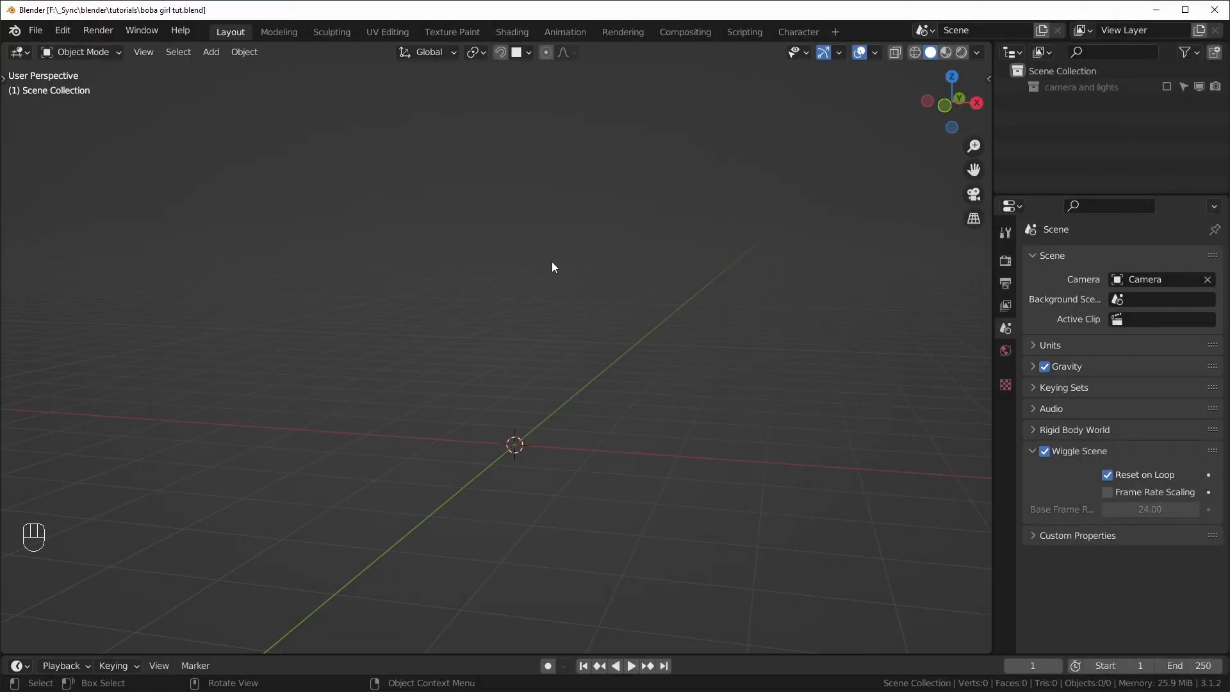
- Append the "character" collection from the file rapid character 1.blend
middle_click_drag(552, 265, 582, 268)
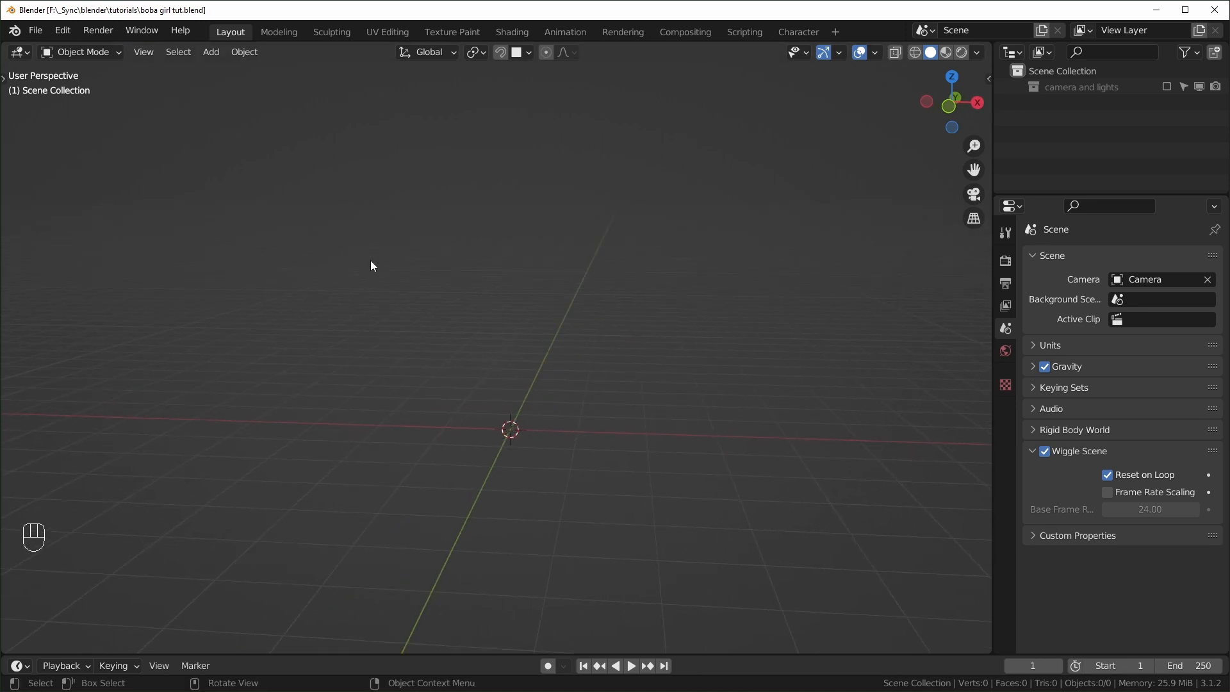
left_click(36, 30)
left_click(80, 206)
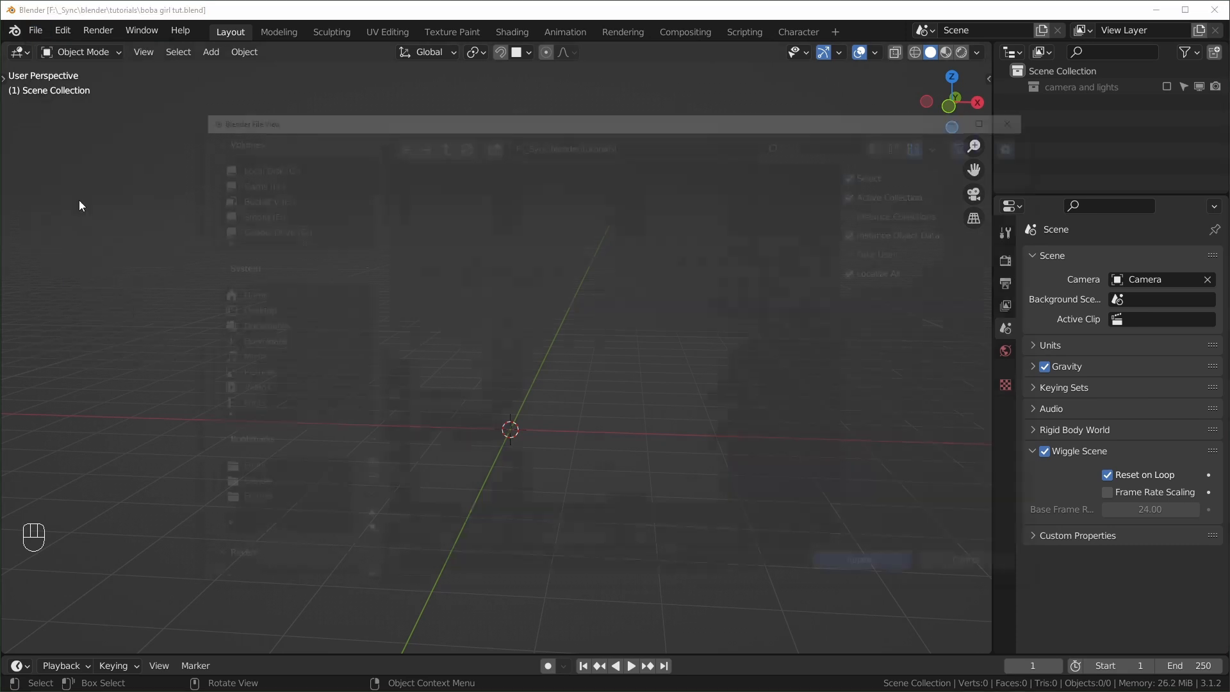
double_click(565, 349)
double_click(686, 230)
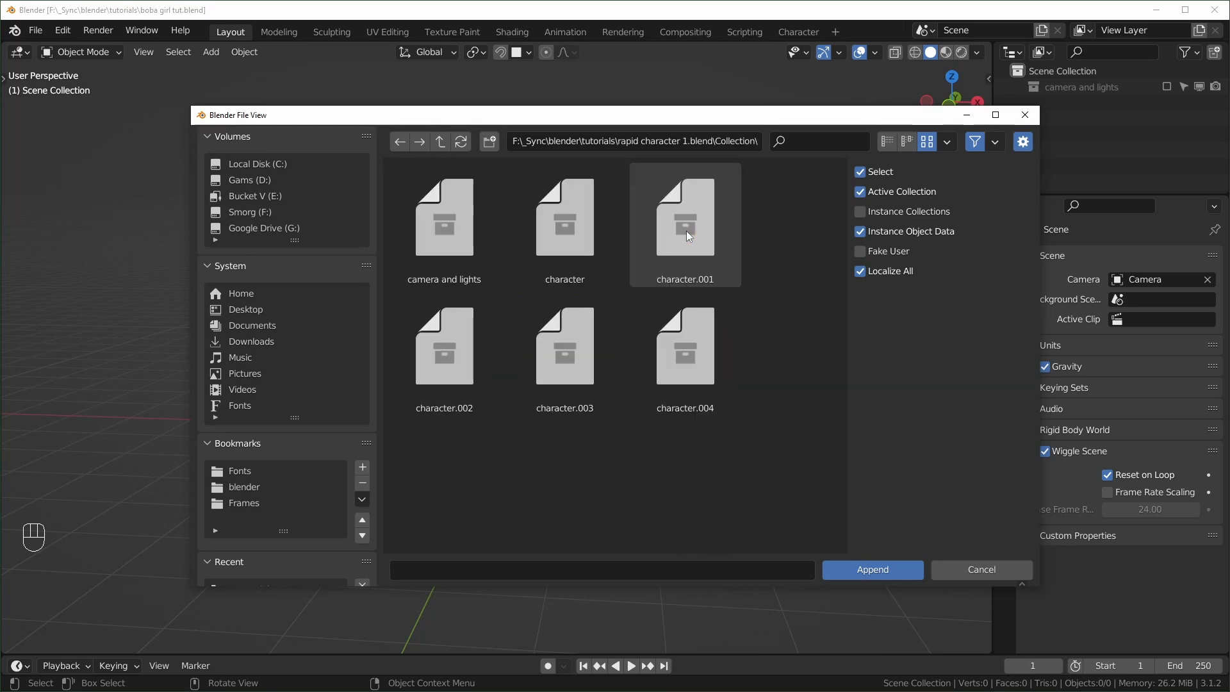
left_click(583, 237)
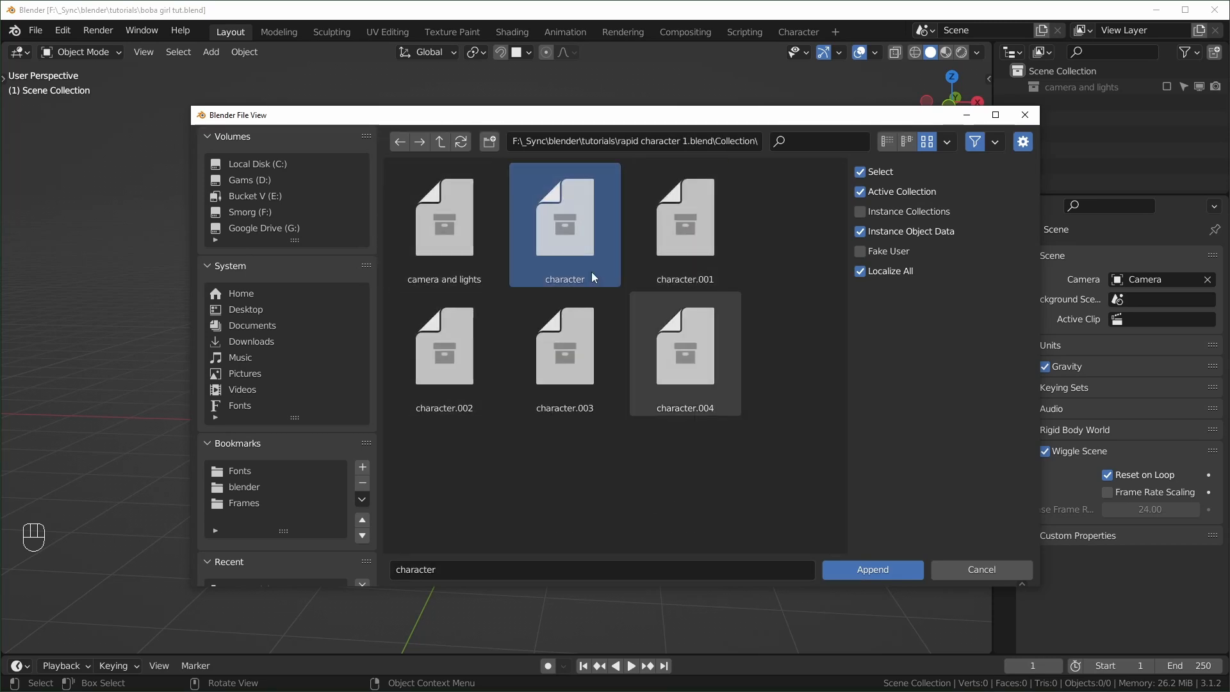
left_click(866, 566)
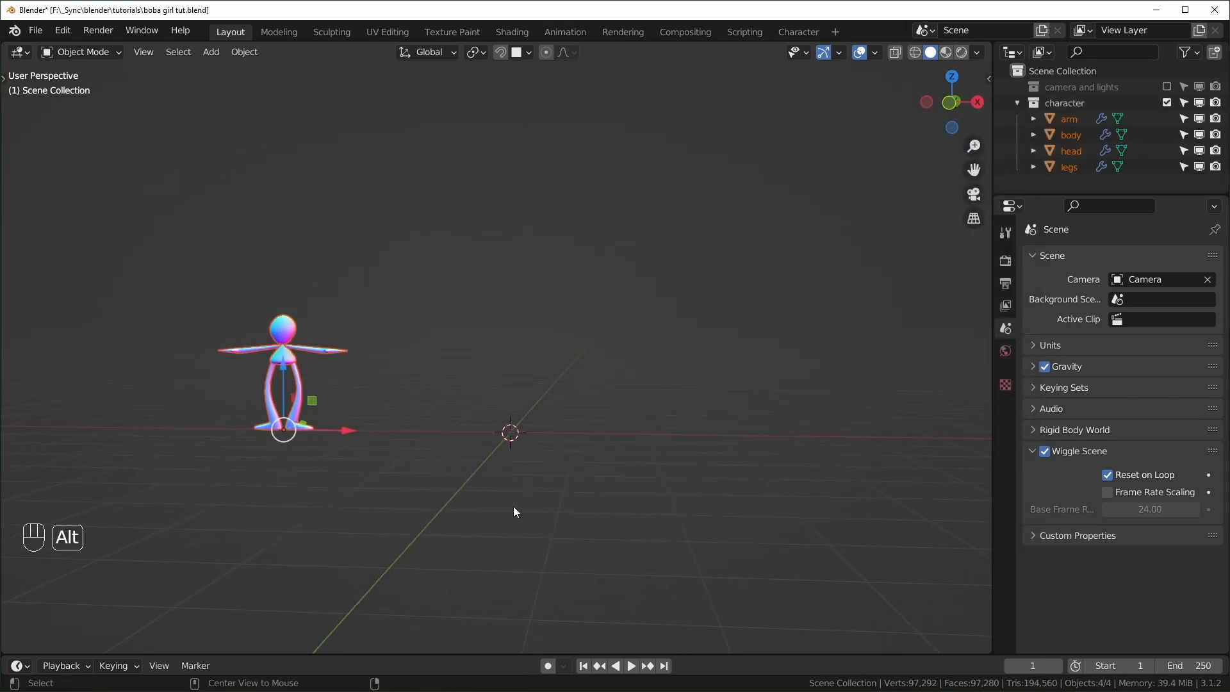
- Clear the location of the appended character parts to place them at the world origin, and deselect them
key("alt+g")
scroll(544, 517, "up", 3)
middle_click_drag(544, 517, 554, 478, "shift")
scroll(554, 480, "up", 2)
left_click(740, 290)
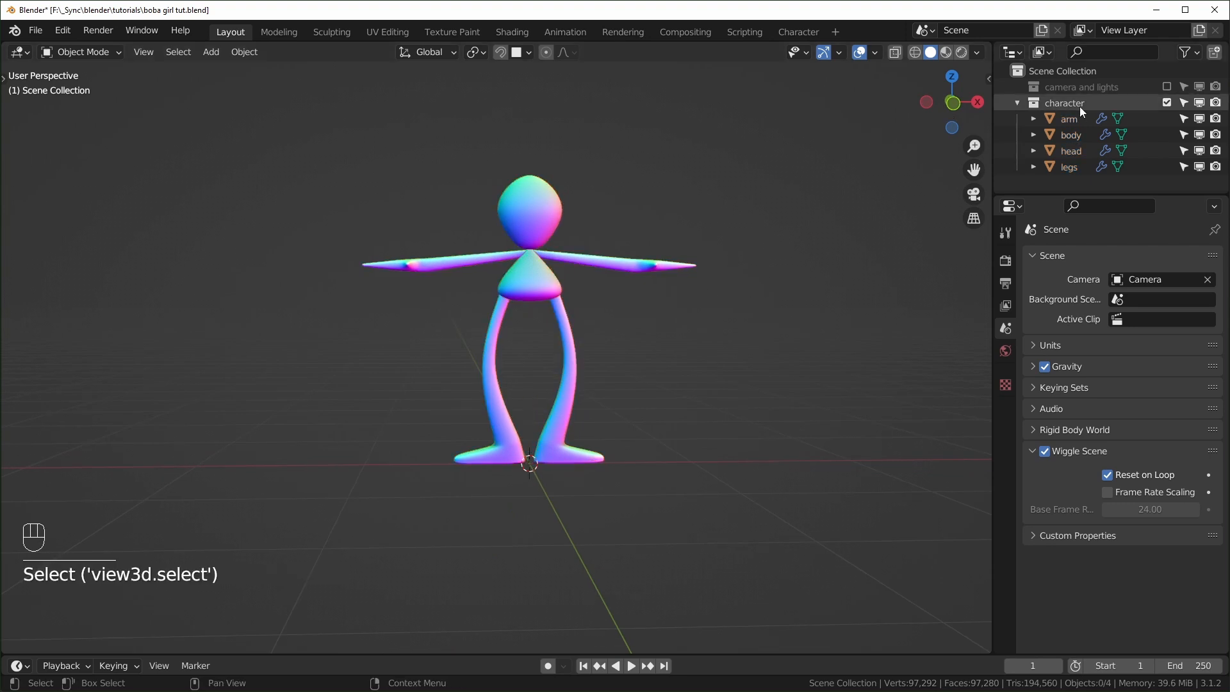
- Rename the character collection as boba girl
double_click(1069, 102)
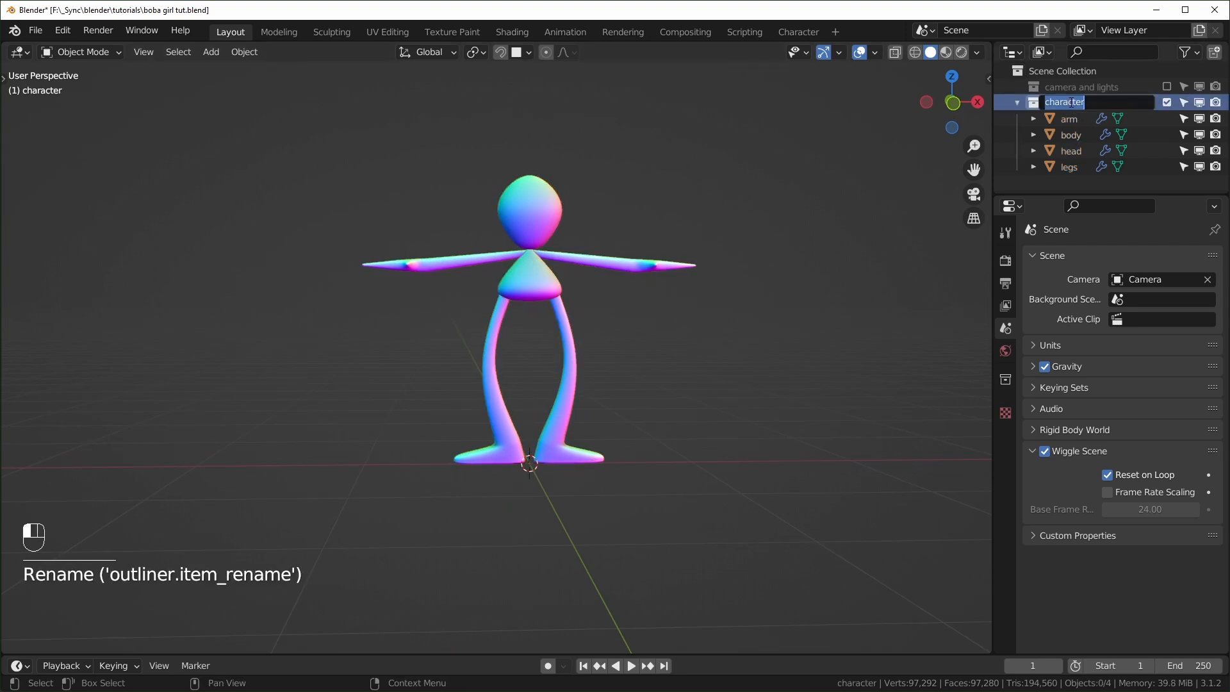
type("boba girl")
key("Return")
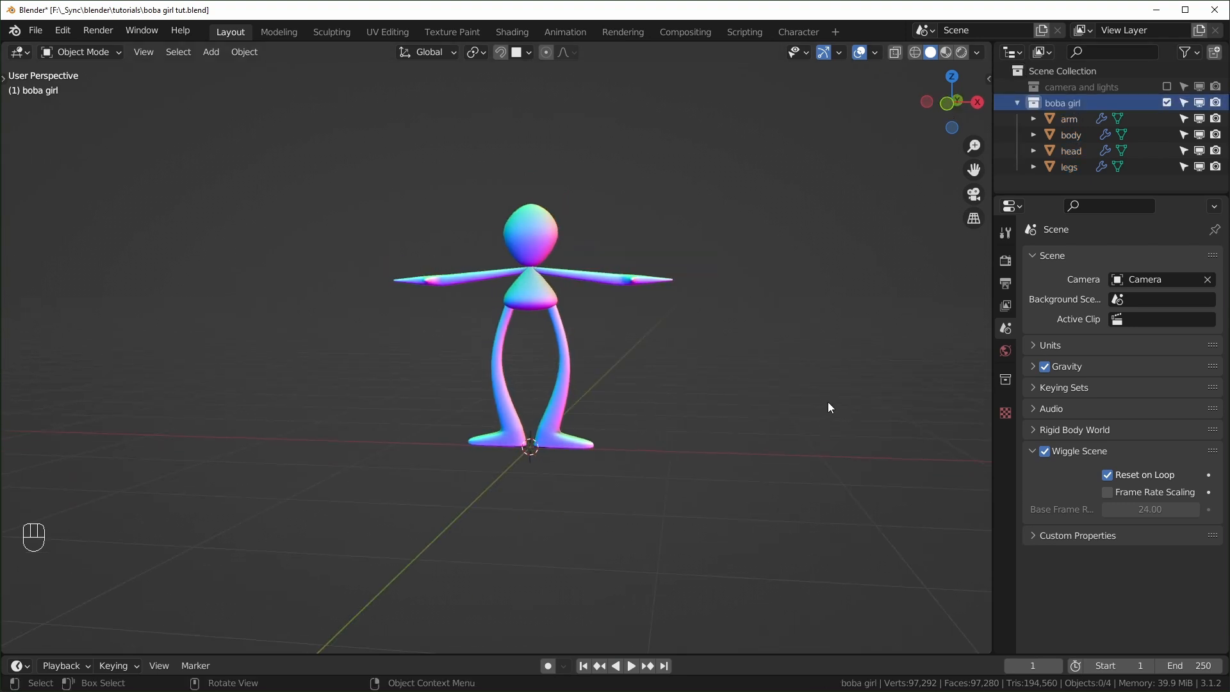
- Bring the two sketch photos PXL_20220421_163000233.jpg and PXL_20220421_163006303.jpg from Downloads into the scene as reference images
middle_click_drag(827, 403, 803, 409)
scroll(839, 401, "down", 1)
key("alt+Tab")
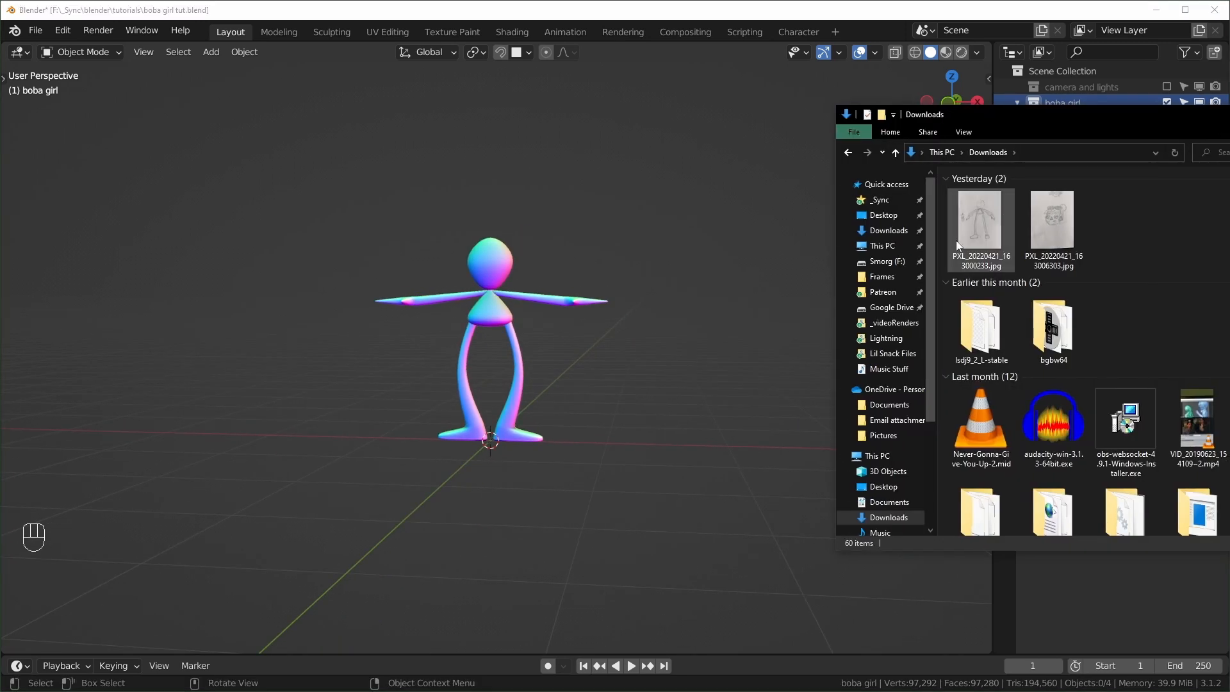
left_click(984, 226)
left_click_drag(758, 270, 758, 270)
left_click_drag(1052, 224, 1026, 215)
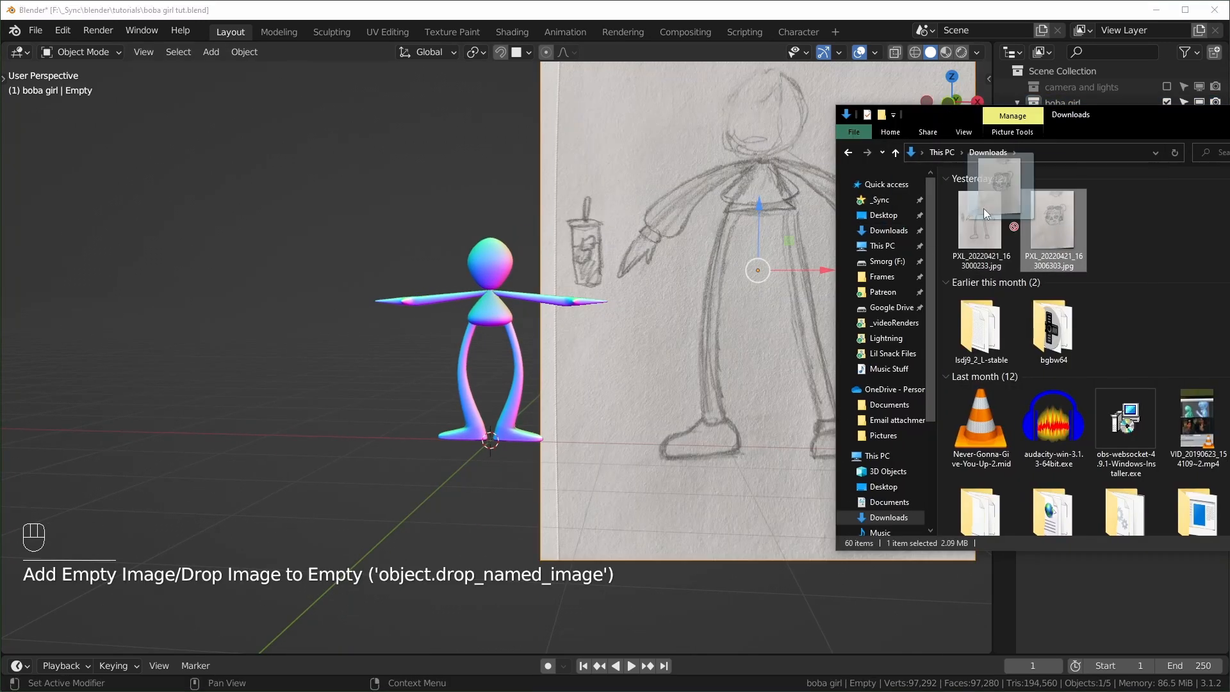
left_click_drag(436, 181, 436, 183)
- Reset both reference images' location and rotation, rotate them 90° about X, and move them behind the character along Y
scroll(409, 441, "down", 4)
middle_click_drag(412, 498, 381, 490)
left_click(469, 211)
left_click(653, 290, "shift")
key("alt+g")
key("alt+r")
key("r")
key("x")
key("KP_9")
key("KP_0")
key("KP_Enter")
left_click_drag(651, 383, 720, 340)
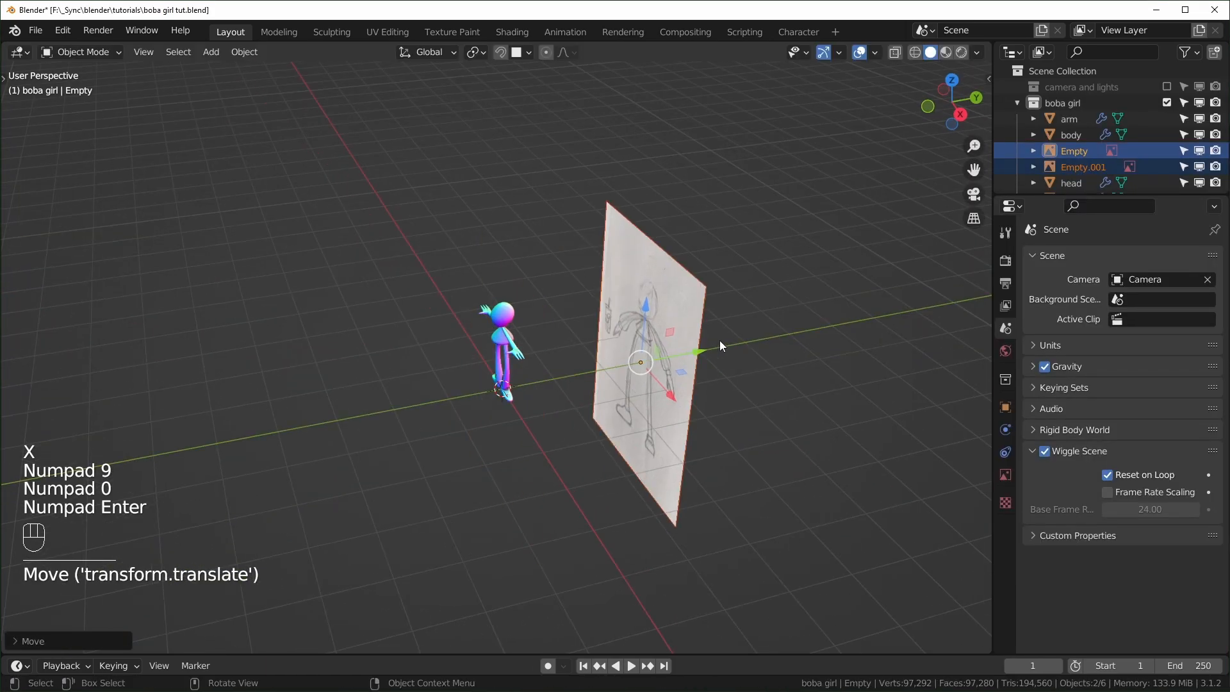
- In front view, move both reference images beside the character and scale them so the body sketch roughly matches its height
key("KP_1")
key("g")
left_click(862, 240)
key("s")
left_click(700, 377)
left_click_drag(785, 199, 785, 278)
key("s")
left_click(858, 247)
- Scale down the head sketch image and place it between the character and the body sketch
left_click(854, 340)
key("s")
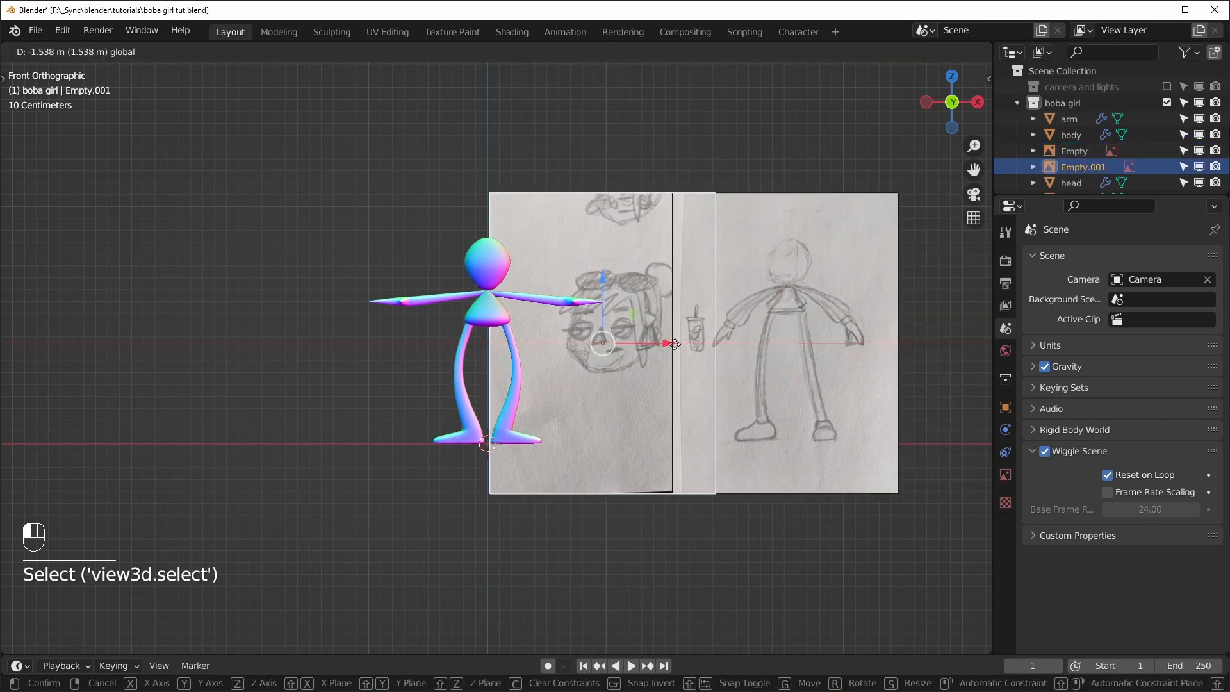
left_click(700, 408)
key("g")
left_click(703, 339)
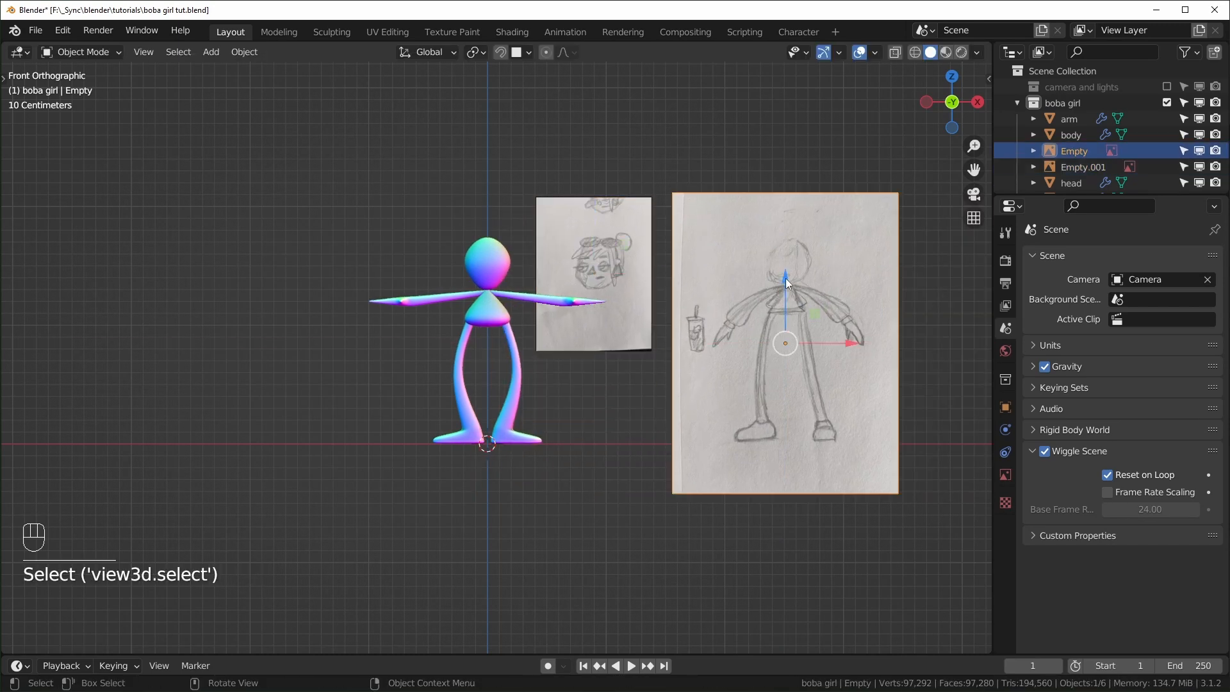
- Shift the body sketch and the head sketch farther from the character along X, clear of its arms, and deselect them
left_click(786, 281)
left_click_drag(850, 343, 926, 344)
left_click(630, 282)
left_click_drag(659, 274, 750, 274)
scroll(664, 387, "up", 2)
middle_click_drag(664, 387, 519, 480, "shift")
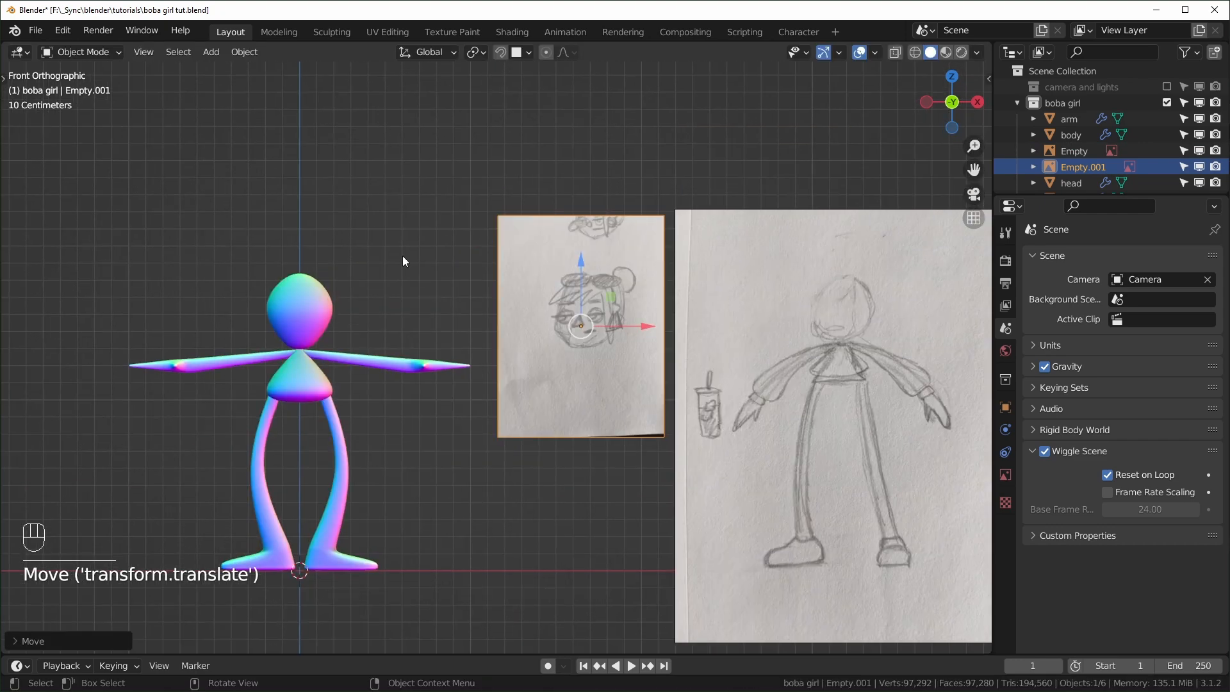
left_click(395, 145)
middle_click_drag(533, 531, 522, 474, "shift")
middle_click_drag(291, 324, 582, 415)
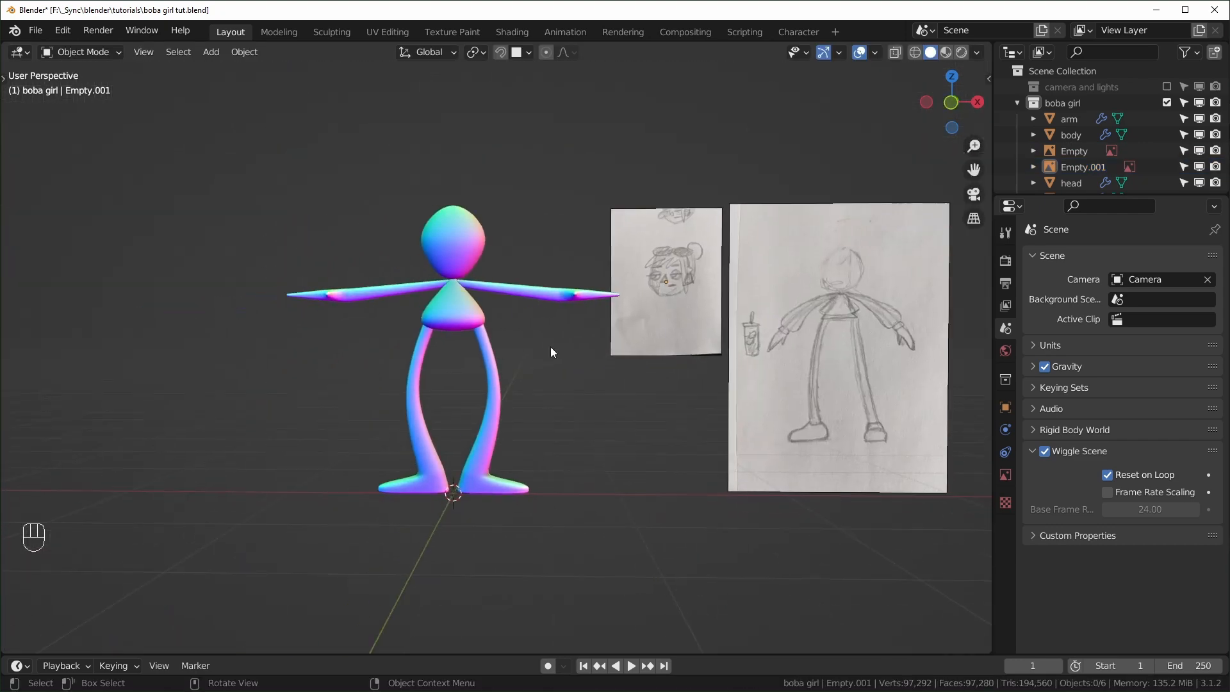
- Delete all the existing geometry inside the legs object
left_click(532, 292)
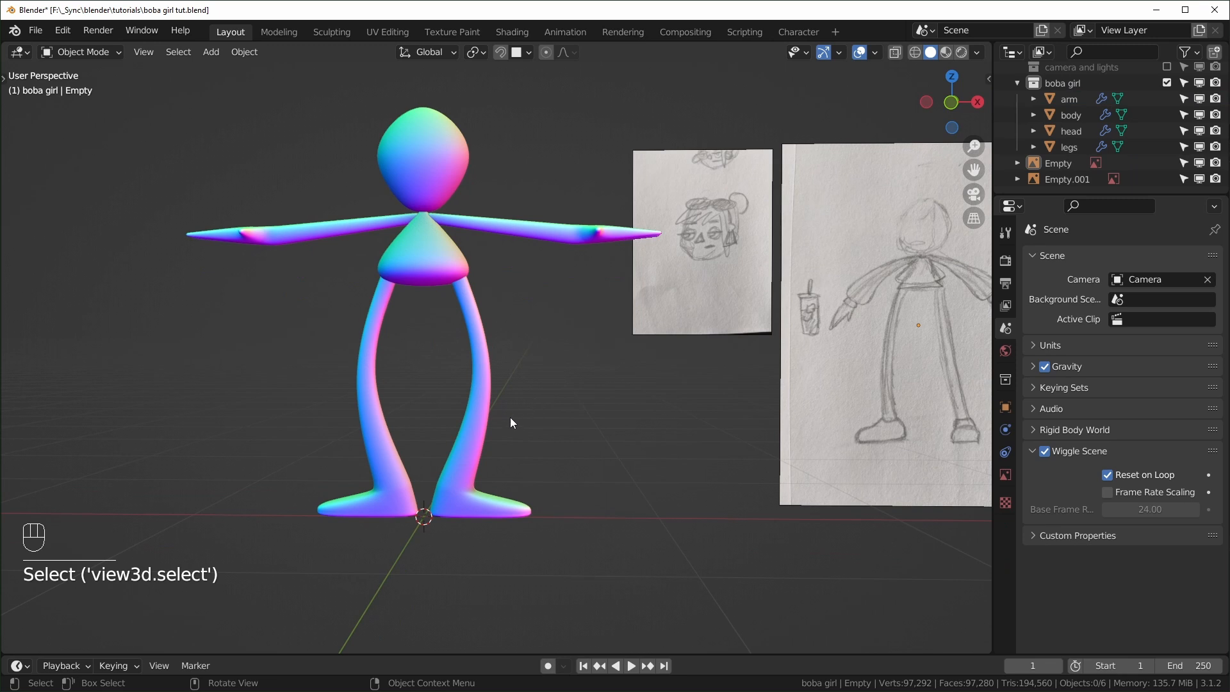
left_click(511, 421)
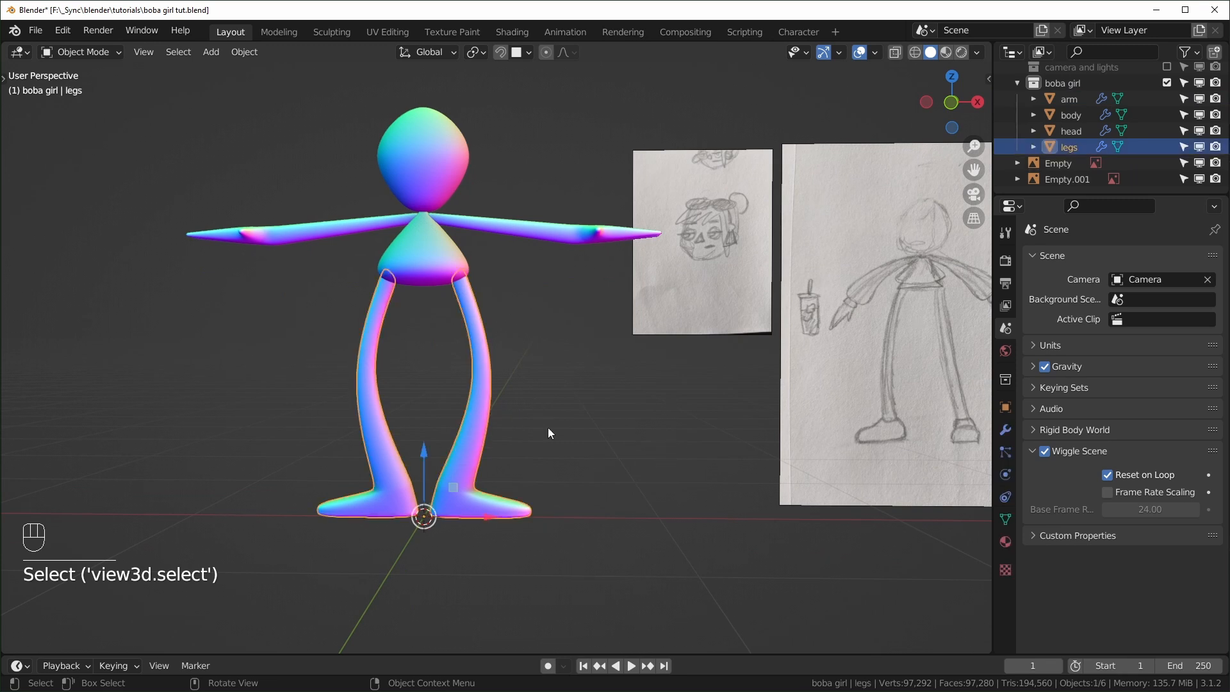
key("Tab")
key("a")
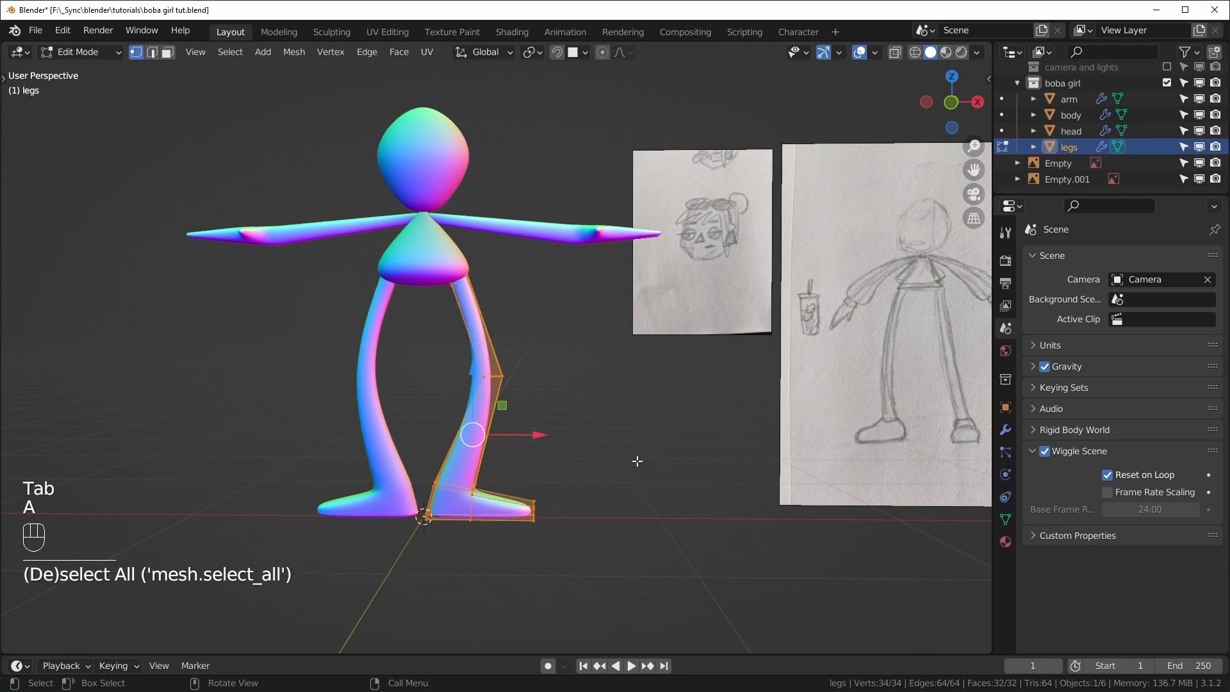
key("x")
left_click(623, 461)
- Add a plane to the legs mesh and merge it at its center into a single vertex
key("shift+a")
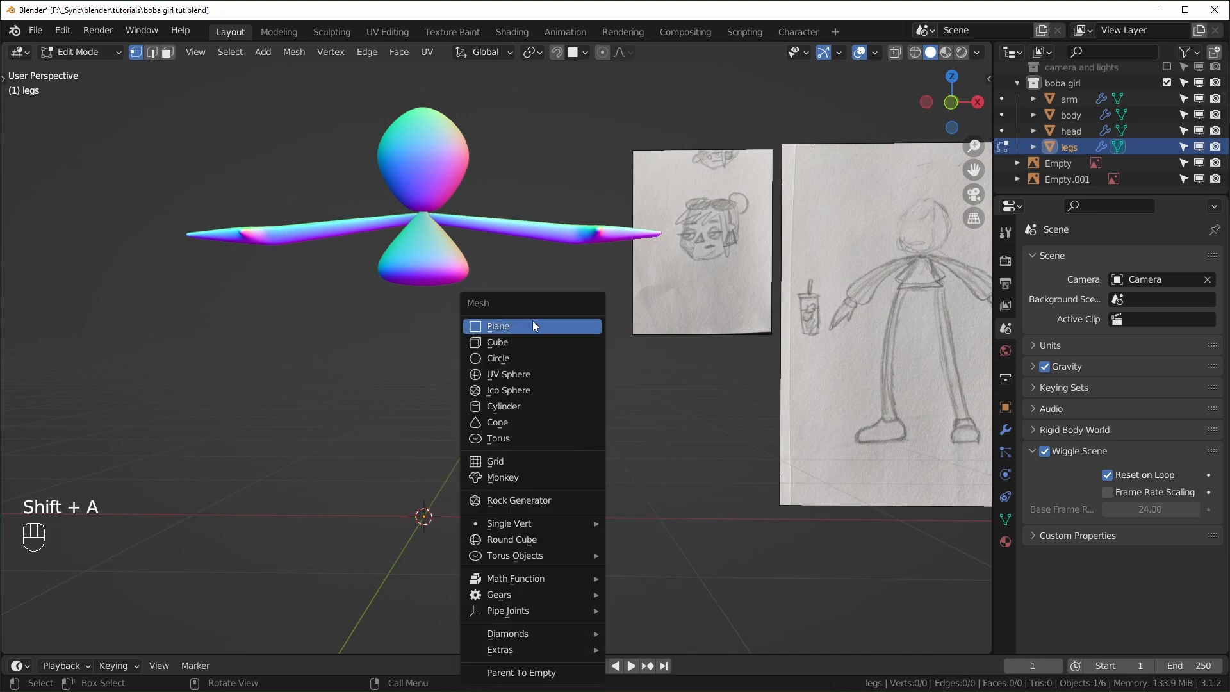
left_click(536, 325)
middle_click_drag(597, 397, 640, 436)
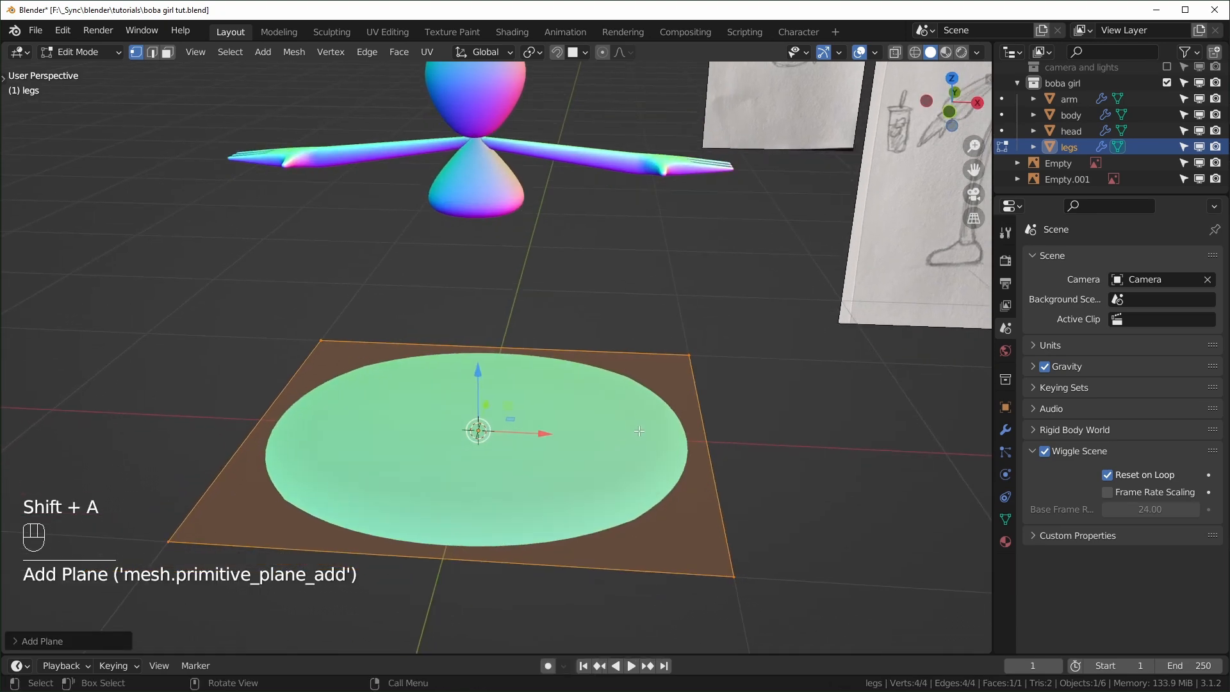
key("m")
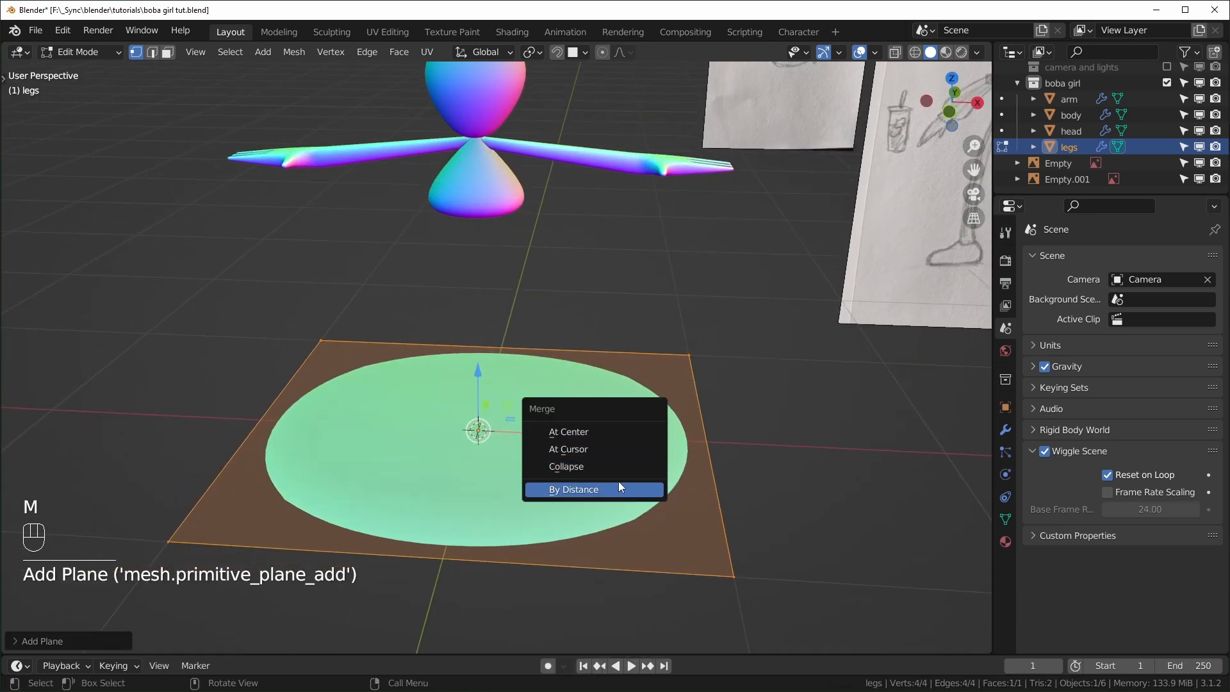
left_click(601, 431)
- Offset the leg vertex sideways along X and extrude it about 1 m up along Z to the body
middle_click_drag(626, 471, 625, 446)
left_click_drag(547, 447, 570, 447)
key("KP_1")
key("e")
key("z")
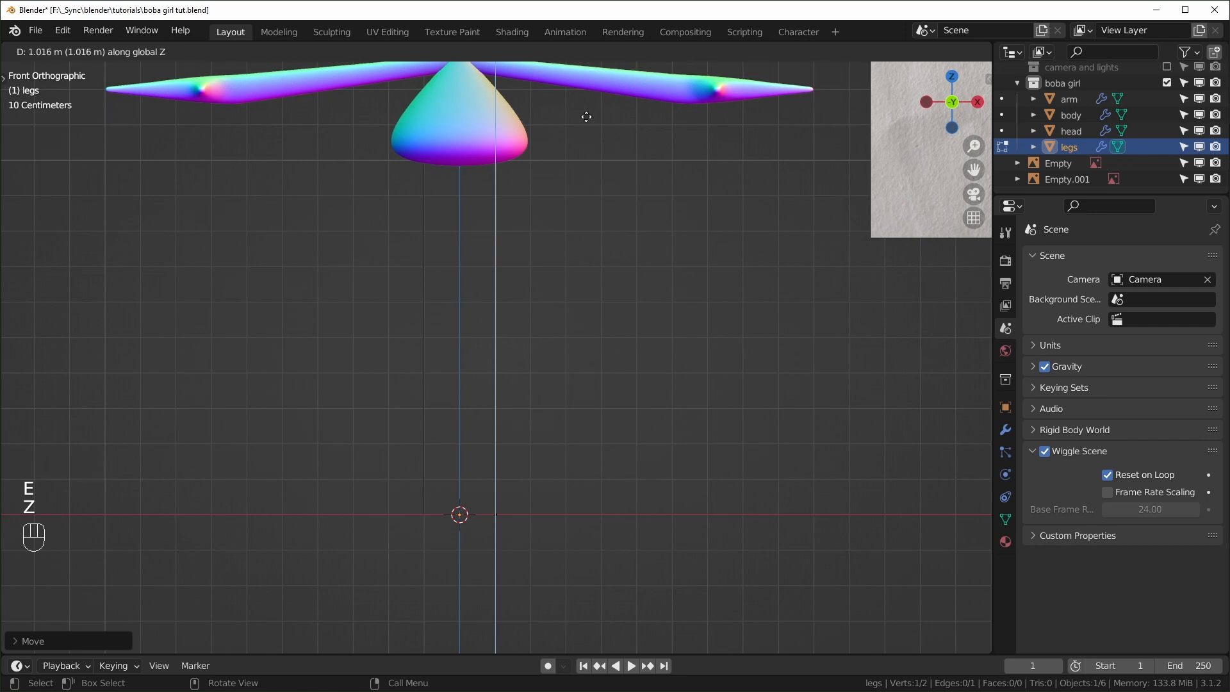
left_click(586, 117)
key("Tab")
key("Tab")
key("a")
key("Tab")
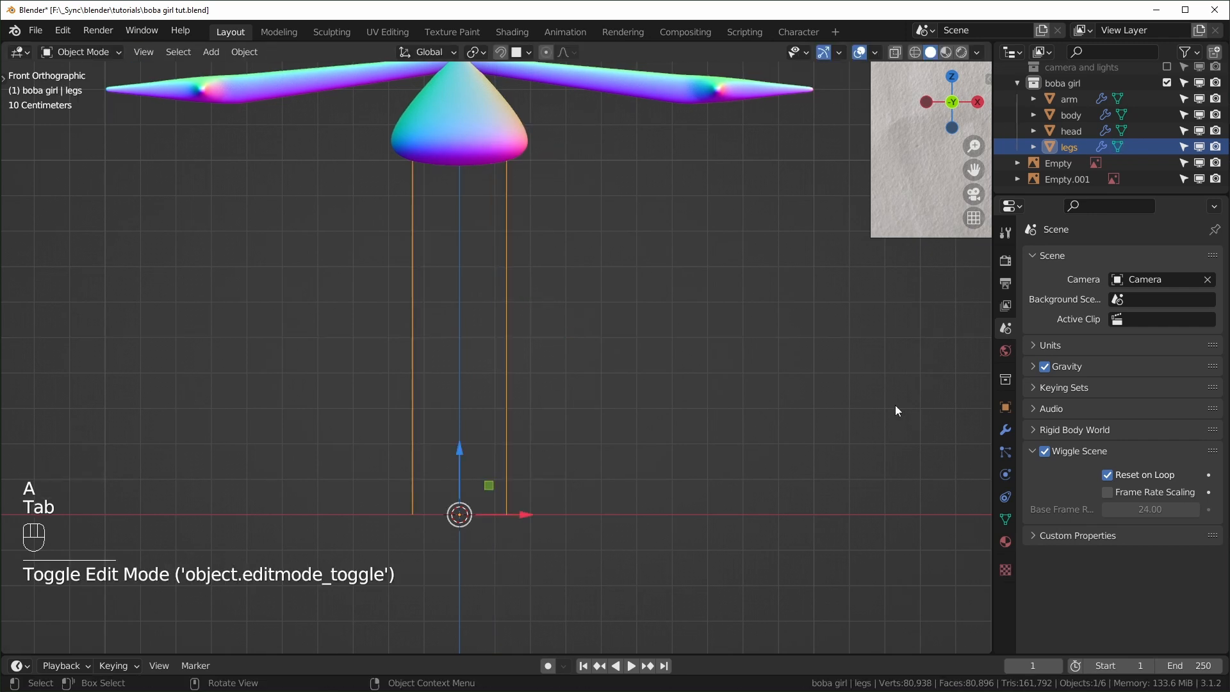
- Add a Skin modifier to the legs and move the Mirror modifier to the start of the stack
left_click(1005, 430)
left_click(1080, 295)
left_click(903, 547)
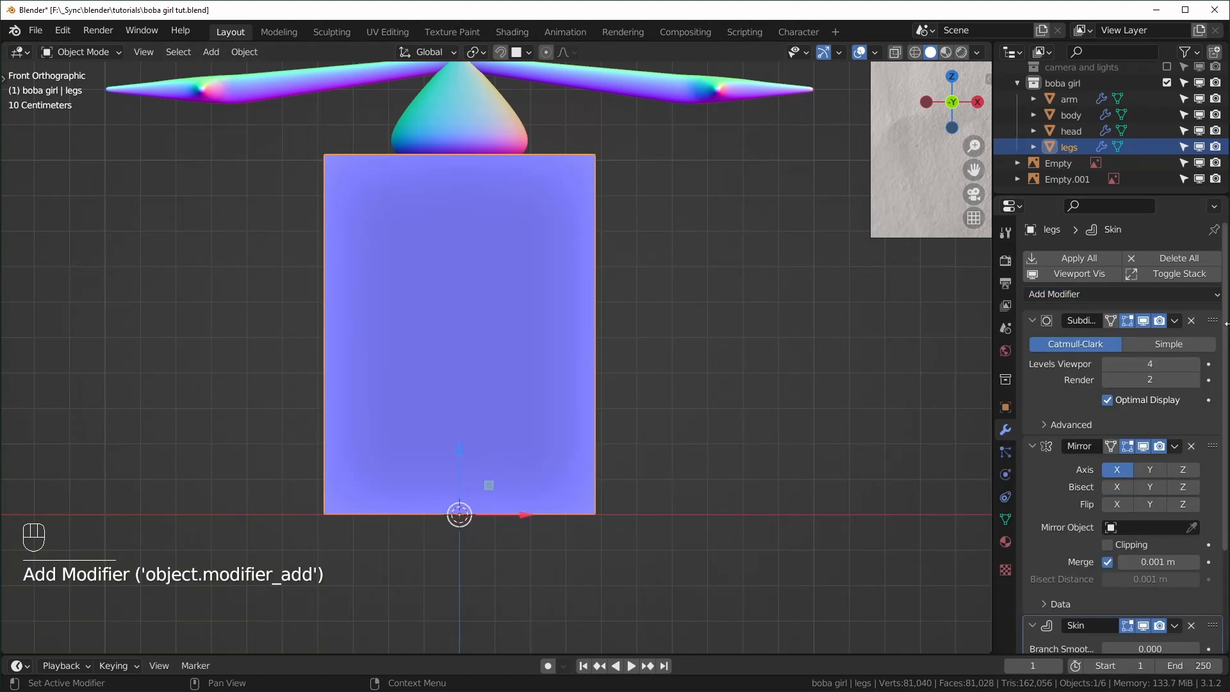
left_click_drag(1211, 446, 1207, 320)
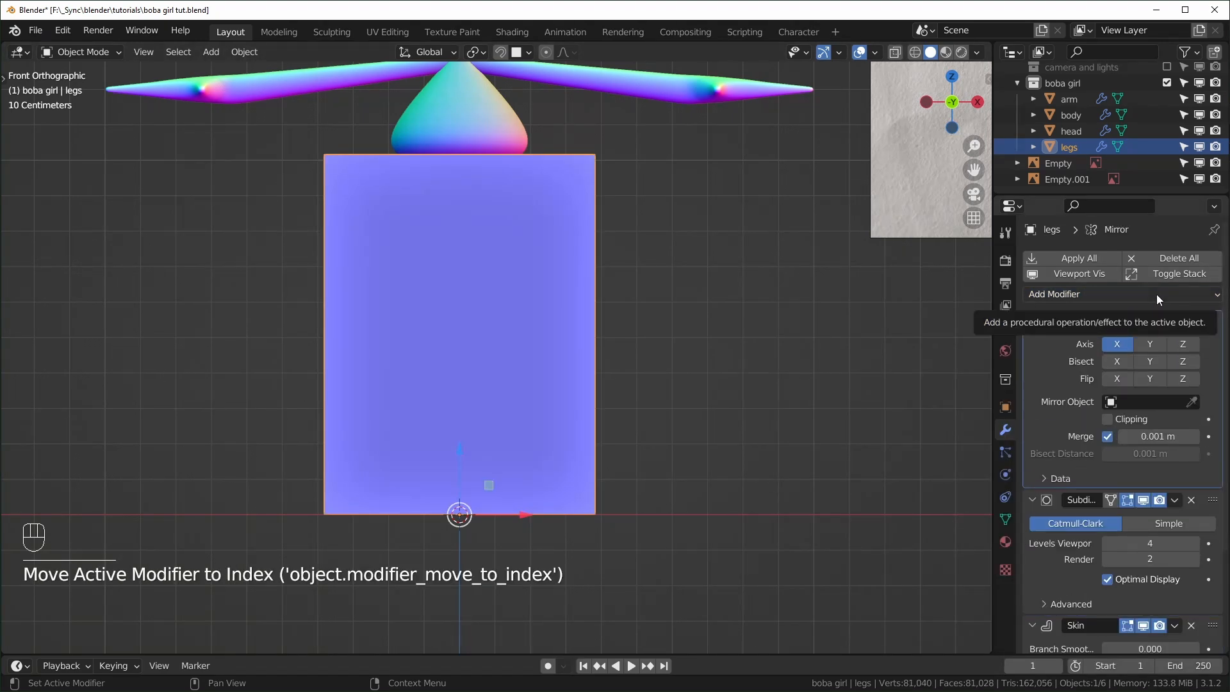
- Add a second Subdivision Surface modifier after the legs' Skin modifier
left_click(1156, 294)
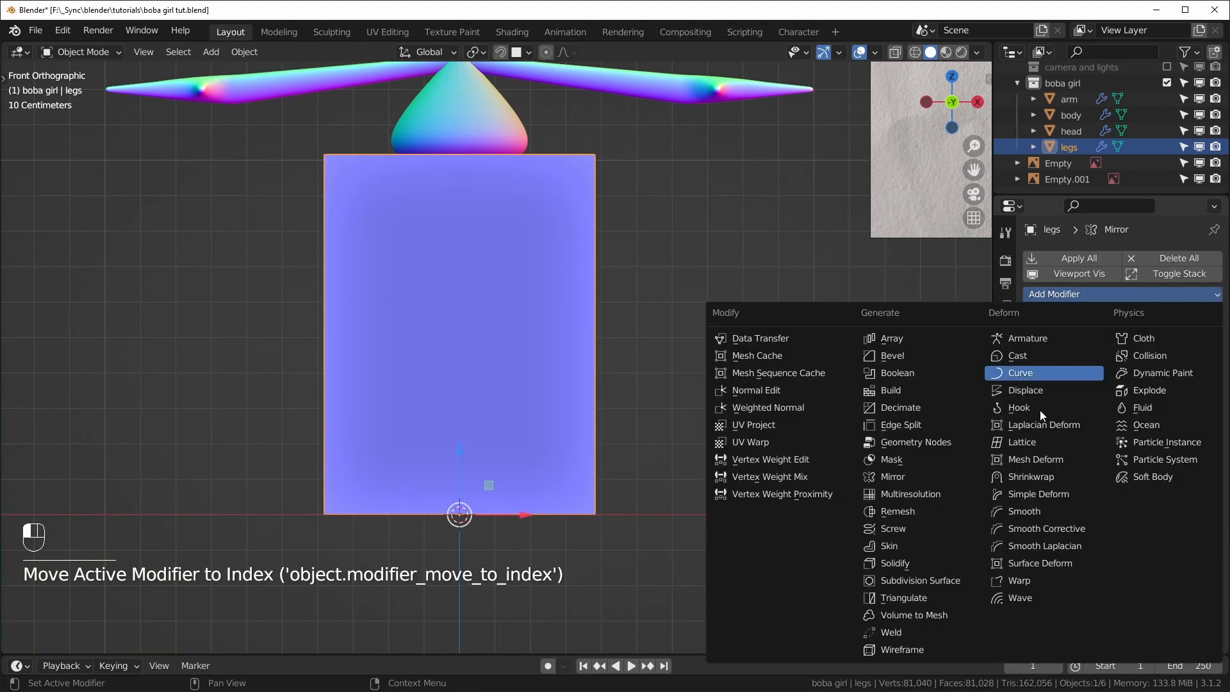
left_click(907, 585)
scroll(1123, 527, "down", 3)
- Shrink the skin radius of all leg vertices to make thin legs like those in the sketch
key("Tab")
key("a")
middle_click_drag(737, 416, 833, 448)
key("ctrl+a")
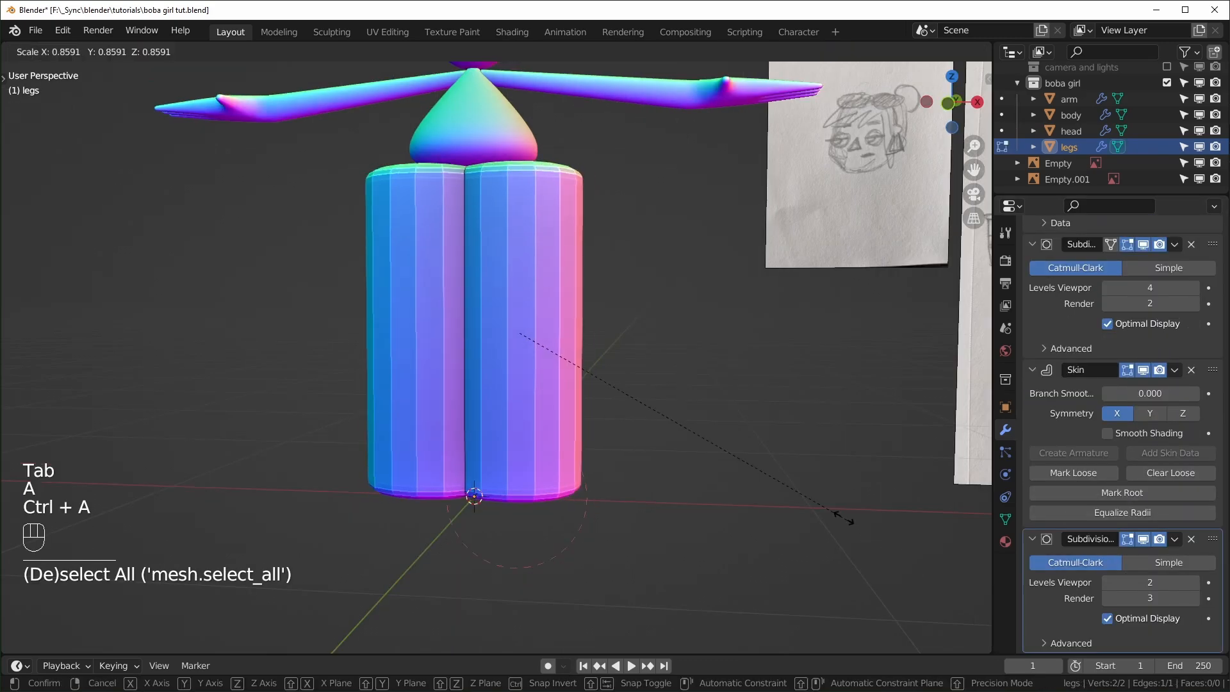
left_click(620, 357)
key("ctrl+a")
left_click(711, 386)
key("KP_1")
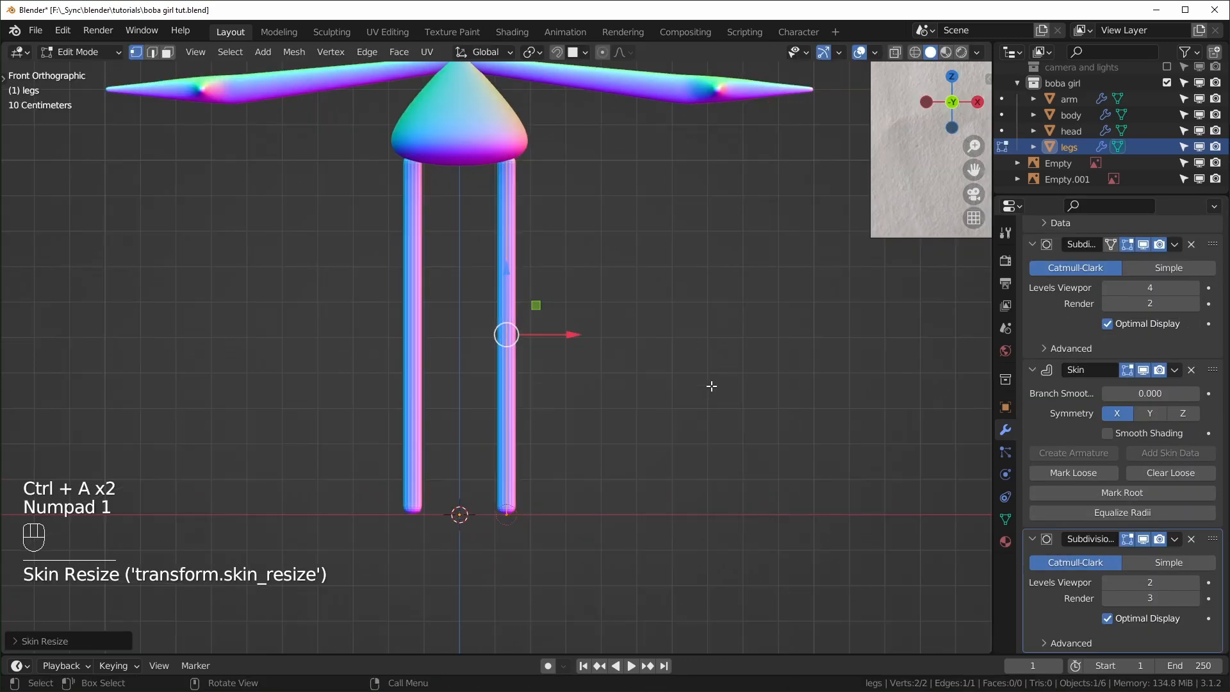
key("ctrl+a")
scroll(787, 255, "down", 3)
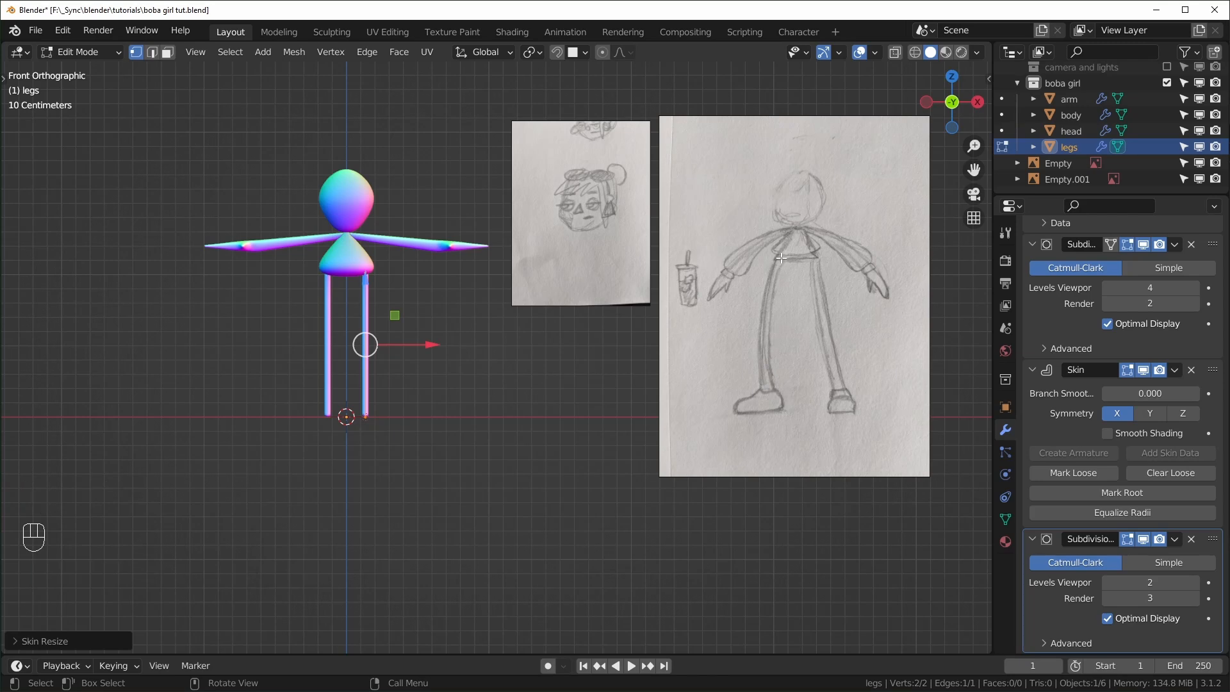
- Enlarge the skin radius of the lower leg vertex so the leg widens toward the ankle
scroll(771, 403, "up", 3)
middle_click_drag(771, 402, 549, 422, "shift")
left_click_drag(448, 516, 545, 570)
key("ctrl+a")
left_click(697, 525)
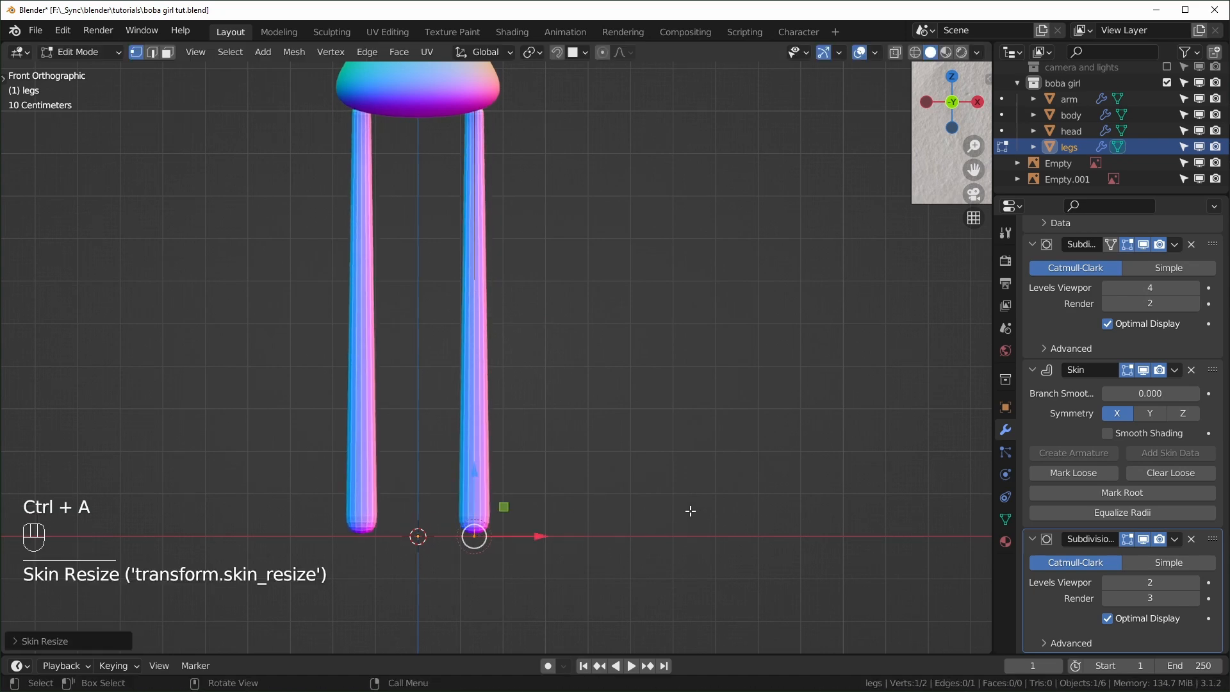
- In side view, raise the lower leg vertex slightly above the ground line
scroll(730, 510, "down", 4)
scroll(743, 506, "up", 3)
key("KP_3")
left_click_drag(499, 435, 500, 420)
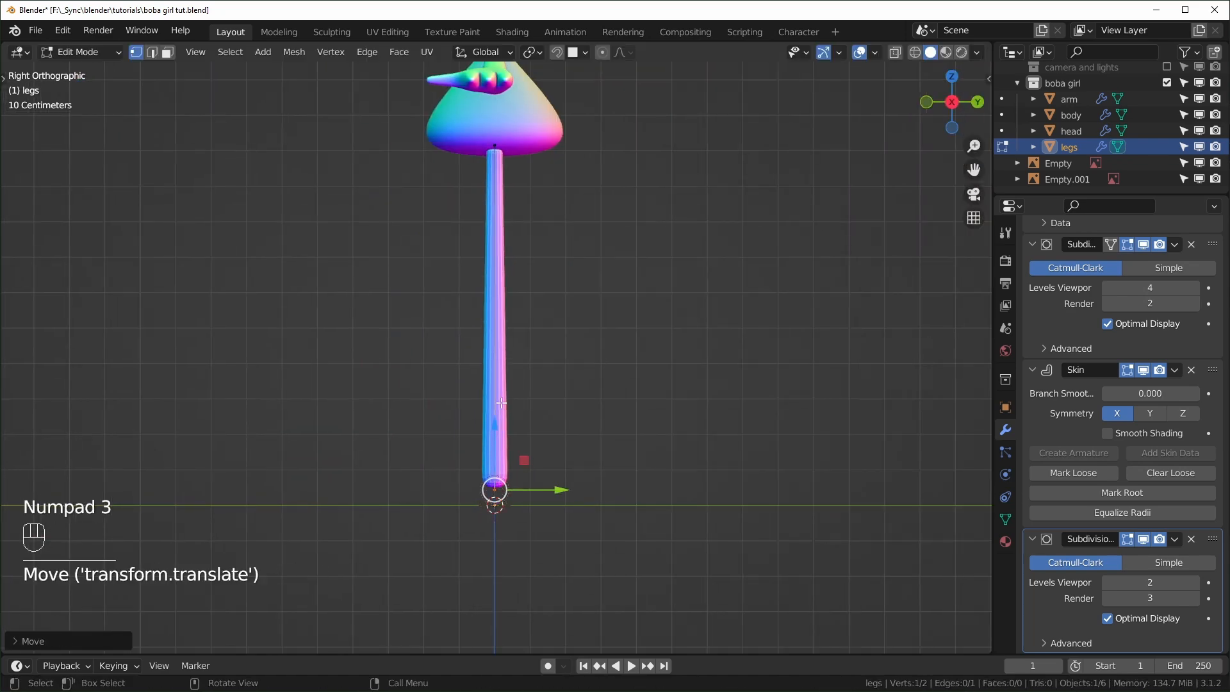
- Add a knee vertex midway along the leg edge and shift it slightly forward along Y
key("ctrl+r")
left_click(497, 308)
left_click_drag(560, 317, 540, 317)
scroll(1031, 314, "up", 5)
left_click_drag(1032, 320, 1035, 409)
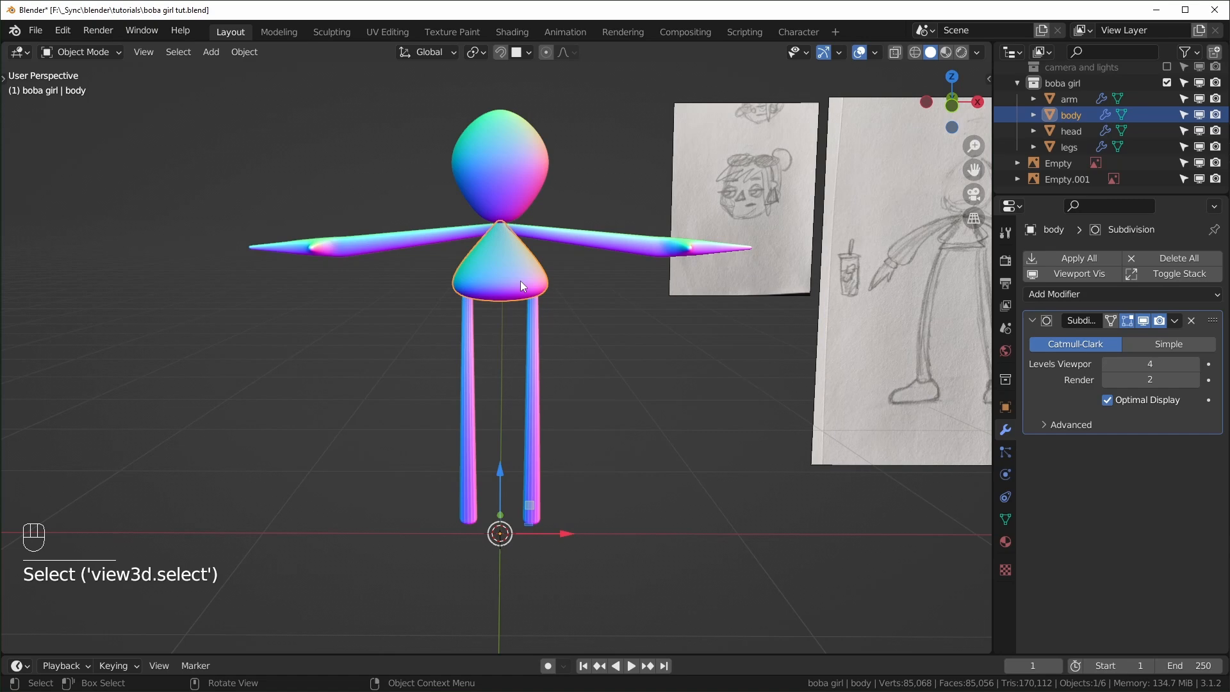
- In front view, raise the lower vertices of the body mesh slightly to shorten the torso
key("KP_1")
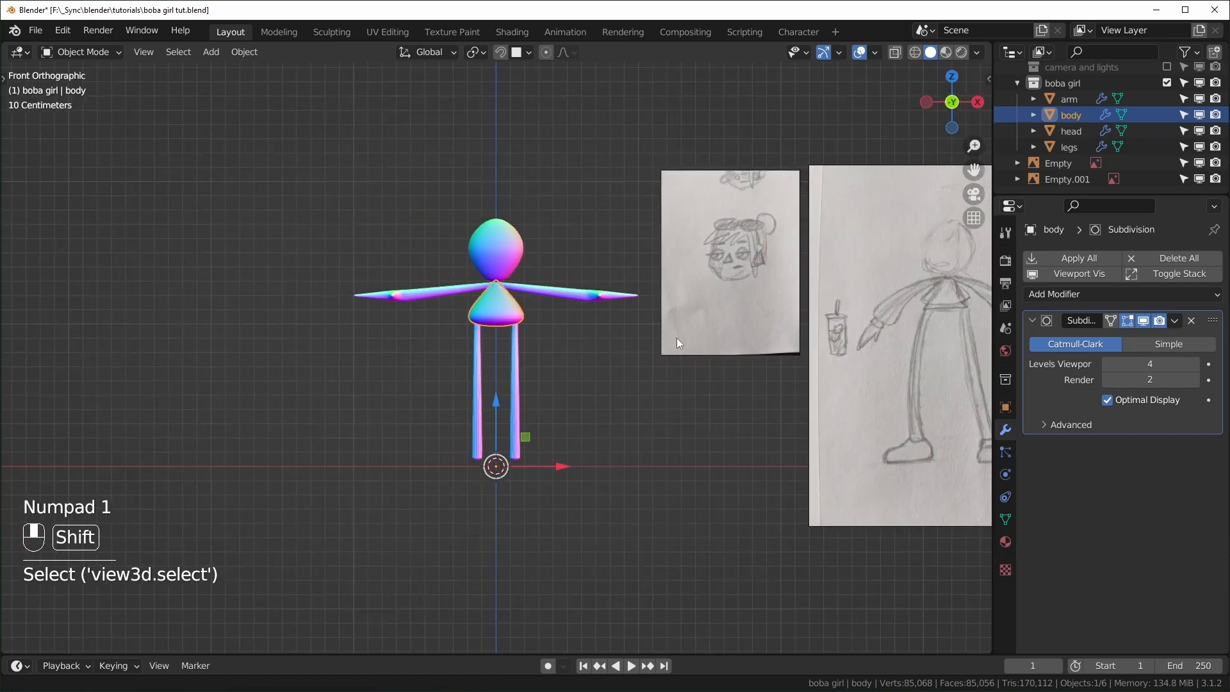
middle_click_drag(697, 339, 553, 332, "shift")
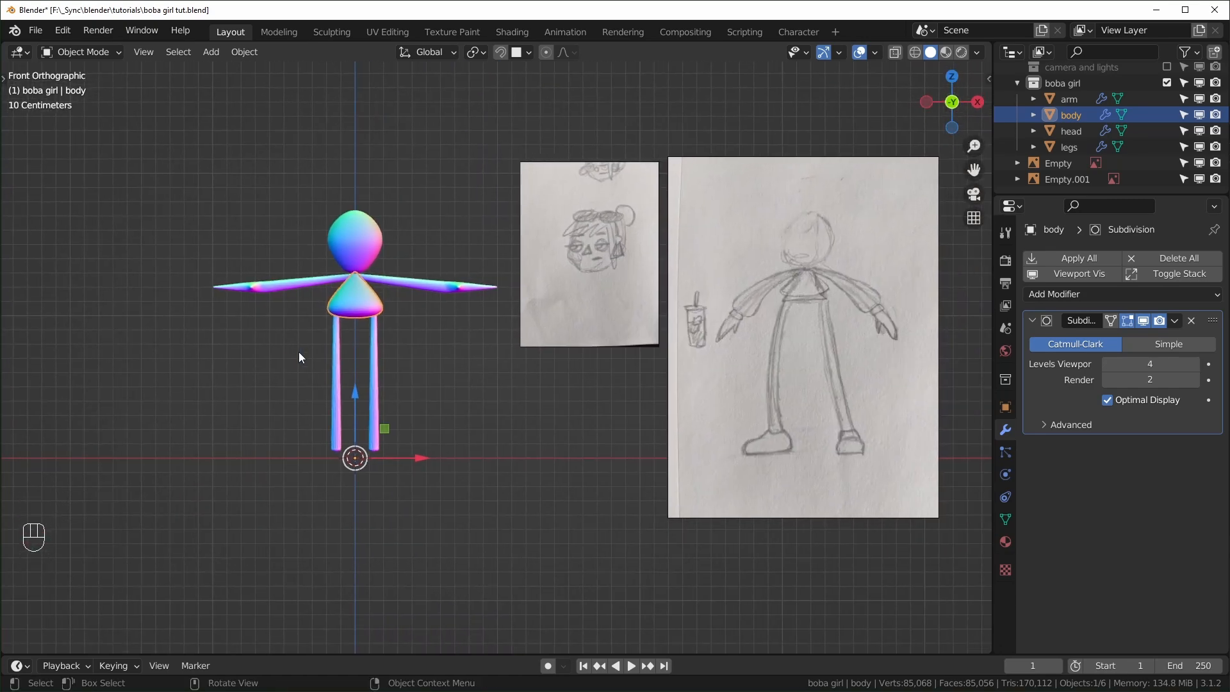
scroll(354, 349, "up", 8)
middle_click_drag(264, 351, 513, 428, "shift")
key("Tab")
key("alt+z")
left_click_drag(336, 435, 631, 377)
left_click_drag(485, 331, 485, 320)
left_click_drag(244, 411, 663, 339)
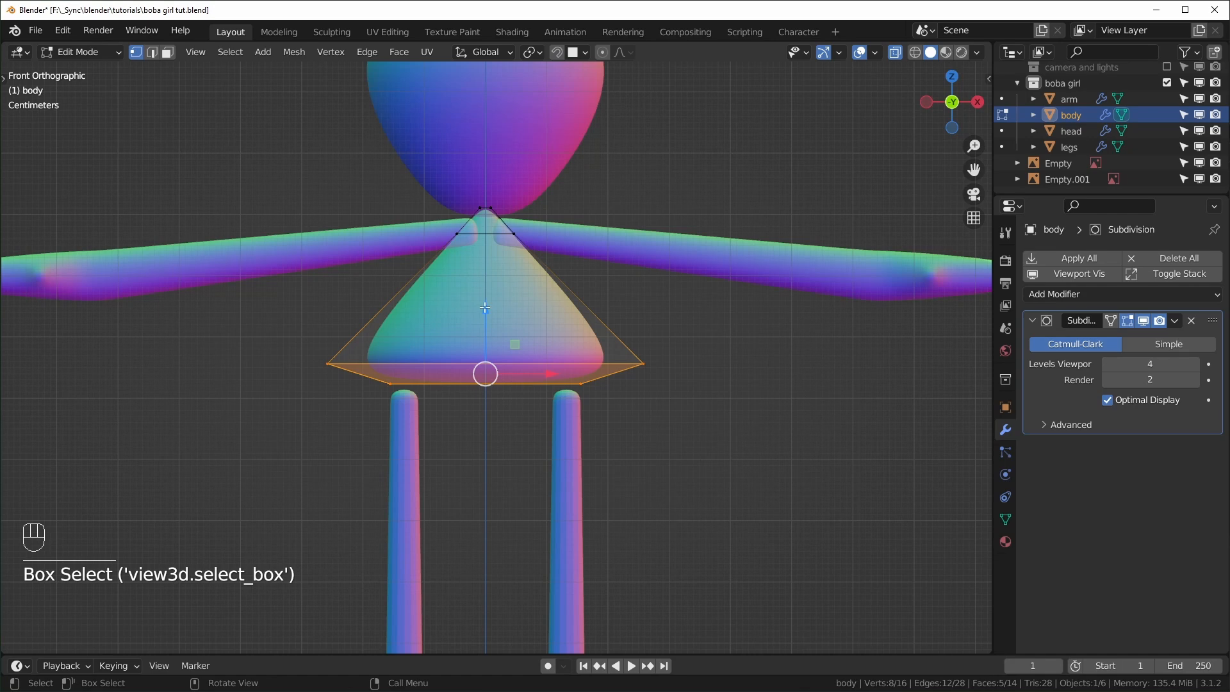
left_click_drag(484, 312, 494, 295)
- Extrude the top of the body mesh upward into the head to form a narrow neck
scroll(494, 295, "up", 2)
middle_click_drag(494, 295, 510, 414, "shift")
left_click_drag(417, 230, 572, 305)
key("e")
left_click(576, 281)
- Narrow the lower rim of the body by scaling its bottom vertices horizontally, excluding the Z axis
scroll(625, 324, "down", 5)
middle_click_drag(634, 421, 609, 344, "shift")
left_click_drag(376, 280, 577, 241)
key("s")
key("z")
key("Escape")
scroll(656, 363, "up", 4)
scroll(656, 362, "down", 3)
middle_click_drag(655, 363, 673, 375, "shift")
key("s")
key("shift+z")
left_click(651, 371)
key("Tab")
- Raise the top vertex of the legs so they reach up into the body
scroll(643, 343, "down", 2)
scroll(643, 343, "up", 3)
left_click(595, 461)
key("Tab")
left_click(597, 226)
left_click_drag(586, 202, 589, 164)
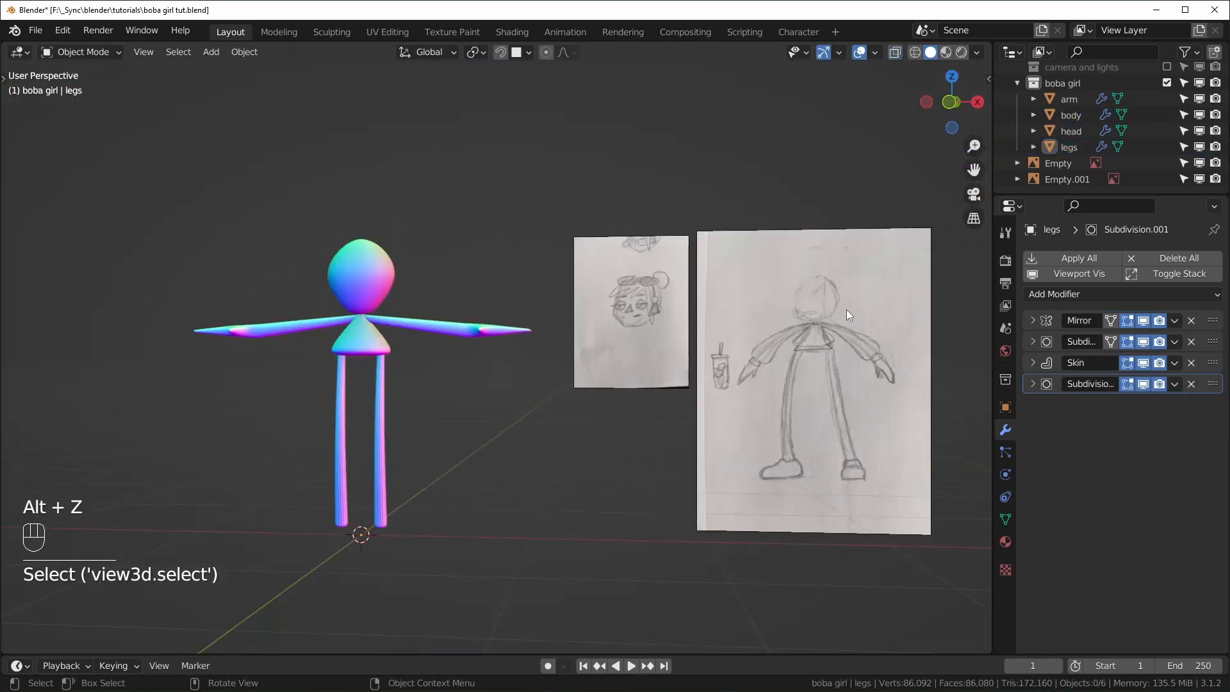
- Shrink the skin radius of the arm's shoulder vertex in front view
scroll(520, 371, "up", 3)
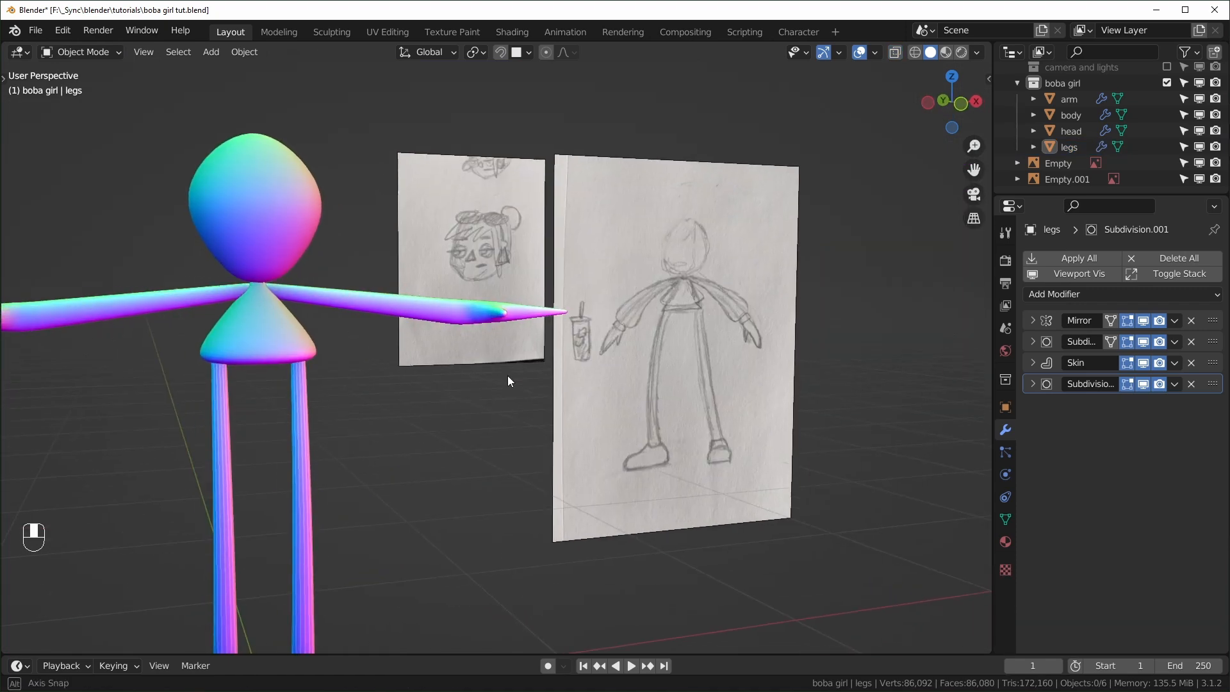
left_click(448, 315)
key("KP_1")
scroll(460, 301, "up", 5)
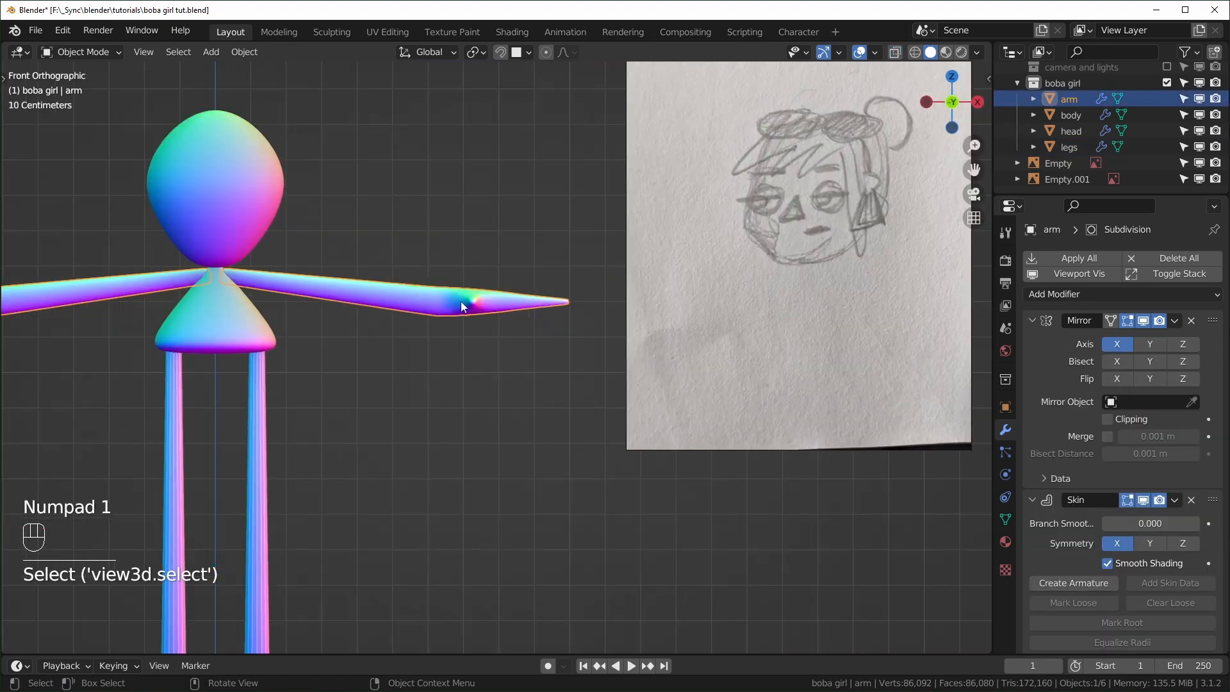
key("Tab")
key("alt+z")
left_click_drag(564, 263, 615, 333)
key("ctrl+a")
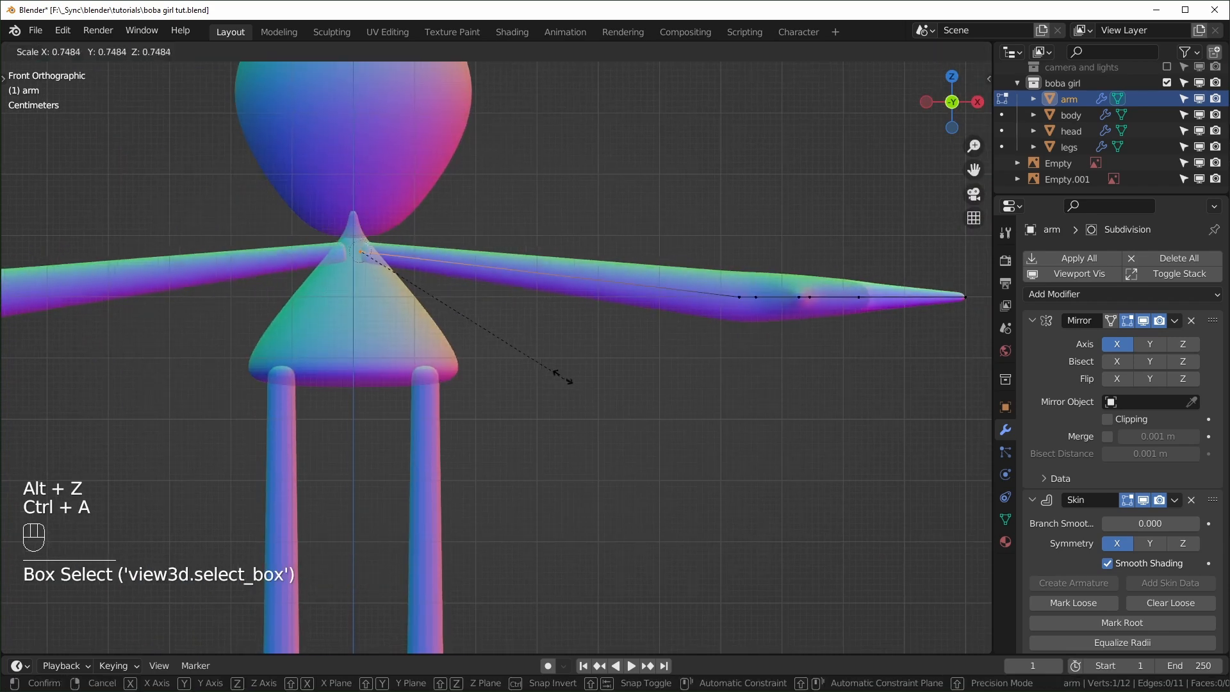
left_click(585, 399)
- Reduce the skin radius of the arm's remaining vertices toward the wrist to slim the forearm
middle_click_drag(640, 384, 735, 385, "shift")
left_click_drag(666, 276, 717, 333)
key("ctrl+a")
left_click(769, 379)
left_click(686, 302)
key("ctrl+a")
left_click(796, 340)
- In top view, reposition the hand's finger and thumb vertices and shrink their skin radius for a smaller, thinner hand
key("KP_7")
middle_click_drag(730, 371, 602, 236, "shift")
left_click_drag(741, 132, 453, 458)
key("g")
left_click(686, 452)
key("ctrl+a")
left_click(741, 349)
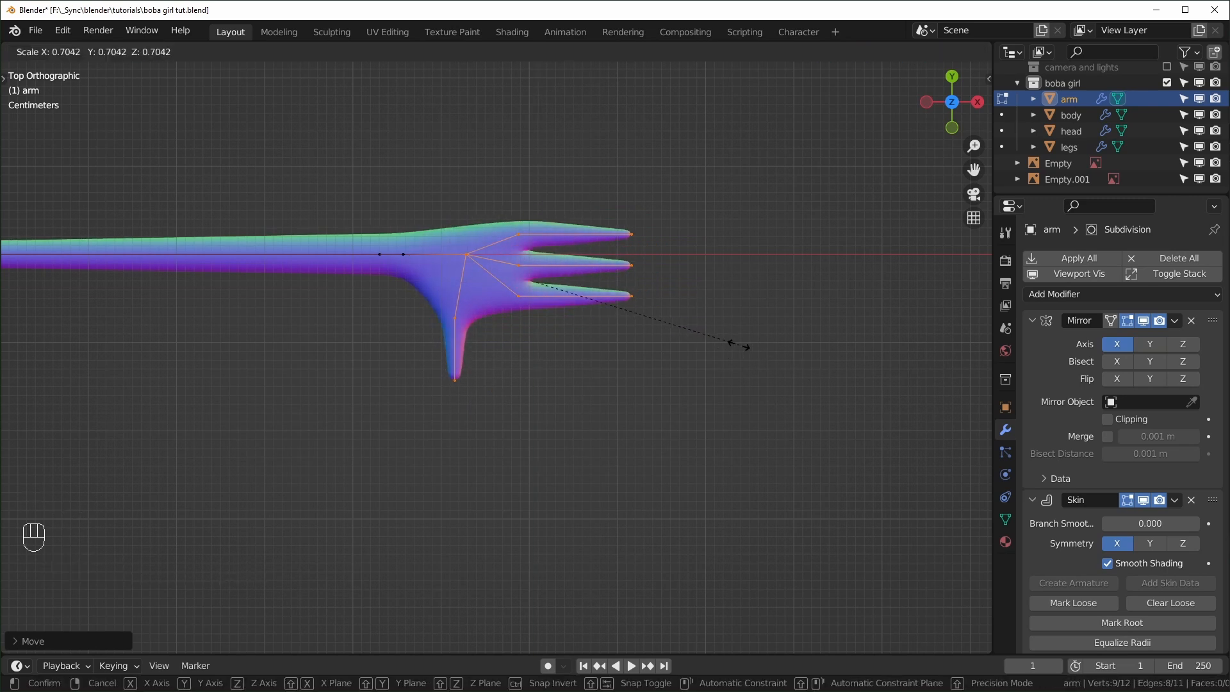
- Leave edit mode on the arm and save the blend file
middle_click_drag(741, 348, 582, 444)
key("Tab")
scroll(560, 398, "up", 3)
key("ctrl+s")
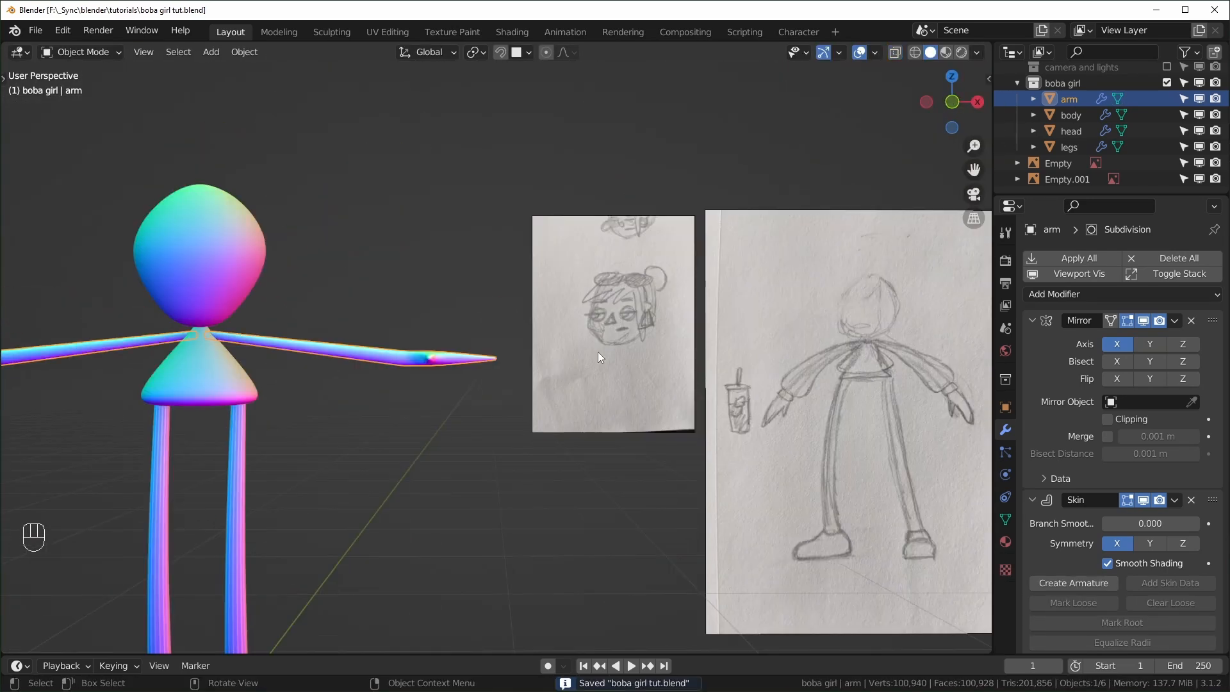
- Flatten the middle vertex ring of the head by scaling it to 0 along Z
left_click(193, 256)
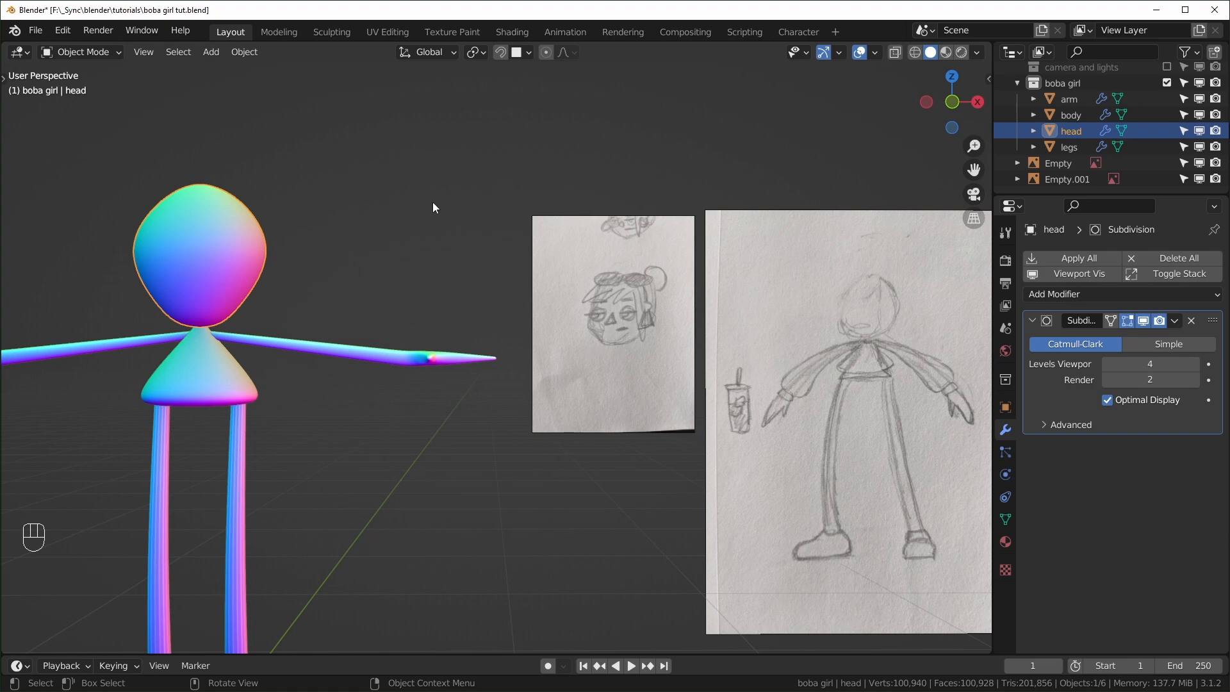
key("KP_1")
key("Tab")
key("alt+z")
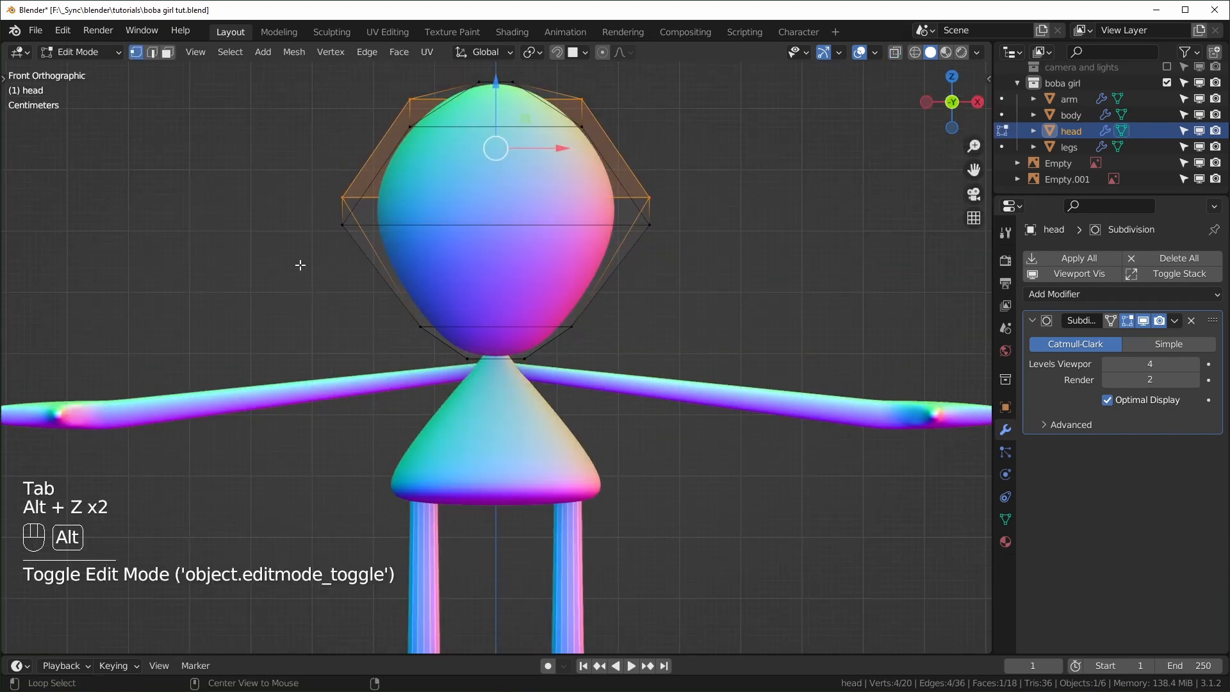
key("alt+z")
left_click_drag(324, 186, 617, 250)
key("alt+z")
key("s")
key("z")
key("KP_0")
key("KP_Enter")
- Flatten the upper vertex ring of the head by scaling it to 0 along Z
scroll(709, 250, "down", 2)
left_click_drag(397, 252, 616, 214)
key("s")
key("z")
key("KP_0")
key("KP_Enter")
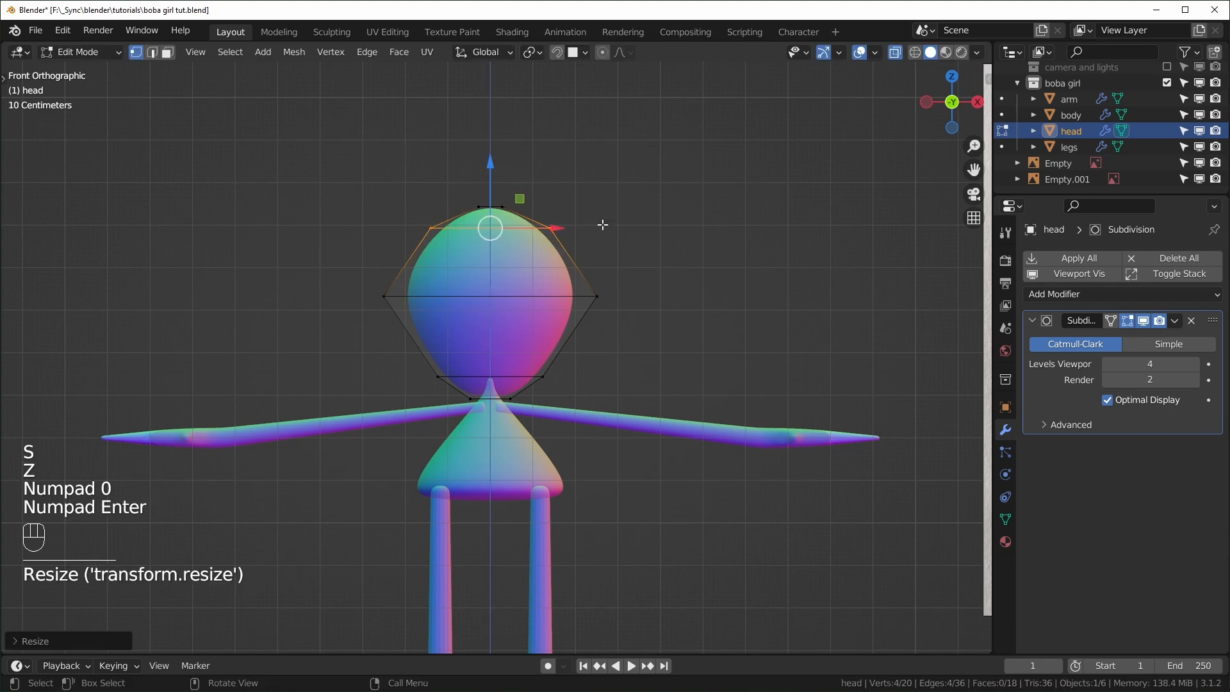
- Dissolve the head's lower and upper horizontal edge loops in side view, keeping the middle one
key("KP_3")
scroll(704, 320, "up", 2)
key("2")
left_click(541, 375, "alt")
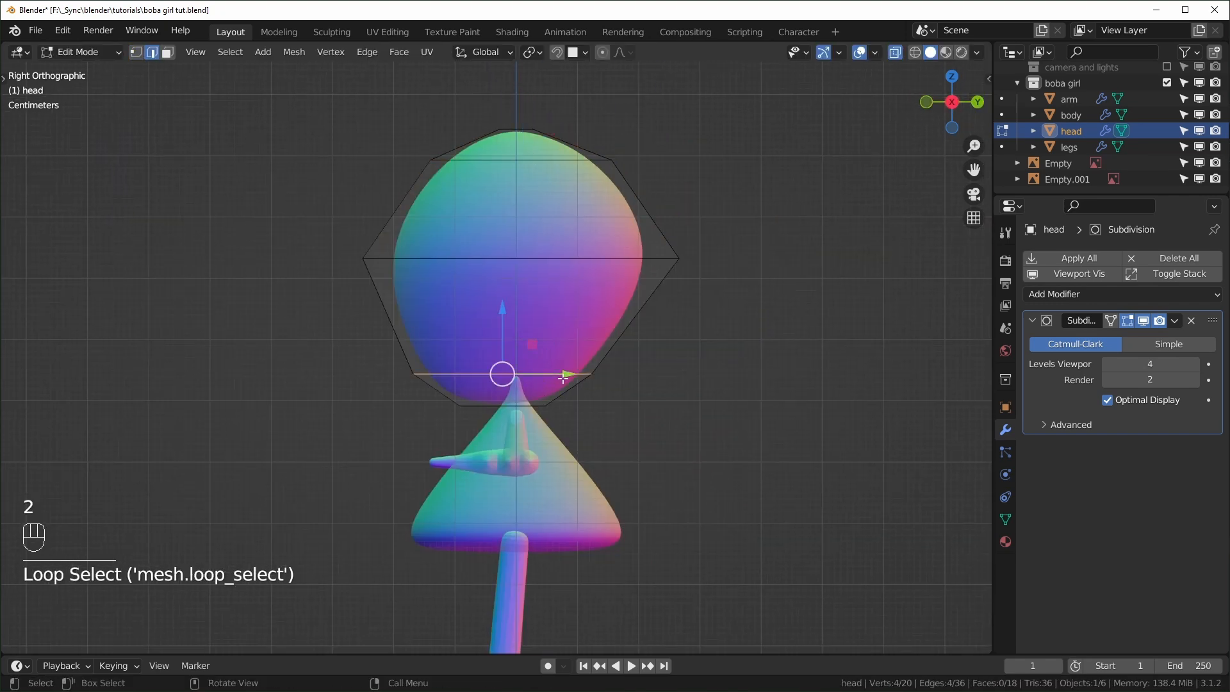
key("ctrl+x")
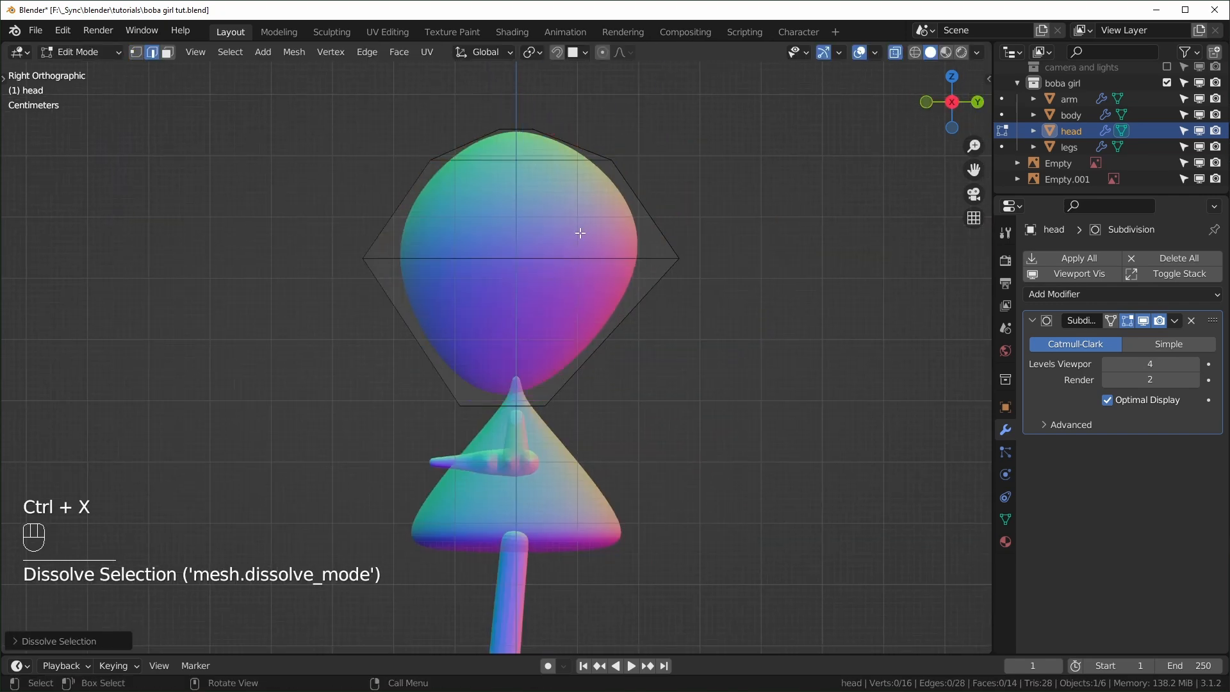
left_click(559, 164, "alt")
key("ctrl+x")
middle_click_drag(636, 231, 511, 292)
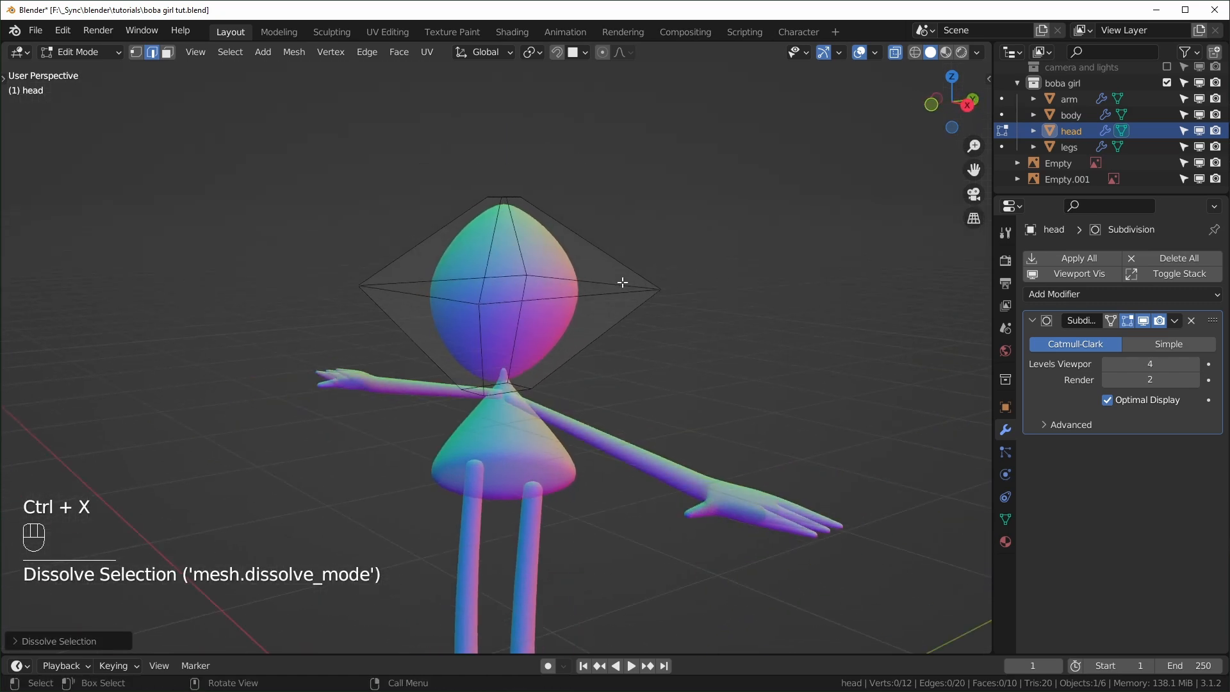
- Add a vertical loop cut down the middle of both sides of the head
key("KP_3")
scroll(625, 289, "up", 3)
key("ctrl+r")
left_click(490, 289)
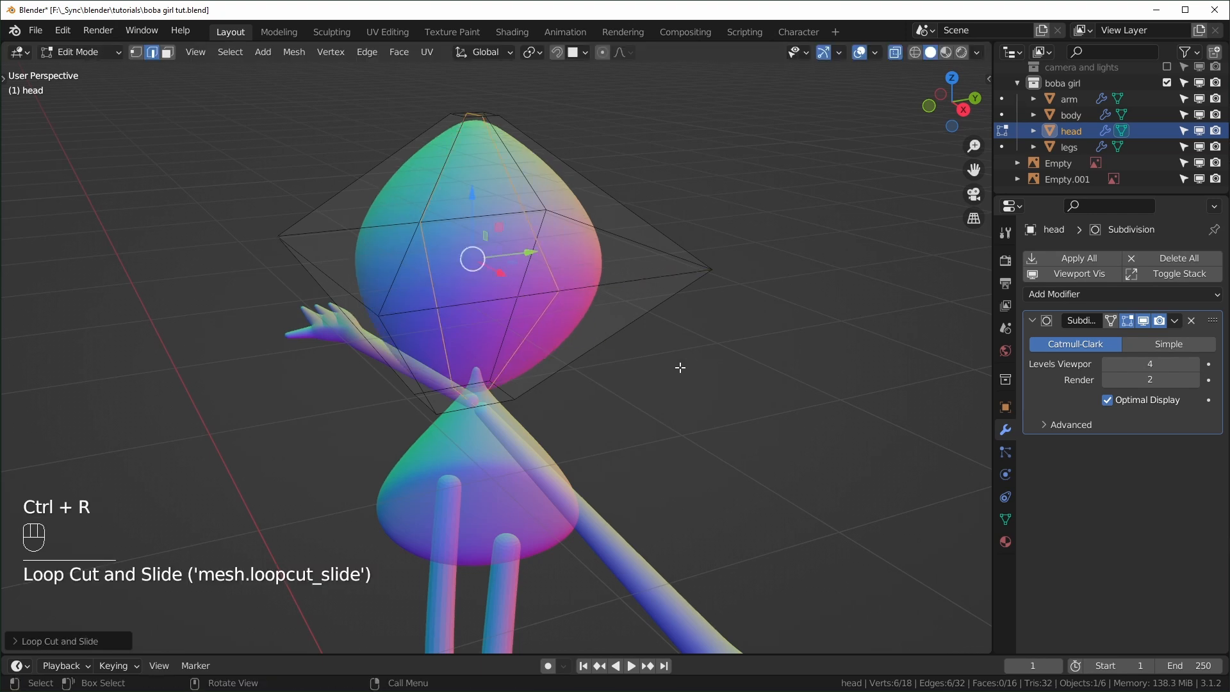
middle_click_drag(680, 367, 648, 365)
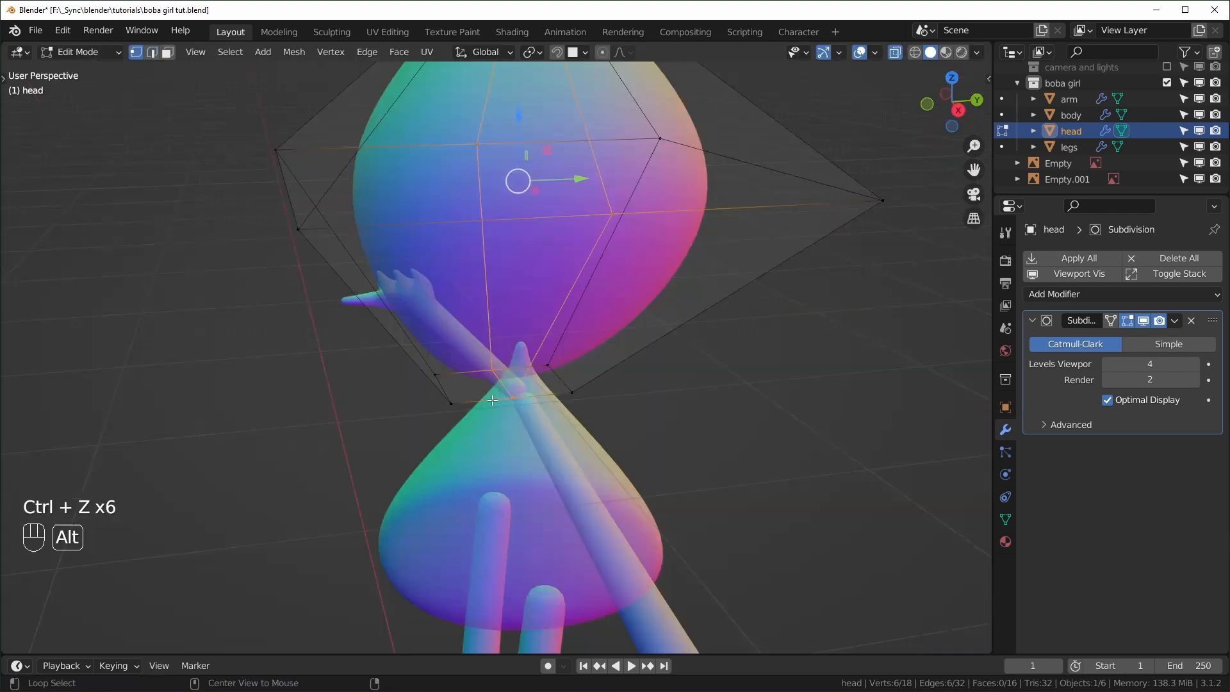
- Select the head's horizontal edge loops and round them with LoopTools Circle
left_click(496, 403, "alt")
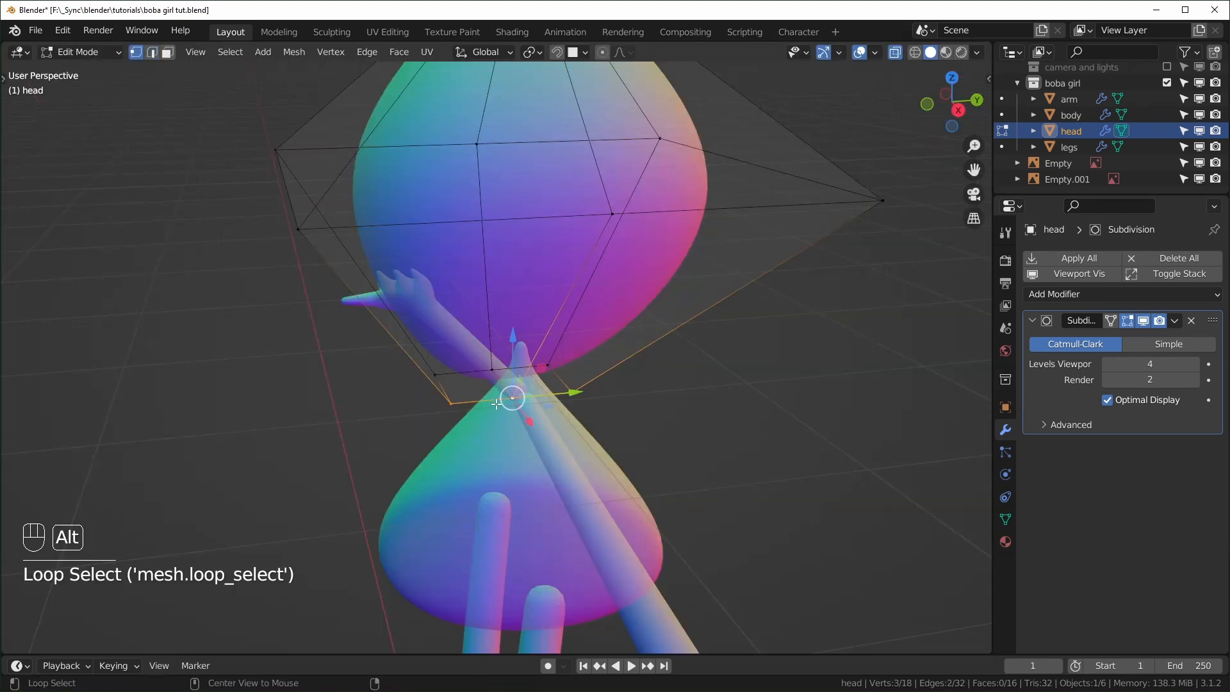
key("2")
left_click(472, 372, "alt+shift")
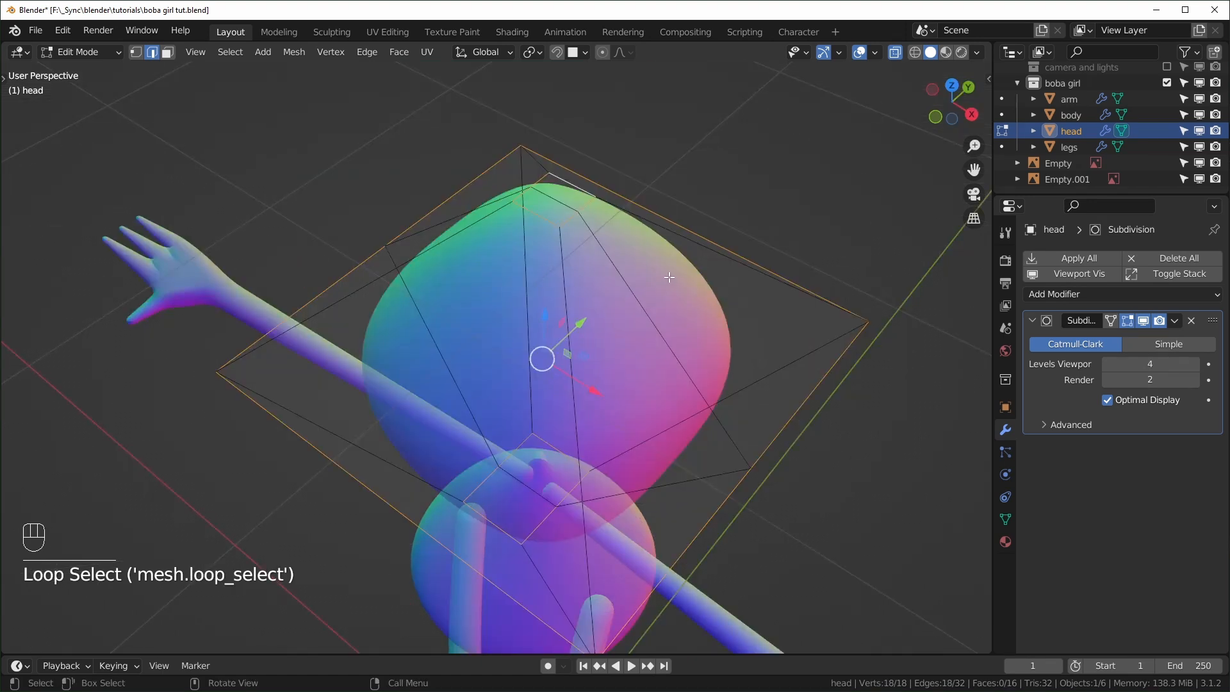
middle_click_drag(668, 277, 543, 201)
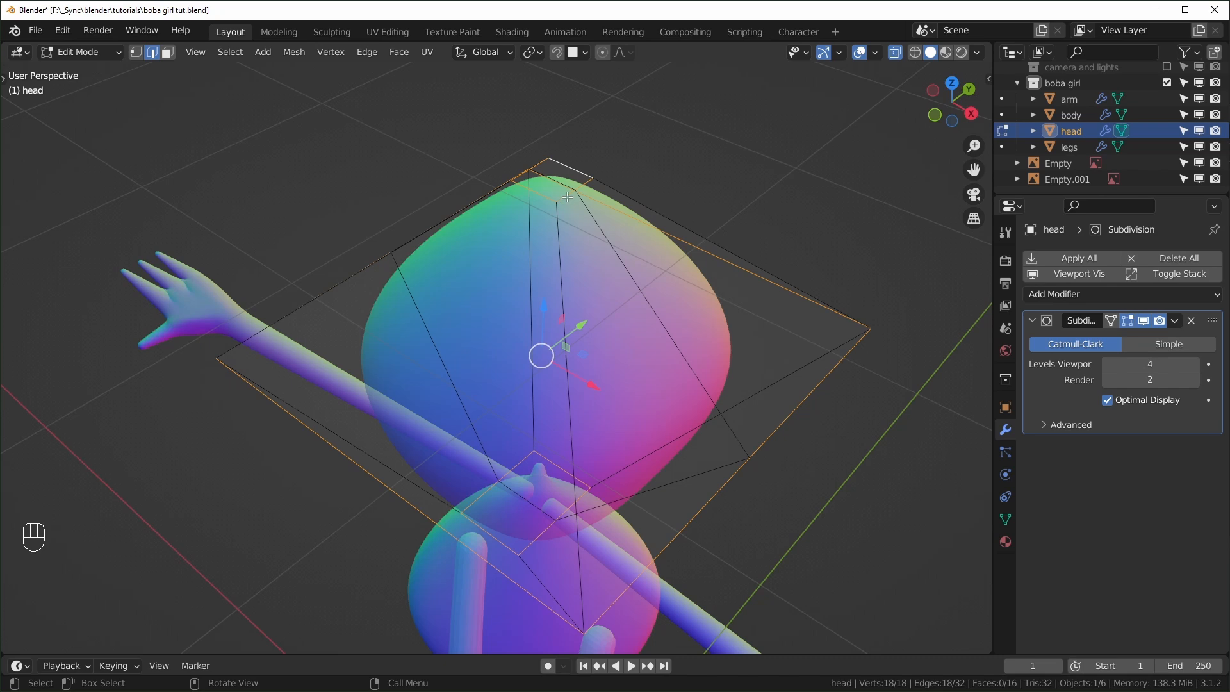
right_click(567, 195)
mouse_move(564, 166)
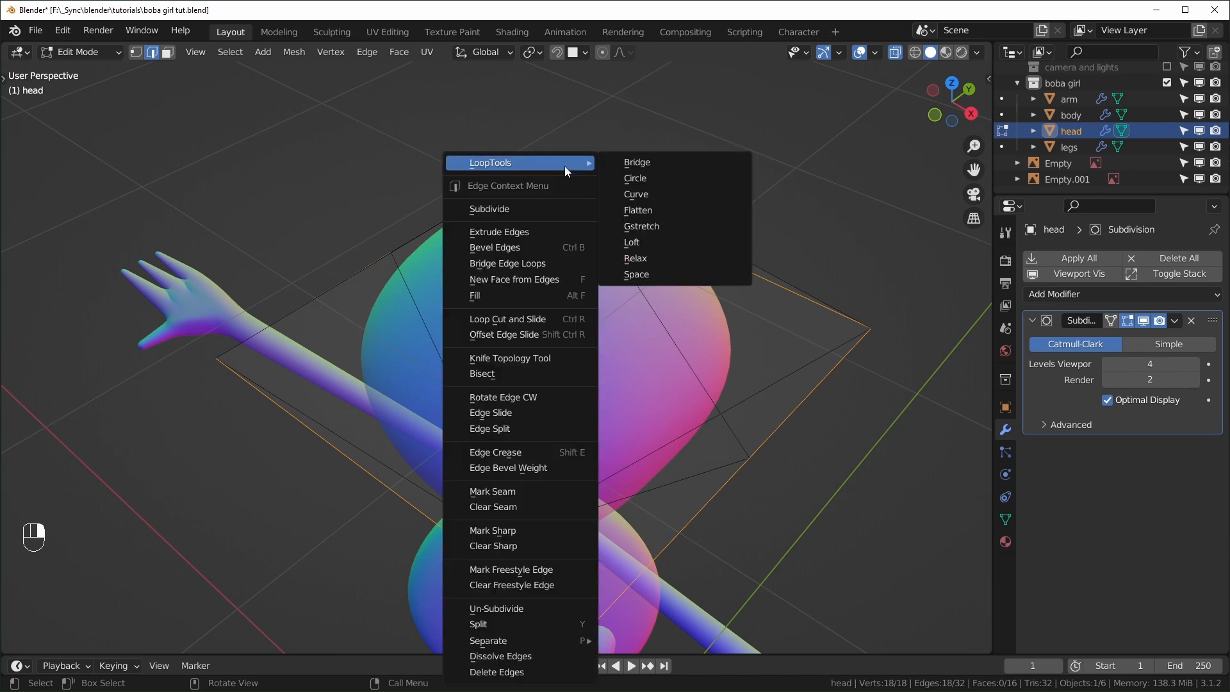
left_click(652, 181)
middle_click_drag(652, 182, 746, 310)
scroll(680, 406, "down", 3)
- Scale the top edge loop of the head in side view
key("KP_3")
left_click(513, 176, "alt")
key("s")
left_click(966, 269)
- Select the head's top vertices and scale them along X in front view
key("1")
mouse_move(523, 406)
left_mouse_down()
mouse_move(529, 398)
mouse_move(509, 390)
left_mouse_up()
left_click_drag(388, 149, 590, 176)
key("KP_1")
key("s")
key("x")
left_click(645, 261)
- In side view, scale the head's lower vertices along Y, then tilt and raise them to shape the jaw
key("2")
middle_click_drag(555, 277, 576, 366)
key("KP_3")
left_click_drag(691, 189, 691, 174)
left_click_drag(351, 344, 599, 452)
key("s")
key("y")
key("y")
left_click(709, 415)
key("r")
left_click_drag(507, 377, 506, 359)
- Check the head's middle loop, then scale and reposition the front chin vertices to narrow the lower face
middle_click_drag(506, 358, 577, 321)
left_click(554, 246, "alt")
middle_click_drag(525, 257, 552, 401)
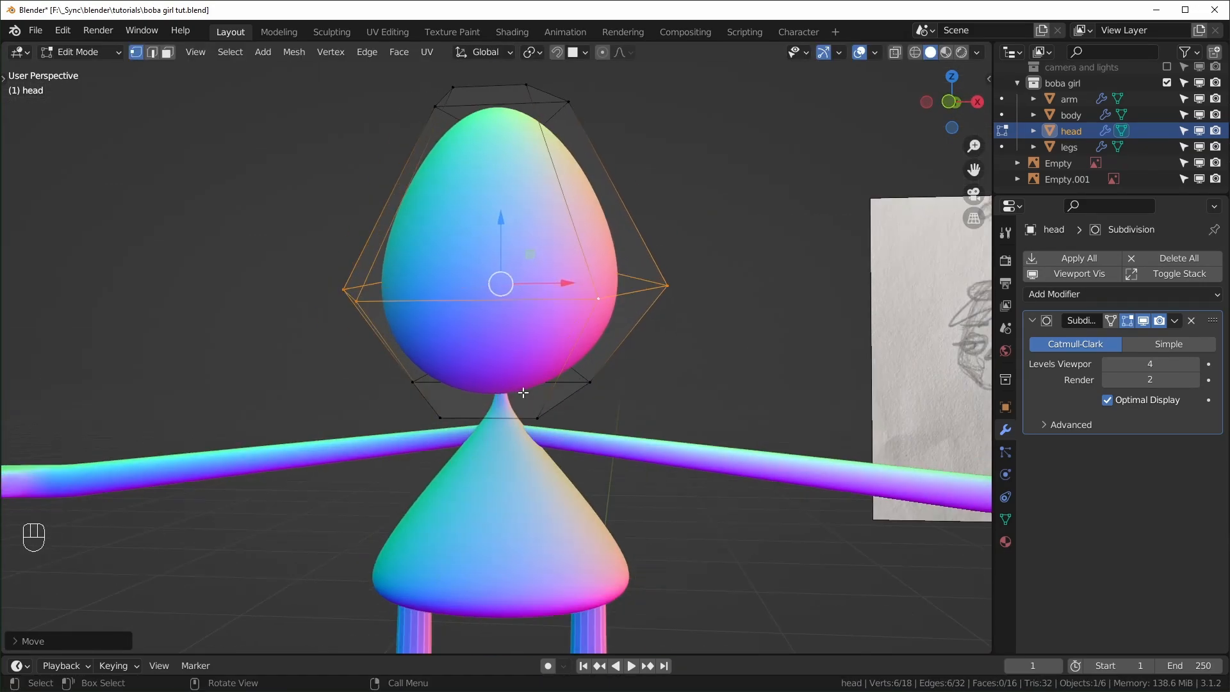
left_click(493, 384)
key("s")
left_click(755, 426)
key("s")
left_click(681, 440)
key("KP_7")
key("g")
- Widen the top of the head by scaling its upper vertices along X
key("KP_1")
key("alt+z")
left_click_drag(384, 186, 557, 243)
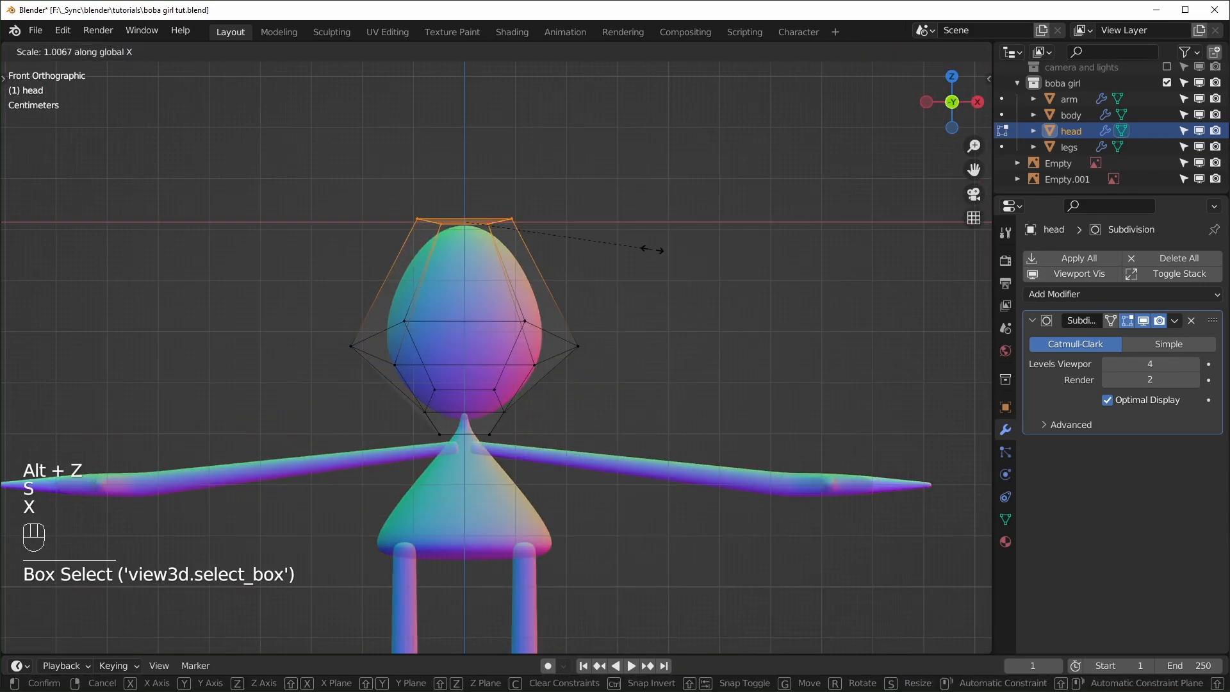
key("s")
left_click(653, 360)
- Select the head's front face vertices in side view and scale them along X to broaden the face
key("KP_3")
key("alt+z")
left_click_drag(233, 293, 306, 352)
key("s")
key("x")
left_click(594, 390)
middle_click_drag(594, 390, 538, 269)
key("s")
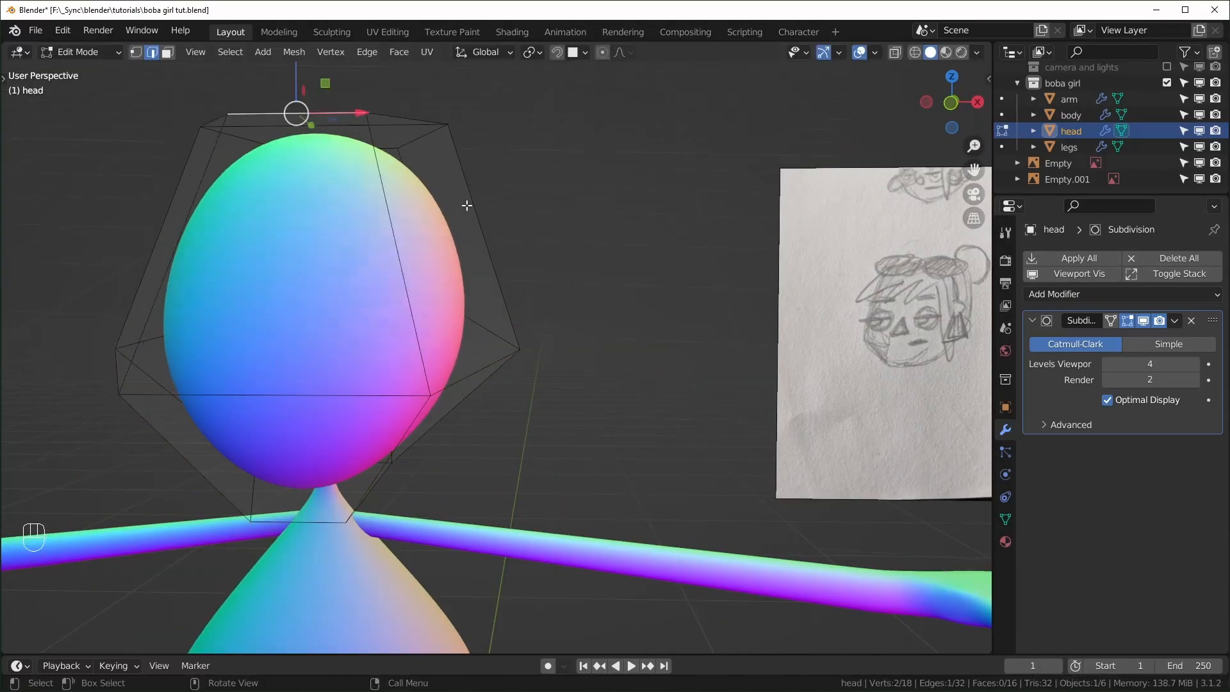
- Select the head's lower vertices in front view, scale them to refine the lower face, and save the file
left_click(483, 190)
key("KP_1")
left_click_drag(301, 400, 487, 468)
key("s")
middle_click_drag(259, 384, 670, 350)
key("Tab")
key("Tab")
key("KP_3")
key("Tab")
key("ctrl+s")
- Add a UV sphere mesh to the scene as the base for the eyes
scroll(670, 349, "down", 2)
middle_click_drag(657, 407, 673, 342, "shift")
scroll(668, 486, "down", 5)
middle_click_drag(678, 482, 671, 436, "shift")
scroll(676, 456, "up", 2)
key("shift+a")
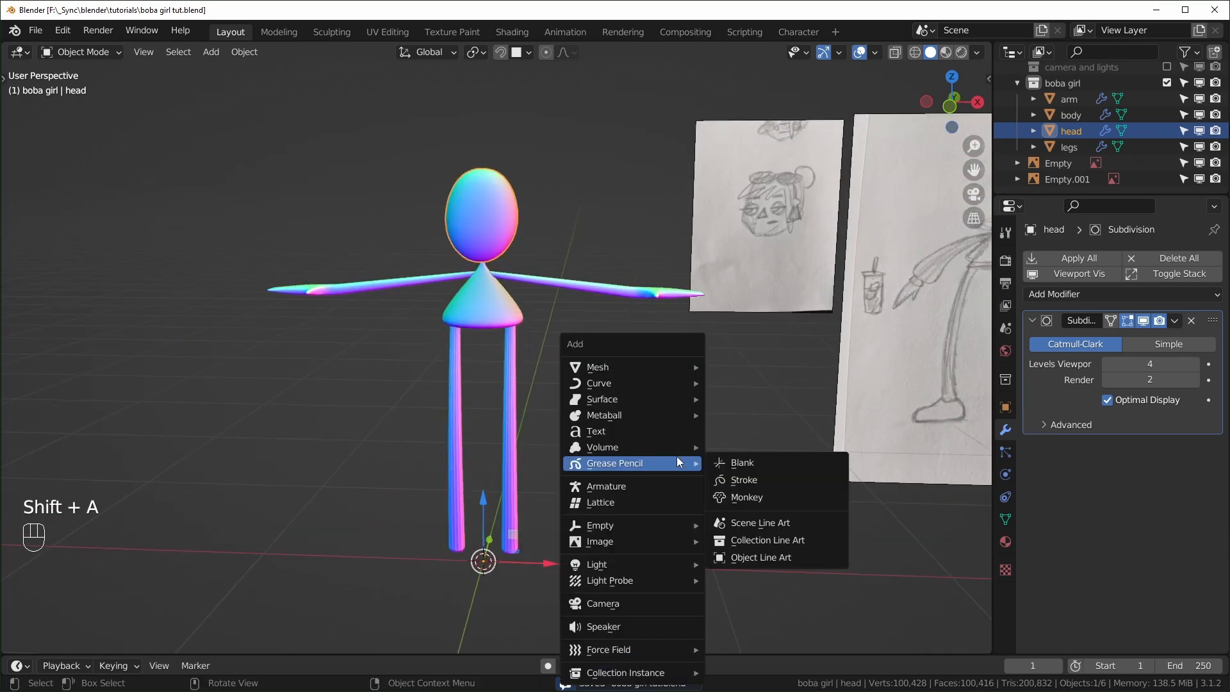
mouse_move(681, 371)
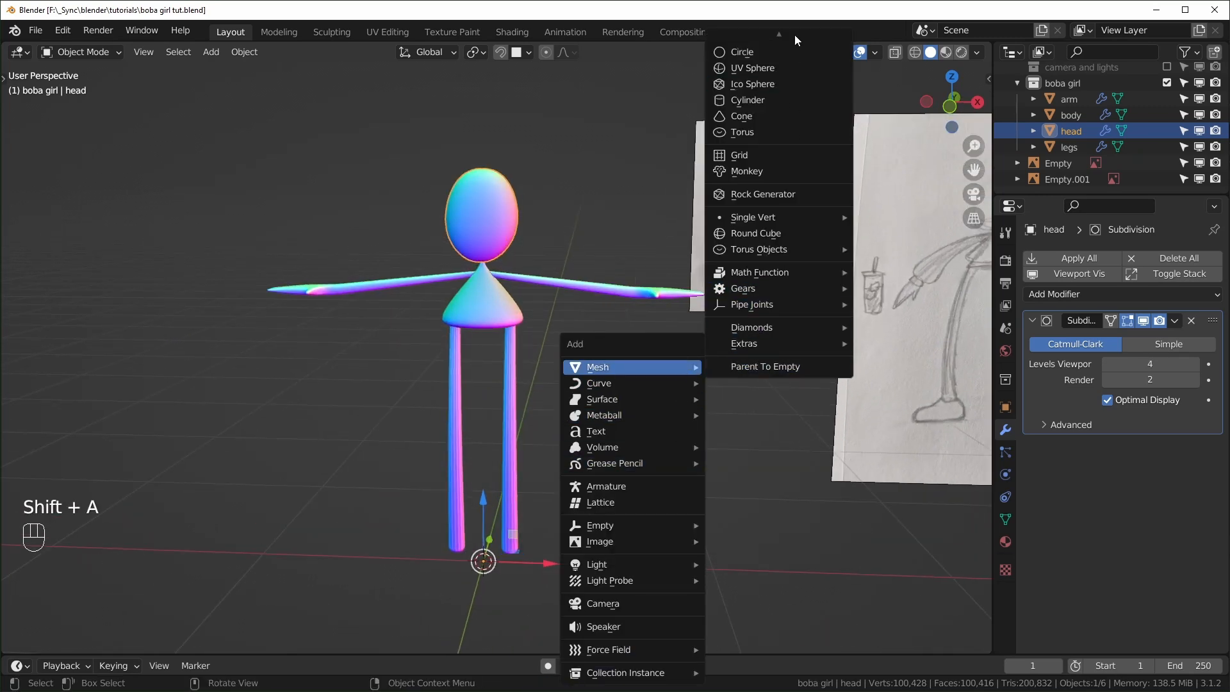
left_click(756, 68)
- Rotate the sphere's mesh 90 degrees about X in Edit Mode and scale it down to eyeball size
key("Tab")
key("r")
key("x")
key("KP_9")
key("KP_0")
key("KP_Enter")
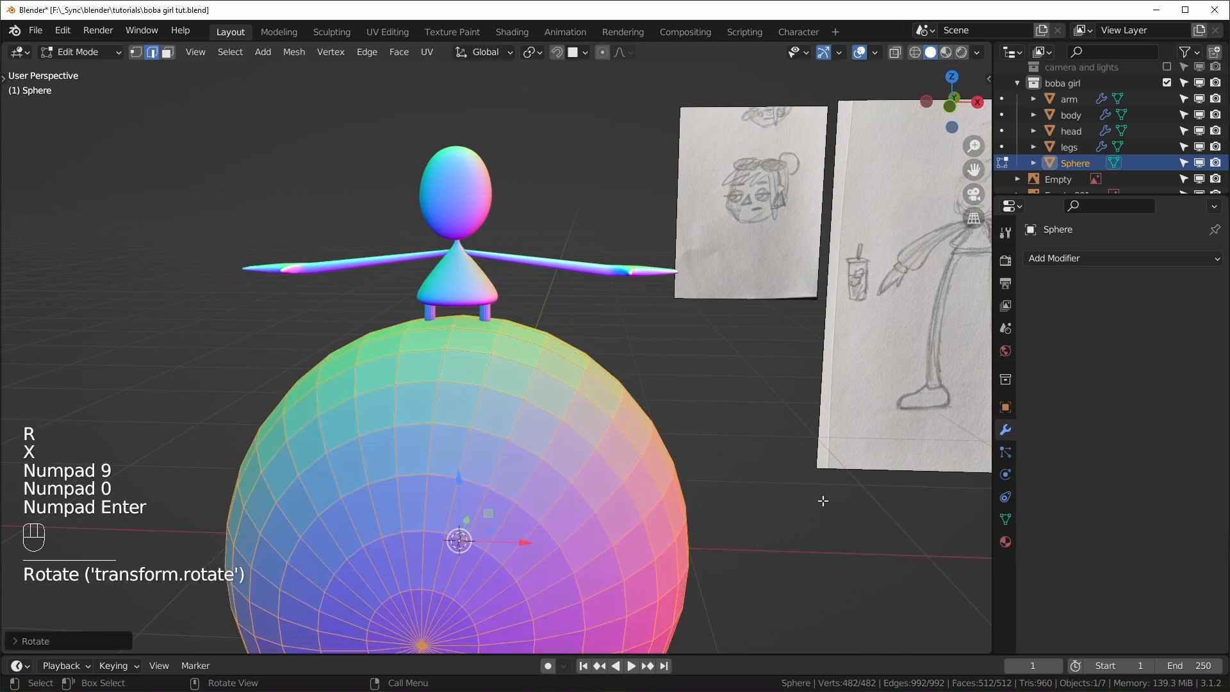
key("s")
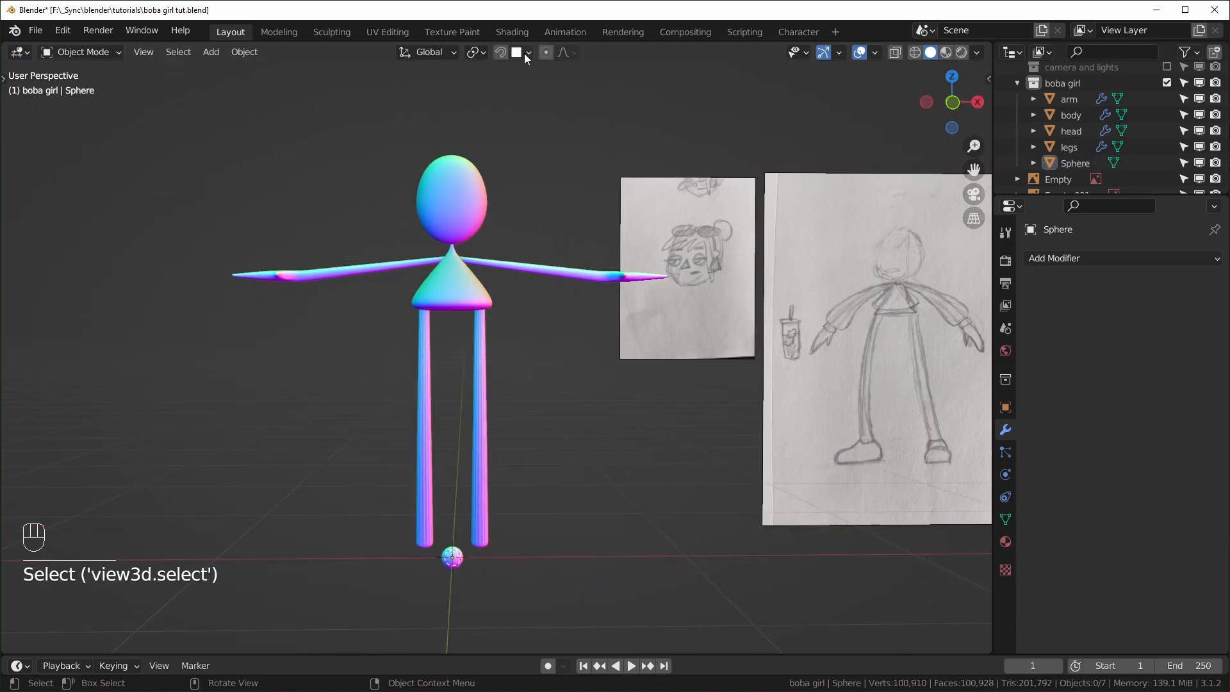
- Check that snapping targets faces, then snap the small sphere onto the front of the head beside its centre line
left_click(528, 52)
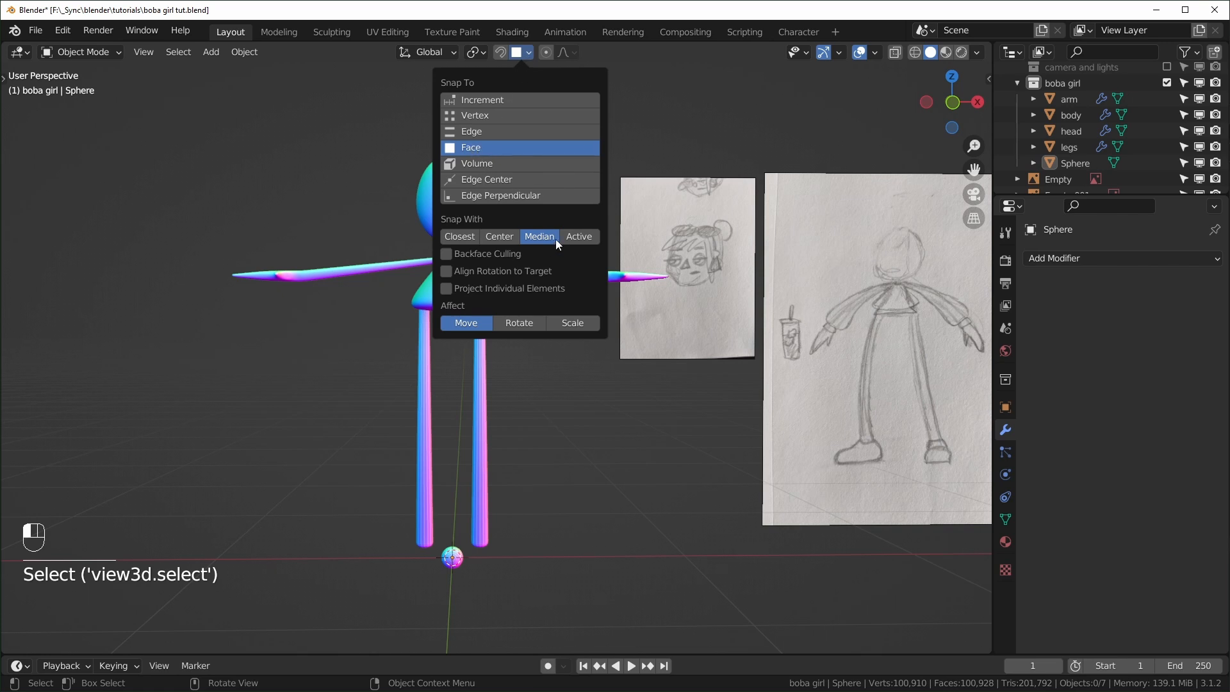
scroll(548, 624, "up", 1)
middle_click_drag(492, 602, 505, 599, "shift")
left_click(460, 591)
key("g")
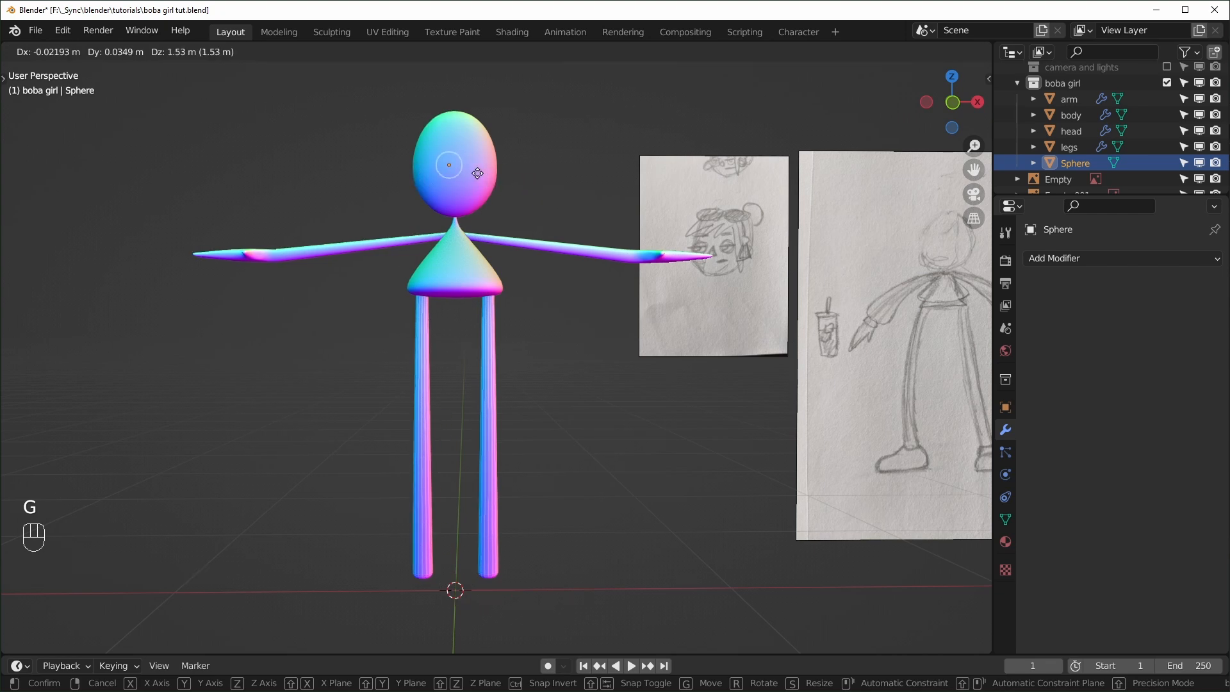
left_click(481, 175, "ctrl")
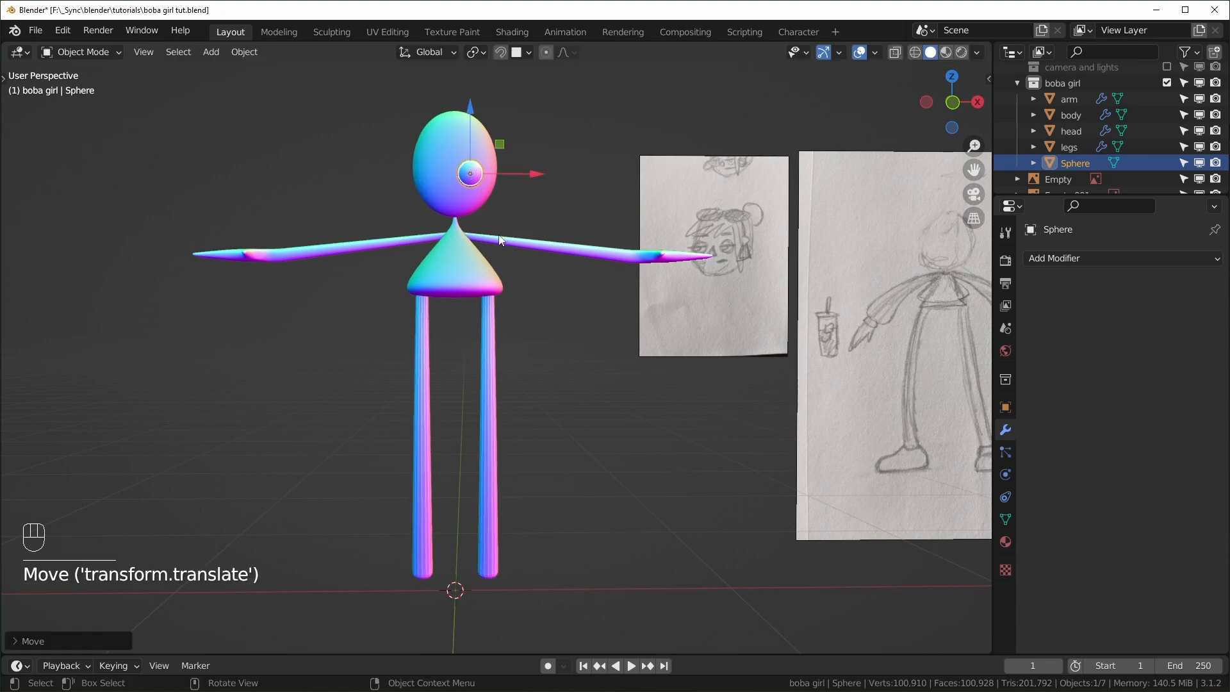
- Add a Mirror modifier to the eye sphere on the X axis with the head as mirror object
key("KP_1")
left_click(1127, 259)
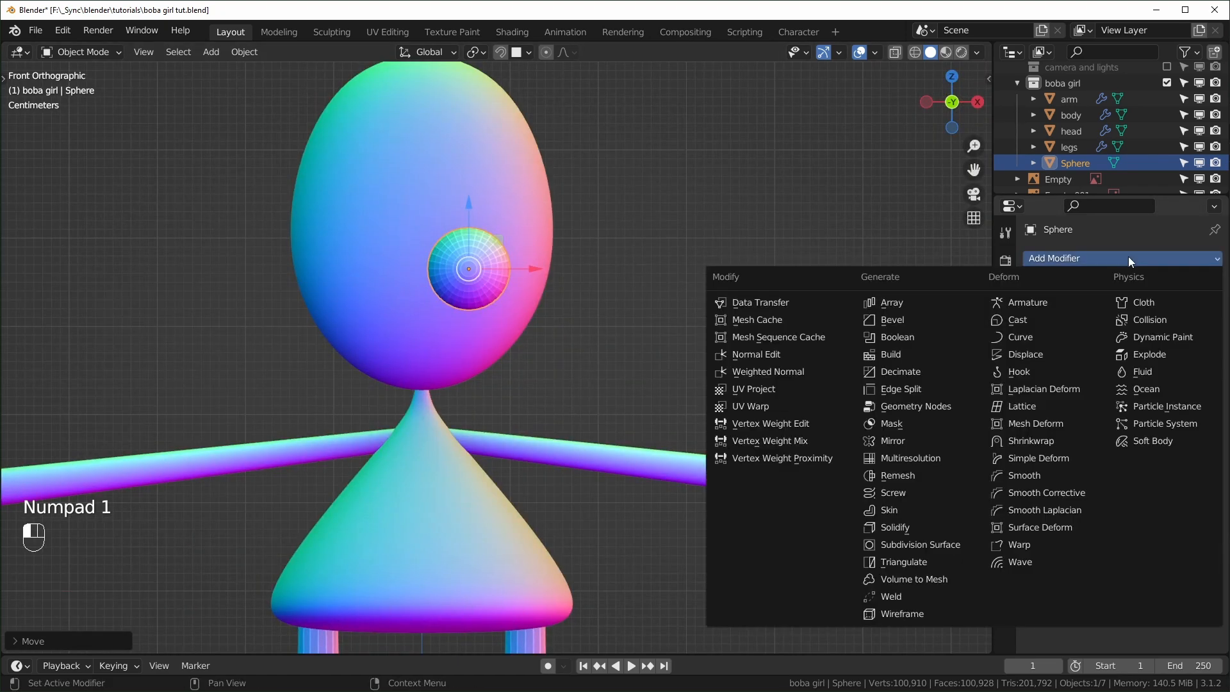
left_click(918, 447)
left_click(1142, 402)
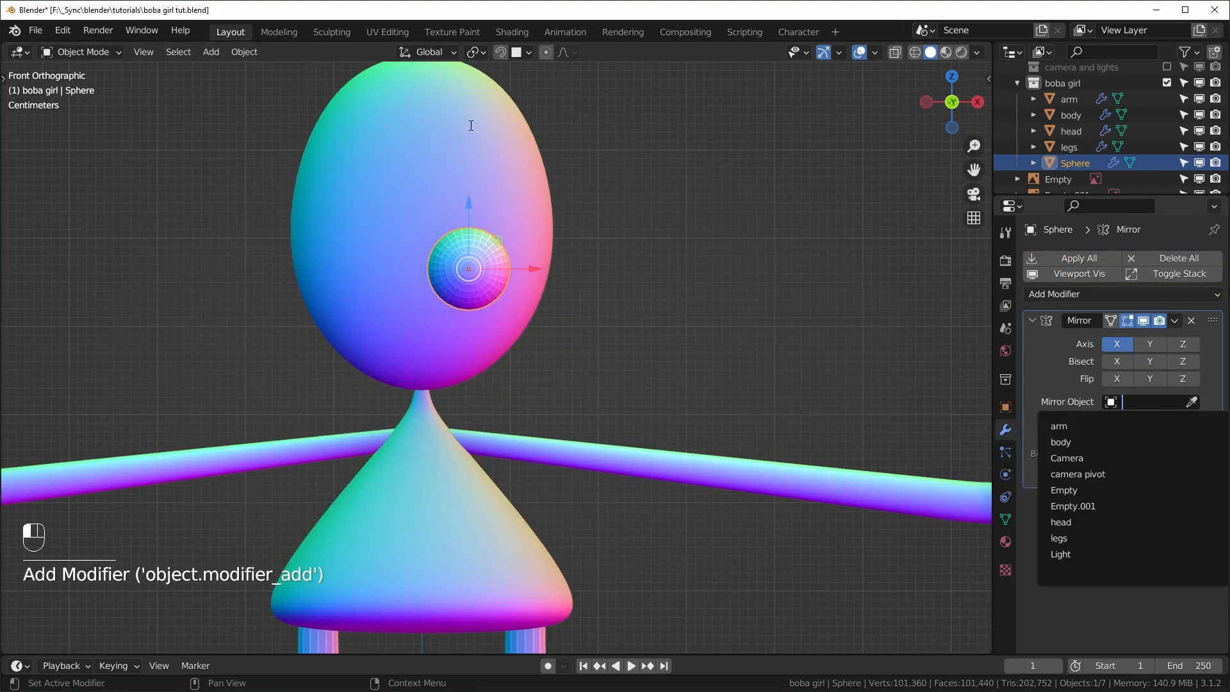
left_click(1060, 522)
- Scale the mirrored eye spheres uniformly to about 0.87
scroll(802, 384, "up", 1)
key("s")
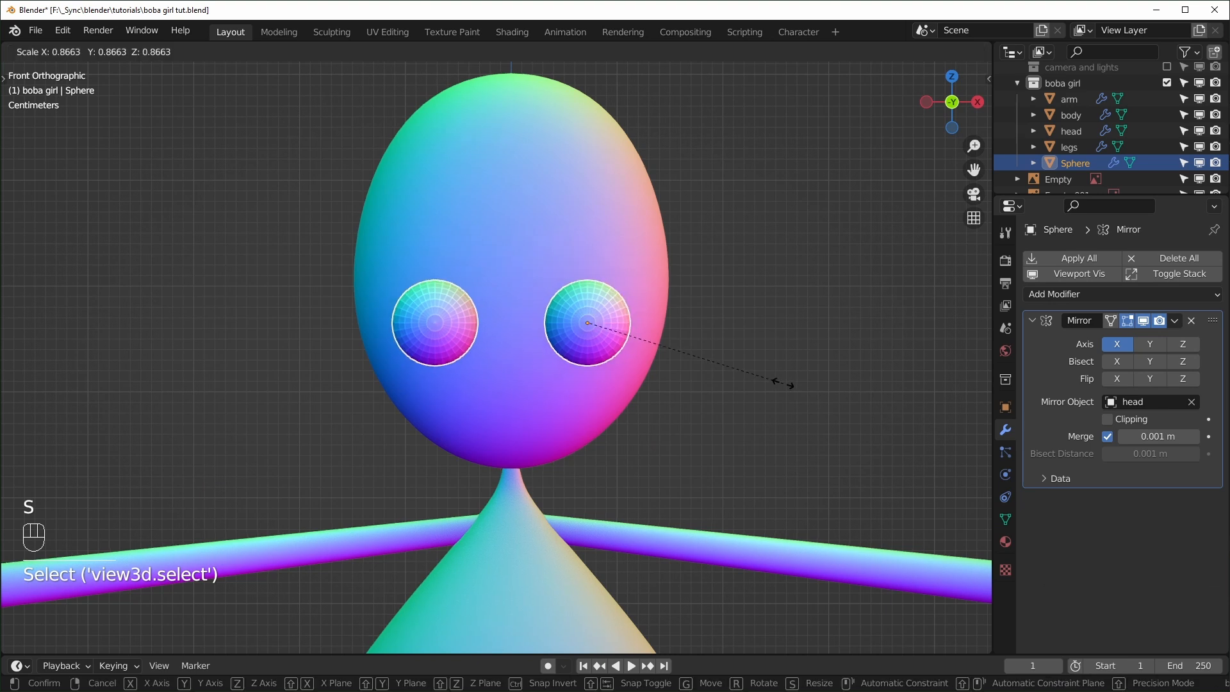
left_click(783, 383)
scroll(782, 383, "down", 5)
middle_click_drag(805, 392, 561, 378, "shift")
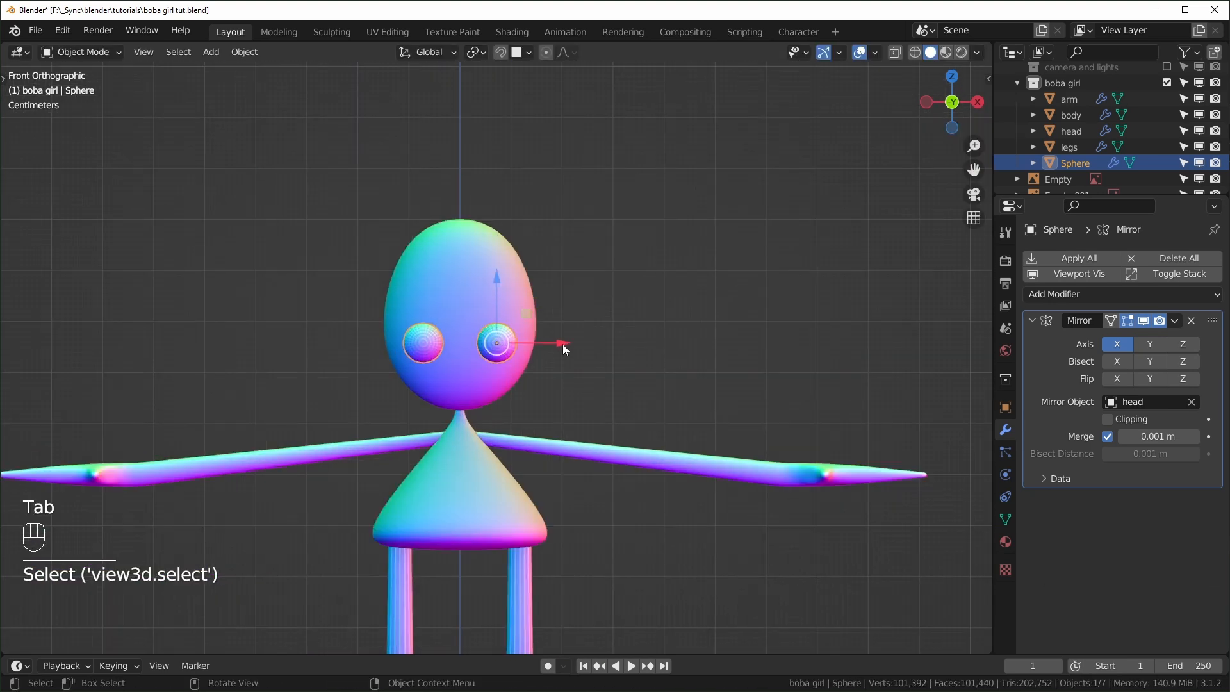
- Adjust the eyes' spacing slightly along X and apply the eye object's transform
left_click_drag(561, 344, 560, 344)
scroll(616, 380, "up", 4)
key("ctrl+a")
left_click(598, 411)
scroll(516, 345, "up", 1)
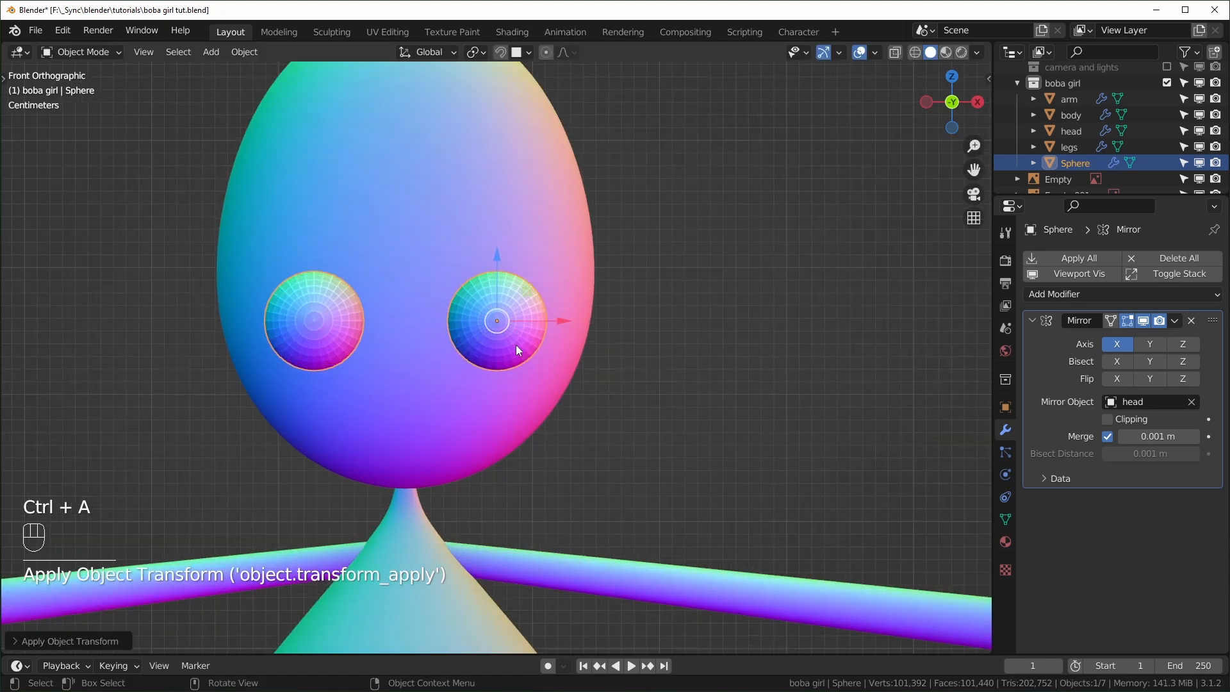
- Dissolve the innermost edge loop around the front pole of the eye sphere
middle_click_drag(516, 346, 458, 359)
key("Tab")
scroll(572, 396, "up", 1)
middle_click_drag(563, 395, 545, 439, "shift")
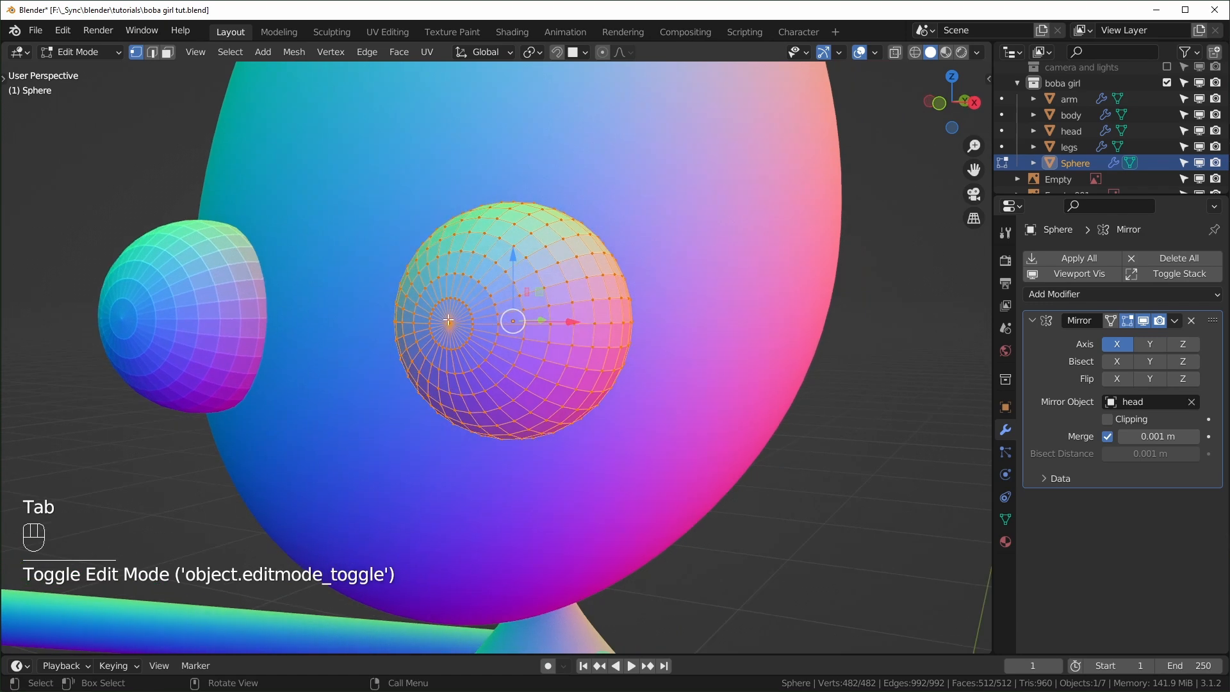
key("2")
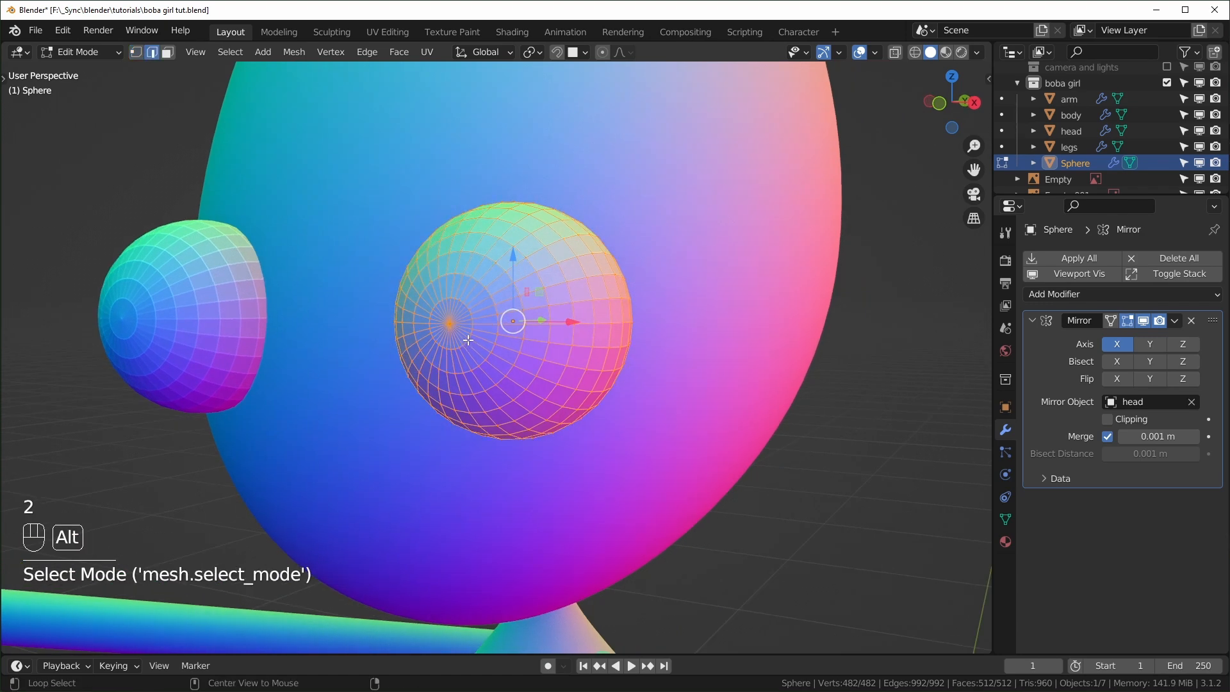
left_click(469, 342, "alt")
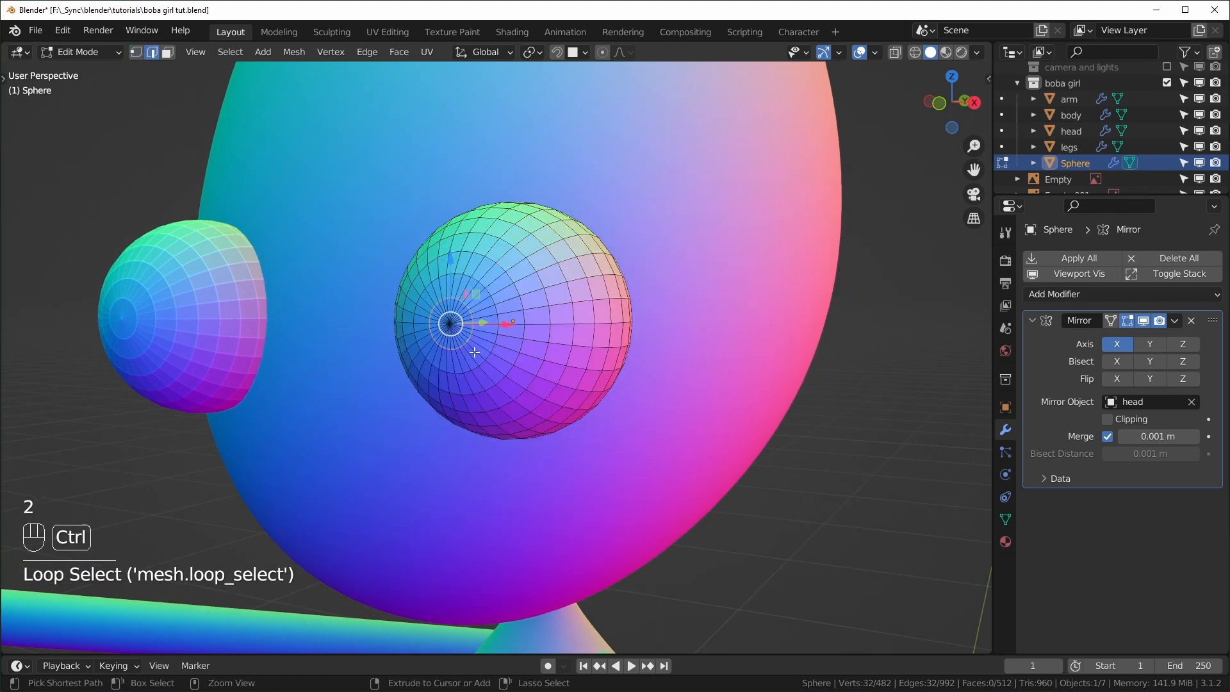
key("ctrl+x")
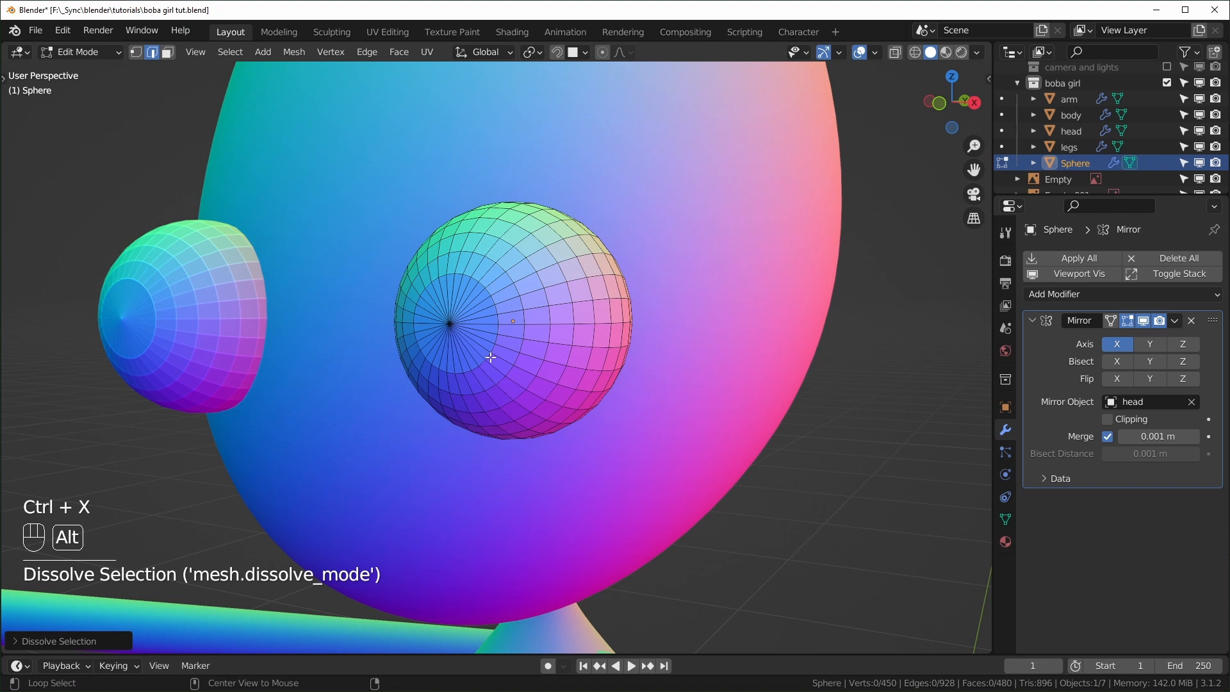
- Slide the remaining loop around the eye's front pole outward to enlarge the iris area
left_click(490, 356, "alt")
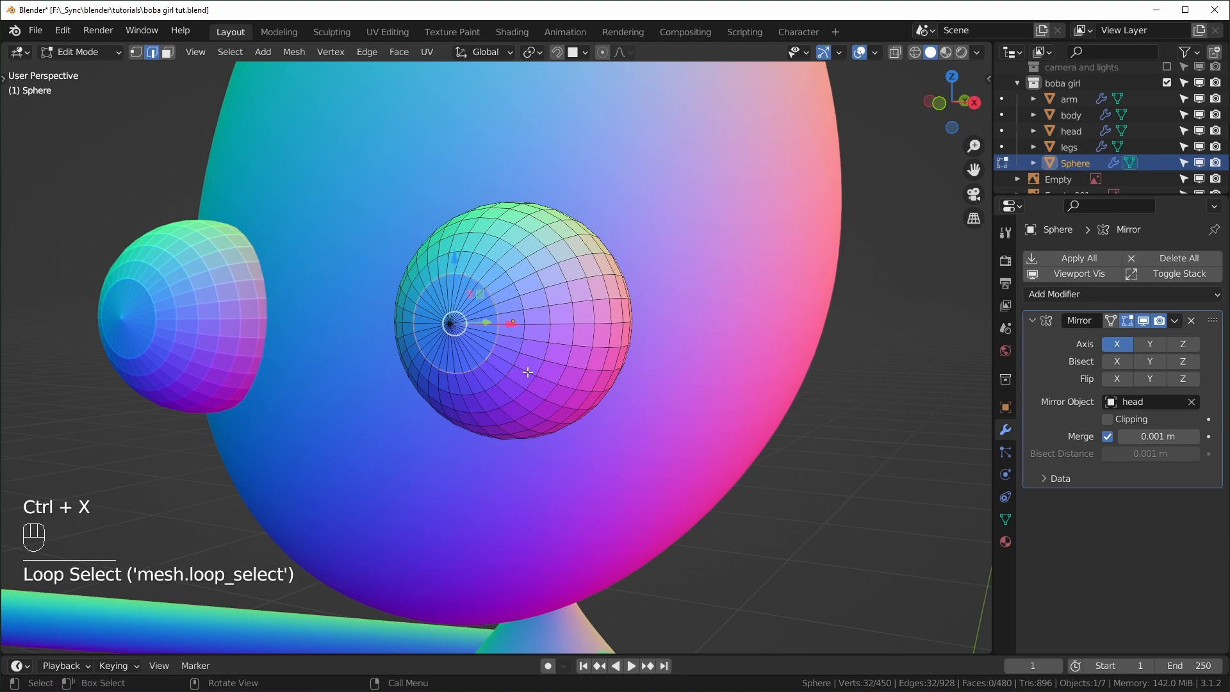
key("g")
key("g")
left_click(541, 389)
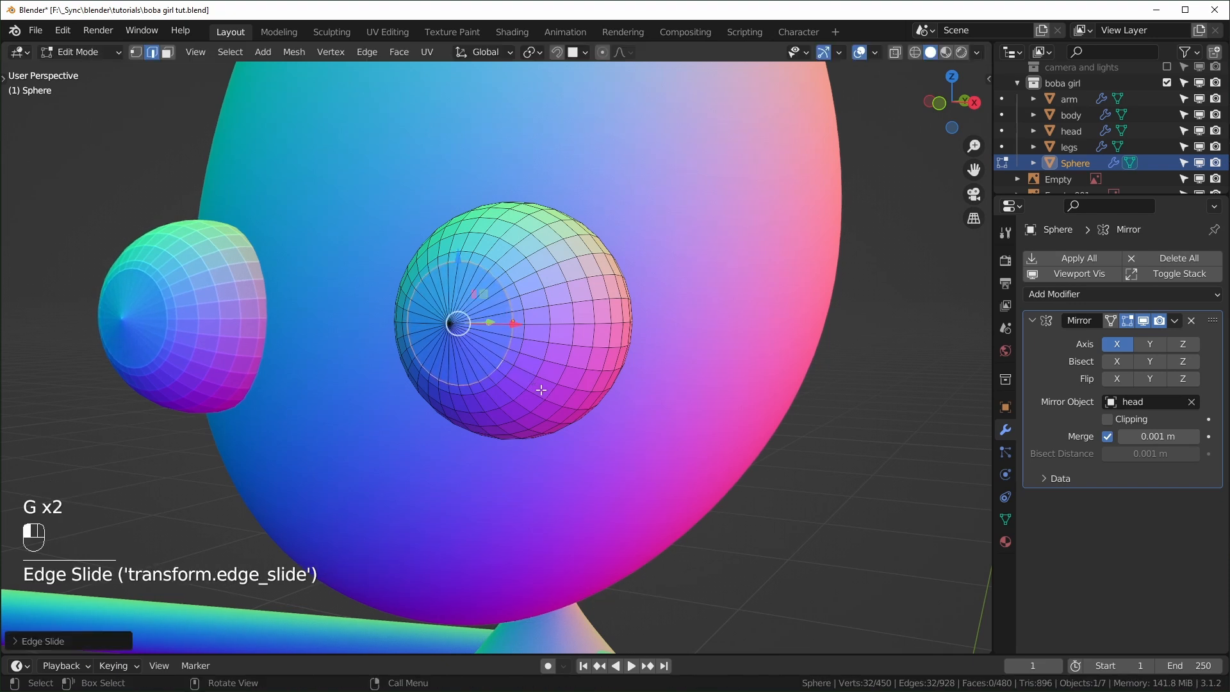
- Push the eye's front centre vertex back into the sphere to make the iris concave
key("1")
left_click(450, 324)
middle_click_drag(451, 325, 401, 335)
left_click_drag(485, 322, 524, 333)
mouse_move(524, 333)
middle_mouse_down()
mouse_move(557, 352)
mouse_move(676, 364)
mouse_move(483, 352)
mouse_move(624, 399)
middle_mouse_up()
- Duplicate the eye object in place and rotate the copy 90 degrees about X for the eyelid
key("Tab")
key("shift+d")
right_click(536, 331)
key("r")
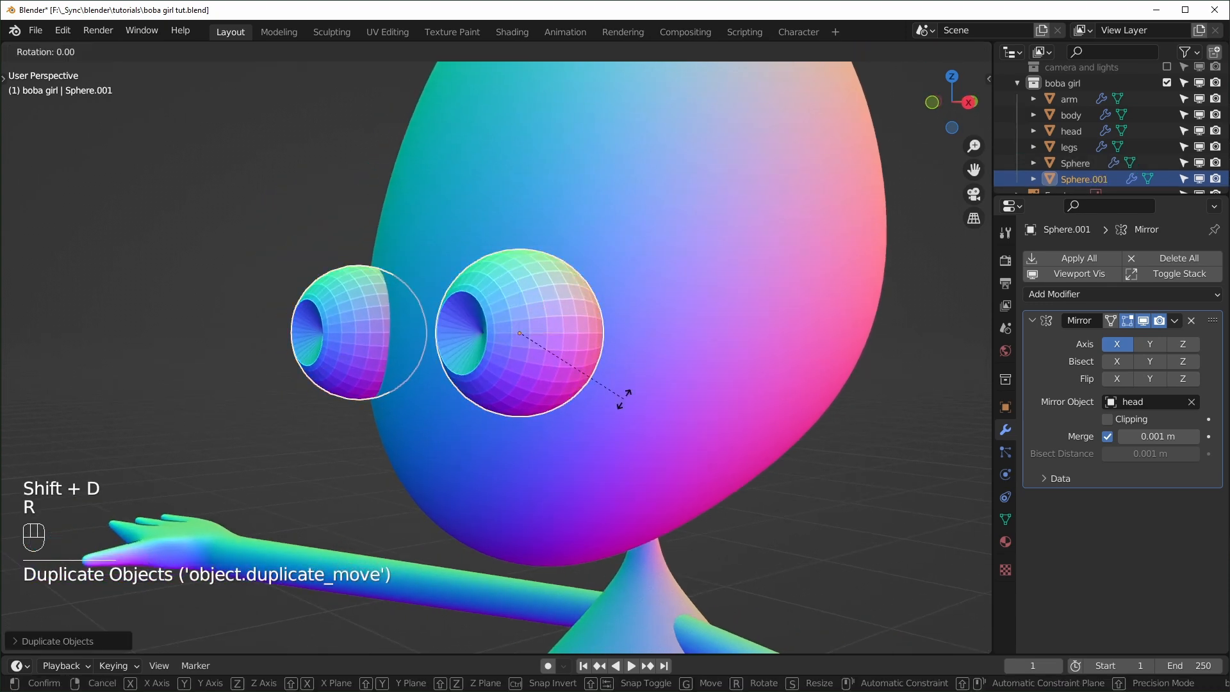
key("x")
key("KP_9")
key("KP_0")
key("KP_Enter")
- Select the lower half of the duplicated sphere's faces in side view and delete them, leaving an upper dome
middle_click_drag(625, 398, 531, 420)
key("Tab")
key("KP_3")
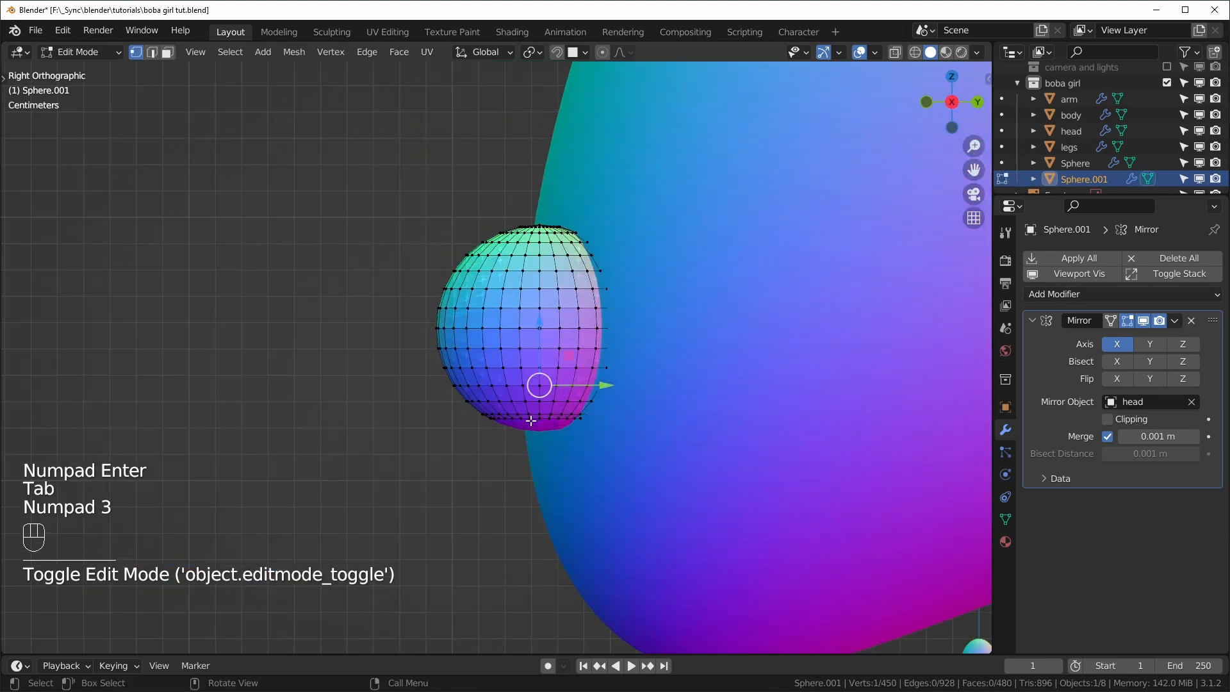
key("3")
key("alt+z")
left_click_drag(372, 493, 684, 335)
key("x")
left_click(656, 411)
key("alt+z")
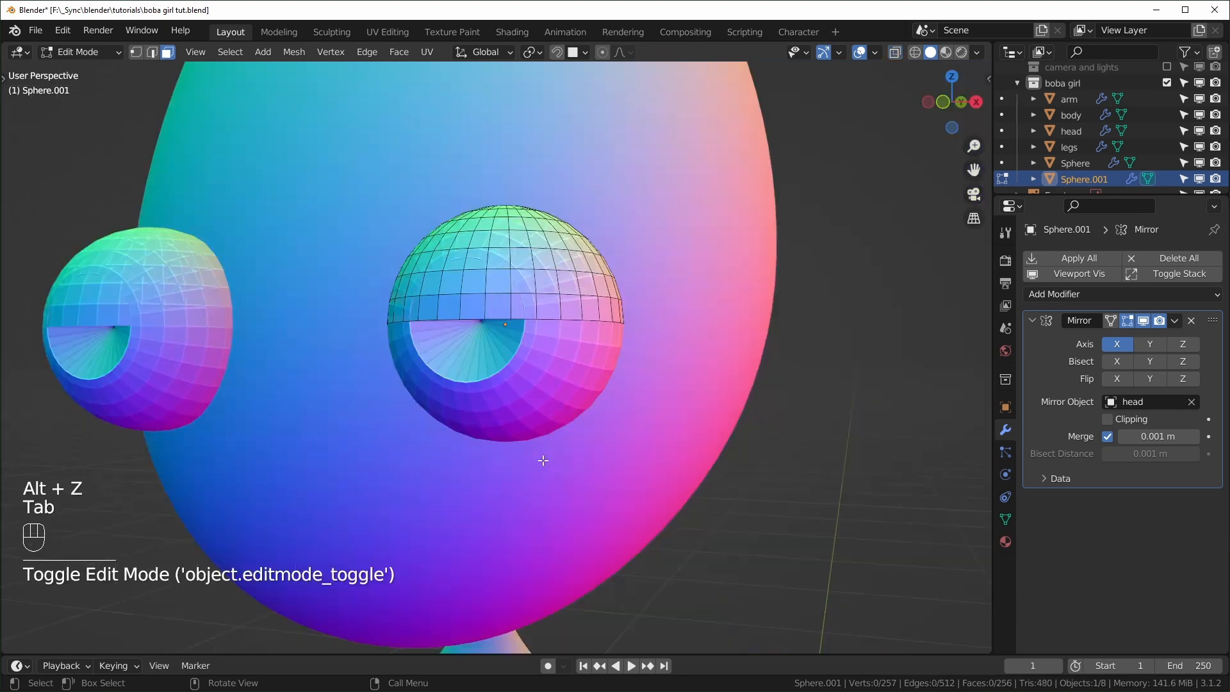
- Extrude all the eyelid's faces along their normals with an offset of 0.00399 m to give it thickness
key("a")
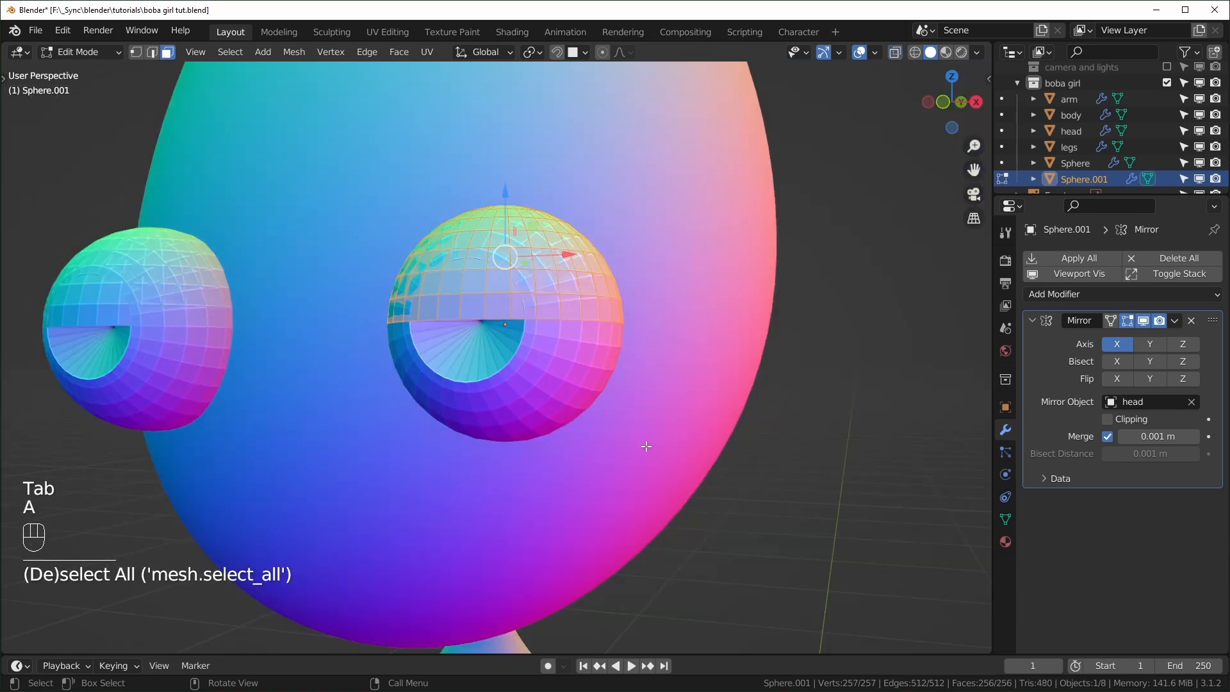
key("alt+e")
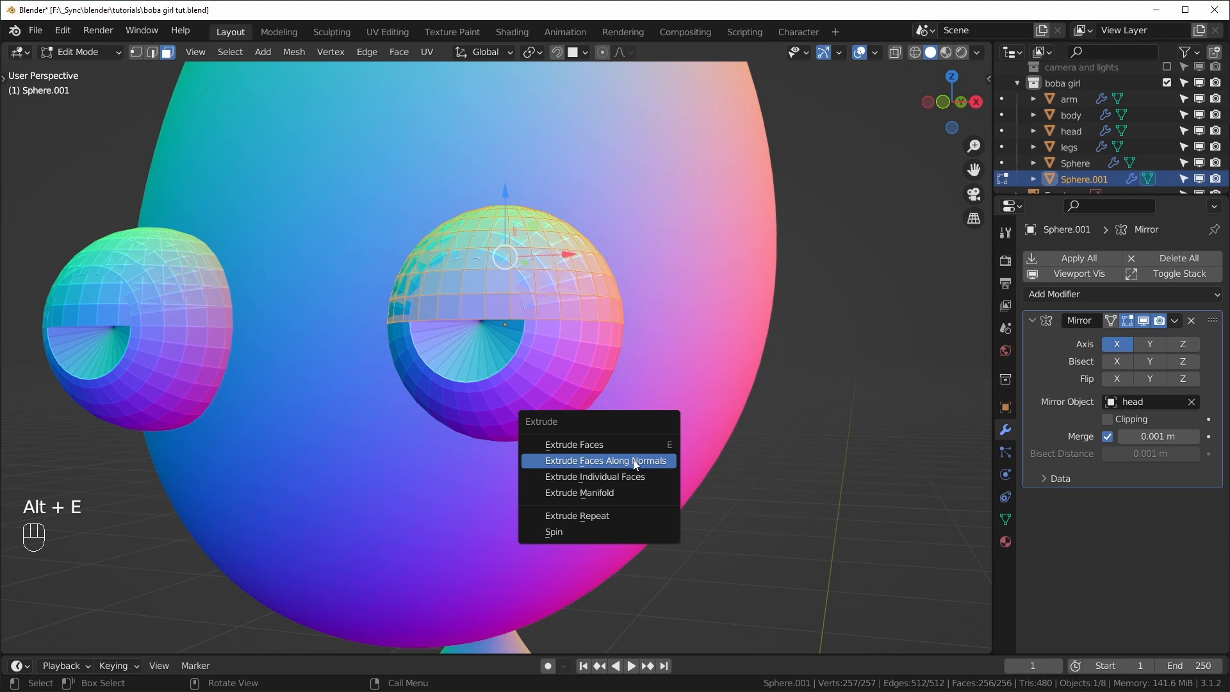
left_click(648, 460)
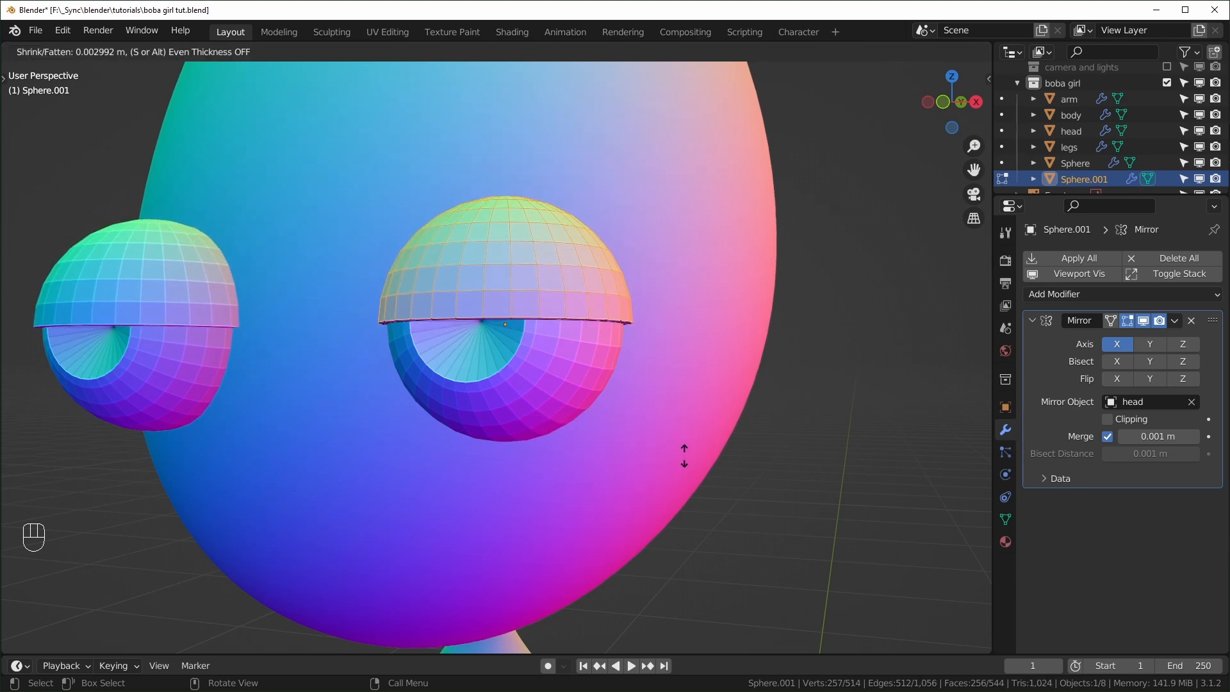
left_click(685, 456)
scroll(685, 455, "up", 3)
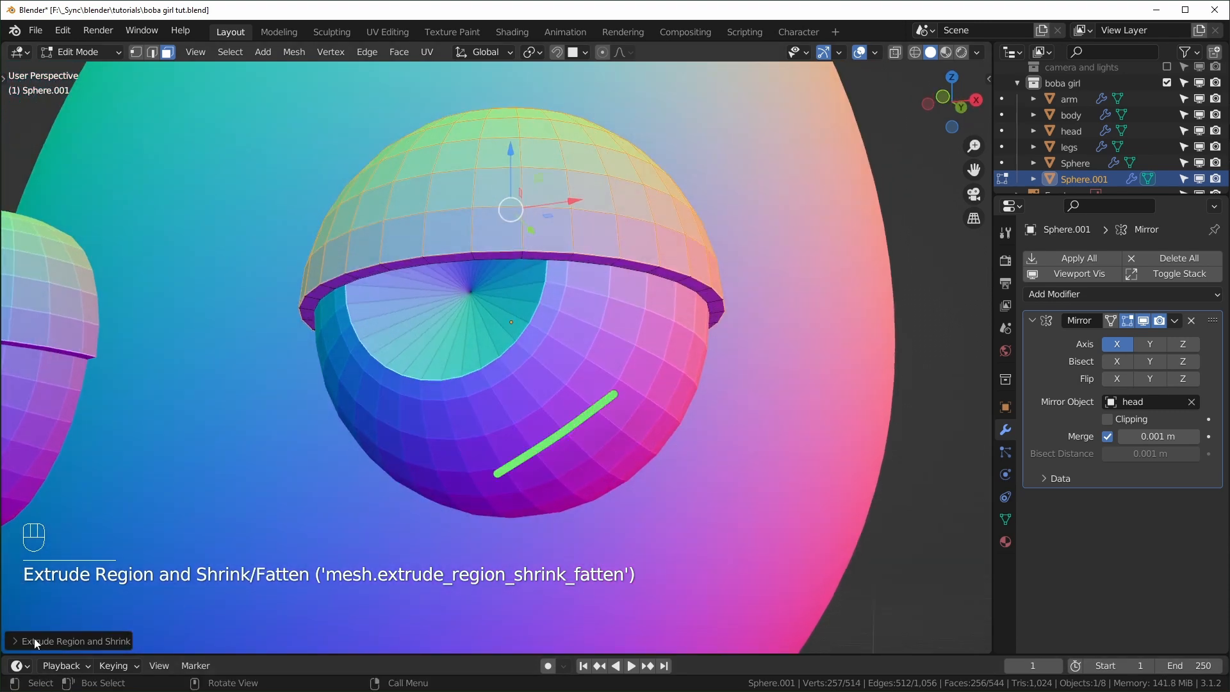
left_click(20, 643)
left_click_drag(172, 601, 192, 601, "shift")
left_click_drag(192, 602, 173, 602, "shift")
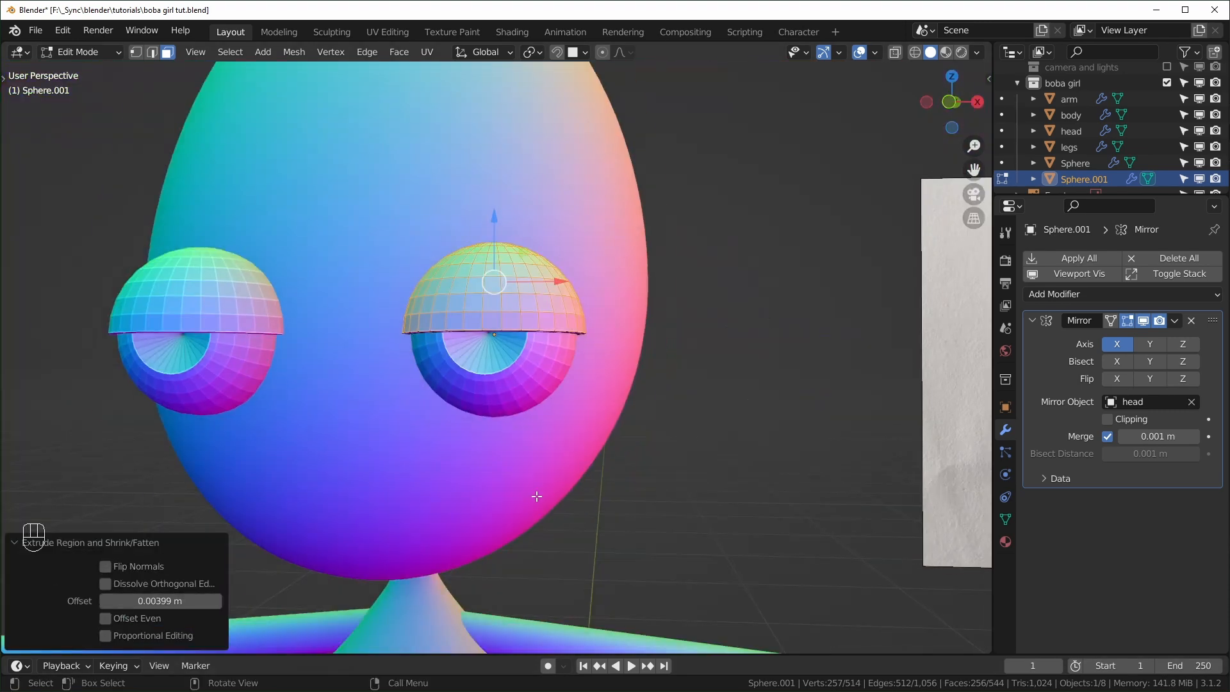
- Extrude the eyelid's lowest outer face loop and scale it outward in X and Y only to form a lash band
scroll(544, 494, "down", 3)
mouse_move(543, 493)
middle_mouse_down()
mouse_move(576, 504)
mouse_move(426, 492)
middle_mouse_up()
scroll(576, 504, "down", 2)
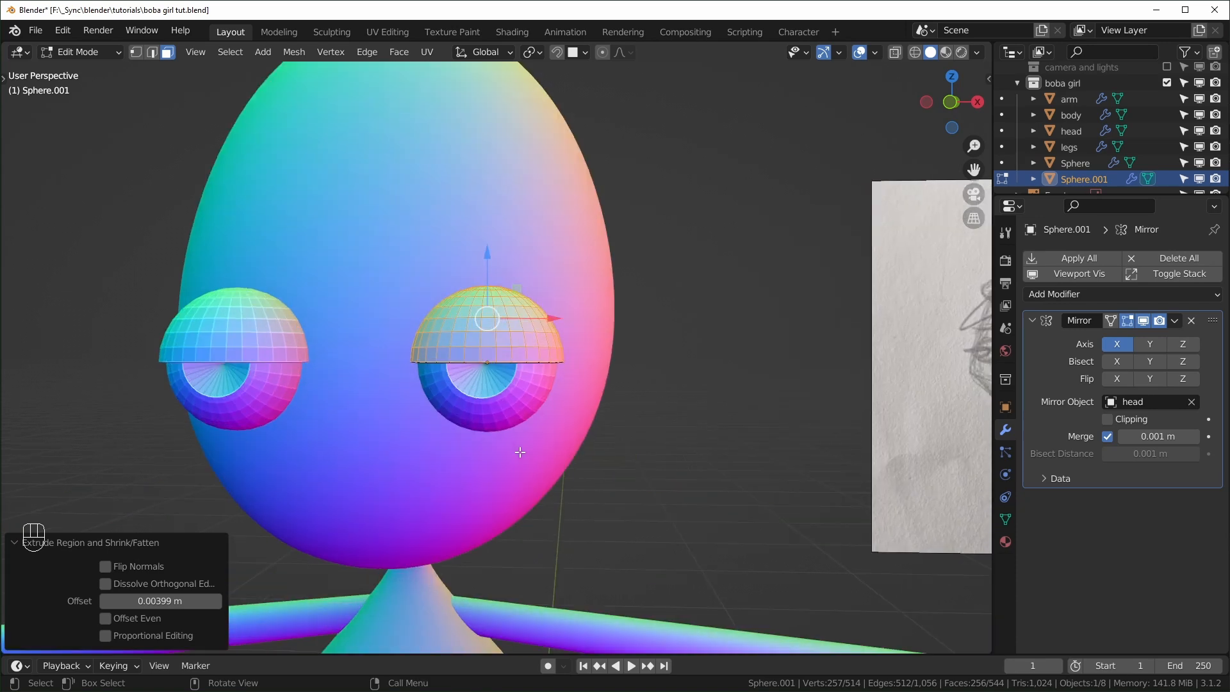
scroll(519, 447, "up", 2)
middle_click_drag(526, 442, 554, 426, "shift")
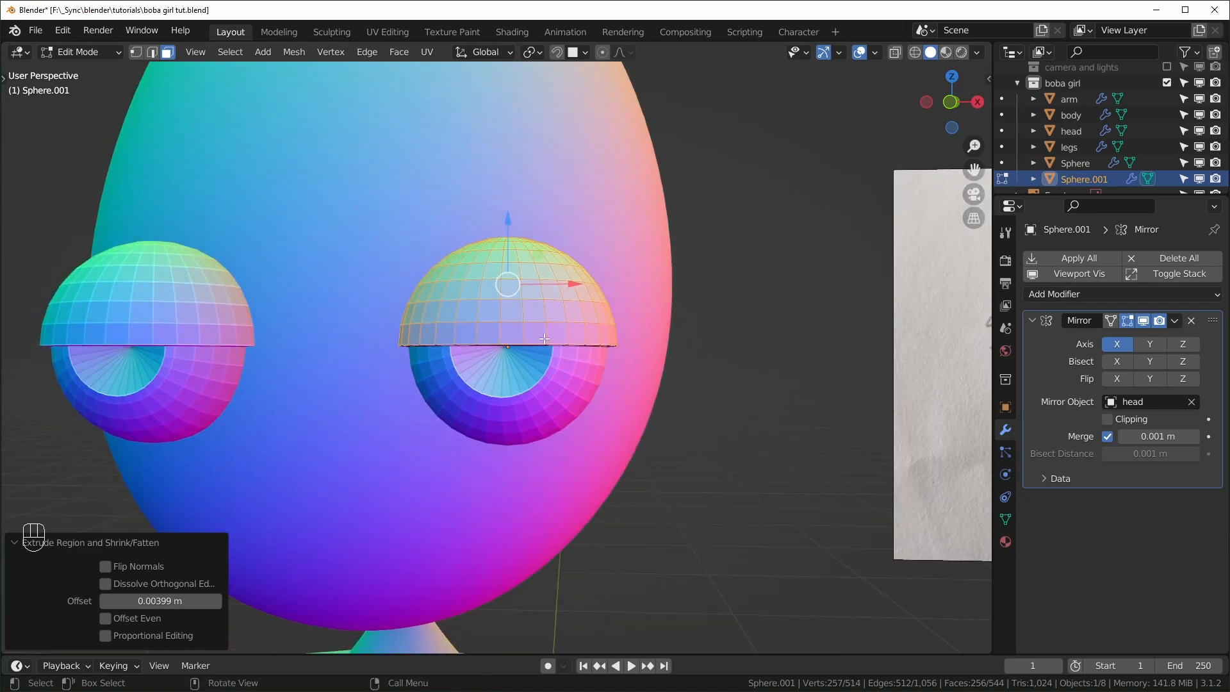
left_click(544, 336, "alt")
middle_click_drag(648, 388, 724, 396)
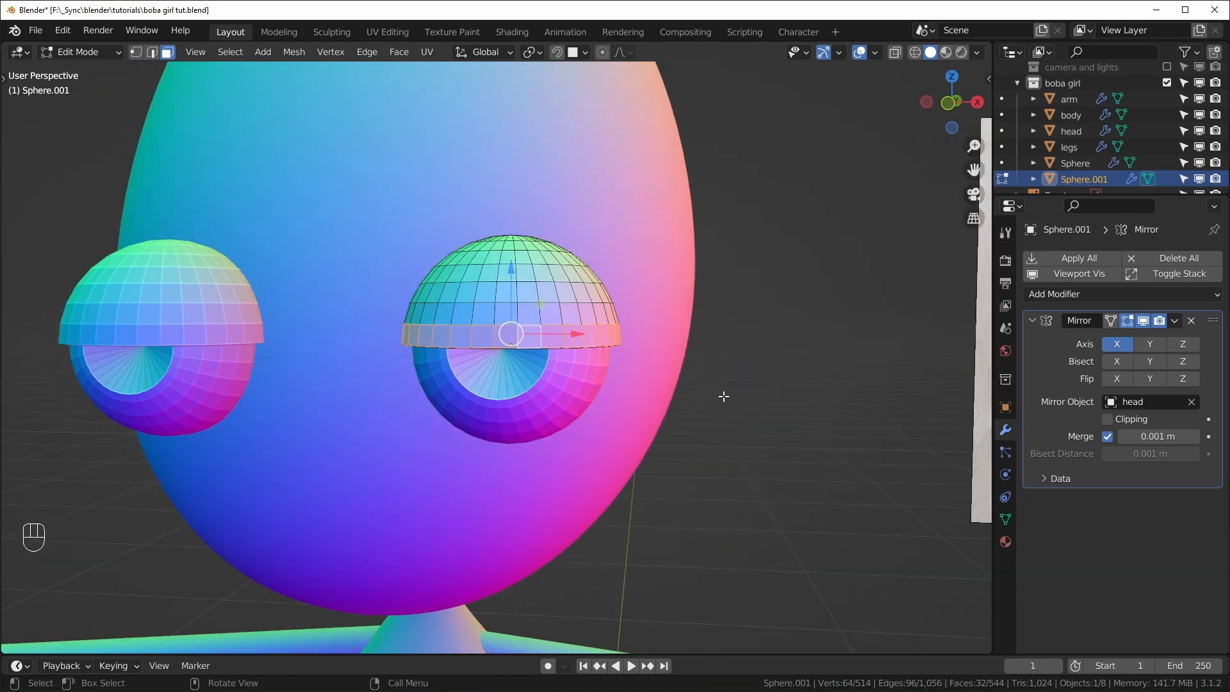
key("e")
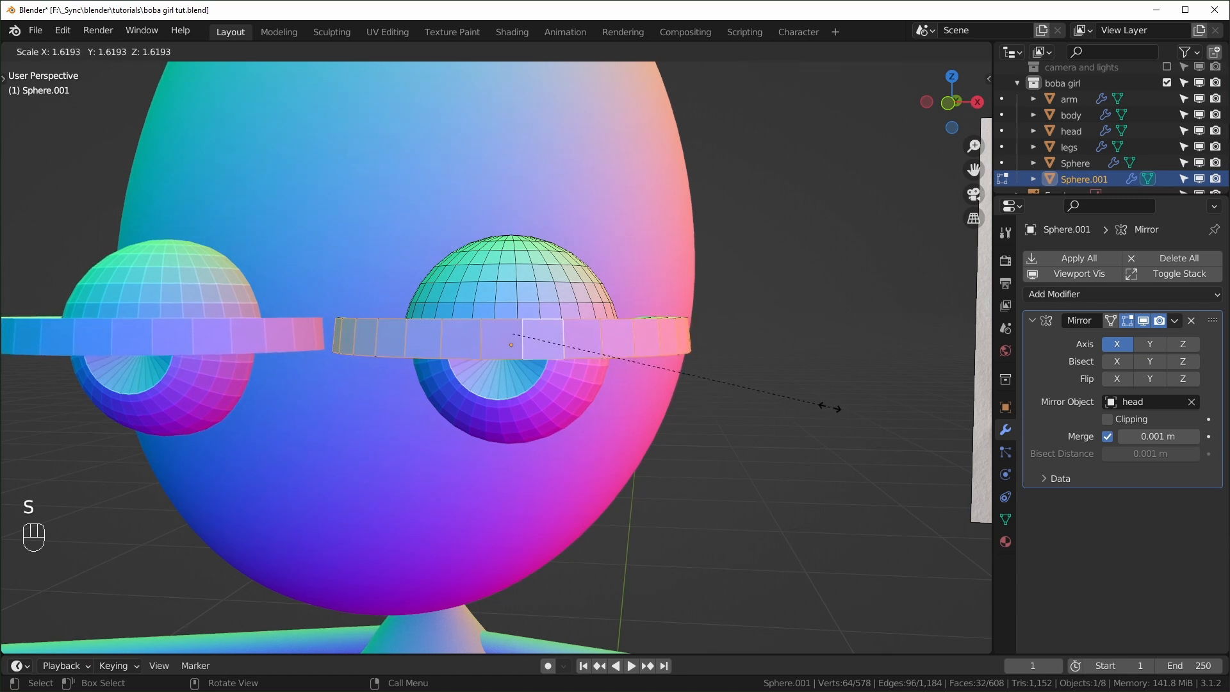
key("shift+z")
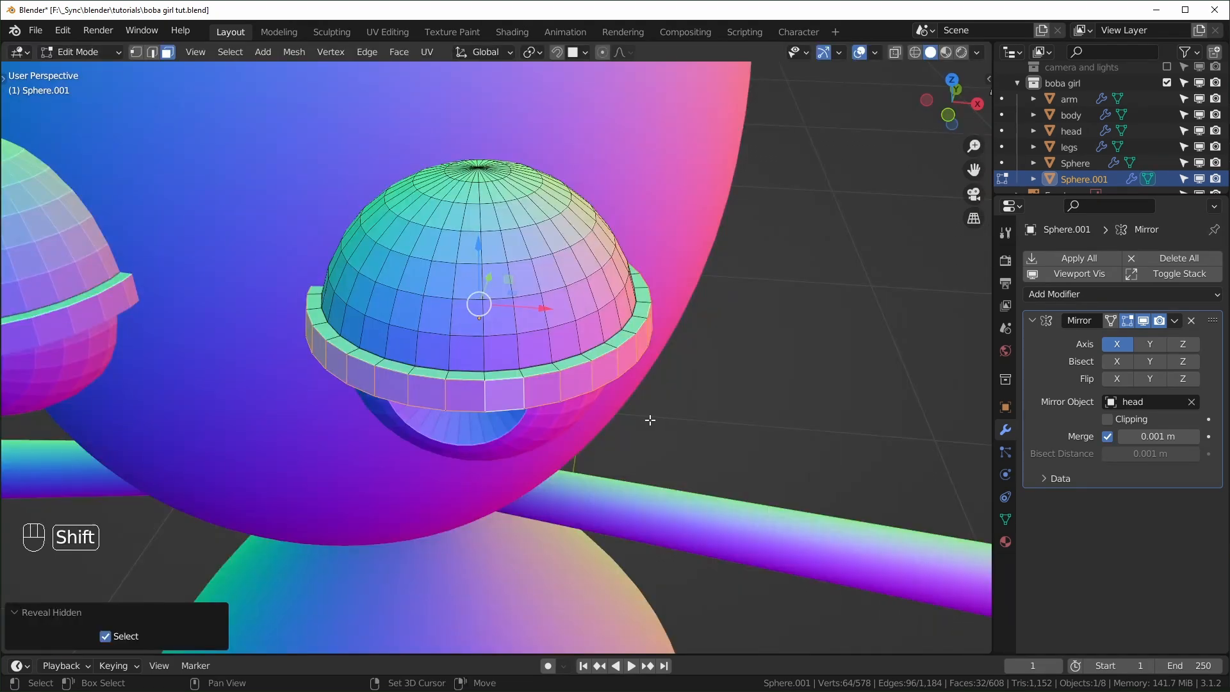
- Hide everything in the mesh except the lash band's outer faces and set the proportional editing falloff to Sharp
key("shift+h")
middle_click_drag(650, 419, 802, 430)
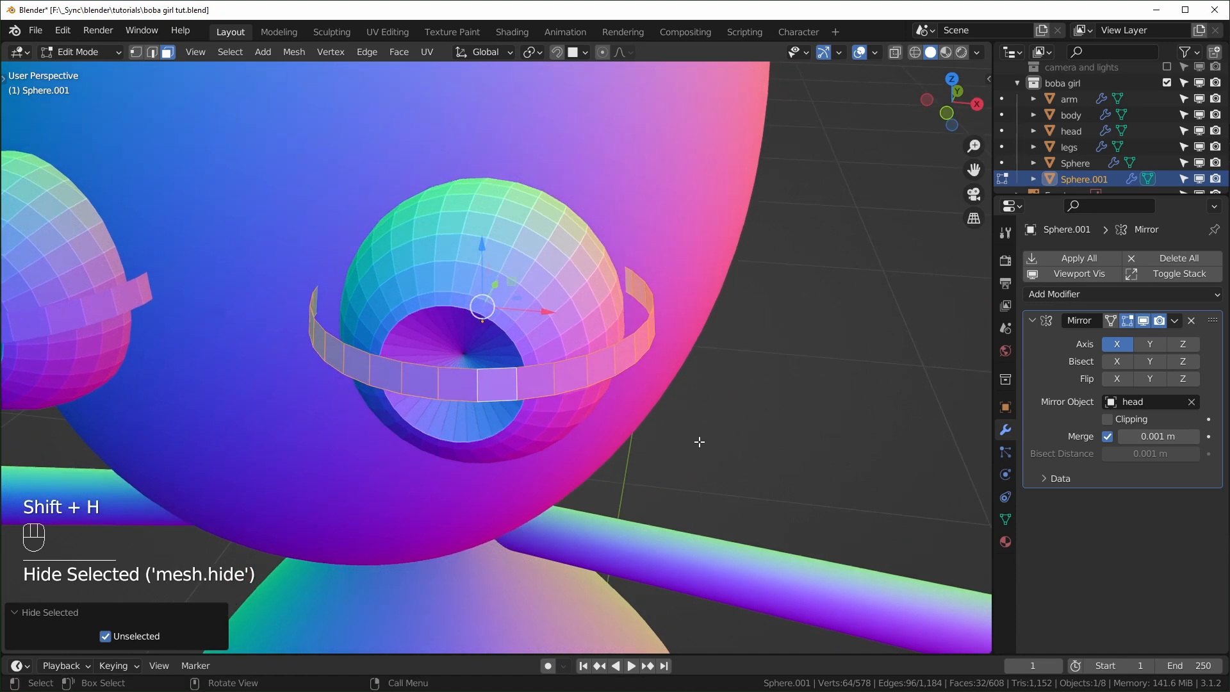
left_click(620, 53)
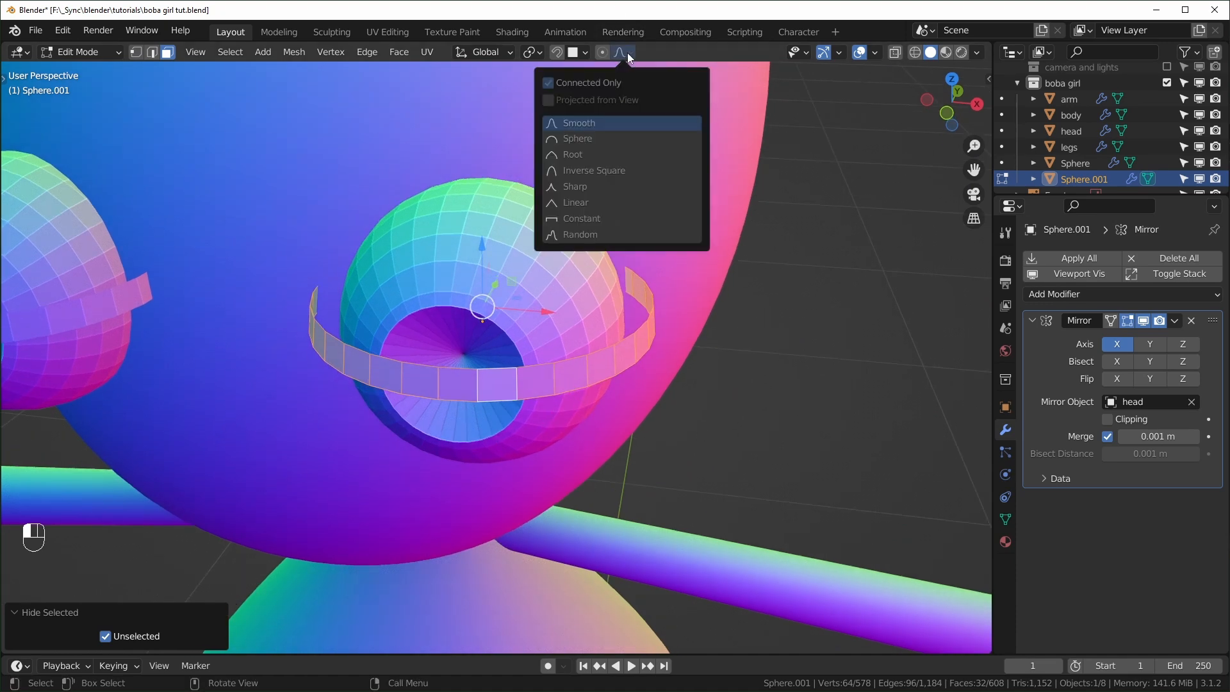
left_click(565, 186)
- Pull the lash band's outer corner vertices about 0.017 m along X with proportional size 0.092, then reveal the hidden mesh
key("KP_7")
key("1")
key("alt+z")
left_click_drag(617, 313, 617, 314)
left_click_drag(713, 302, 793, 320)
scroll(792, 308, "up", 12)
middle_click_drag(792, 320, 711, 324)
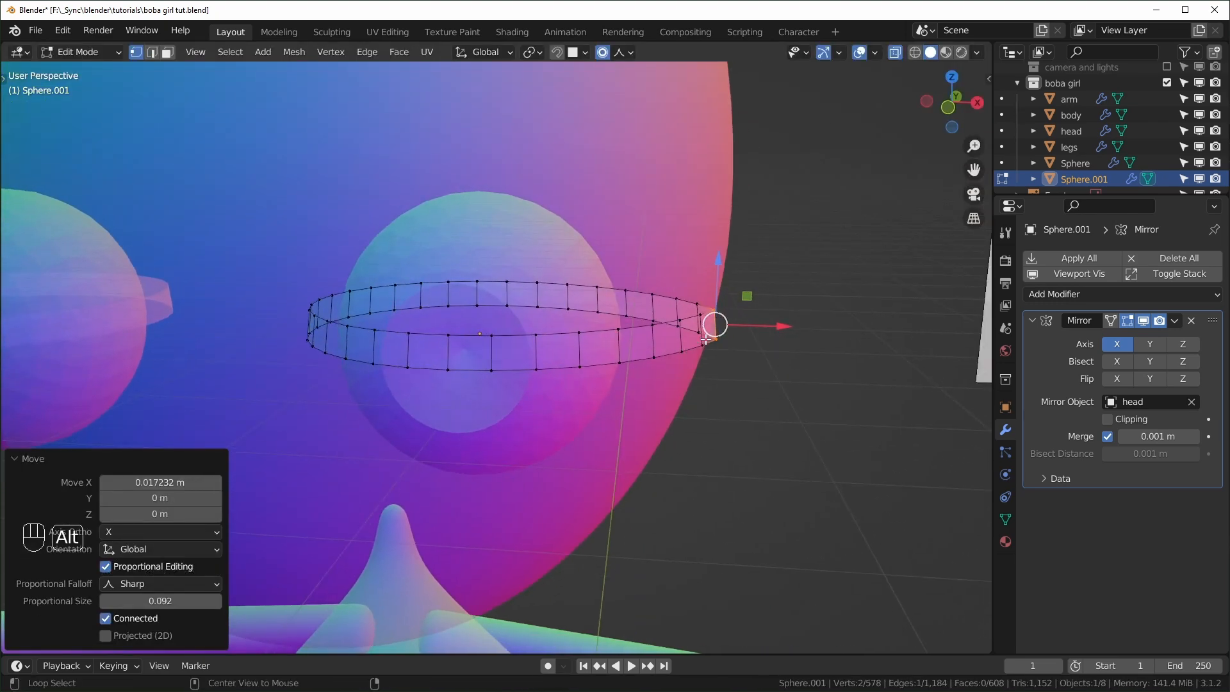
key("alt+h")
key("alt+z")
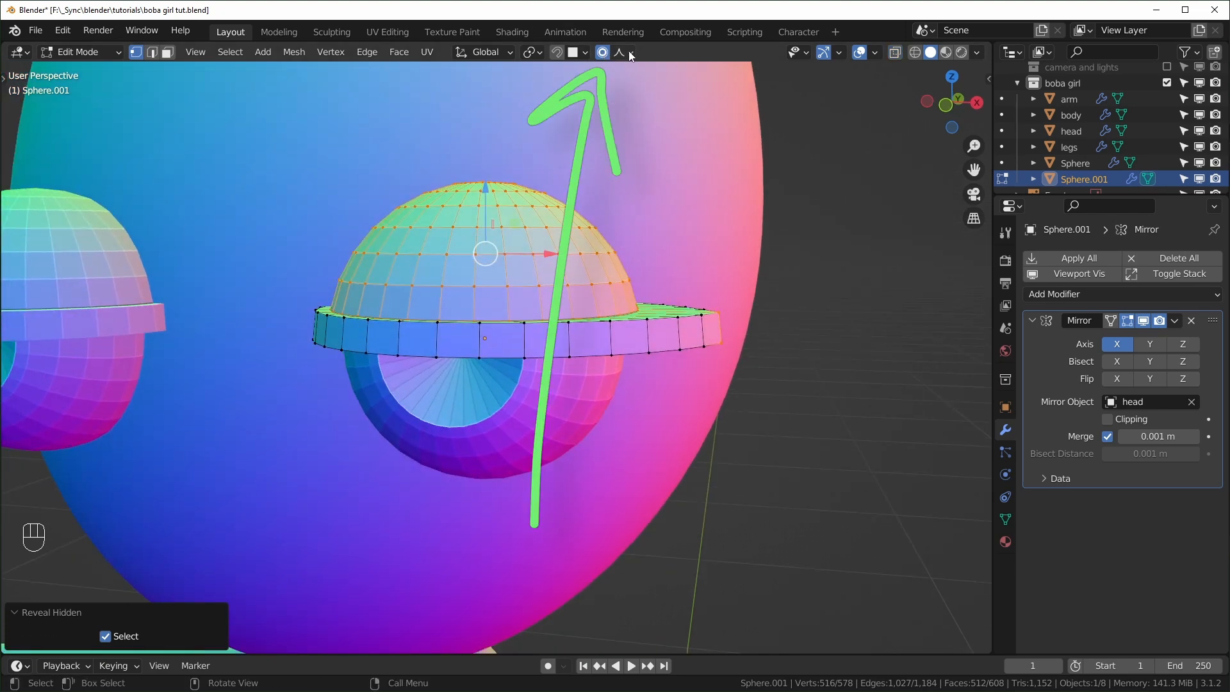
- Undo the last eyelid edit and apply the eyelid object's scale
key("ctrl+z")
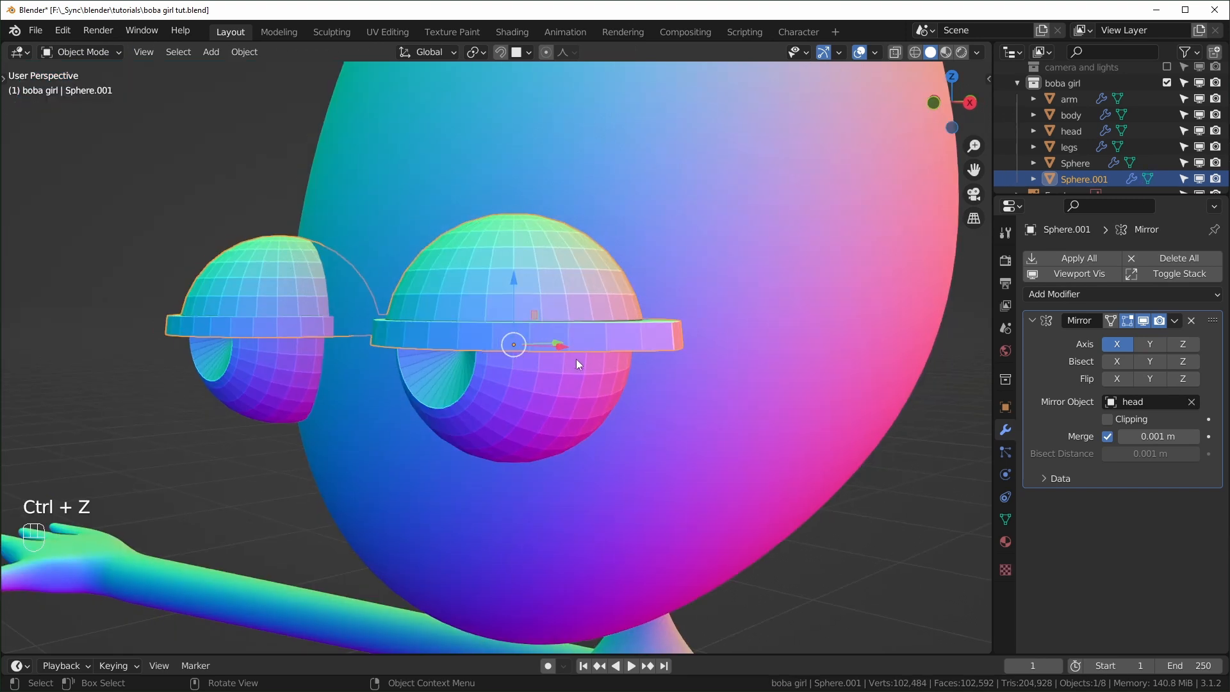
key("ctrl+a")
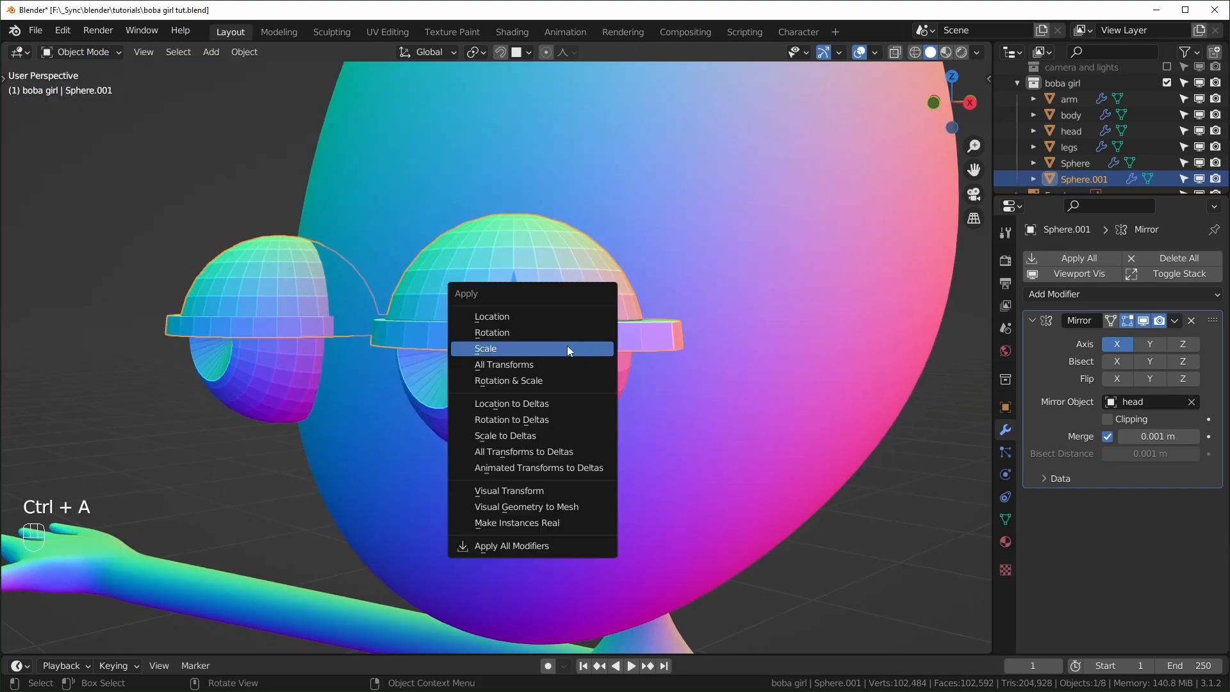
left_click(513, 333)
middle_click_drag(725, 399, 677, 401)
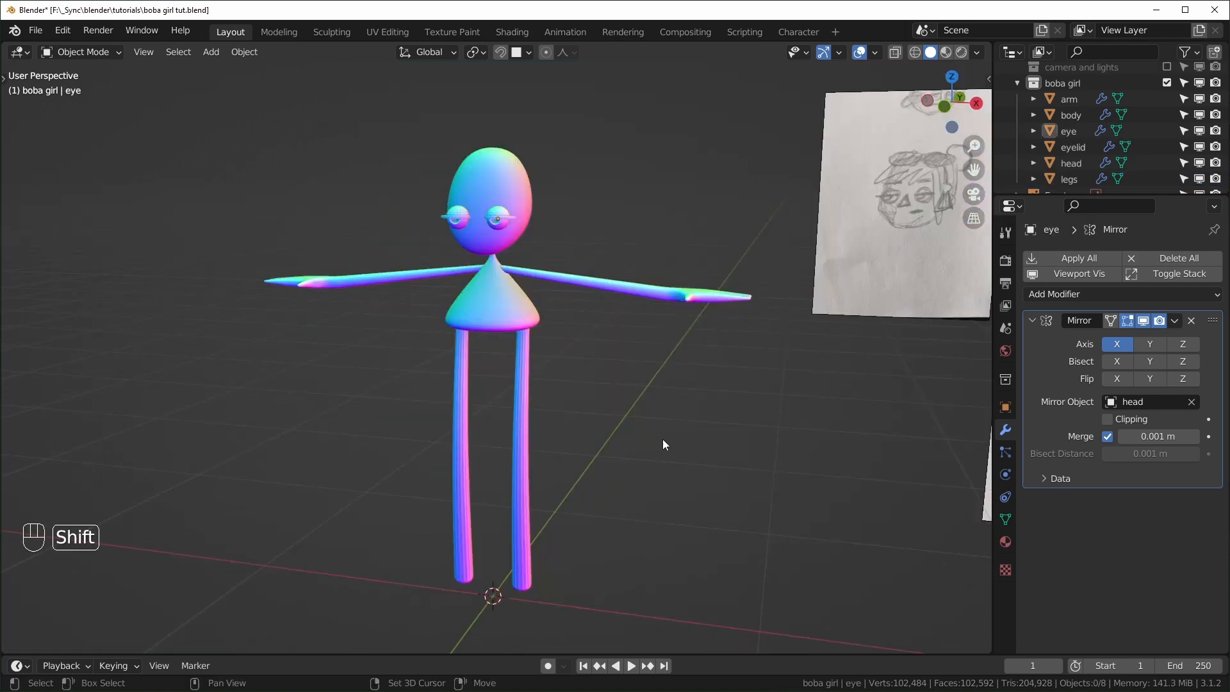
- Add a mesh plane at the world origin and give it a Mirror modifier
key("shift+a")
mouse_move(663, 365)
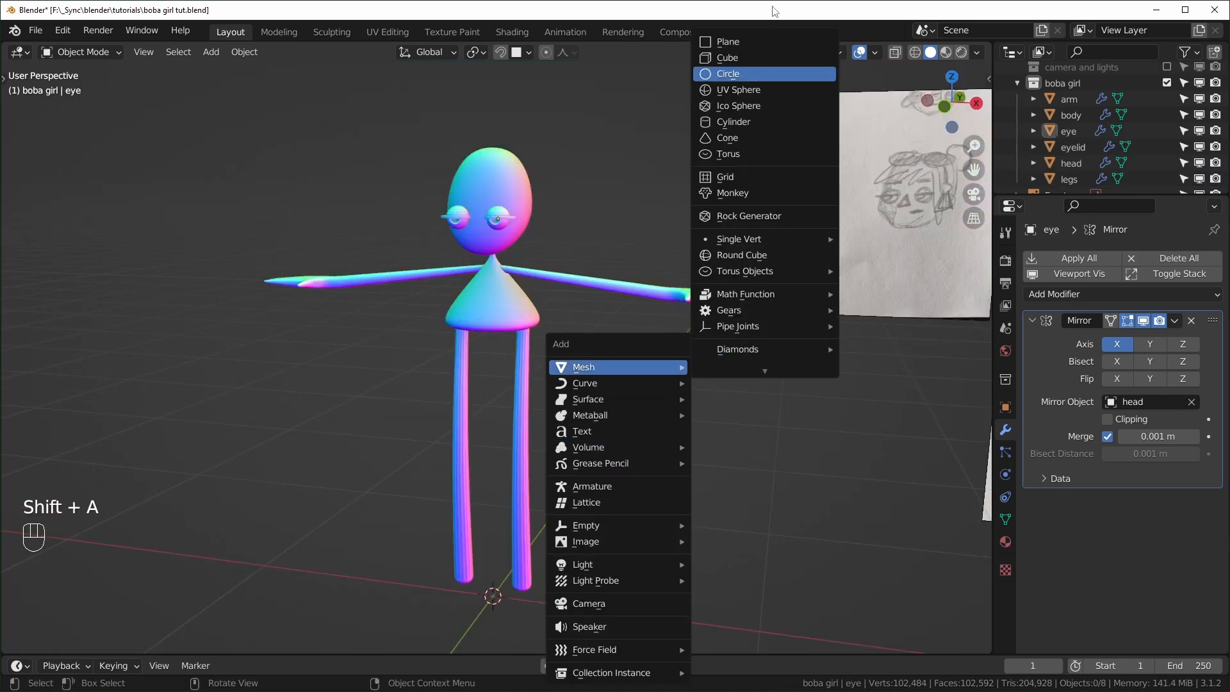
left_click(755, 41)
left_click(1121, 258)
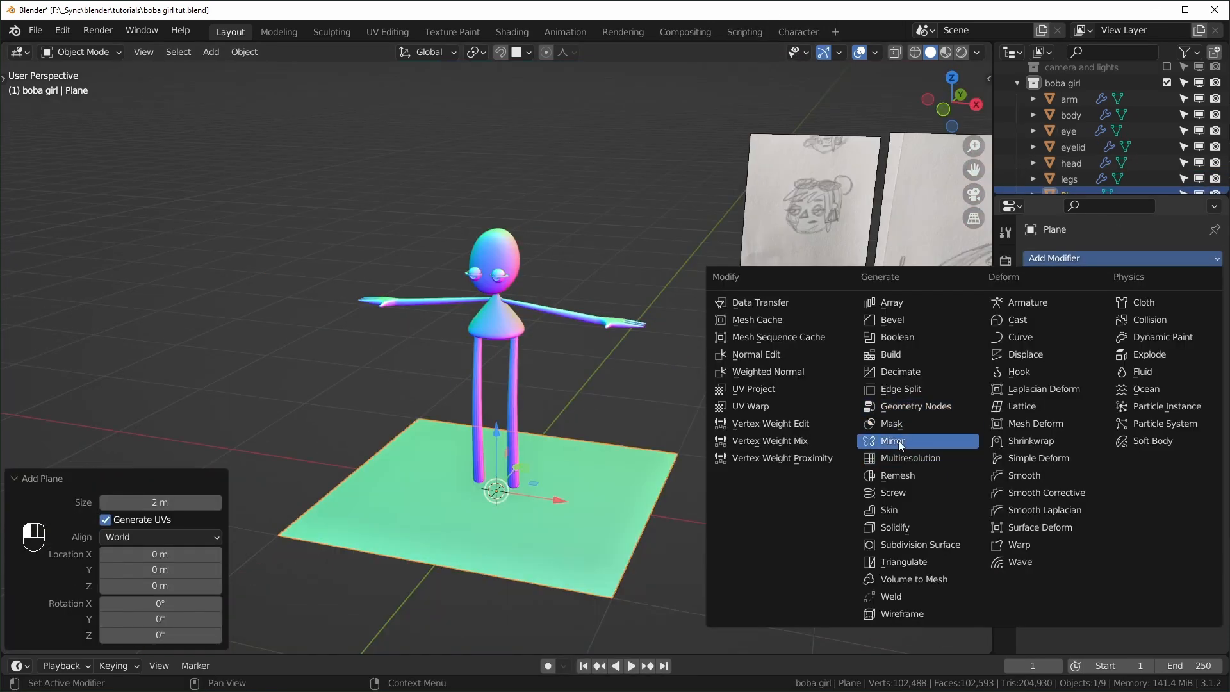
left_click(899, 444)
- With mirror clipping on, shift the plane's mesh about -1.89 m along X against the centre line and shrink it along Y
mouse_move(545, 524)
middle_mouse_down()
mouse_move(586, 515)
mouse_move(566, 516)
middle_mouse_up()
scroll(566, 516, "up", 2)
key("Tab")
left_click_drag(564, 517, 777, 540)
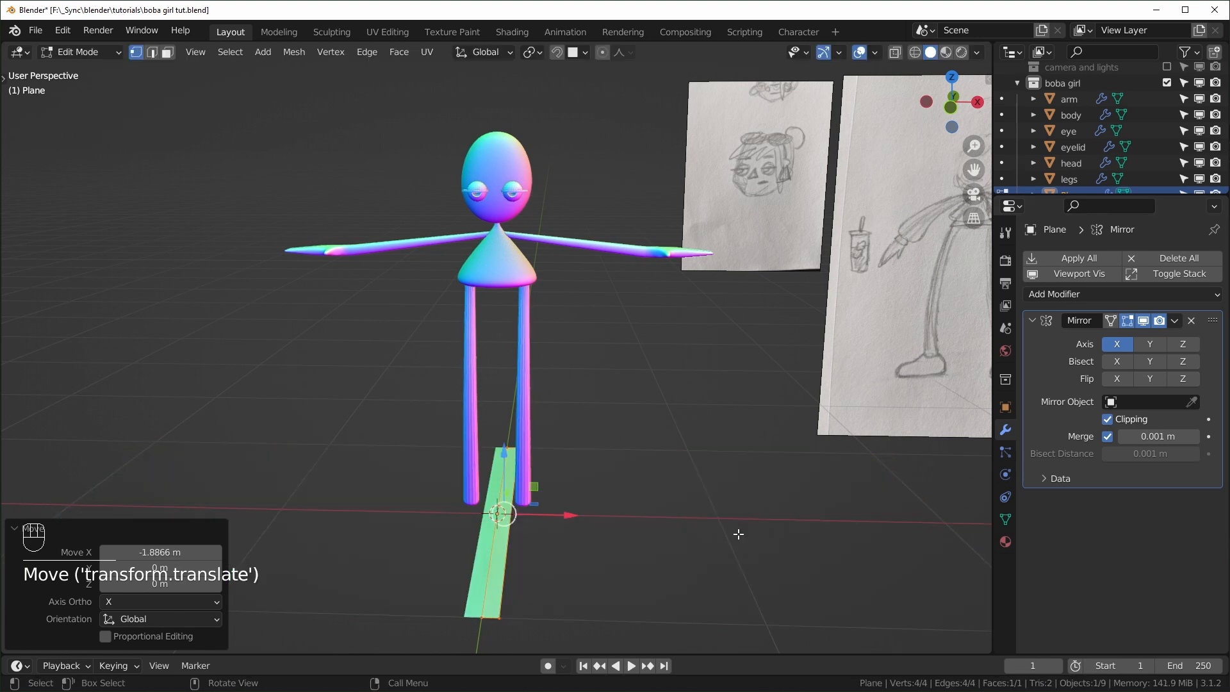
key("s")
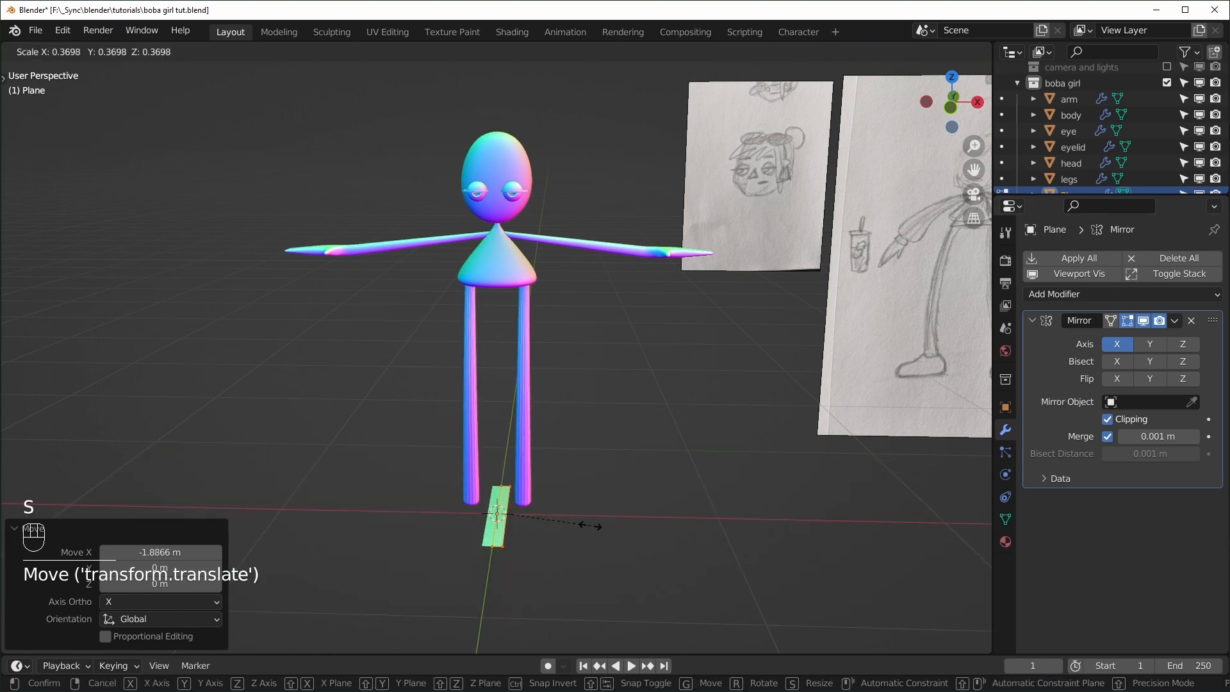
key("y")
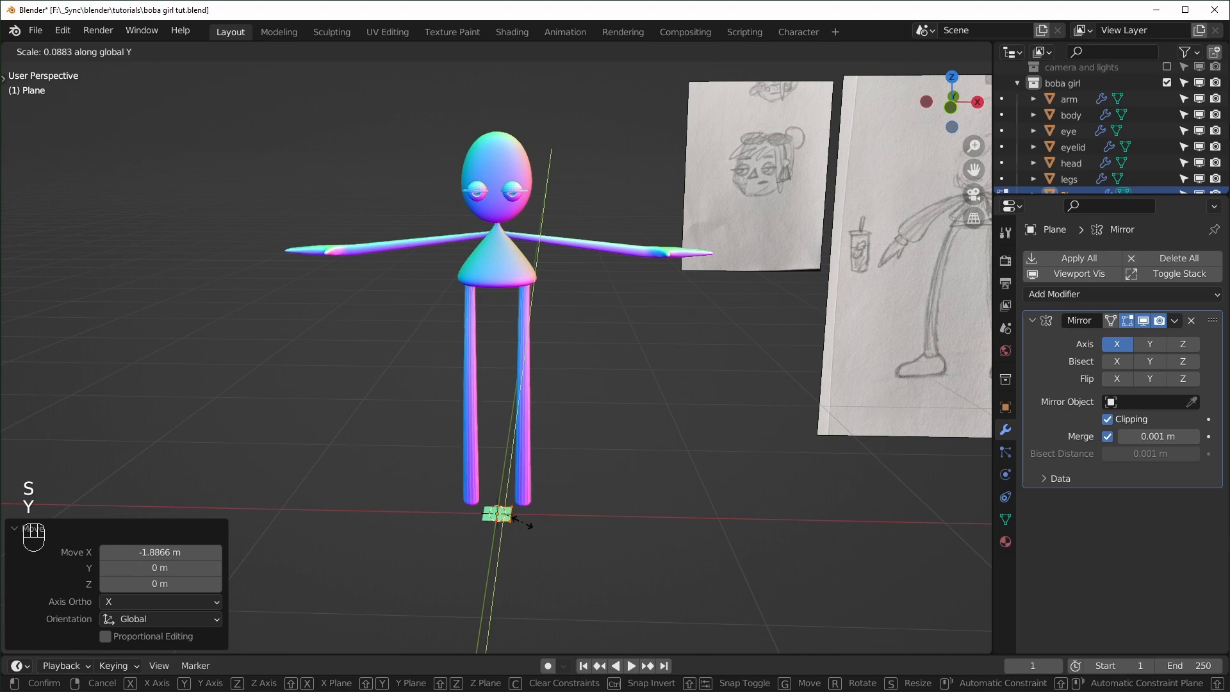
left_click(523, 525)
- Rotate the plane's whole mesh 90° about the global X axis so it stands upright facing the front
key("a")
key("r")
key("x")
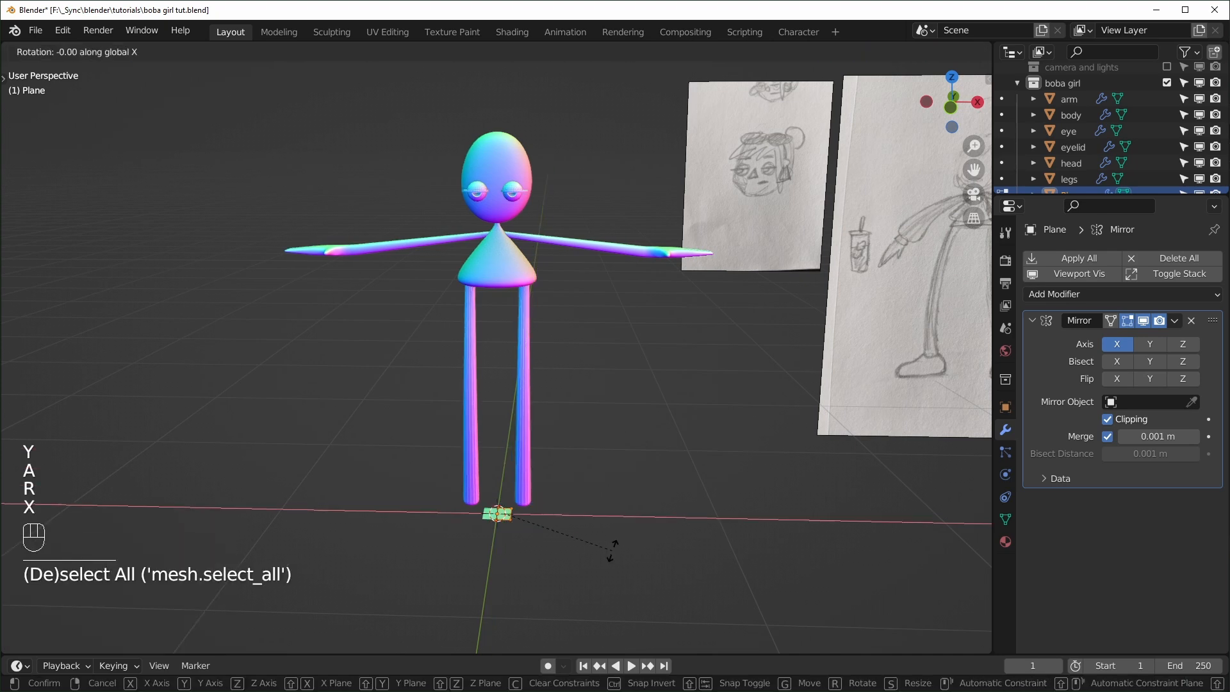
key("KP_0")
key("KP_Enter")
key("KP_1")
key("Tab")
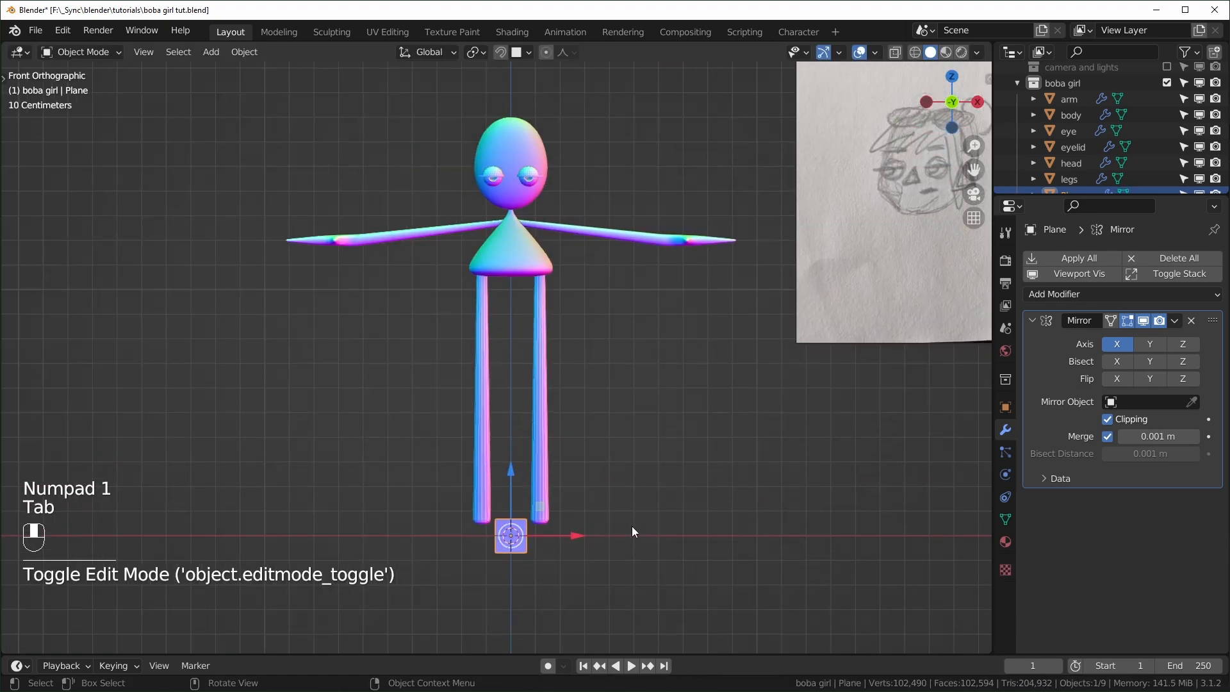
- Position the upright plane in front of the face, centred between the eyes
left_click_drag(646, 509, 471, 366, "shift")
scroll(475, 210, "up", 5)
middle_click_drag(476, 210, 743, 280)
left_click_drag(743, 280, 505, 273)
key("KP_1")
- Apply the plane's scale and move its mesh about -0.04 m along X to narrow the mirrored shape
key("ctrl+a")
left_click(641, 461)
key("Tab")
left_click_drag(631, 386, 624, 386)
- Following the nose in the face sketch, scale the plane's bottom edge by about 1.214 to widen the nose base
scroll(727, 411, "down", 10)
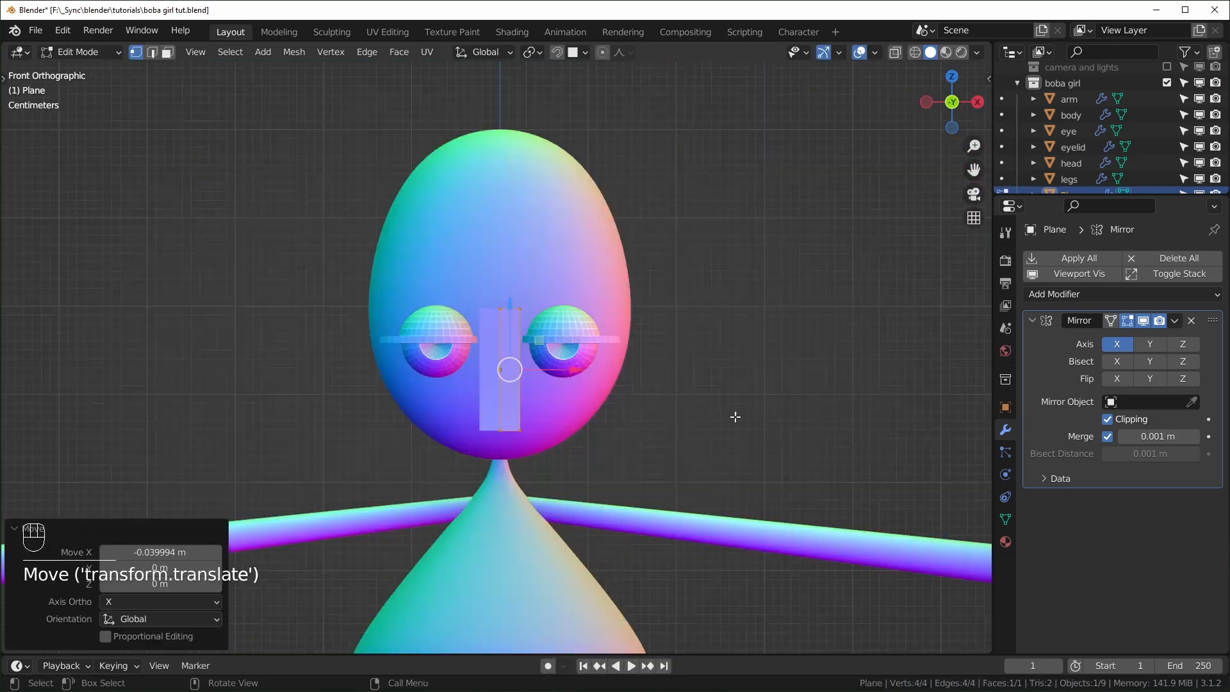
scroll(741, 417, "up", 4)
middle_click_drag(741, 417, 232, 411, "shift")
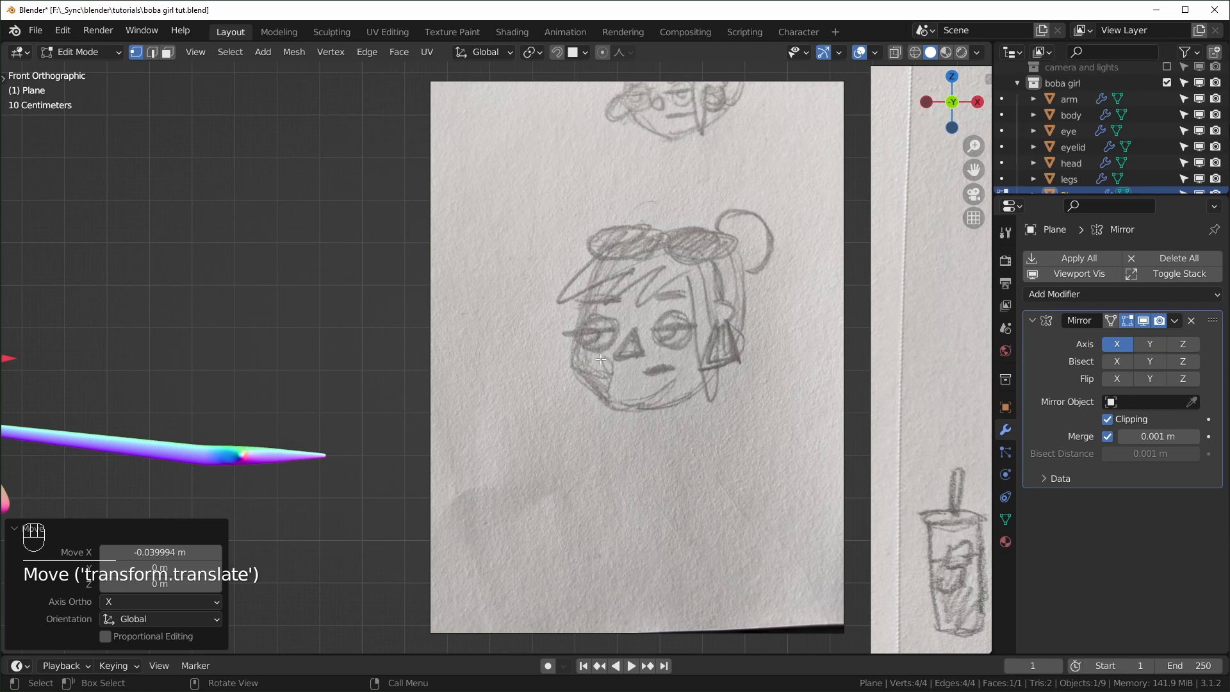
middle_click_drag(433, 419, 684, 406, "shift")
scroll(683, 406, "up", 6)
mouse_move(410, 518)
left_mouse_down()
mouse_move(551, 442)
mouse_move(522, 322)
left_mouse_up()
key("s")
left_click(826, 439)
key("s")
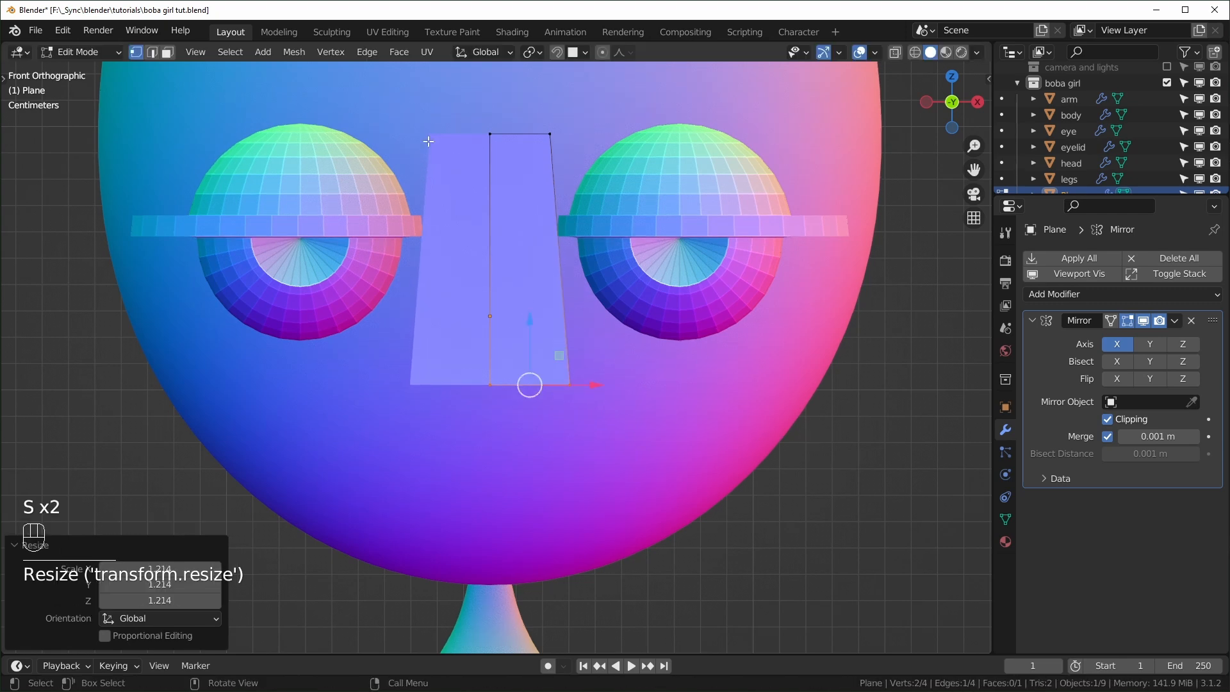
- Narrow the plane's top edge toward the mirror line and lower it, shaping the nose into a triangle
left_click_drag(461, 109, 564, 157)
key("s")
left_click(523, 146)
left_click_drag(503, 121, 502, 153)
left_click_drag(859, 339, 874, 353)
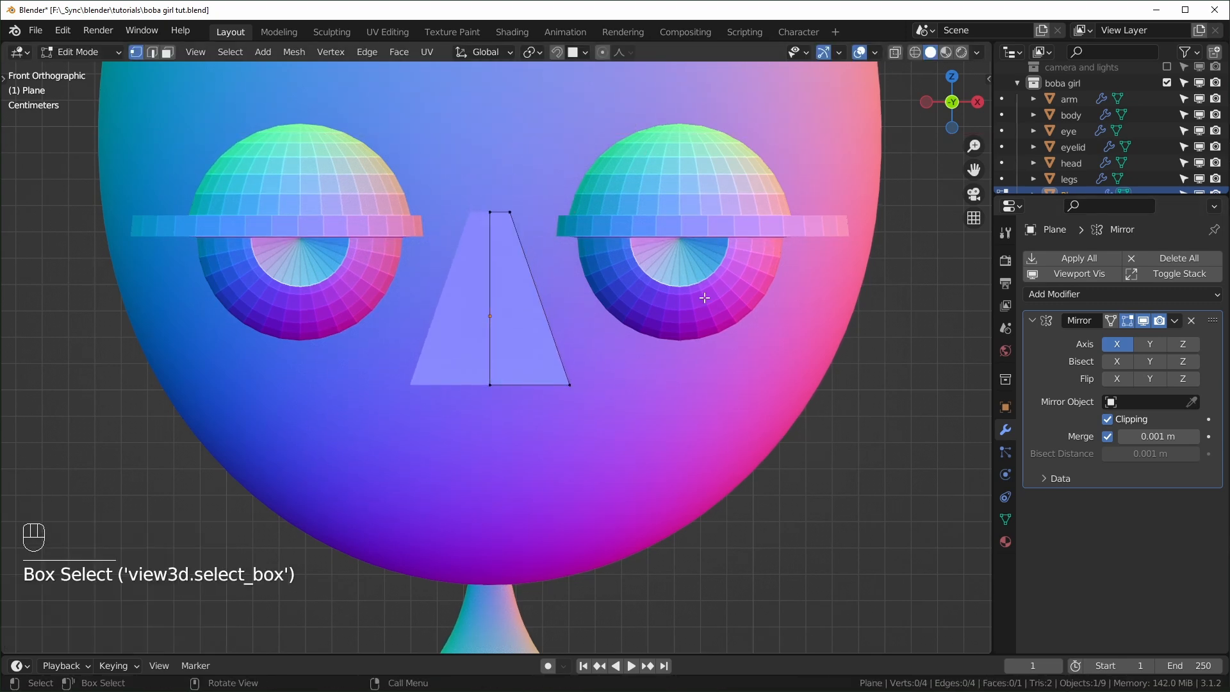
mouse_move(501, 199)
left_mouse_down()
mouse_move(528, 214)
mouse_move(533, 184)
mouse_move(512, 186)
left_mouse_up()
- Extrude the whole triangular nose face along Y to give the nose solid depth
key("a")
middle_click_drag(518, 275, 503, 475)
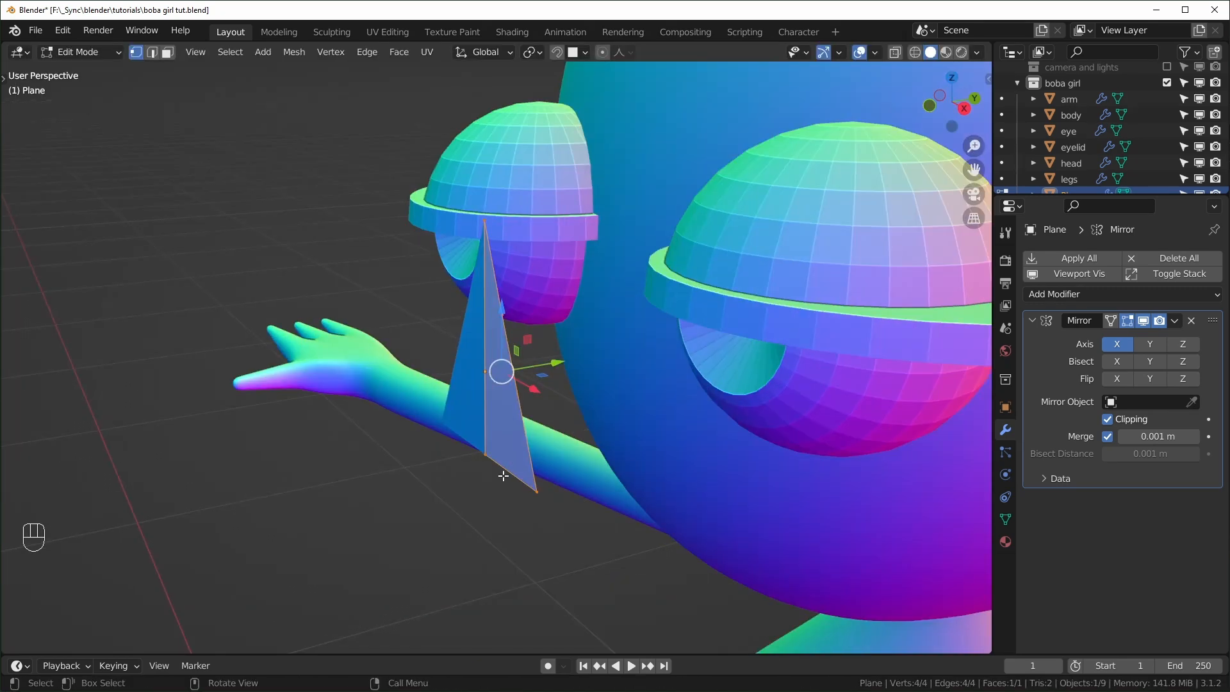
key("e")
left_click(453, 511)
left_click(452, 481)
middle_click_drag(454, 511, 474, 468)
left_click_drag(474, 468, 402, 500)
middle_click_drag(402, 499, 477, 394)
- Move the nose along Y back onto the surface of the face
key("Tab")
key("Tab")
key("Tab")
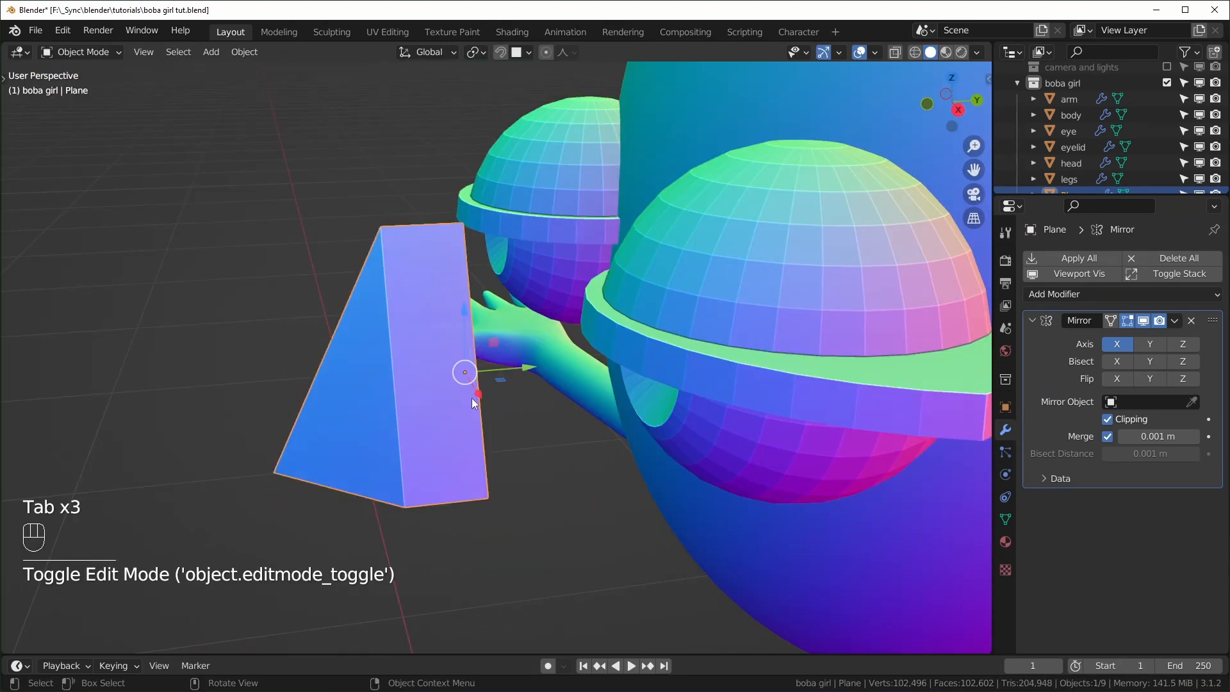
key("Tab")
key("Tab")
left_click_drag(499, 370, 673, 355)
scroll(672, 354, "down", 3)
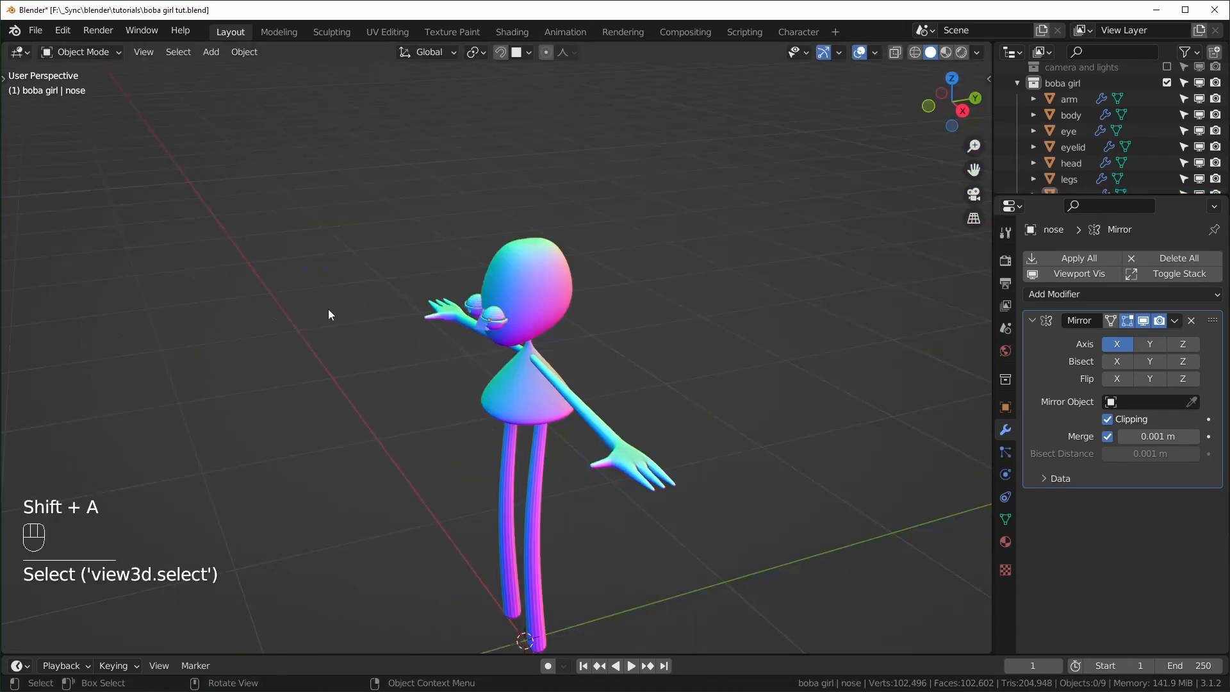
- Add a new plane at the origin for the mouth and rotate its mesh 90° about the global X axis
key("shift+a")
mouse_move(312, 335)
left_click(398, 332)
middle_click_drag(477, 540, 693, 430, "shift")
key("Tab")
key("r")
key("x")
key("KP_9")
key("KP_0")
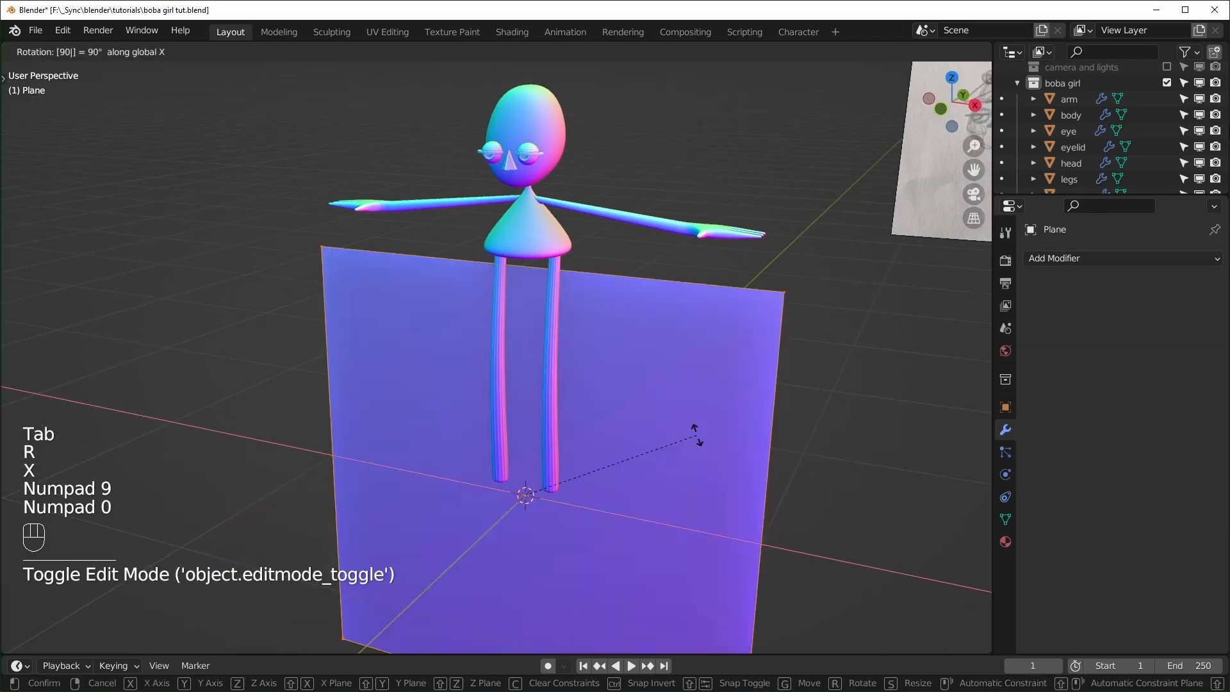
key("KP_Enter")
- Scale the mouth plane's mesh down to a small square
key("s")
left_click(601, 518)
key("KP_1")
key("Tab")
- Move the small plane up to the face, just below the nose and off-centre toward +X, shifting it about -0.023 m along Y
middle_click_drag(556, 487, 681, 499, "shift")
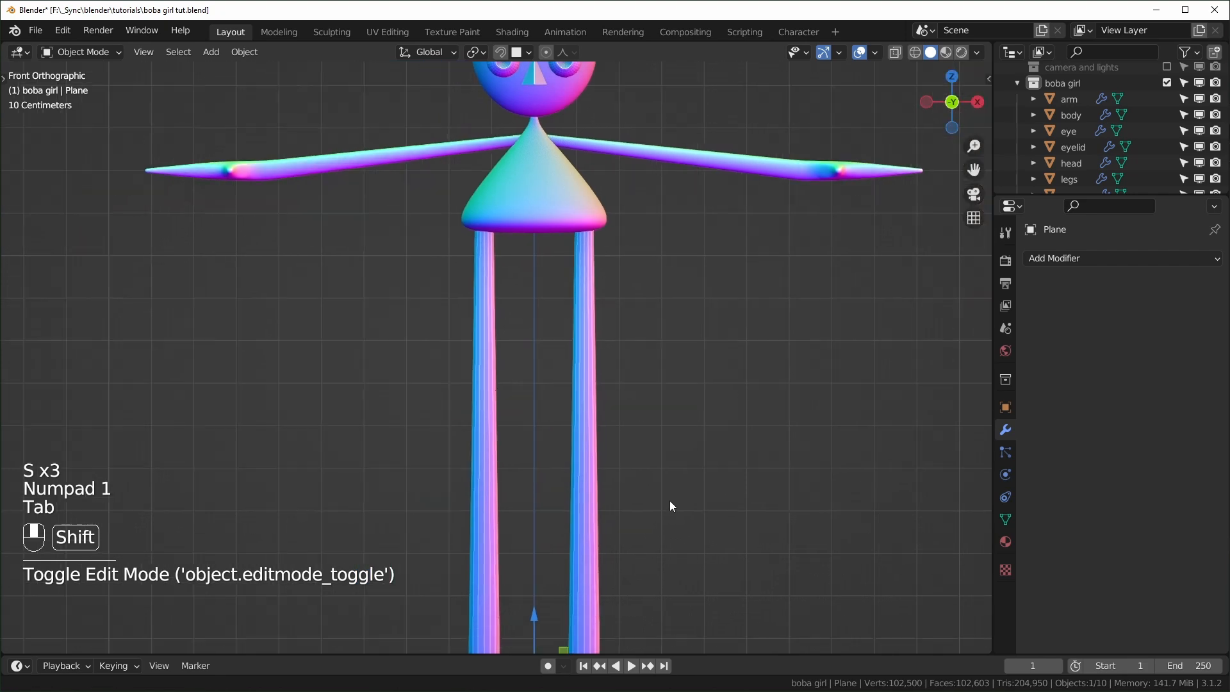
scroll(615, 480, "down", 2)
scroll(601, 472, "up", 2)
middle_click_drag(593, 493, 558, 579, "shift")
scroll(565, 487, "up", 4)
middle_click_drag(570, 425, 547, 512, "shift")
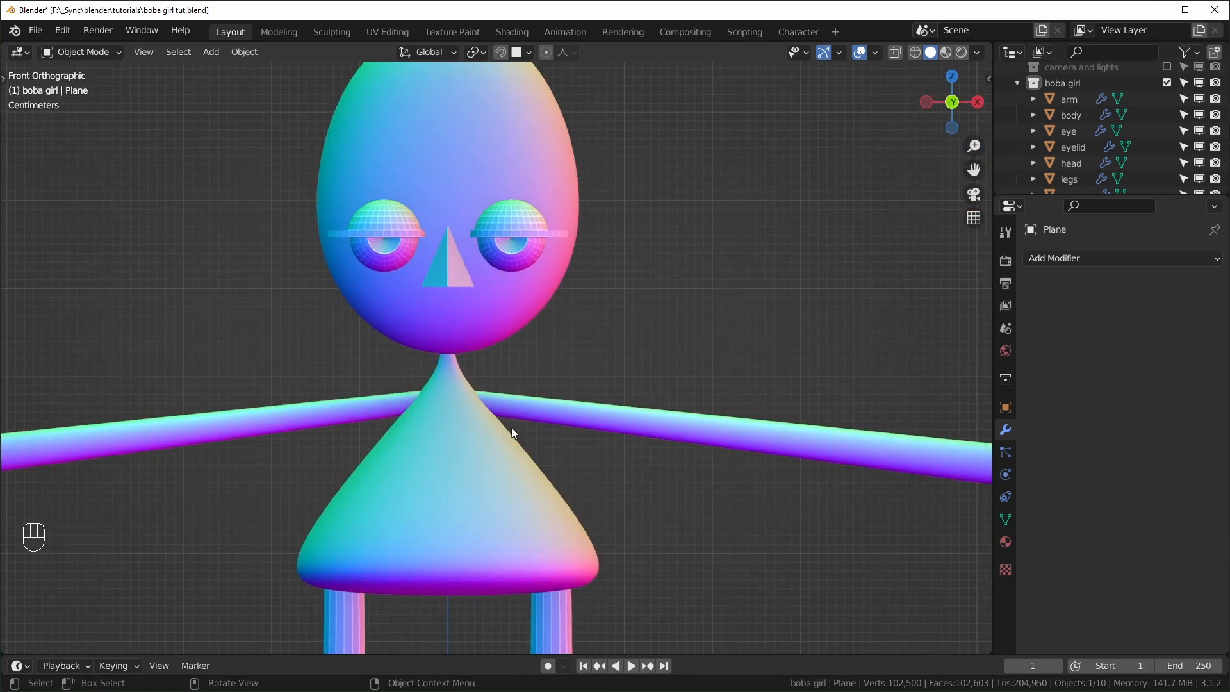
key("g")
key("ctrl")
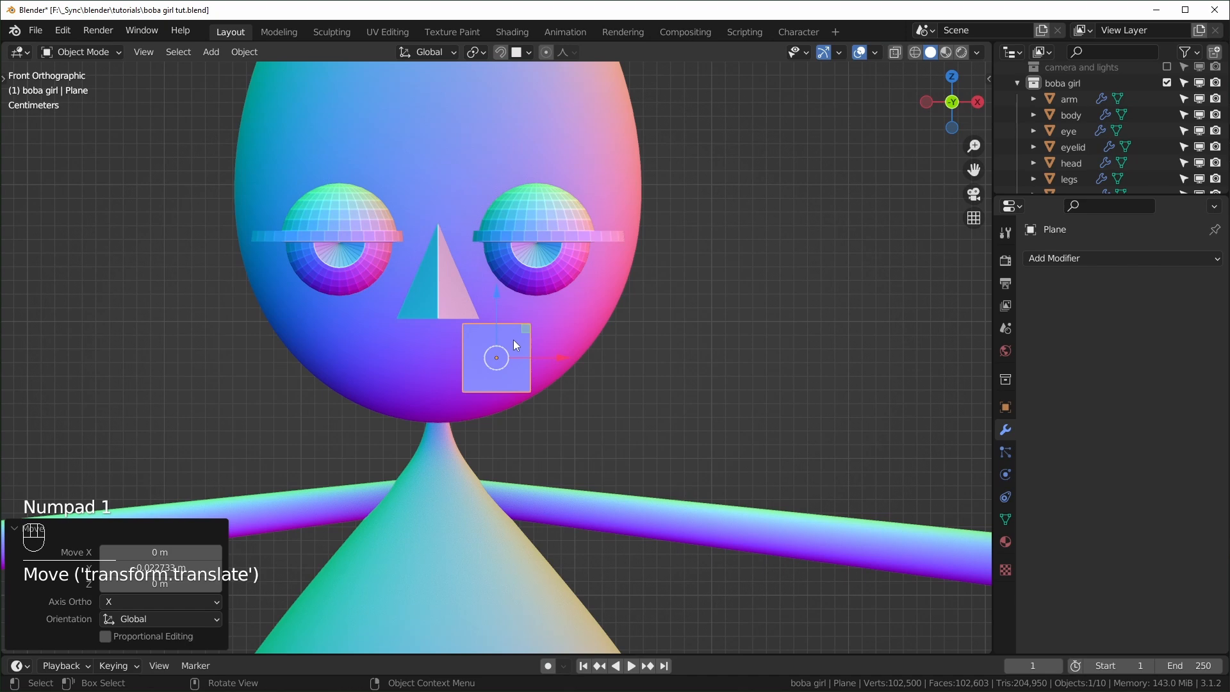
- Following the mouth in the face sketch, scale the plane's mesh down along Z into a thin horizontal bar
scroll(513, 339, "down", 5)
middle_click_drag(672, 375, 524, 375, "shift")
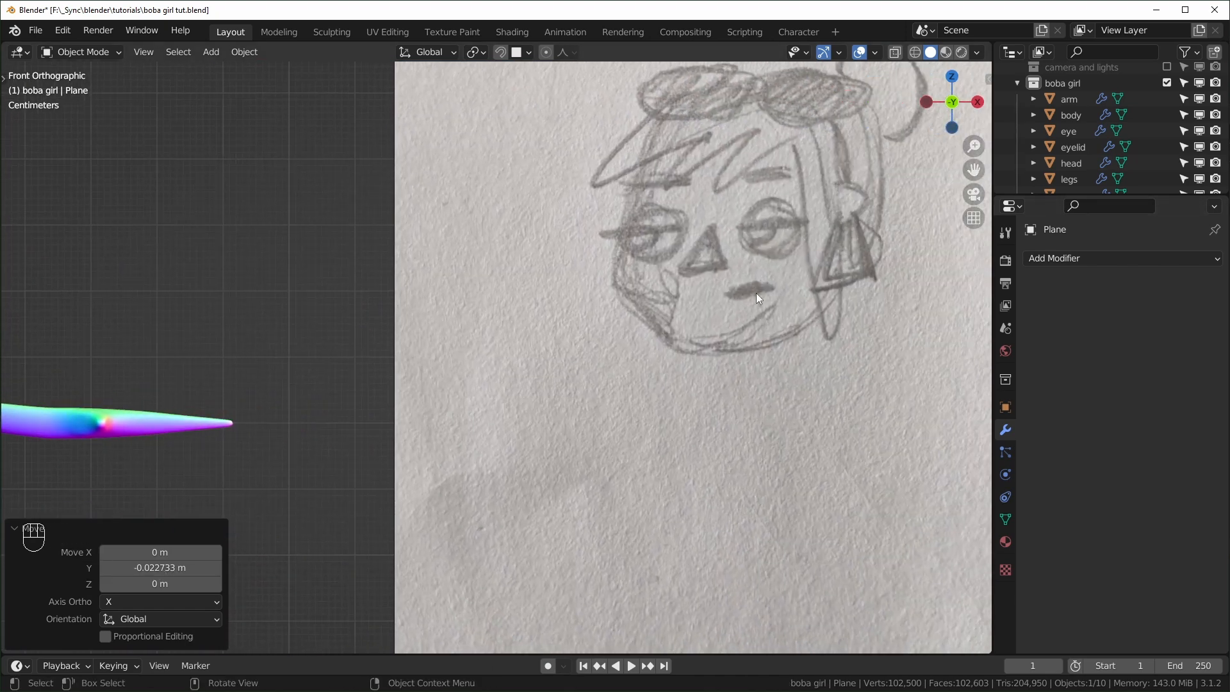
scroll(756, 293, "down", 1)
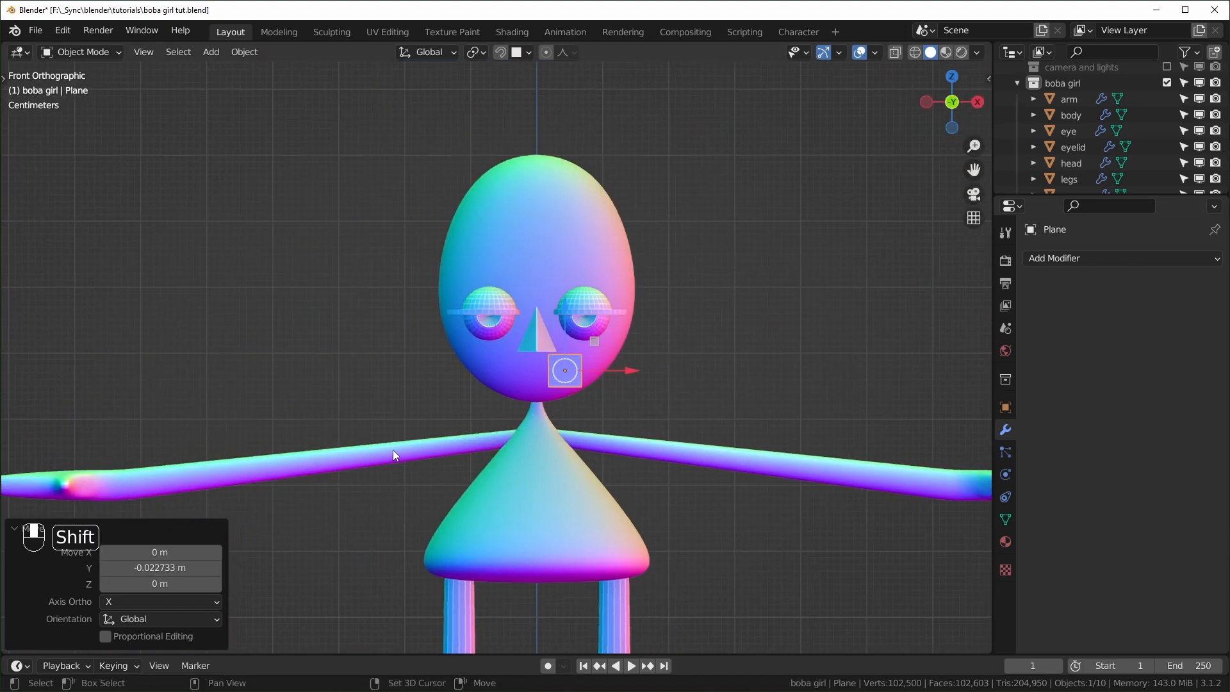
scroll(393, 449, "up", 6)
scroll(606, 435, "down", 2)
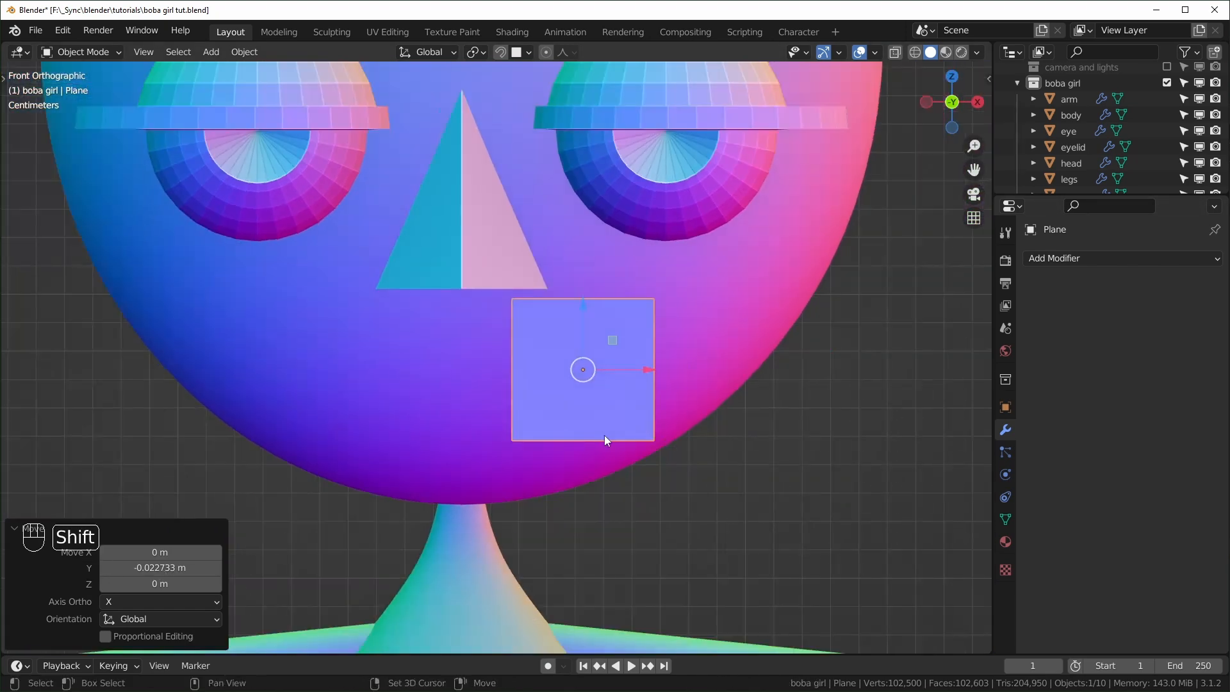
key("Tab")
key("s")
key("z")
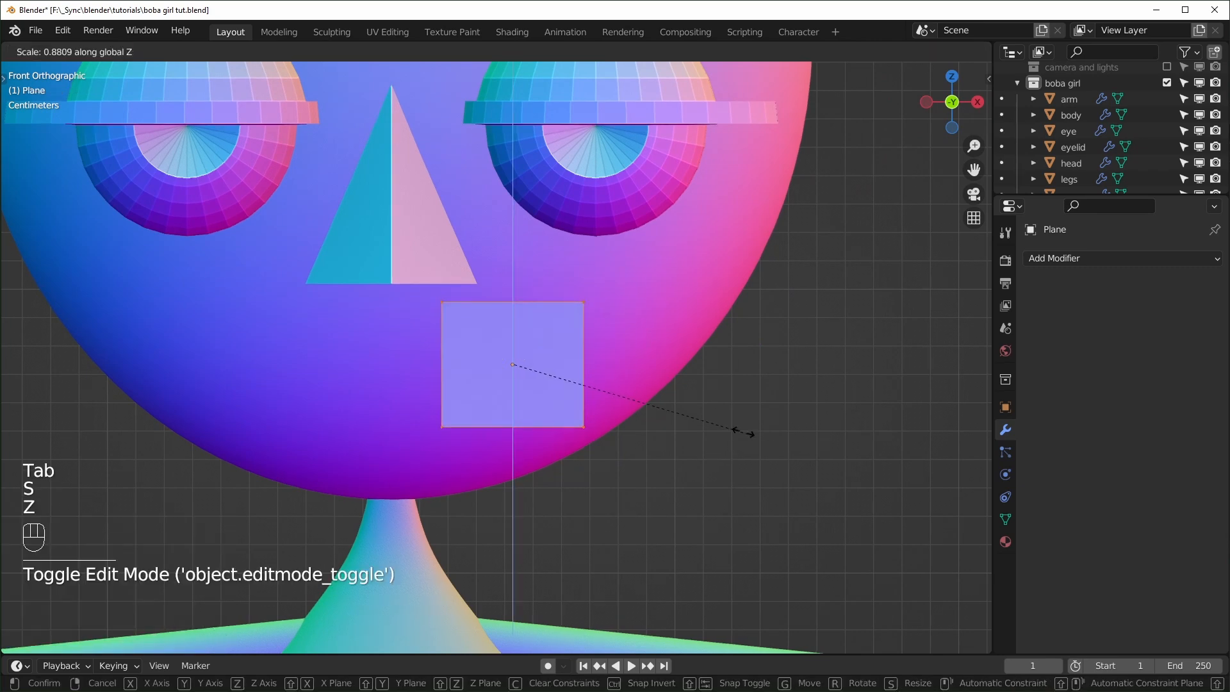
left_click(579, 374)
key("Tab")
- Add Solidify, Bevel and Subdivision Surface modifiers to the mouth plane, in that order
middle_click_drag(643, 408, 690, 412)
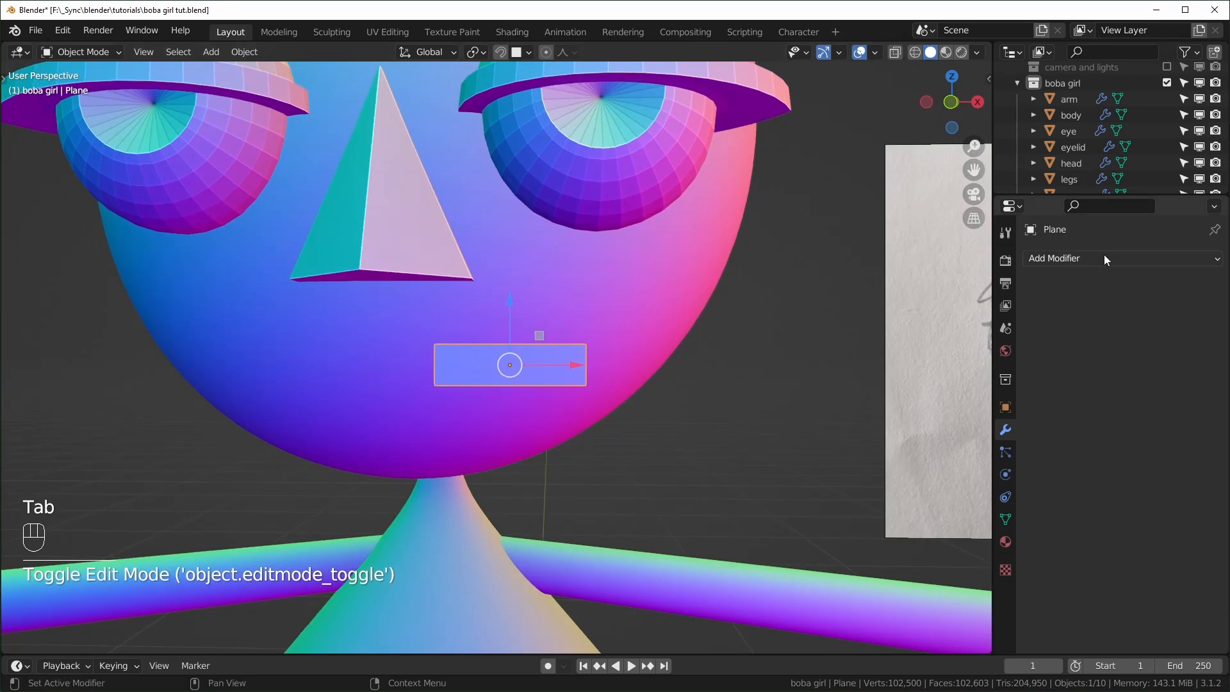
left_click(1104, 255)
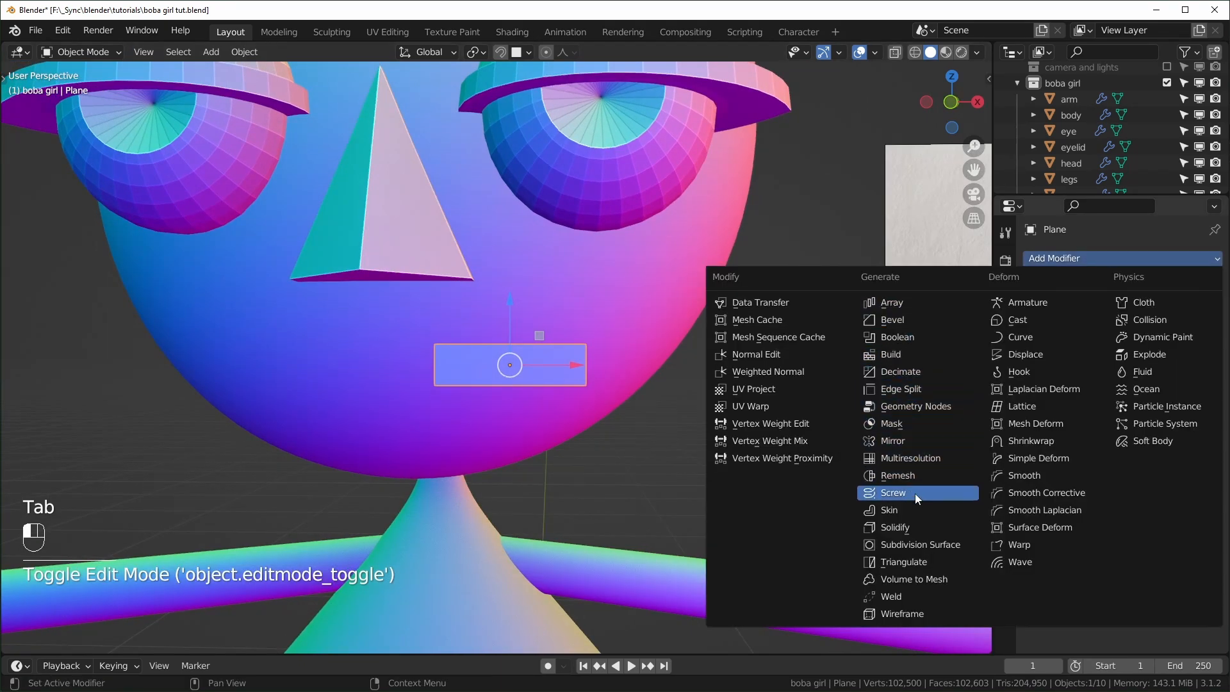
left_click(912, 523)
middle_click_drag(864, 494, 928, 448)
left_click(1120, 294)
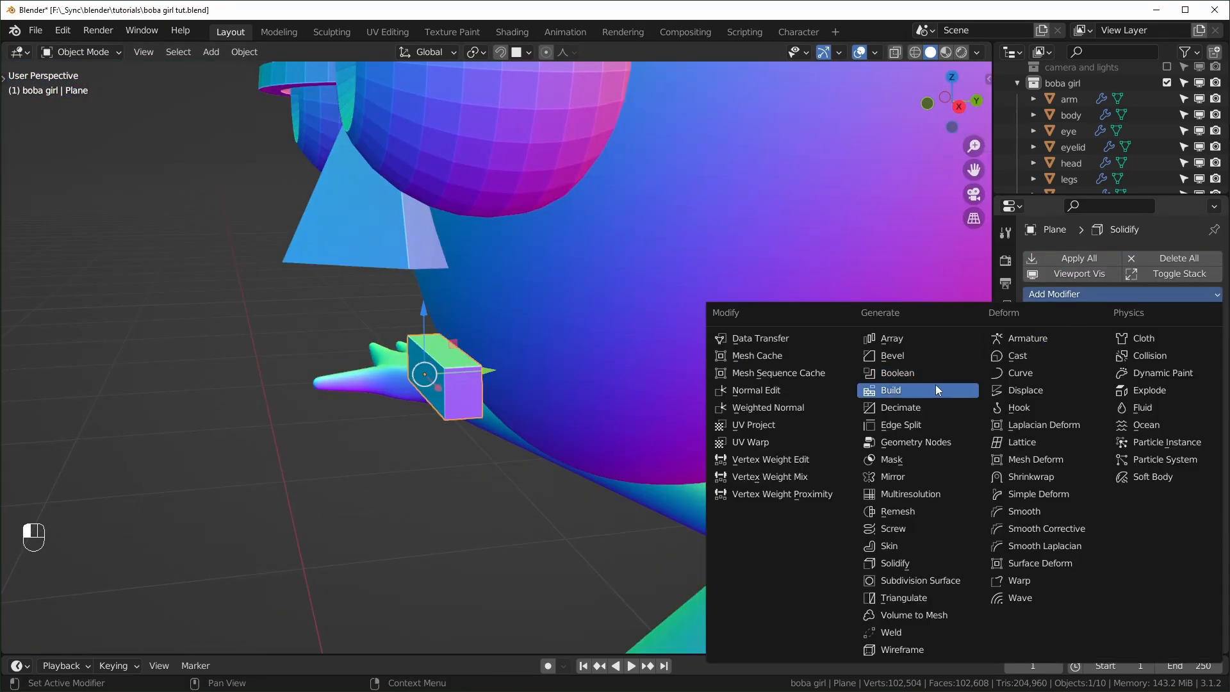
left_click(938, 355)
left_click(1140, 294)
left_click(937, 581)
- Tune the mouth's modifiers: Bevel amount 0.003 m, both subdivision levels raised by one, Solidify thickness 0.012 m with offset 0
middle_click_drag(497, 445, 631, 445)
left_click(1032, 321)
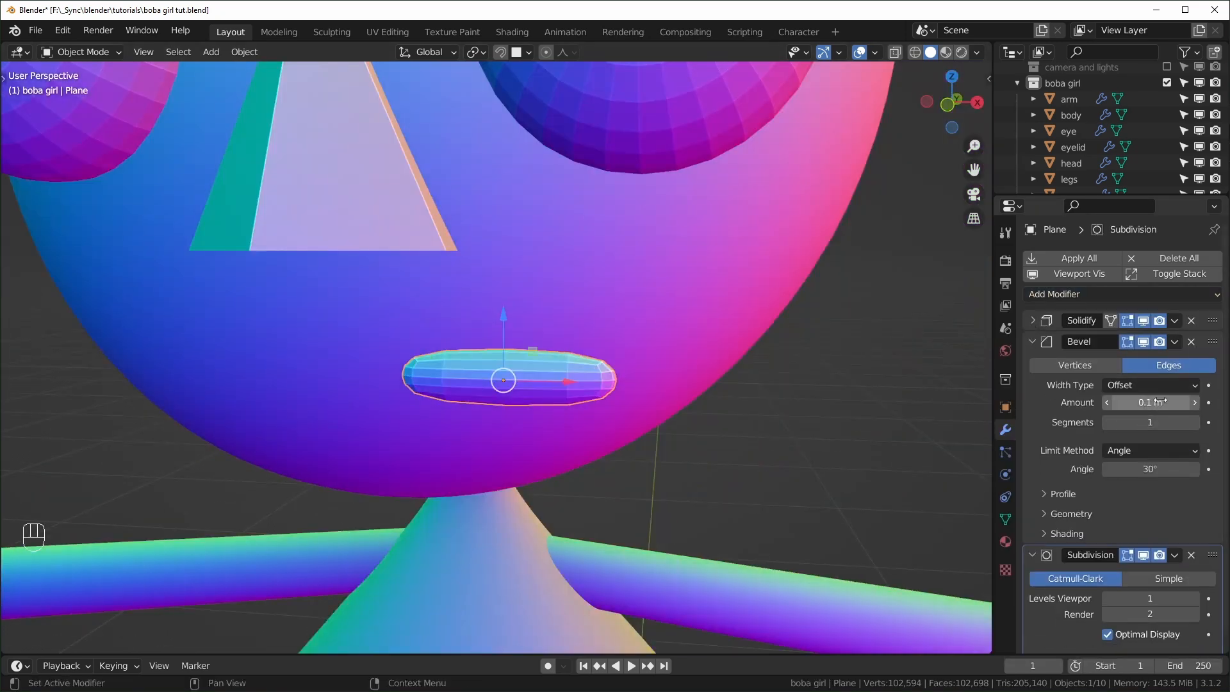
mouse_move(1150, 402)
left_mouse_down("shift")
mouse_move(1111, 402)
mouse_move(1133, 403)
left_mouse_up("shift")
scroll(1216, 584, "down", 1)
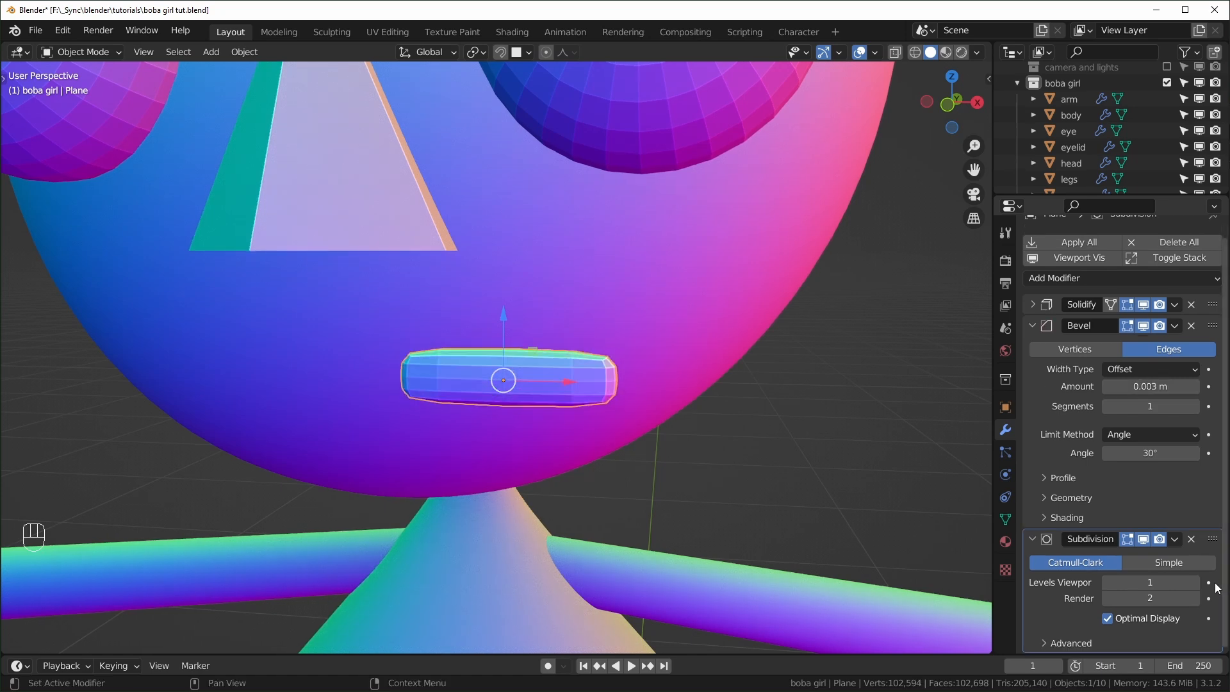
left_click(1195, 598)
left_click(1195, 583)
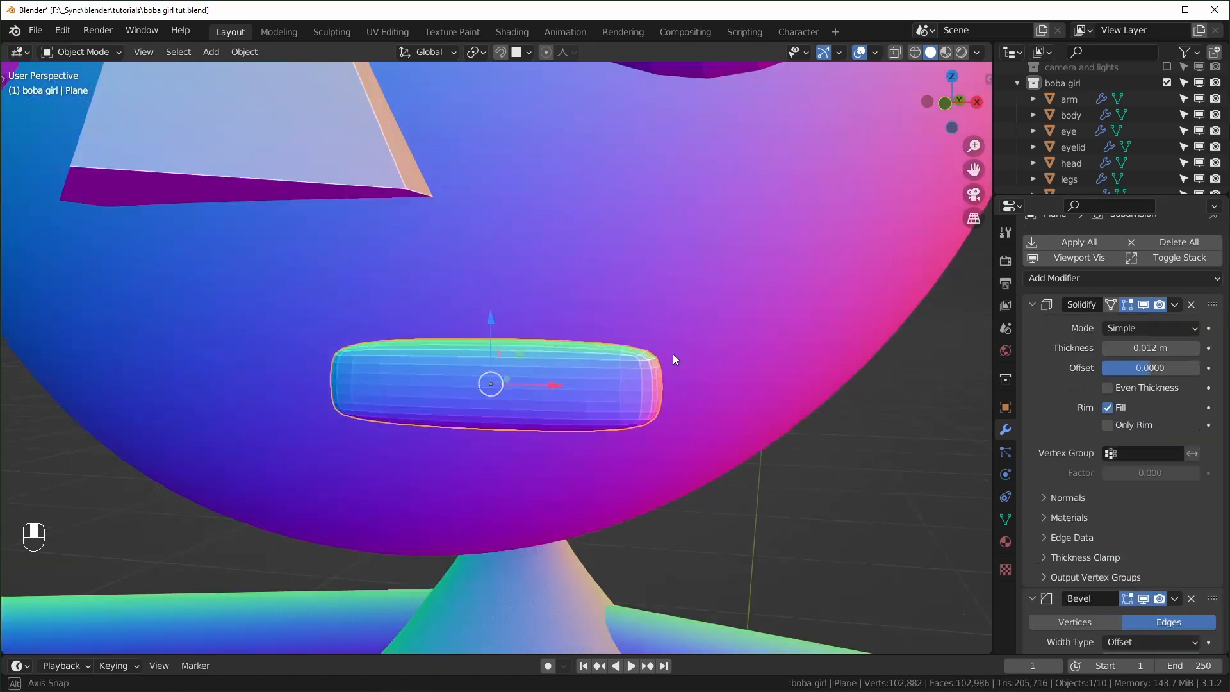
- Add one vertical loop cut near the middle of the mouth's mesh
middle_click_drag(672, 353, 687, 343)
key("Tab")
middle_click_drag(574, 381, 585, 377)
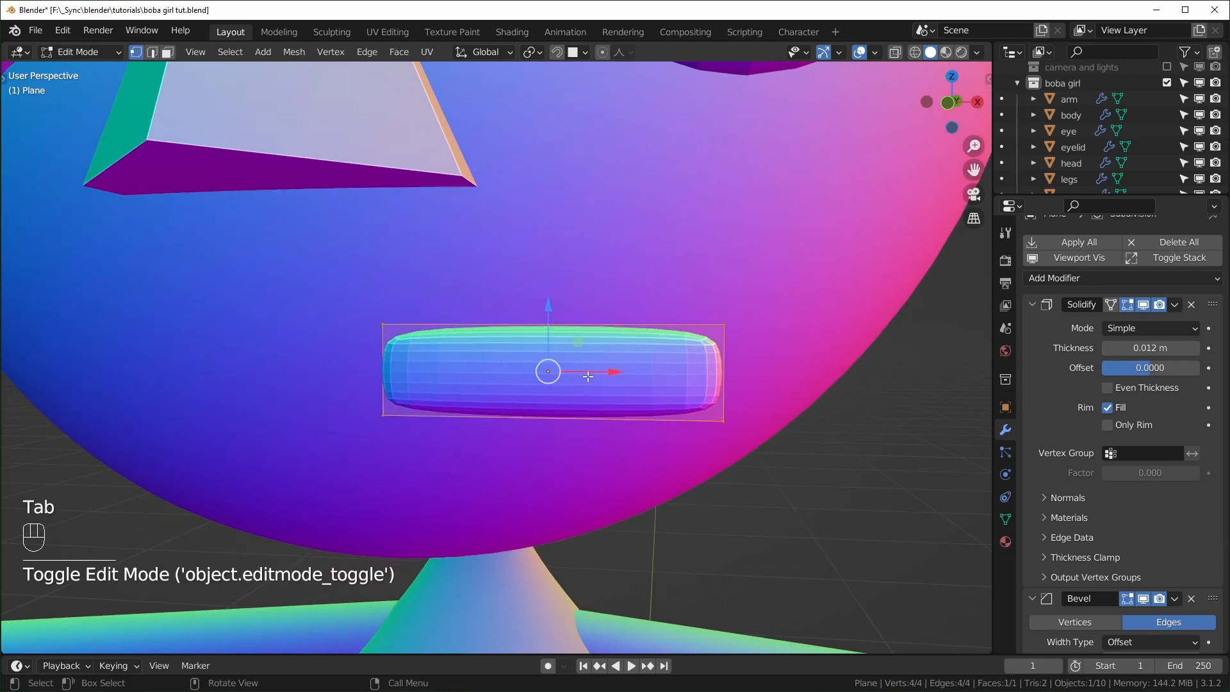
key("ctrl+r")
left_click(551, 335)
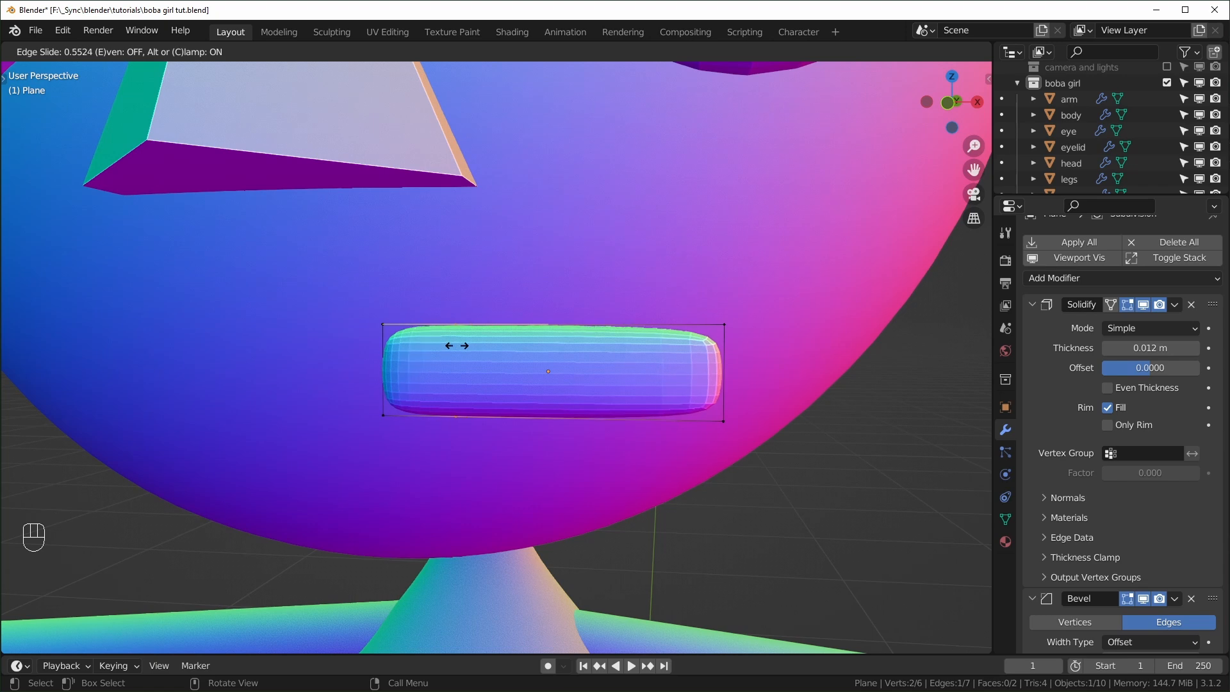
left_click(551, 351)
key("Tab")
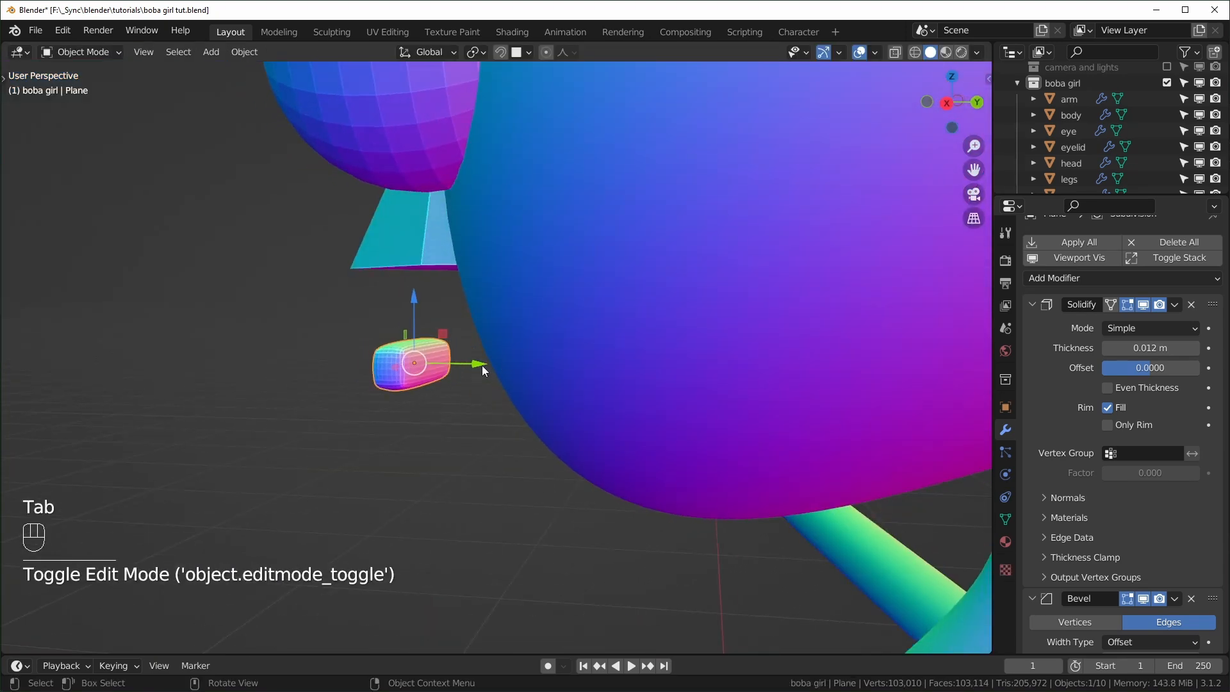
- Move the mouth about 0.005 m along Y toward the head and tilt it about 7° in the front view
left_click_drag(482, 365, 501, 367)
key("KP_3")
key("KP_1")
key("r")
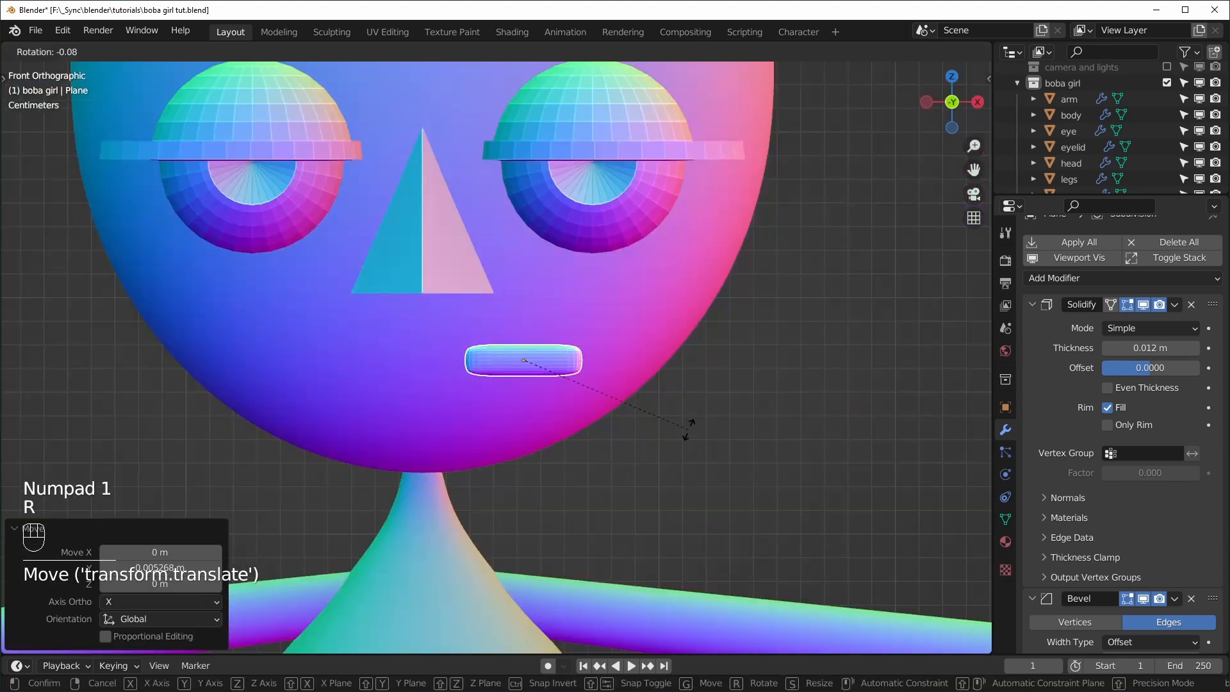
left_click(701, 410)
scroll(668, 413, "down", 3)
- Rename the mouth plane object as mouth
key("F2")
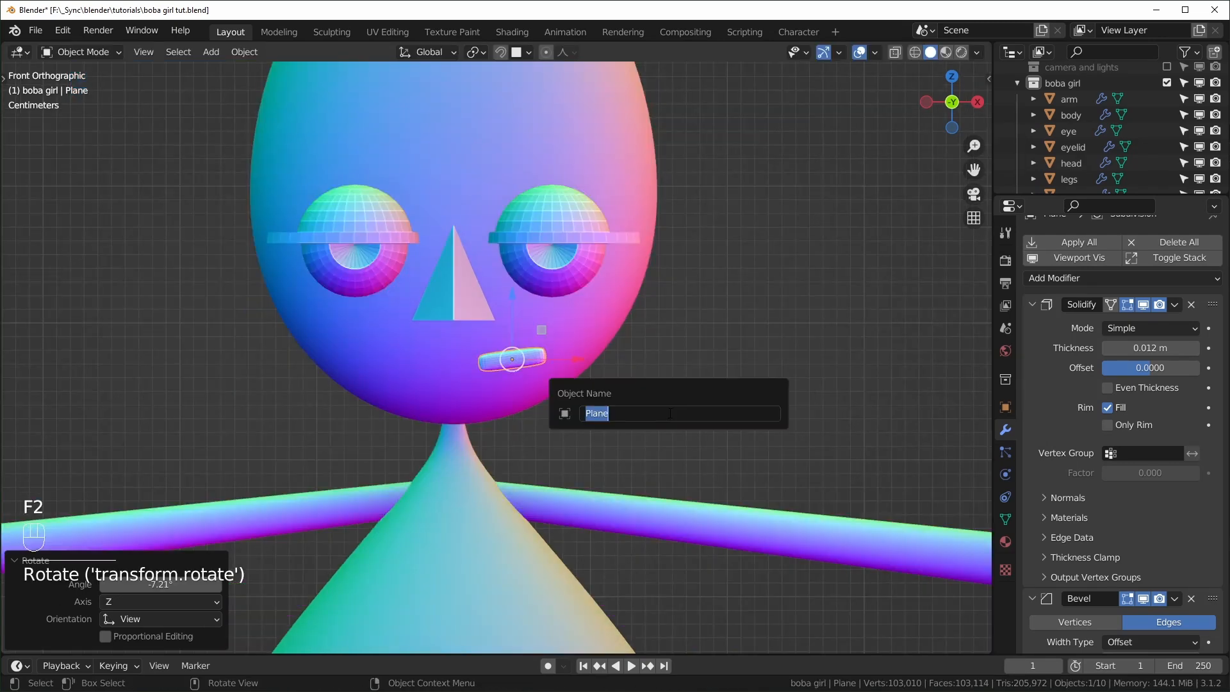
type("mouh")
key("BackSpace")
type("th")
key("Return")
scroll(567, 416, "down", 2)
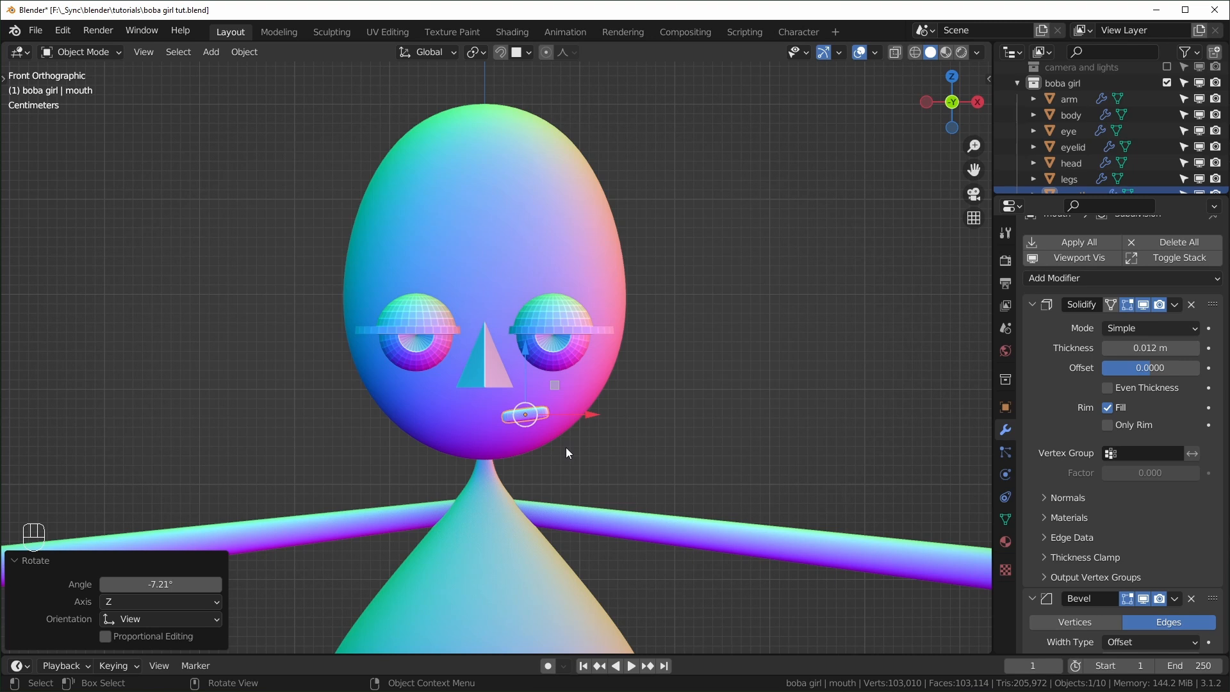
- Duplicate the mouth, clear the copy's rotation and place it above the +X side eye as an eyebrow
key("shift+d")
right_click(559, 413)
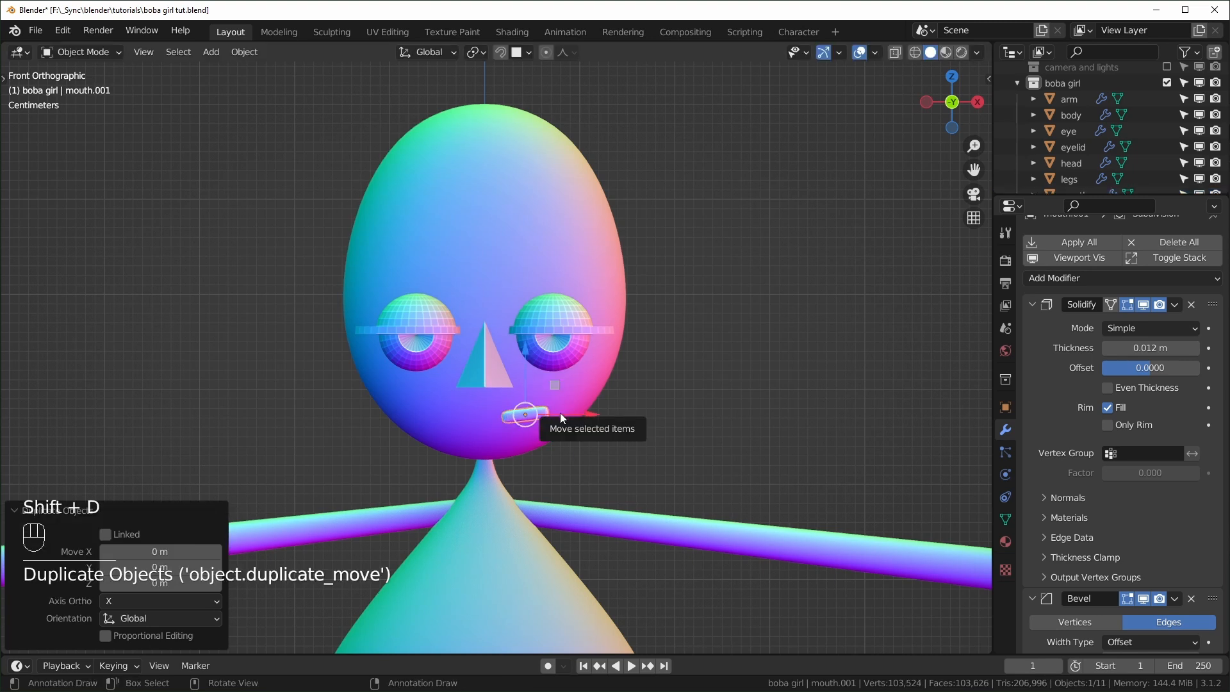
key("alt+r")
left_click_drag(522, 360, 524, 190)
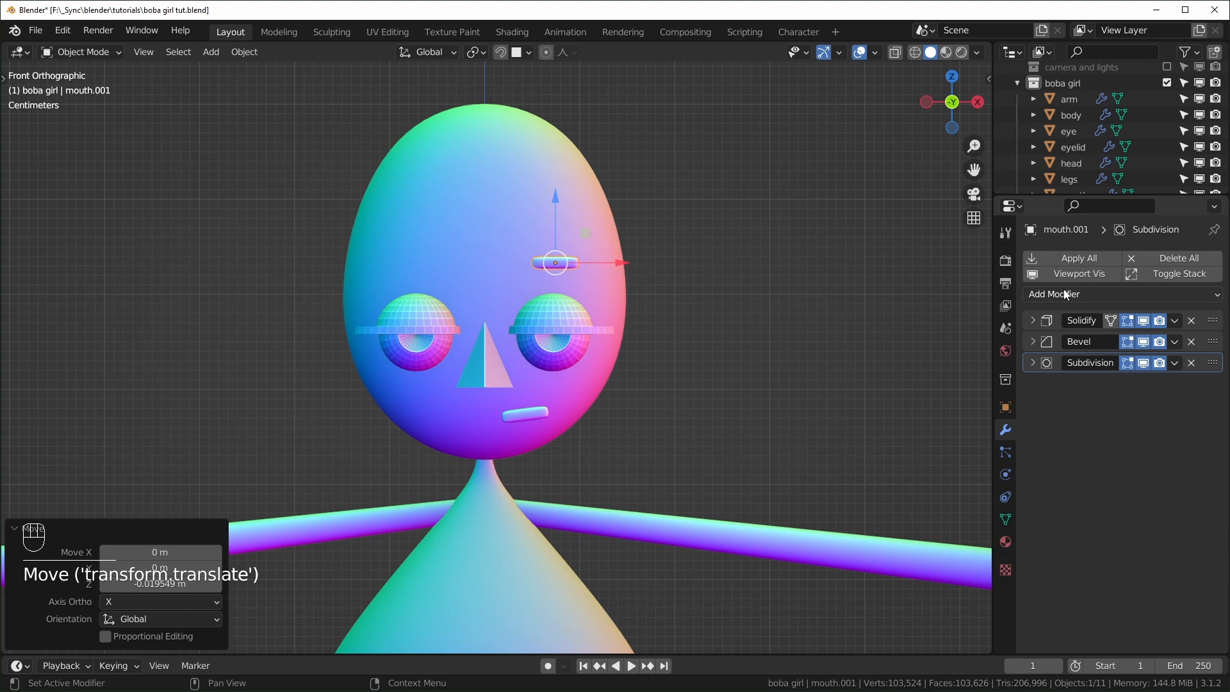
- Add a Mirror modifier on X to the eyebrow, using the head as the mirror object
left_click(1089, 293)
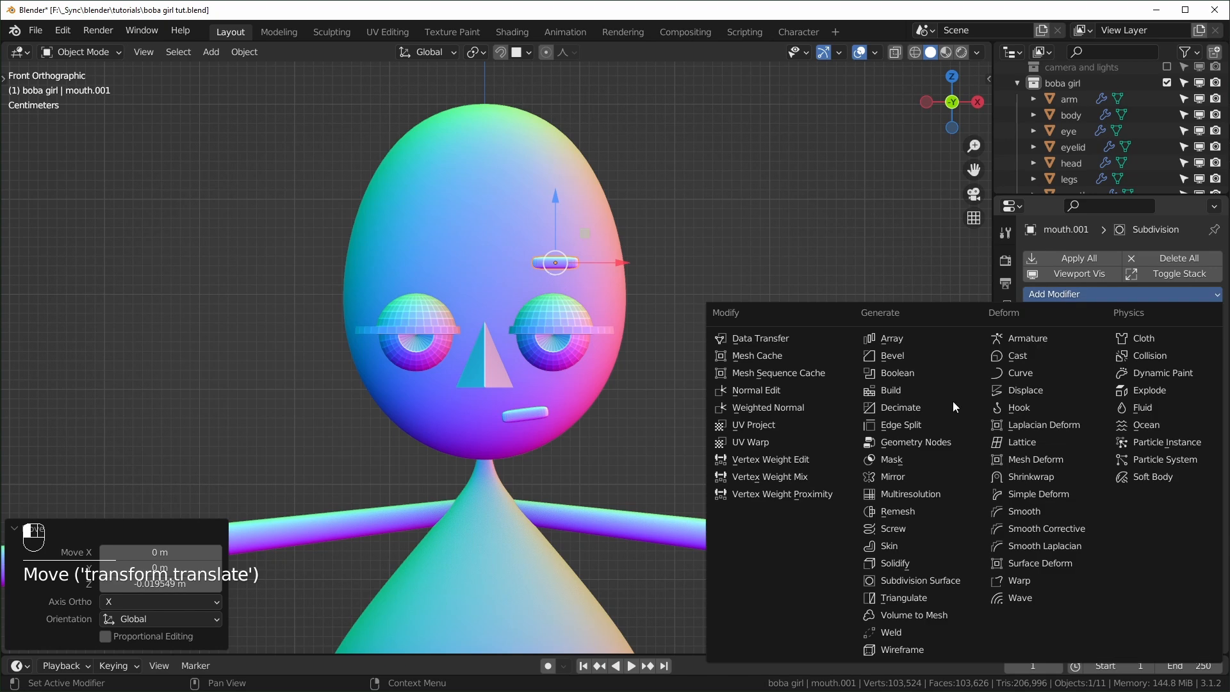
left_click(912, 476)
left_click(522, 199)
- Reshape the eyebrow's mesh by scaling it wider along X and thinner along Z
key("Tab")
scroll(458, 249, "up", 3)
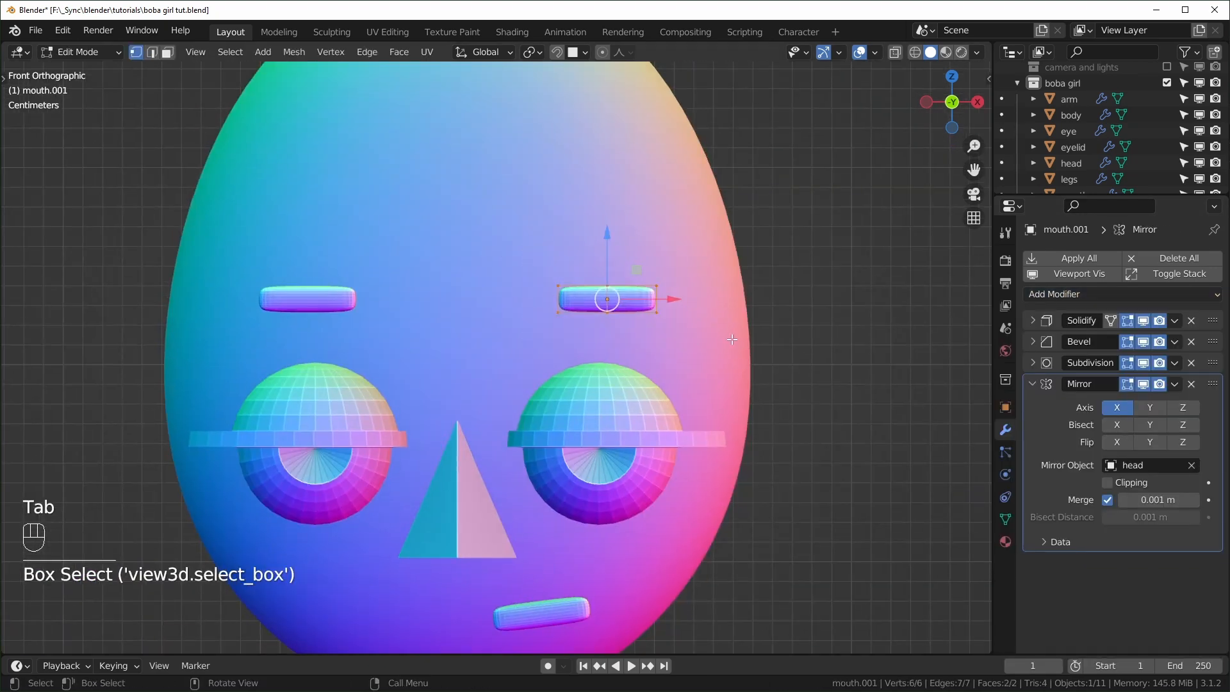
key("s")
key("x")
left_click(770, 354)
key("s")
key("z")
left_click(788, 349)
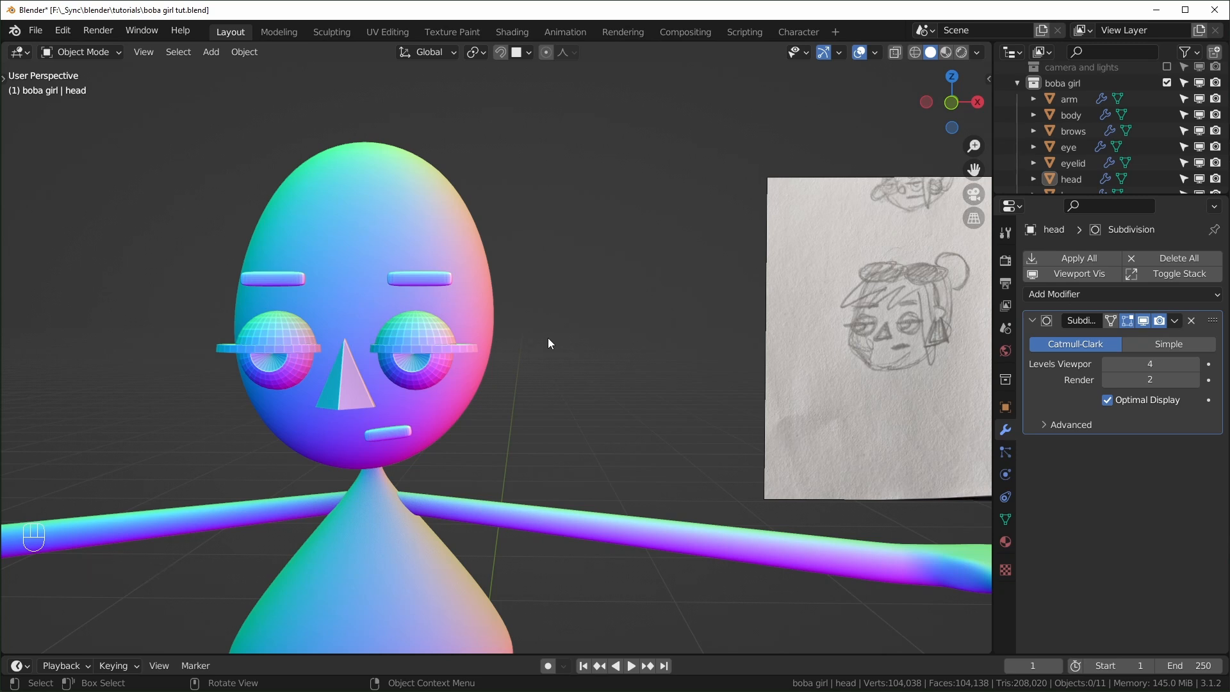
- Duplicate the head in place as the base for the hair
left_click(431, 199)
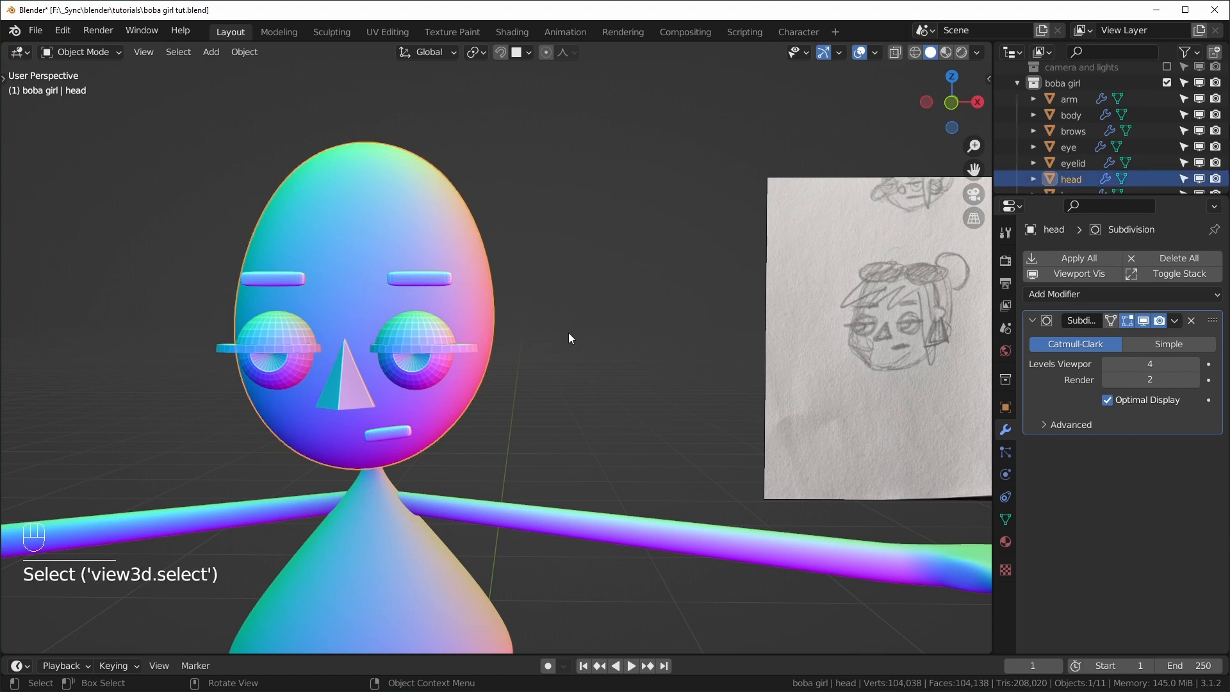
key("shift+d")
right_click(677, 319)
middle_click_drag(627, 271, 564, 286)
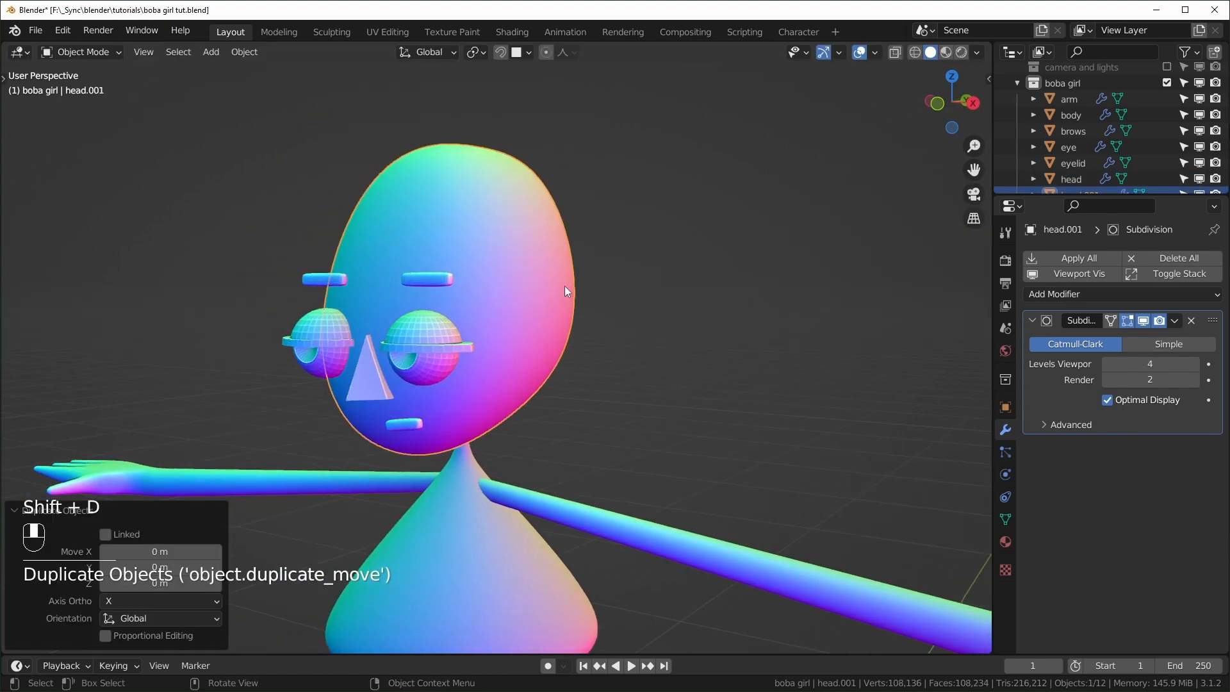
middle_click_drag(767, 370, 721, 367)
- Inspect the head copy in wireframe, lower its viewport subdivision level to 2 and apply the Subdivision modifier
key("alt+z")
key("alt+z")
key("shift+z")
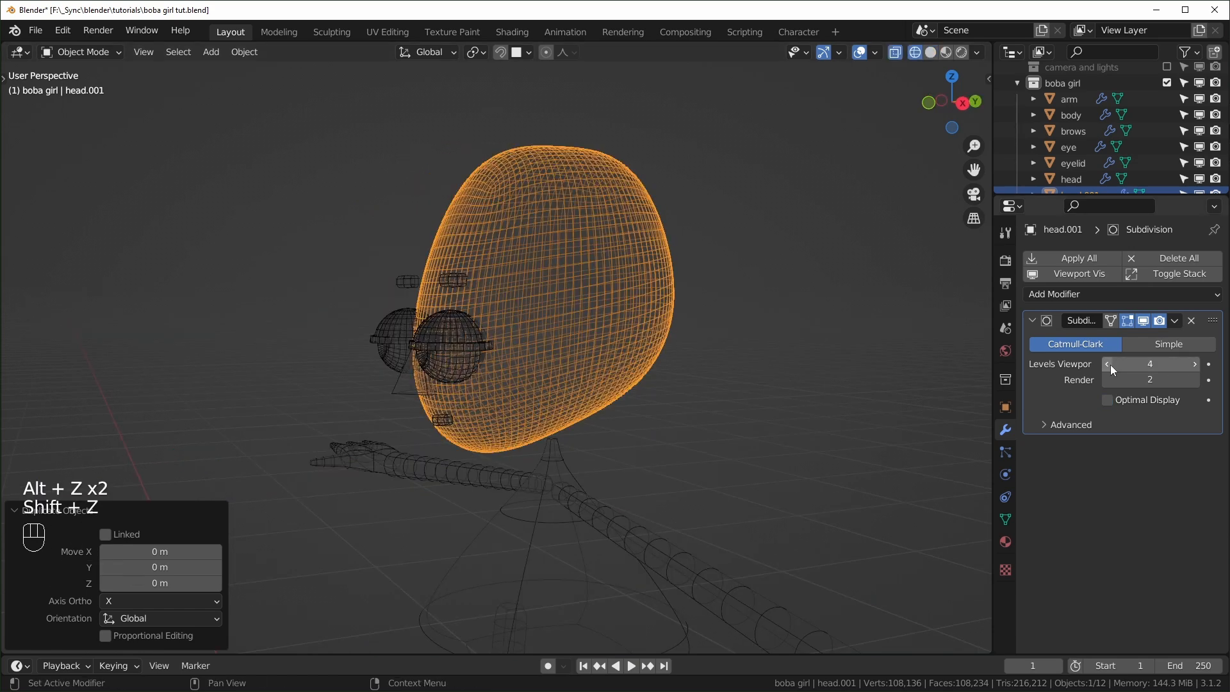
left_click(1109, 365)
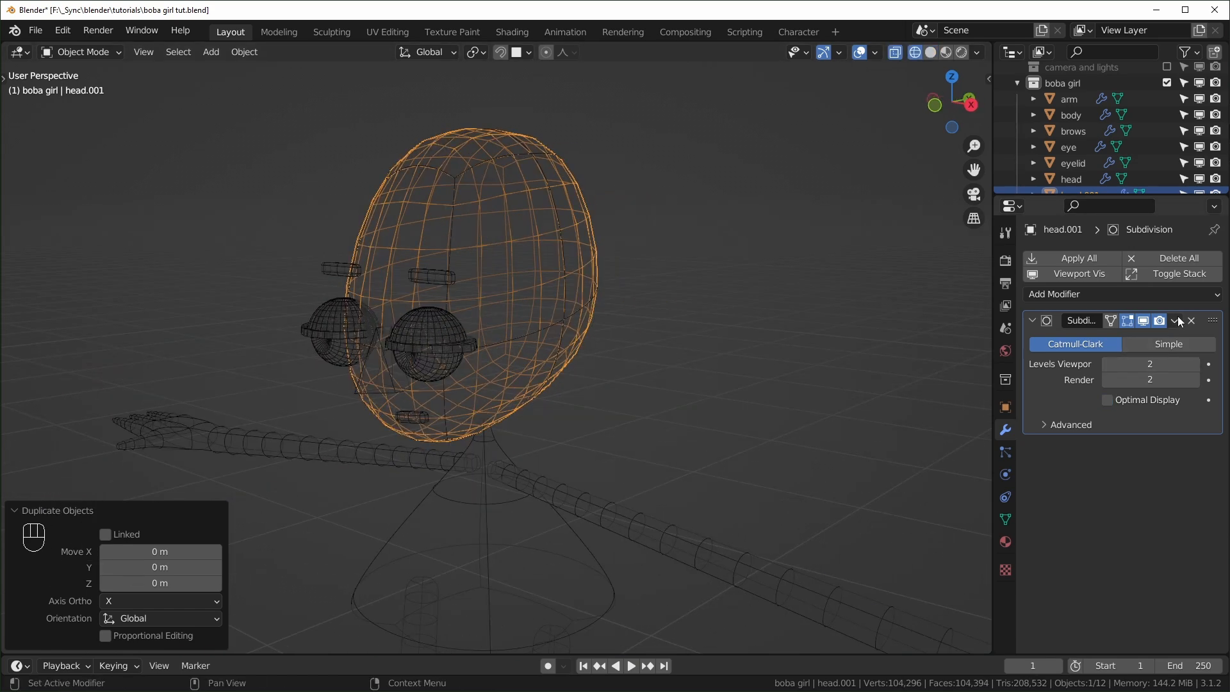
left_click(1176, 321)
- Delete the faces on the head copy's -X half, selecting through the mesh in the front view
key("KP_1")
key("Tab")
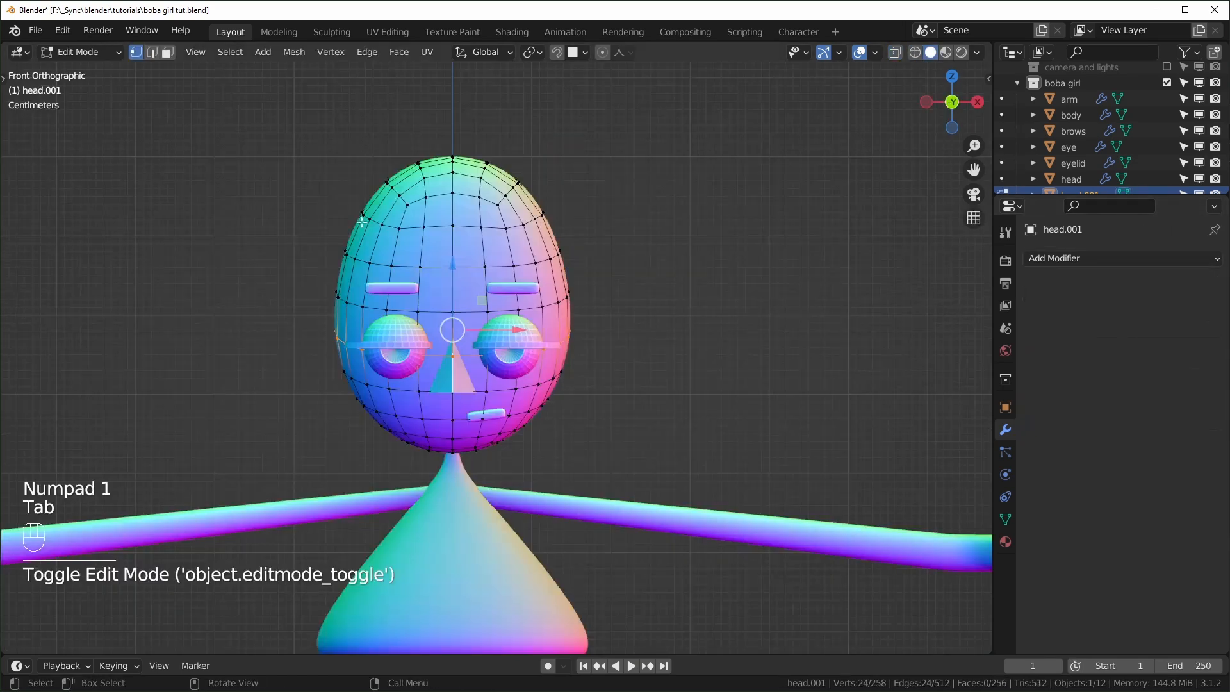
key("alt+z")
left_click_drag(297, 96, 449, 481)
key("x")
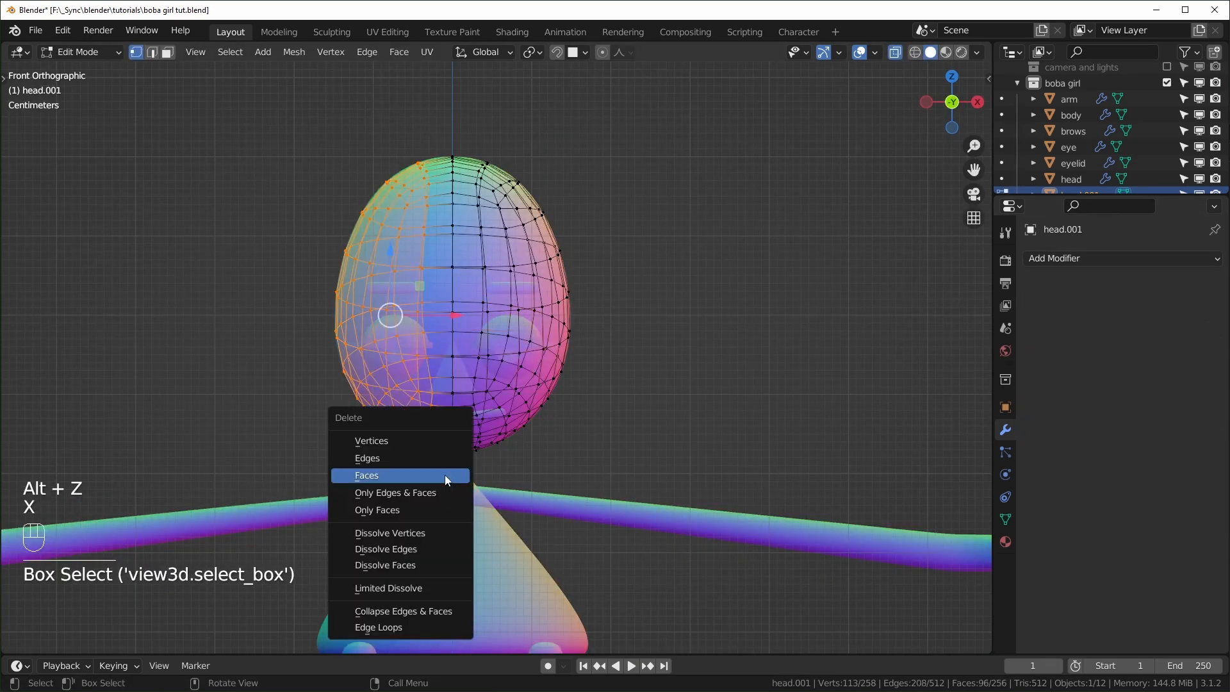
left_click(446, 475)
- Add a Mirror modifier on the X axis to the halved head copy
key("Tab")
left_click(1093, 259)
left_click(883, 441)
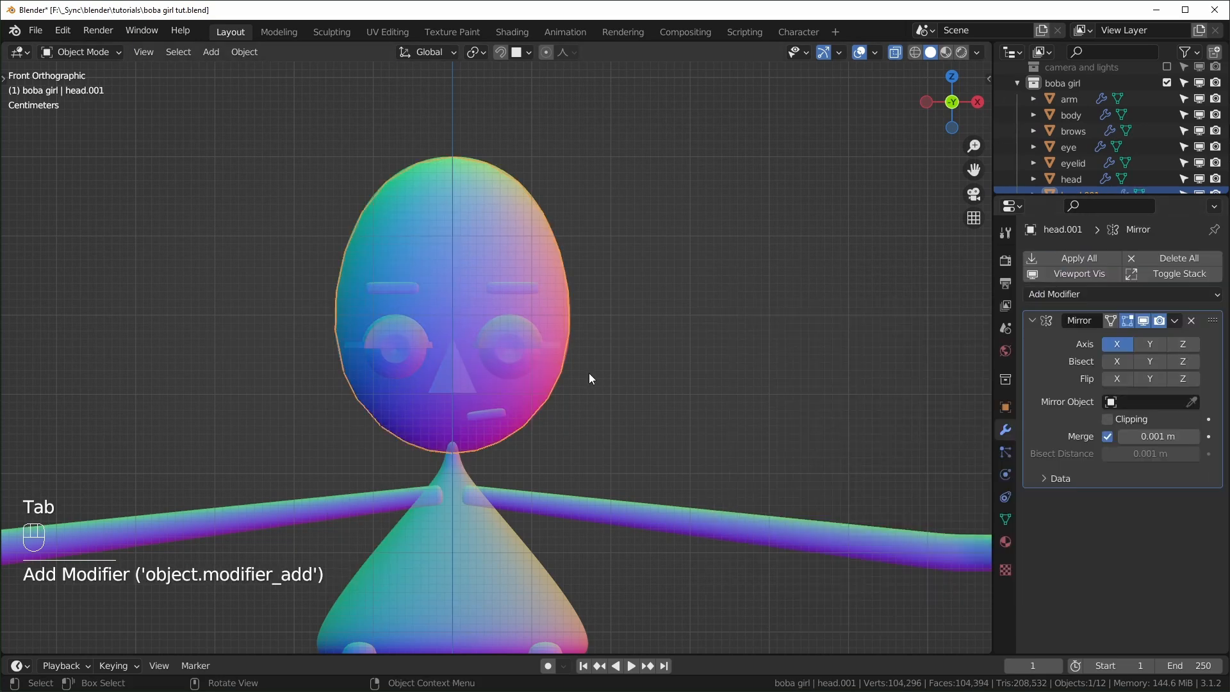
key("alt+z")
- Delete the head copy's faces over the face and lower head in side view, leaving a cap-shaped hair piece
middle_click_drag(775, 379, 675, 370)
key("KP_3")
key("Tab")
scroll(675, 370, "up", 2)
key("3")
key("KP_3")
key("alt+z")
middle_click_drag(608, 391, 552, 423, "shift")
key("c")
mouse_move(385, 284)
left_mouse_down()
mouse_move(719, 350)
mouse_move(456, 359)
left_mouse_up()
right_click(468, 326)
left_click(495, 207, "shift")
scroll(535, 220, "up", 3)
left_click_drag(535, 219, 513, 308, "shift")
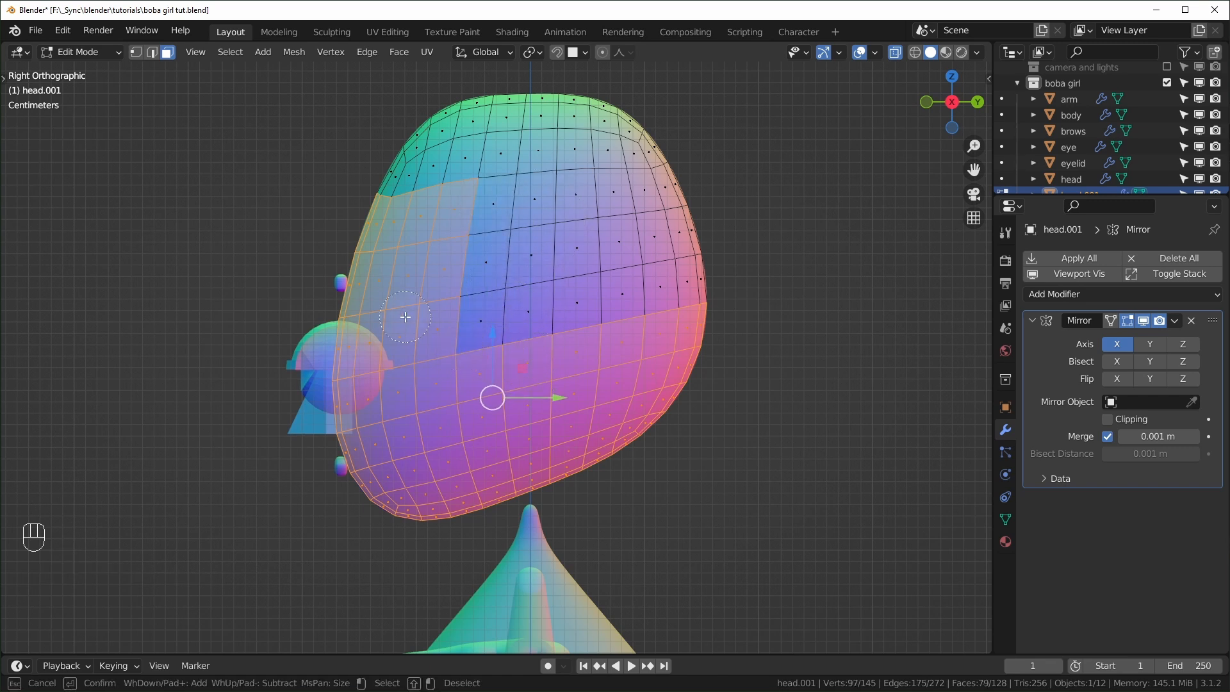
right_click(584, 377)
key("x")
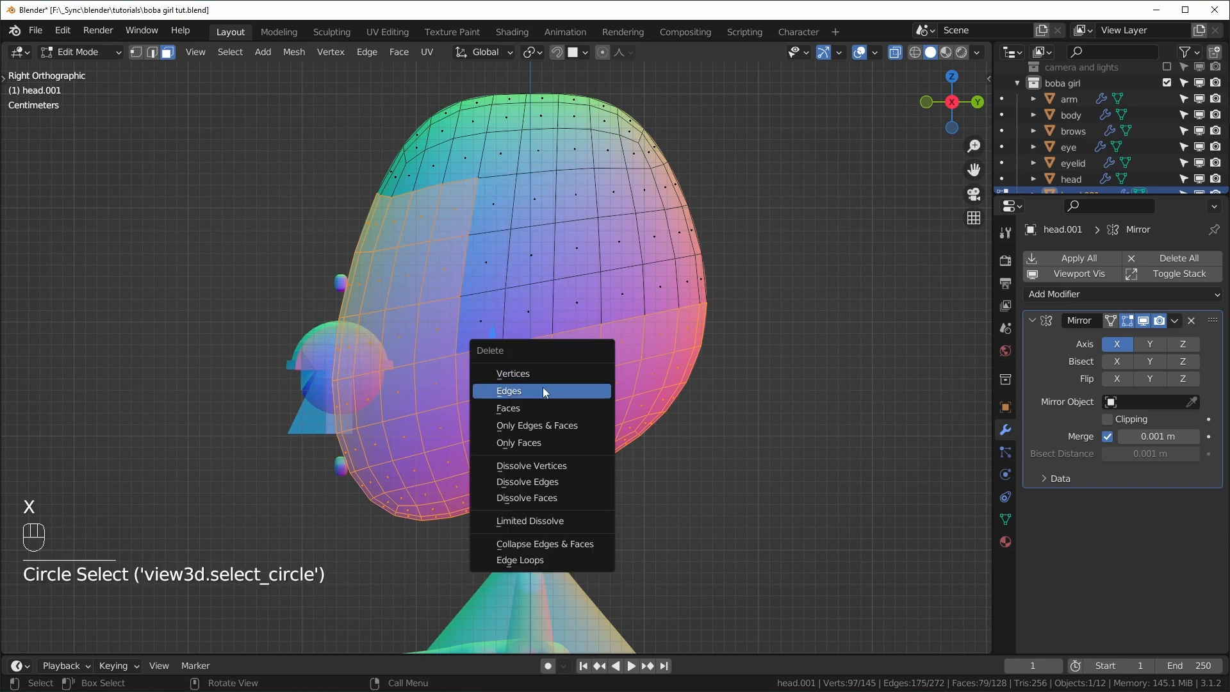
left_click(542, 407)
middle_click_drag(542, 408, 624, 420)
key("Tab")
key("alt+z")
- Add a Solidify modifier to the hair cap with a thickness of 0.056 m and an offset of 0
left_click(1158, 293)
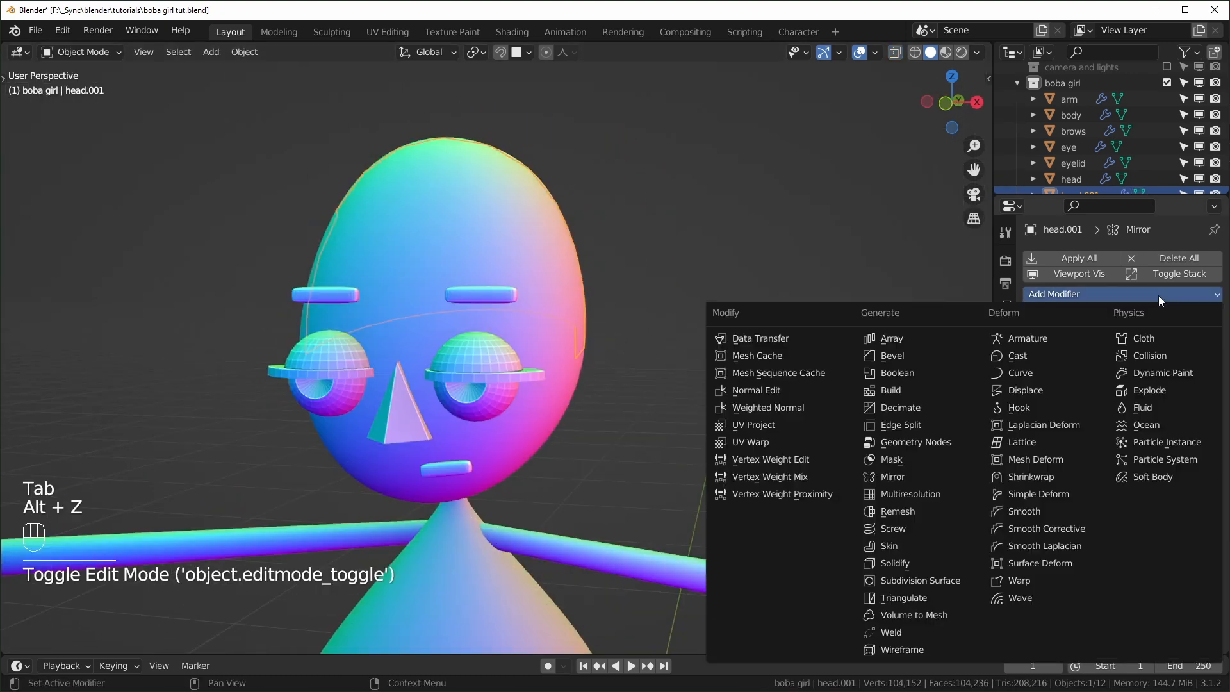
left_click(907, 563)
left_click_drag(1139, 460, 1198, 461)
middle_click_drag(672, 481, 643, 479)
- Add a Subdivision Surface modifier after Solidify on the hair cap and check its shape from the side
left_click_drag(1033, 219, 1038, 365)
left_click(1066, 296)
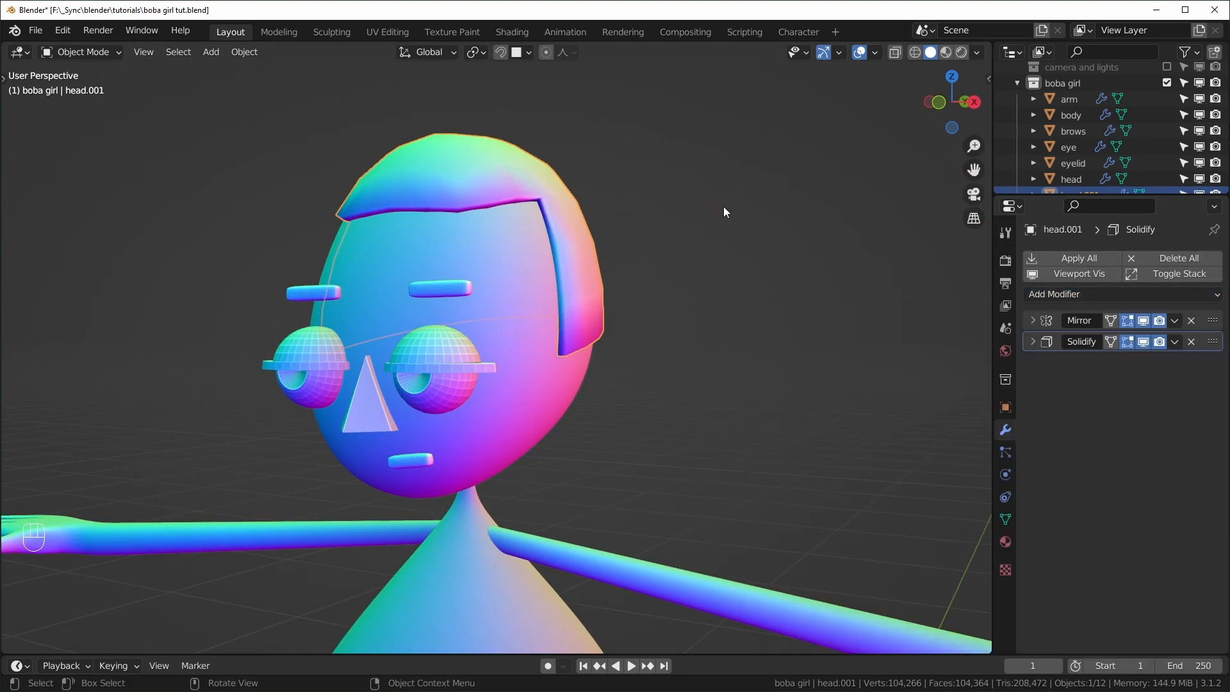
left_click(1111, 292)
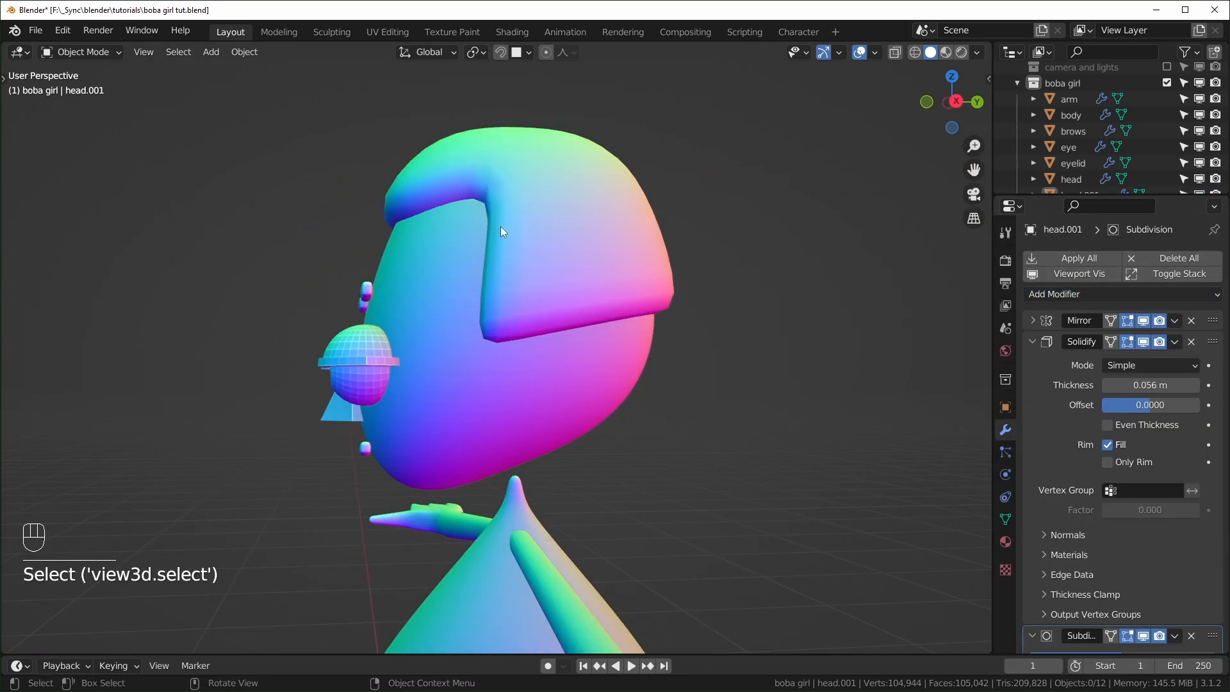
middle_click_drag(501, 226, 536, 368)
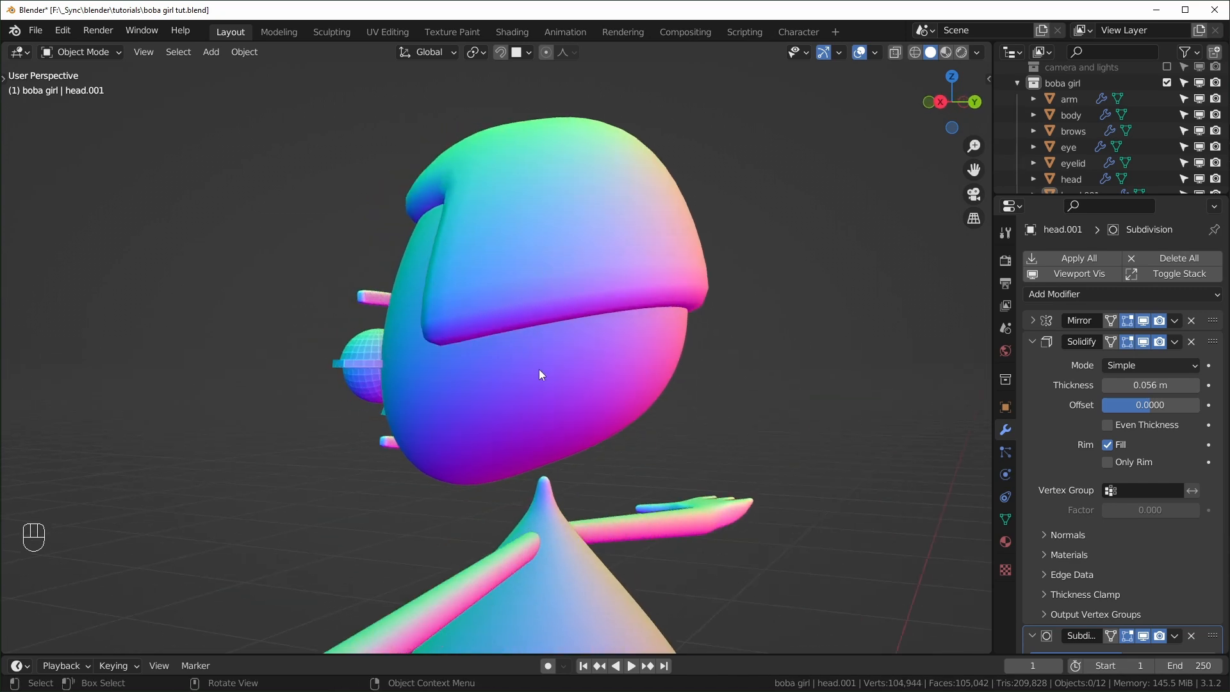
middle_click_drag(652, 363, 800, 355)
- Add a Shrinkwrap modifier to the hair cap, place it between Mirror and Solidify, and target the head
left_click(1106, 294)
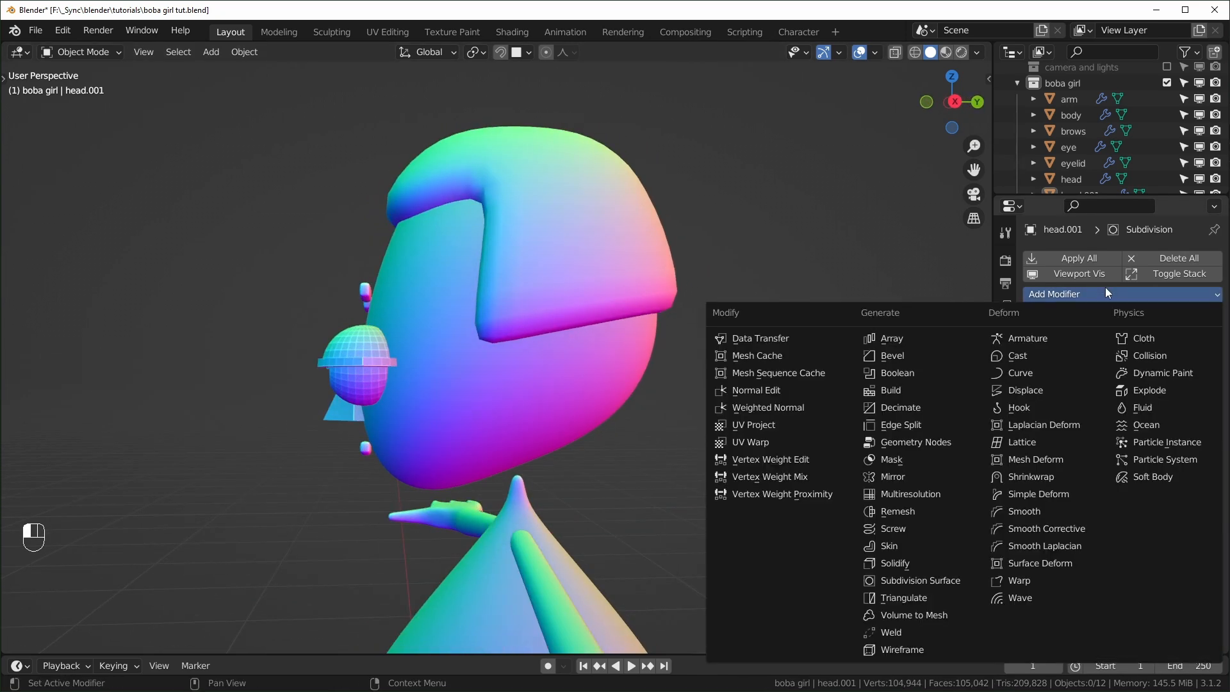
left_click(1050, 479)
middle_click_drag(736, 458, 980, 544)
scroll(1130, 576, "down", 8)
left_click_drag(1215, 536, 1197, 365)
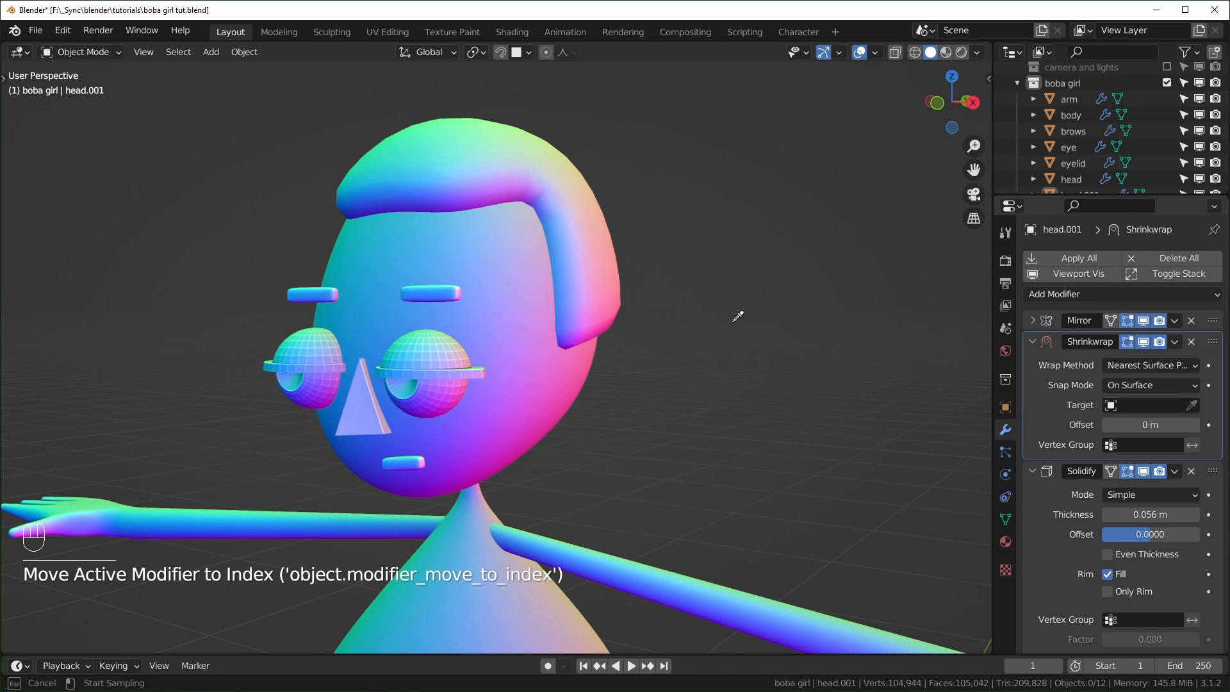
left_click(462, 250)
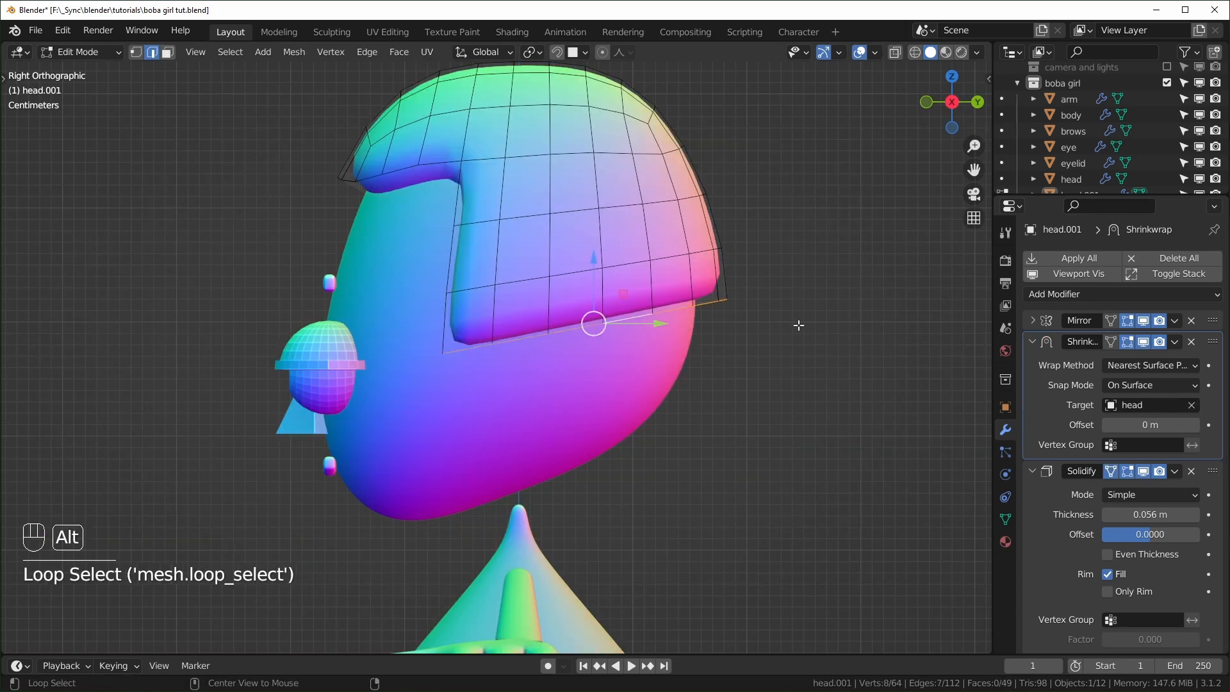
- Move the hair cap's bottom edge loop downward and dissolve the horizontal edge loop across its mid-height
key("g")
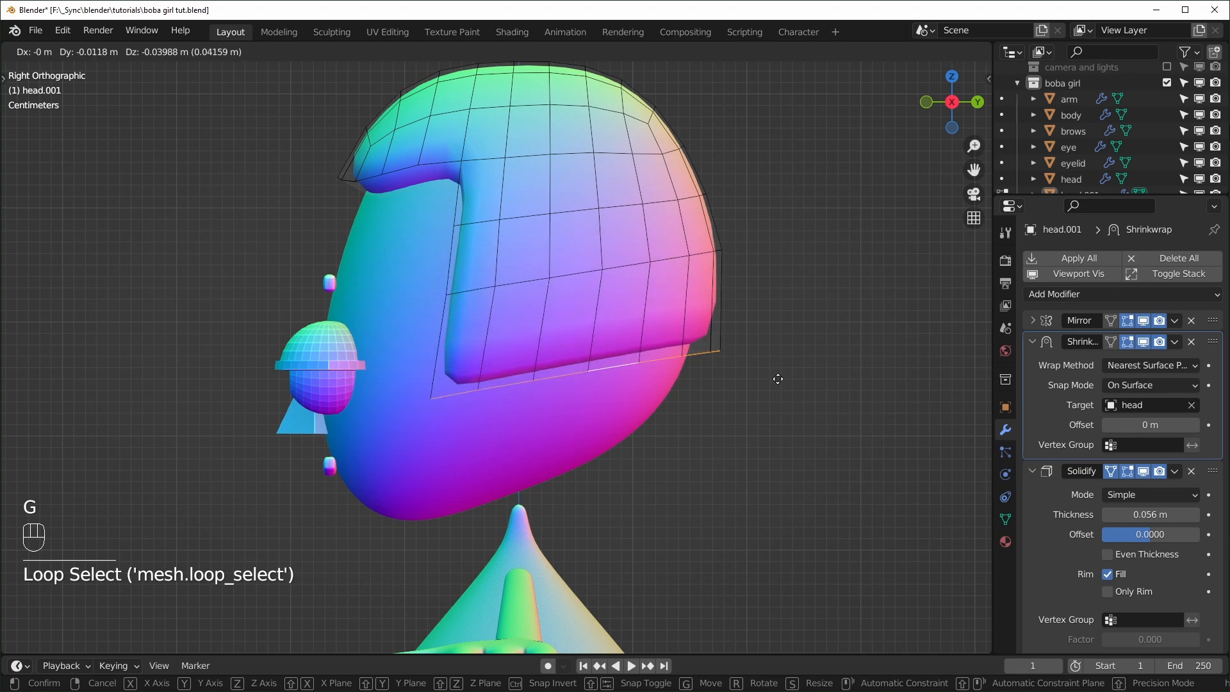
left_click(733, 376)
middle_click_drag(732, 376, 740, 378)
left_click(593, 200, "alt")
middle_click_drag(726, 229, 689, 251)
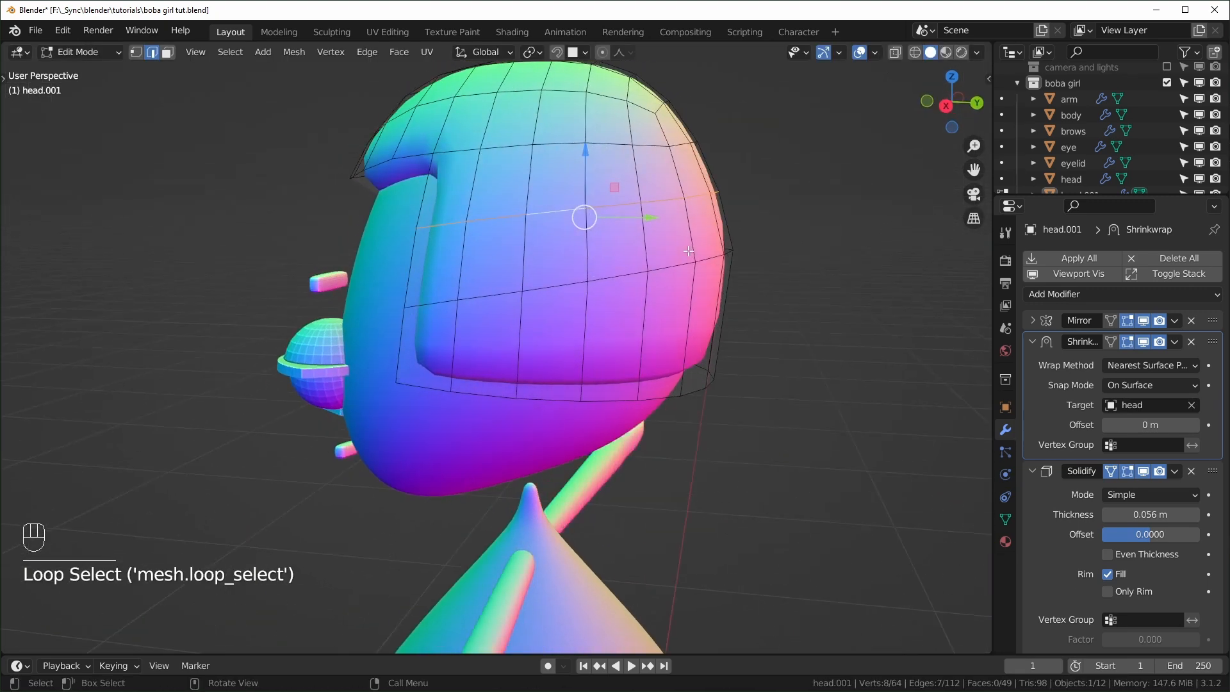
key("ctrl+x")
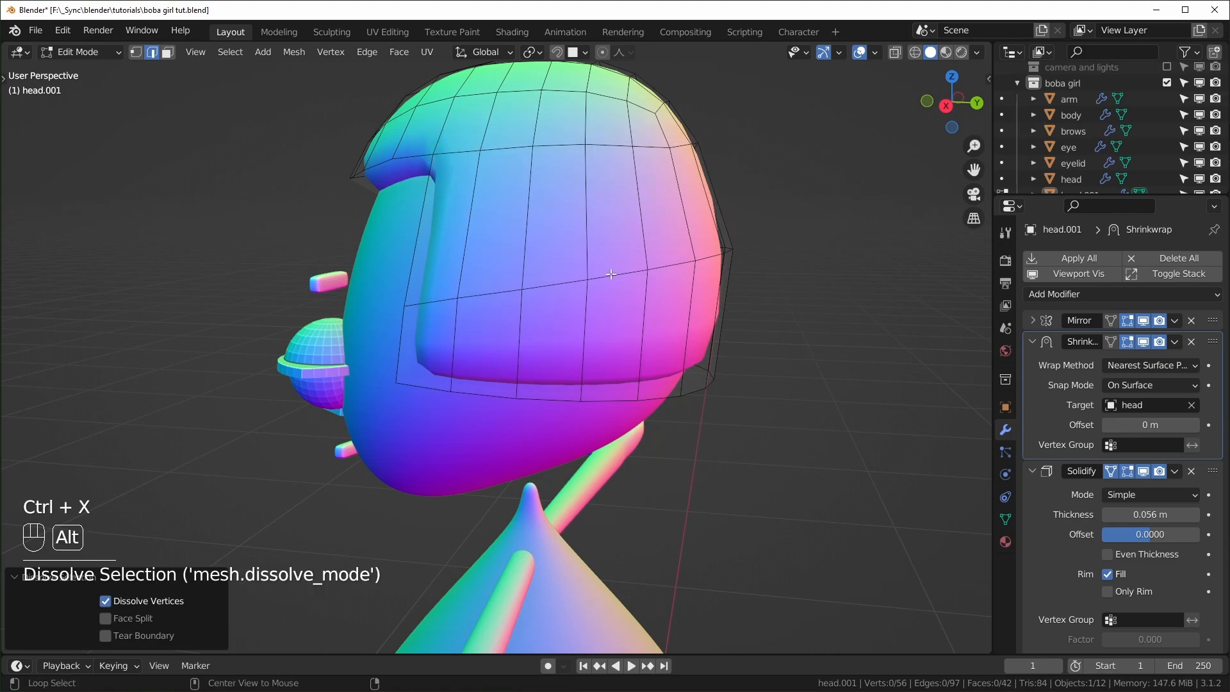
- Simplify the hair cap's topology by dissolving further vertical edge loops, undoing the dissolves that remove too much
left_click(611, 274, "alt")
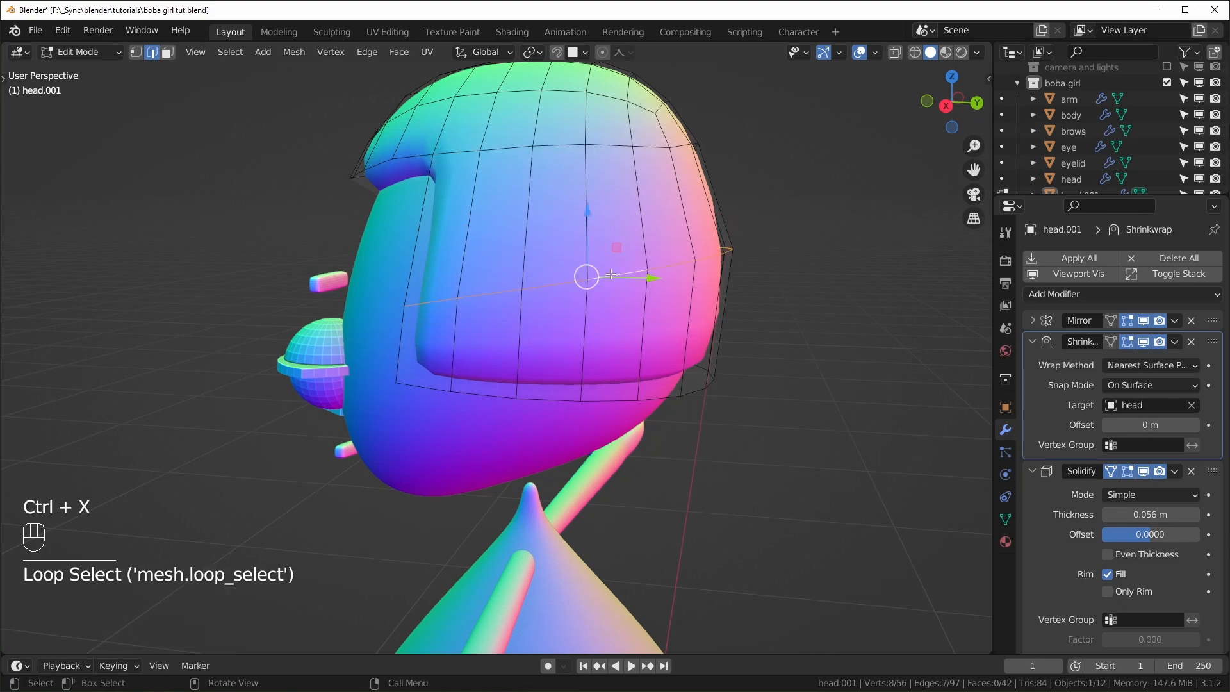
key("KP_3")
left_click(431, 384, "alt")
key("ctrl+x")
left_click(558, 416, "alt")
key("ctrl+x")
key("ctrl+z")
key("ctrl+z")
middle_click_drag(595, 445, 455, 289)
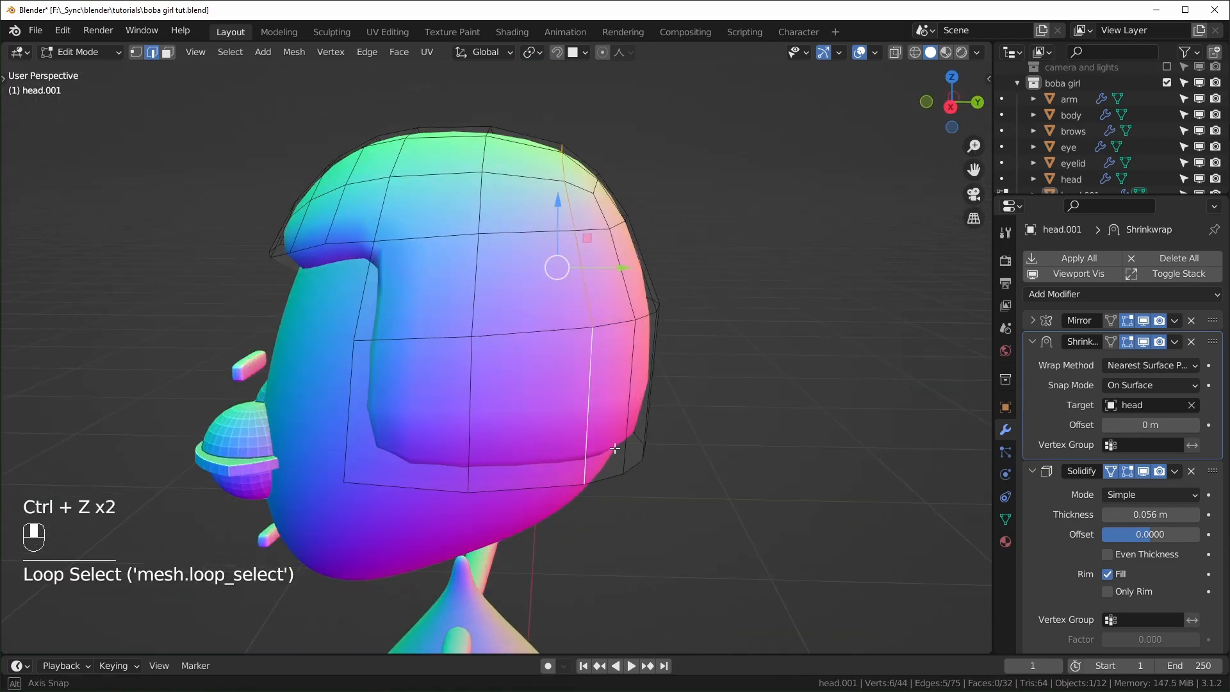
key("ctrl+z")
left_click(436, 276, "alt")
key("ctrl+x")
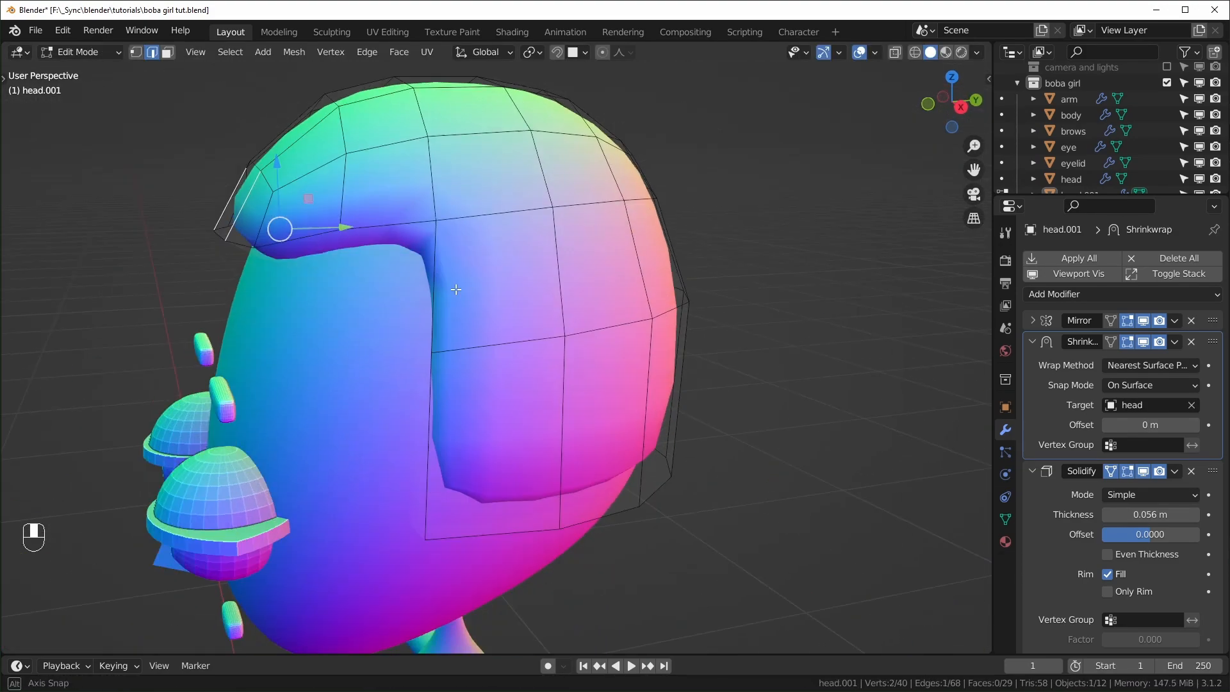
- Move the vertical edge at the hair cap's front side opening about 0.012 m forward along Y
left_click(480, 321, "alt")
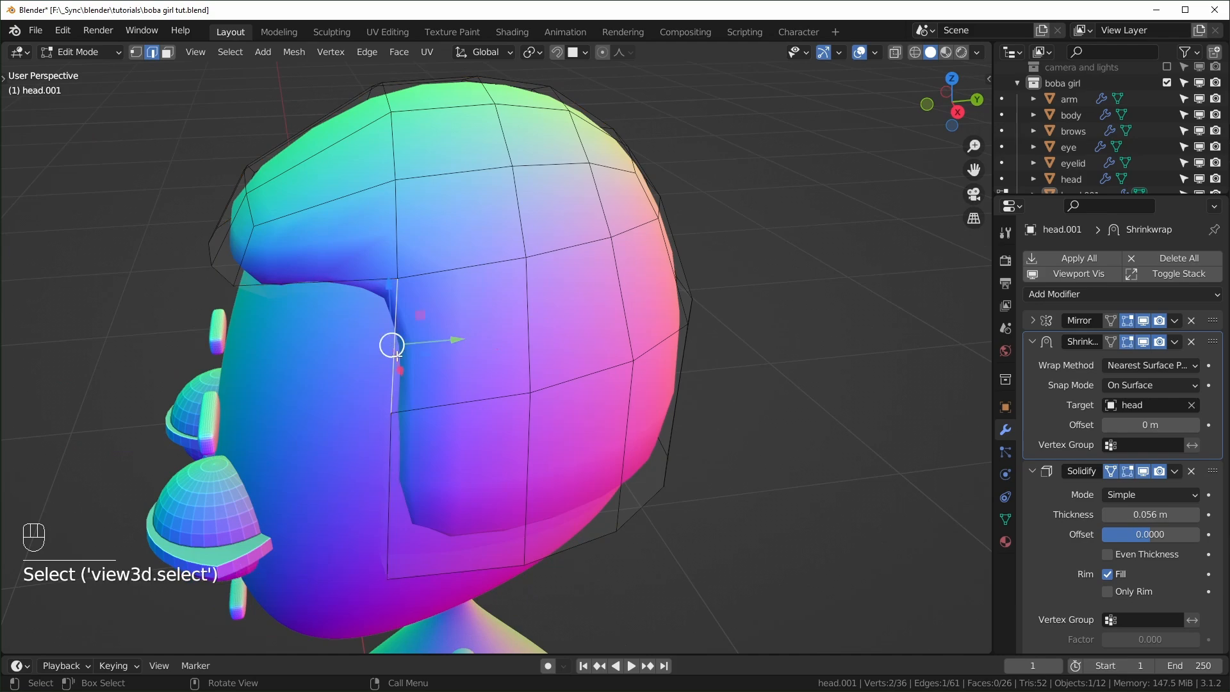
key("g")
middle_click_drag(343, 228, 406, 220)
left_click(406, 220)
key("KP_3")
- With proportional editing on, raise the hair cap's lower front side vertices and lower its bottom edge at the back
left_click(583, 256, "alt")
key("KP_3")
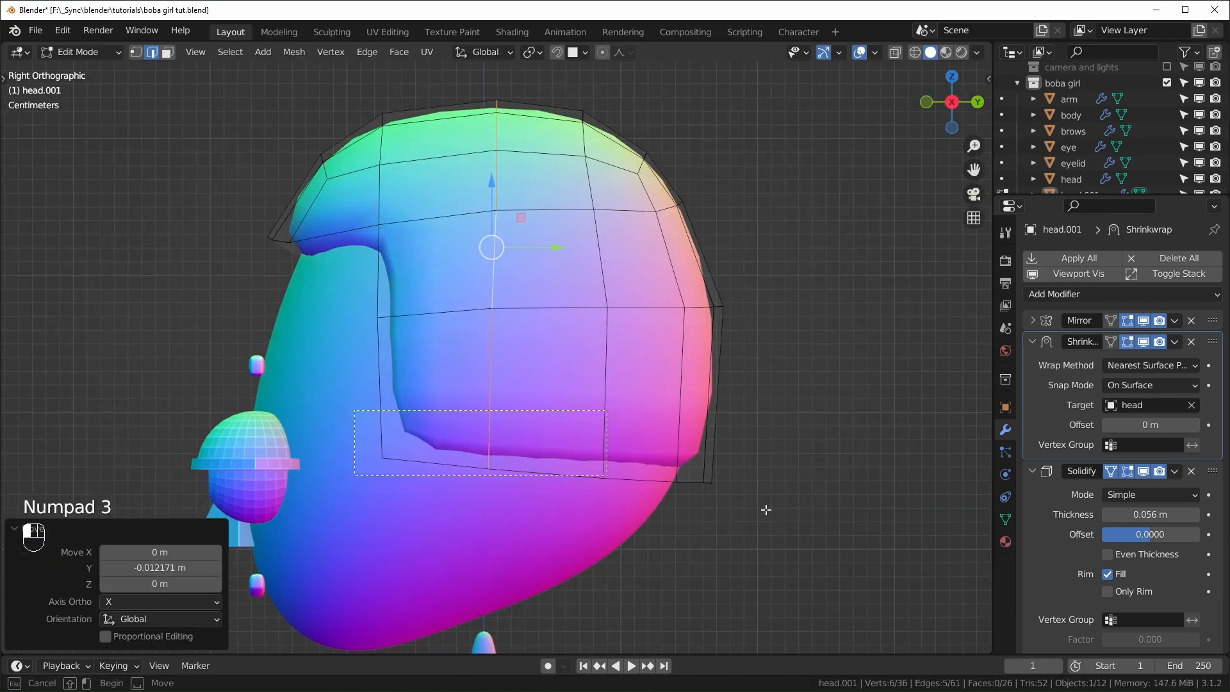
key("o")
key("g")
left_click(387, 447)
middle_click_drag(387, 446, 442, 291)
key("KP_3")
left_click(727, 441)
key("g")
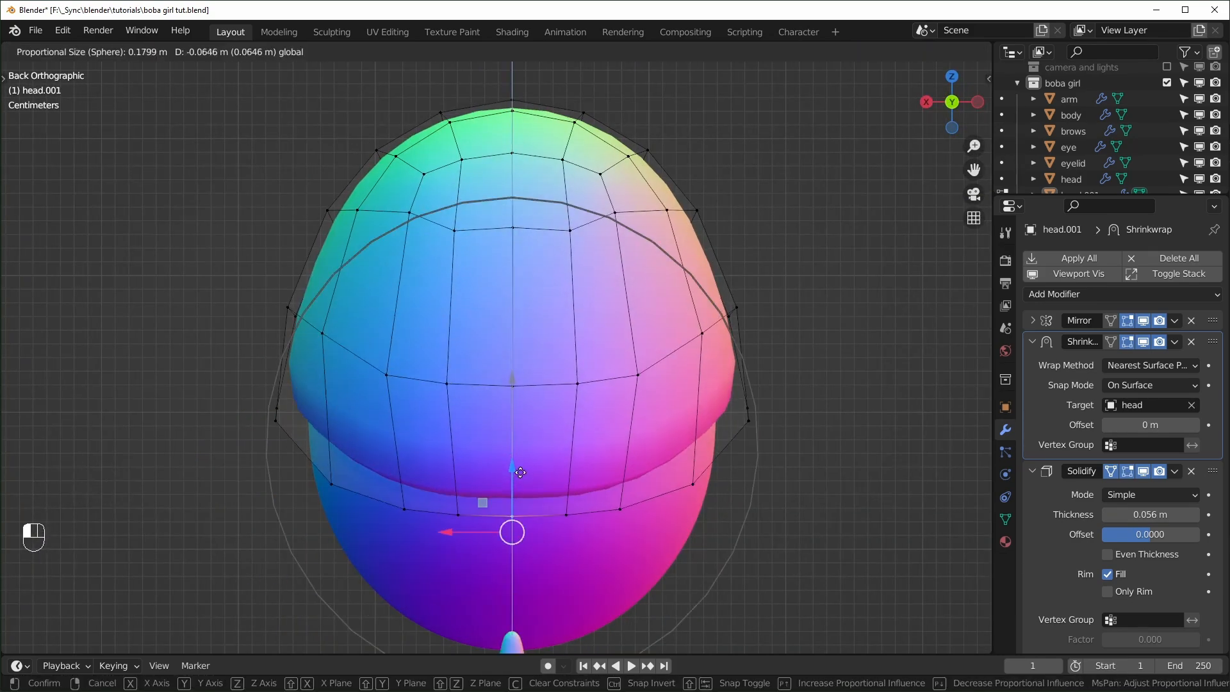
left_click(659, 502)
- Turn off proportional editing and nudge the vertices along the hair cap's centre back edge slightly upward
key("KP_3")
left_click(599, 261, "alt")
key("g")
key("o")
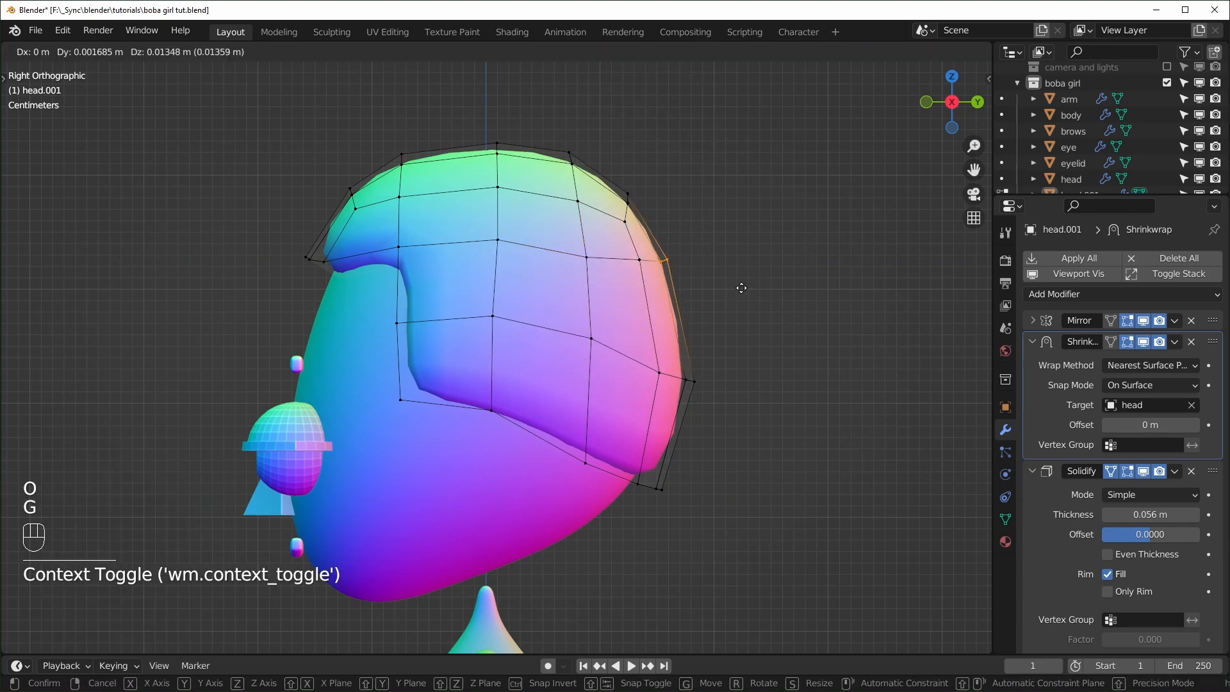
left_click(625, 279)
middle_click_drag(626, 280, 626, 293)
left_click(506, 484)
key("g")
left_click(506, 485)
middle_click_drag(506, 484, 508, 461)
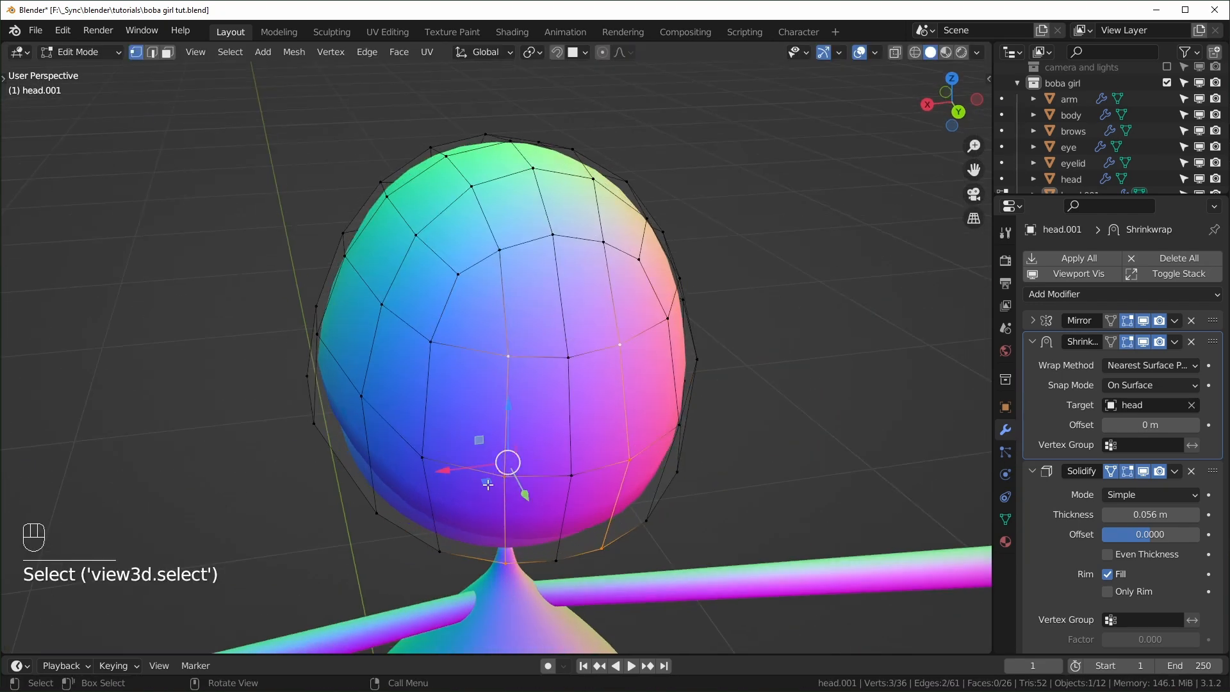
key("KP_1")
key("KP_3")
left_click_drag(483, 415, 411, 369)
key("g")
left_click(440, 307)
middle_click_drag(440, 307, 576, 474)
key("ctrl+z")
- Return to Object Mode and apply the hair cap's Mirror, Shrinkwrap and Solidify modifiers
key("Tab")
left_click_drag(1033, 343, 1032, 363)
middle_click_drag(513, 288, 567, 226)
left_click(566, 226)
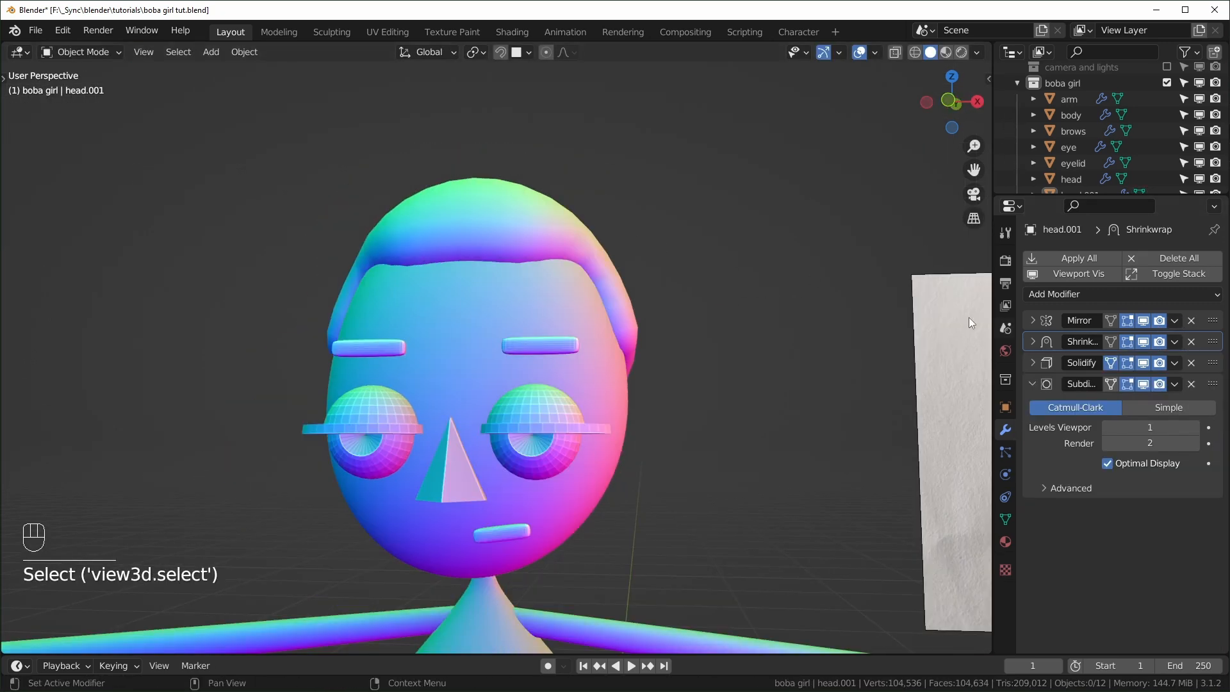
left_click(1173, 320)
left_click(1120, 339)
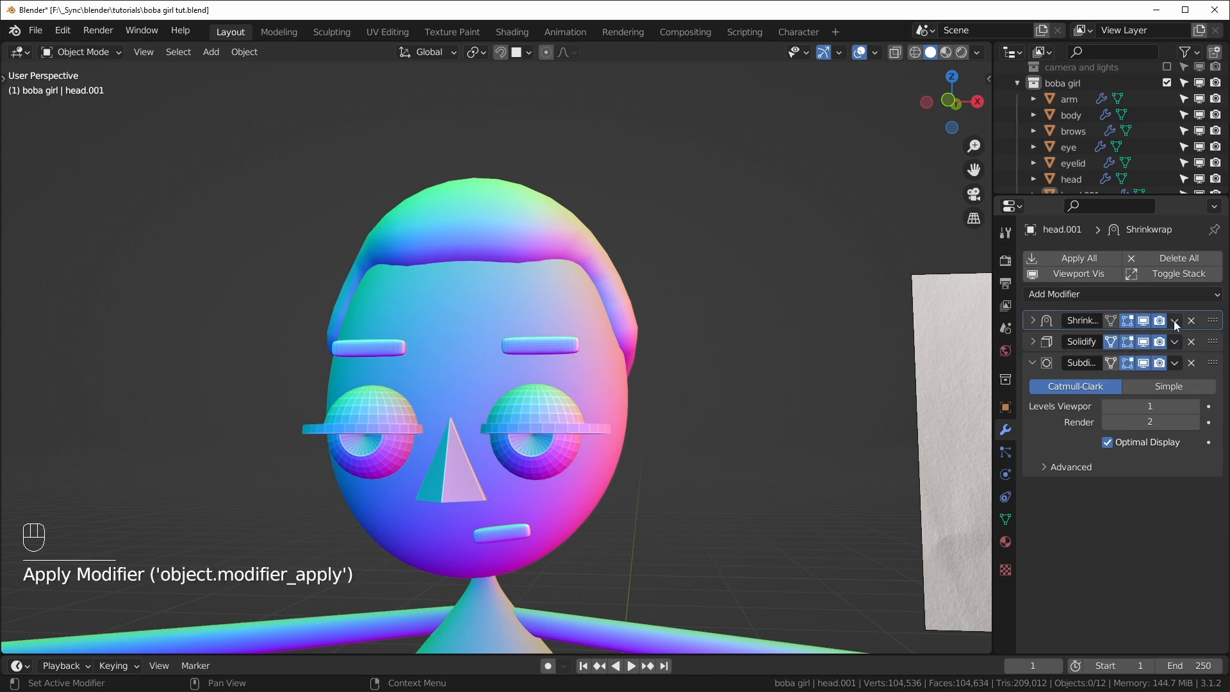
left_click(1173, 321)
left_click(1127, 340)
left_click(1173, 320)
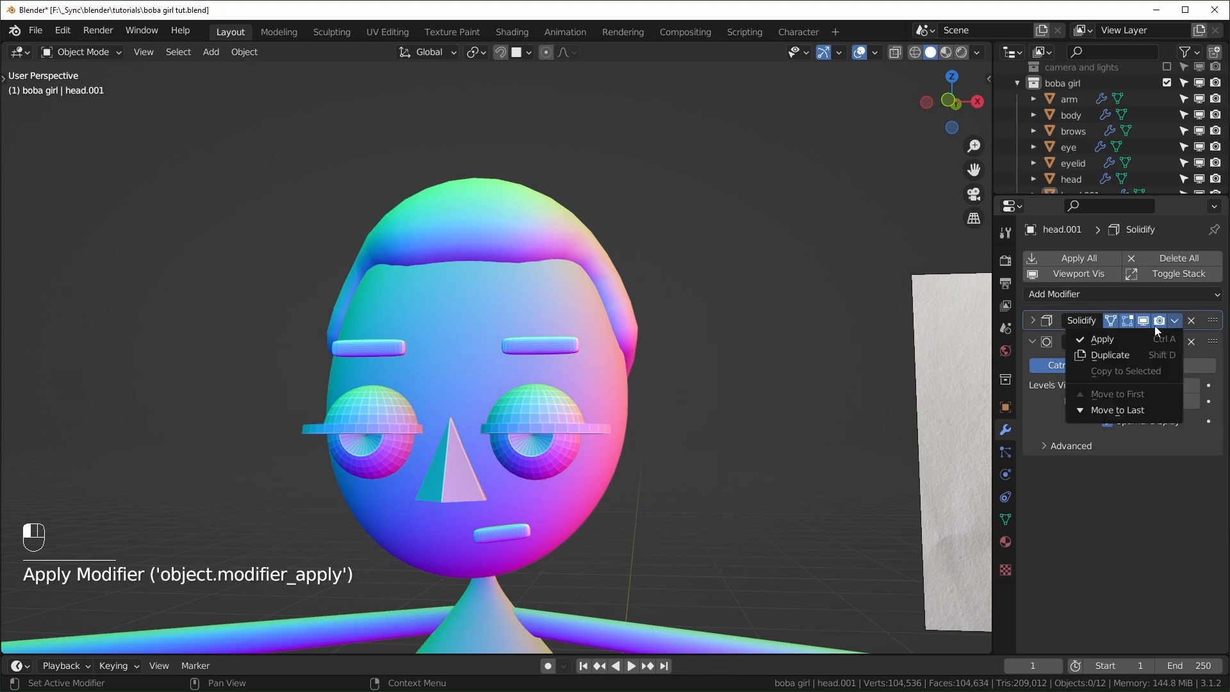
left_click(1142, 333)
- Delete the vertices of the hair cap's half on the negative X side, selecting through the mesh in front view
key("Tab")
key("alt+z")
key("KP_1")
left_click_drag(242, 112, 473, 510)
key("x")
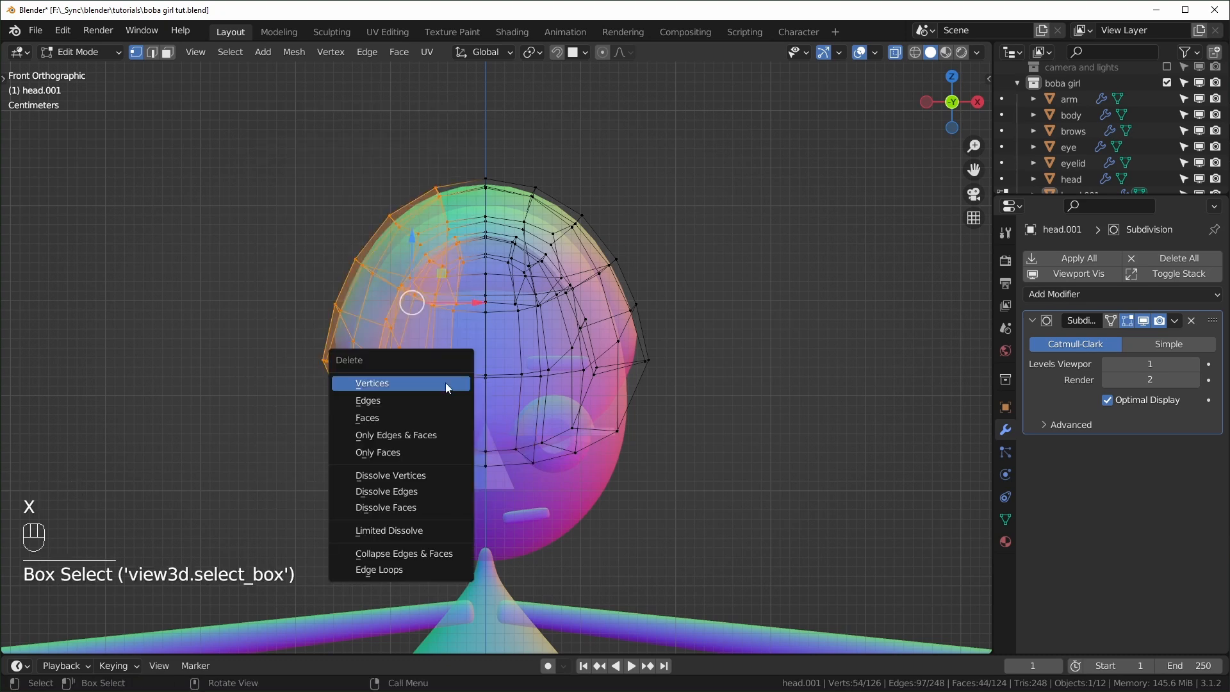
left_click(443, 386)
middle_click_drag(444, 386, 724, 442)
key("alt+z")
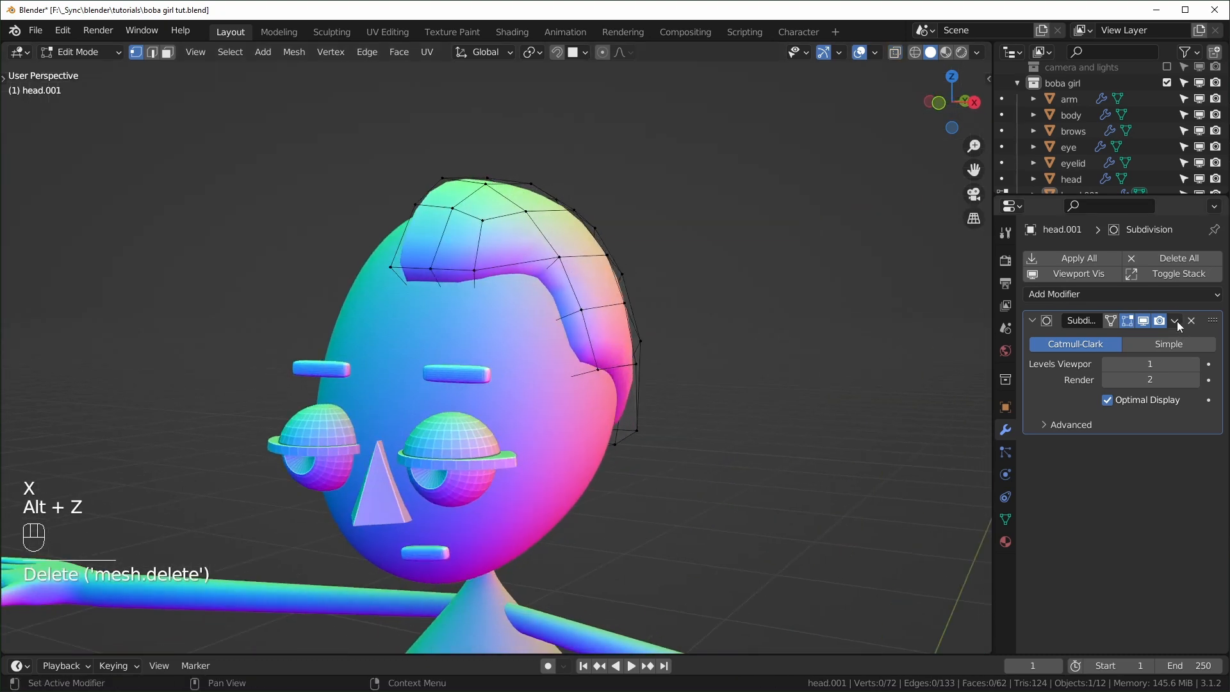
- Add a Mirror modifier on the X axis to the hair and place it above the Subdivision modifier
left_click(1169, 296)
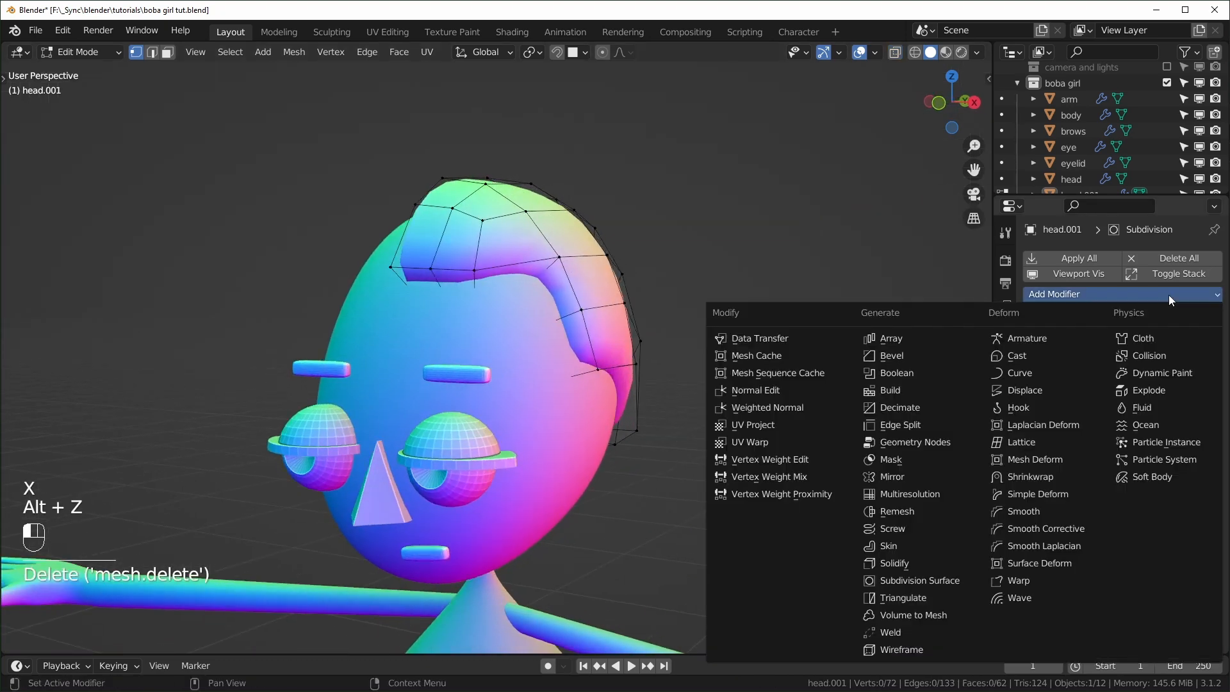
left_click(920, 479)
middle_click_drag(724, 486, 692, 460)
middle_click_drag(750, 388, 711, 381)
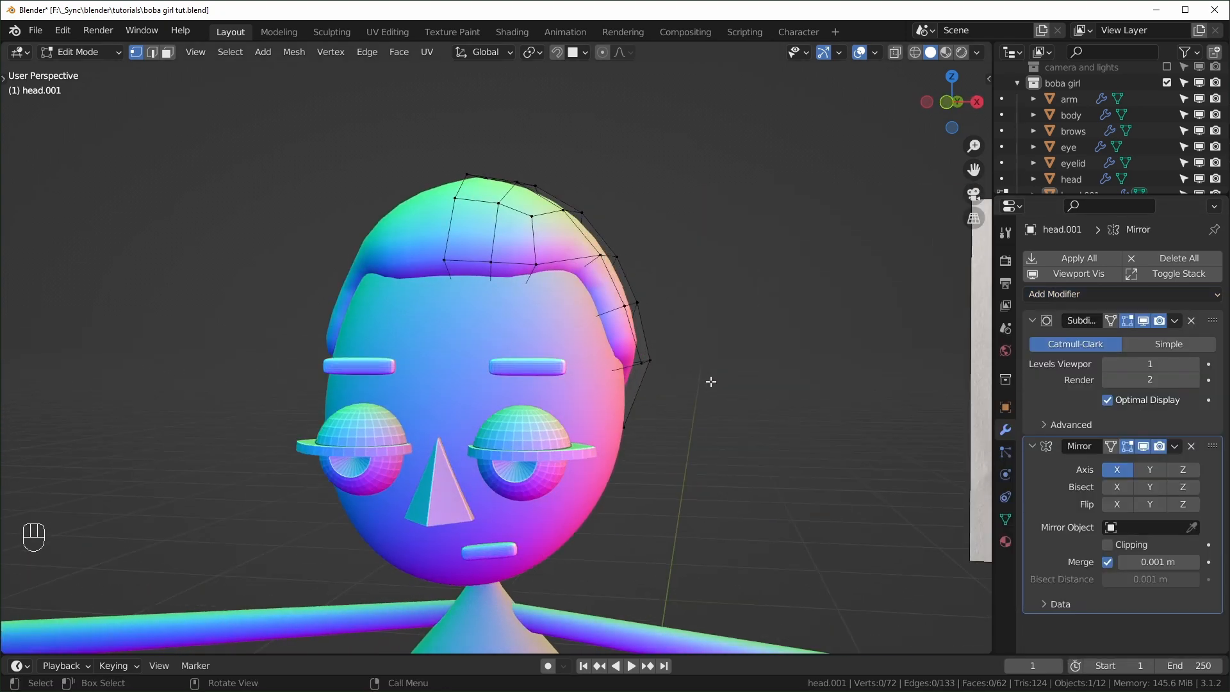
left_click_drag(1211, 447, 1210, 318)
key("KP_1")
middle_click_drag(790, 375, 664, 420, "shift")
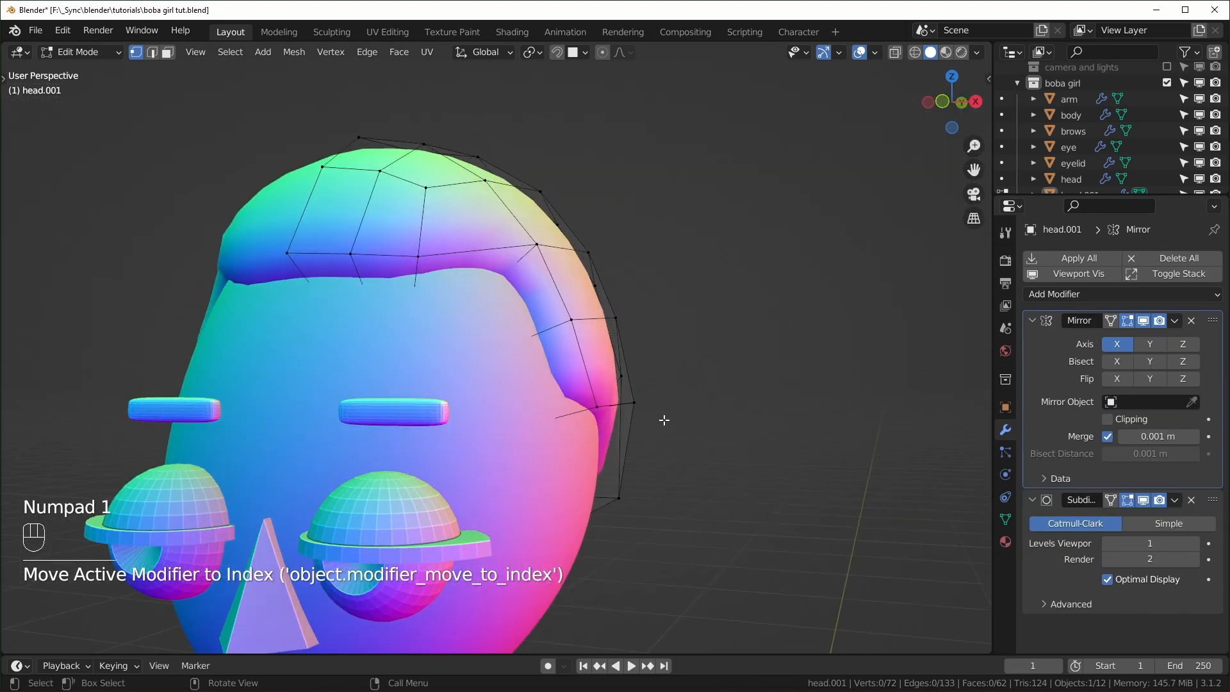
- Turn on proportional editing with Smooth falloff for the hair mesh in front view
key("KP_1")
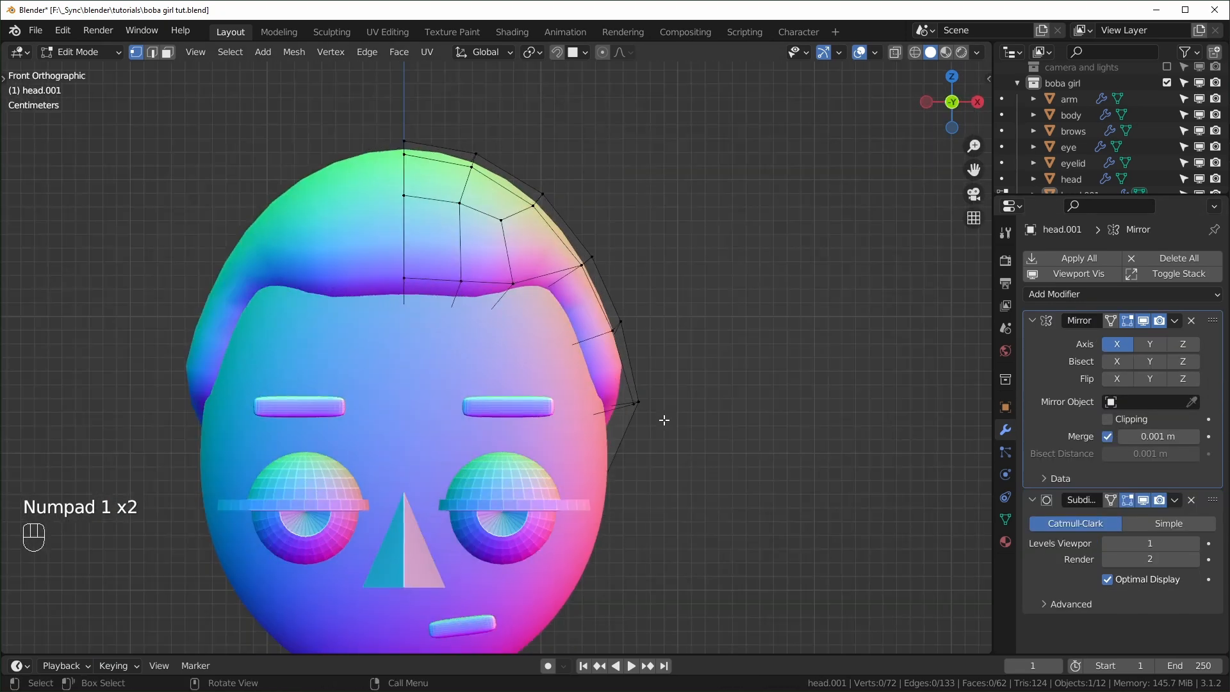
left_click(608, 53)
left_click(631, 54)
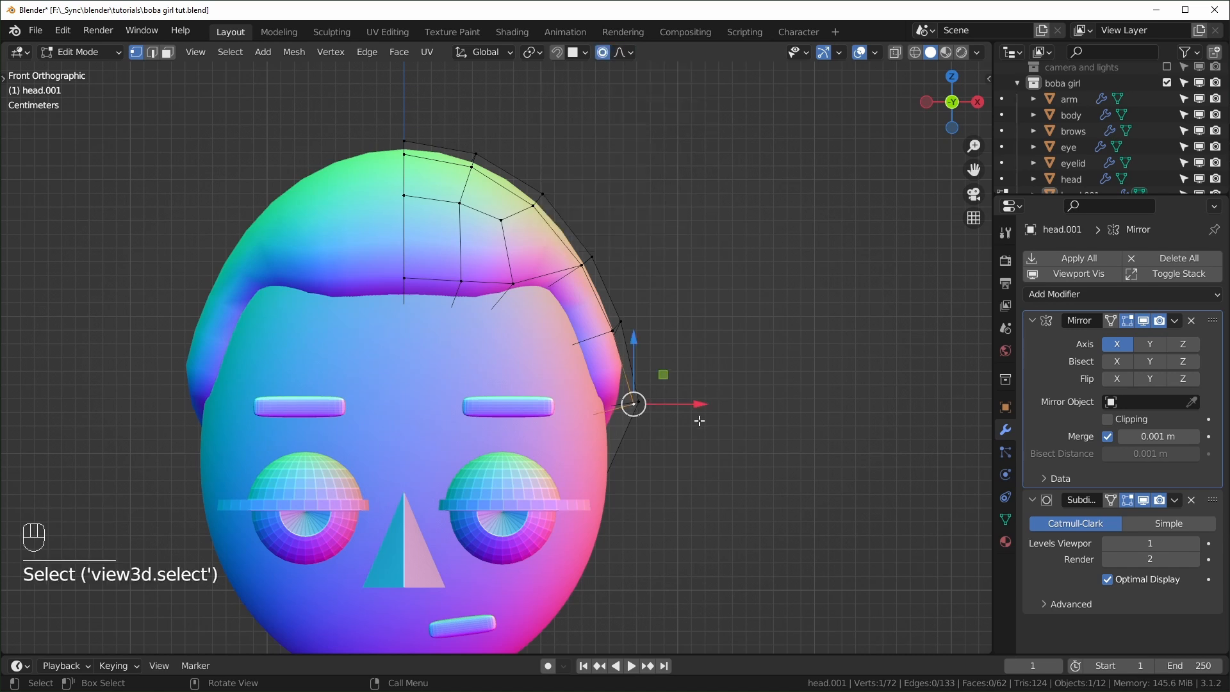
key("alt+z")
key("g")
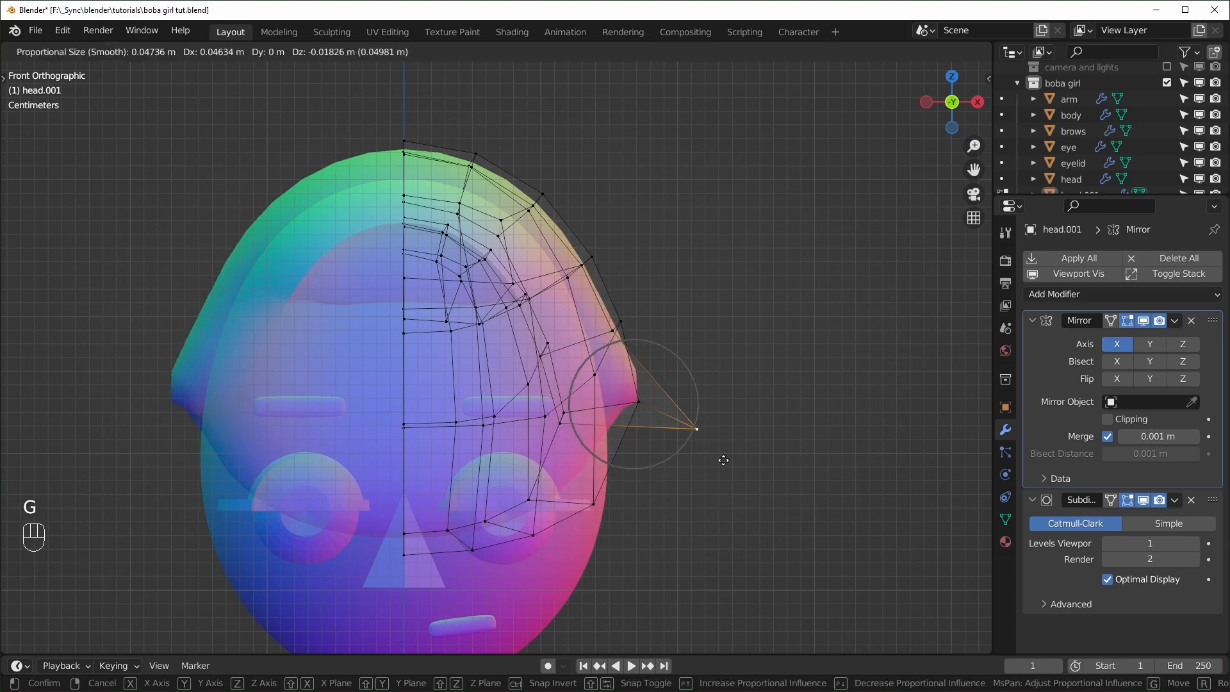
right_click(730, 453)
middle_click_drag(620, 408, 710, 468)
key("alt+z")
key("KP_1")
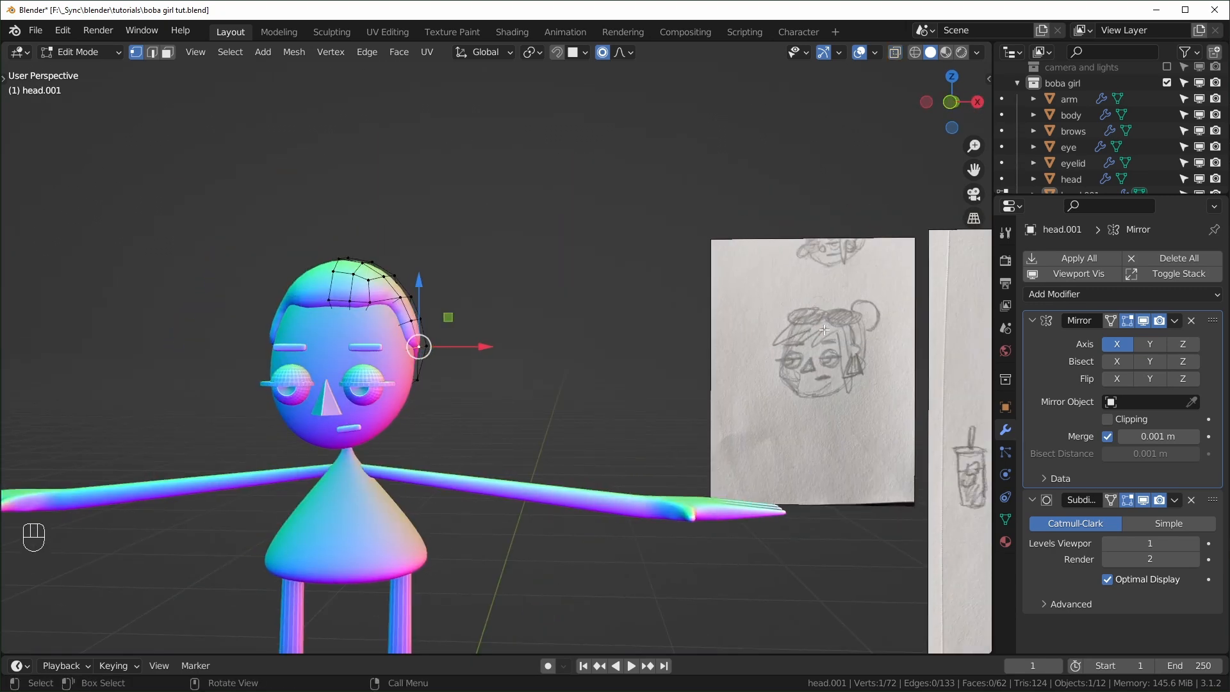
middle_click_drag(832, 389, 757, 376)
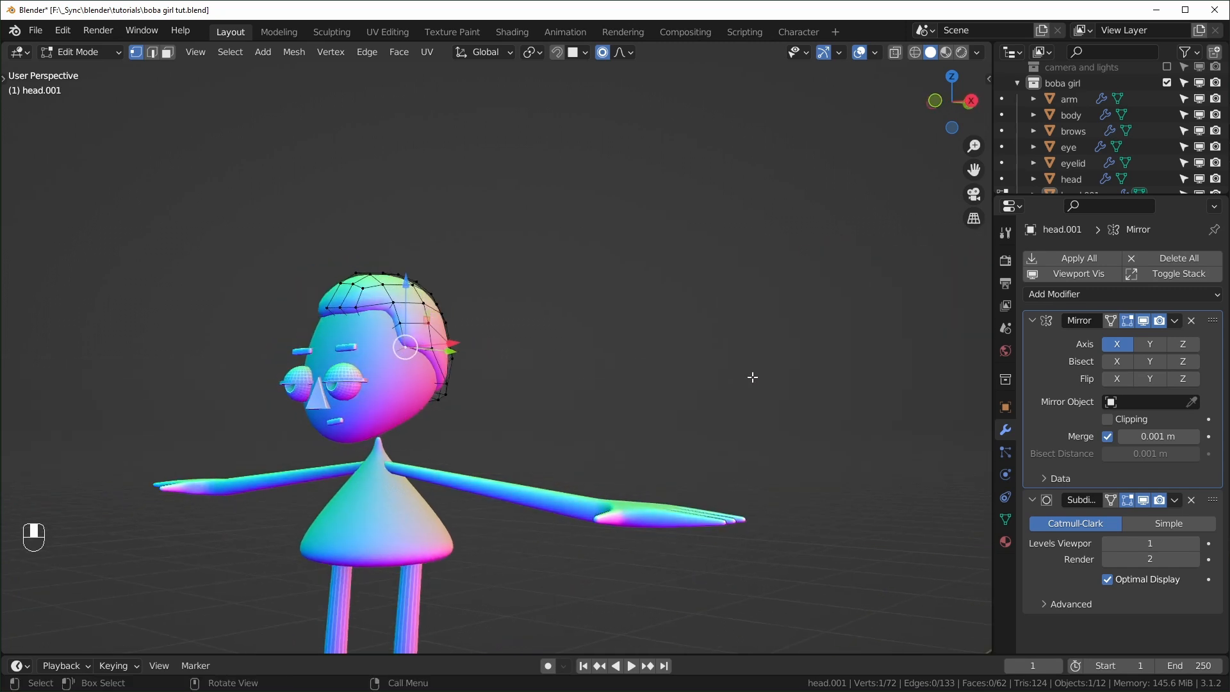
- Extrude the lower side face in front of the ear area downward into a long side strand and shift its end inward
scroll(508, 404, "up", 3)
middle_click_drag(508, 404, 499, 354)
scroll(382, 340, "up", 2)
left_click(358, 338)
key("e")
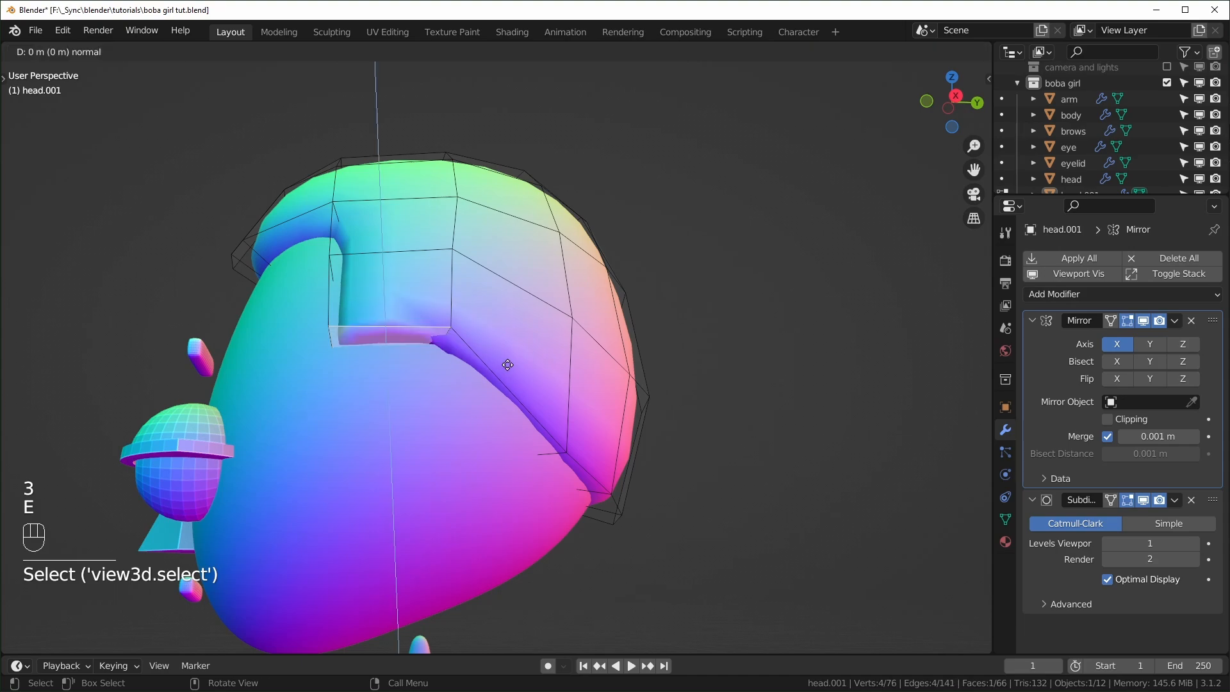
left_click(513, 598)
key("KP_1")
left_click_drag(506, 435, 458, 435)
- Select the edge near the upper corner of the hair's front side opening and shift it slightly sideways
key("2")
middle_click_drag(458, 435, 512, 352)
left_click(376, 220)
key("alt+z")
middle_click_drag(563, 312, 358, 256)
key("alt+z")
scroll(358, 256, "up", 3)
left_click_drag(410, 249, 426, 250)
- With proportional editing on, reposition the hair's side vertex in front view and lower the crown vertices about 0.019 m
scroll(412, 220, "down", 3)
key("KP_1")
middle_click_drag(453, 329, 487, 213)
left_click(487, 213)
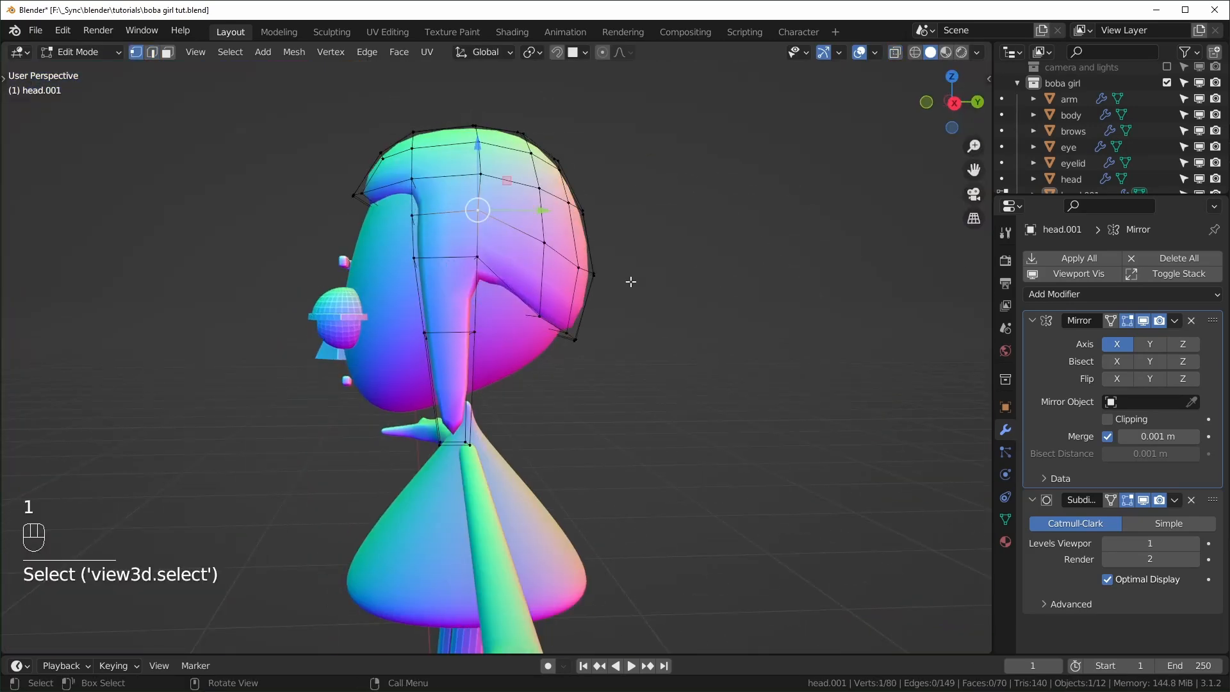
key("KP_1")
key("o")
key("g")
left_click(622, 271)
left_click_drag(338, 110, 423, 152)
left_click_drag(405, 89, 406, 106)
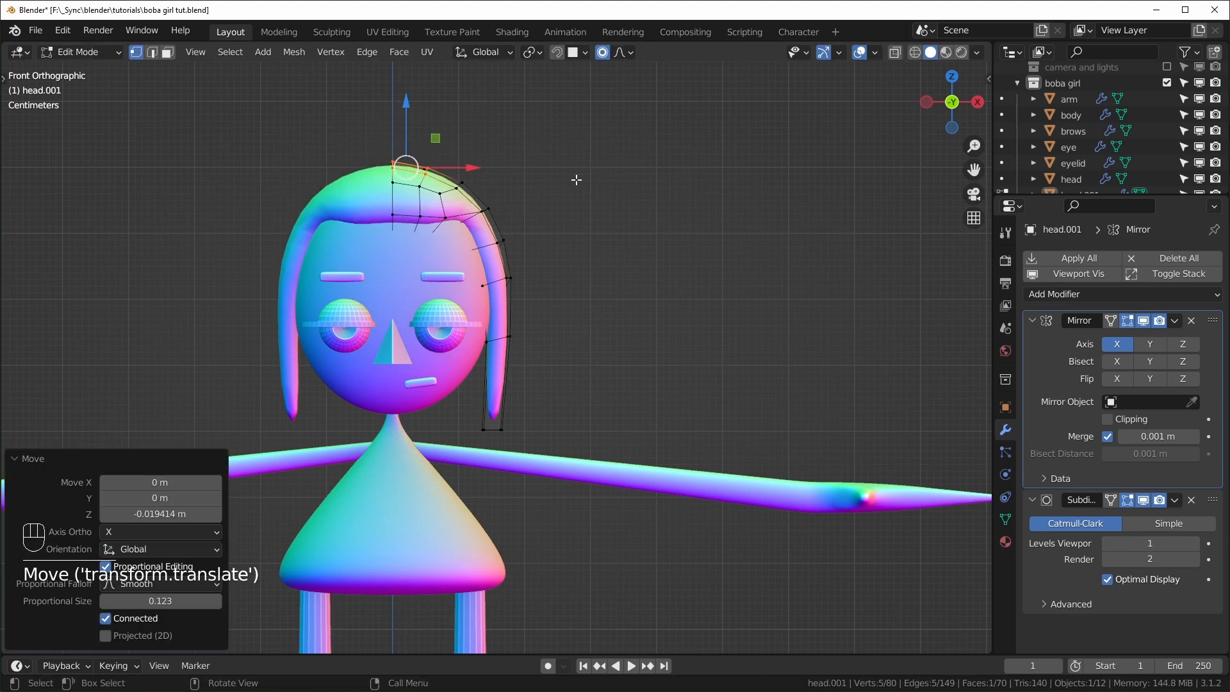
- Pull the hair's upper back vertex about 0.034 m backward and 0.009 m up with proportional editing in side view
key("KP_3")
left_click_drag(471, 255, 514, 215)
middle_click_drag(513, 216, 576, 244)
key("KP_3")
key("g")
scroll(624, 265, "down", 1)
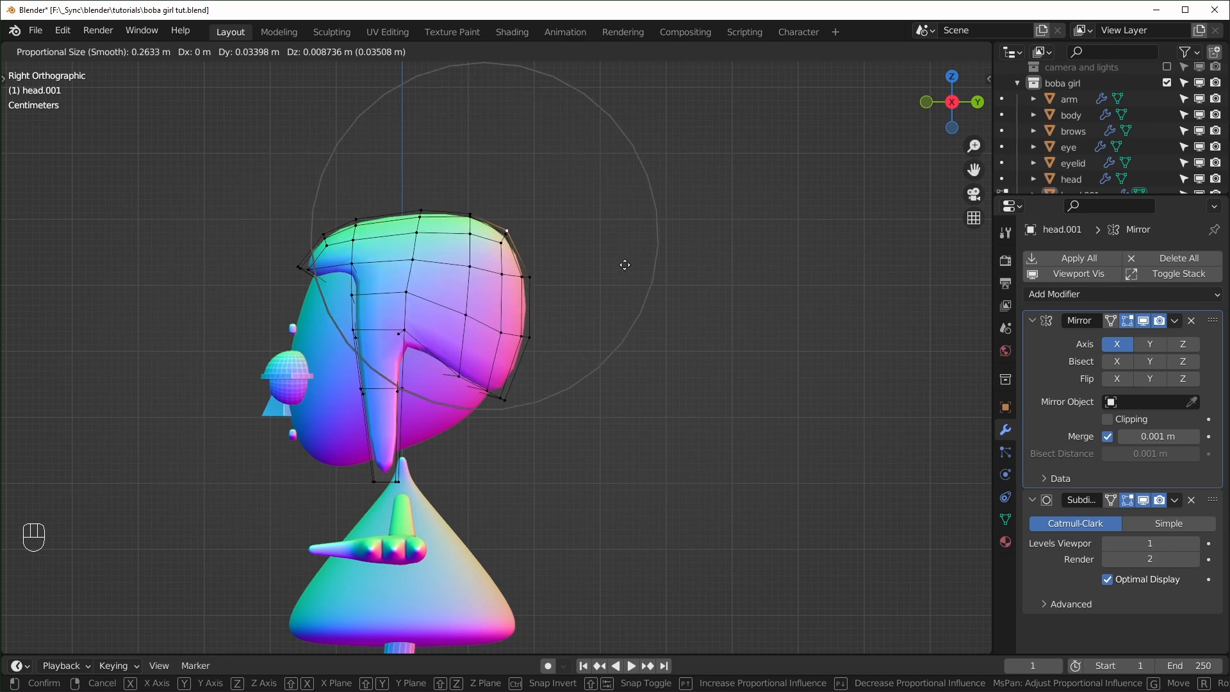
left_click(626, 263)
- Select the inner edges under the hair's front rim and slide them along the mesh with proportional editing off
middle_click_drag(626, 263, 351, 282)
middle_click_drag(363, 346, 384, 301)
scroll(384, 301, "up", 3)
key("alt+z")
key("2")
left_click(393, 294, "shift")
left_click(427, 292, "shift")
middle_click_drag(487, 307, 451, 365)
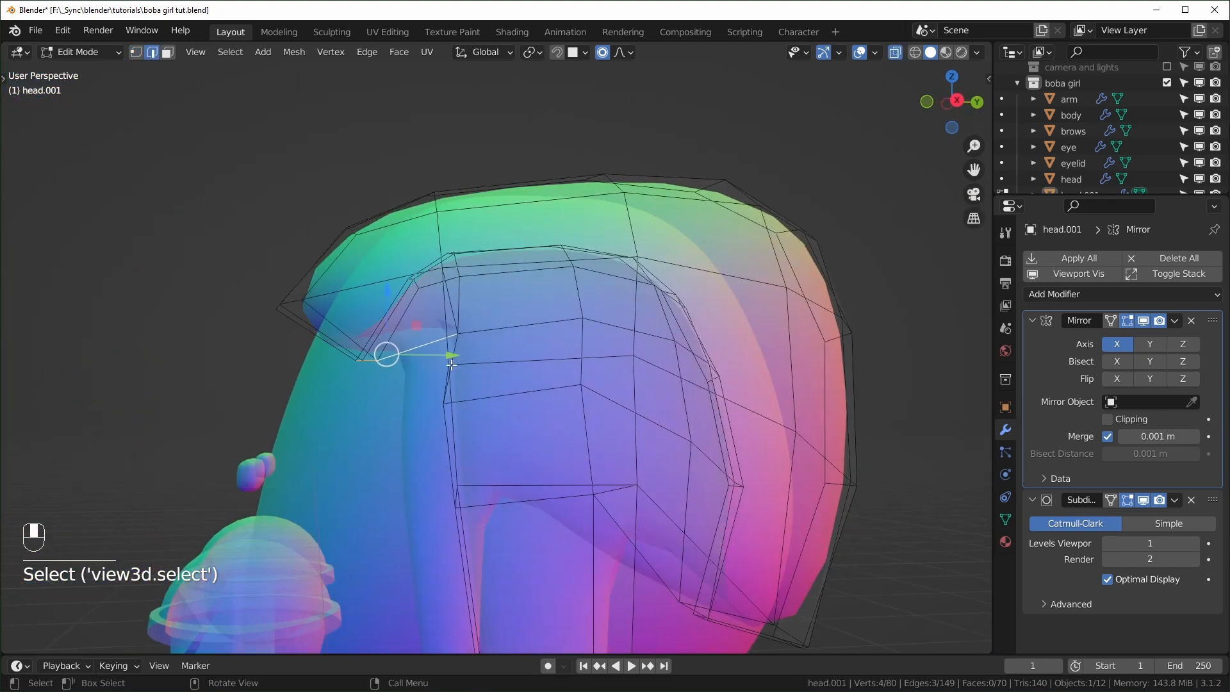
key("g")
key("g")
right_click(515, 390)
key("o")
key("g")
key("g")
- Extrude the central face under the front hairline down to the eyes as a fringe strand, with Mirror clipping enabled
left_click(488, 299)
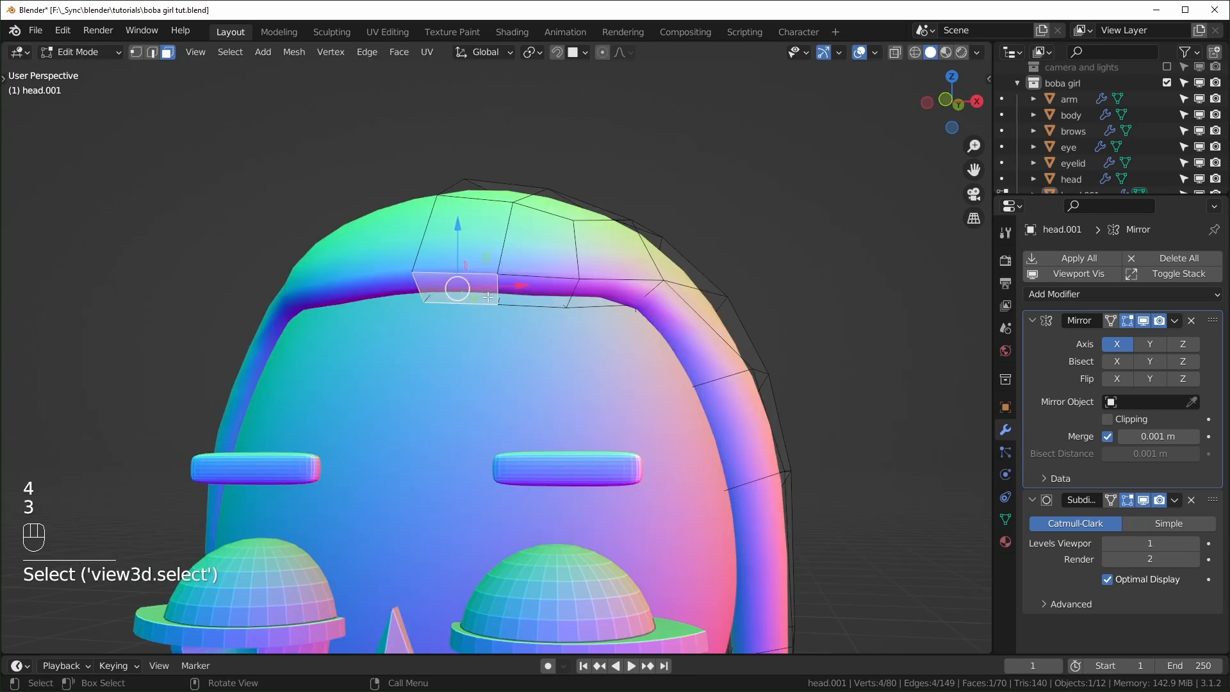
middle_click_drag(488, 299, 518, 337)
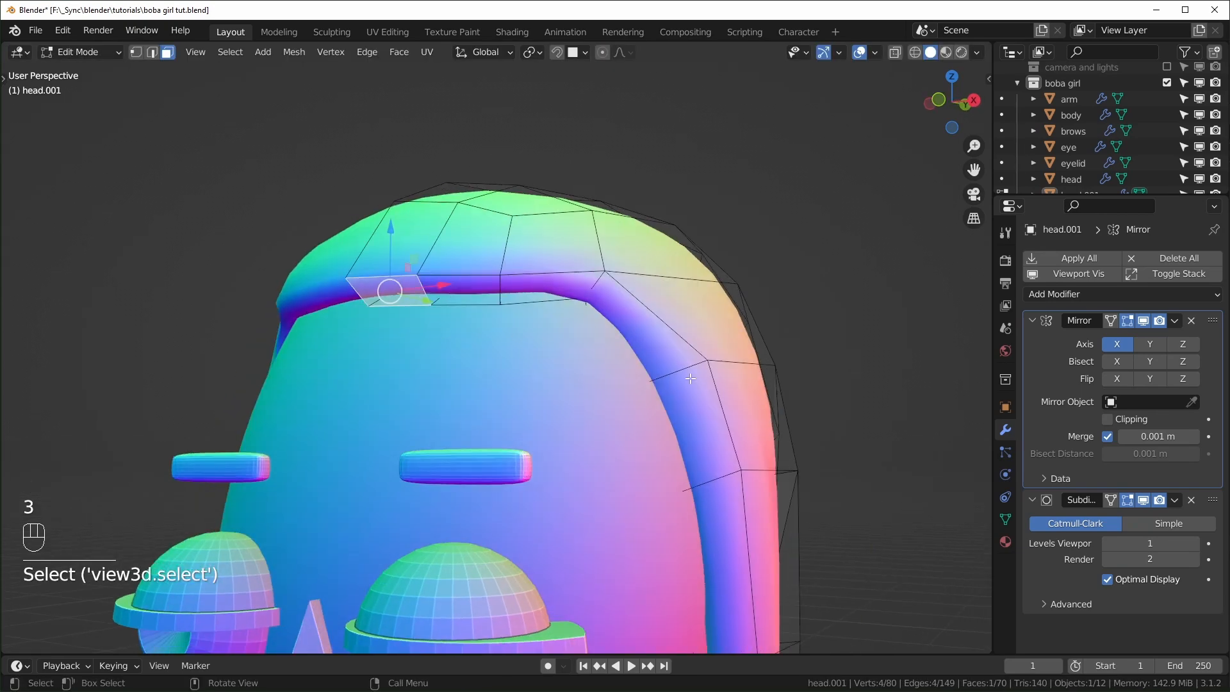
middle_click_drag(471, 375, 394, 410)
middle_click_drag(394, 410, 615, 367, "shift")
key("e")
left_click(435, 541)
- Extrude the two faces beside the central fringe strand downward into another strand and adjust the position of its end
middle_click_drag(516, 388, 593, 380)
left_click(726, 294)
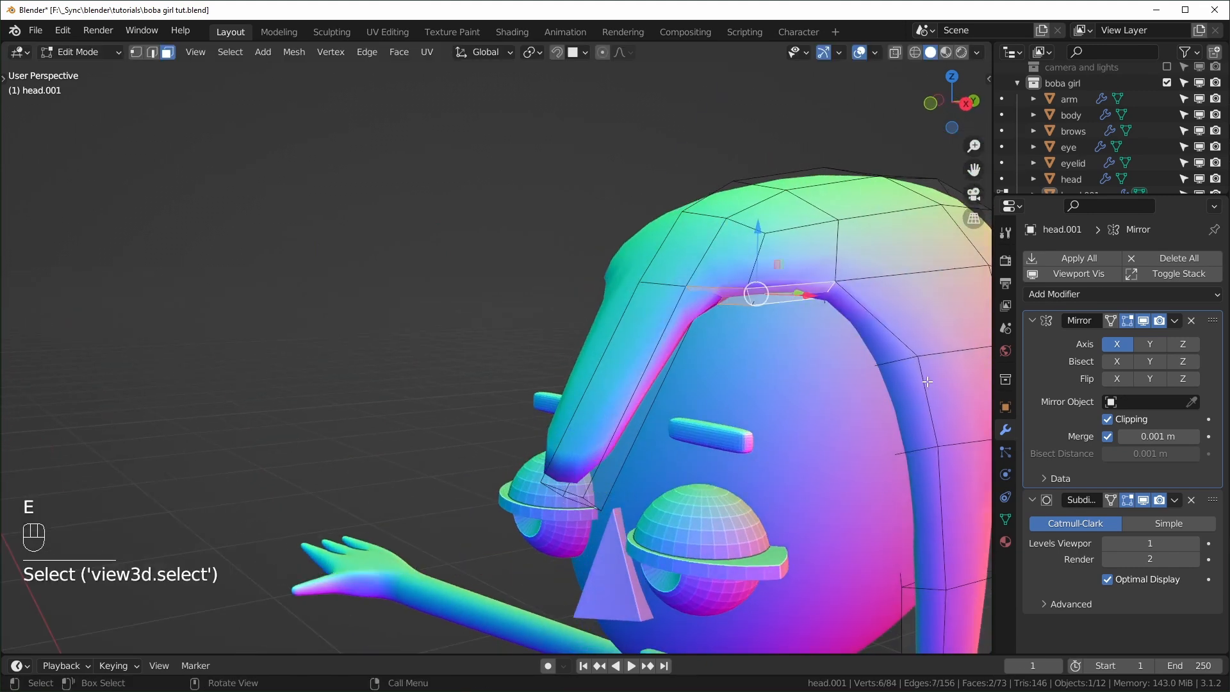
middle_click_drag(888, 393, 722, 398)
key("e")
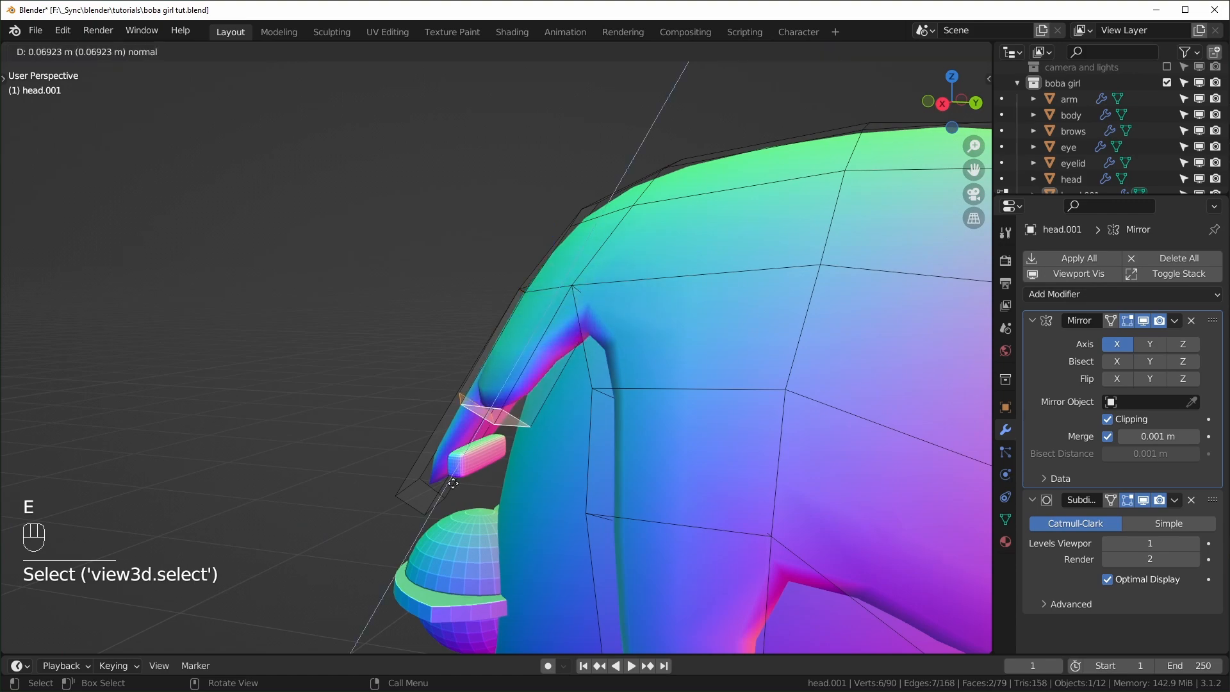
left_click(419, 560)
left_click_drag(434, 502, 423, 512)
- Select an edge at the fringe strand's tip, shift it slightly sideways and rotate it
middle_click_drag(423, 448, 595, 429)
middle_click_drag(448, 423, 551, 359)
key("3")
key("2")
left_click(498, 387)
left_click_drag(540, 391, 552, 390)
key("r")
left_click(692, 397)
middle_click_drag(692, 398, 550, 410)
- Flatten the selected tip edge with a Z scale of 0, slide a tip vertex along its edge and nudge the tip
key("s")
key("z")
key("KP_0")
key("KP_Enter")
key("g")
key("g")
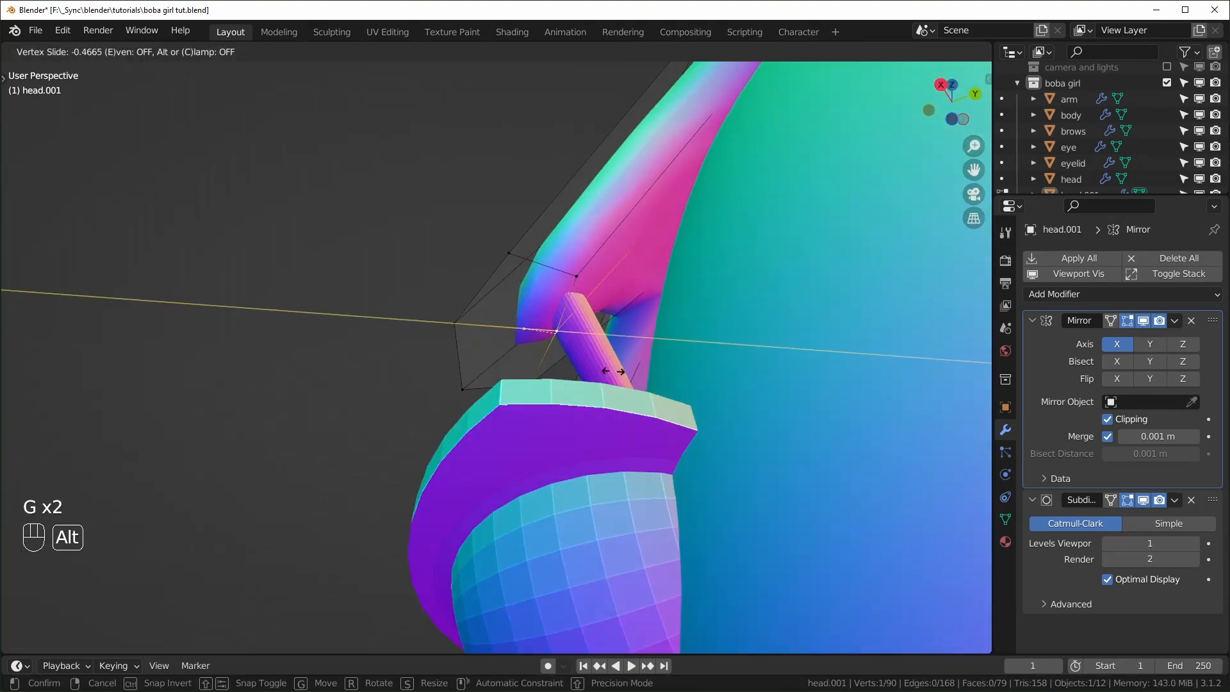
key("2")
left_click_drag(581, 397, 591, 397)
scroll(674, 395, "down", 6)
- Rotate and move the selected end of the fringe strand in side view to follow the face
middle_click_drag(674, 395, 550, 346)
key("KP_3")
key("r")
key("g")
left_click(435, 359)
- Select the fringe tip vertices through the mesh and move them about 0.033 m down and 0.008 m backward
key("1")
left_click_drag(431, 343, 448, 320)
middle_click_drag(448, 385, 583, 408)
key("KP_3")
key("alt+z")
key("alt+z")
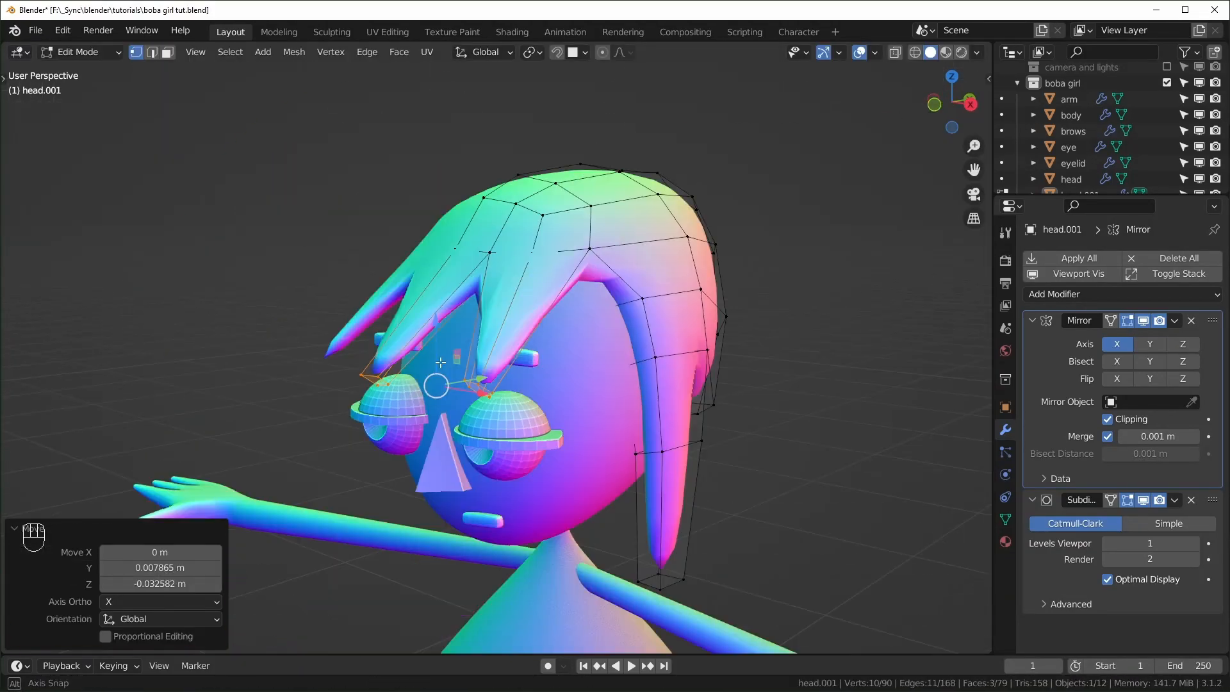
- Select the fringe vertices through the mesh in side view and move them slightly upward
key("KP_3")
key("alt+z")
left_click_drag(577, 183, 629, 211)
middle_click_drag(629, 210, 659, 315)
key("alt+z")
left_click(417, 260)
left_click_drag(417, 208, 418, 201)
- Try to slide a fringe vertex along its adjoining edges and undo the last edits
left_click(472, 211)
key("g")
key("g")
key("g")
key("g")
middle_click_drag(480, 224, 358, 256)
key("alt+z")
key("alt+z")
key("alt+z")
key("alt+z")
key("ctrl+z")
key("ctrl+z")
key("ctrl+z")
- Select a single edge of the hair and reposition it in side view
scroll(577, 288, "down", 2)
key("2")
key("alt+z")
key("alt+z")
left_click(592, 288)
key("KP_3")
key("g")
left_click(604, 333)
- Select a neighbouring hair edge and slide it along the mesh surface
middle_click_drag(603, 333, 694, 320)
left_click(590, 329)
key("g")
key("g")
left_click(598, 339)
- Select another edge on the hair's rim and reposition it in front view
scroll(602, 346, "up", 3)
key("alt+z")
key("alt+z")
left_click(549, 333)
key("KP_1")
key("g")
left_click(618, 336)
- Slide the rim edge between the side strand and the back hair, ending with a factor of about 0.31
middle_click_drag(618, 336, 461, 320)
key("g")
key("g")
left_click(599, 310)
middle_click_drag(599, 311, 769, 416)
key("KP_1")
key("g")
left_click(801, 325)
scroll(589, 312, "down", 2)
middle_click_drag(800, 432, 694, 366, "shift")
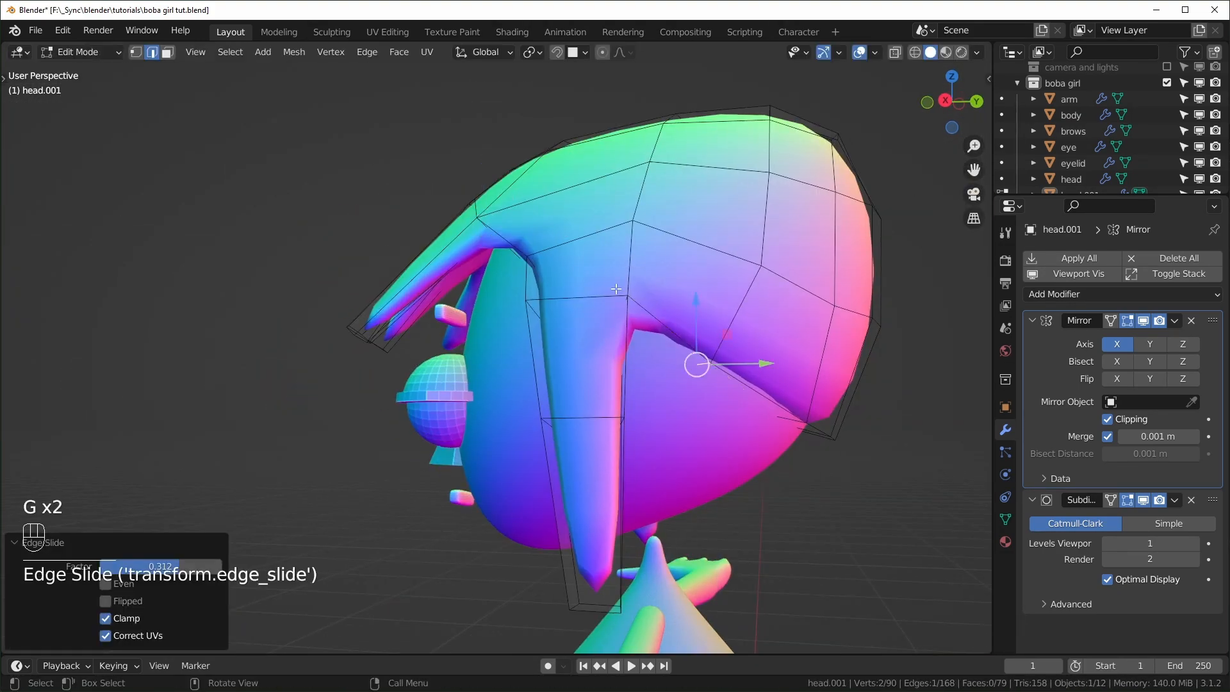
- Select vertices near the top of the side strand and move them to refine the hair's lower rim
key("alt+z")
key("1")
key("alt+z")
left_click_drag(607, 280, 642, 311)
left_click_drag(659, 267, 678, 263)
left_click_drag(679, 343, 723, 384)
key("g")
middle_click_drag(679, 378, 726, 385)
- Select the side strand vertices through the mesh in side view and shift them to adjust the strand
key("KP_3")
key("alt+z")
left_click_drag(531, 599, 682, 320)
key("alt+z")
left_click_drag(673, 400, 734, 403)
key("alt+z")
key("alt+z")
left_click_drag(768, 391, 744, 393)
- Select a single hair rim vertex and slide it along its edge
scroll(741, 466, "down", 5)
middle_click_drag(787, 435, 609, 474)
scroll(609, 474, "up", 6)
left_click(645, 258)
key("g")
key("g")
key("g")
key("g")
- Move the corner vertex where the side strand meets the rim about 0.007 m along X
middle_click_drag(729, 279, 416, 263)
scroll(682, 226, "up", 2)
left_click(517, 280)
key("g")
left_click(490, 271)
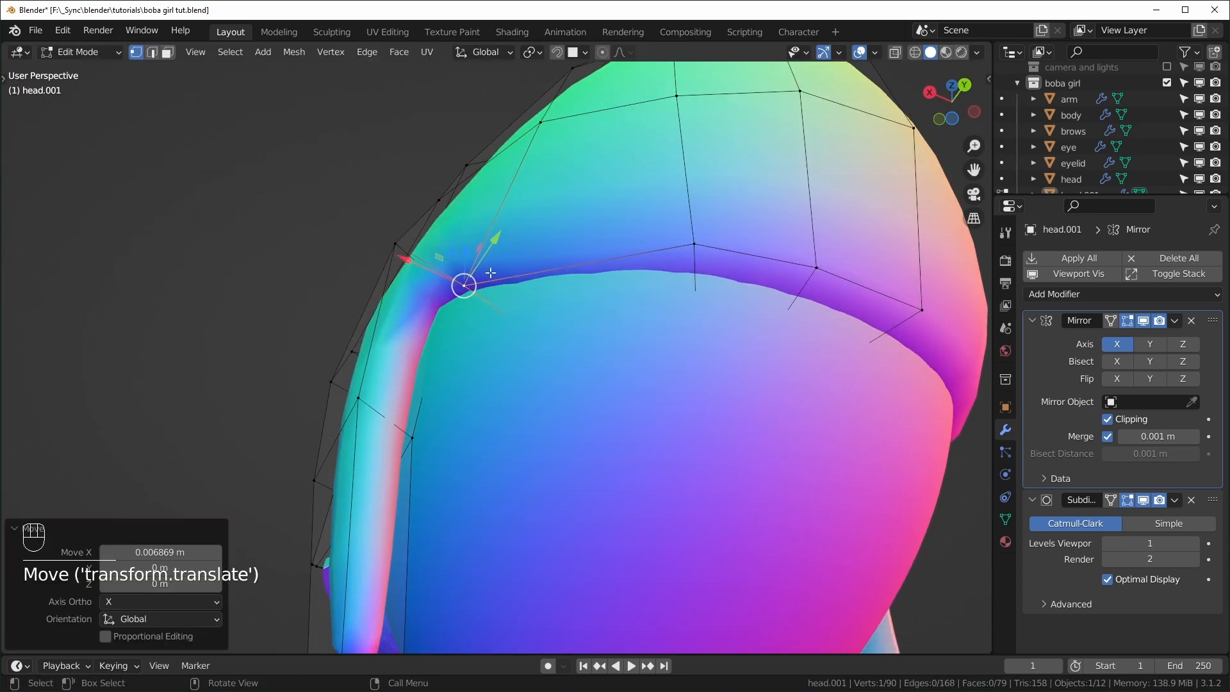
- Add a centred loop cut across each of two fringe strands
scroll(496, 319, "down", 3)
middle_click_drag(497, 319, 660, 327)
key("ctrl+r")
double_click(618, 480)
key("ctrl+r")
double_click(508, 458)
- Select the new fringe loops through the mesh in side view and move them slightly up to curve the strands
key("KP_3")
key("alt+z")
left_click_drag(472, 460, 473, 460)
key("alt+z")
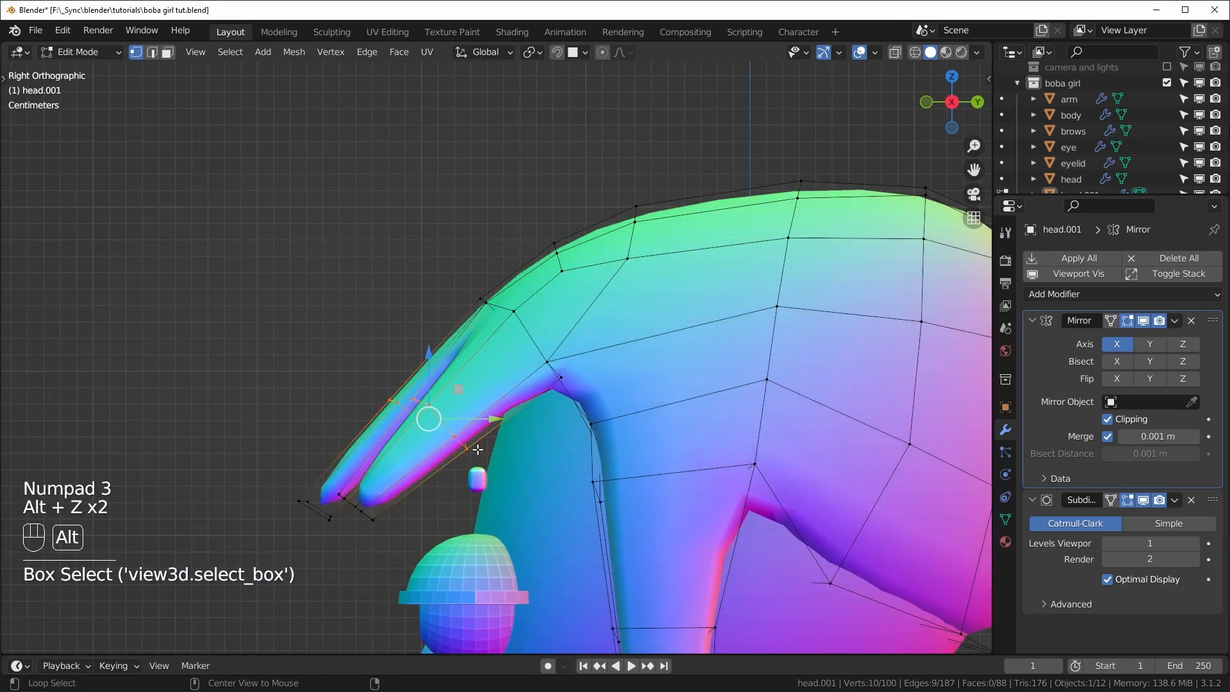
left_click_drag(458, 390, 453, 382)
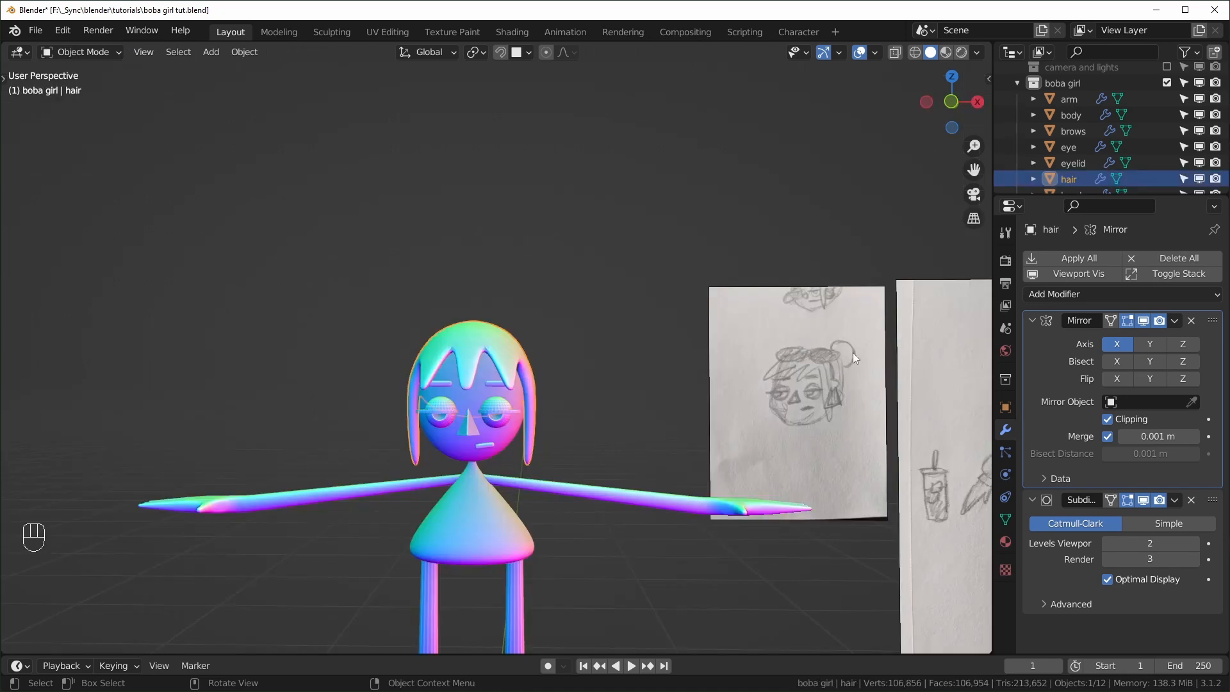
- Add a cube at the world origin, scale it down to about a tenth and apply its scale
middle_click_drag(524, 418, 423, 565)
left_click(423, 565)
key("shift+a")
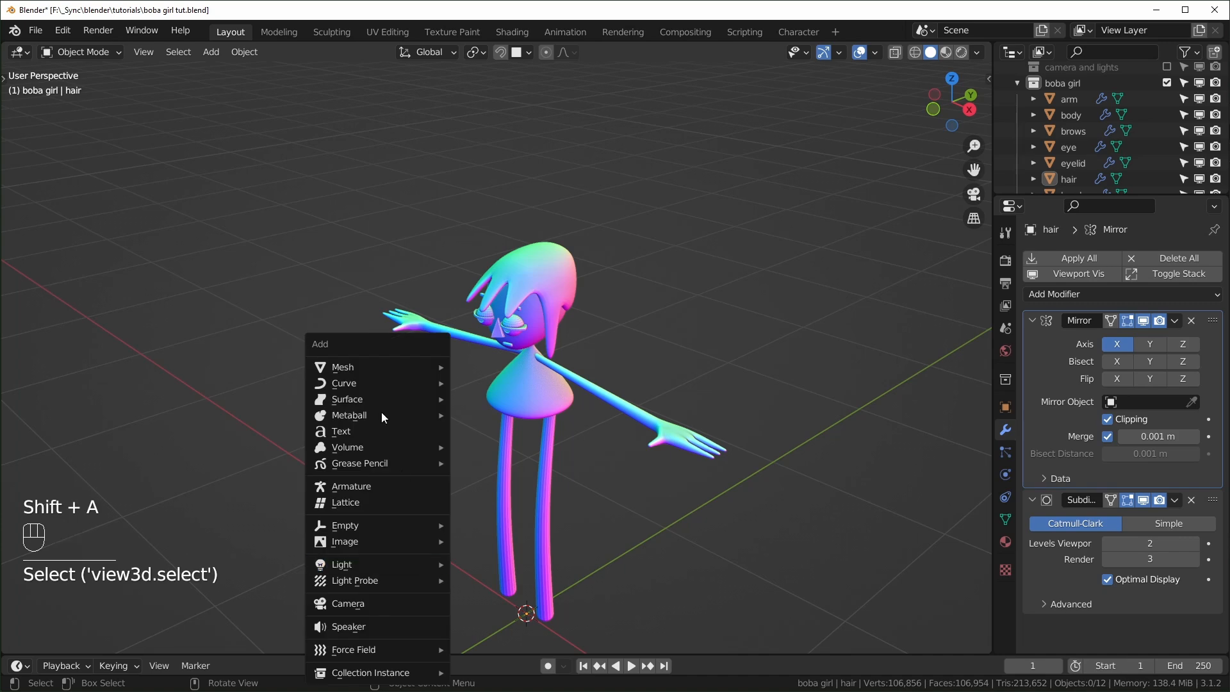
mouse_move(367, 363)
left_click(493, 53)
key("s")
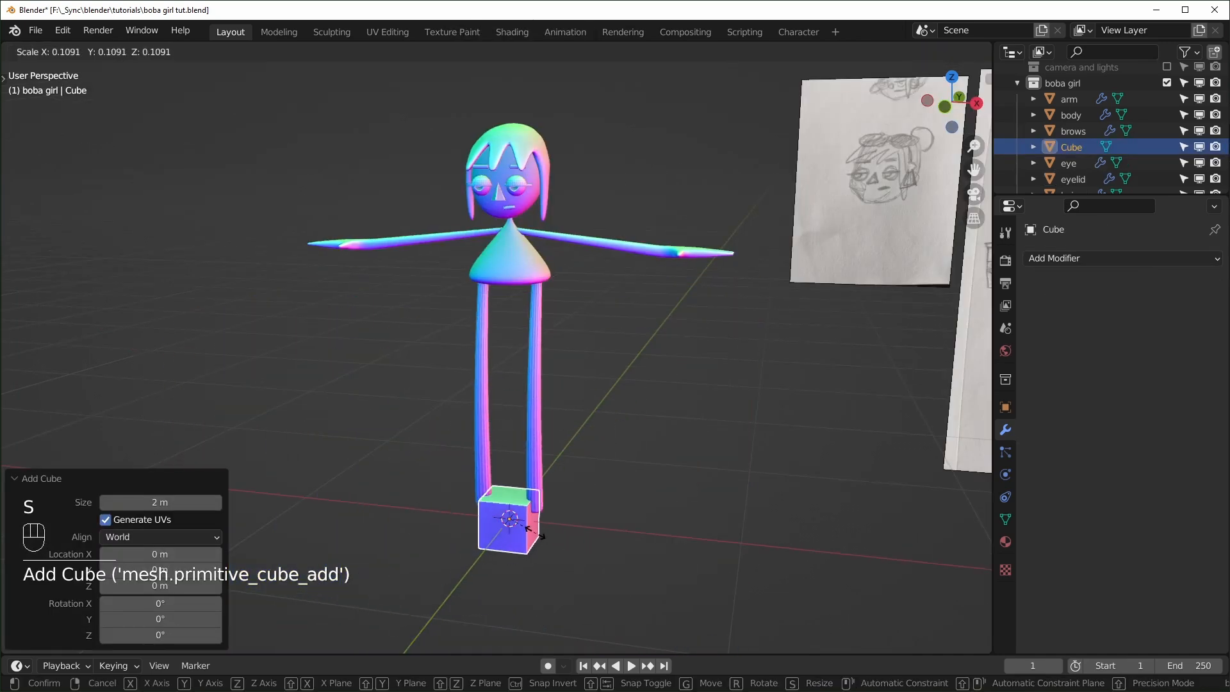
left_click(537, 521)
key("s")
- Move the cube up behind the head and add a Subdivision modifier with viewport and render levels of 3
key("KP_3")
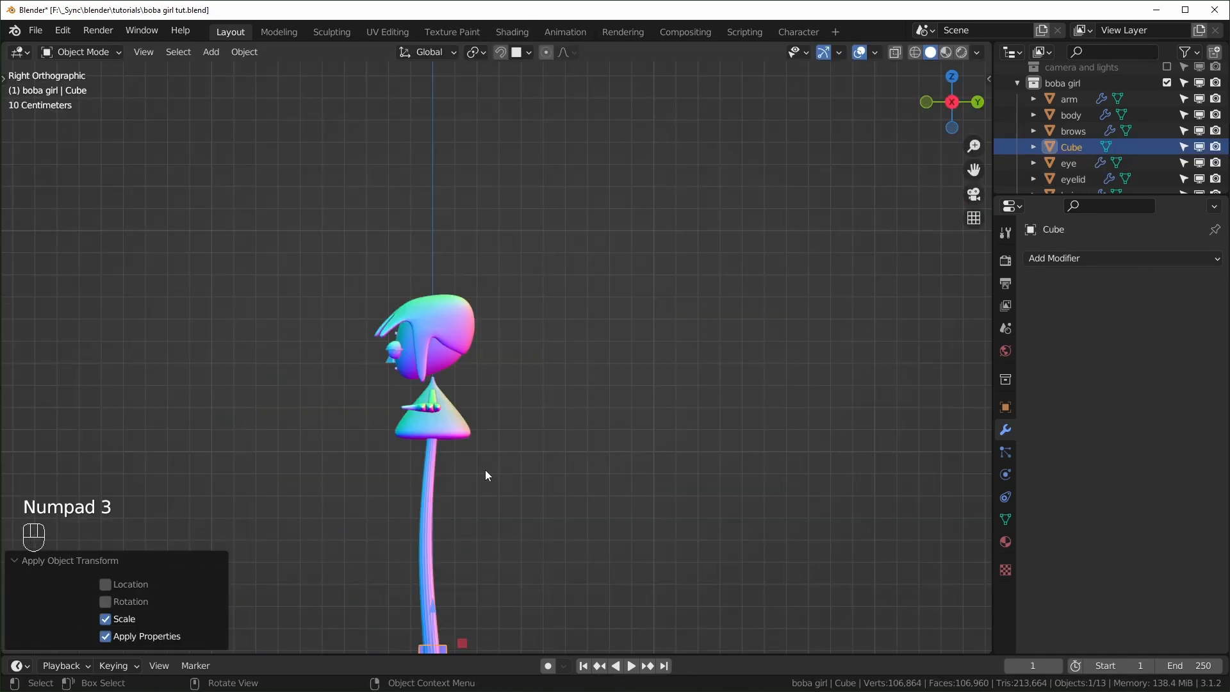
key("g")
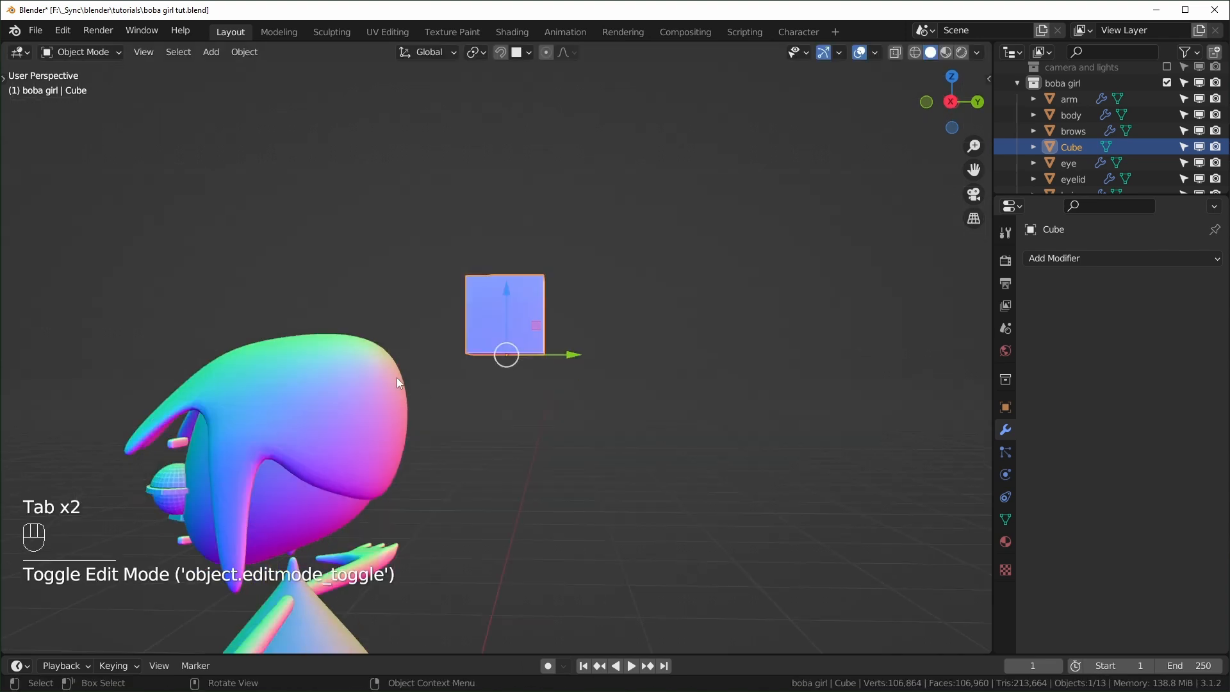
middle_click_drag(397, 377, 579, 358)
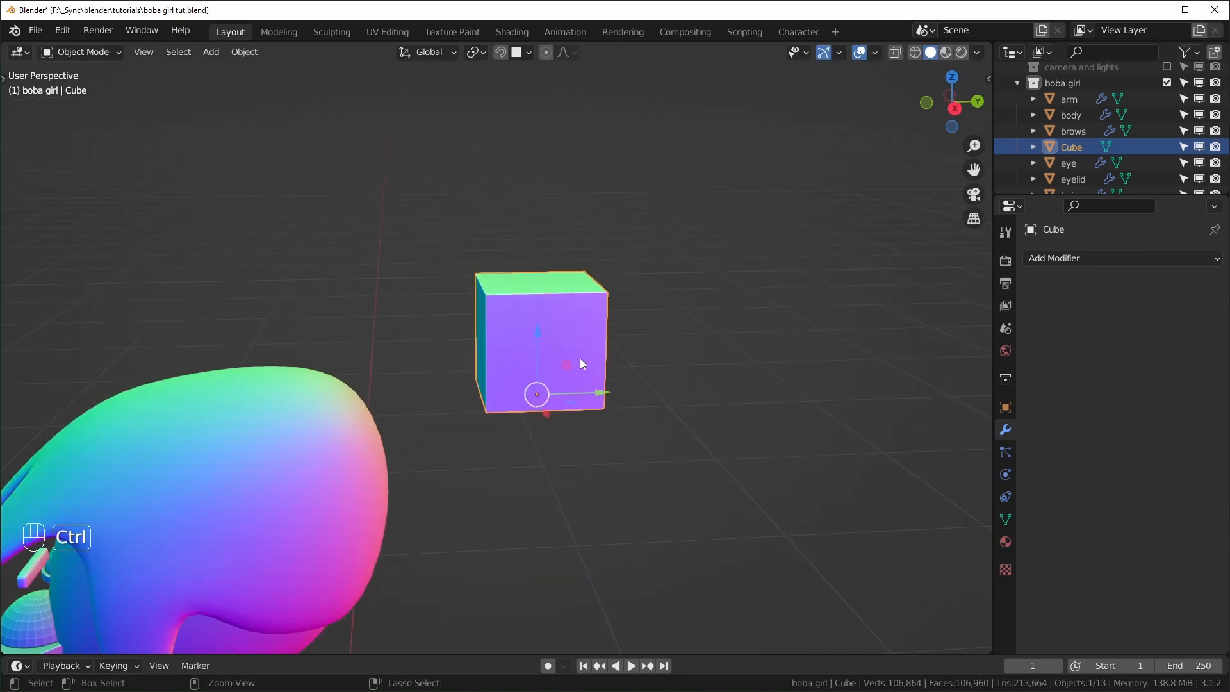
key("ctrl+3")
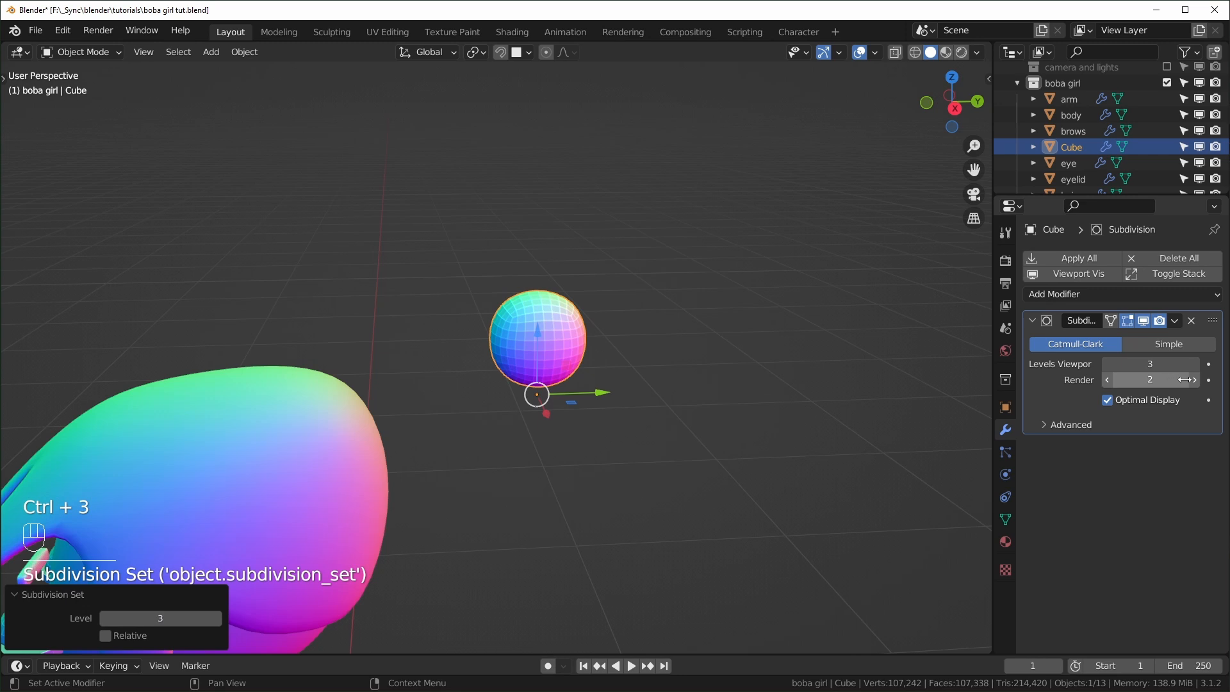
- Subdivide the whole cube with one cut and round it using To Sphere with a factor of 1
key("Tab")
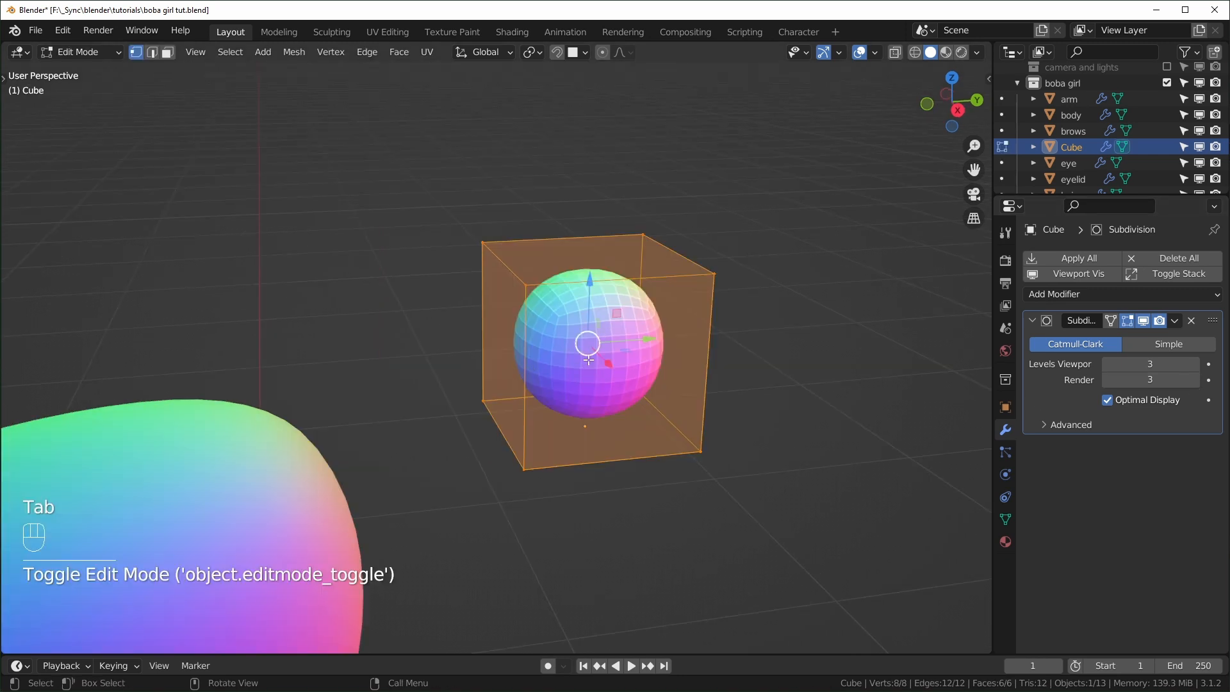
right_click(588, 360)
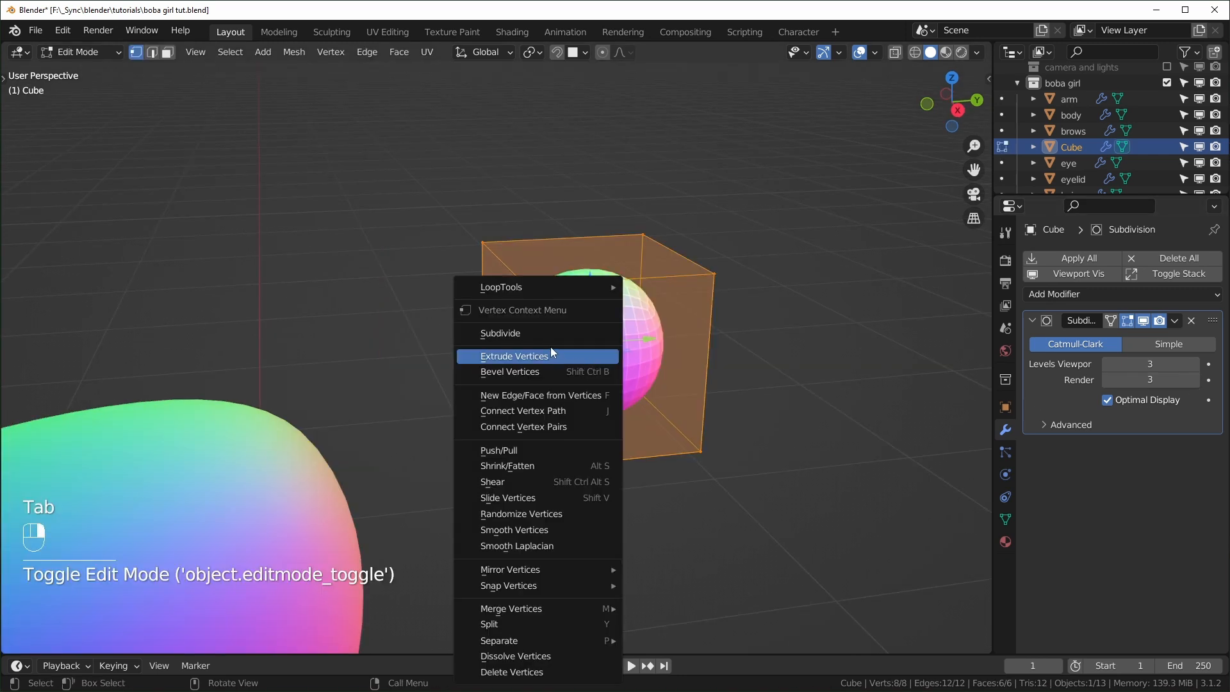
left_click(551, 333)
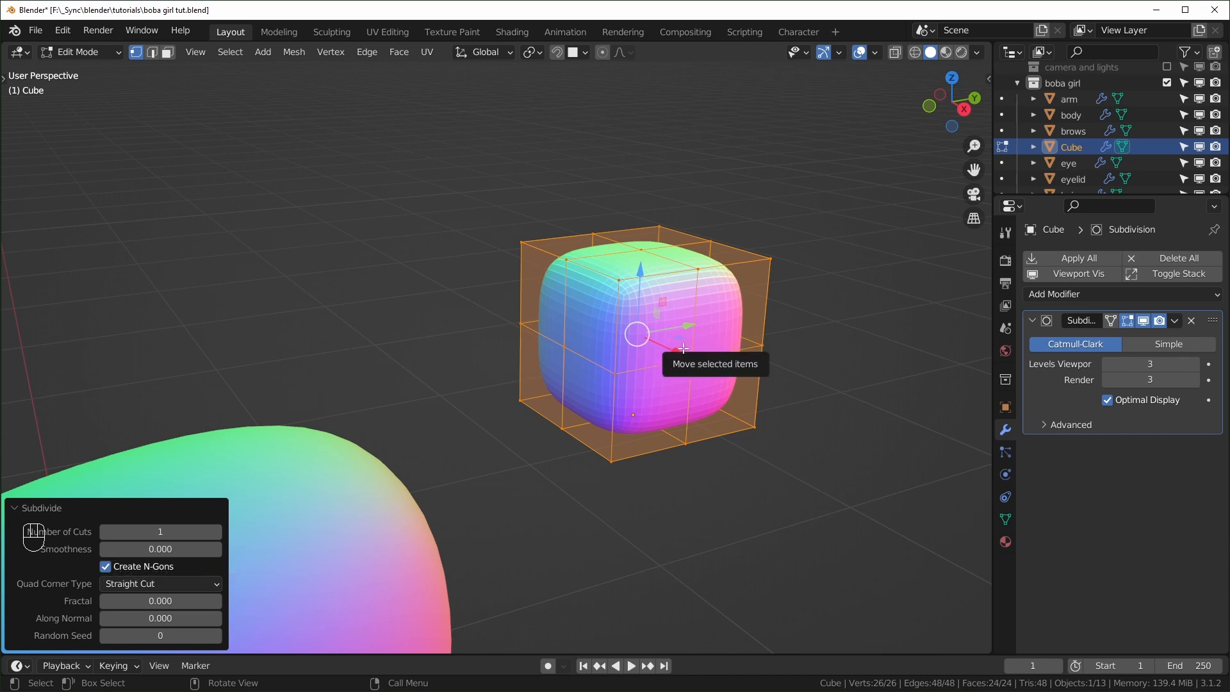
key("F3")
type("to sphere")
key("Return")
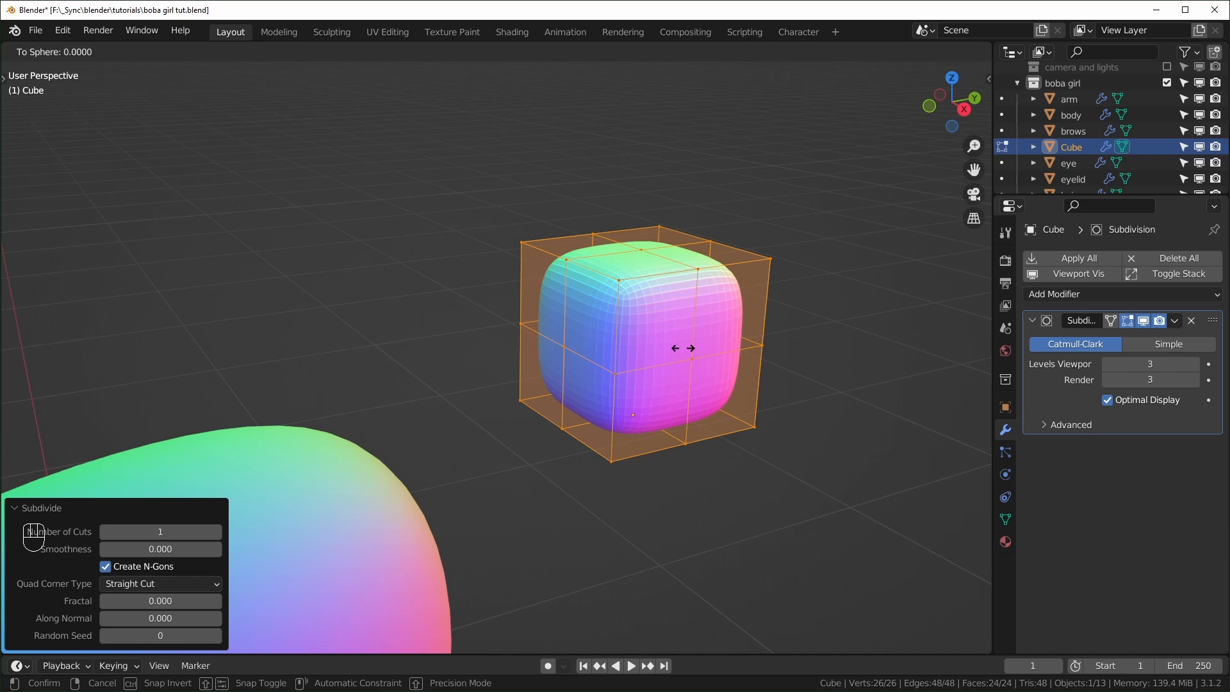
left_click(490, 480)
middle_click_drag(837, 308, 663, 303)
middle_click_drag(506, 355, 574, 356)
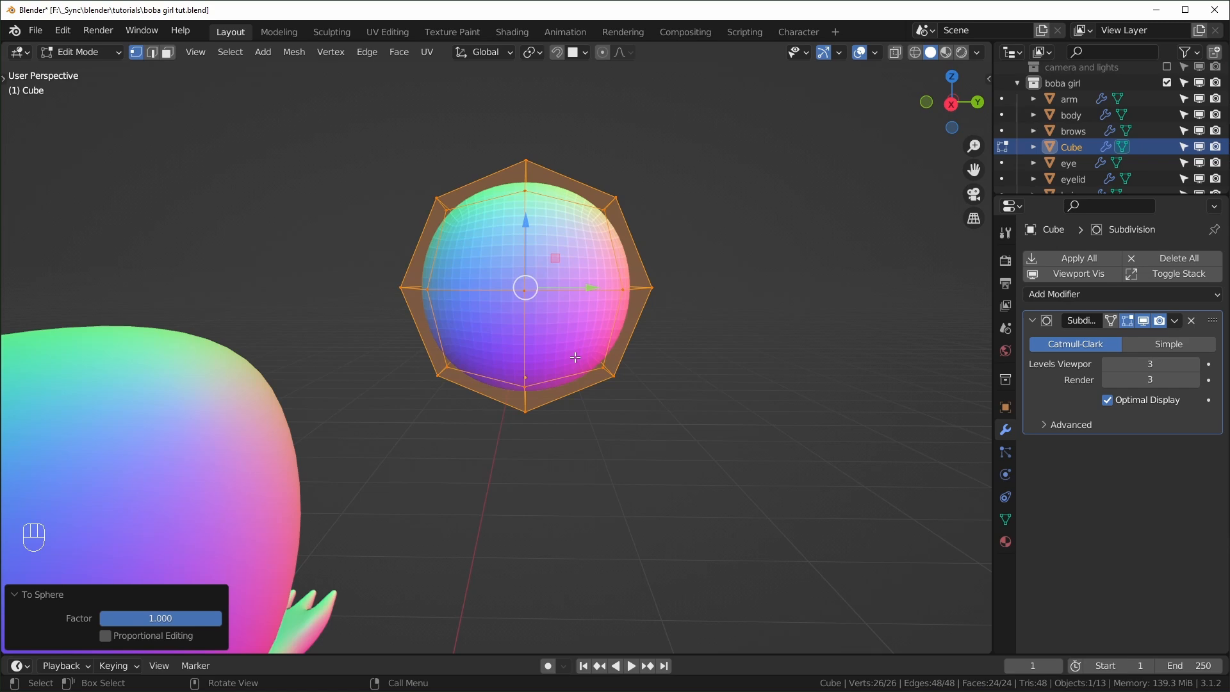
- Inset the sphere's four bottom faces and extrude them downward into a short neck
key("KP_3")
scroll(601, 431, "up", 3)
middle_click_drag(601, 431, 567, 415, "shift")
key("KP_Decimal")
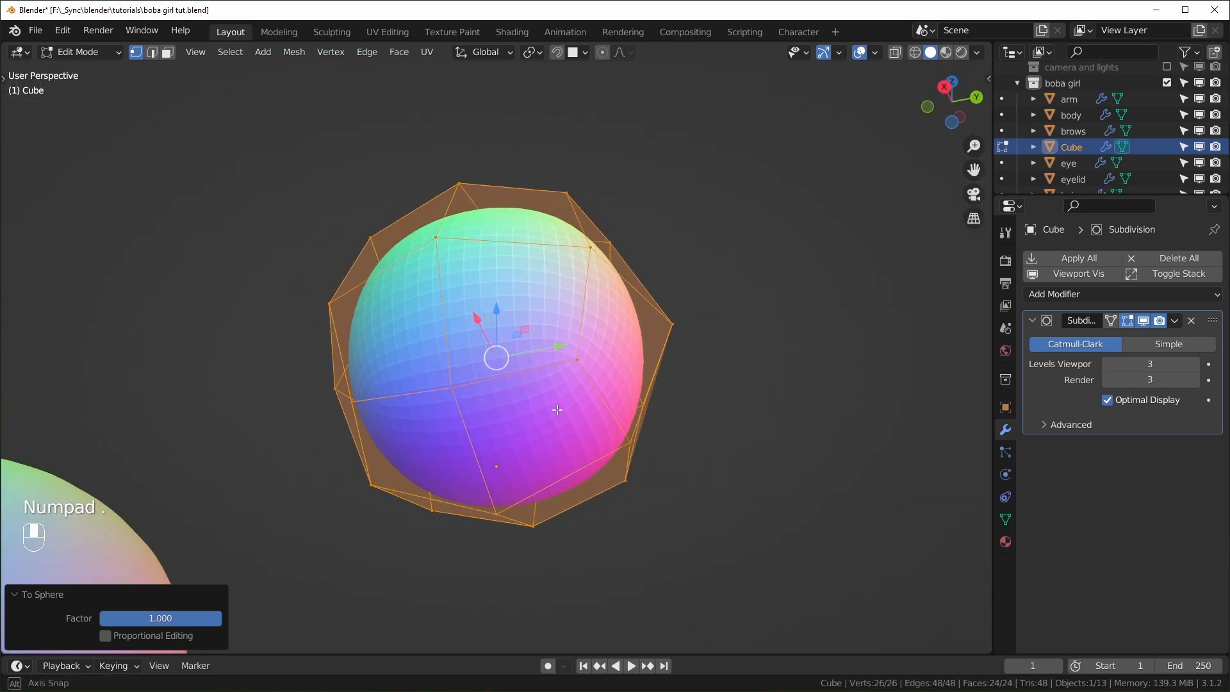
key("3")
left_click(469, 425)
left_click(478, 450, "shift")
left_click(563, 474, "shift")
middle_click_drag(581, 544, 604, 499)
scroll(557, 538, "down", 5)
scroll(596, 477, "up", 3)
scroll(702, 485, "up", 1)
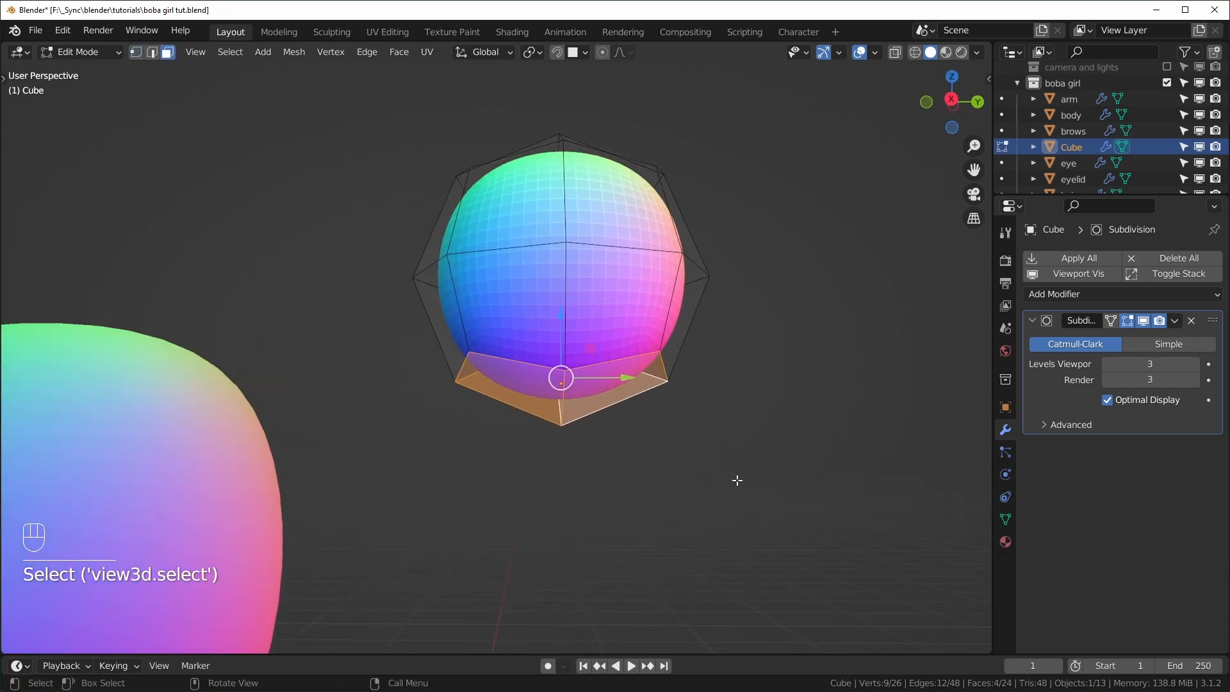
key("i")
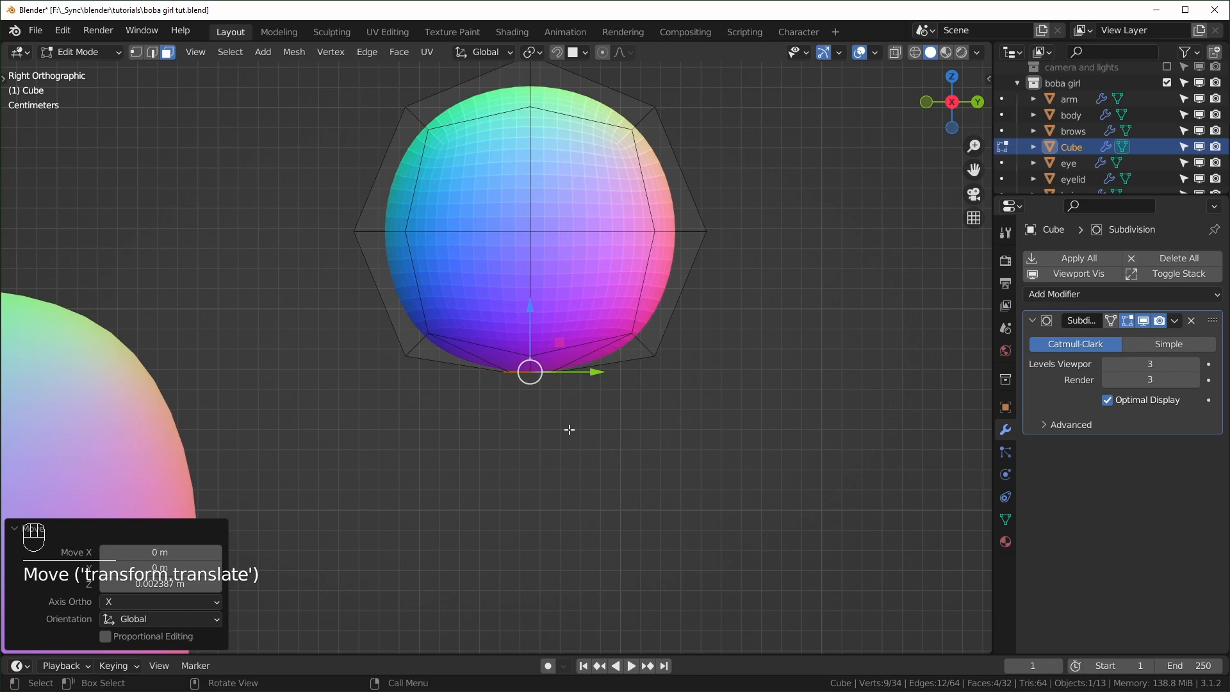
key("e")
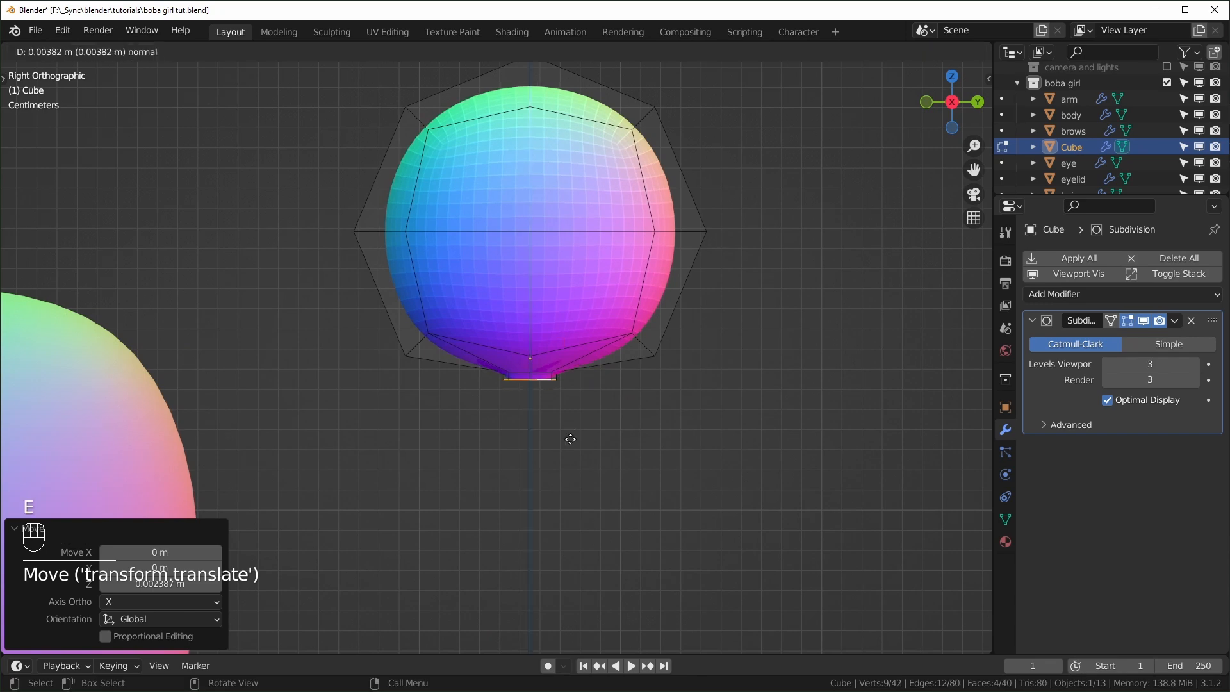
left_click(573, 449)
- Select the neck's upper and lower edge loops through the mesh and make them round with LoopTools Circle
scroll(574, 448, "up", 4)
middle_click_drag(573, 447, 593, 434)
key("2")
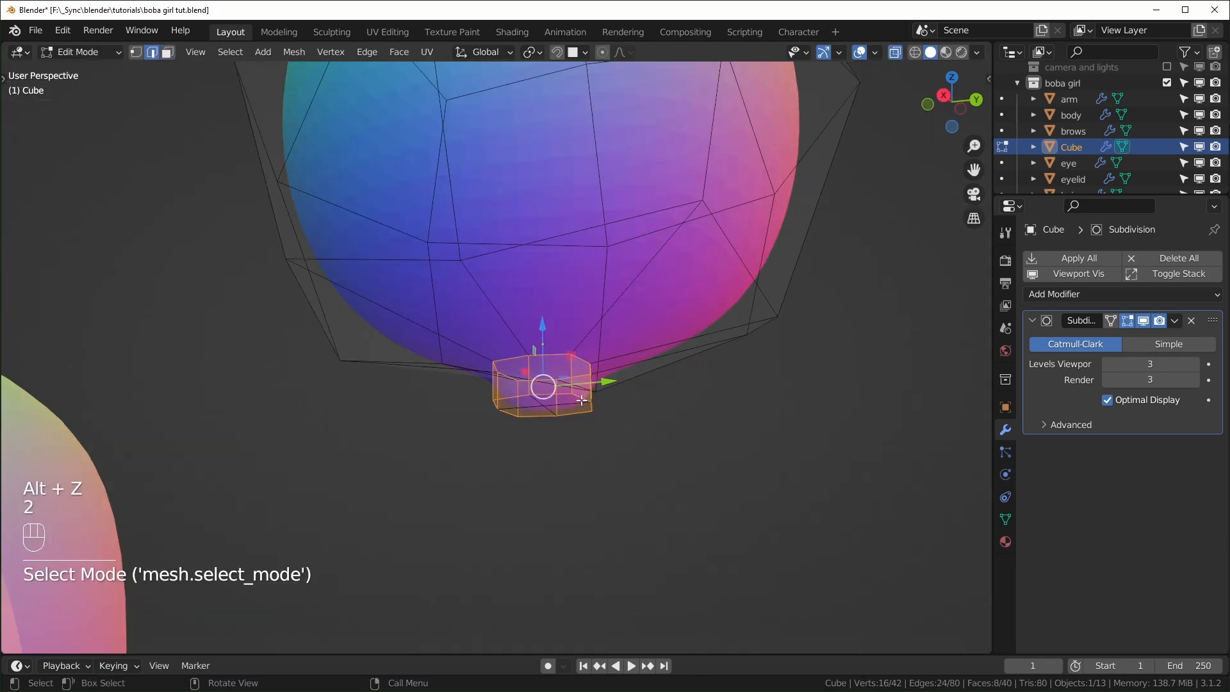
middle_click_drag(579, 392, 565, 389)
left_click(566, 384, "alt")
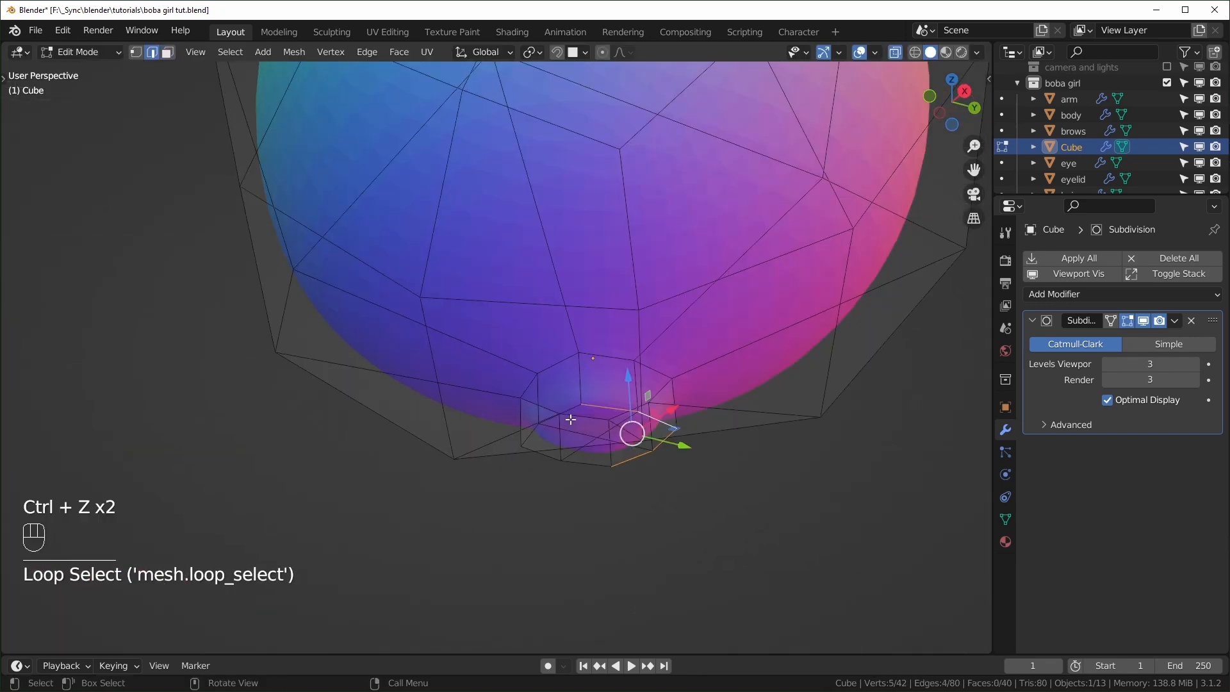
middle_click_drag(571, 425, 648, 277)
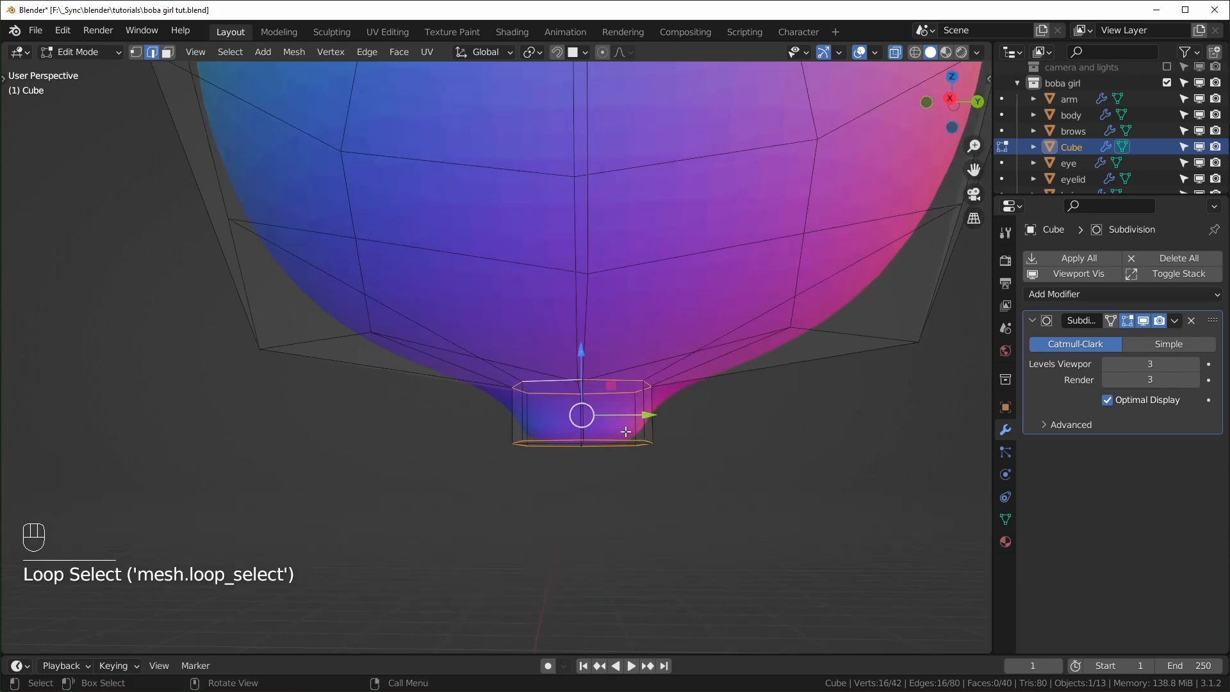
right_click(648, 277)
mouse_move(617, 159)
left_click(700, 178)
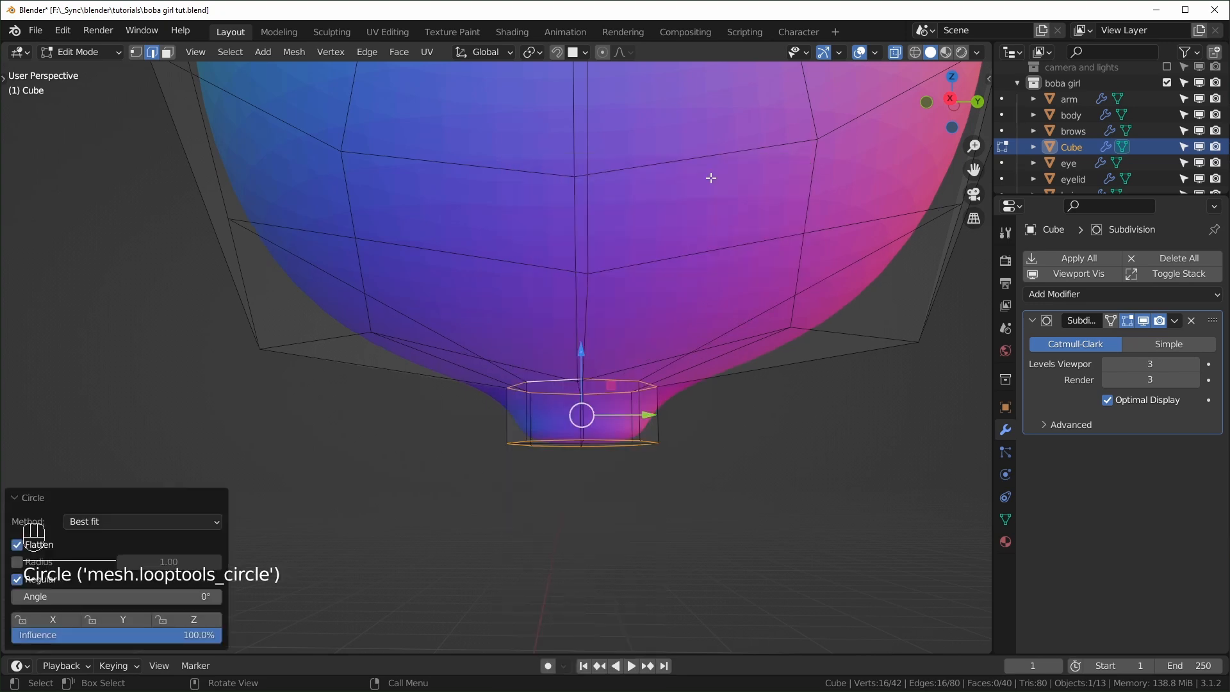
- Select the faces around the neck and extrude them individually outward into flat petals
middle_click_drag(615, 416, 587, 423)
key("3")
key("alt+z")
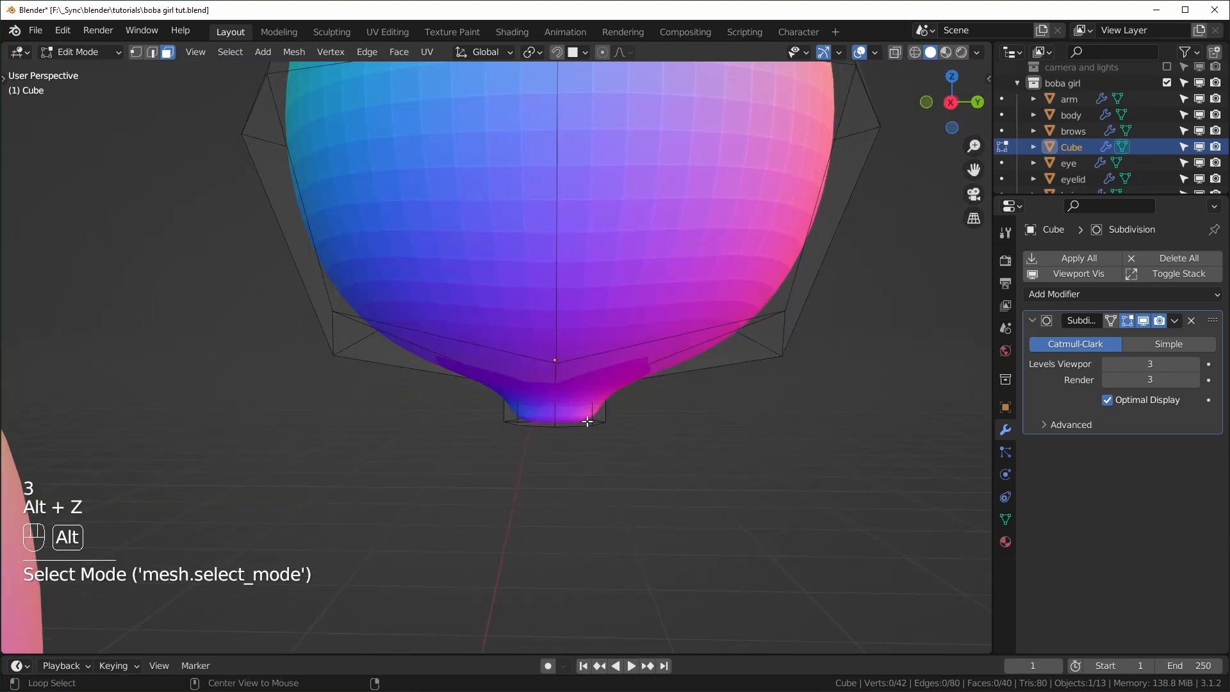
scroll(621, 476, "down", 4)
middle_click_drag(622, 476, 647, 491)
scroll(580, 455, "up", 2)
key("alt+e")
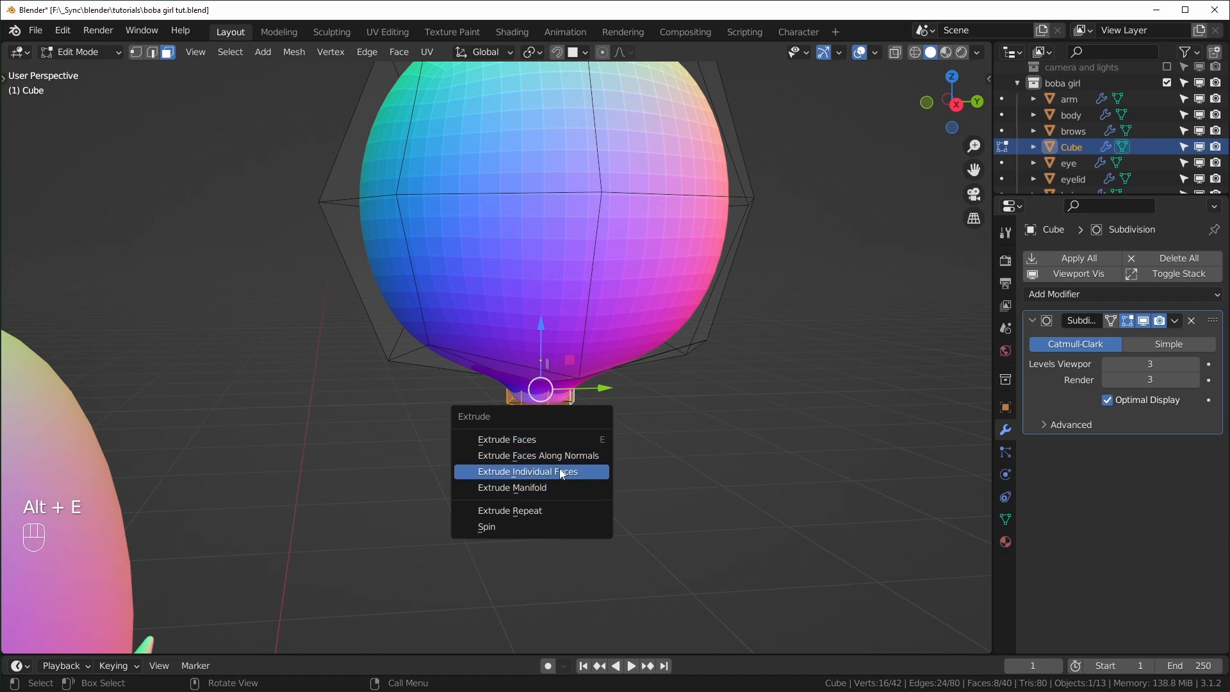
left_click(559, 473)
left_click(659, 390)
- Move the bun's entire mesh slightly up along Z relative to its origin
scroll(650, 410, "down", 1)
middle_click_drag(641, 430, 634, 480)
scroll(727, 481, "down", 5)
scroll(507, 434, "down", 1)
key("KP_1")
key("KP_3")
key("a")
left_click_drag(546, 386, 547, 366)
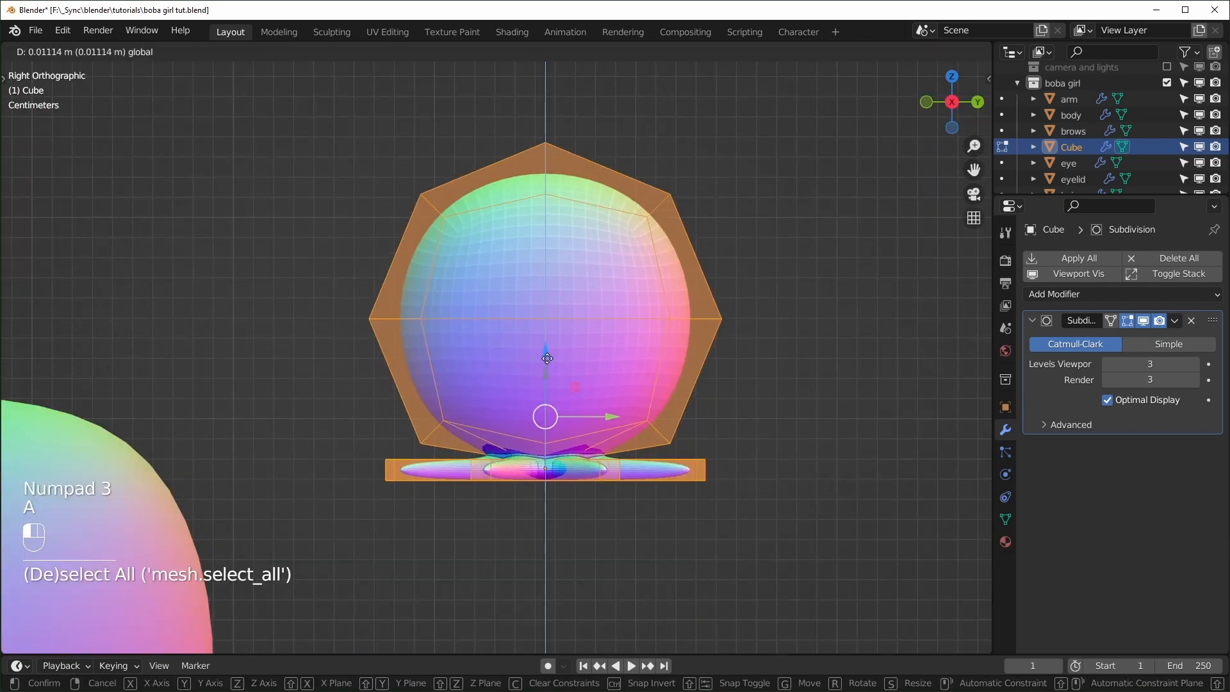
scroll(543, 369, "down", 2)
key("Tab")
- Move the hair bun onto the upper back of the hair and tilt it about 35° in the side view
middle_click_drag(628, 503, 711, 392)
key("KP_3")
key("g")
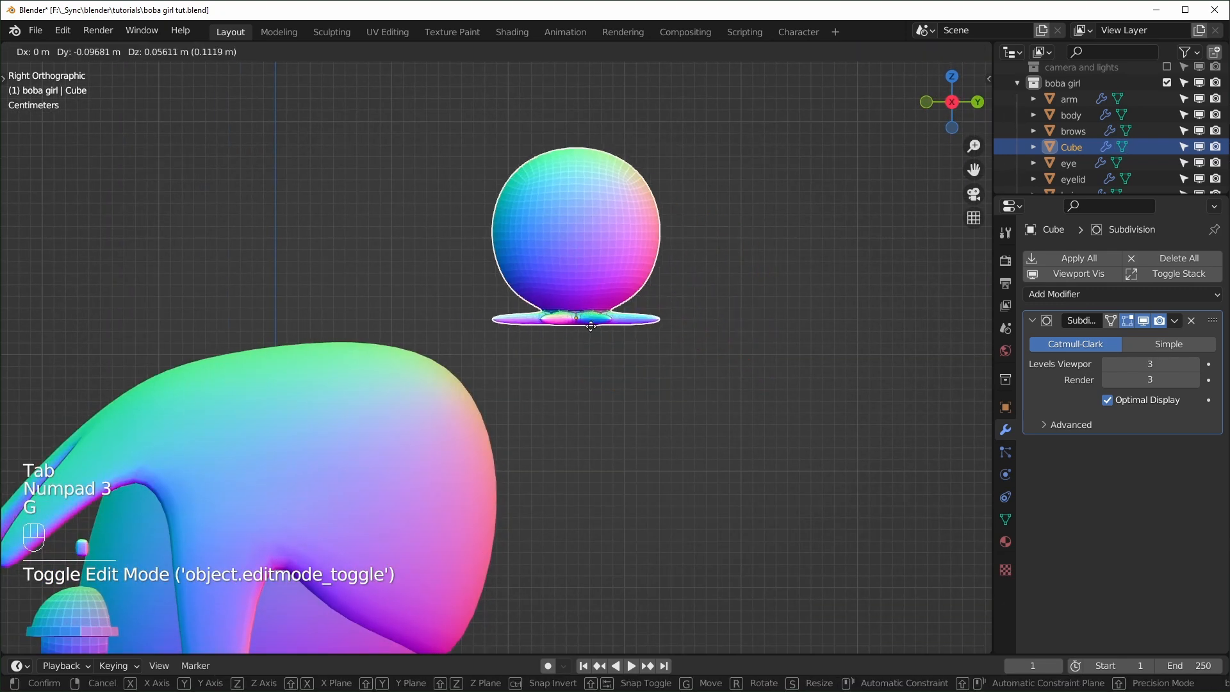
left_click(455, 372)
key("r")
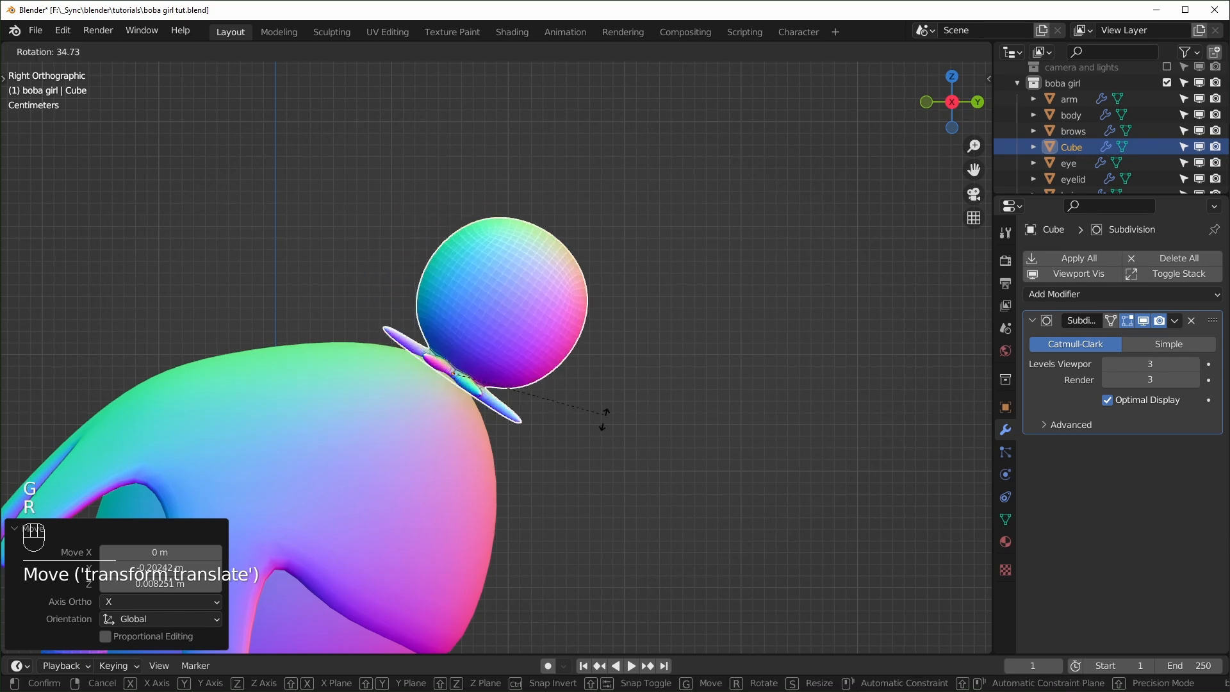
left_click(535, 426)
- Shade the hair bun smooth and save the file
middle_click_drag(536, 426, 702, 446)
right_click(763, 313)
left_click(755, 309)
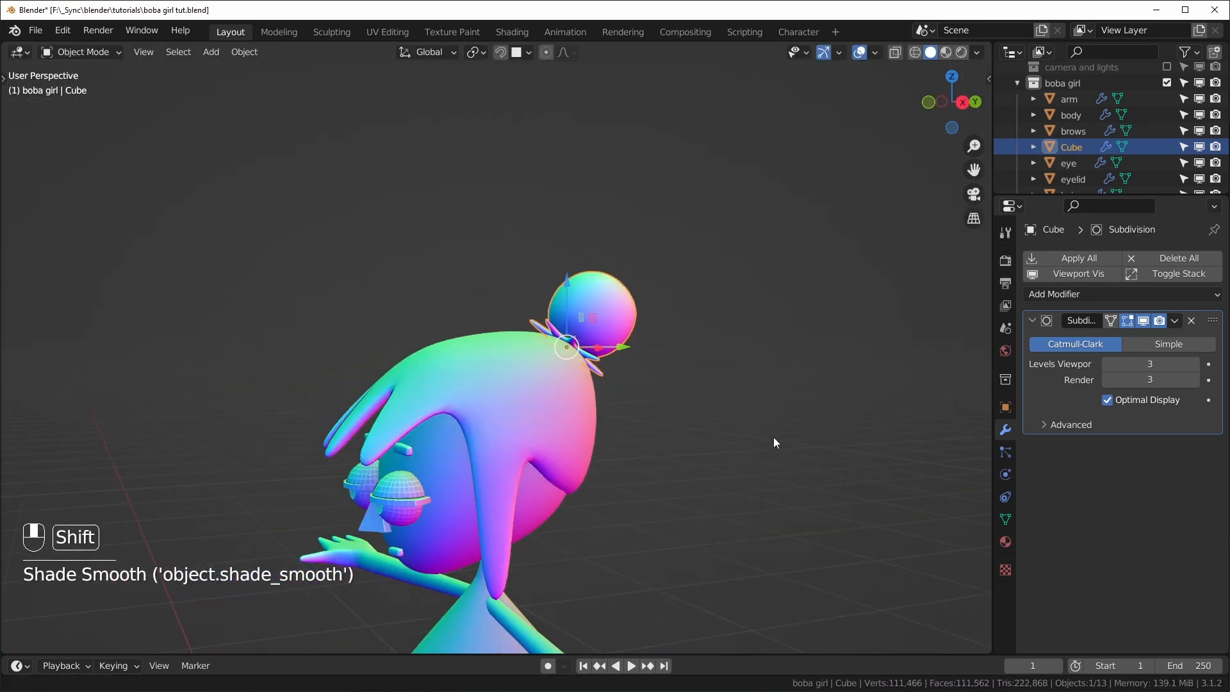
key("ctrl+s")
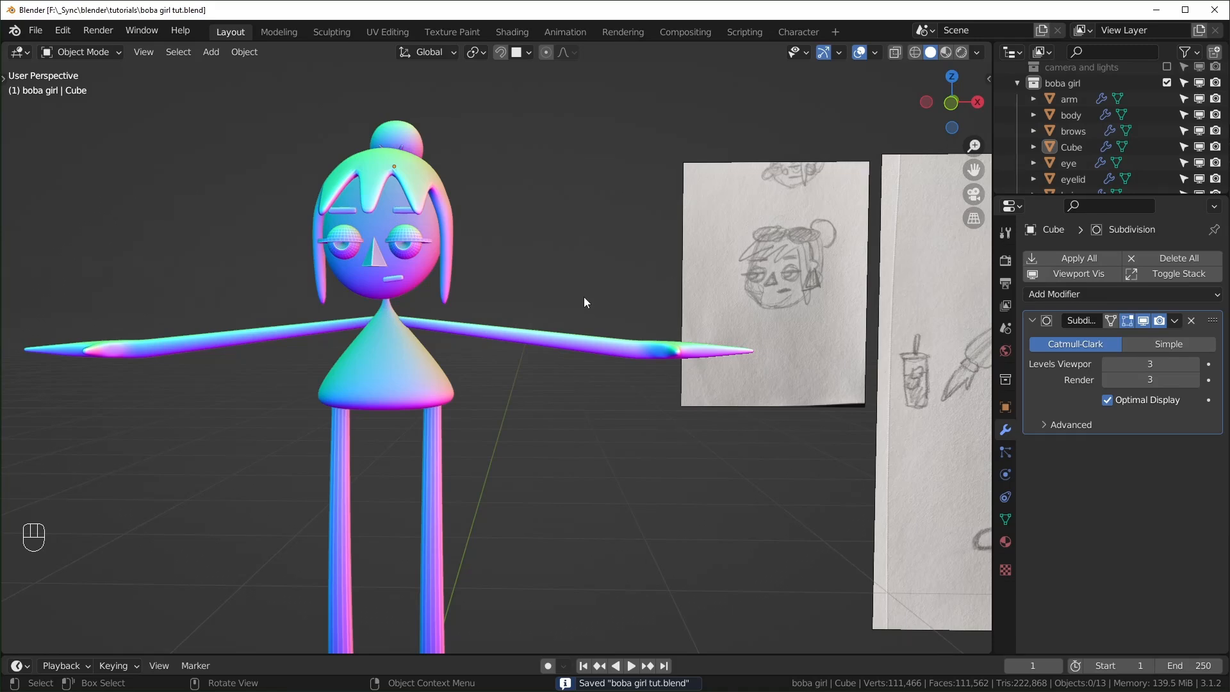
- Duplicate the brows in place and move the copy along X to beside the head
middle_click_drag(584, 294, 519, 293)
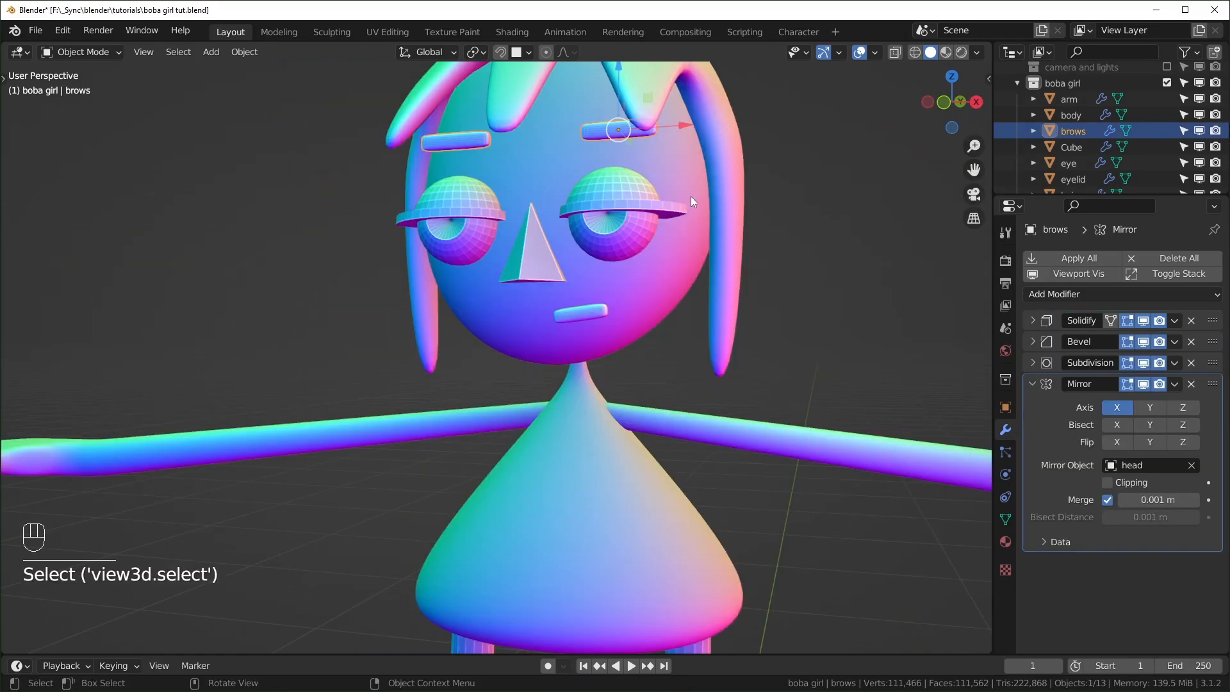
middle_click_drag(691, 196, 624, 288)
key("shift+d")
right_click(626, 235)
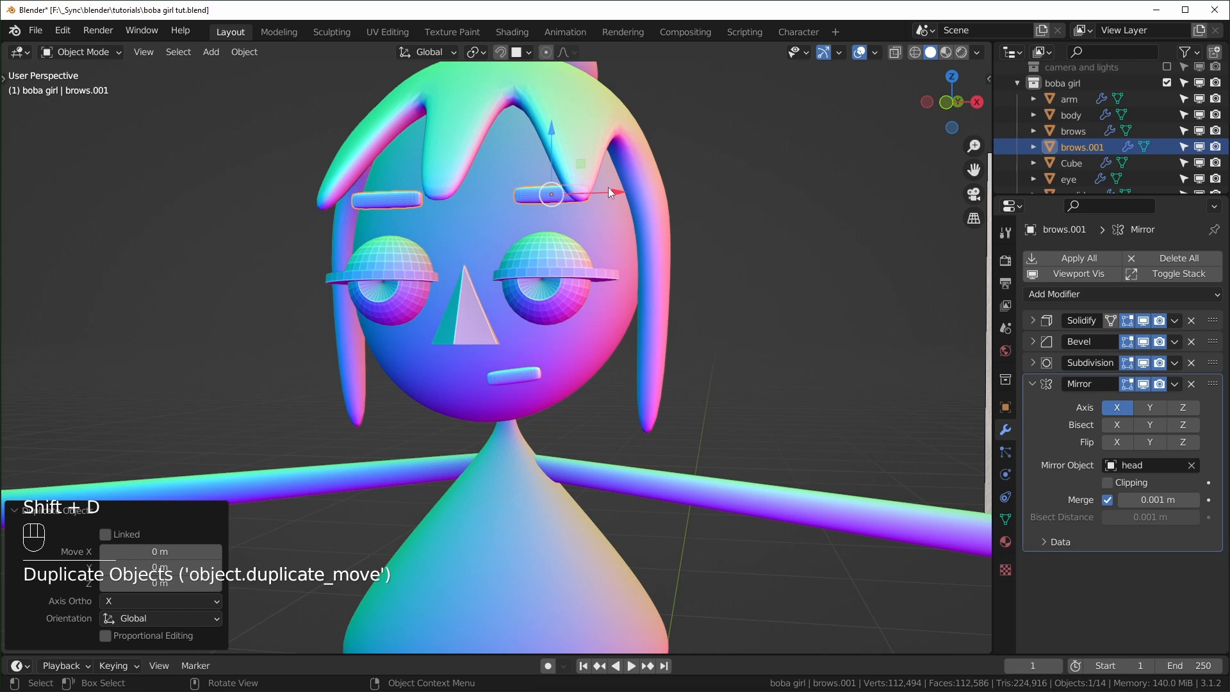
left_click_drag(608, 186, 724, 191)
scroll(897, 374, "up", 5)
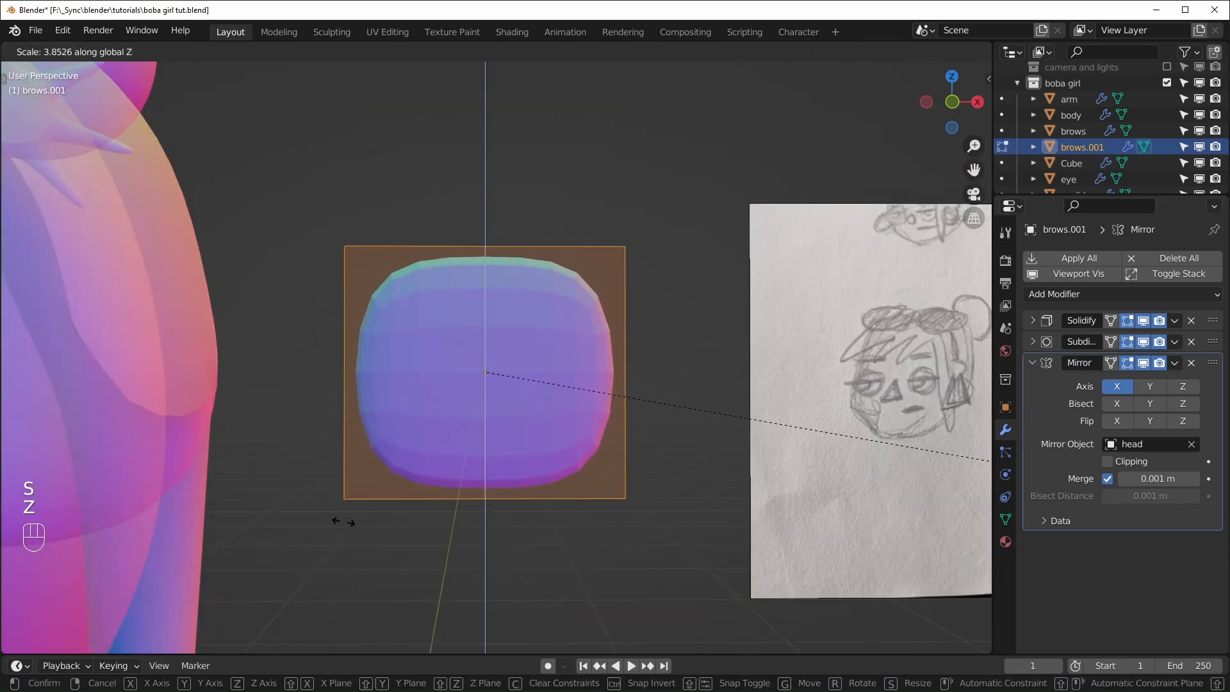
- Stretch the copied brow's mesh taller along Z and adjust its width along X to form a rounded ear
key("Tab")
left_click(719, 338, "alt")
key("s")
key("s")
key("x")
left_click(805, 509)
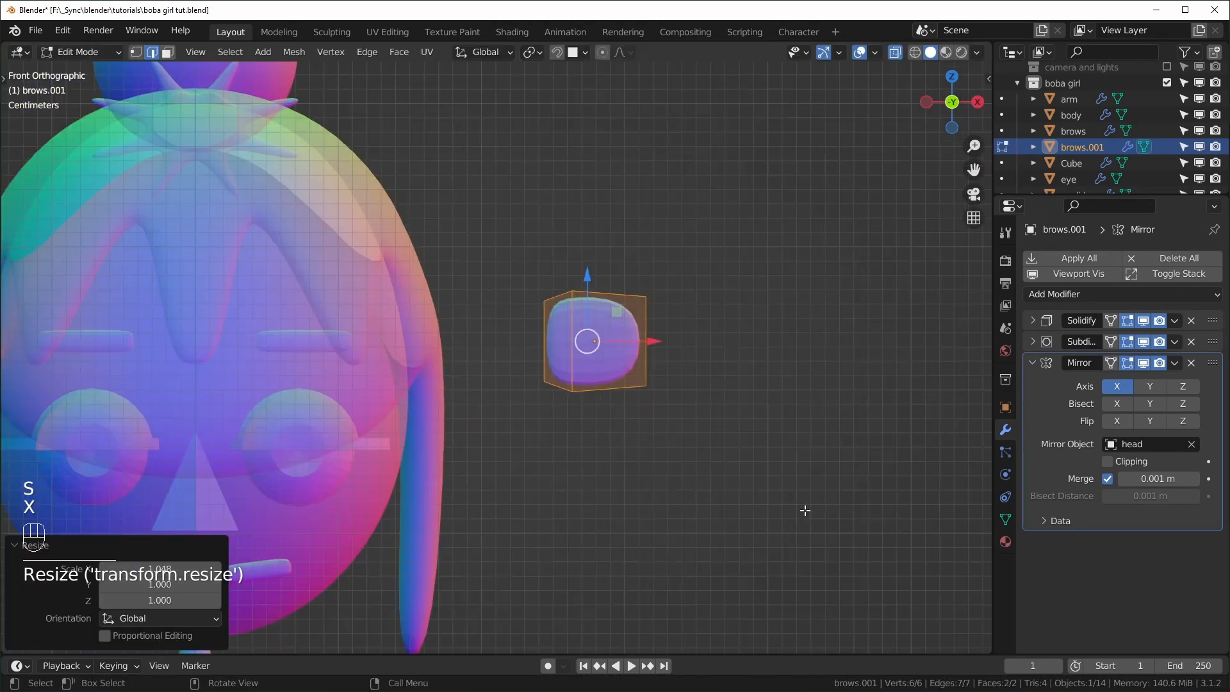
- Move the ear's mesh sideways along X so its inner edge sits at the object's origin
key("Tab")
scroll(811, 389, "up", 2)
key("Tab")
key("g")
left_click(811, 389)
key("Tab")
middle_click_drag(809, 383, 524, 415)
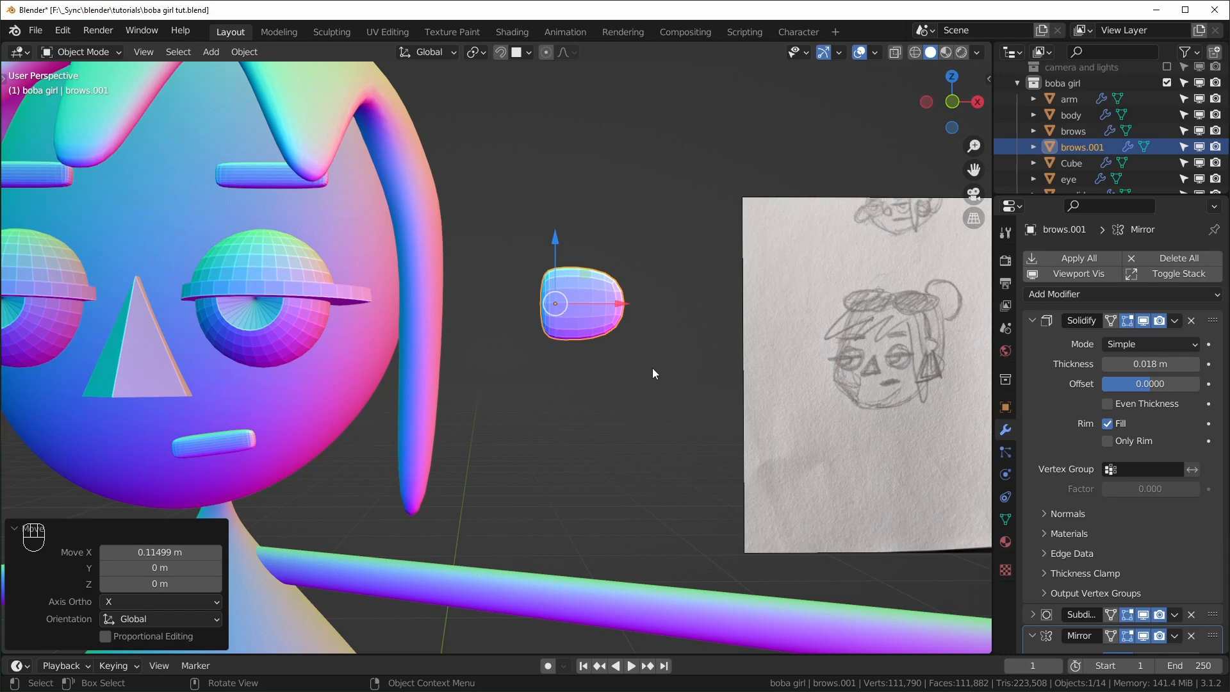
- Duplicate the ear in place and delete the copy's inner-edge vertices to leave a single four-sided face
mouse_move(653, 369)
middle_mouse_down()
mouse_move(618, 334)
mouse_move(706, 397)
mouse_move(606, 462)
middle_mouse_up()
key("shift+d")
right_click(616, 418)
scroll(619, 430, "up", 2)
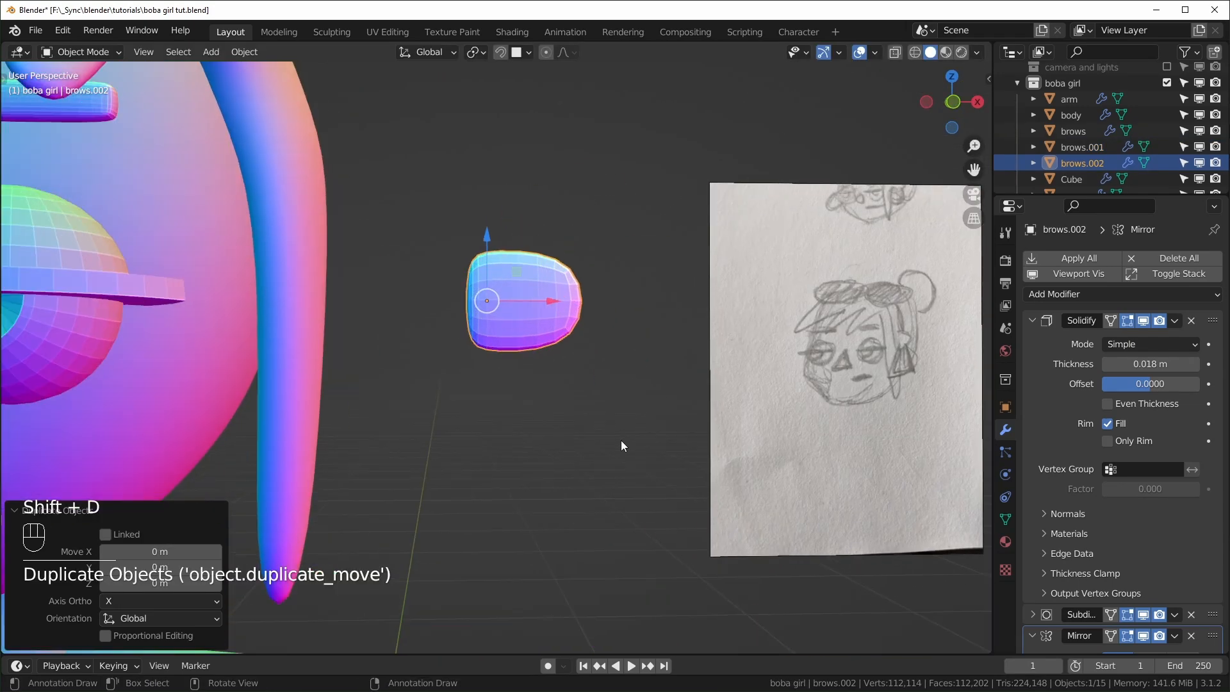
key("Tab")
scroll(621, 440, "up", 1)
left_click_drag(663, 274, 578, 306)
key("x")
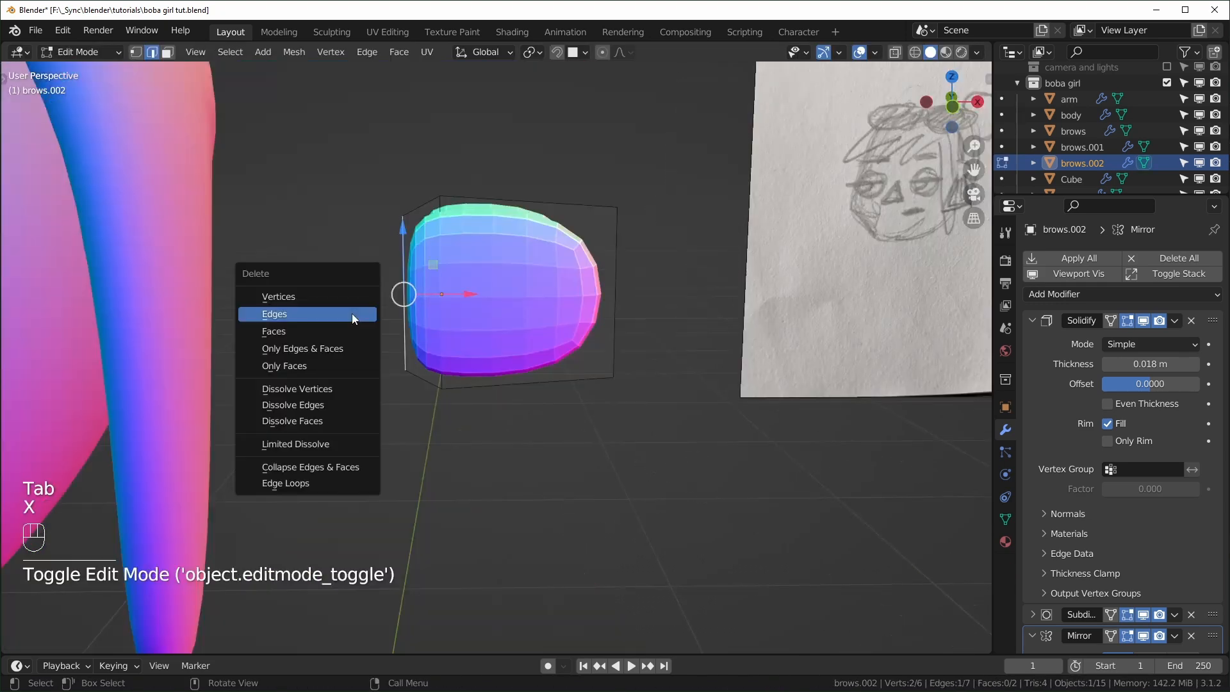
left_click(336, 296)
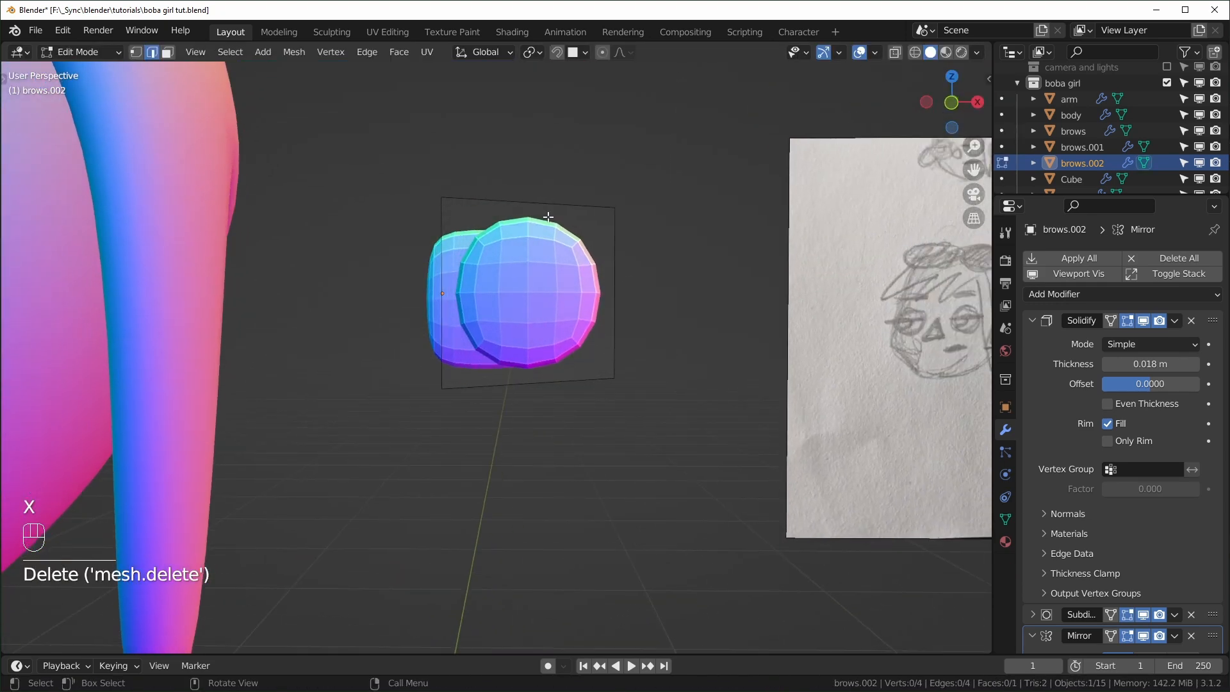
- Level the top and bottom edges of the copied face by scaling each to 0 along Z
key("s")
key("z")
key("KP_0")
key("KP_Enter")
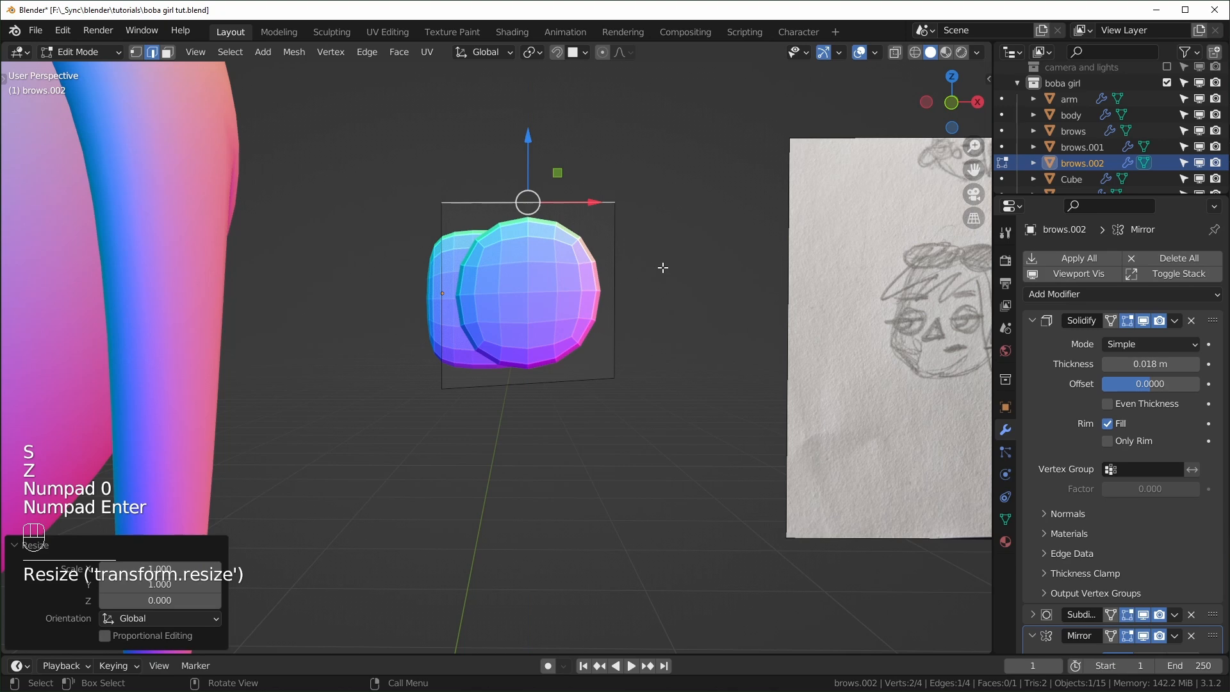
left_click(528, 383)
key("s")
key("z")
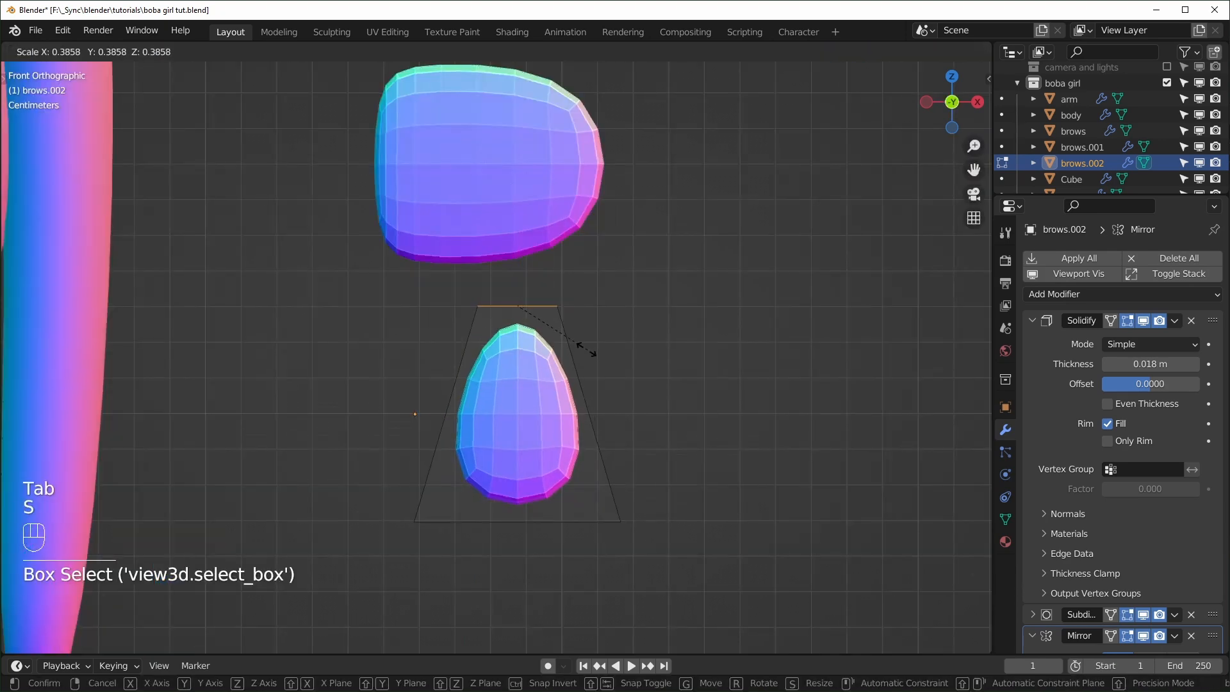
- Narrow the face's top edge to about 0.39, widen the bottom edge to about 1.36 and lower it into a tapered triangle
left_click(580, 358)
left_click_drag(363, 479, 622, 537)
key("s")
left_click(788, 557)
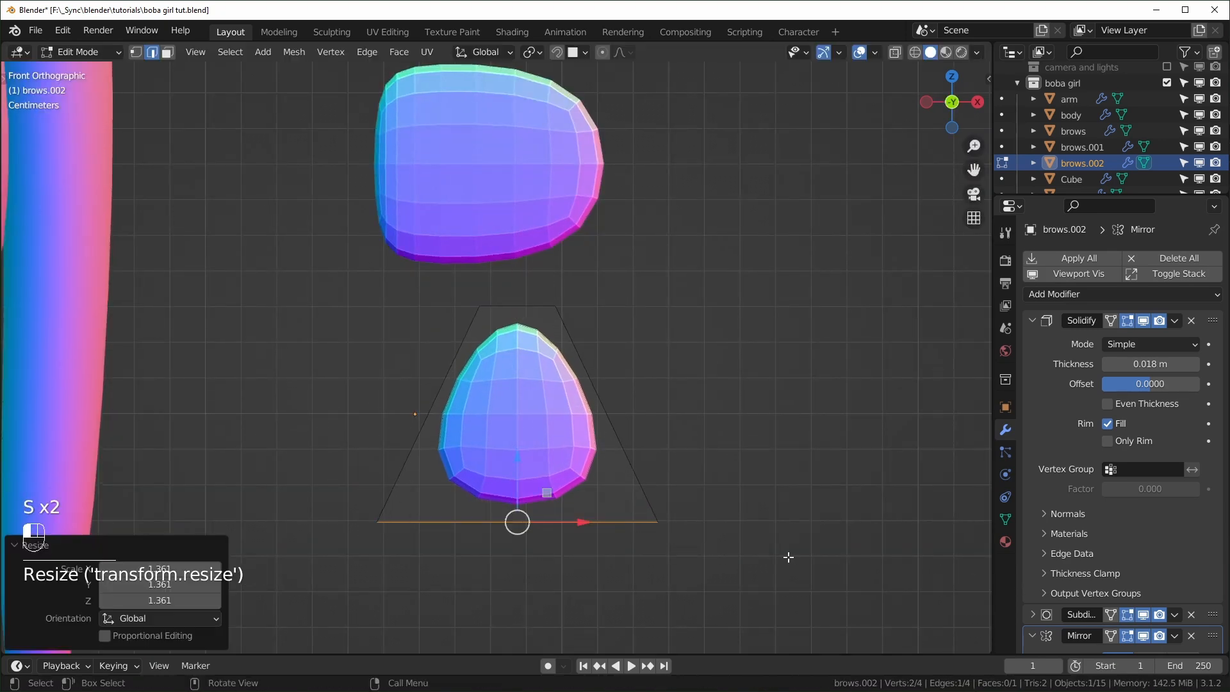
left_click_drag(516, 467, 529, 578)
- Inset the triangle's face and delete the inner face to leave an open frame
key("3")
left_click(545, 449)
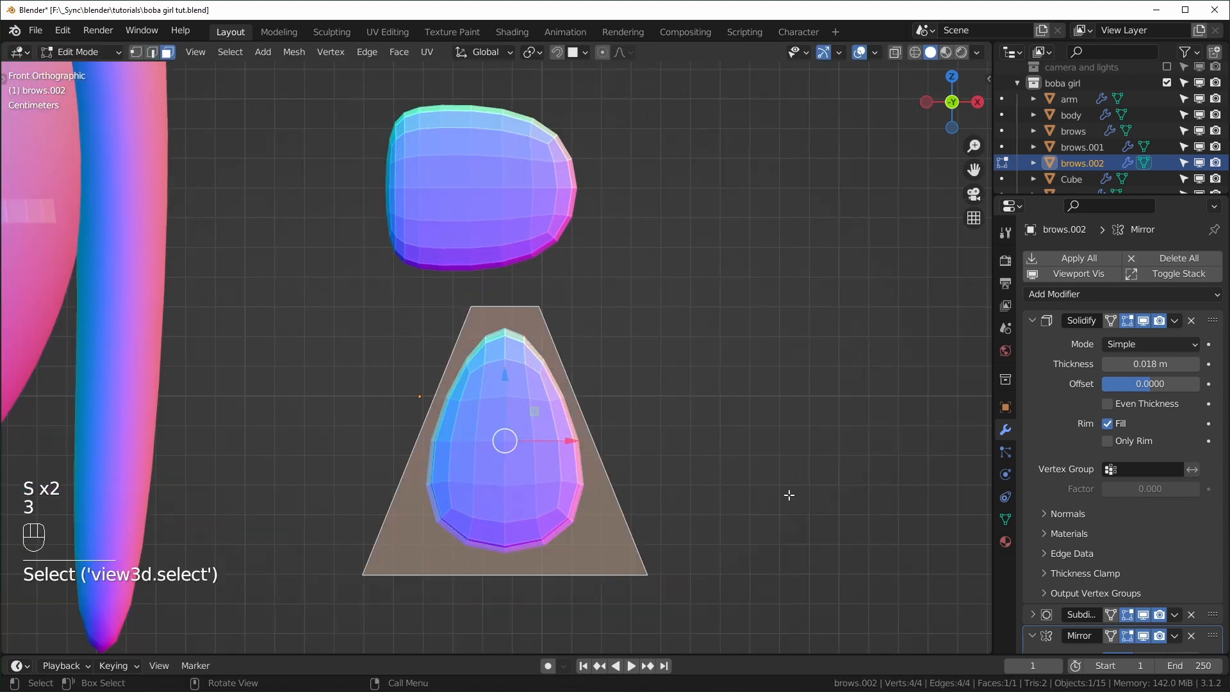
key("i")
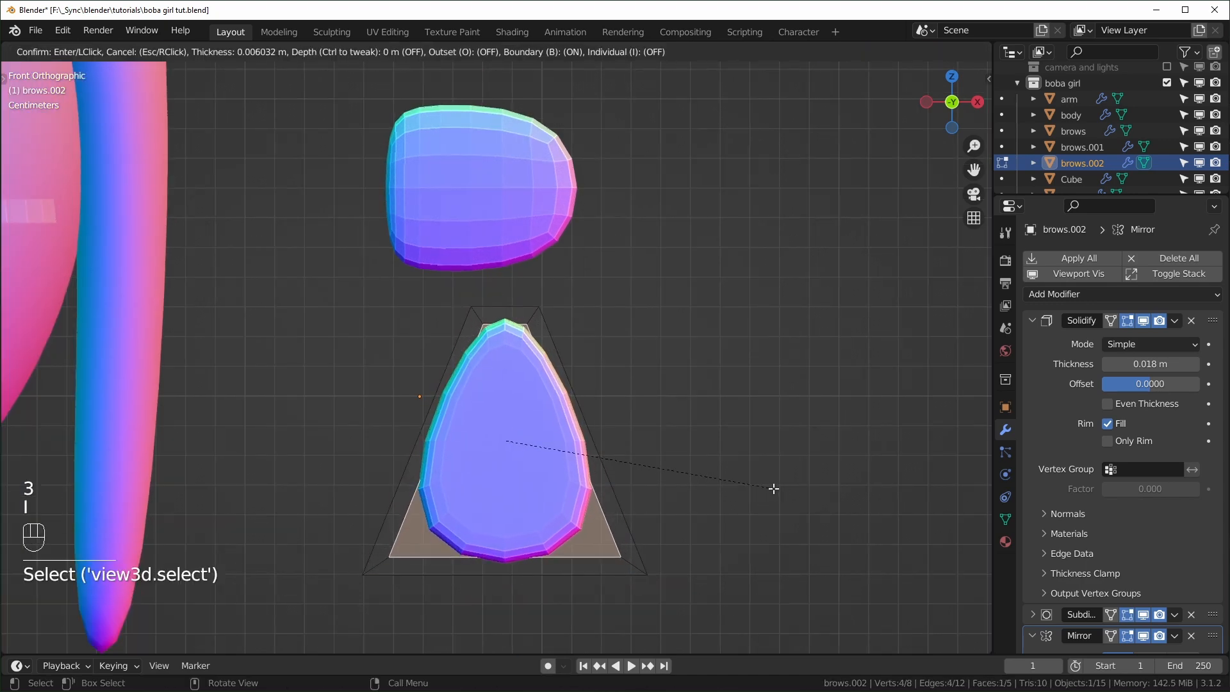
left_click(773, 489)
key("x")
left_click(773, 517)
- Set the triangle frame's Solidify thickness to 0.007 m
middle_click_drag(694, 511, 651, 500)
left_click_drag(1150, 363, 1113, 364, "shift")
middle_click_drag(704, 486, 667, 516)
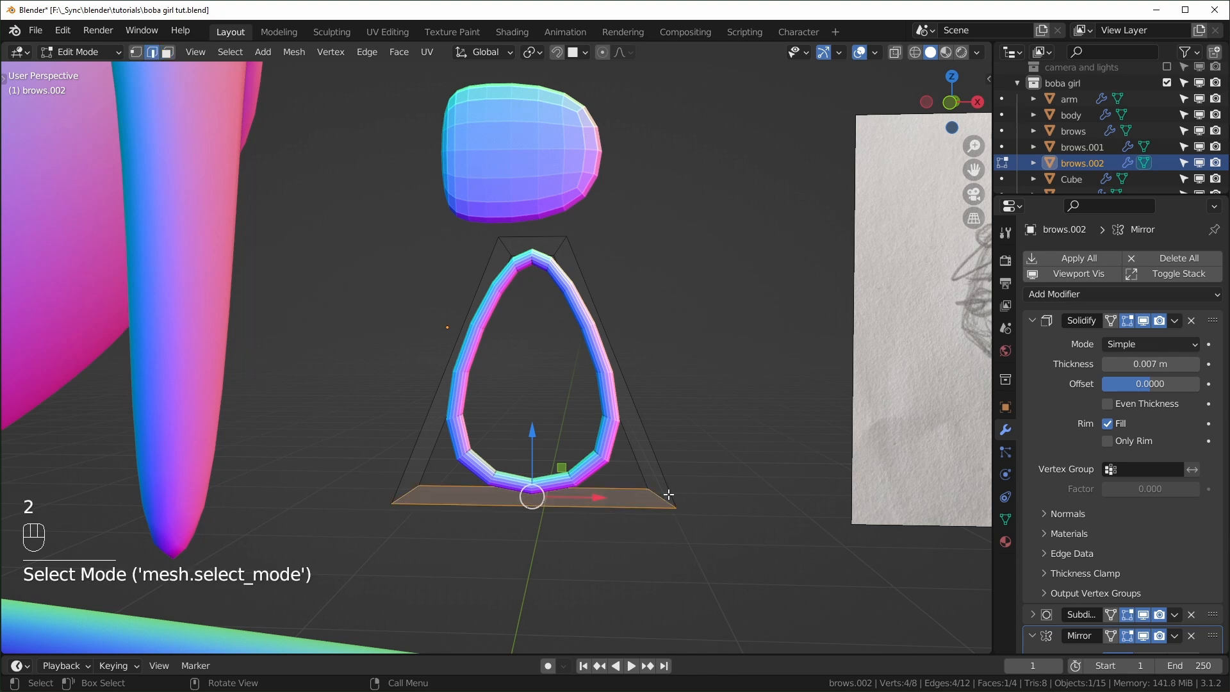
- Select the diagonal corner edges of the triangle frame and bevel them to sharpen its corners
left_click(664, 498)
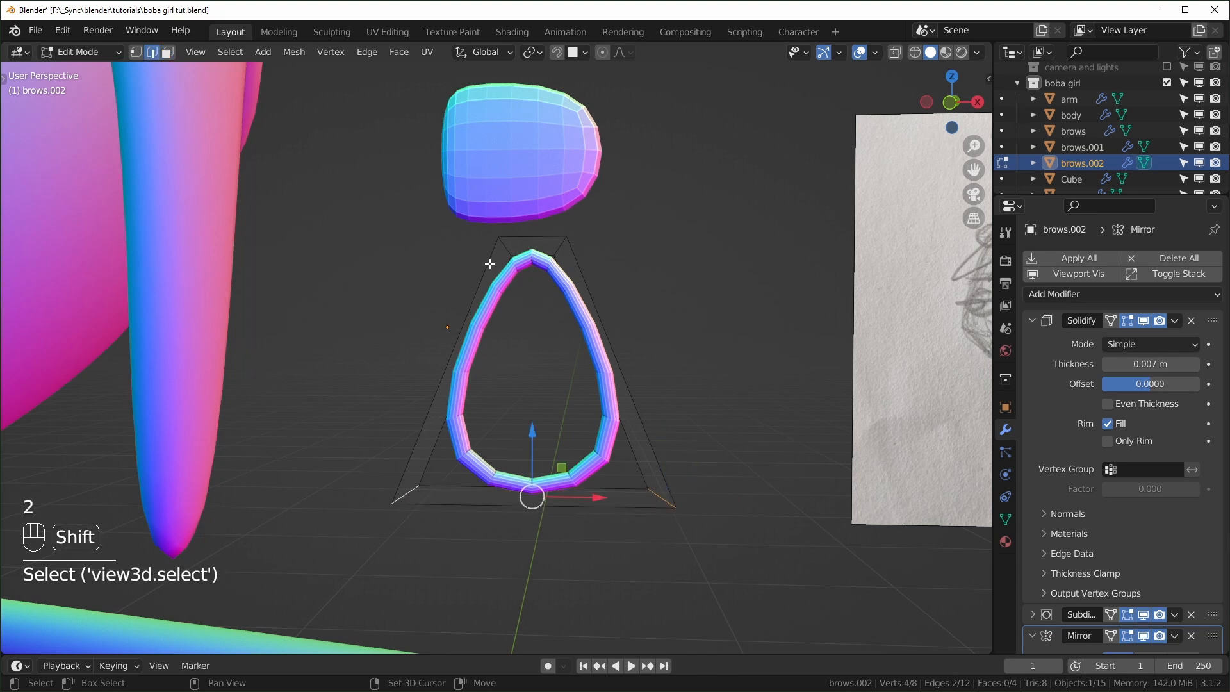
key("ctrl+b")
left_click(741, 379)
- Select the triangle frame's bottom vertices through the mesh in the front view and scale them
key("KP_1")
key("alt+z")
key("1")
left_click_drag(312, 576, 781, 528)
left_click(730, 530, "shift")
key("s")
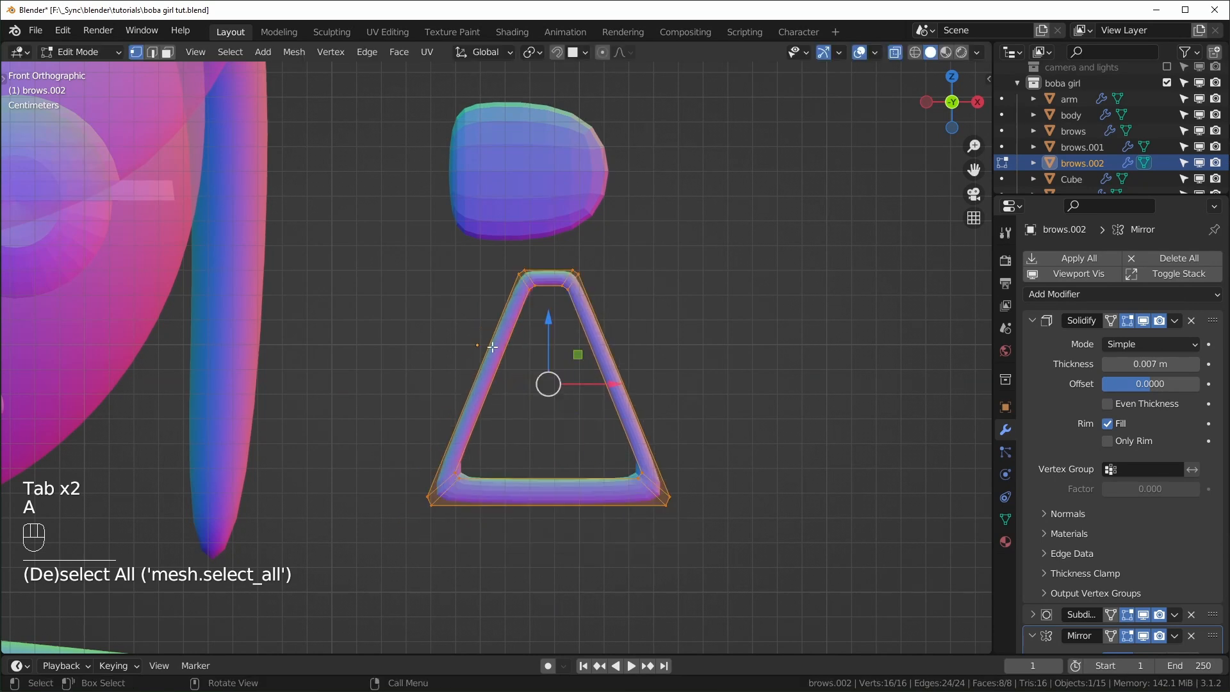
- Move the triangle's mesh so its top sits at its origin, and rotate the mesh 90° about Z
left_click_drag(572, 353, 505, 423)
key("Tab")
middle_click_drag(733, 371, 806, 347)
key("alt+z")
key("r")
left_click(806, 347)
key("Tab")
key("r")
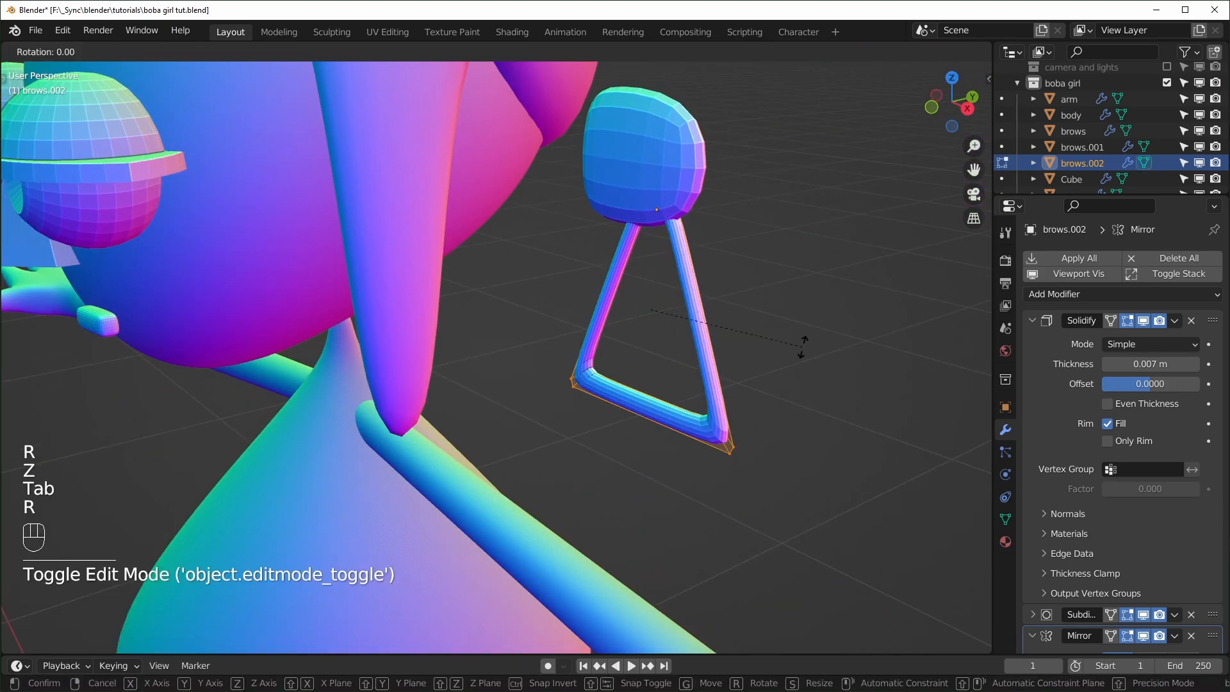
key("z")
key("KP_9")
key("KP_0")
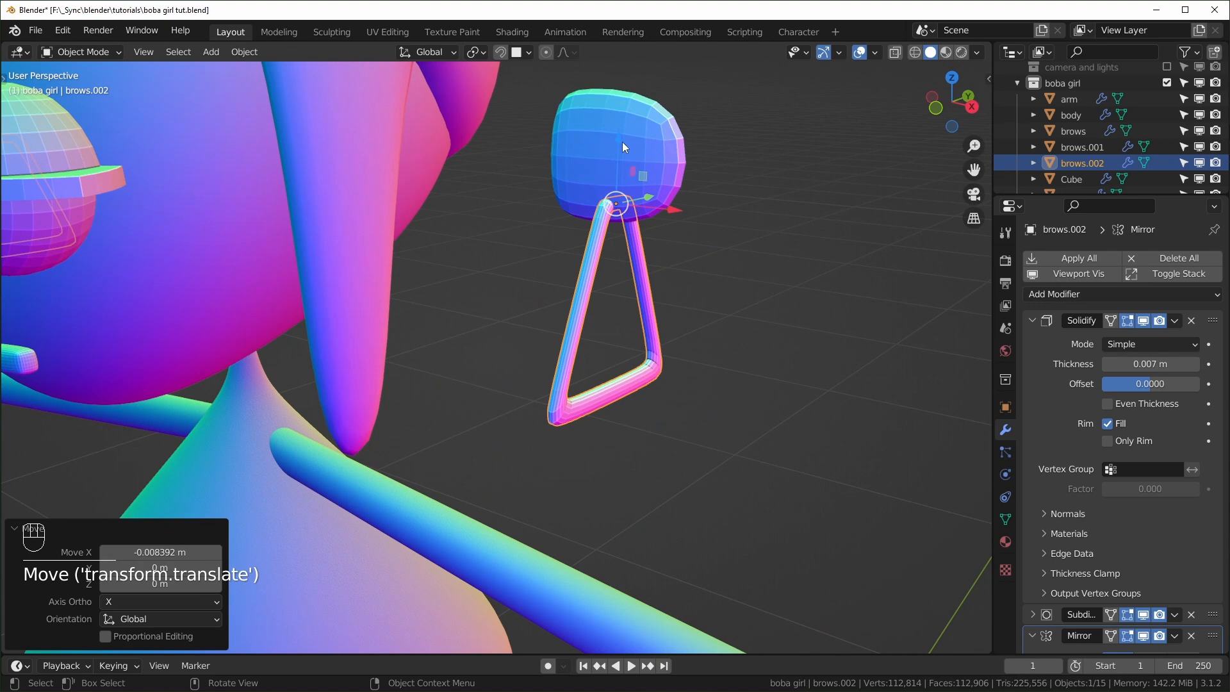
- Parent the triangle earring to the ear
left_click(617, 132, "shift")
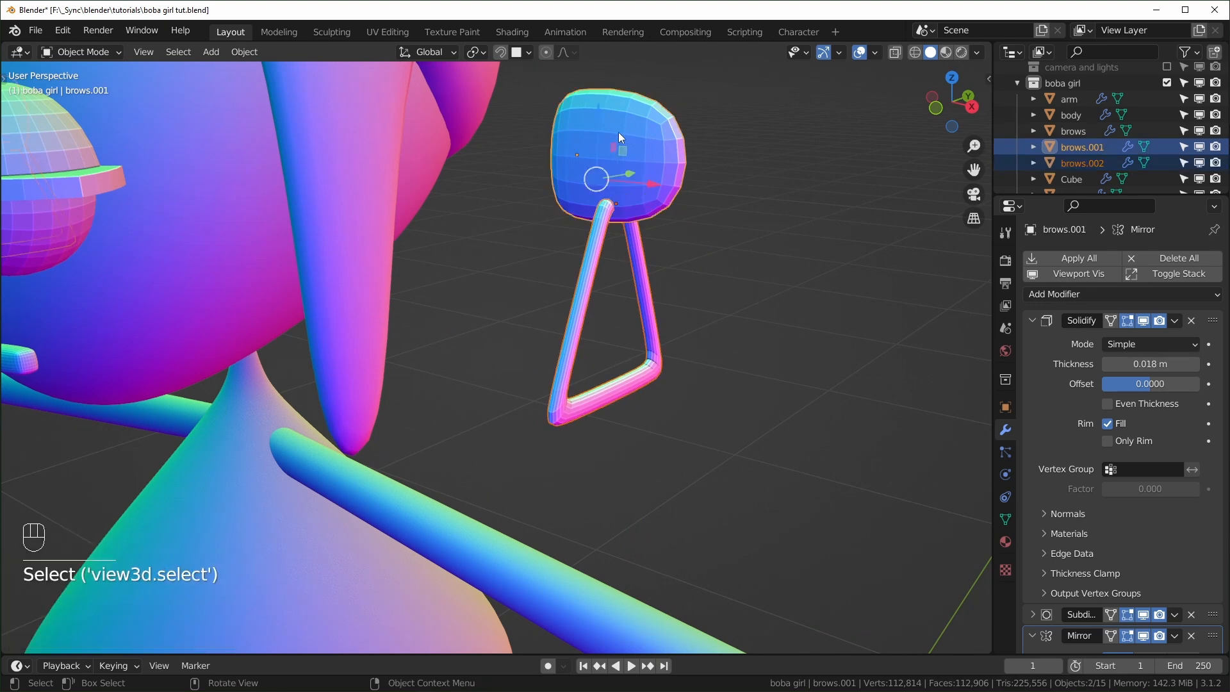
key("ctrl+p")
left_click(618, 132)
- Position the ear with its earring against the side of the head and rotate it about Z to angle outward
key("KP_3")
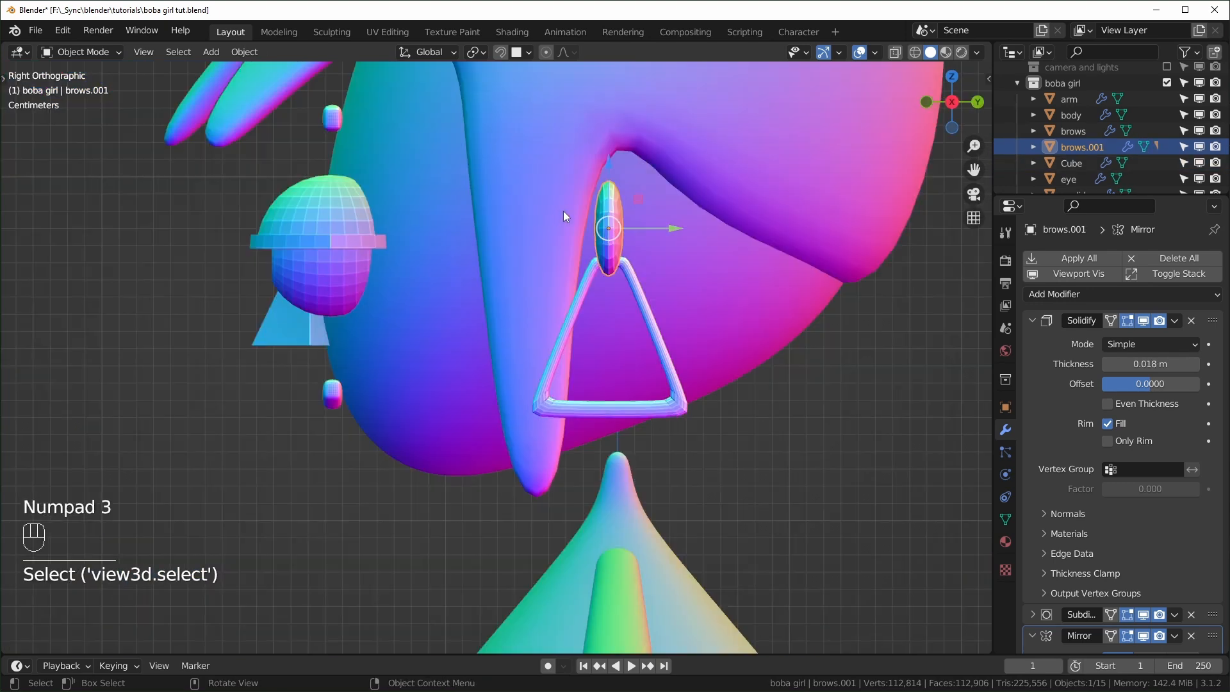
key("g")
left_click(602, 212)
key("r")
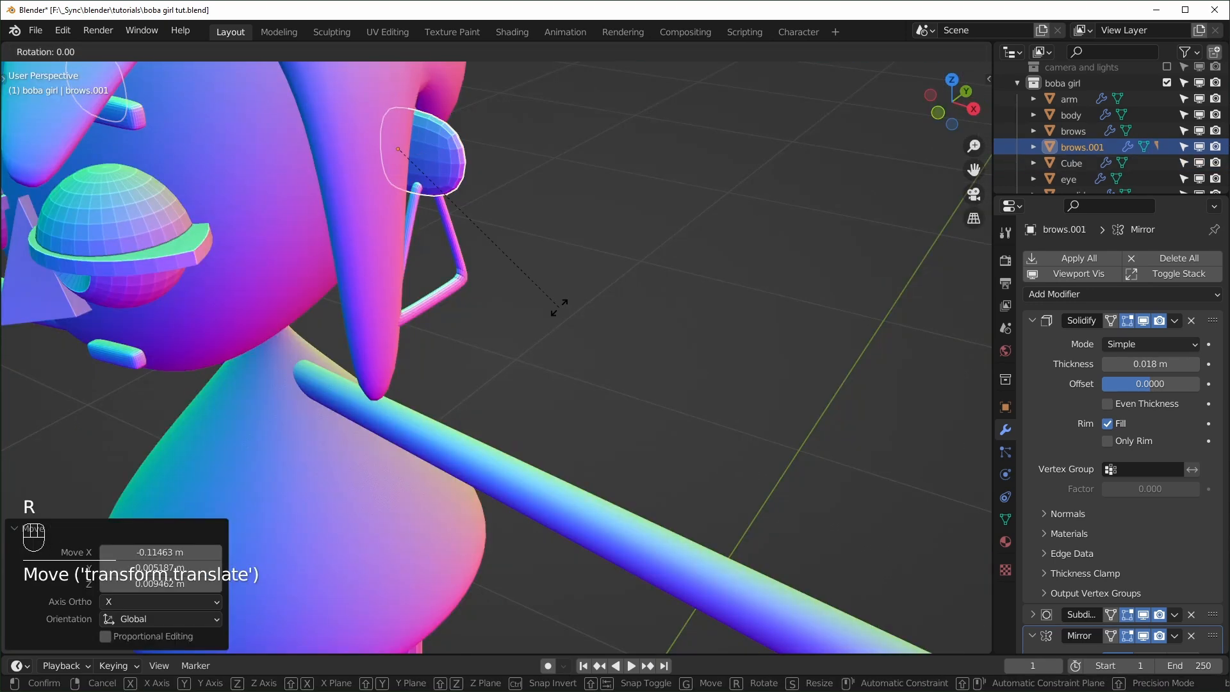
key("z")
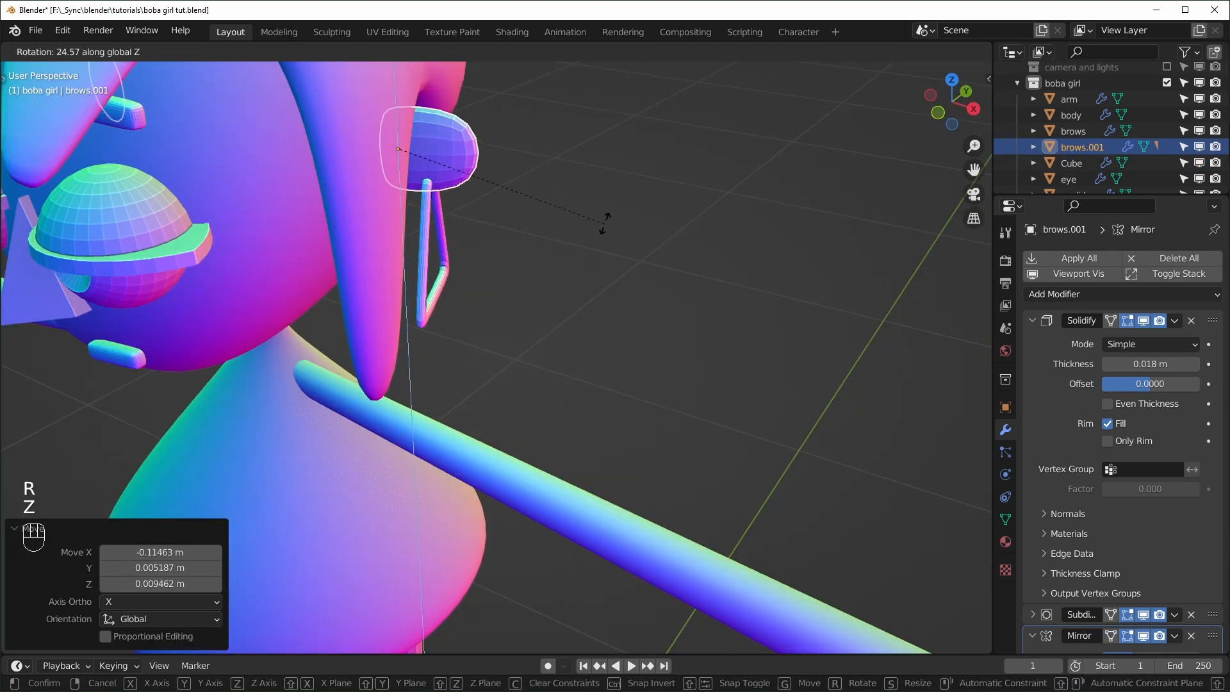
left_click(606, 201)
key("KP_1")
middle_click_drag(671, 345, 646, 352)
- Rename the ear object as ear and the triangle object as earring, saving the file
left_click(646, 351)
key("ctrl+s")
scroll(645, 352, "up", 3)
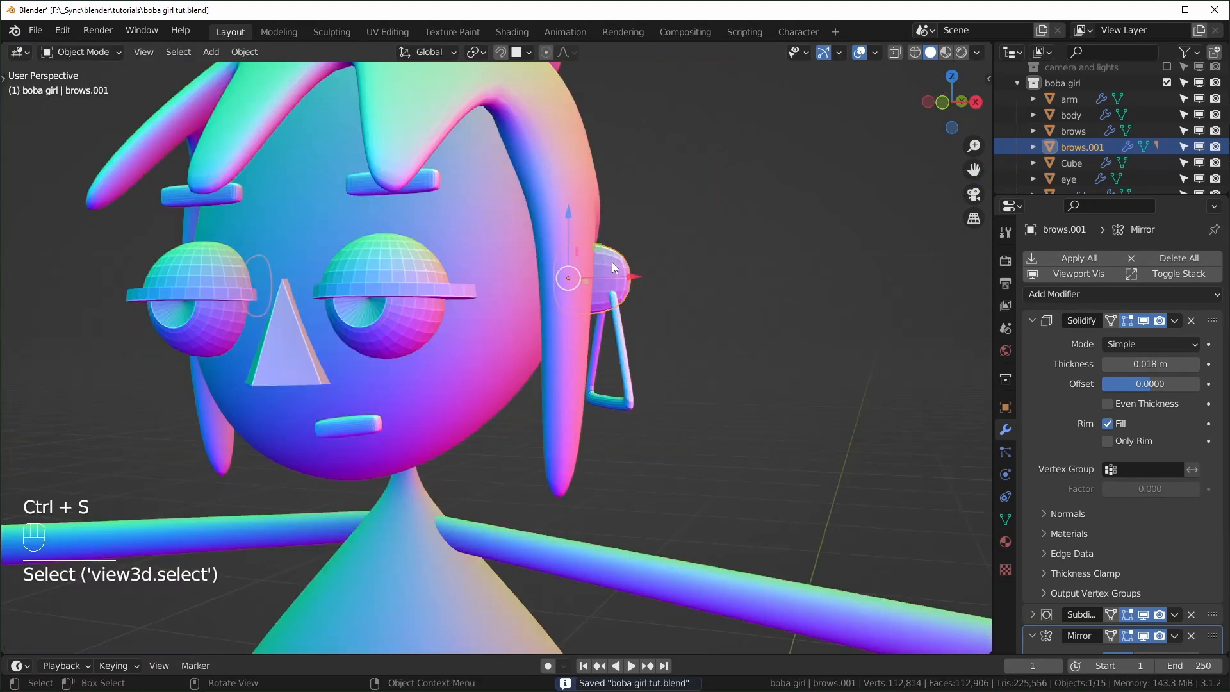
key("F2")
type("ea")
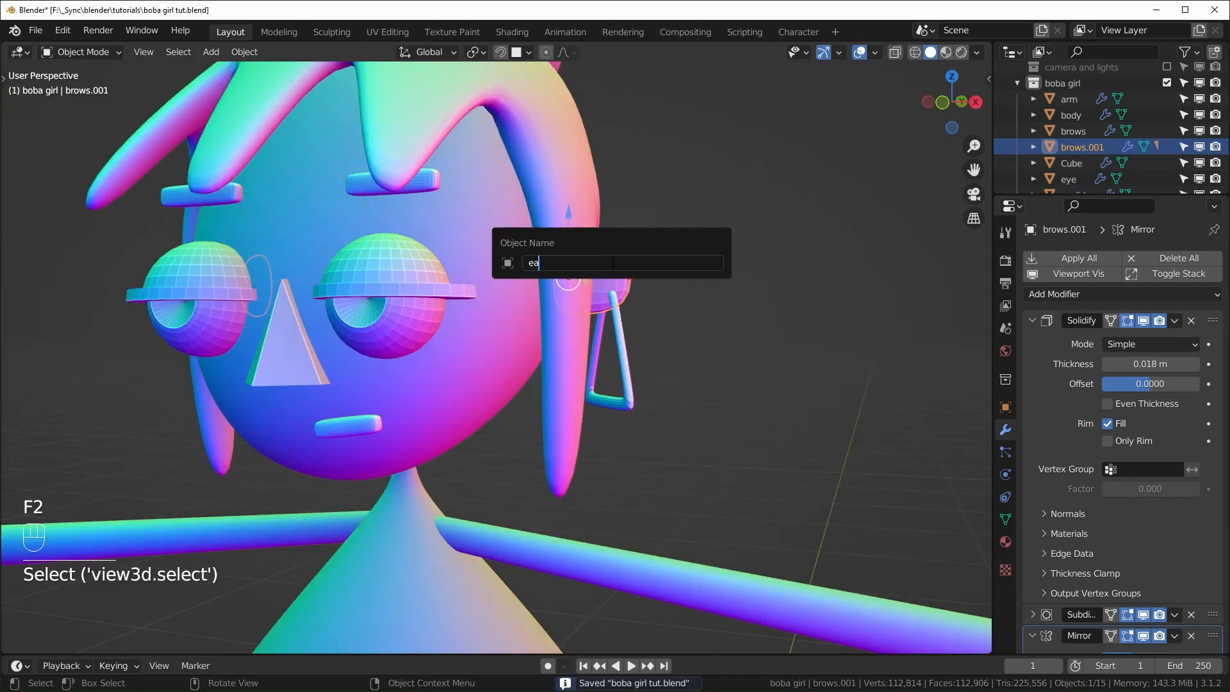
type("rring")
key("Return")
scroll(721, 436, "down", 5)
key("ctrl+s")
- Add a plane and rotate its mesh 90° about X so it stands upright
scroll(682, 500, "down", 4)
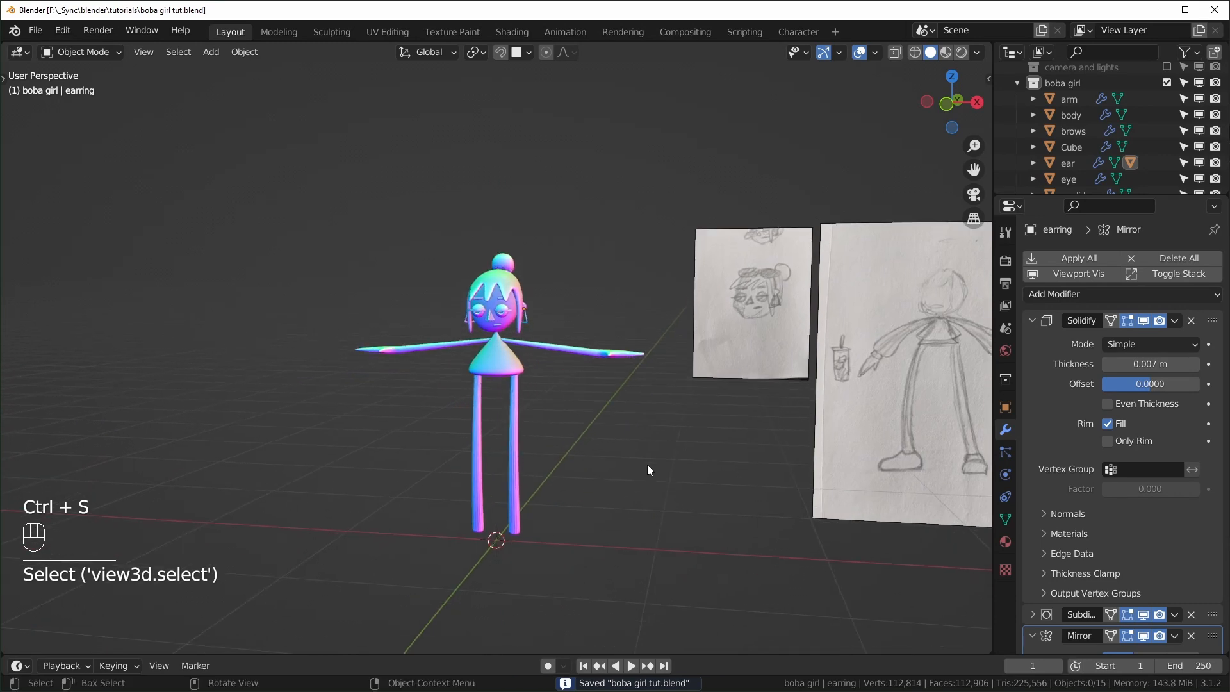
key("shift+a")
mouse_move(644, 398)
left_click(751, 37)
key("Tab")
key("r")
key("x")
key("KP_9")
key("KP_0")
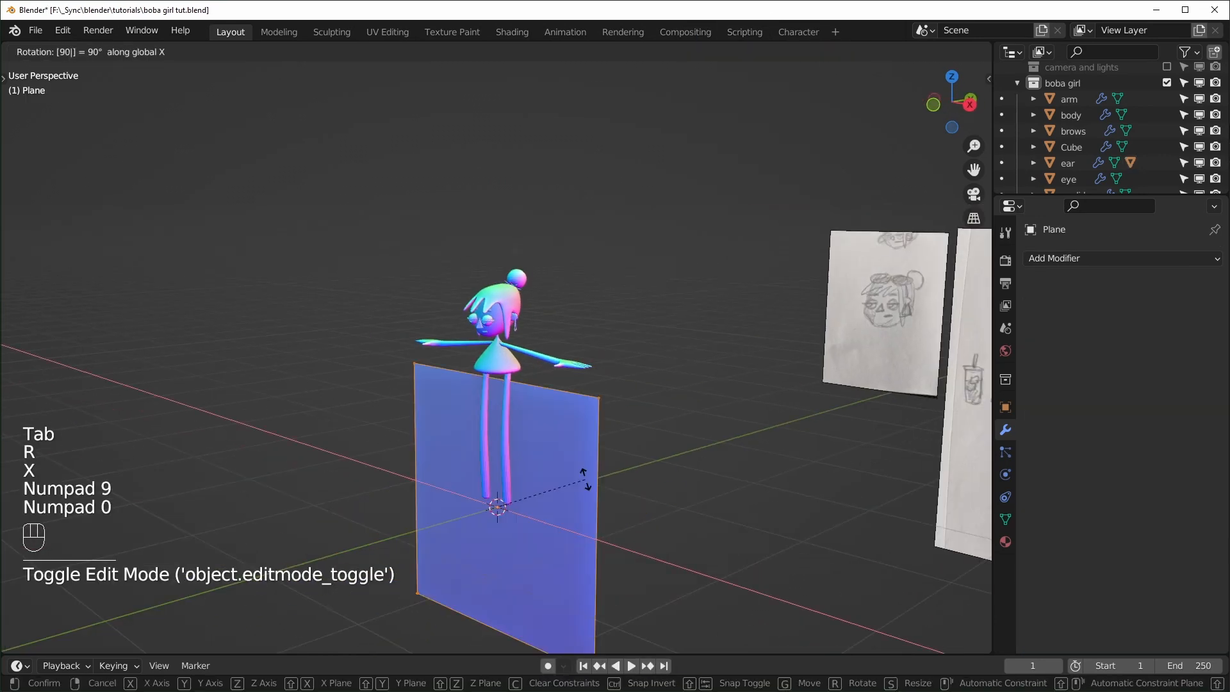
key("KP_Enter")
key("Tab")
- Move the plane about 0.53 m forward along Y and give it a Mirror modifier
middle_click_drag(590, 491, 543, 506)
left_click_drag(545, 510, 476, 517)
middle_click_drag(477, 517, 589, 510)
scroll(592, 506, "up", 3)
left_click(1050, 258)
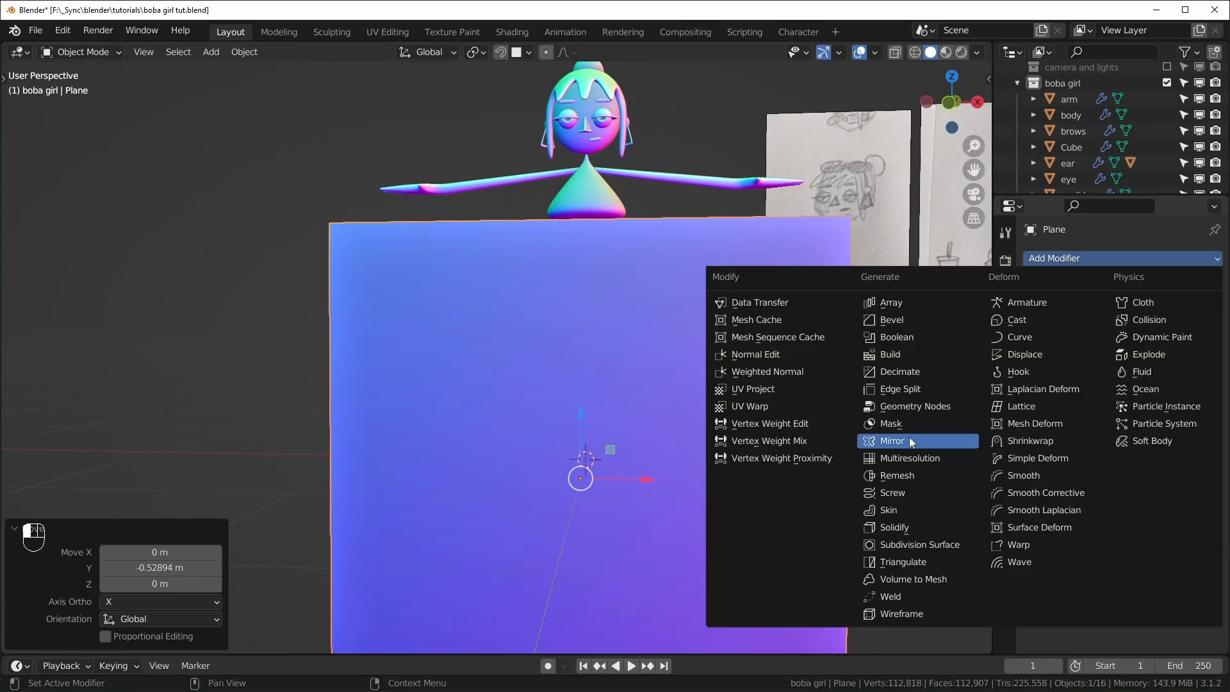
left_click(908, 440)
- Offset the plane's mesh along X from its origin and scale it down into one of two mirrored squares
key("Tab")
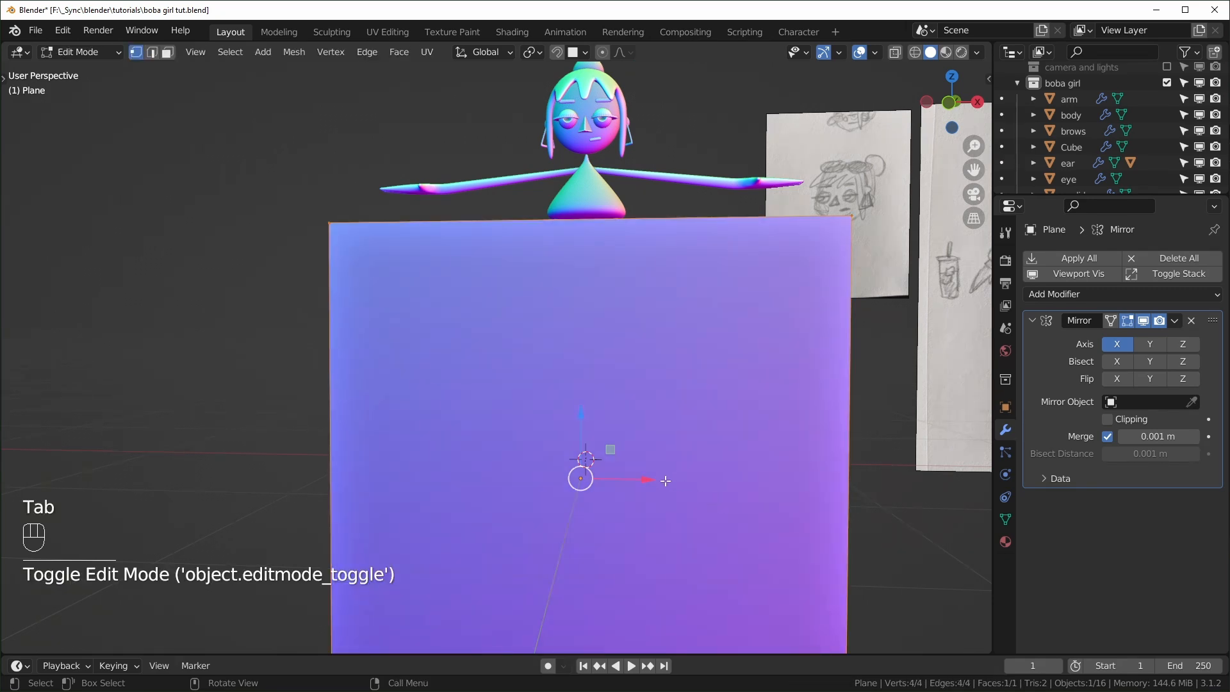
left_click_drag(650, 480, 721, 484)
key("s")
left_click(708, 508)
key("s")
left_click(752, 515)
left_click_drag(712, 485, 678, 492)
- Raise the mirrored plane object along Z to the height of the face
key("Tab")
key("KP_1")
left_click_drag(496, 455, 479, 275)
left_click_drag(479, 274, 479, 83)
- Scale the square's mesh down and slide it along X to cover the eye
key("Tab")
key("alt+z")
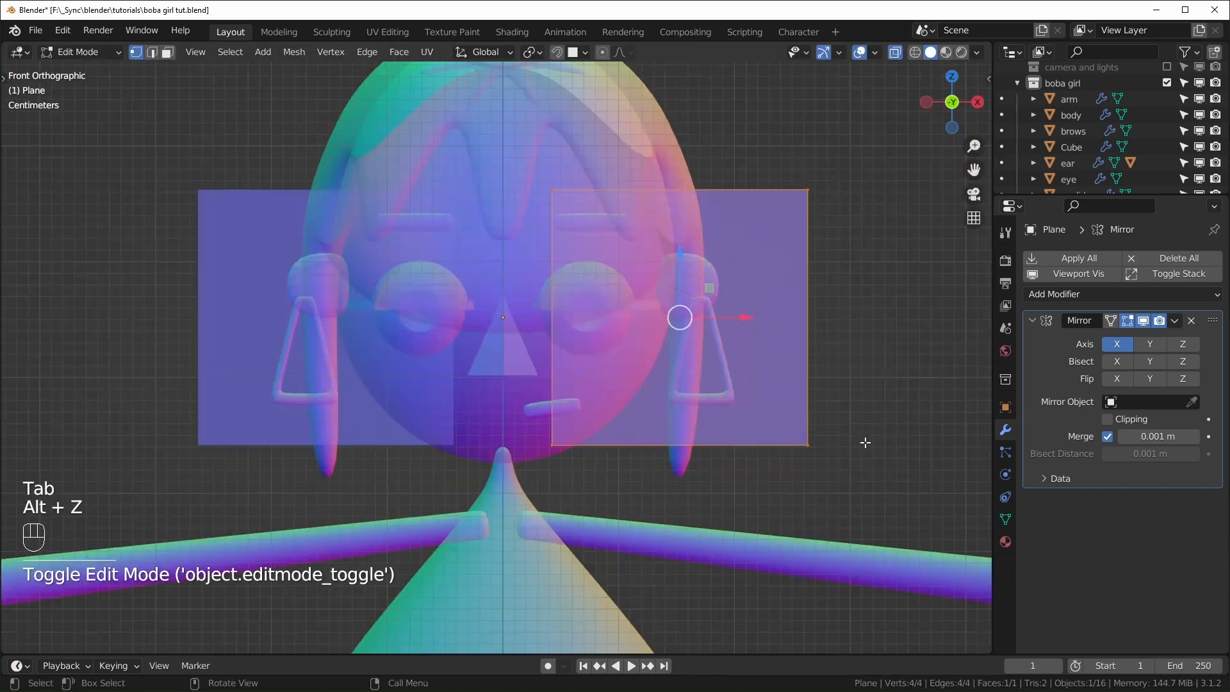
key("s")
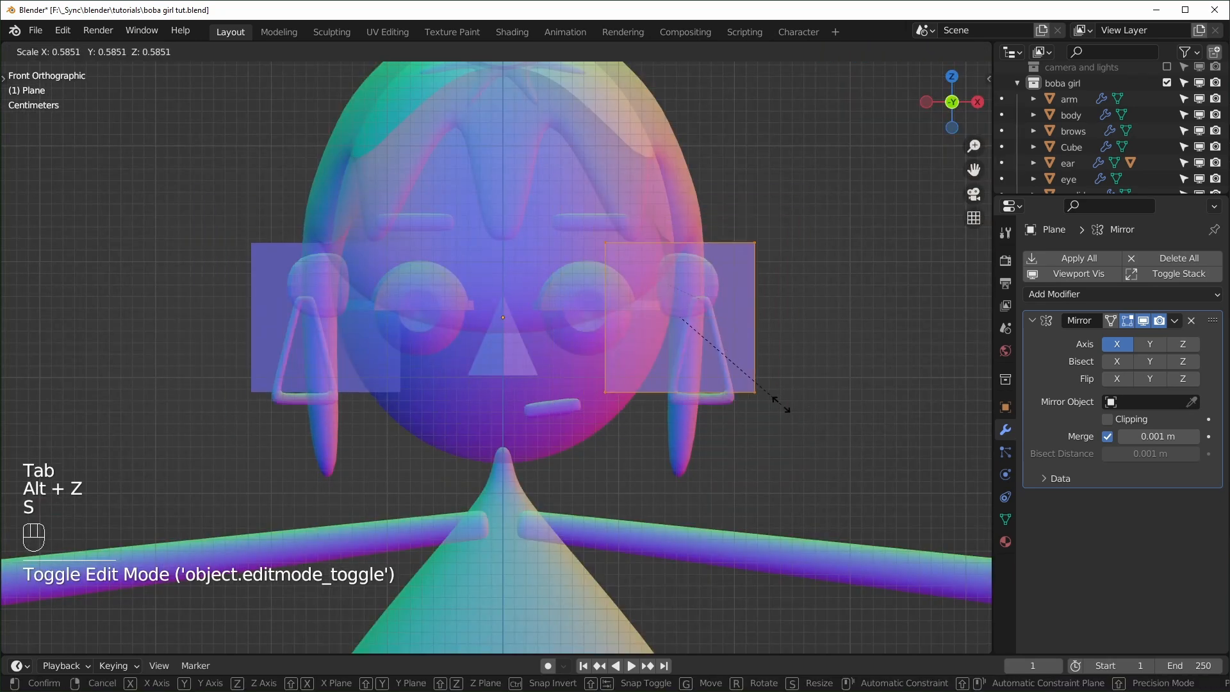
left_click(766, 392)
left_click_drag(741, 321, 645, 315)
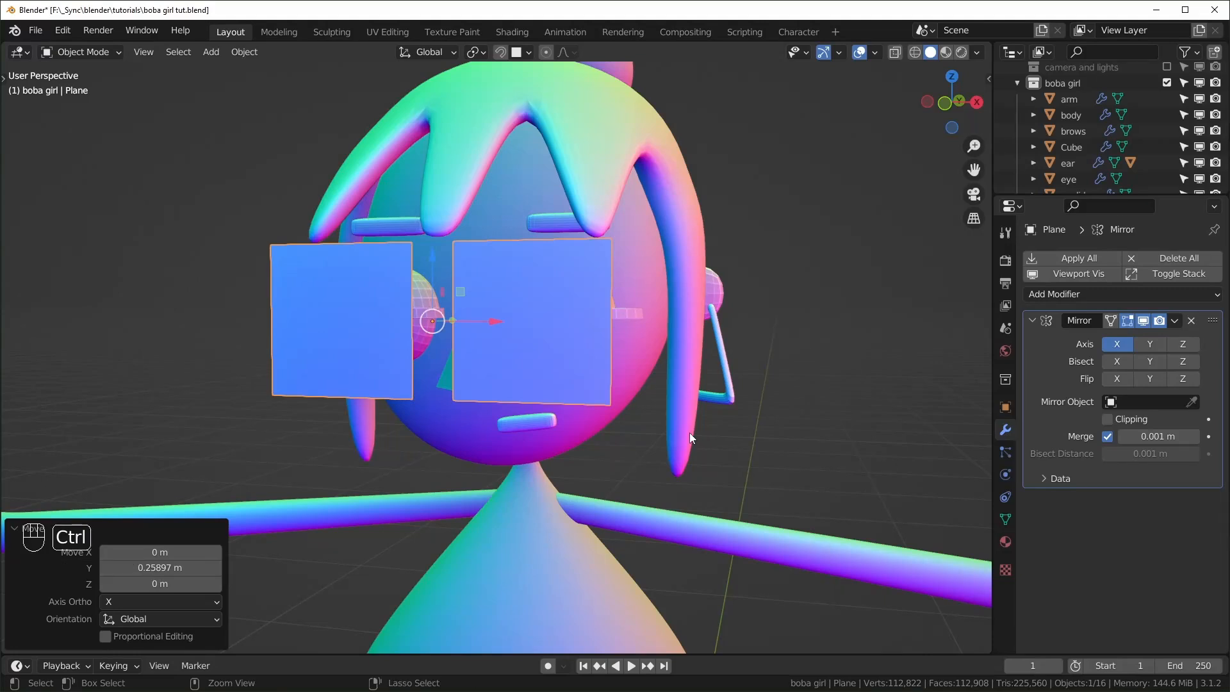
- Add a level 2 Subdivision Surface modifier to the glasses plane and scale its mesh up by about 1.23
key("ctrl+2")
key("Tab")
key("KP_1")
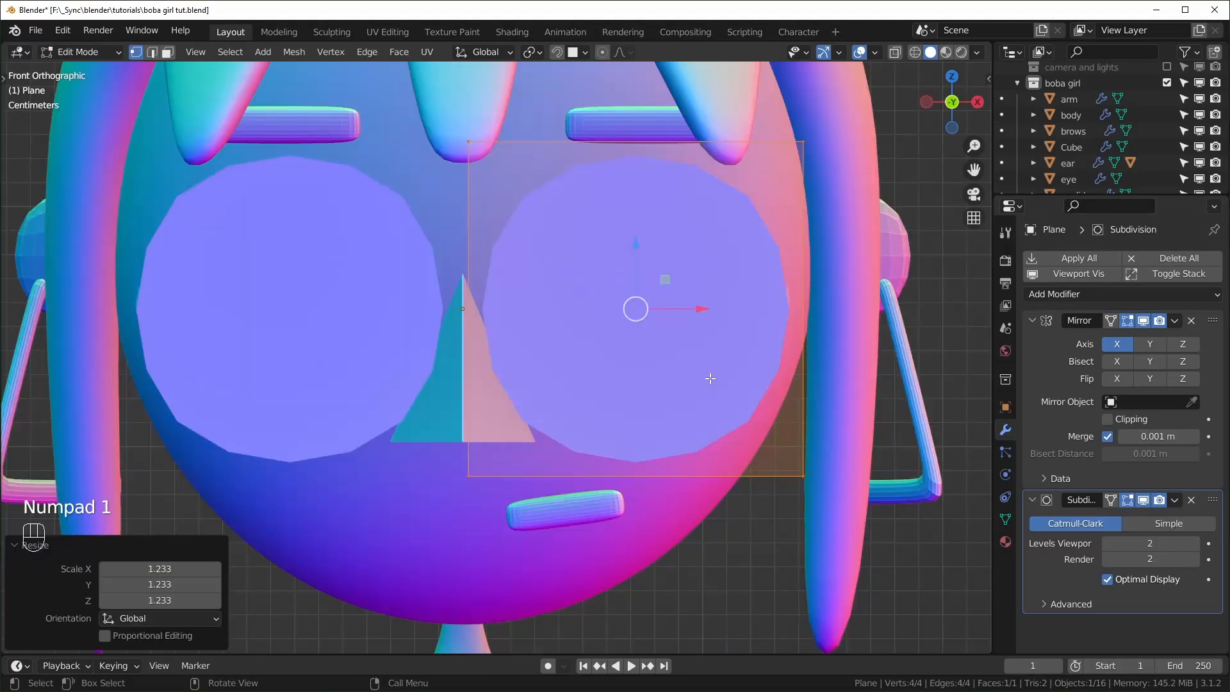
- Duplicate the lens square in place, enable clipping on the Mirror modifier, and slide the copy along X against the centre line
key("shift+d")
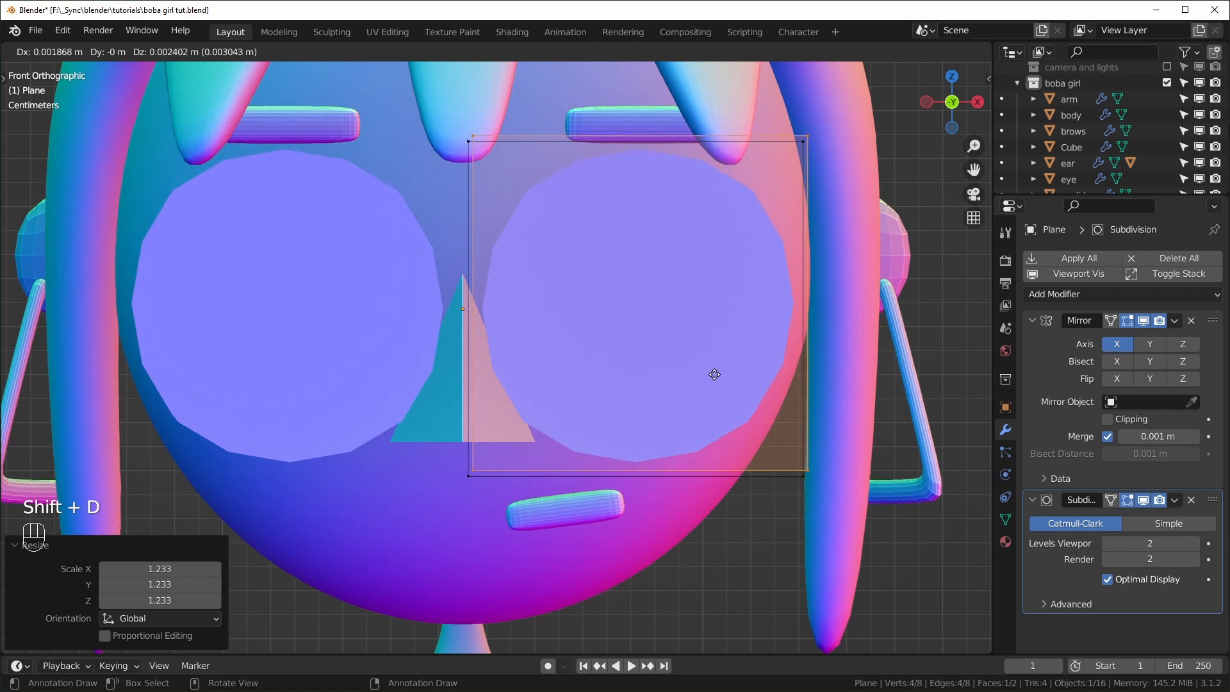
right_click(710, 378)
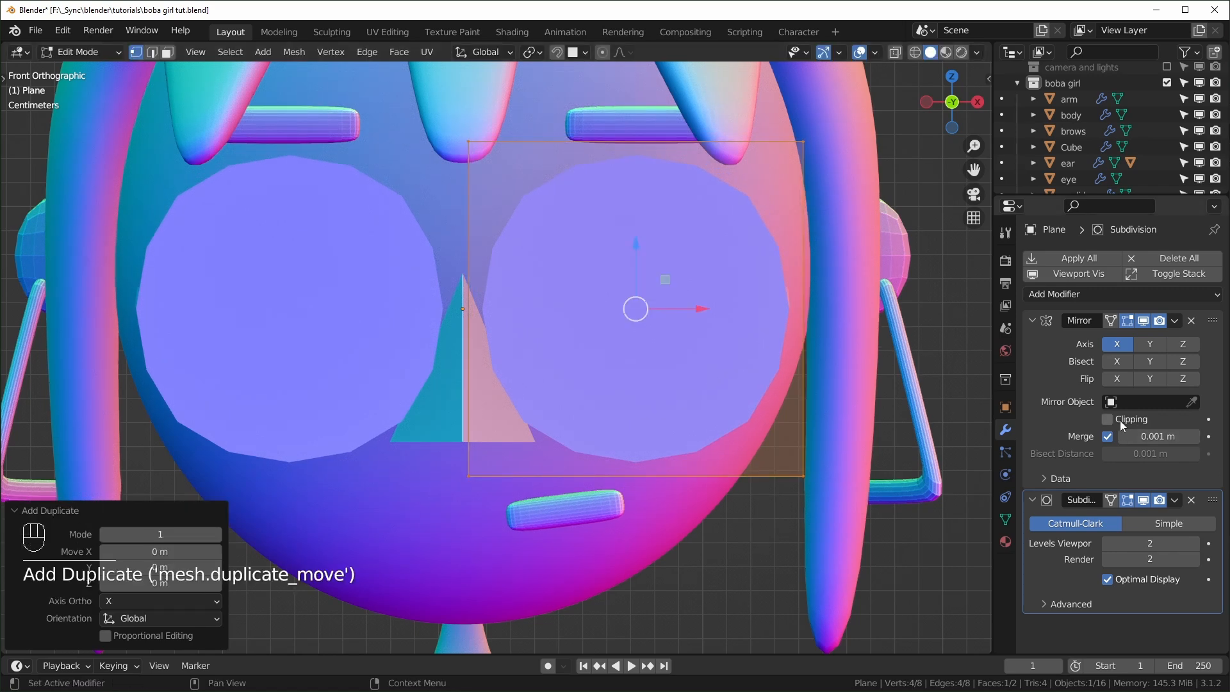
left_click_drag(701, 309, 509, 321)
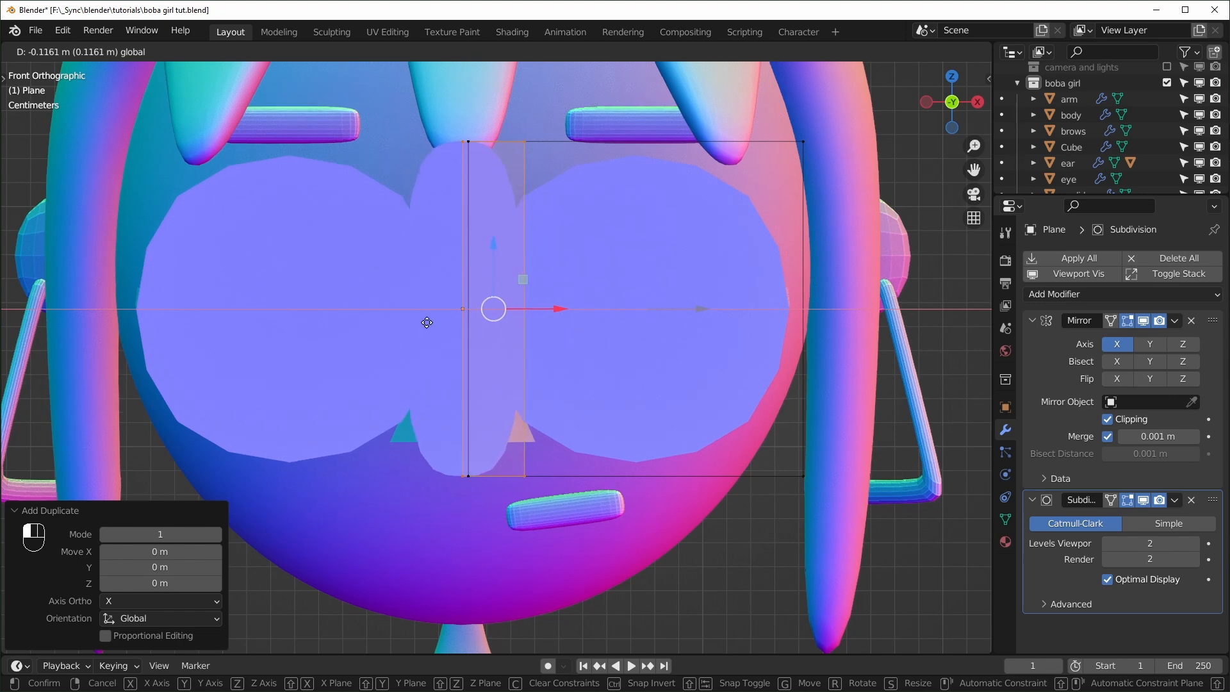
left_click_drag(426, 322, 425, 323)
- Scale the copy to about 0.126 along Z to form the bridge and offset it about 0.0015 m along Y
key("s")
key("z")
left_click(543, 328)
middle_click_drag(543, 327, 424, 352)
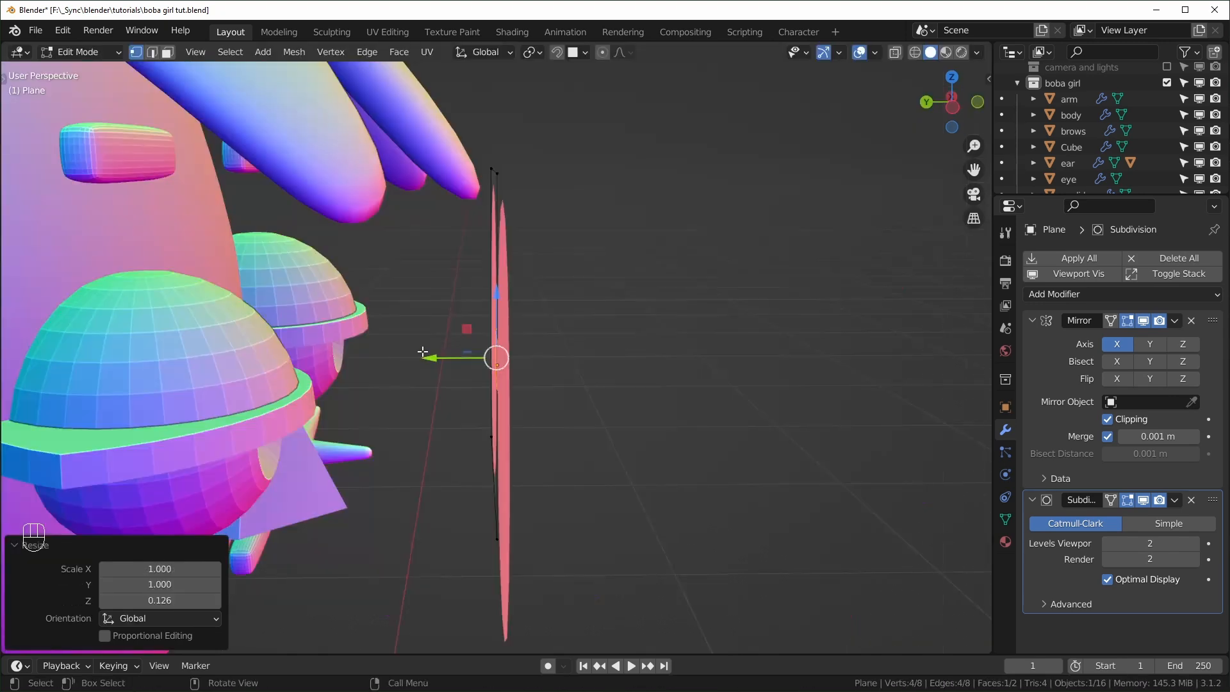
left_click_drag(430, 358, 426, 359)
- Duplicate the bridge piece about 0.13 m along X to the lens's outer edge
middle_click_drag(436, 378, 650, 419)
scroll(650, 423, "down", 3)
middle_click_drag(723, 445, 626, 384)
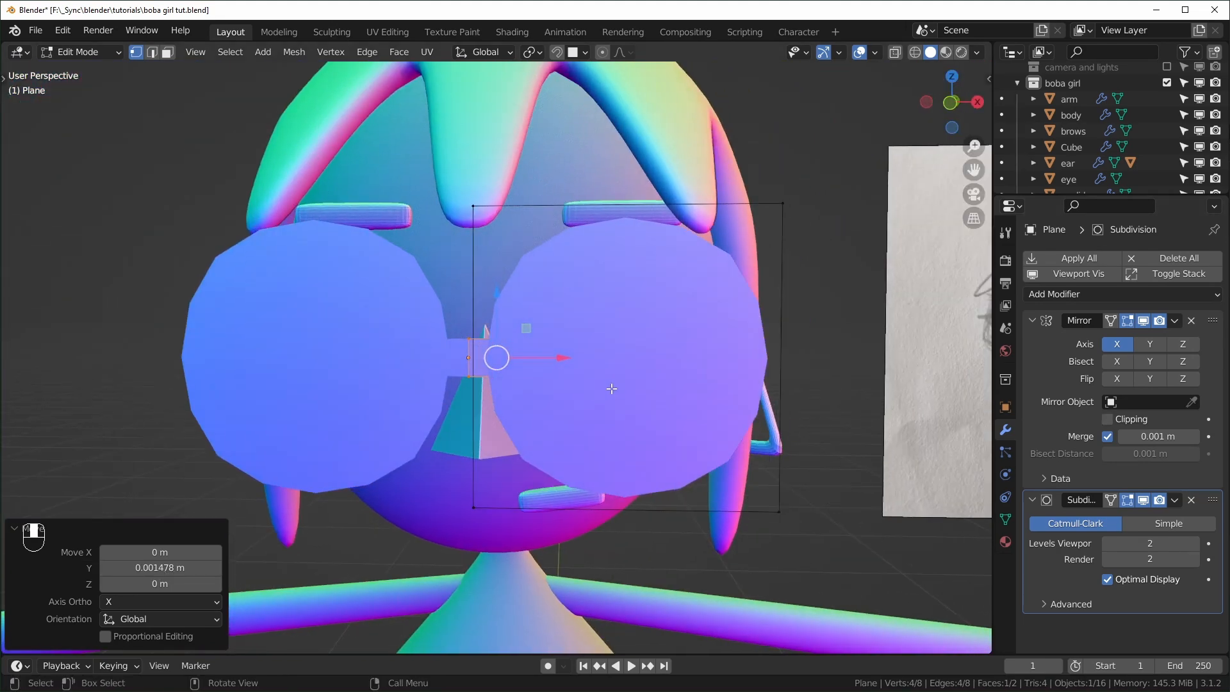
key("shift+d")
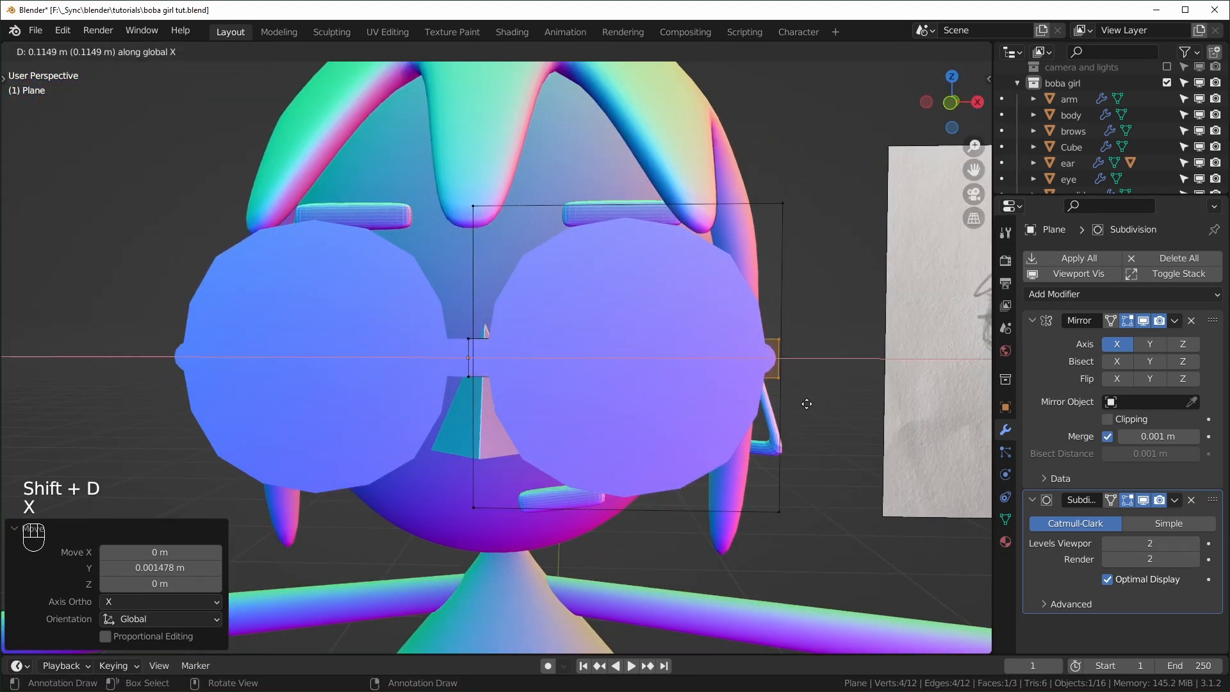
left_click(841, 406)
key("KP_1")
middle_click_drag(777, 447, 687, 472)
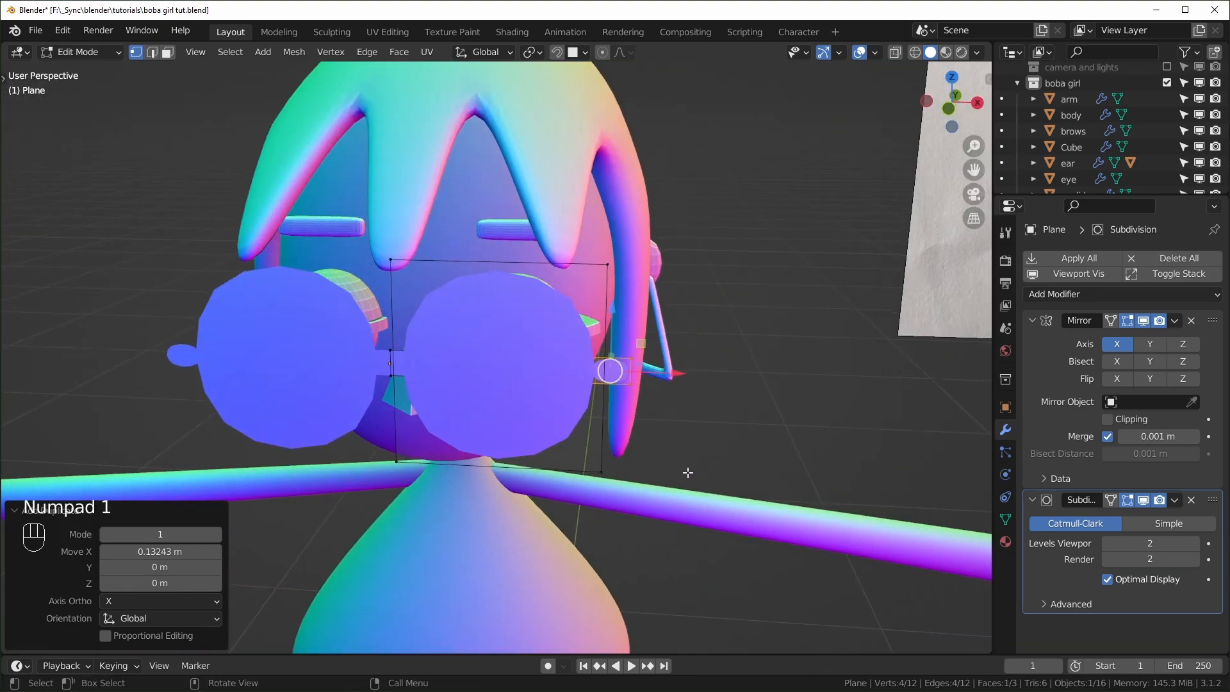
- Move the duplicate about 0.05 m further out along X, rotate it 90° about Z, and shift it back along Y
key("z")
key("KP_9")
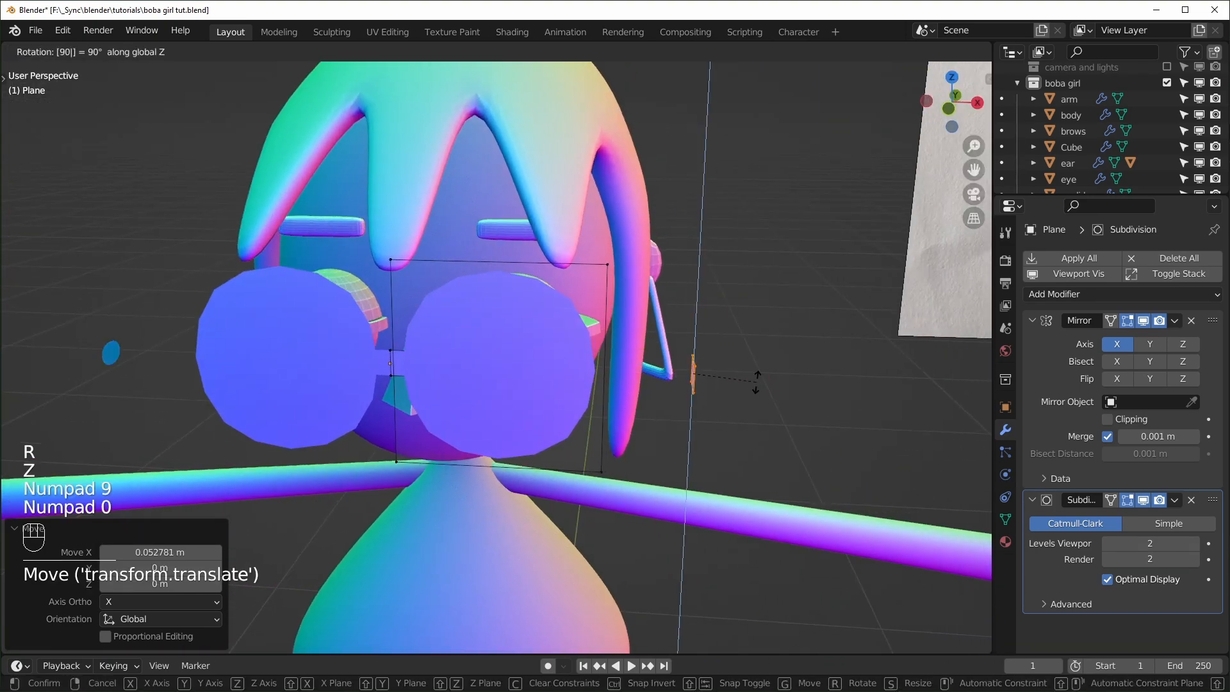
key("KP_0")
key("KP_Enter")
key("KP_3")
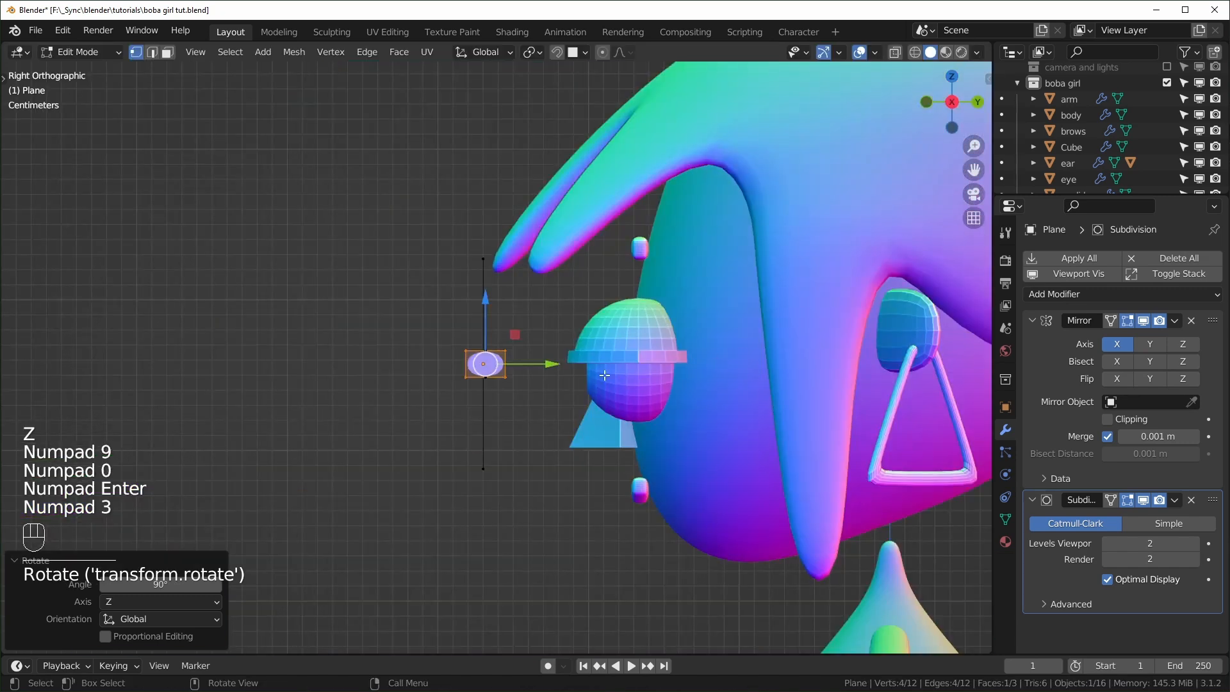
left_click_drag(546, 364, 567, 364)
- Lower the ear object slightly along Z and move the hair vertices above it down about 0.02 m
middle_click_drag(769, 359, 550, 352, "shift")
key("Tab")
left_click(686, 330)
left_click_drag(670, 261, 671, 282)
left_click(666, 256)
key("Tab")
key("alt+z")
left_click_drag(643, 208, 694, 255)
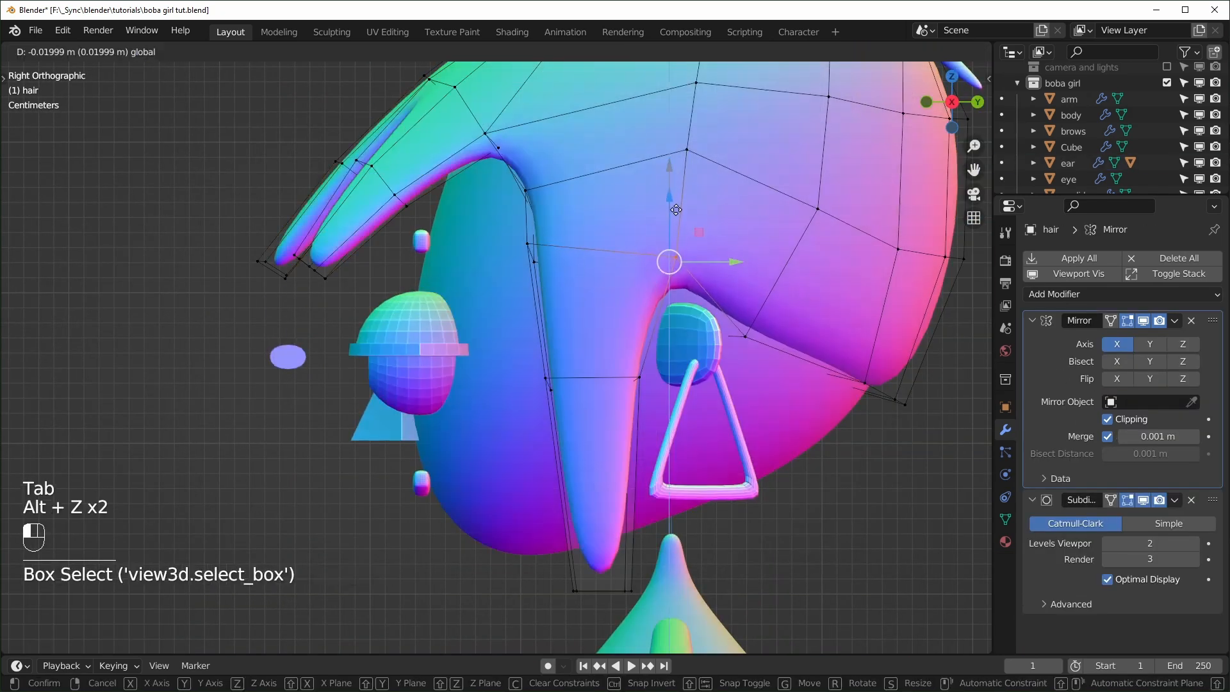
key("Tab")
- Stretch the glasses' temple arm by moving its rear vertices about 0.21 m along Y toward the ear
middle_click_drag(461, 308, 502, 314)
left_click(258, 358)
key("Tab")
key("KP_3")
left_click_drag(294, 323, 685, 358)
- Extrude the temple arm's rear edge twice, up over the ear and down behind it, to form the hook
middle_click_drag(685, 359, 554, 378, "shift")
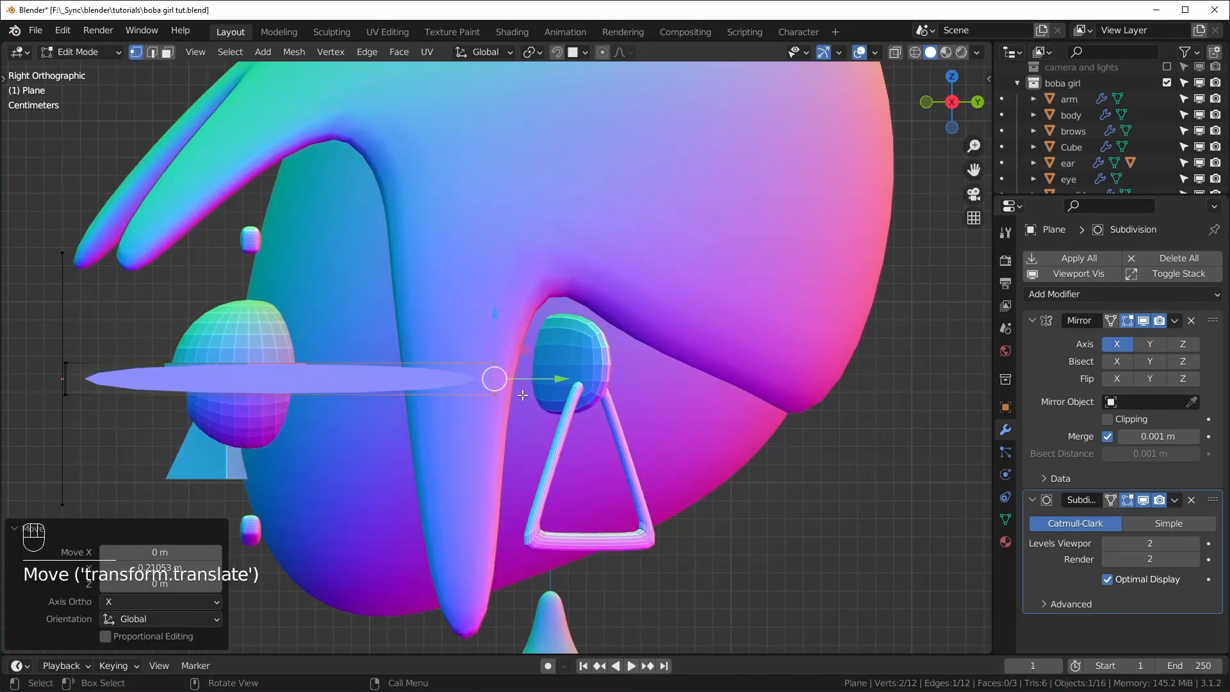
key("e")
left_click(595, 270)
key("e")
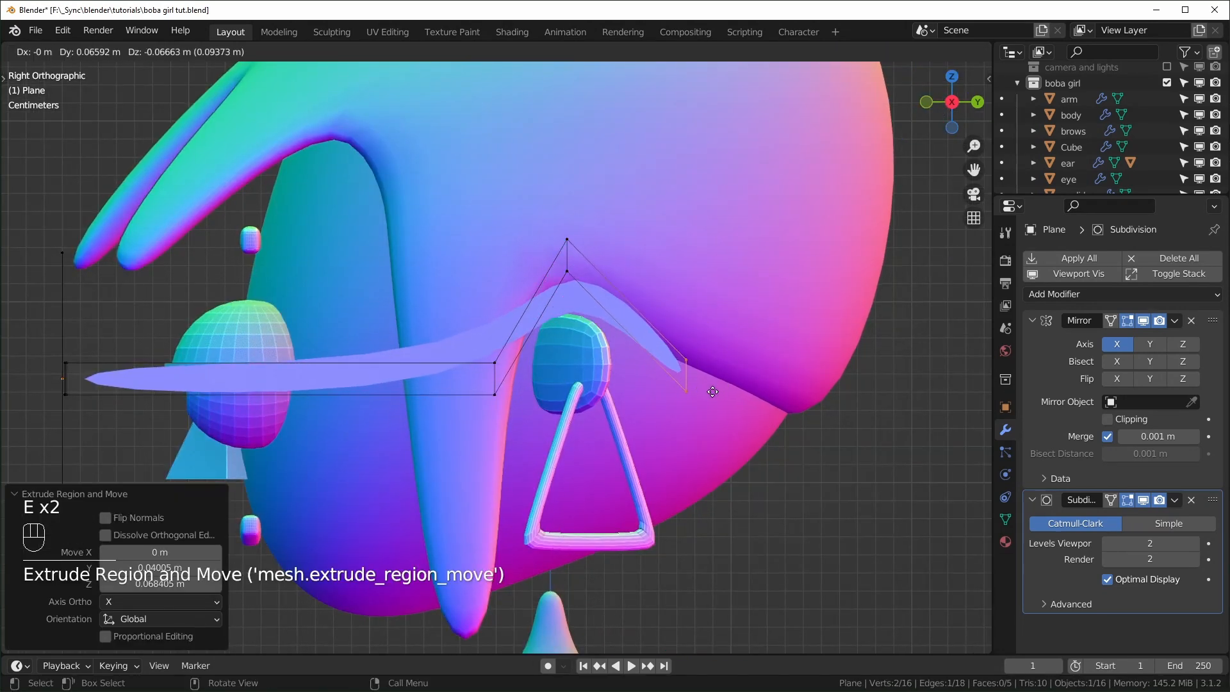
left_click(677, 372)
middle_click_drag(677, 372, 692, 374, "shift")
- Refine the hook by sliding the bend's upper vertex, raising the peak vertex about 0.009 m, and rotating the tip edge
left_click(511, 365)
key("g")
key("g")
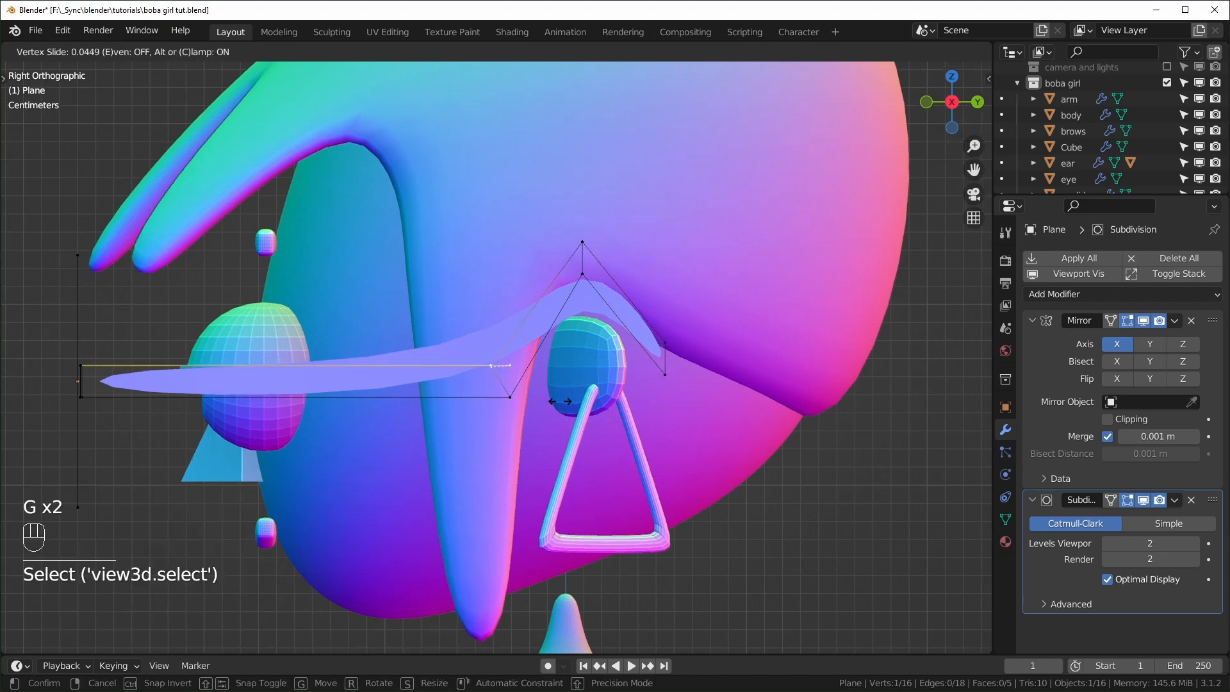
left_click(497, 365)
left_click_drag(582, 241, 582, 225)
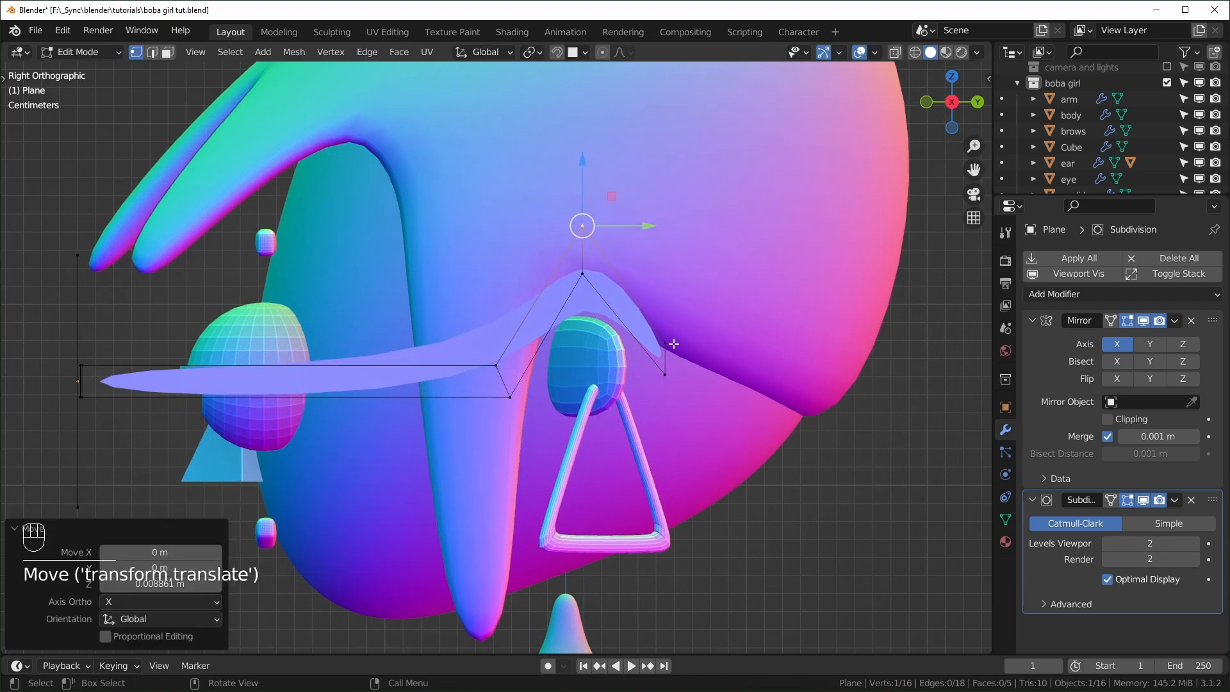
left_click_drag(630, 306, 736, 386)
key("r")
left_click(761, 425)
left_click(676, 346)
left_click_drag(677, 345, 676, 345)
- Add a loop cut to the temple arm and slide it close to the bend before the ear
key("ctrl+r")
left_click(309, 380)
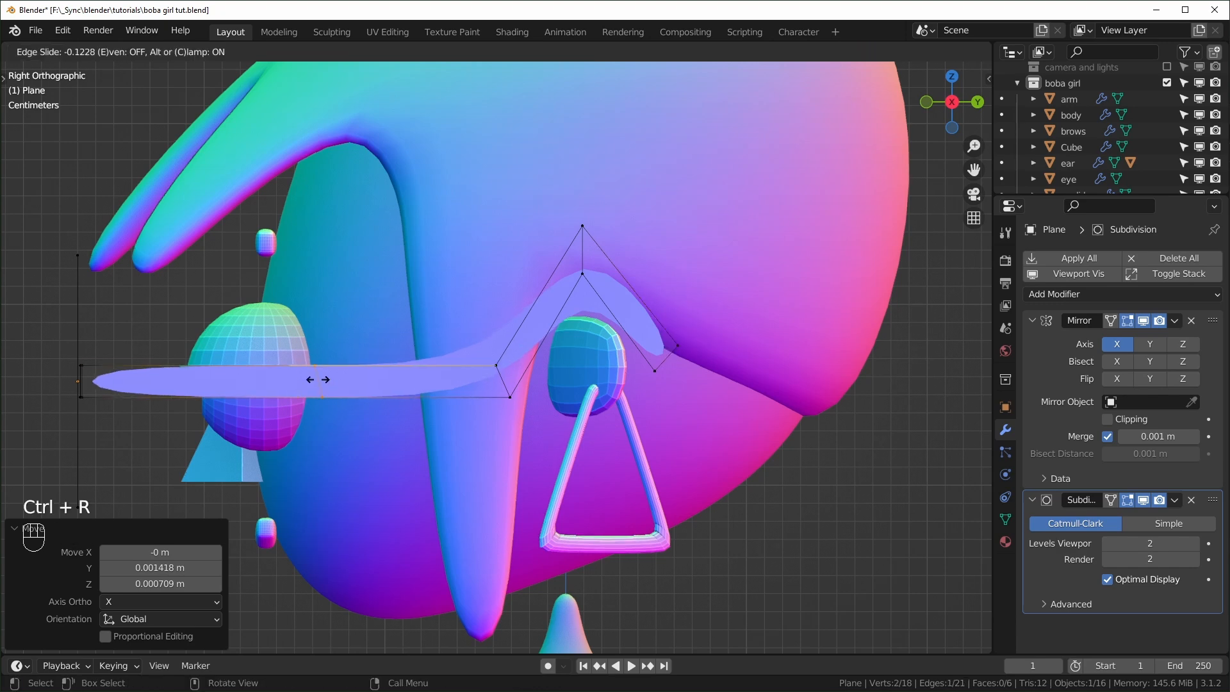
left_click(476, 397)
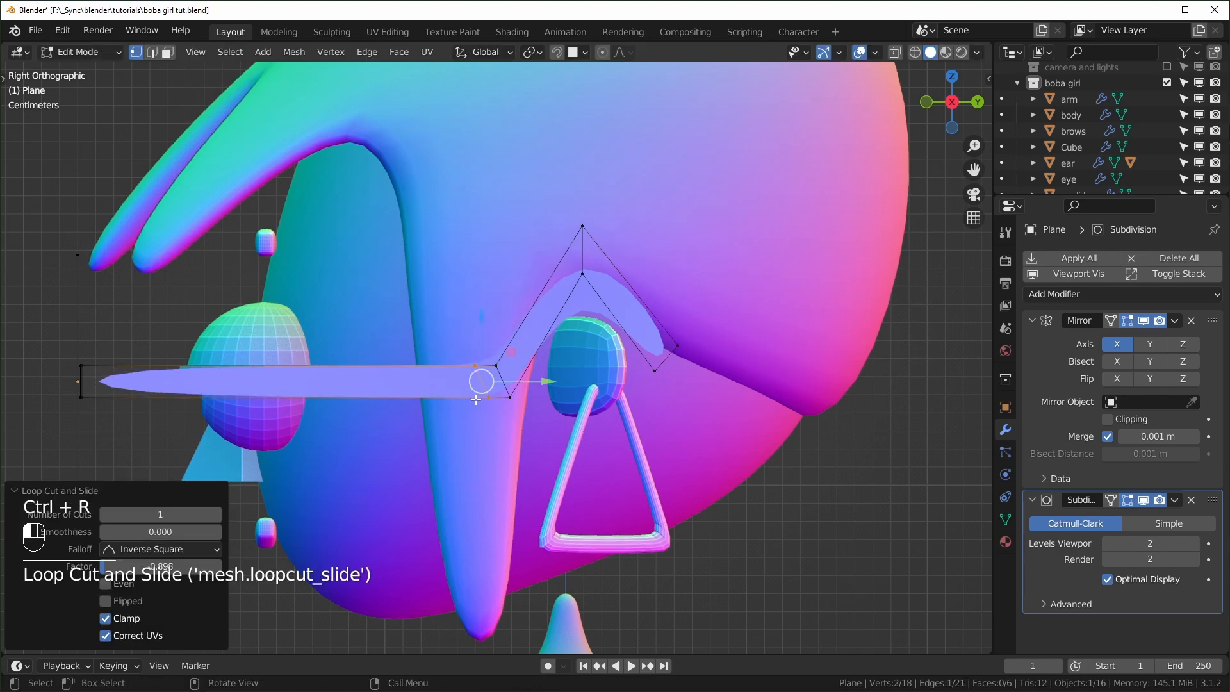
key("Tab")
key("Tab")
- Select the whole linked temple arm and move it inward along X toward the head
middle_click_drag(427, 411, 823, 398)
key("l")
key("KP_3")
middle_click_drag(505, 283, 769, 410)
middle_click_drag(736, 397, 826, 282, "shift")
left_click_drag(854, 264, 812, 262)
- Extrude the temple arm's front edge about 0.045 m inward along X and nudge it toward the lens
middle_click_drag(736, 282, 576, 320)
left_click_drag(451, 346, 492, 448)
middle_click_drag(548, 448, 620, 449)
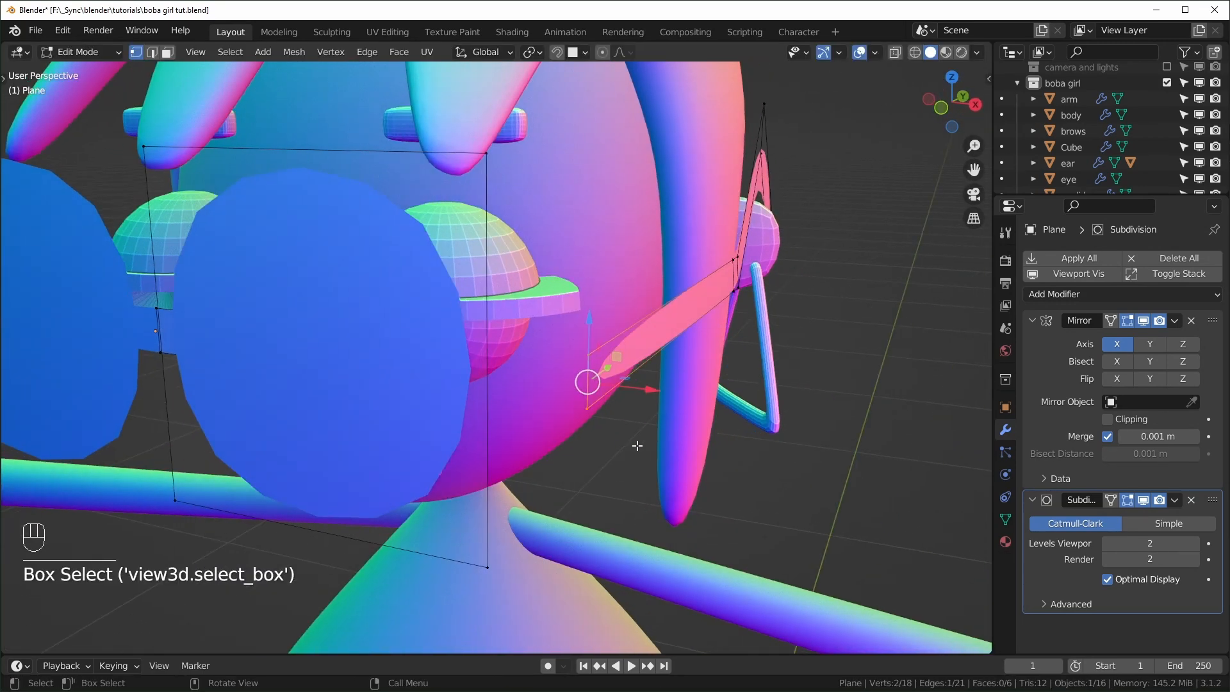
key("e")
key("x")
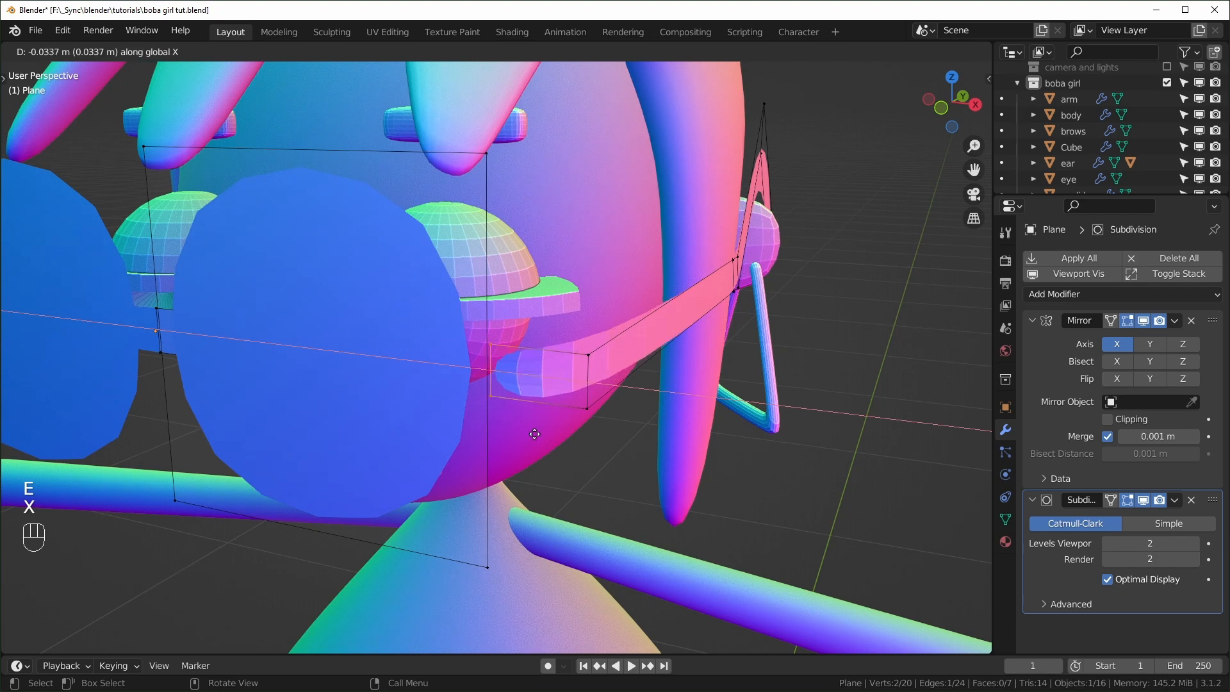
left_click(508, 431)
key("KP_1")
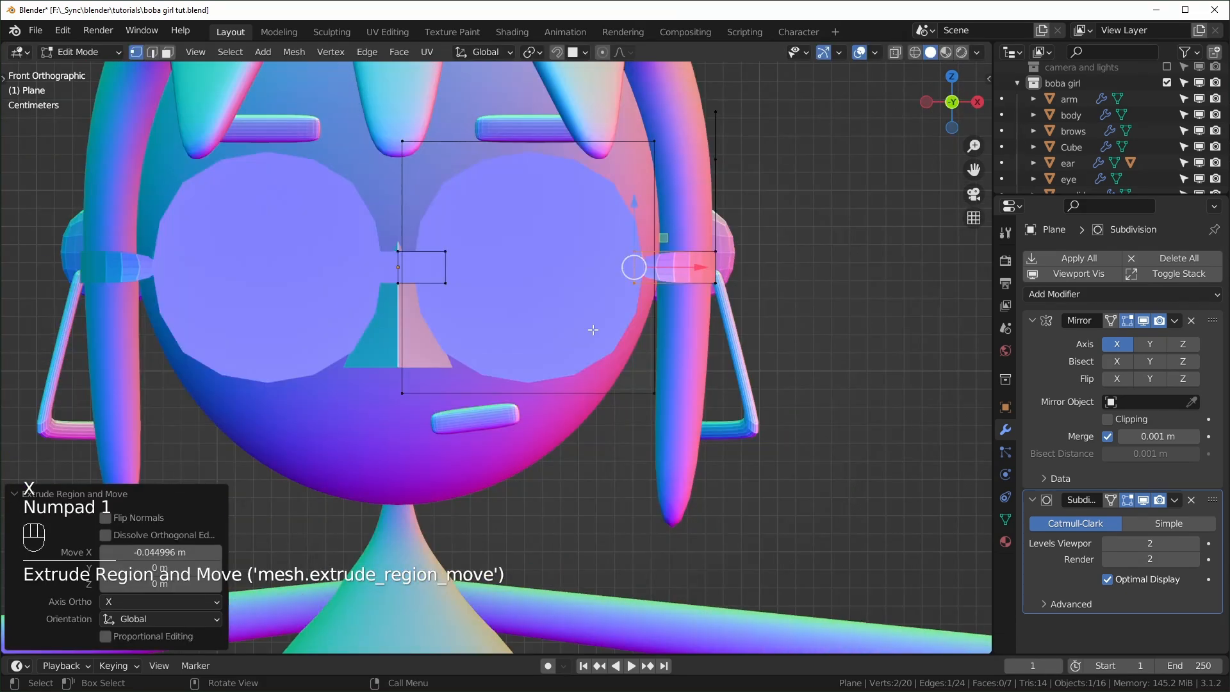
left_click_drag(692, 269, 686, 269)
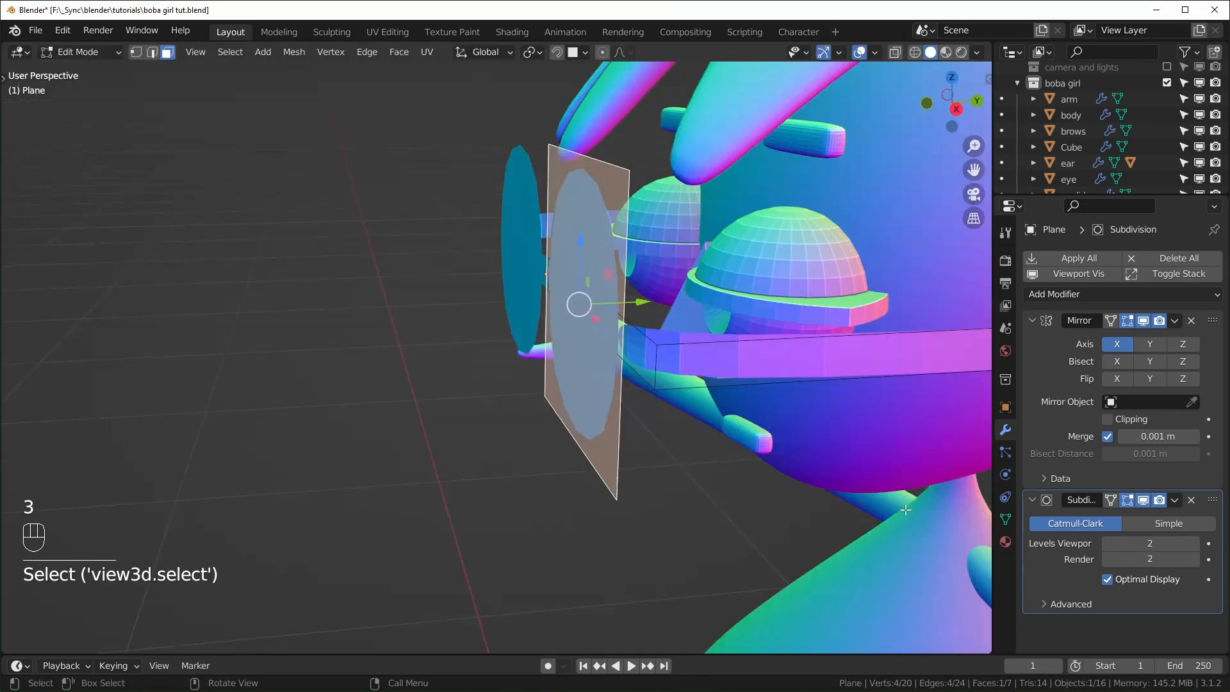
- Extrude the lens face about 0.014 m along its normal to give it thickness
key("e")
left_click(839, 459)
middle_click_drag(820, 463, 563, 409)
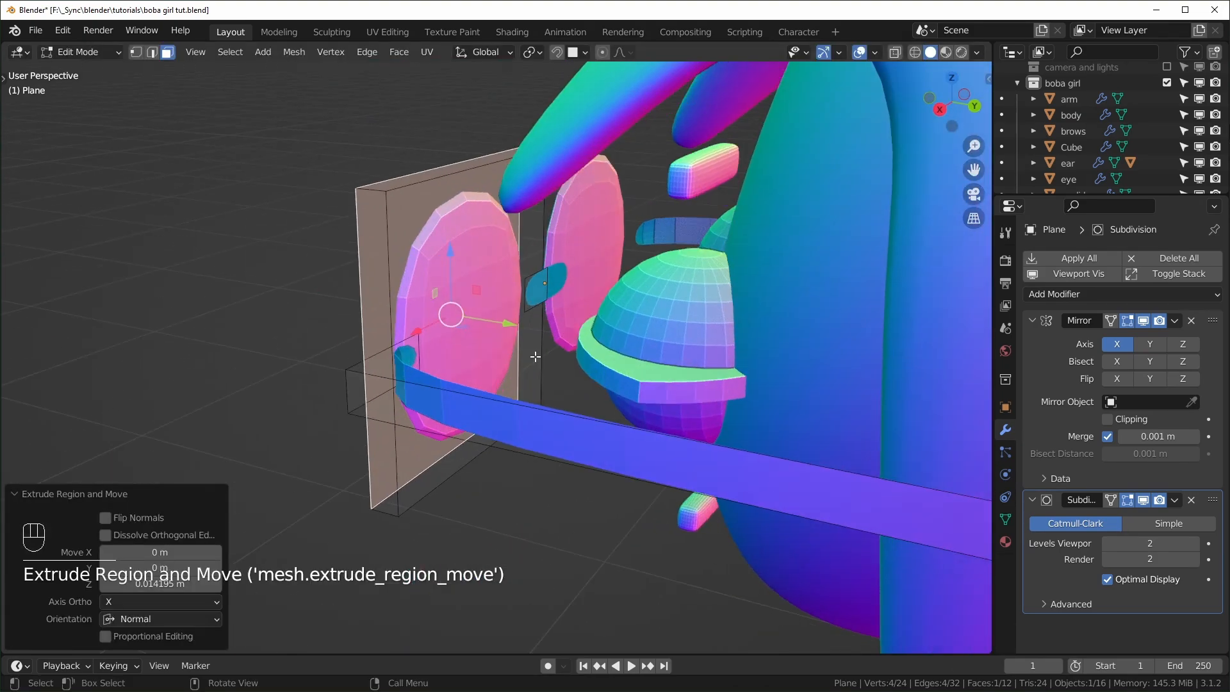
- Inset the lens's front and back faces by about 0.0033 m to sharpen its rim
left_click(459, 288, "shift")
middle_click_drag(459, 287, 779, 378)
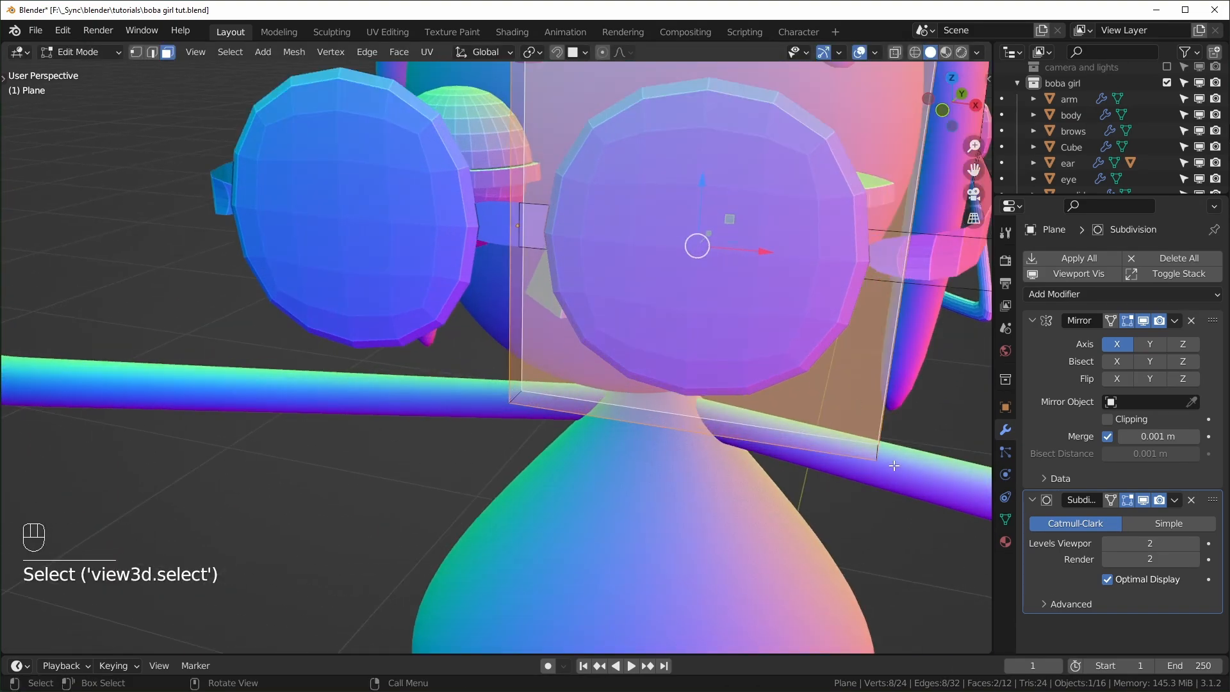
key("i")
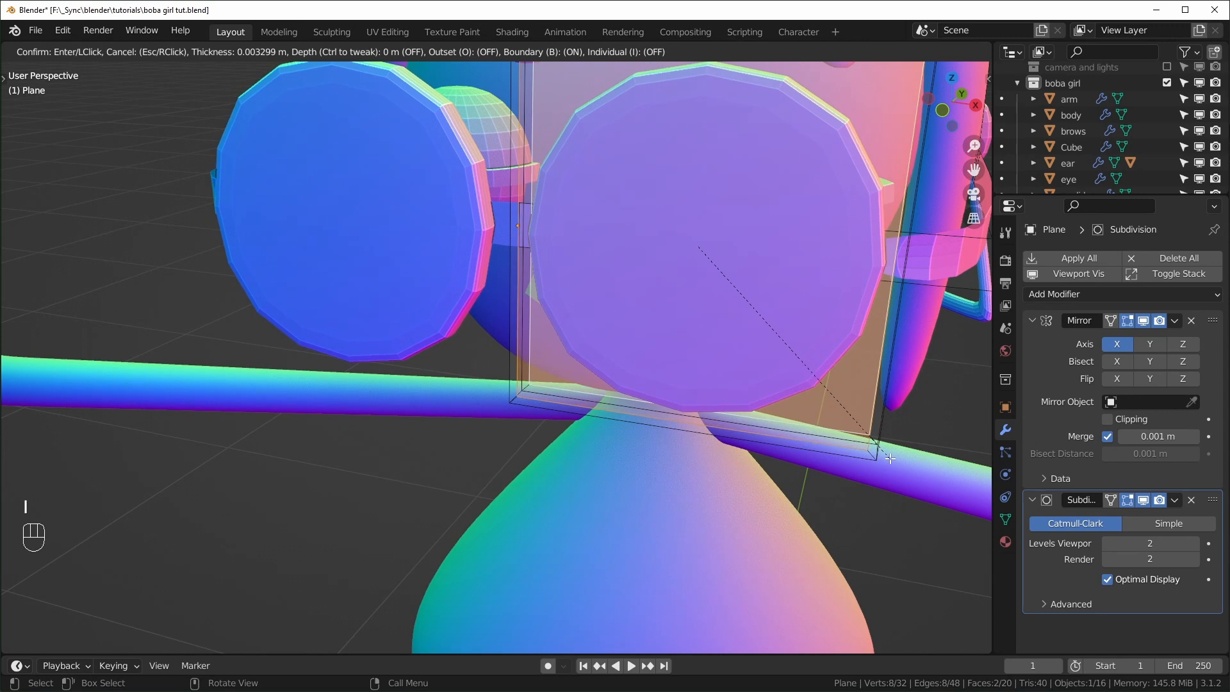
left_click(889, 458)
- Hide the linked lens geometry and extrude the bridge face to give it thickness
middle_click_drag(890, 458, 674, 488)
key("l")
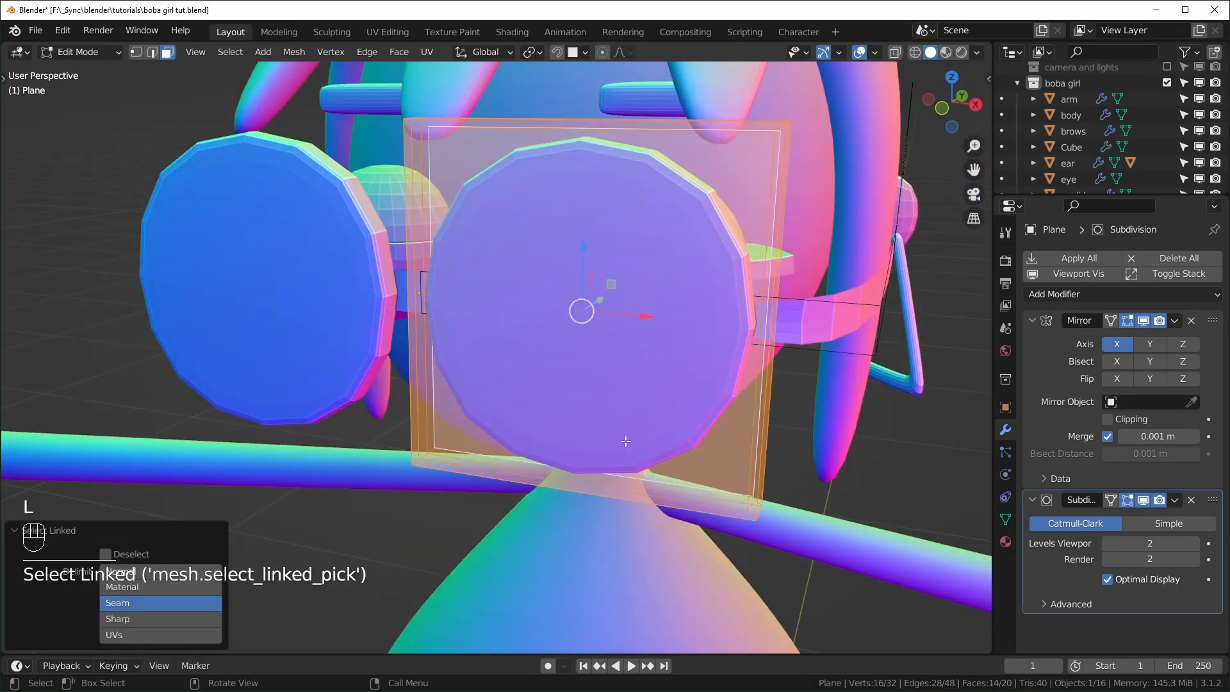
key("h")
mouse_move(563, 412)
middle_mouse_down()
mouse_move(588, 406)
mouse_move(568, 406)
middle_mouse_up()
scroll(568, 406, "up", 2)
mouse_move(568, 406)
middle_mouse_down("shift")
mouse_move(602, 415)
mouse_move(585, 421)
middle_mouse_up("shift")
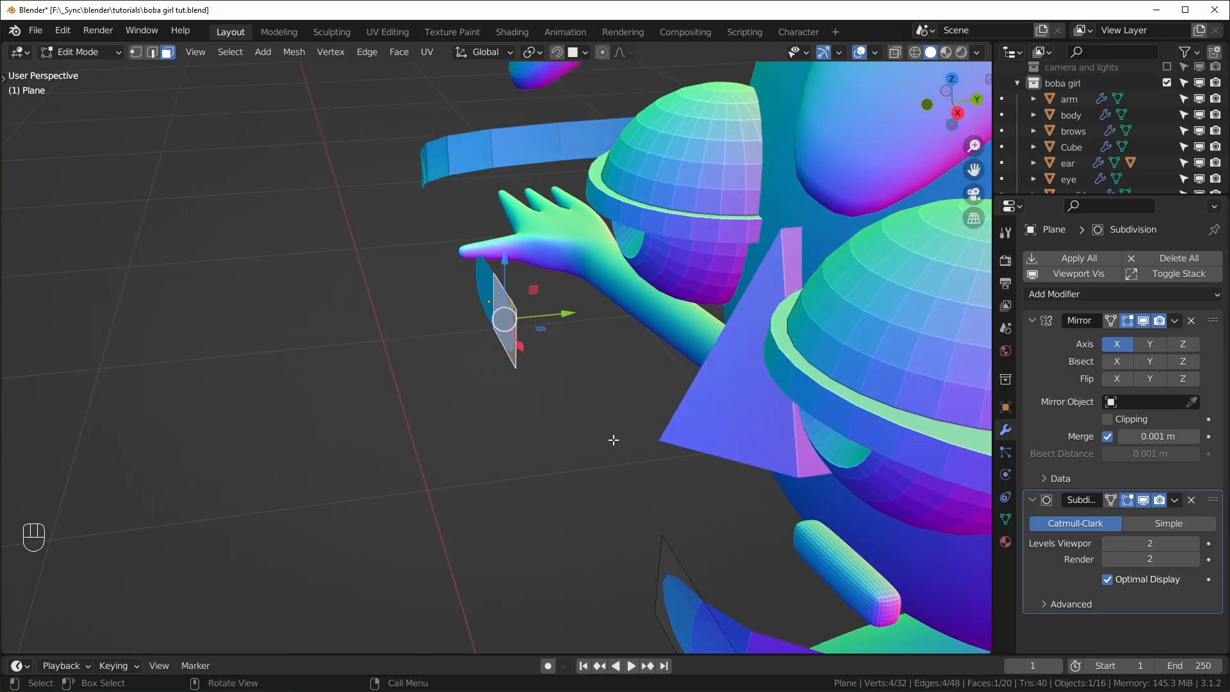
key("e")
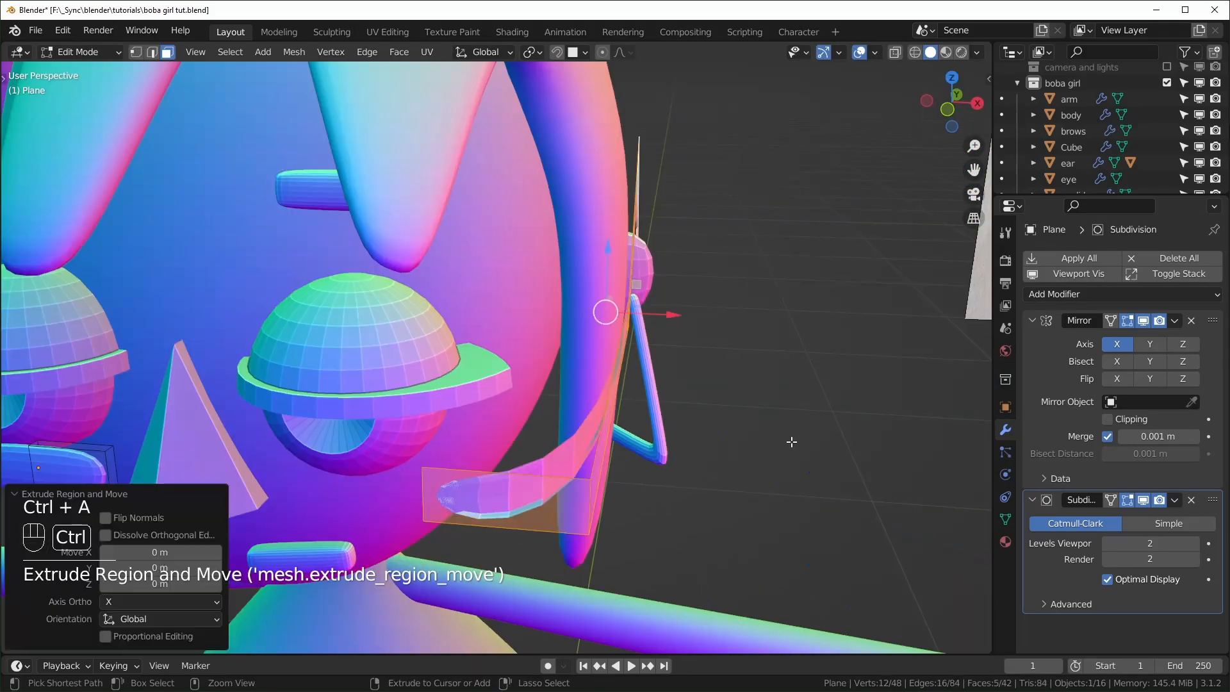
- Undo the plain extrusion of the temple arm and extrude its faces along their normals to thicken it
key("ctrl+z")
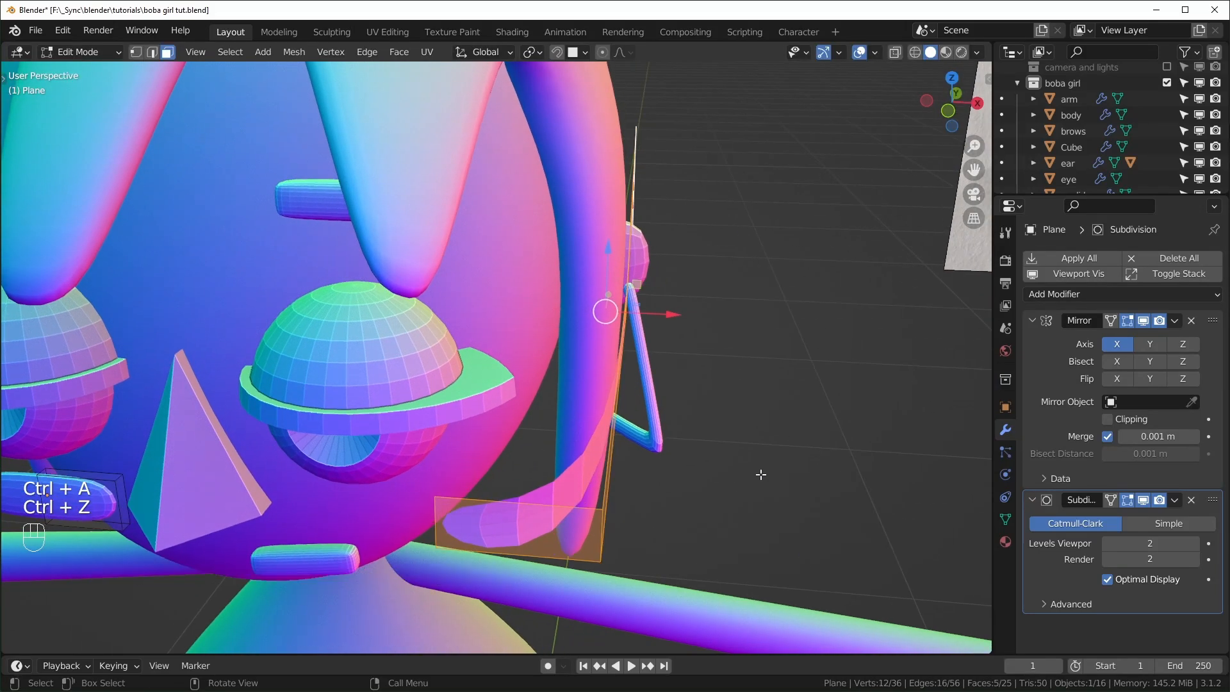
key("alt+e")
left_click(737, 459)
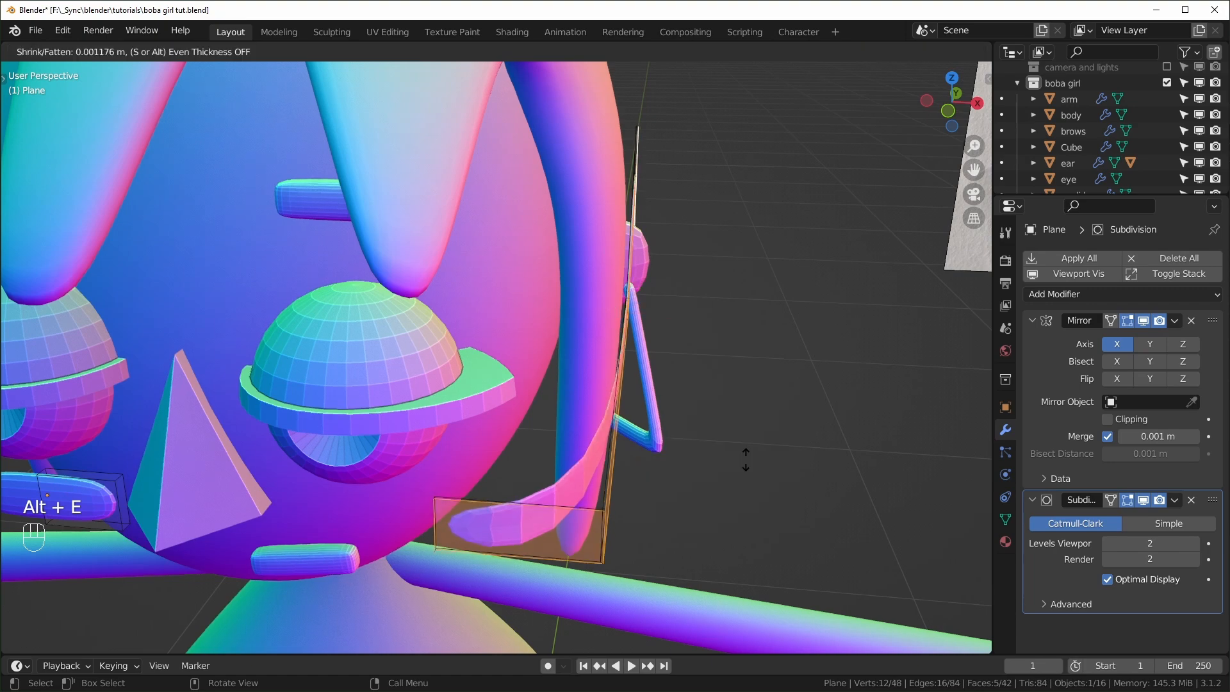
left_click(746, 455)
- Select the temple arm's lengthwise and end edge loops and increase their mean crease
middle_click_drag(746, 456, 736, 359, "shift")
left_click(541, 445)
key("2")
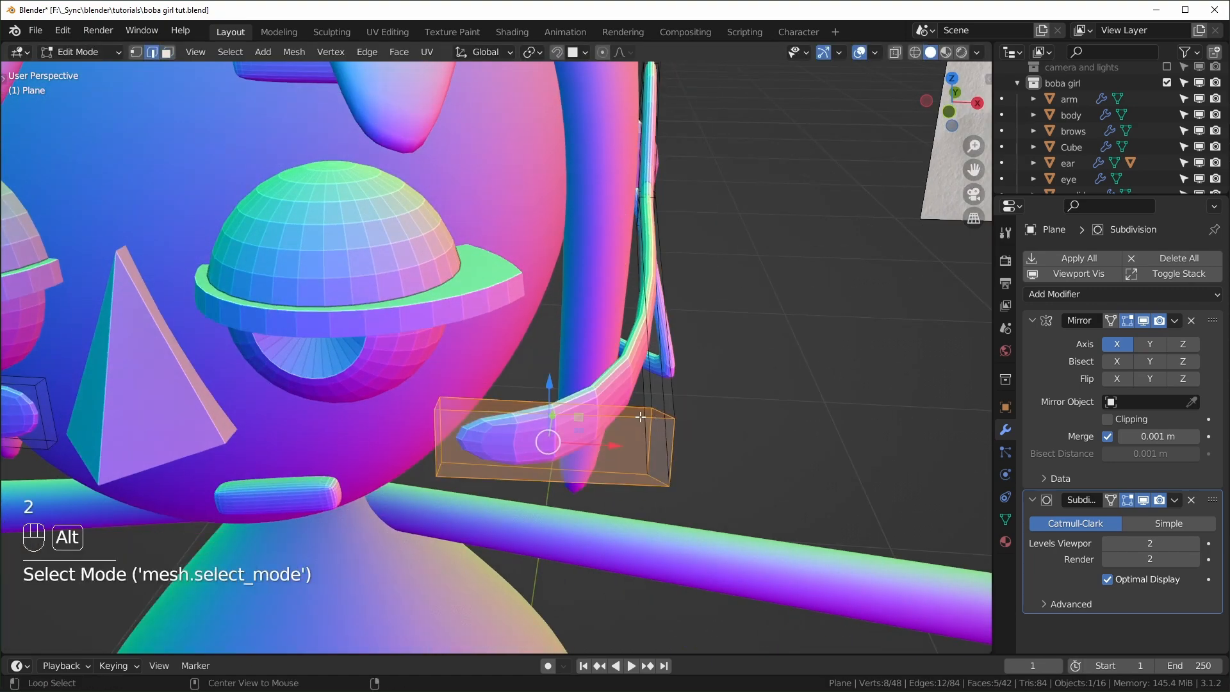
middle_click_drag(541, 445, 518, 436)
left_click(509, 411, "alt")
left_click(508, 470, "alt+shift")
left_click(426, 448, "alt+shift")
middle_click_drag(448, 448, 547, 340)
key("alt+z")
key("alt+z")
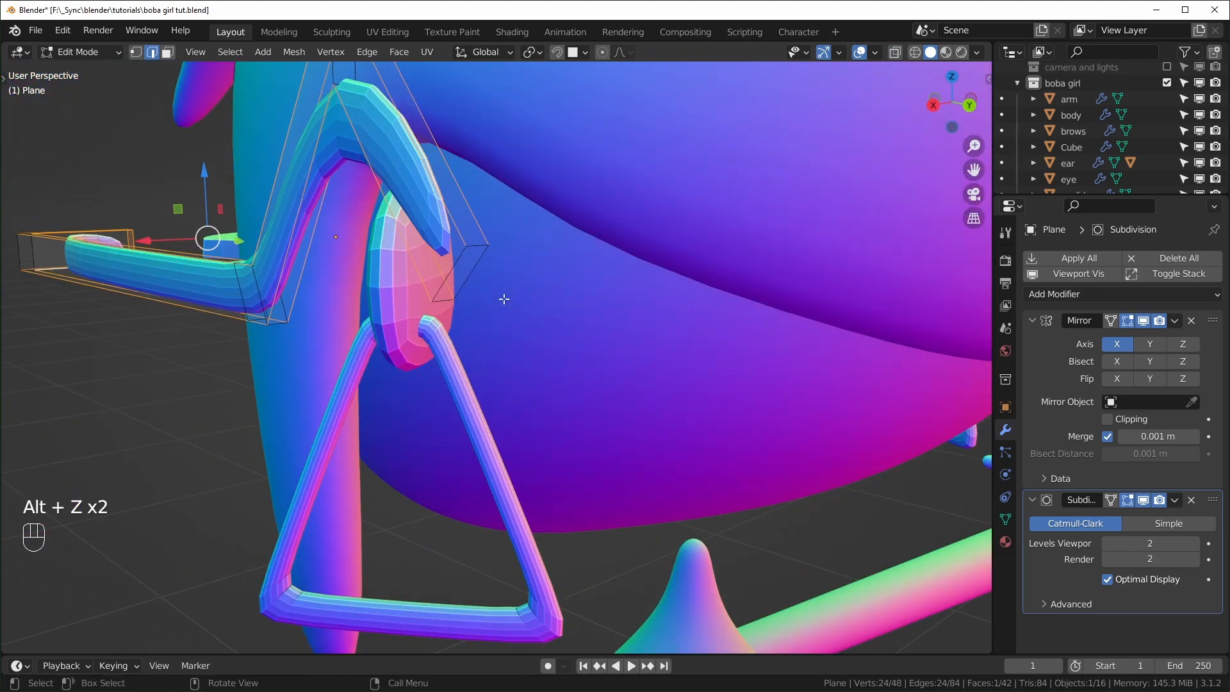
middle_click_drag(470, 272, 696, 318)
key("n")
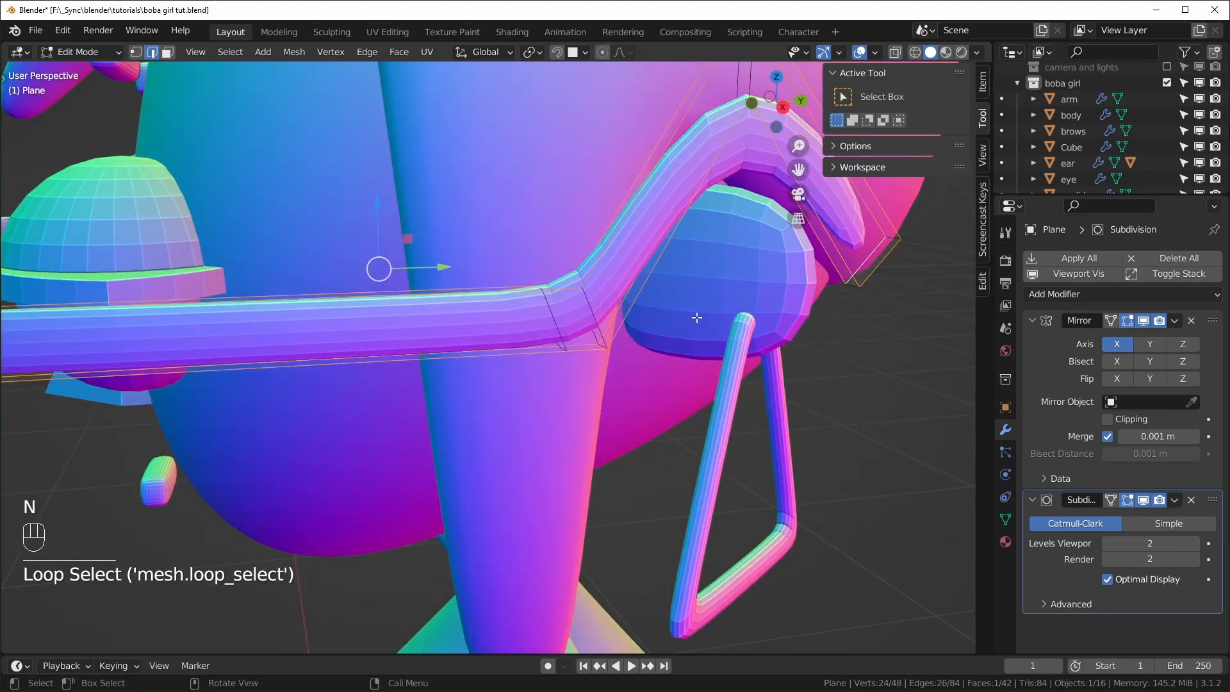
left_click(983, 87)
left_click_drag(897, 266, 941, 266)
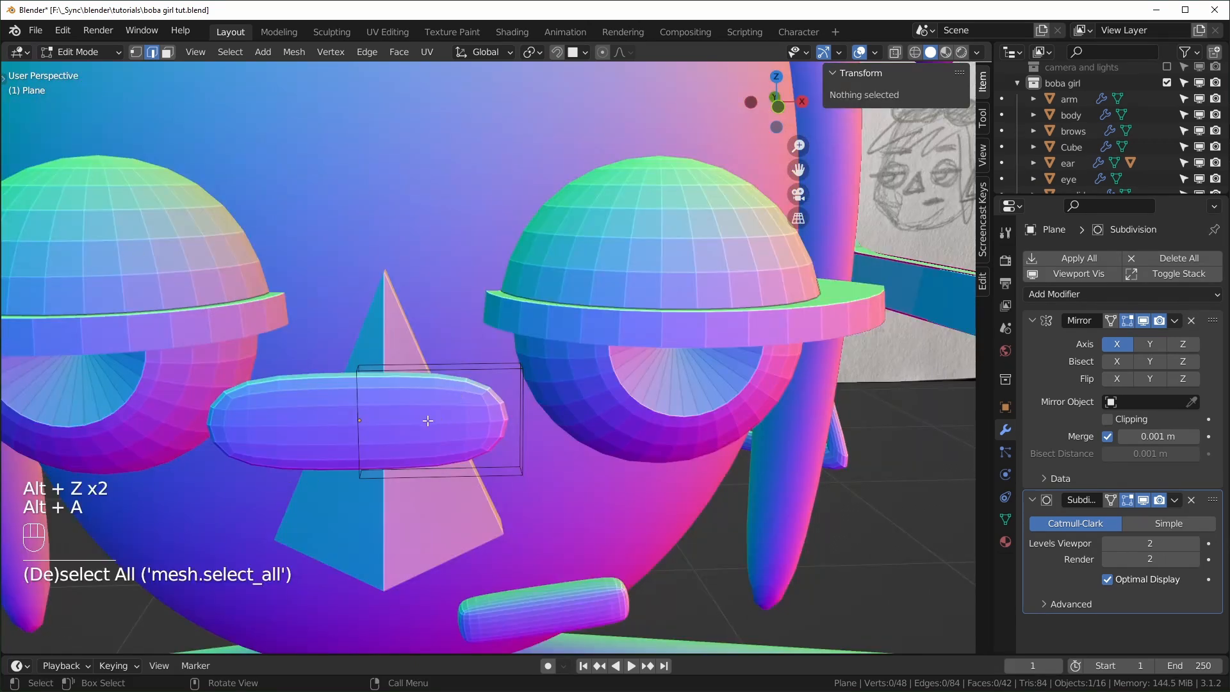
- Set the mean crease of the bridge's edges to 1.00 and reveal the hidden lens
key("l")
left_click_drag(926, 261, 967, 262)
scroll(672, 516, "down", 6)
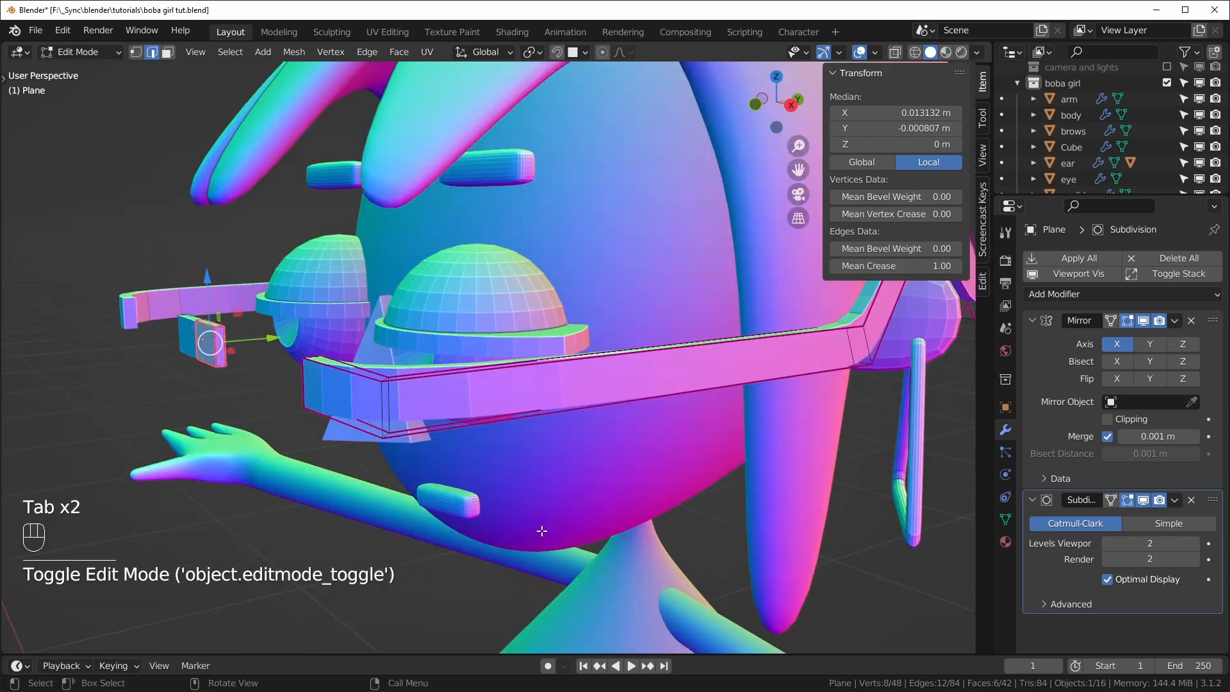
key("alt+h")
middle_click_drag(519, 531, 645, 536, "shift")
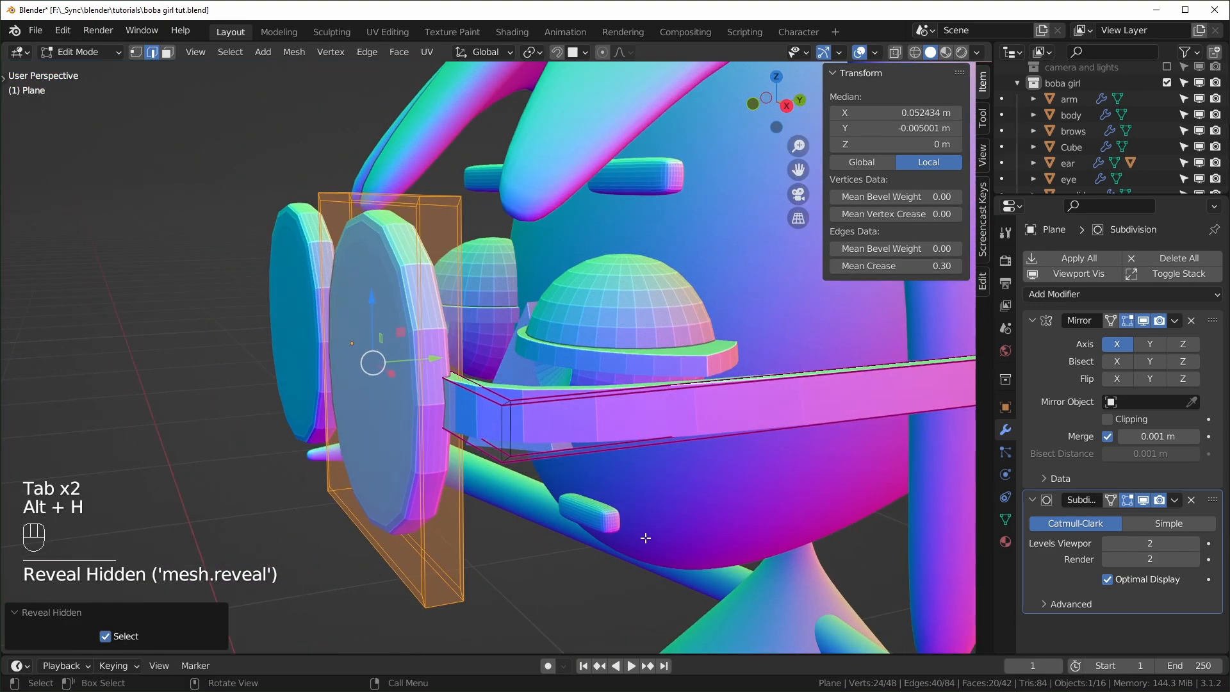
- Set up a see-through right side view of the glasses' lens and temple arm and deselect all geometry
key("KP_3")
scroll(318, 502, "up", 2)
middle_click_drag(318, 503, 489, 397, "shift")
key("alt+z")
key("KP_3")
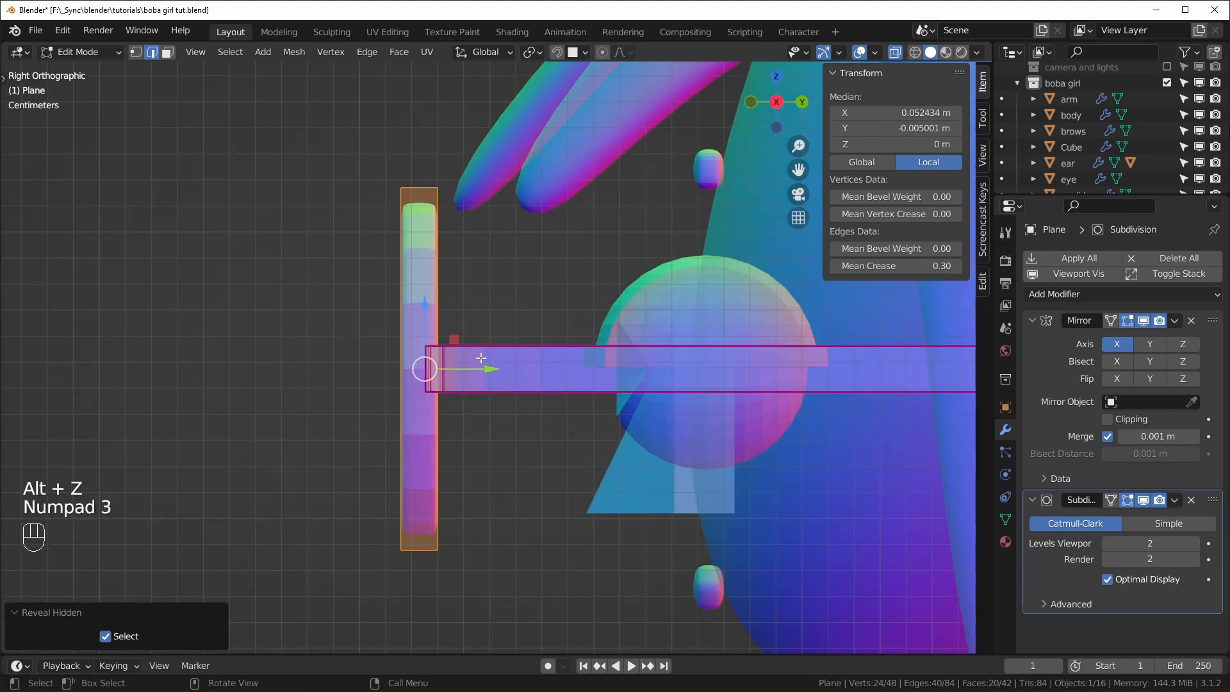
key("alt+a")
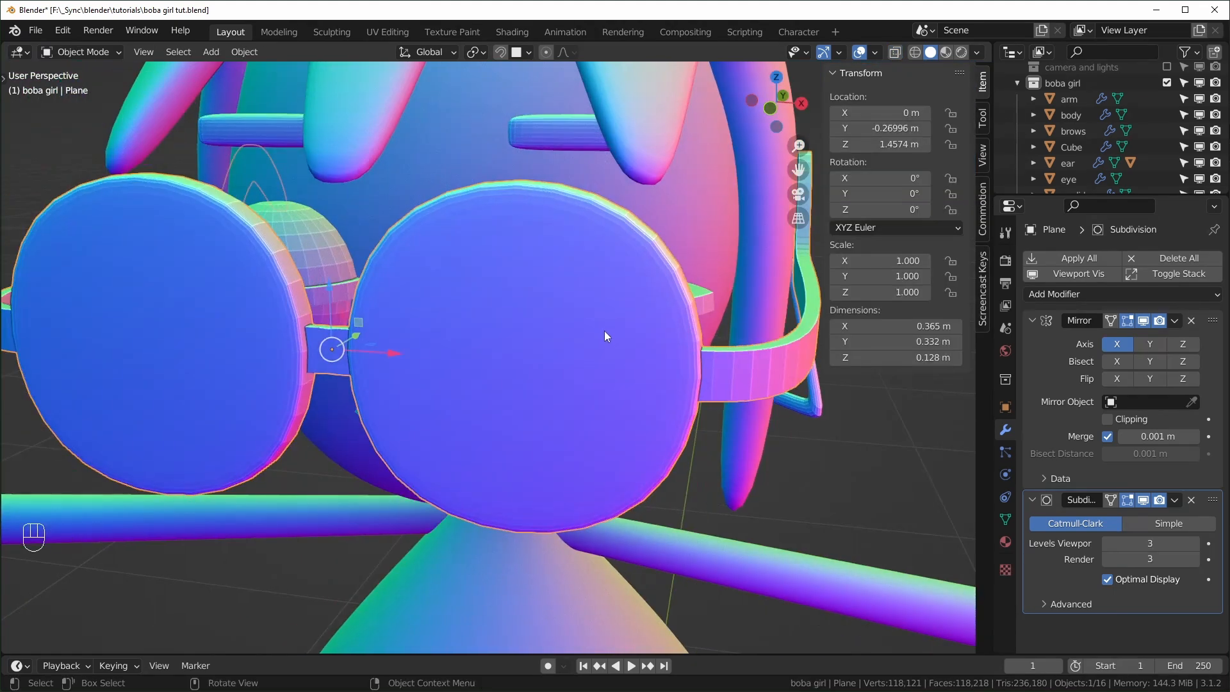
- Shade the glasses smooth and enable Auto Smooth at 30° for their normals
right_click(579, 336)
left_click(578, 336)
middle_click_drag(577, 336, 979, 454)
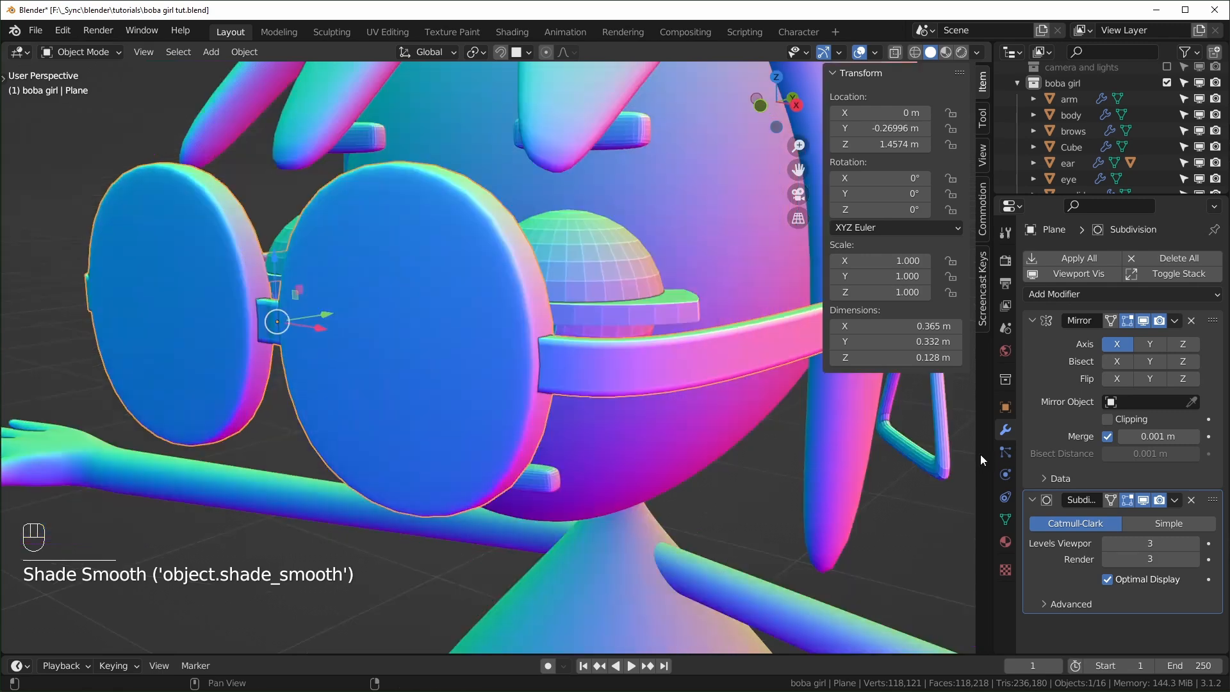
left_click(1006, 519)
left_click(1040, 563)
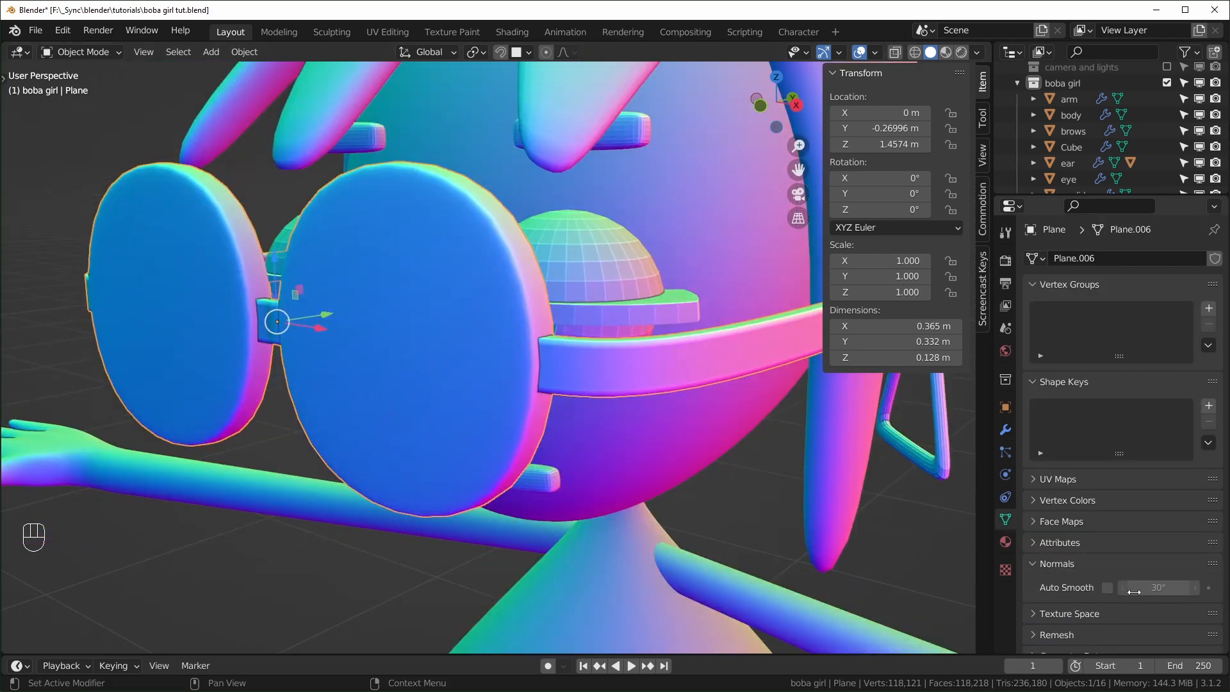
left_click(1107, 587)
- Select all of the glasses' mesh in Edit Mode, working in the right side view close to the lens
key("Tab")
key("Tab")
key("KP_3")
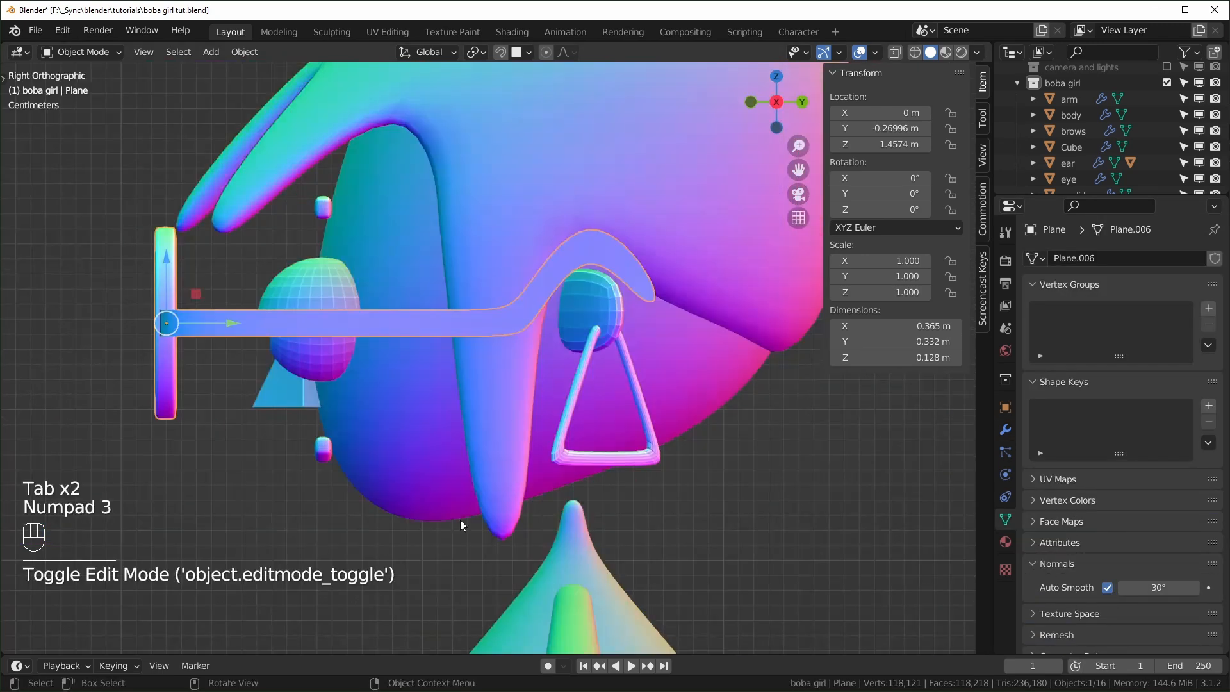
key("Tab")
key("a")
left_click_drag(384, 504, 709, 519, "shift")
scroll(751, 498, "up", 2)
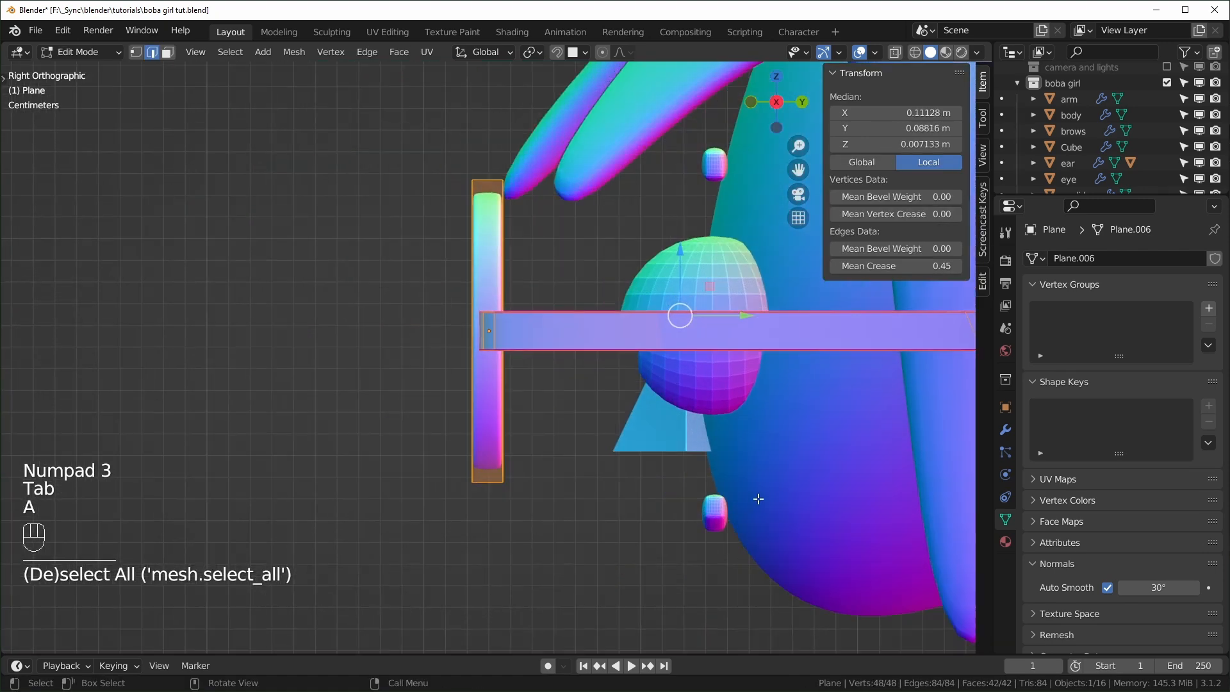
- Move the whole glasses mesh about 0.283 m forward and 0.021 m down so the ear hook sits around the object's origin
middle_click_drag(751, 497, 706, 507, "shift")
key("g")
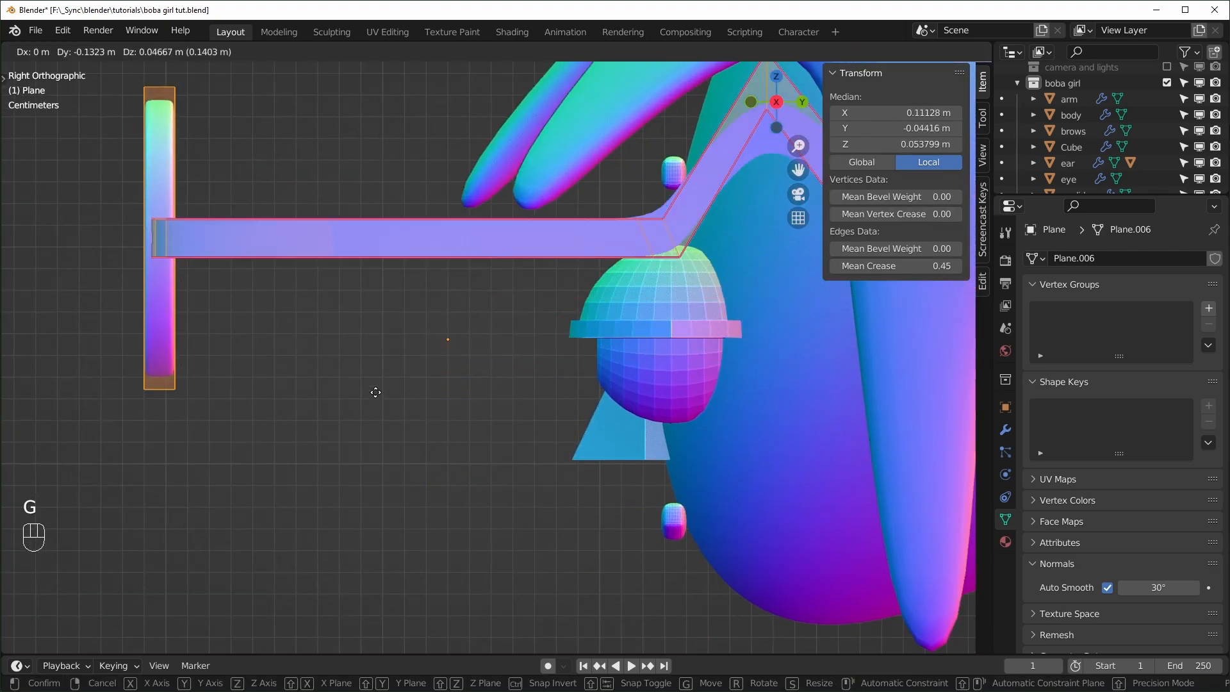
left_click(92, 552)
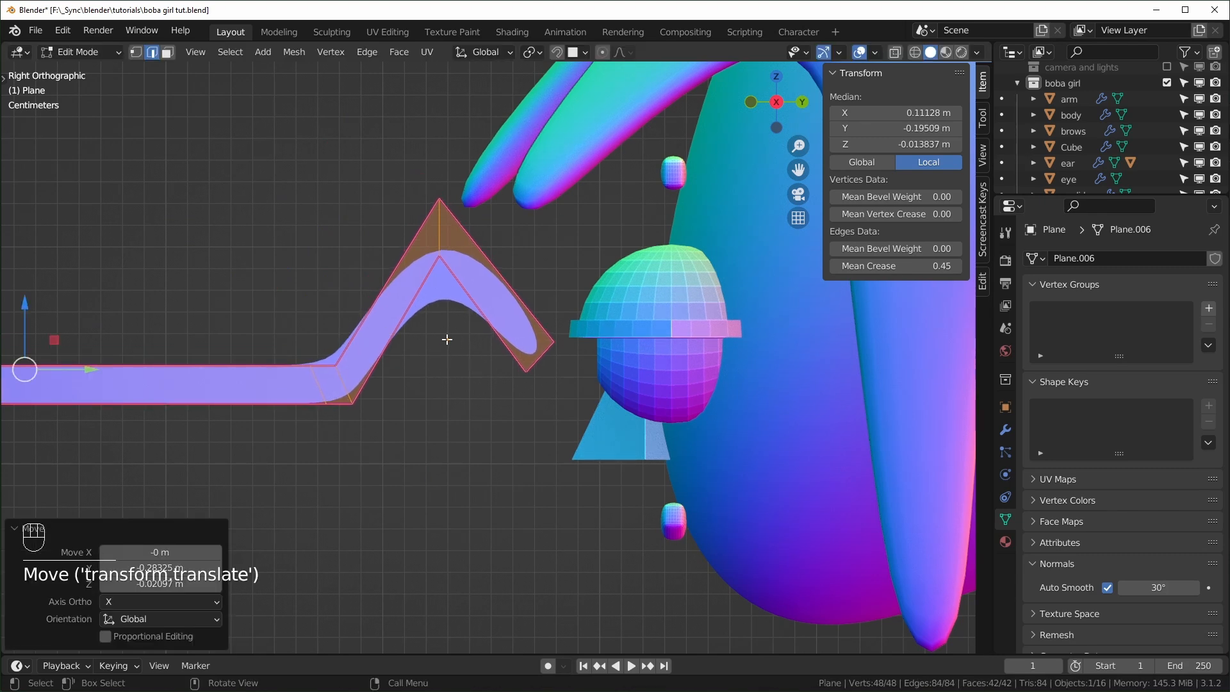
- Place the glasses object at the ear and rotate it so the lenses rest on top of the head
key("Tab")
scroll(557, 405, "down", 4)
middle_click_drag(558, 405, 424, 326, "shift")
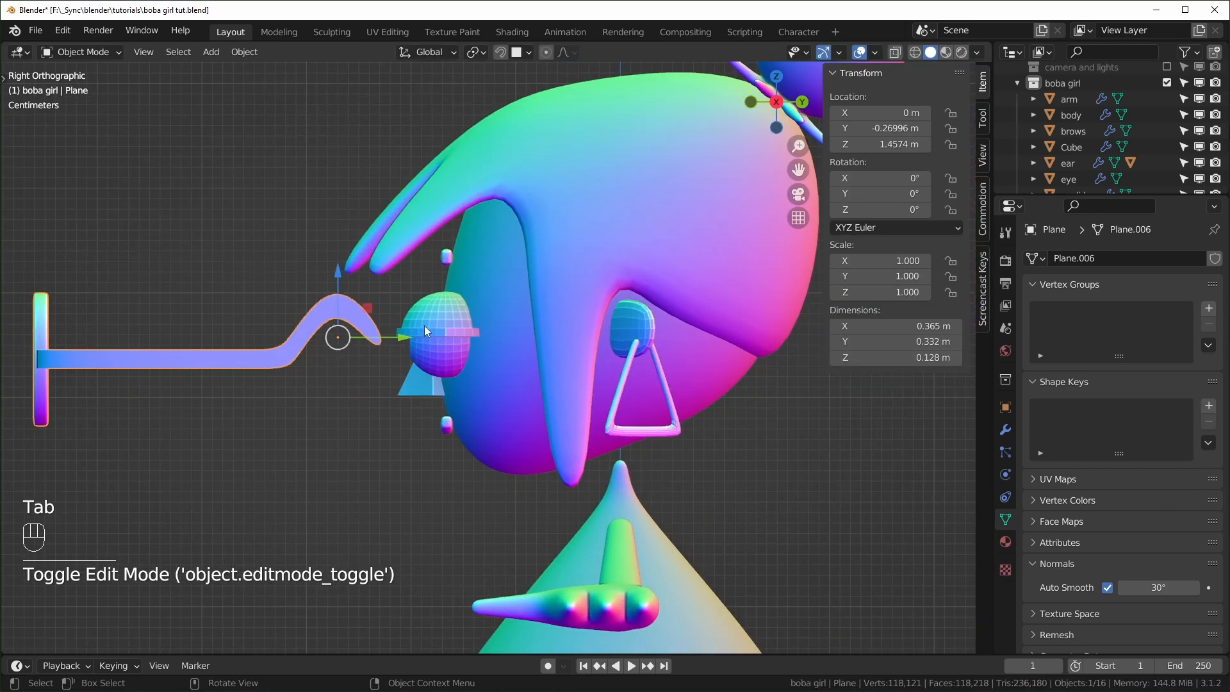
left_click_drag(367, 309, 662, 289)
key("r")
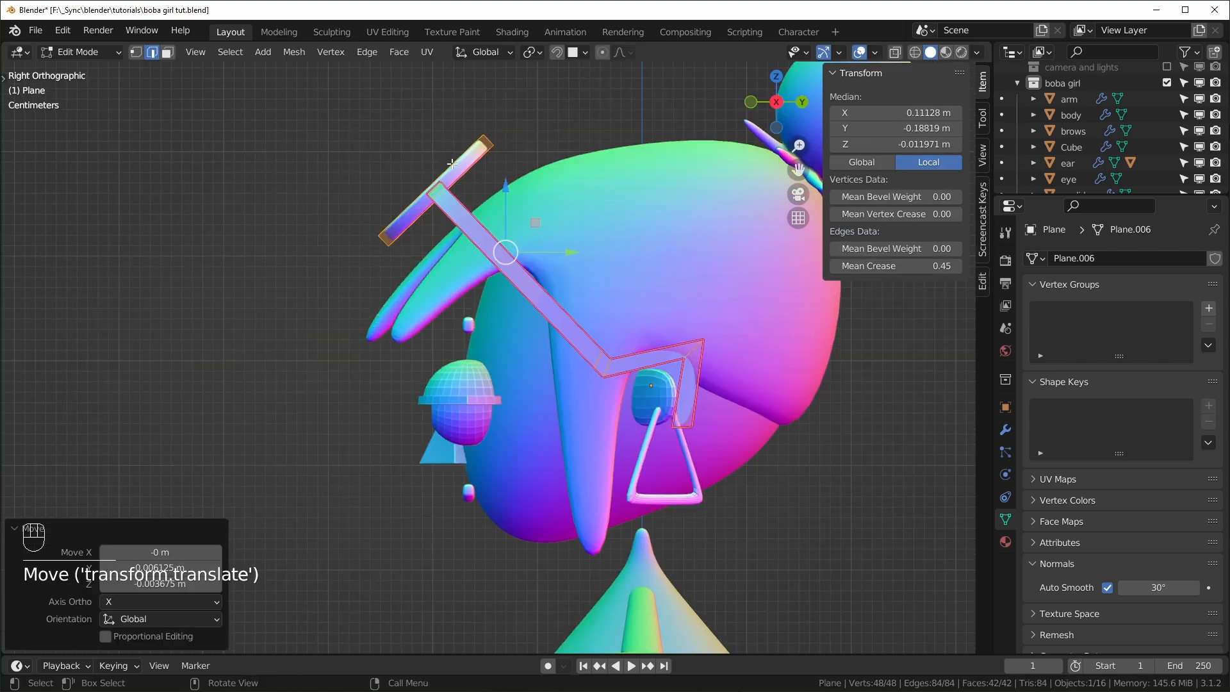
- Select all vertices at the lens end of the glasses and shift them along their local Y axis to adjust the arm length
key("alt+z")
key("alt+z")
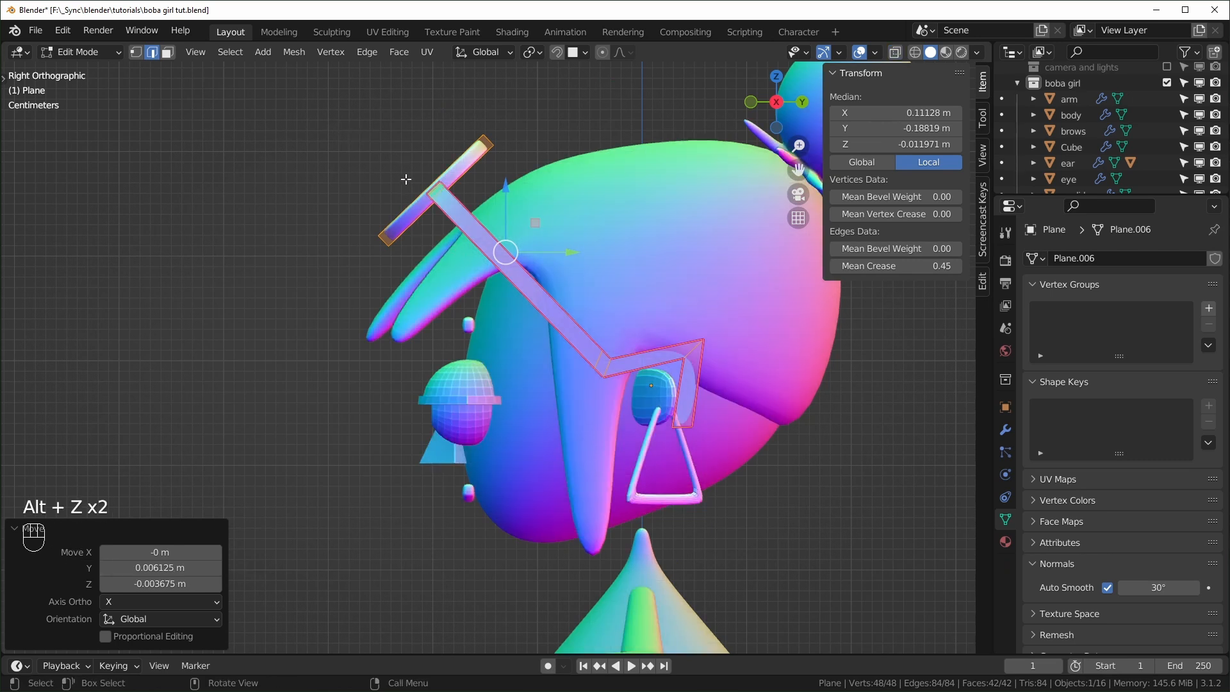
key("alt+z")
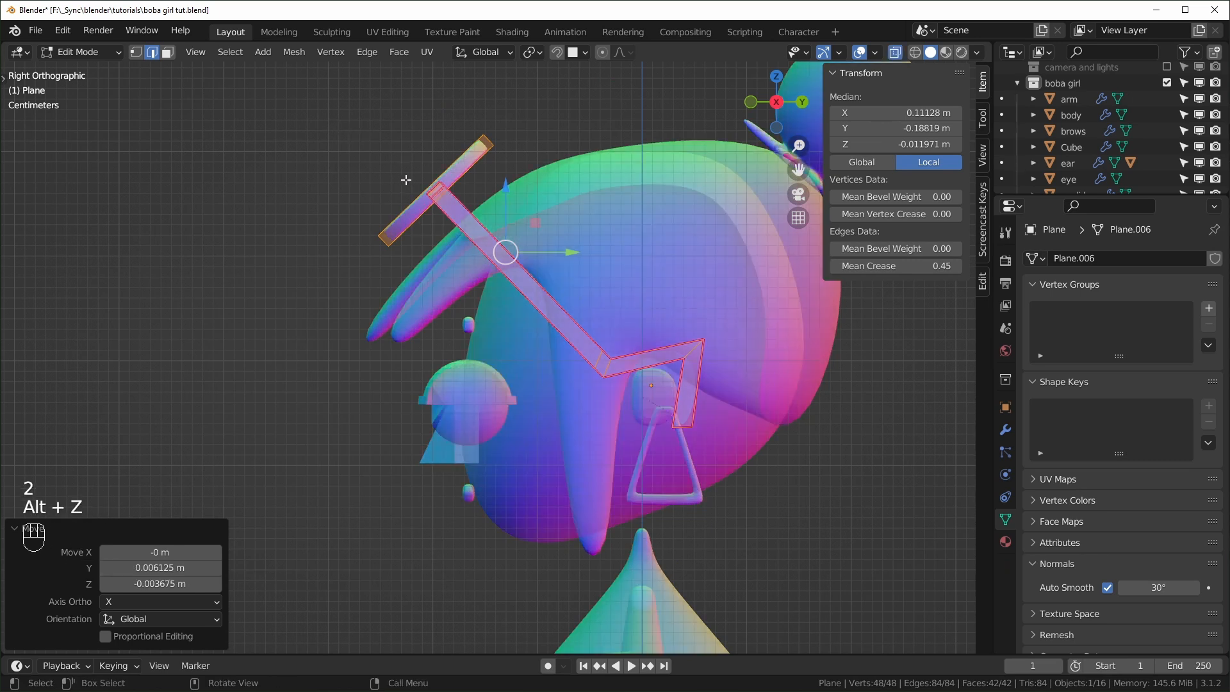
key("1")
left_click_drag(320, 101, 512, 279)
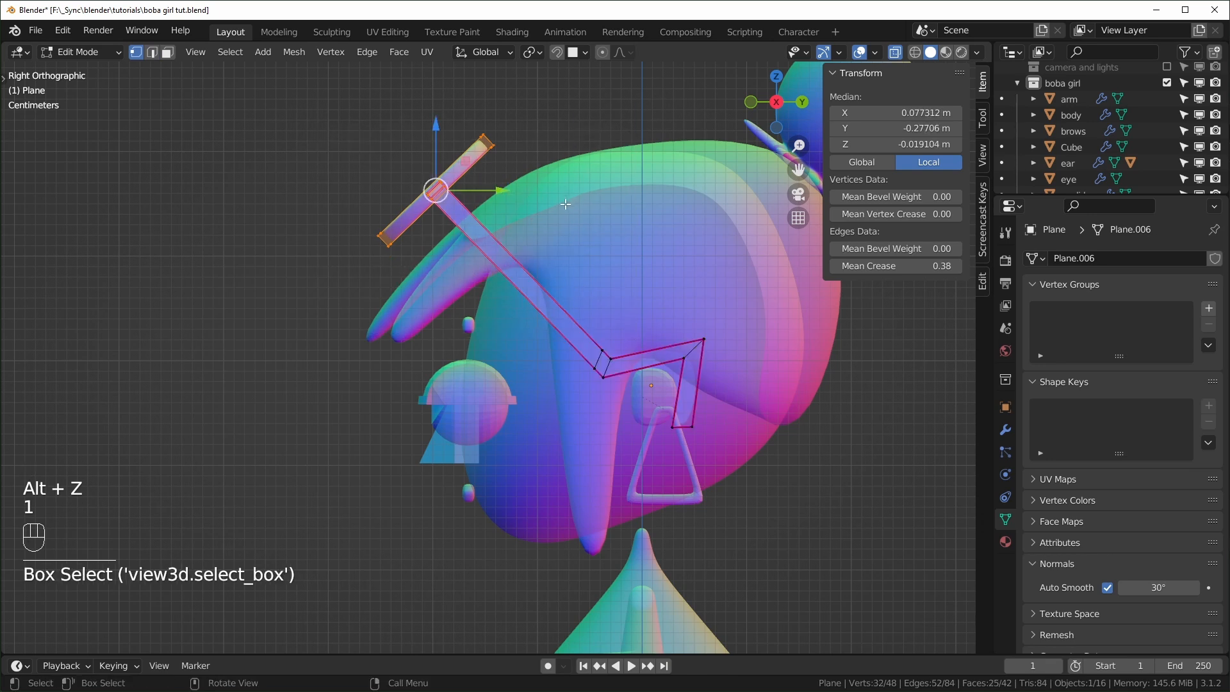
key("g")
key("y")
key("y")
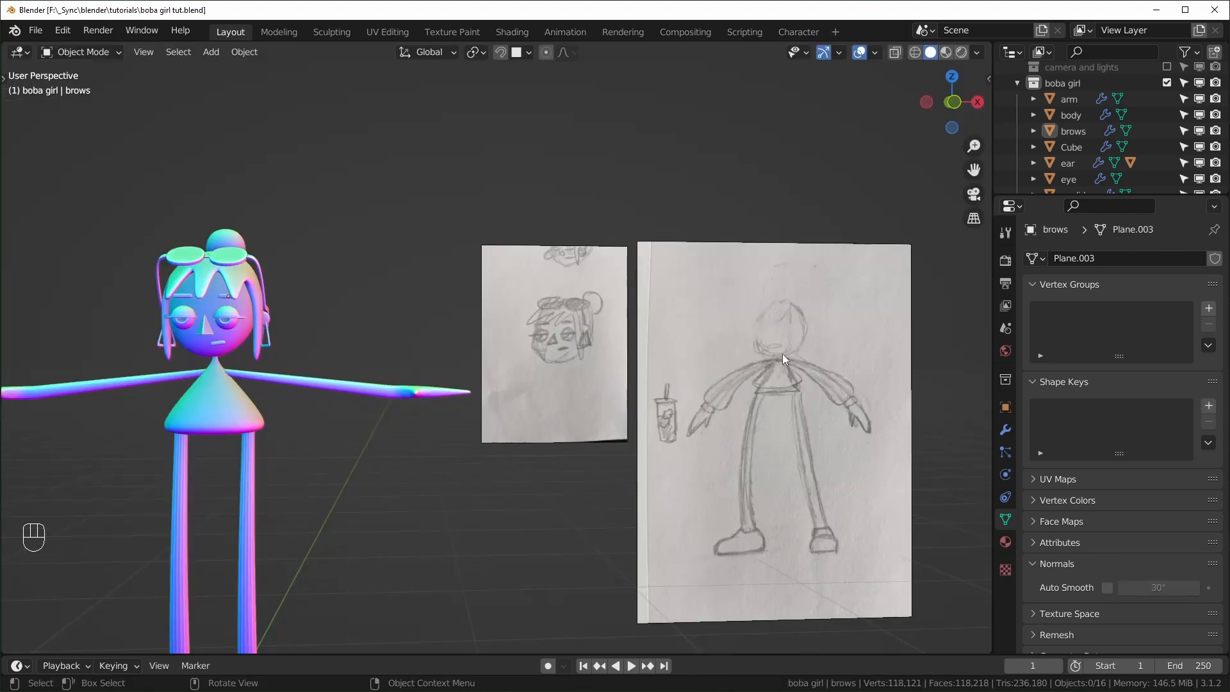
- Add a loop cut around the body just above its bottom edge with a slide factor of 0.660
key("Tab")
key("KP_3")
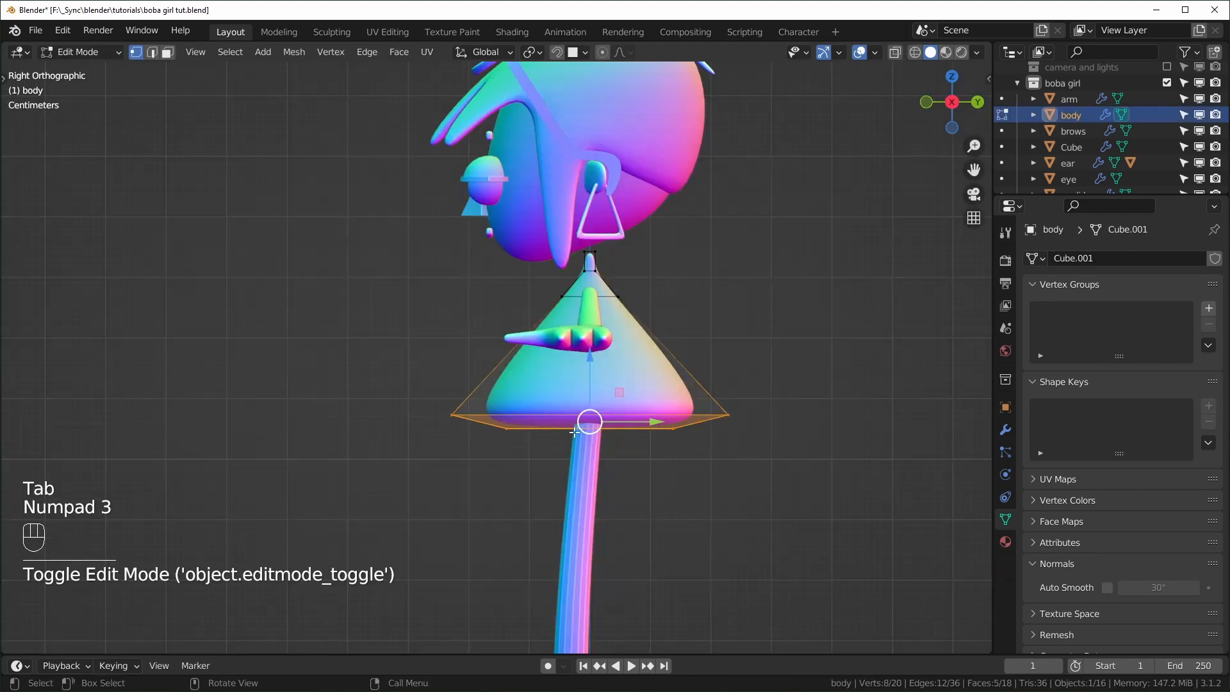
key("KP_1")
scroll(401, 498, "down", 1)
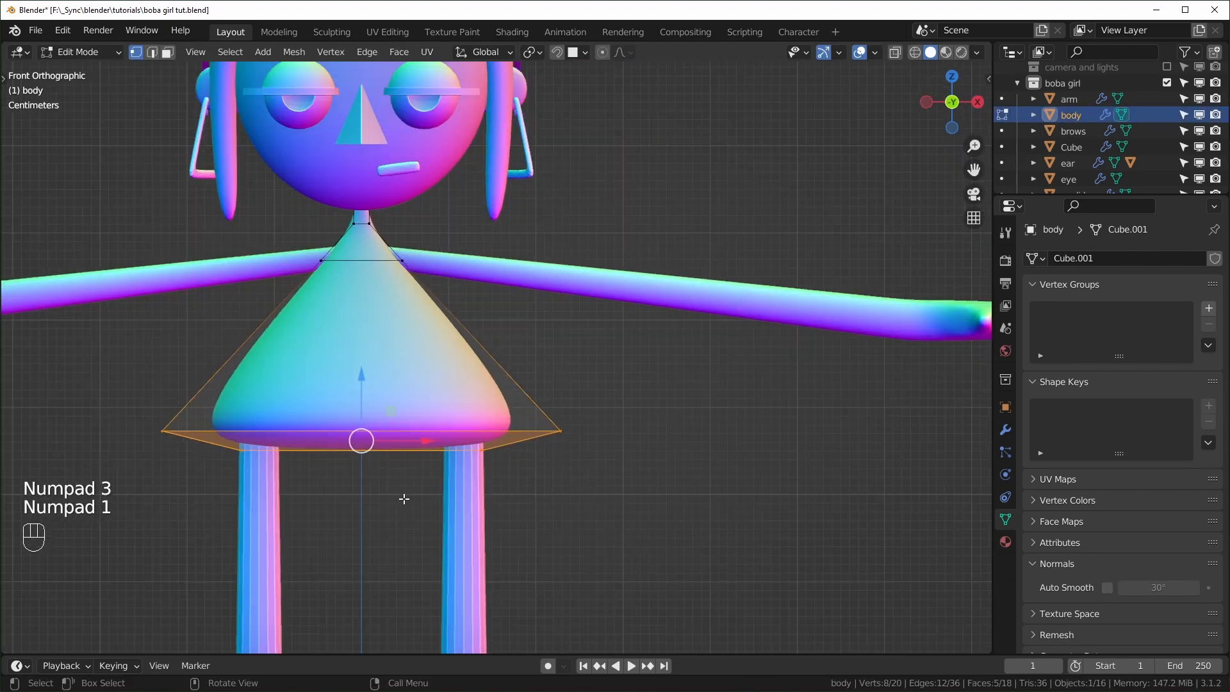
middle_click_drag(403, 497, 494, 470, "shift")
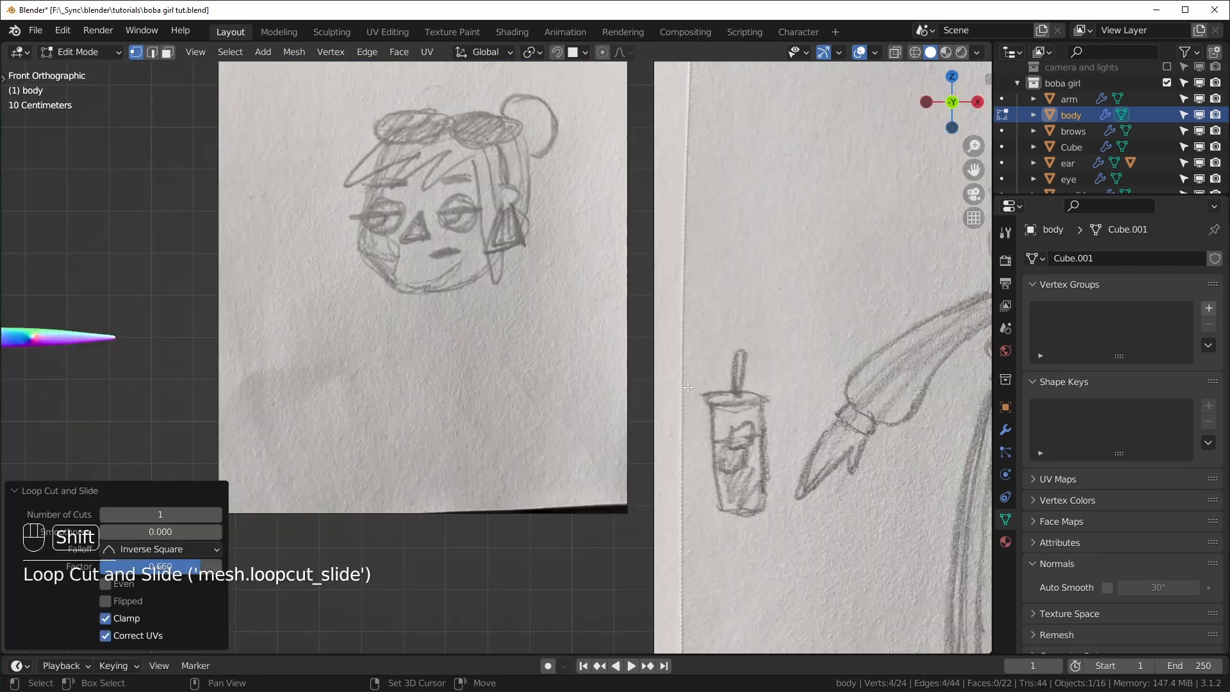
middle_click_drag(922, 333, 568, 279, "shift")
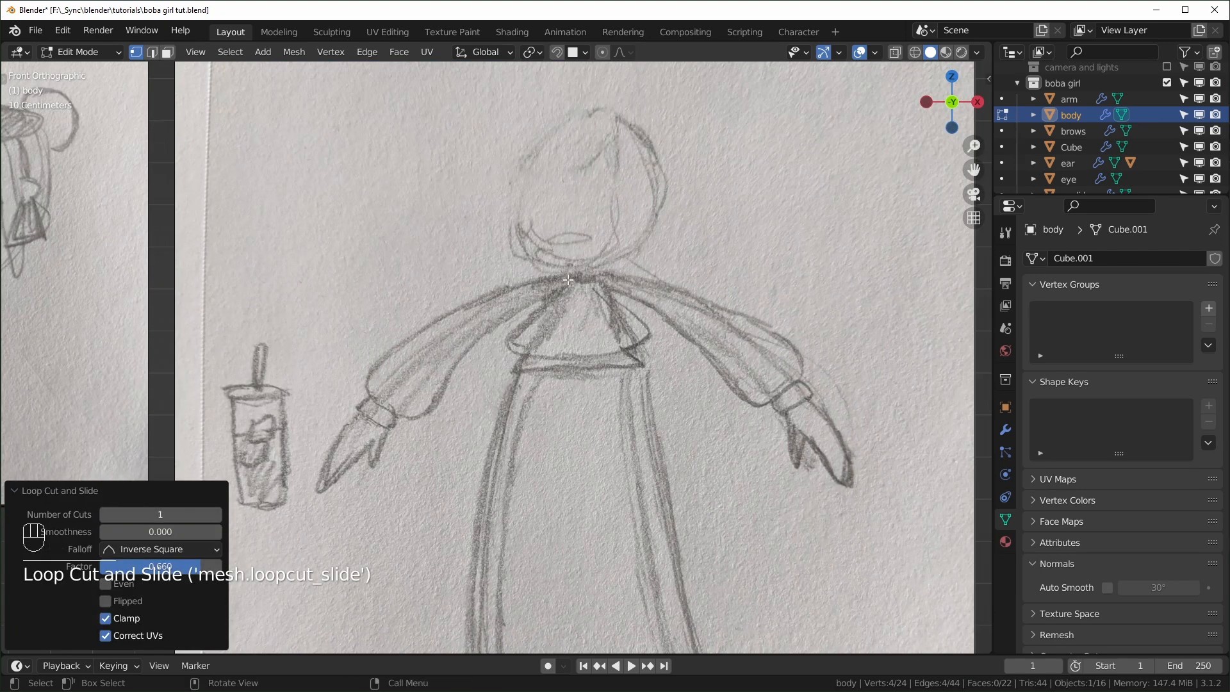
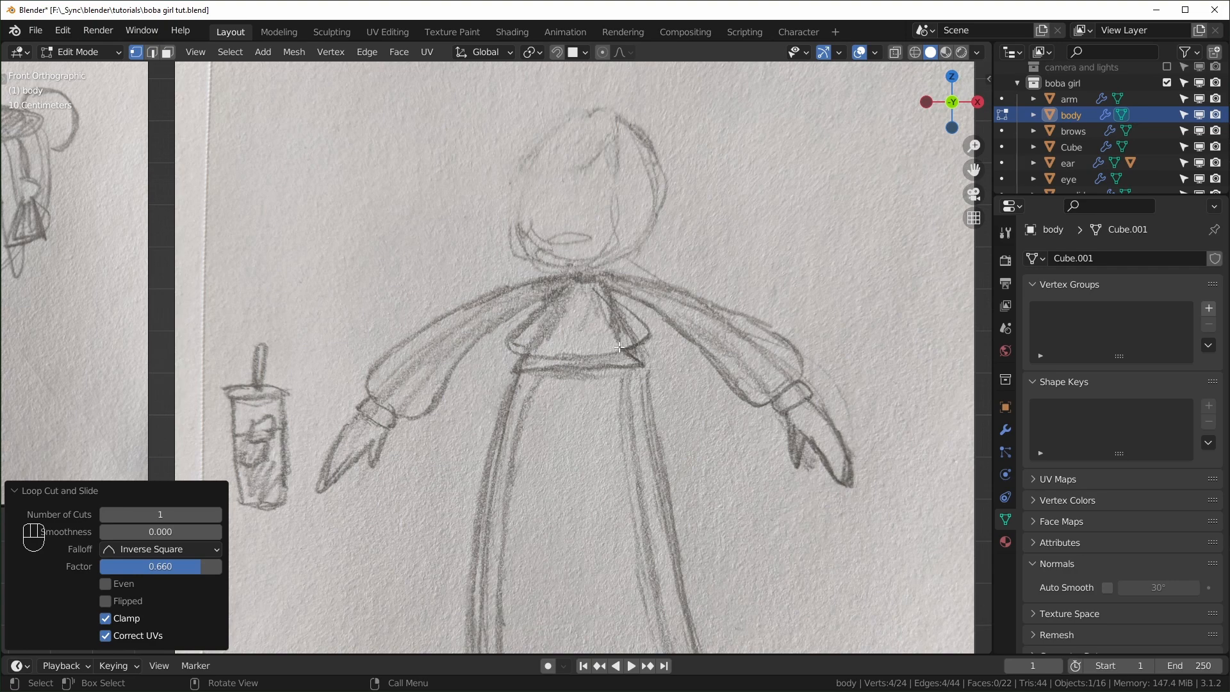
middle_click_drag(285, 410, 559, 324, "shift")
- Scale the body's widest edge loop inward horizontally, leaving its height unchanged
left_click(746, 376, "alt")
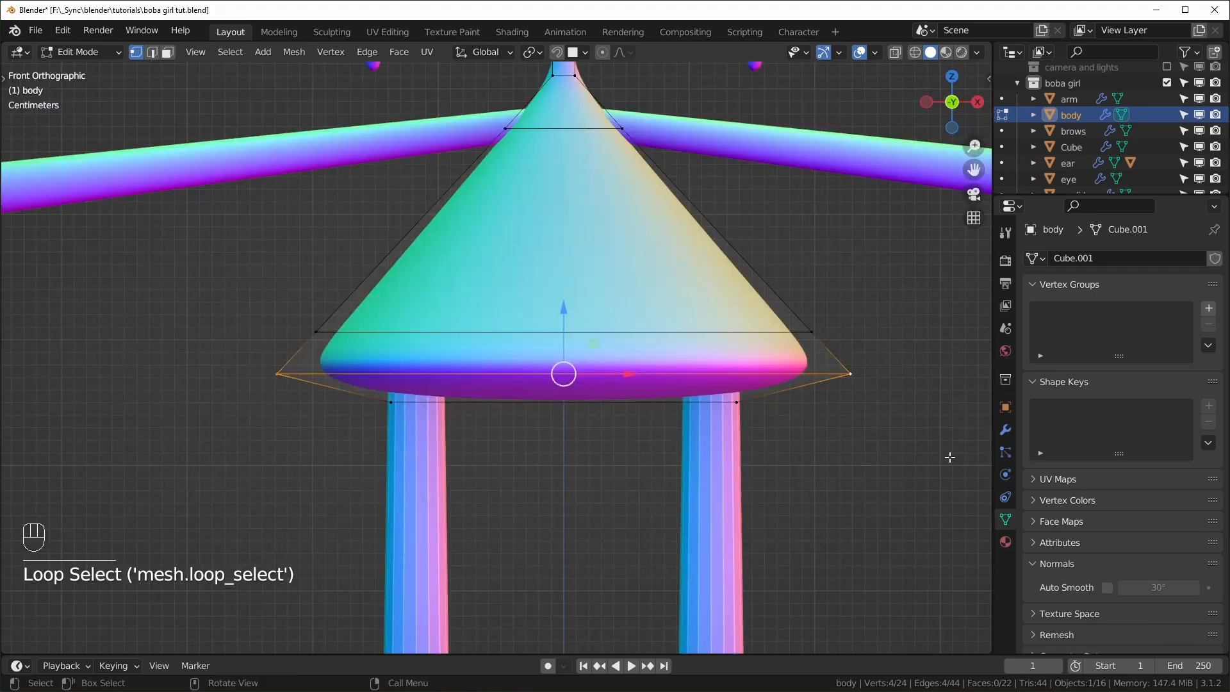
key("s")
key("shift+z")
left_click(788, 432)
- Scale the body's bottom vertices outward by 1.580 to flare the hem of the top
left_click_drag(337, 440, 903, 399)
key("alt+z")
left_click_drag(265, 448, 842, 423)
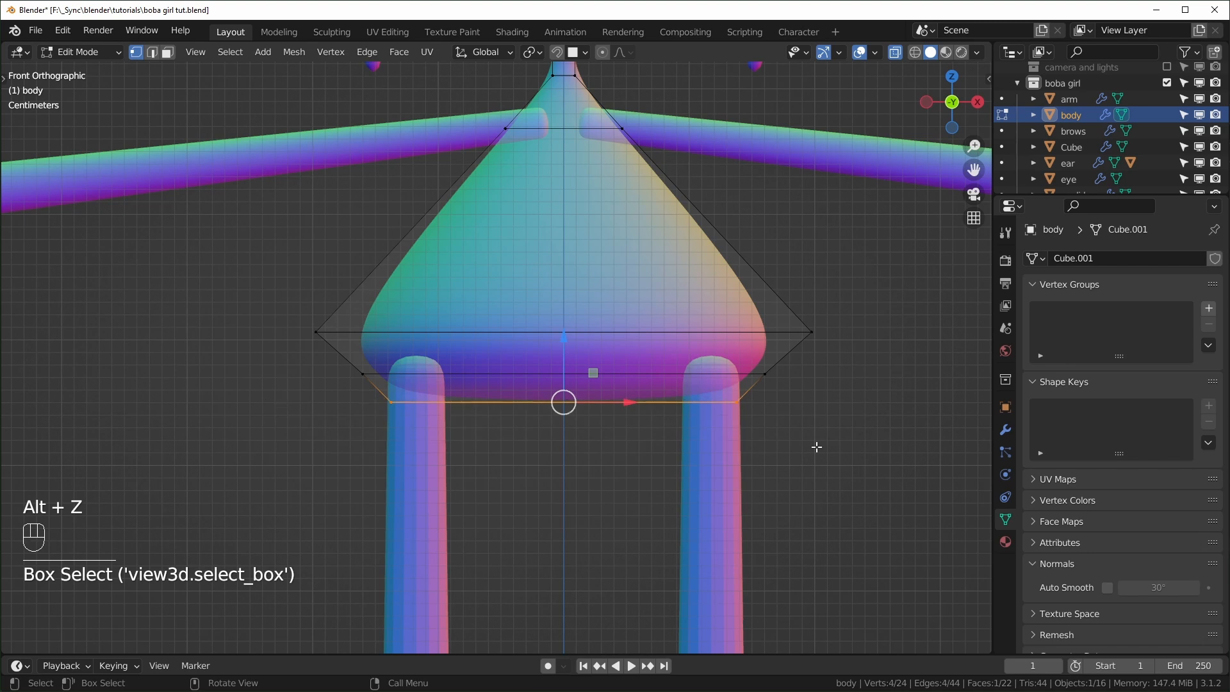
key("s")
left_click(965, 447)
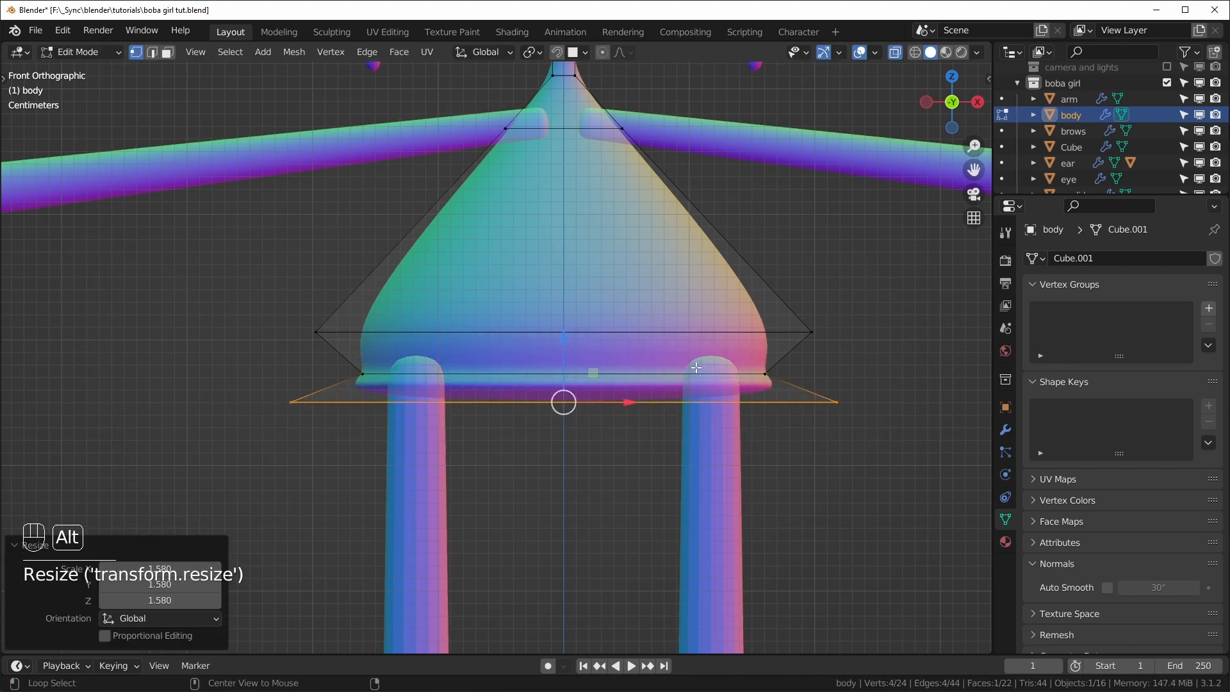
- Set the crease of the edge loop above the hem to 1.00 and raise it about 0.010 m
left_click(695, 373, "alt")
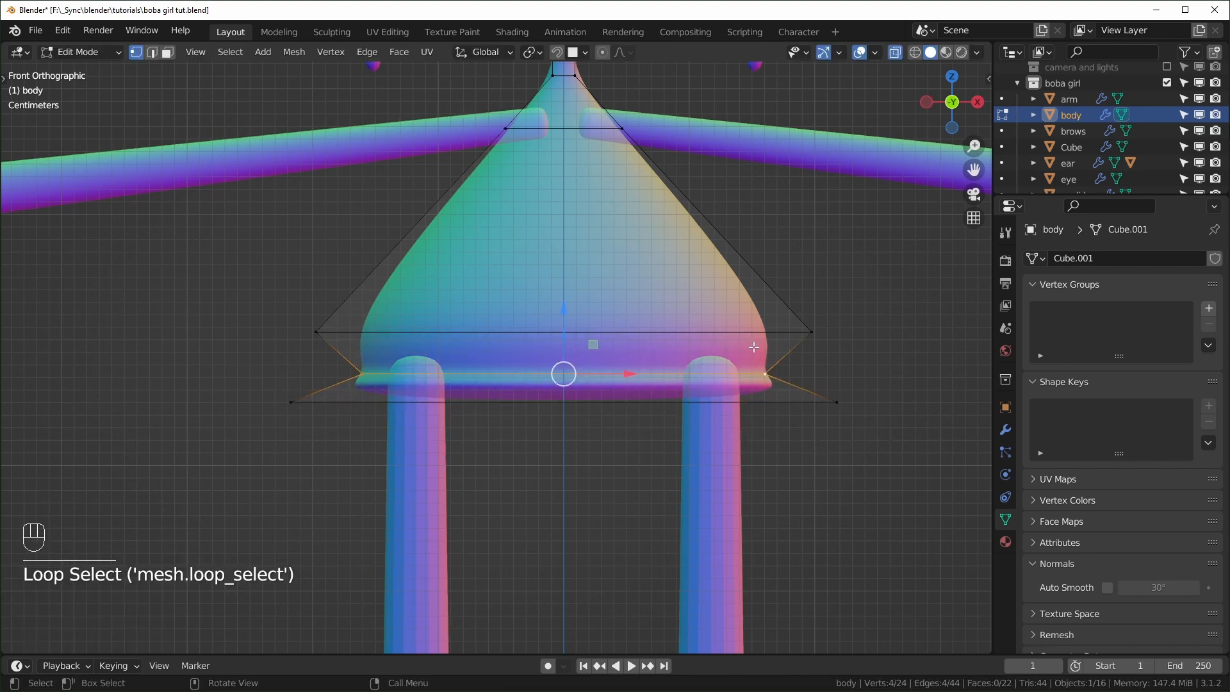
key("n")
left_click_drag(886, 266, 935, 266)
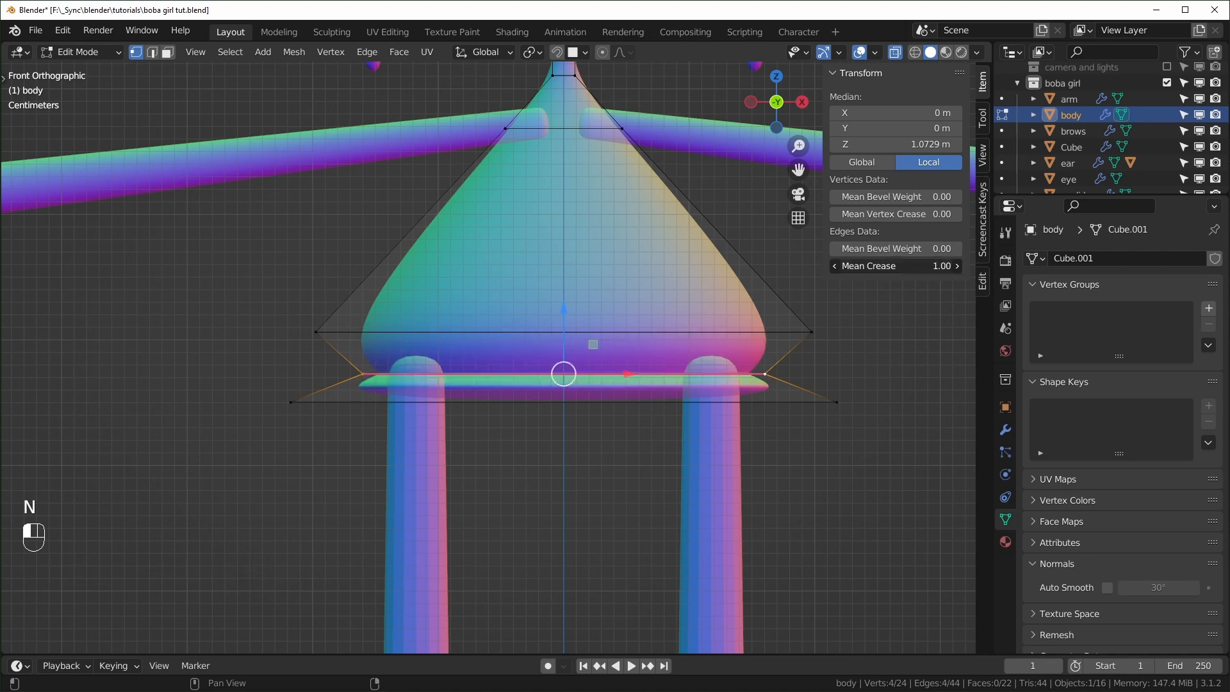
key("alt+z")
middle_click_drag(564, 505, 640, 493)
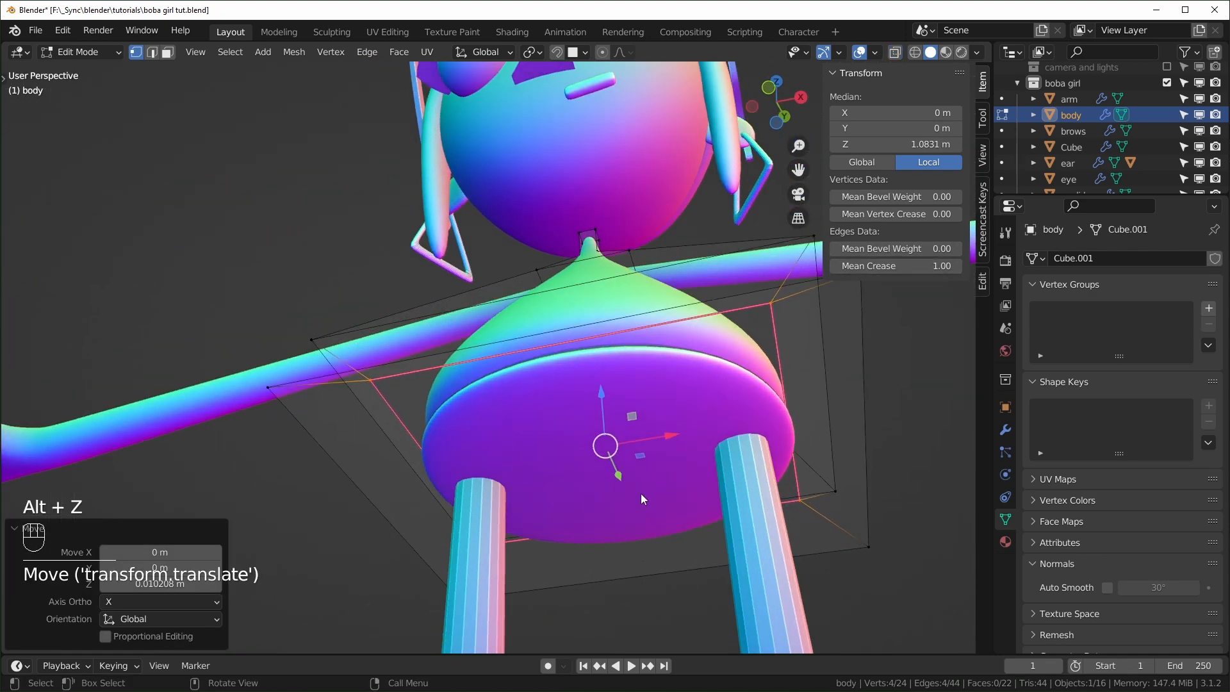
- Inset the face on the body's underside by 0.01268 m
key("3")
left_click(629, 495)
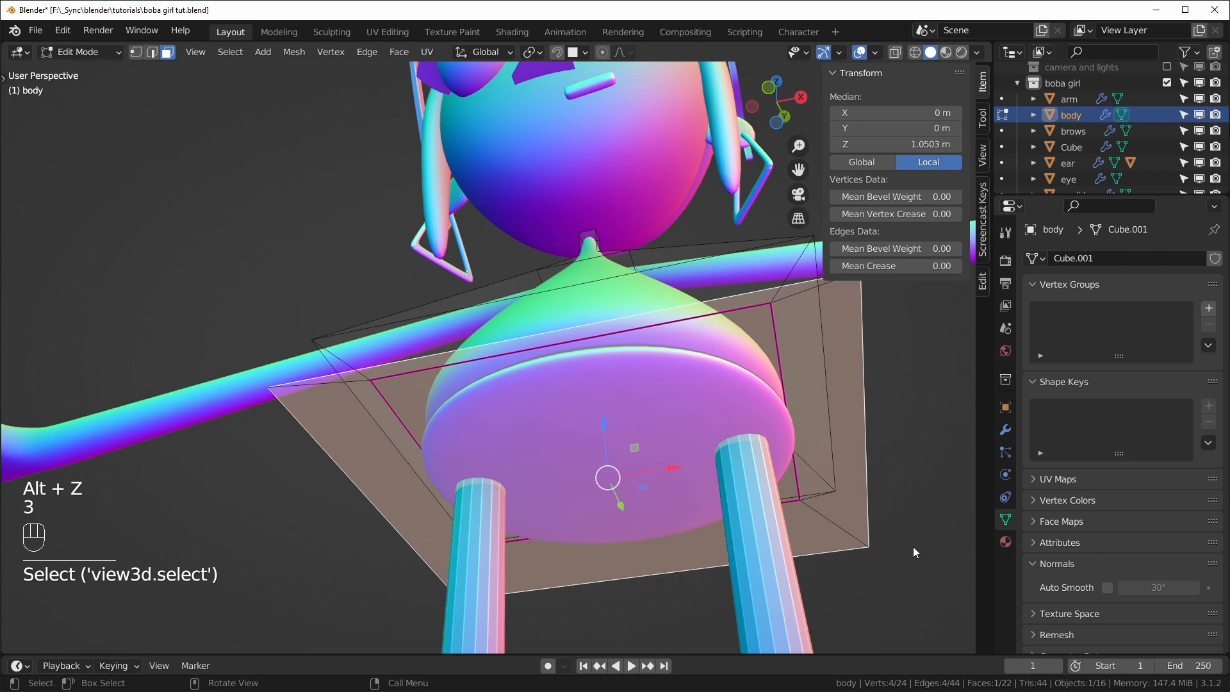
key("i")
left_click(755, 512)
- Extrude the inner underside face about 0.012 m up into the body, shrink it and inset it again
key("e")
key("z")
key("z")
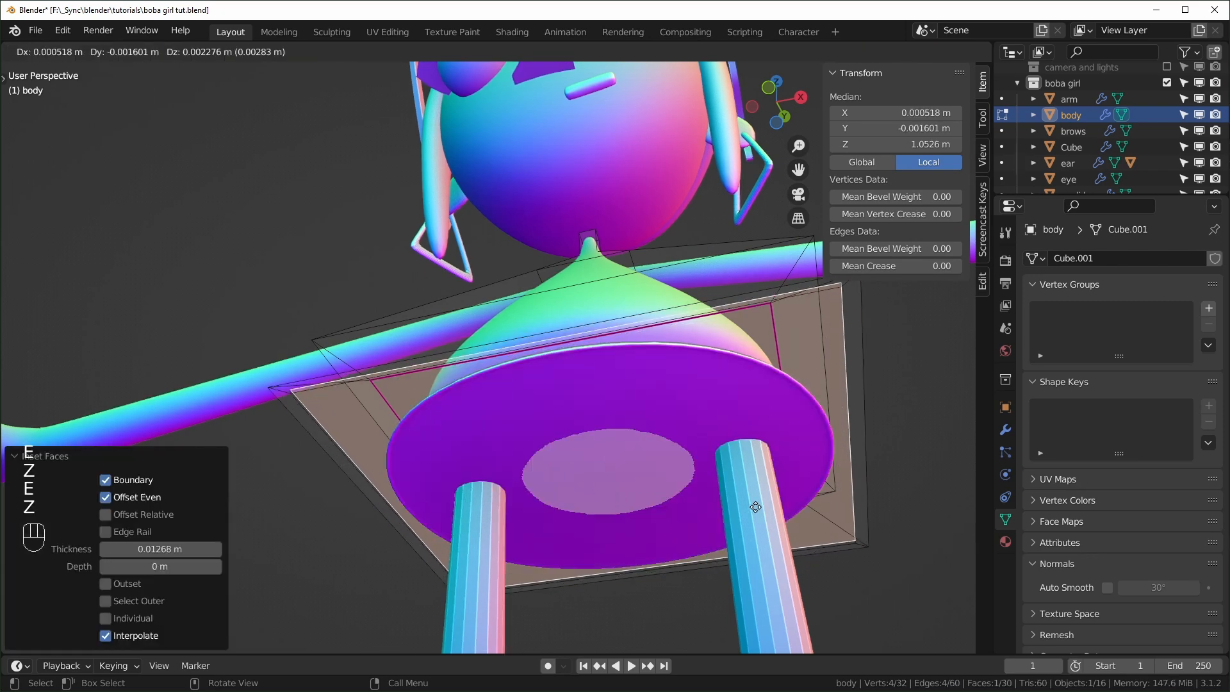
left_click(758, 497)
key("s")
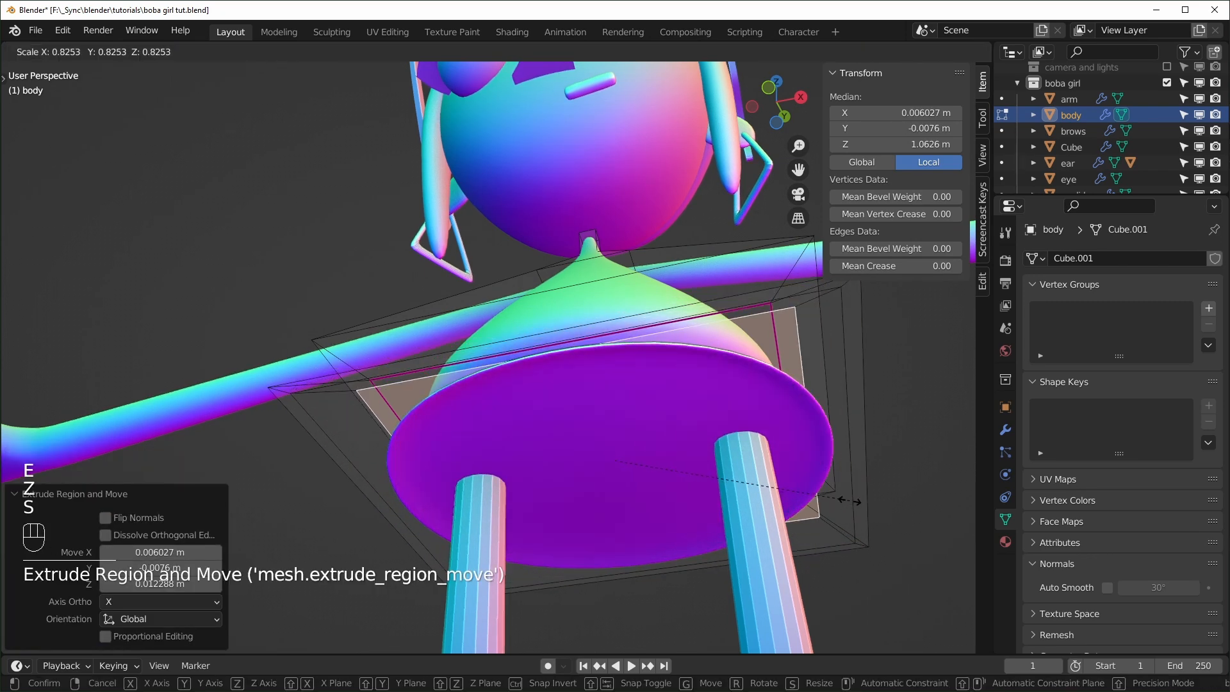
left_click(894, 513)
key("i")
left_click(894, 513)
- Select the hem's vertices from the front and scale them horizontally to 0.923
key("KP_1")
key("1")
left_click_drag(251, 462, 862, 377)
key("s")
key("shift+z")
left_click(577, 359)
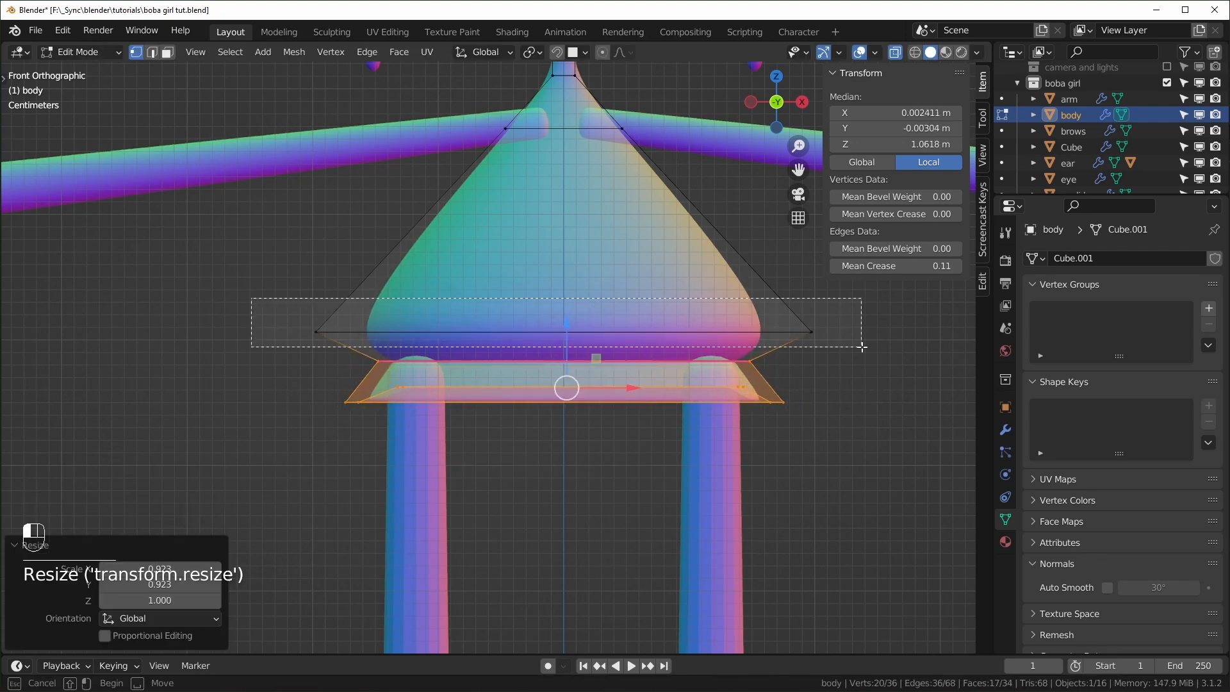
- Add loop cuts to the body's slope and rescale its edge loops to give the top a curved bell shape
key("ctrl+r")
left_click(563, 256)
left_click(552, 184)
scroll(647, 337, "down", 3)
key("s")
left_click(541, 447)
key("ctrl+r")
left_click(704, 446, "alt")
key("s")
left_click(761, 480)
key("s")
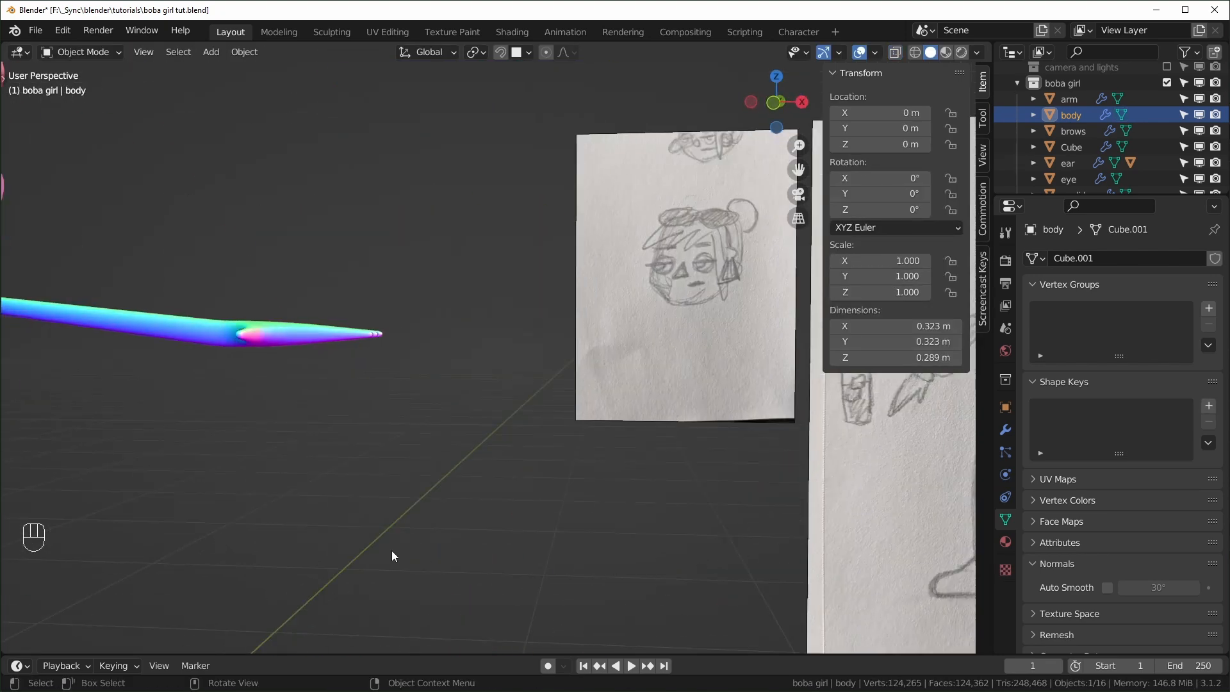
- Move the legs' geometry closer together beneath the hem so their overall width is about 0.26 m
key("KP_1")
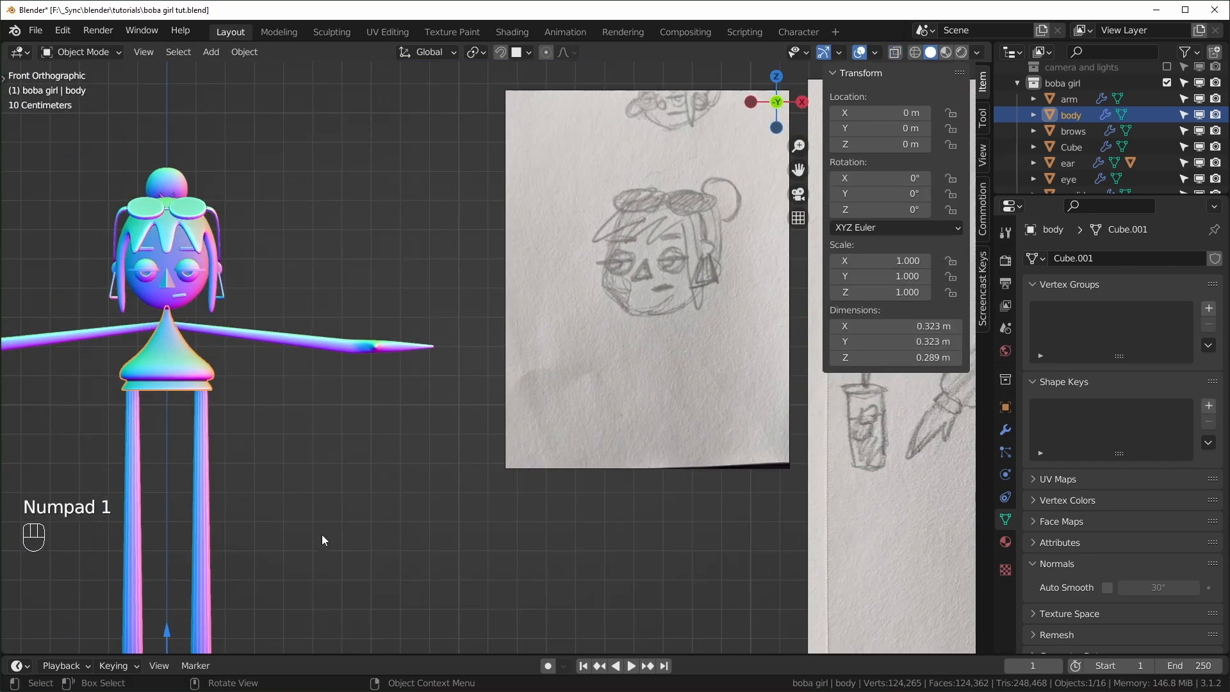
scroll(567, 445, "up", 3)
middle_click_drag(567, 445, 531, 394, "shift")
left_click(531, 394)
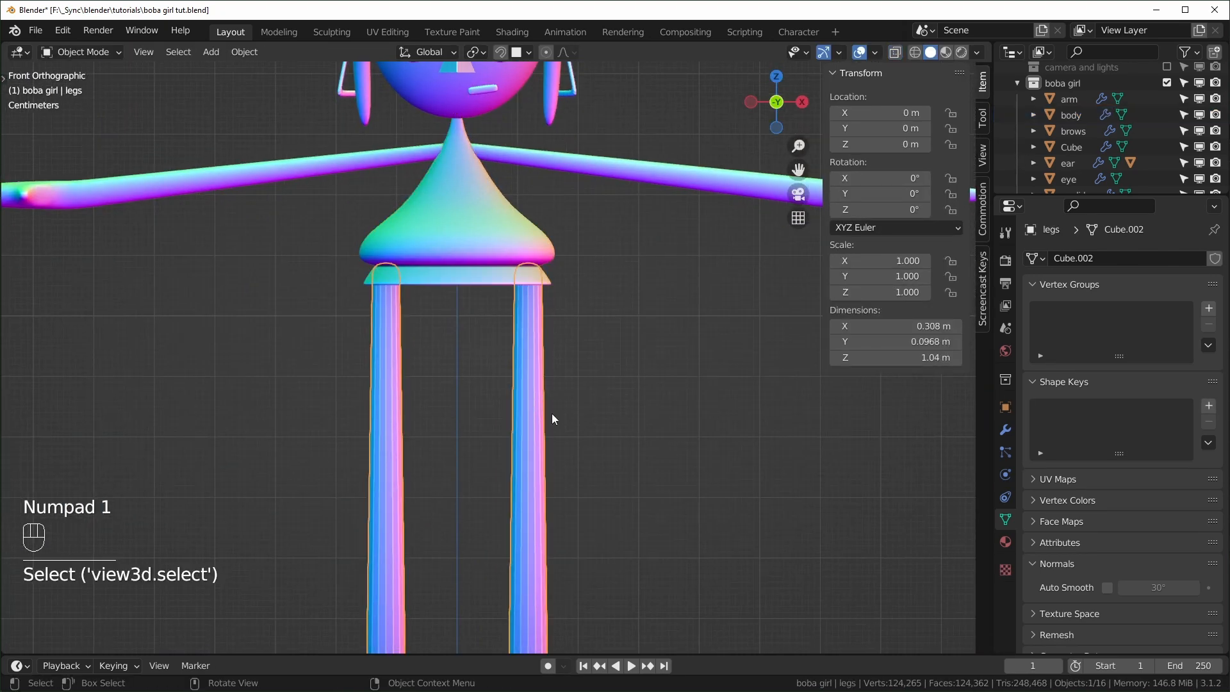
key("Tab")
key("alt+z")
key("a")
left_click_drag(592, 570, 585, 572)
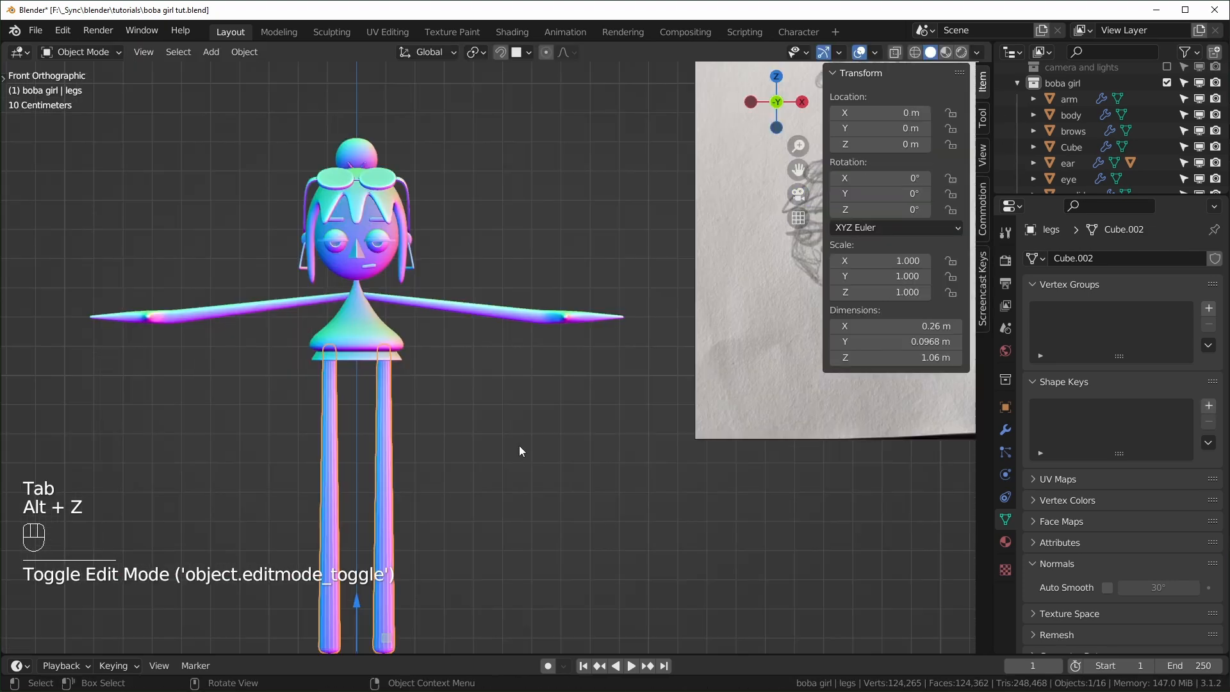
- Slide the edge loop at the base of the body's neck downward with a factor of -0.317 and rescale it
mouse_move(519, 444)
middle_mouse_down("shift")
mouse_move(500, 448)
mouse_move(435, 413)
middle_mouse_up("shift")
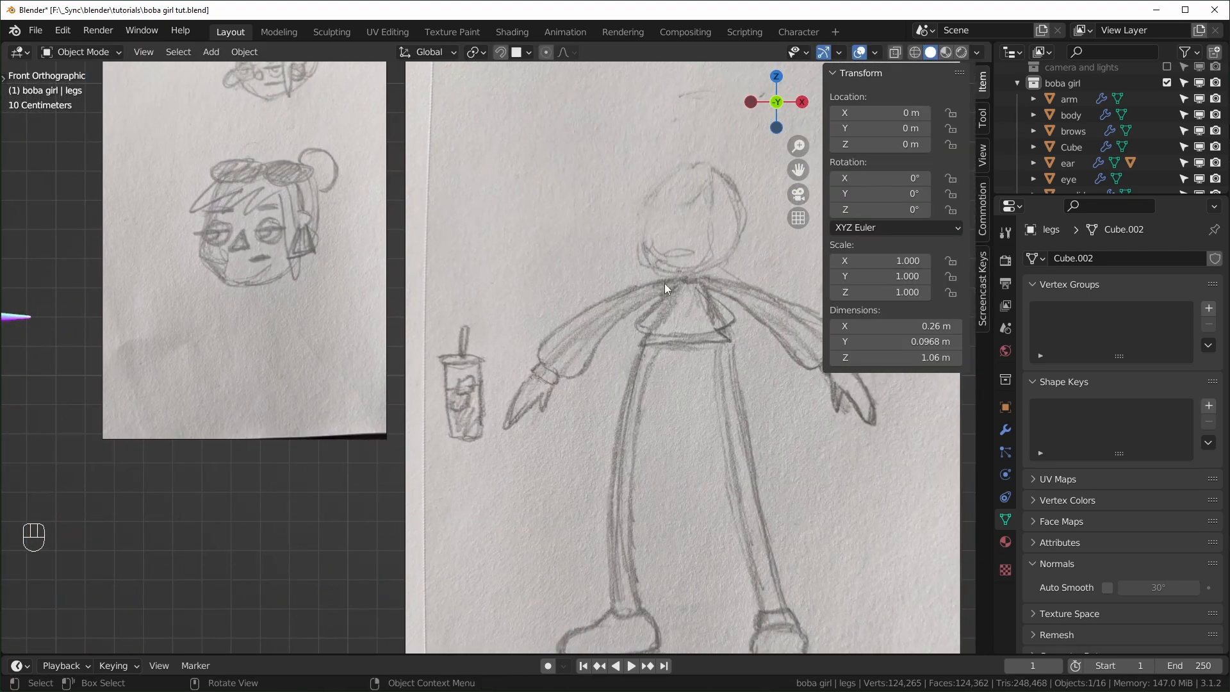
middle_click_drag(657, 288, 598, 359, "shift")
scroll(661, 352, "down", 4)
scroll(458, 376, "up", 3)
left_click(459, 375)
key("Tab")
key("KP_3")
key("KP_1")
scroll(559, 335, "up", 3)
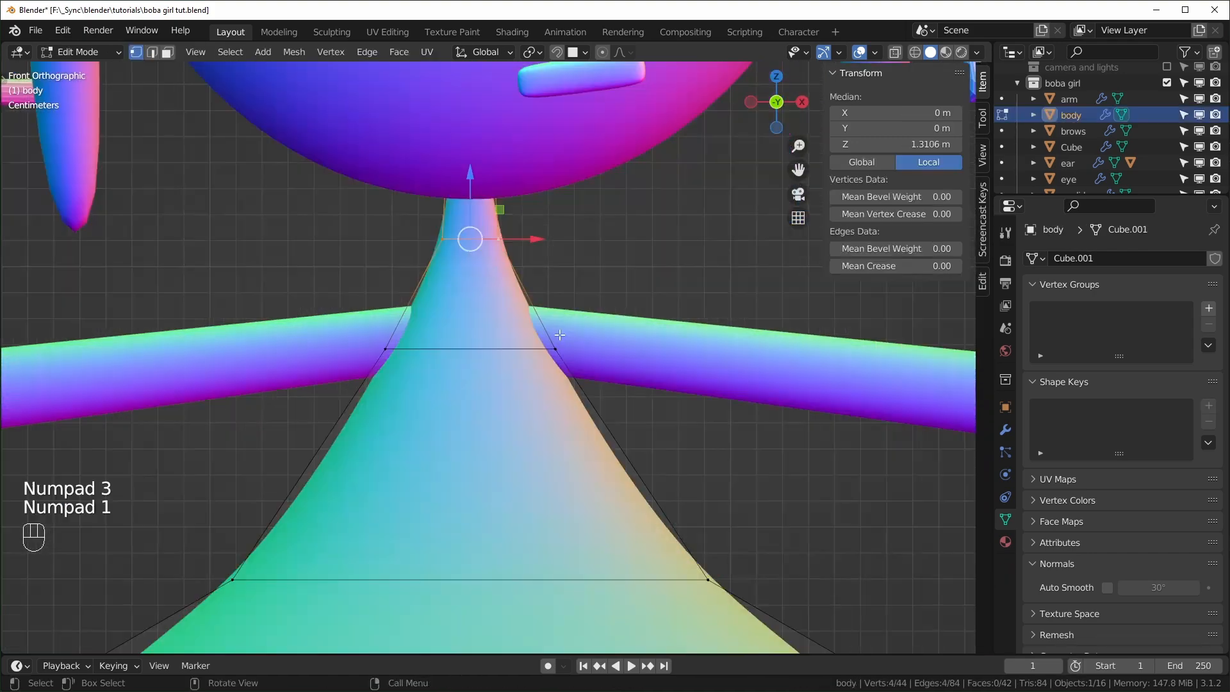
key("g")
key("g")
left_click(559, 365)
key("s")
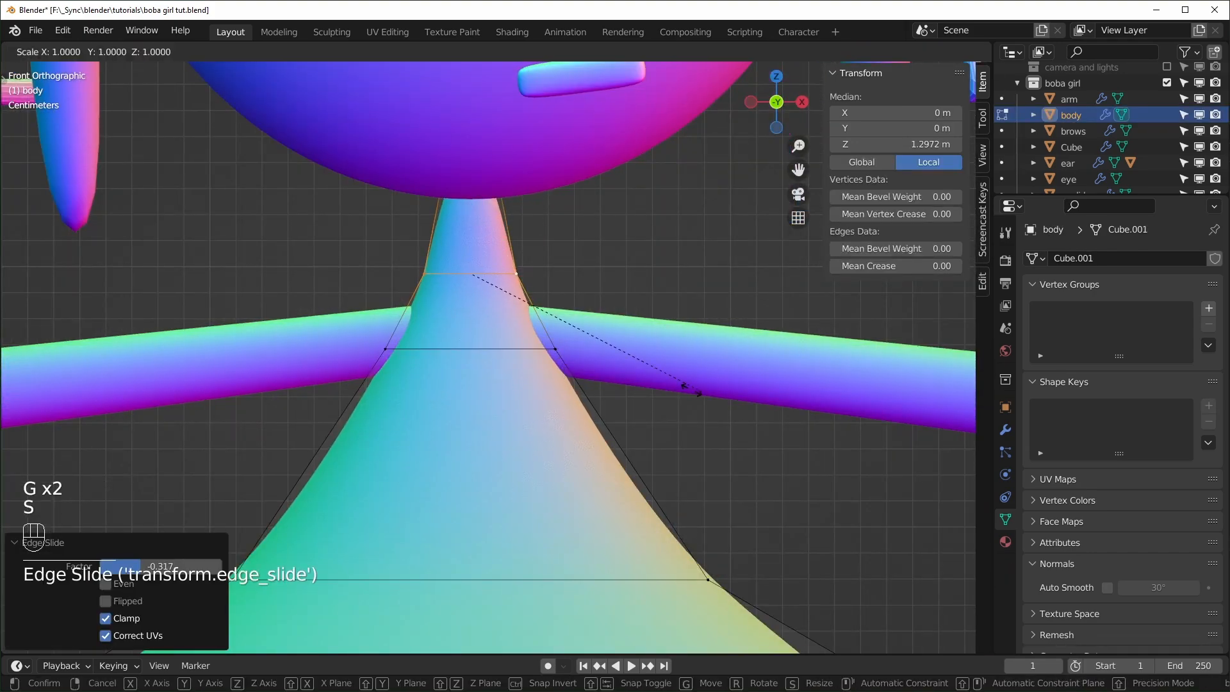
- Select the face loop at the base of the neck and extrude it along its normals by 0.0112 m
key("3")
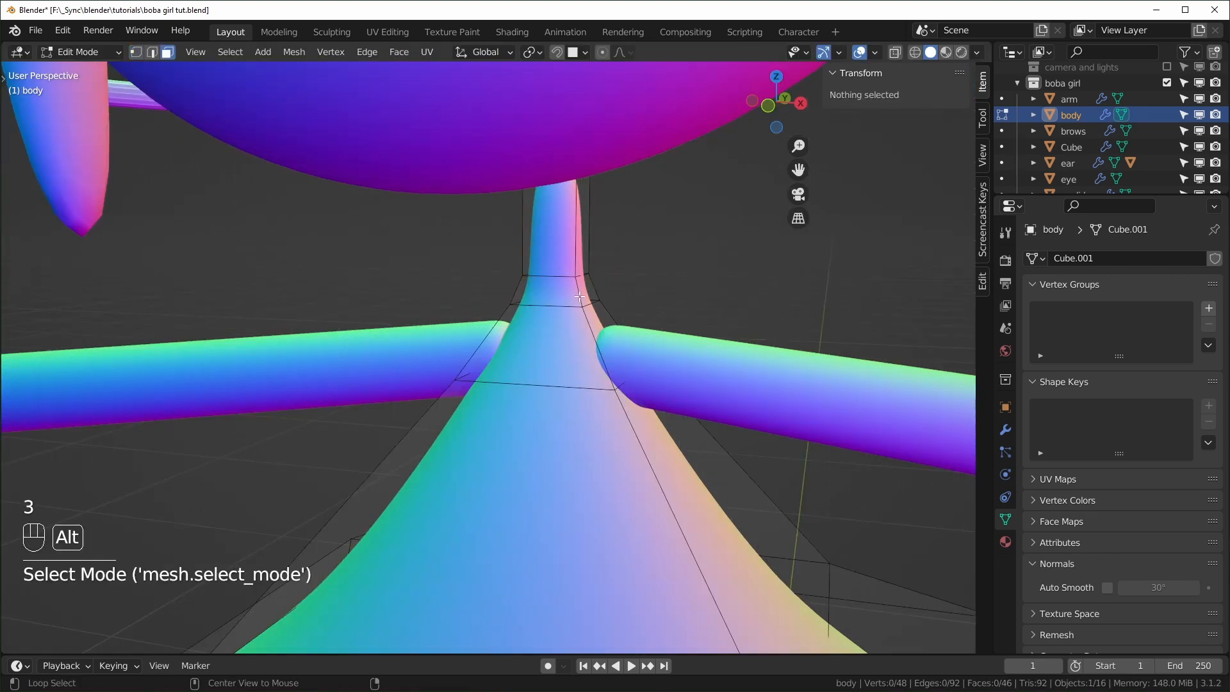
left_click(580, 297, "alt")
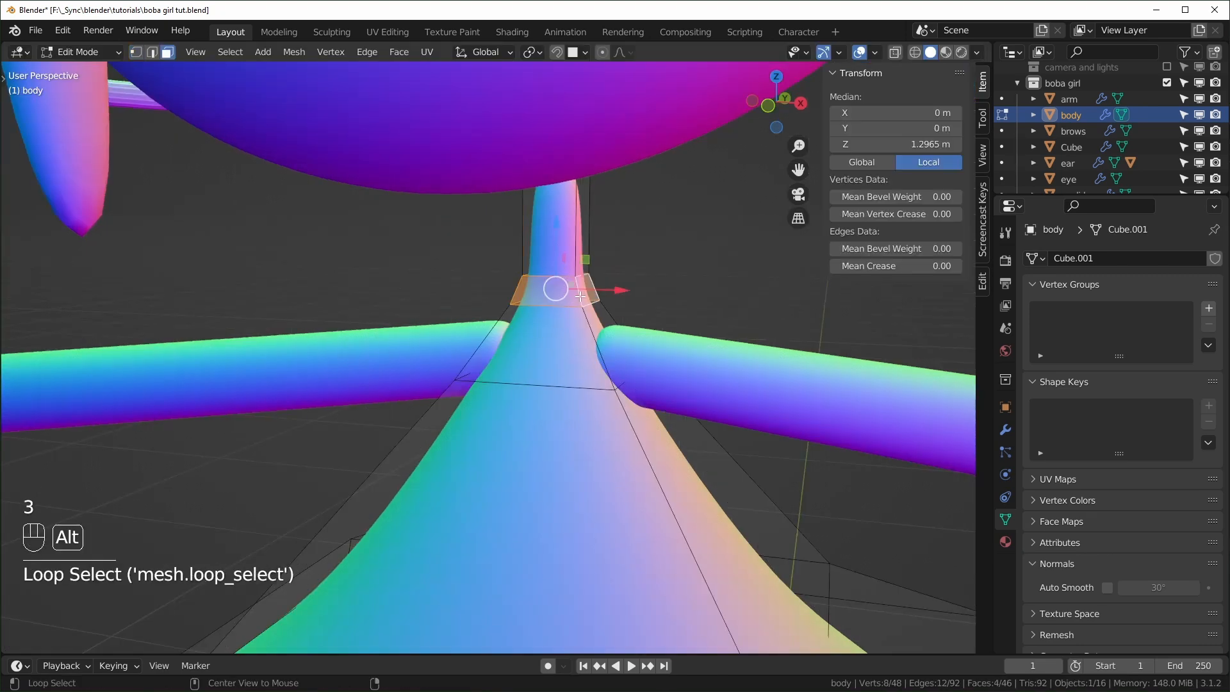
middle_click_drag(641, 281, 687, 265)
scroll(706, 375, "up", 2)
middle_click_drag(743, 345, 682, 380, "shift")
key("alt+e")
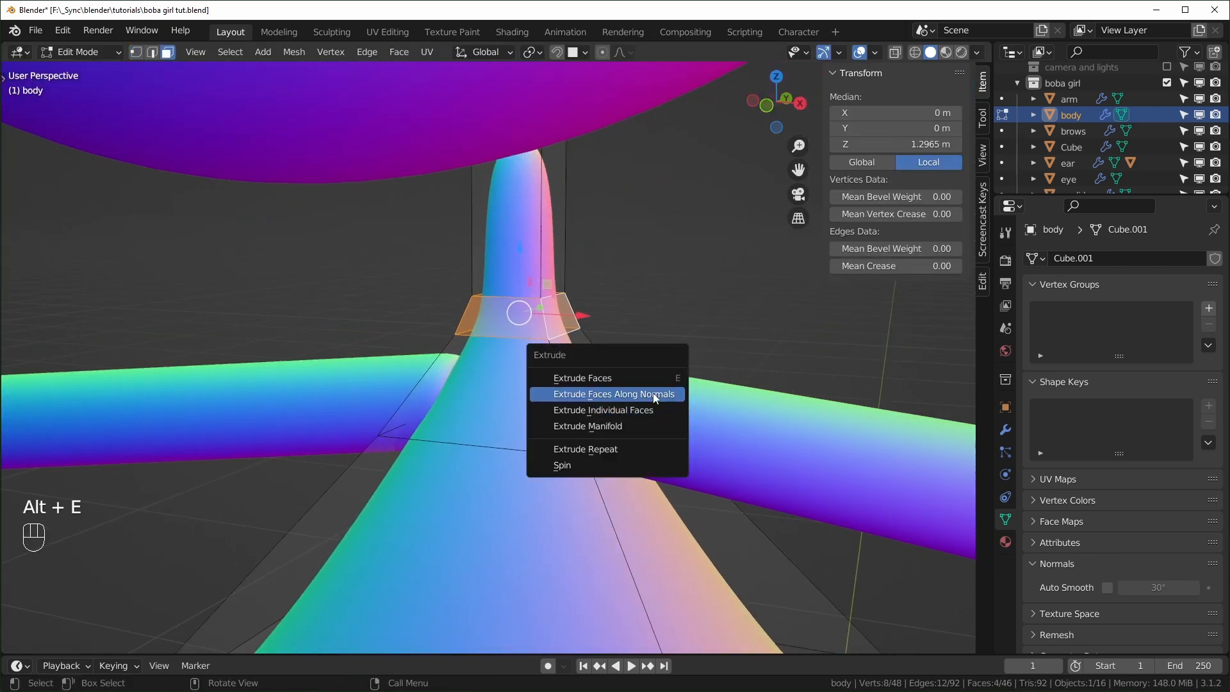
left_click(655, 394)
left_click(555, 254)
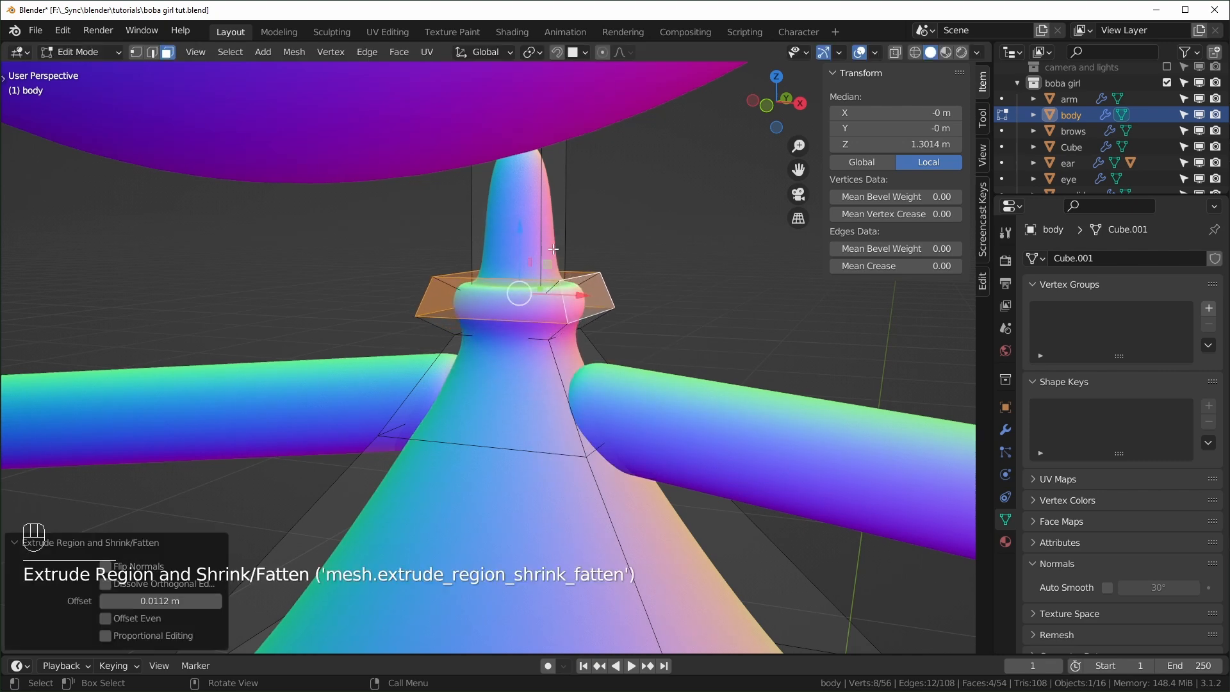
- Lower the extruded collar ring about 0.006 m along Z, fine-tune its height from the front and scale it horizontally
key("g")
key("z")
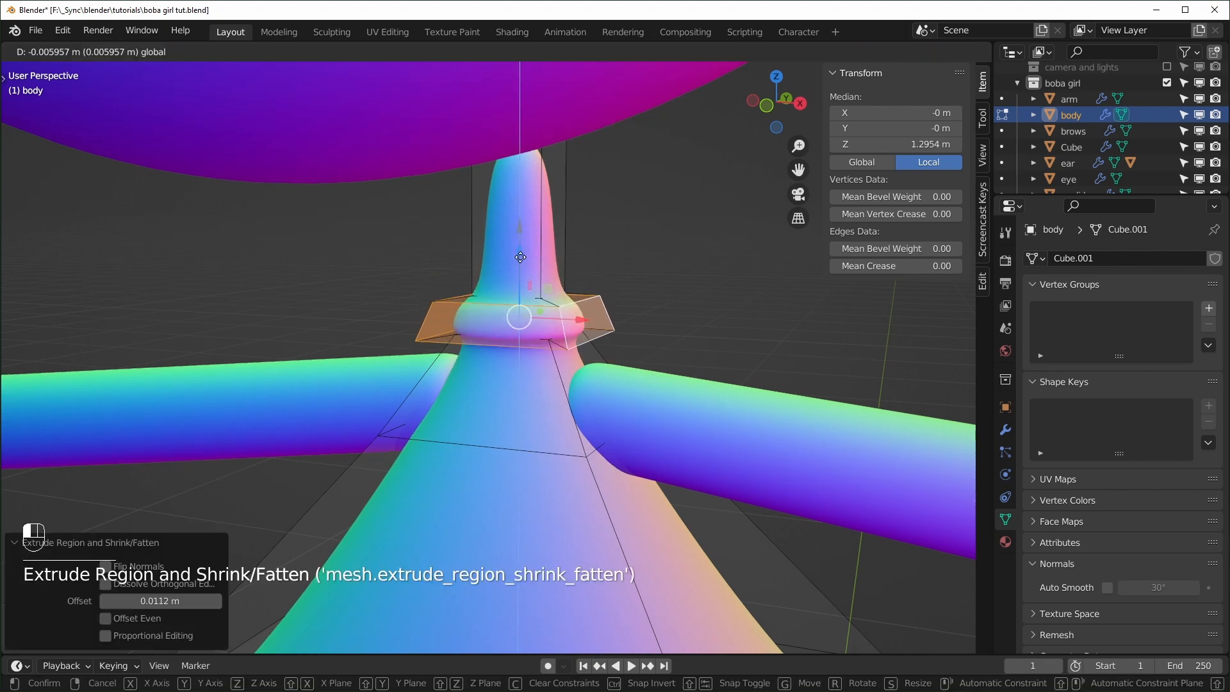
left_click(509, 255)
key("KP_1")
left_click_drag(394, 296, 394, 286)
middle_click_drag(393, 285, 442, 320)
key("s")
key("shift+z")
left_click(550, 333)
- Select the edge loops bordering the collar and raise their mean crease
key("alt+z")
middle_click_drag(550, 333, 617, 360)
key("2")
left_click(540, 517, "alt")
middle_click_drag(546, 522, 541, 589)
middle_click_drag(488, 252, 489, 354, "shift")
left_click(489, 297, "alt+shift")
left_click_drag(895, 266, 954, 266)
- Add a loop cut around the collar area and move the selected edge loop slightly downward
middle_click_drag(504, 404, 521, 255)
key("ctrl+r")
left_click(521, 255)
left_click(416, 272)
left_click(409, 269, "alt")
left_click_drag(332, 212, 334, 234)
- Select the collar's face loops, raise them slightly and rescale them along Z
middle_click_drag(402, 303, 506, 308)
key("3")
left_click(512, 365, "alt+shift")
middle_click_drag(544, 474, 596, 442)
left_click_drag(461, 320, 461, 299)
key("s")
key("z")
left_click(757, 408)
key("s")
key("z")
left_click(659, 479)
- Rescale the collar in X and Y only, and raise one of its edge loops slightly
scroll(560, 362, "up", 9)
key("s")
key("shift+z")
left_click(640, 437)
key("2")
left_click(456, 417, "alt")
left_click_drag(444, 346, 446, 318)
key("alt+z")
key("alt+z")
- Leave edit mode on the body and save the file
scroll(472, 256, "down", 6)
middle_click_drag(472, 256, 544, 333)
scroll(576, 384, "down", 9)
key("Tab")
mouse_move(643, 459)
middle_mouse_down()
mouse_move(695, 458)
mouse_move(124, 444)
mouse_move(638, 400)
middle_mouse_up()
key("ctrl+s")
- Apply the arm's Skin modifier and open the arm's mesh for editing
left_click(1174, 342)
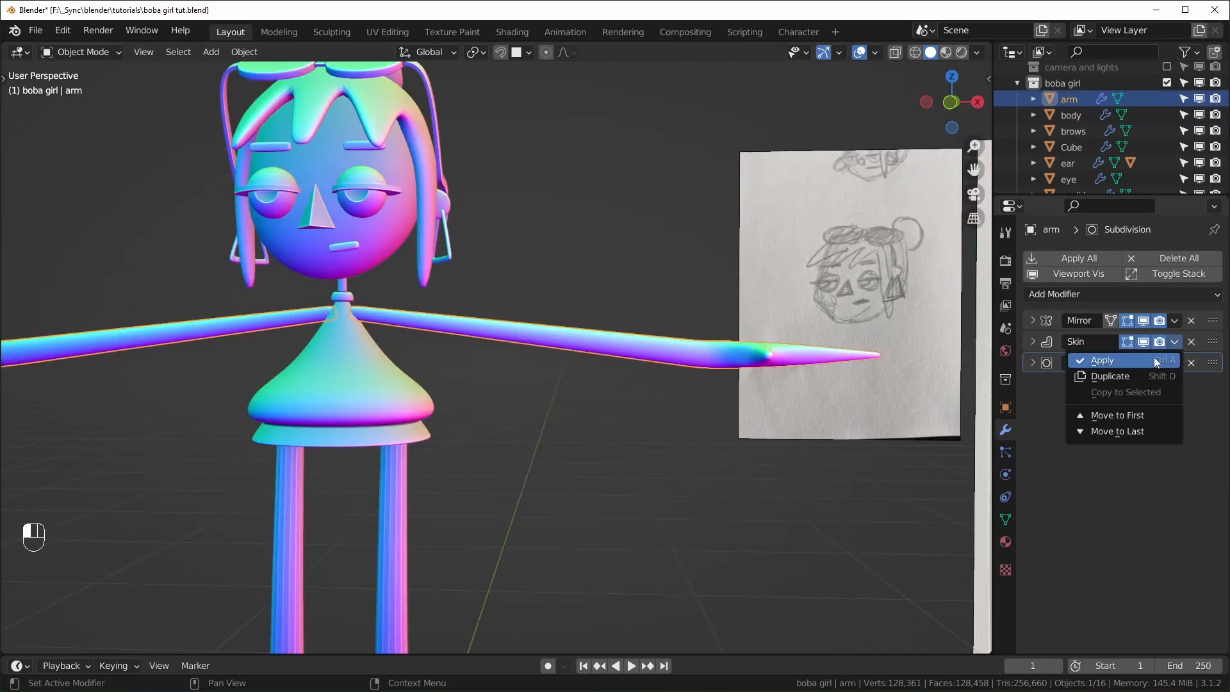
left_click(1155, 362)
scroll(651, 428, "up", 3)
key("Tab")
- Examine the puffed sleeve, cuff and hand on the full-body reference sketch from the front
key("KP_3")
key("KP_1")
scroll(517, 399, "down", 5)
middle_click_drag(517, 399, 152, 326, "shift")
scroll(506, 319, "down", 4)
middle_click_drag(506, 318, 141, 288, "shift")
scroll(791, 381, "up", 2)
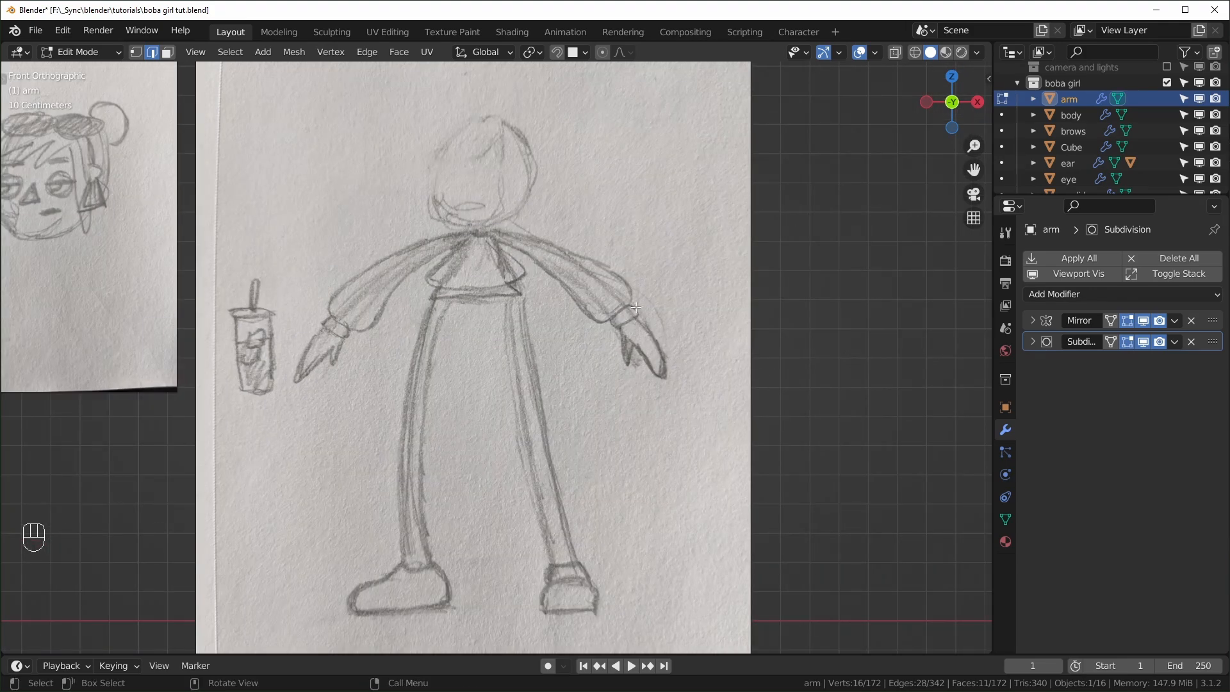
middle_click_drag(231, 396, 332, 387, "shift")
- Undo the last three actions, add a loop cut before the wrist with slide factor 0.774 and scale it up as the cuff's flare
key("ctrl+z")
key("ctrl+z")
key("ctrl+z")
key("ctrl+r")
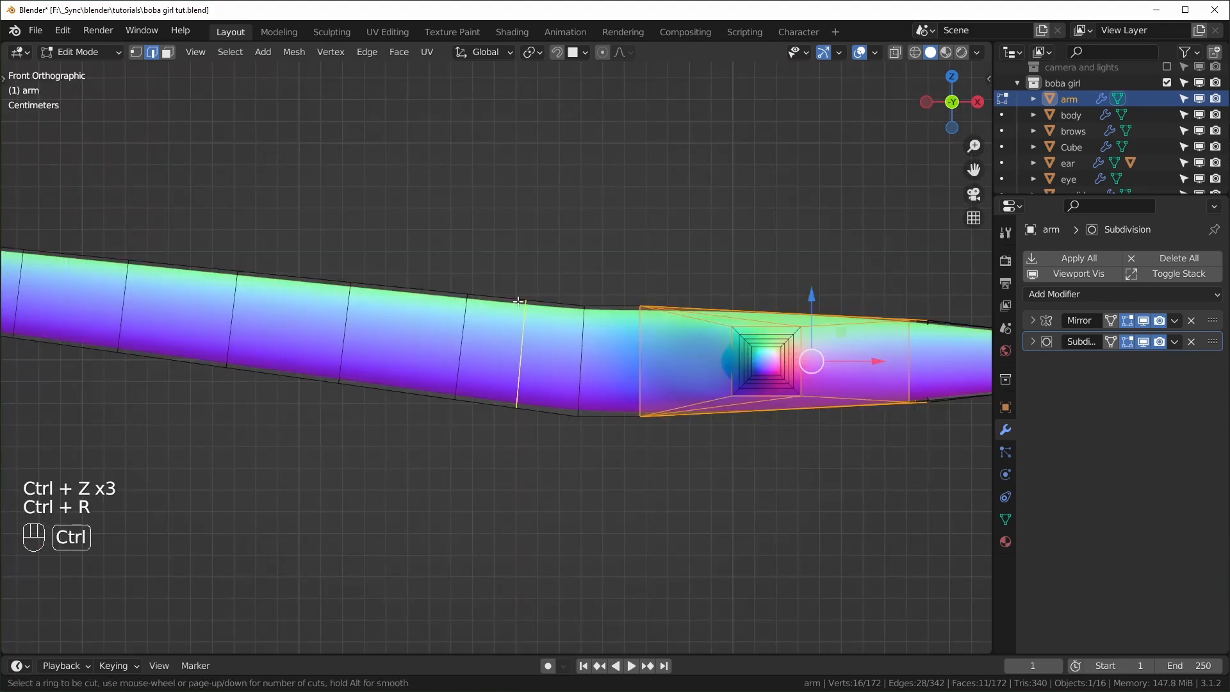
left_click(546, 314)
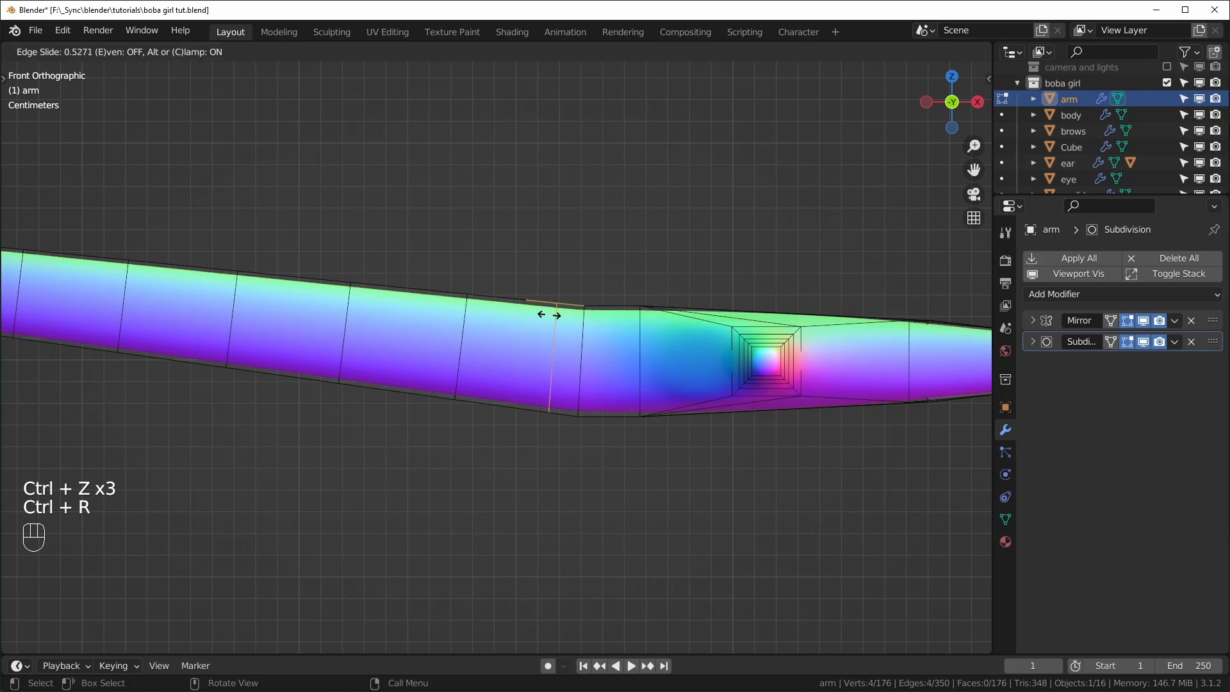
left_click(563, 326)
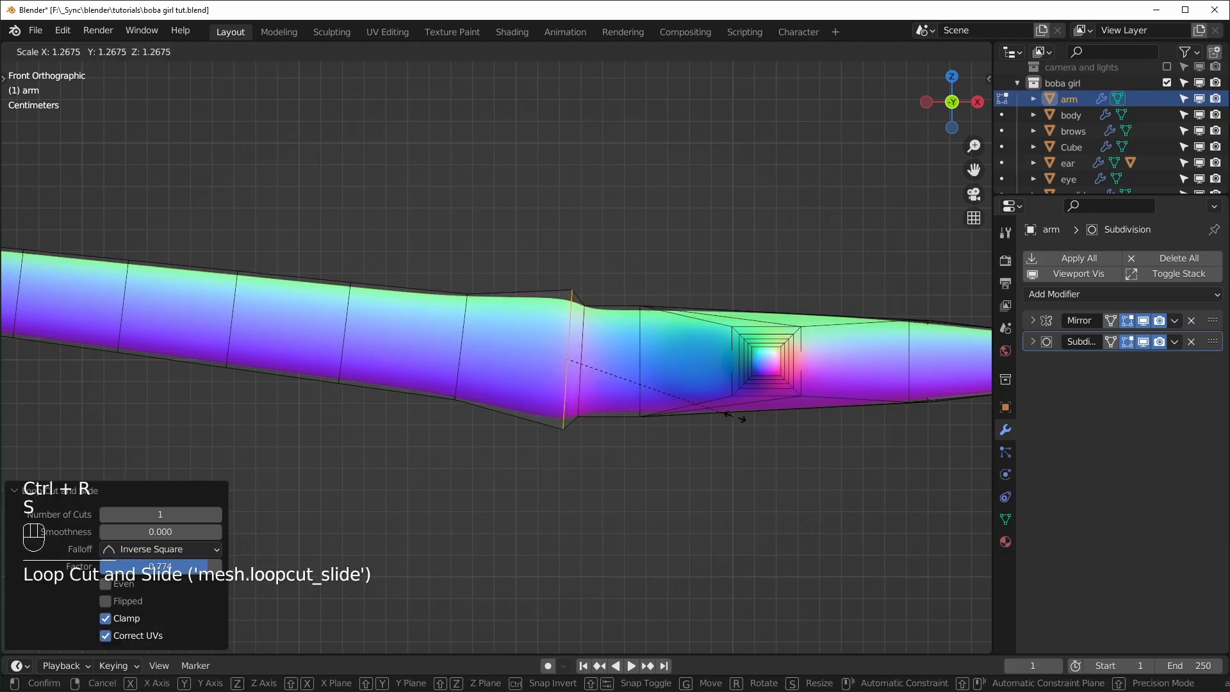
left_click(759, 423)
- Move the wrist edge loop about 0.03 m back inside the sleeve and give it a mean crease of 1.00
left_click(582, 328, "alt")
key("alt+z")
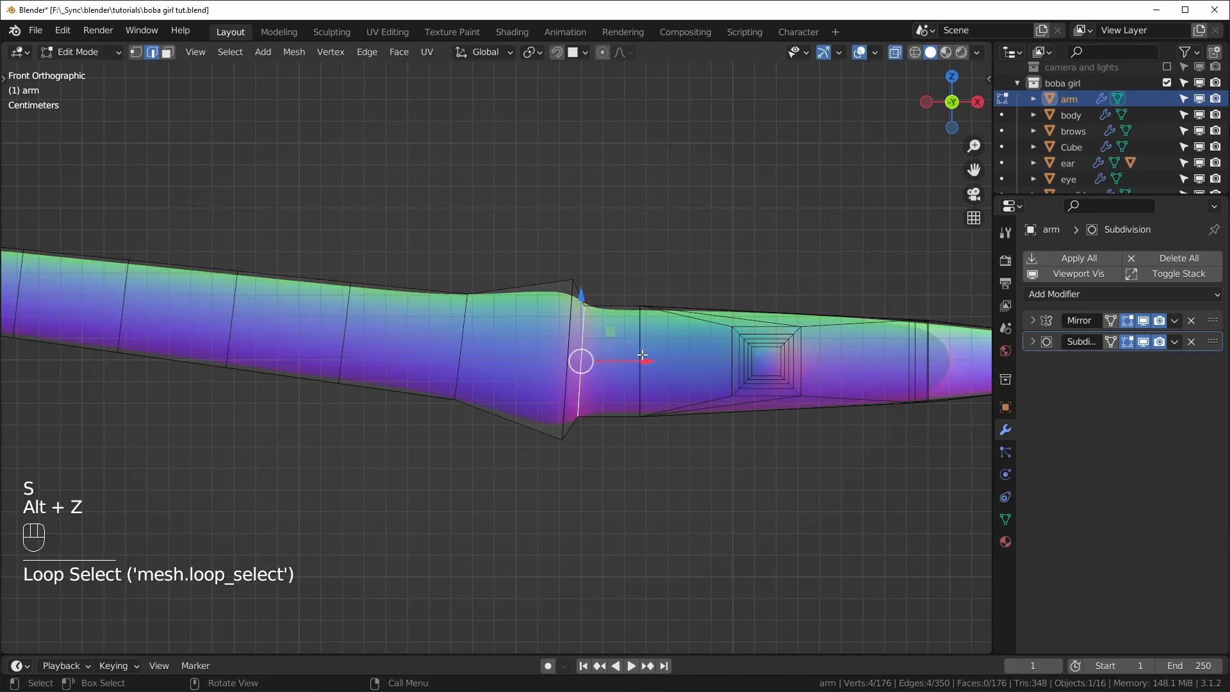
key("g")
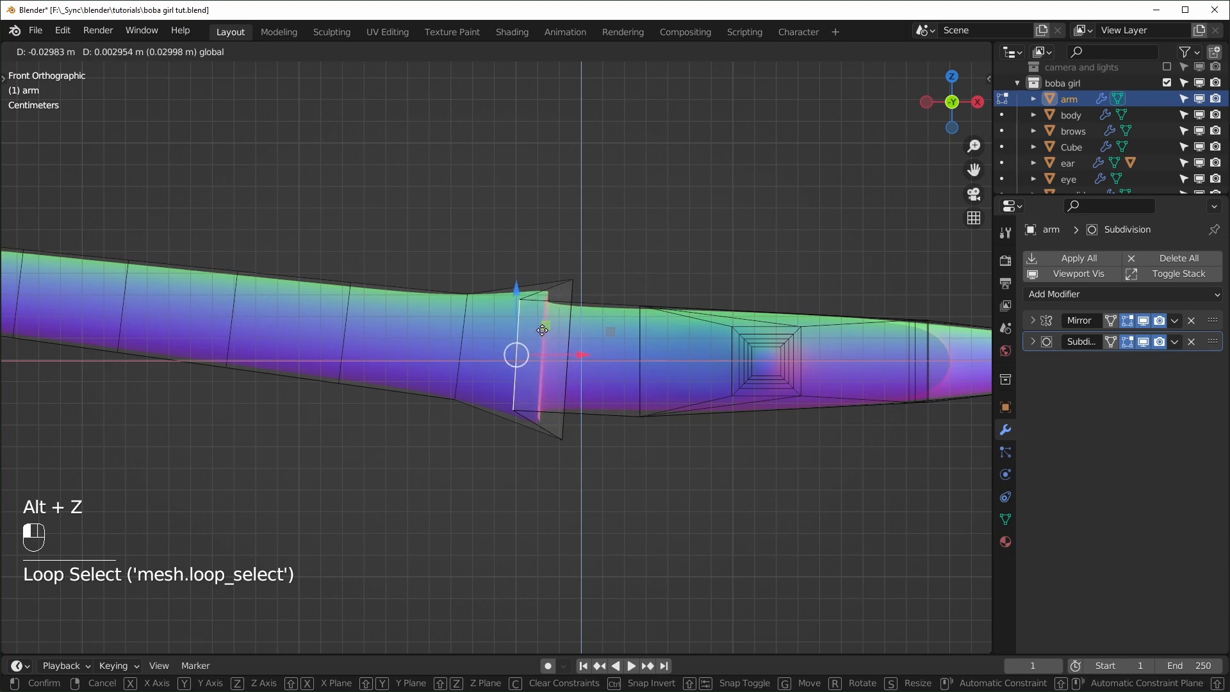
left_click(542, 330)
key("n")
key("alt+z")
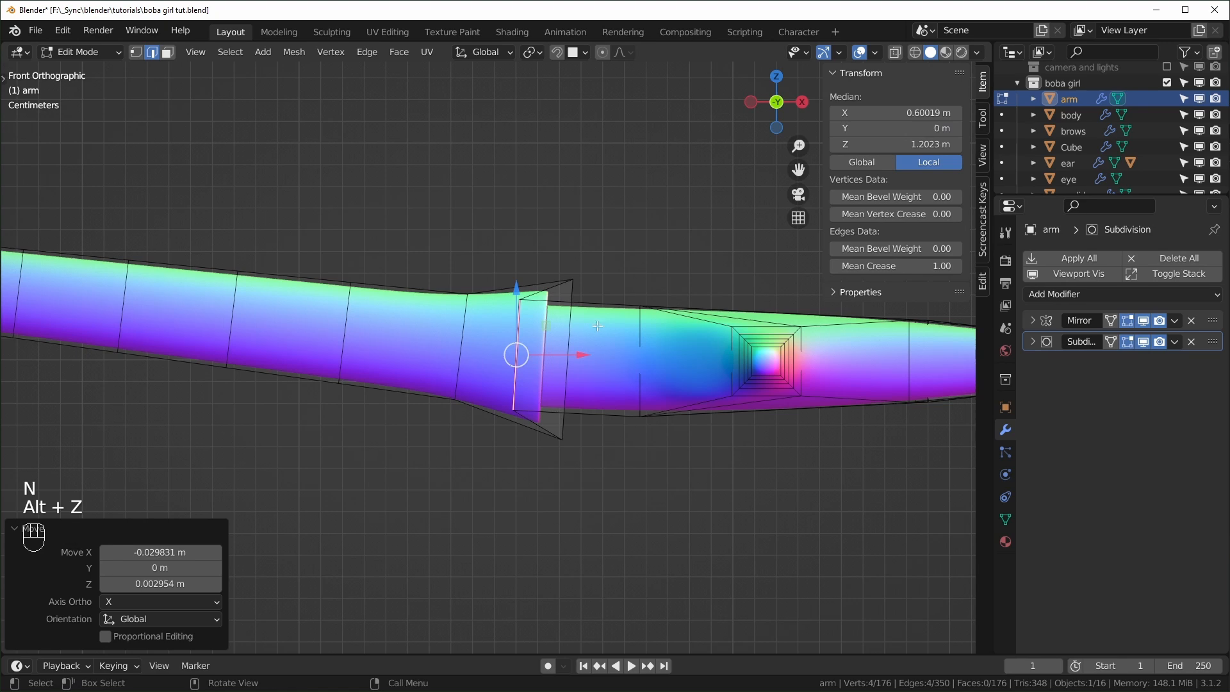
- Move the cuff's flared edge loop about 0.027 m along X toward the hand
left_click(574, 291, "alt")
key("g")
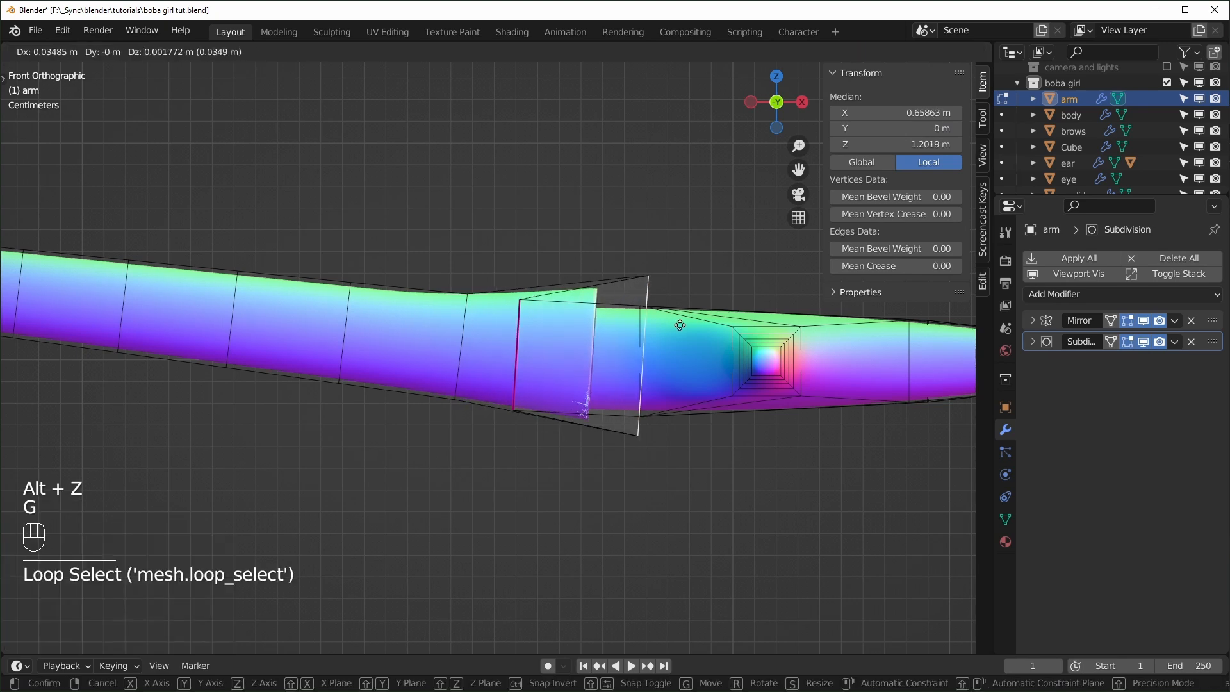
left_click(661, 331)
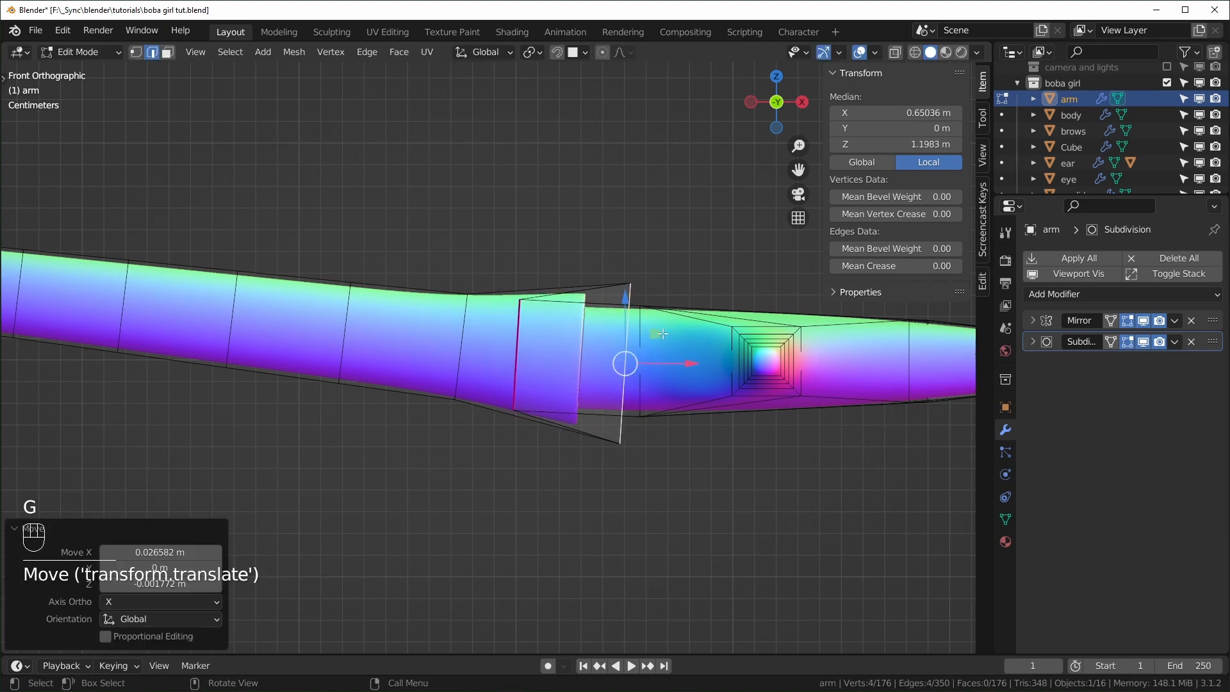
- Select the edge loops along the arm between the shoulder and the cuff and dissolve them
scroll(611, 407, "down", 3)
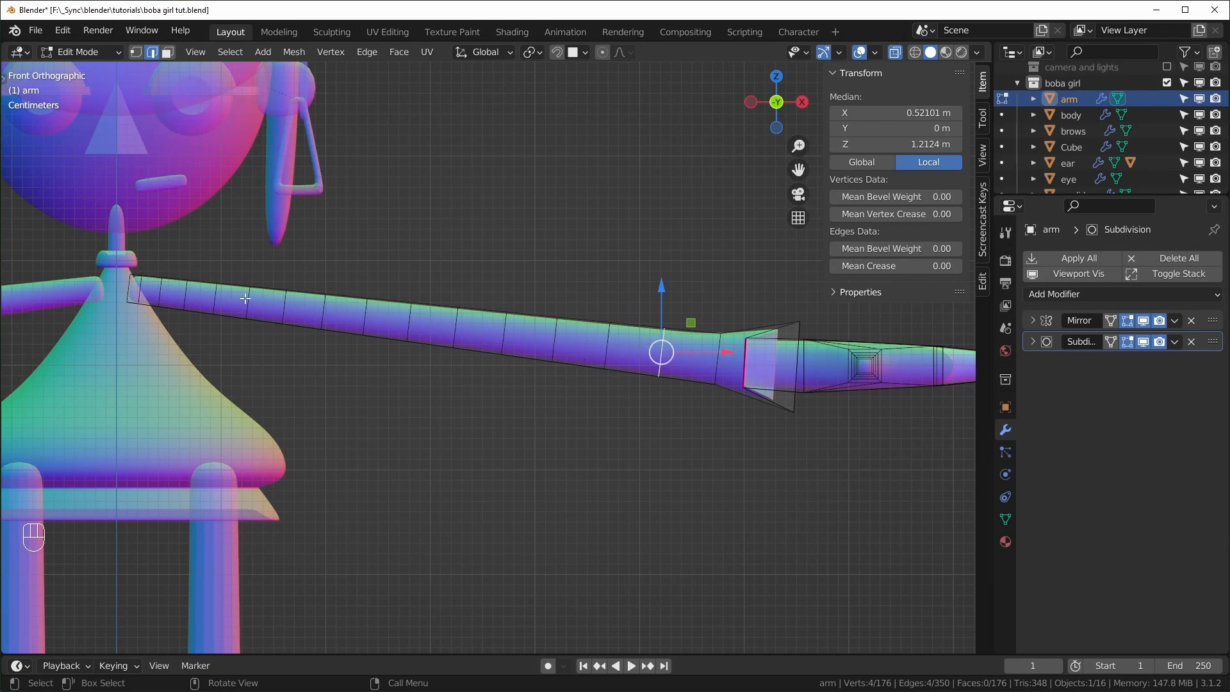
left_click(581, 344, "alt+shift")
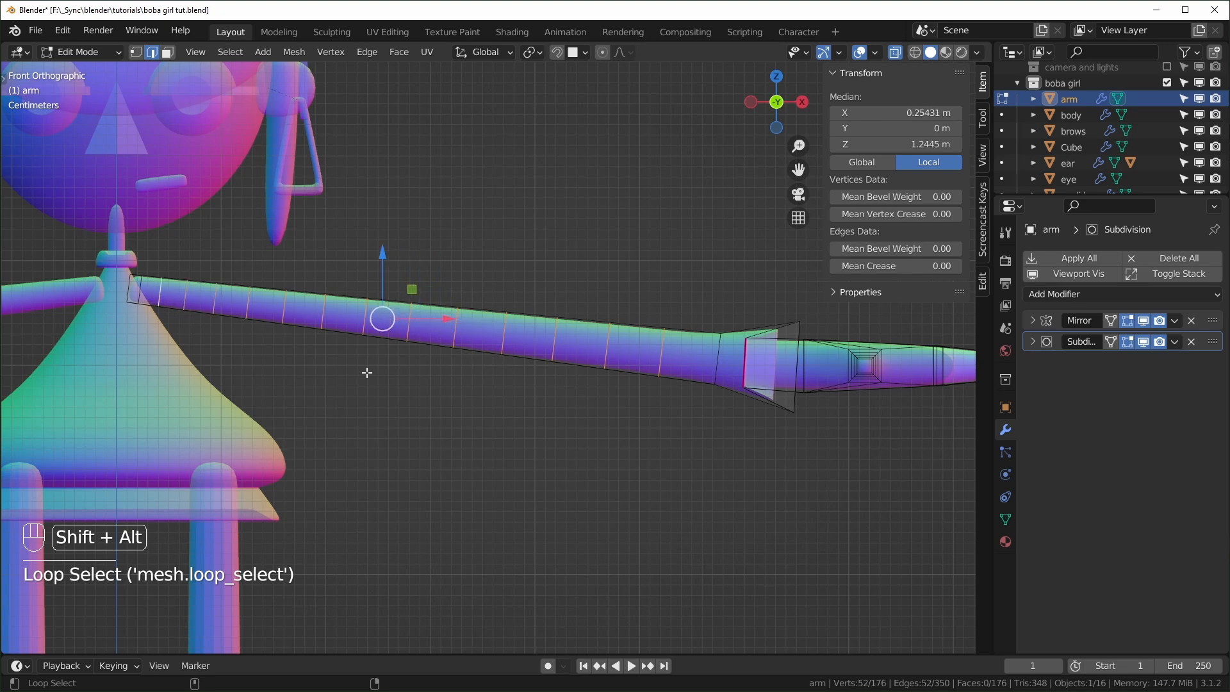
key("ctrl+x")
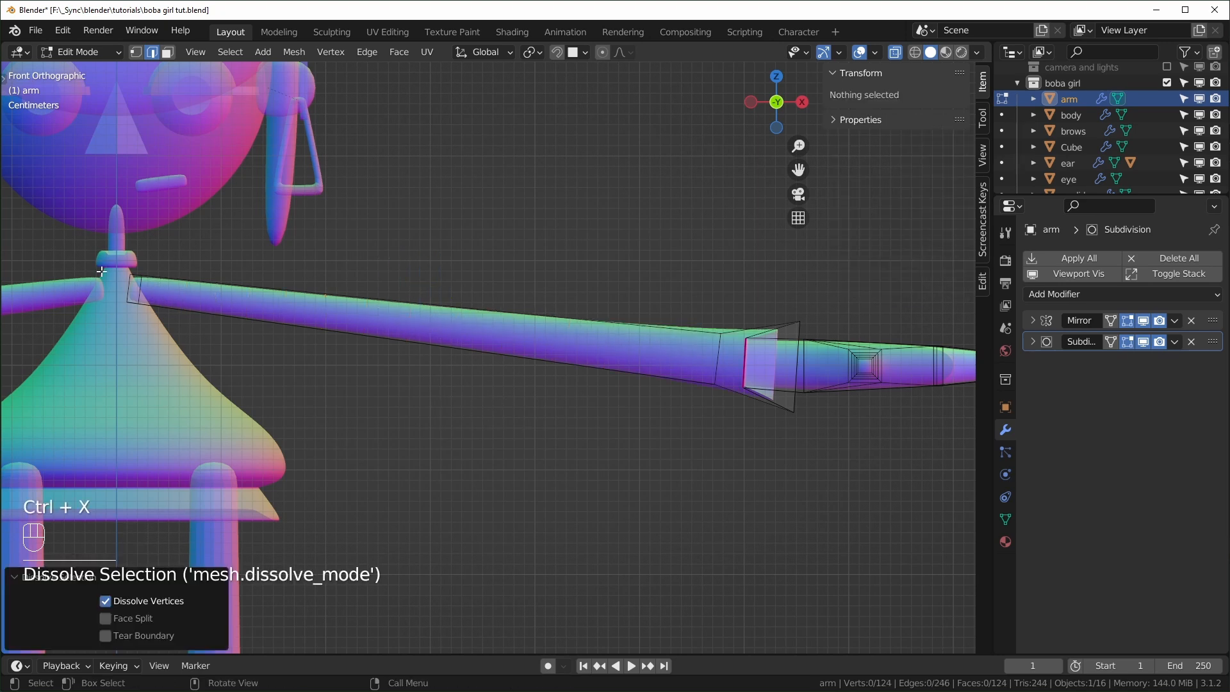
- Add a loop cut to the forearm just before the cuff and scale it up as a puffed sleeve
key("g")
key("ctrl+r")
left_click(647, 371)
key("s")
- Add a second loop cut to the arm, slide it toward the shoulder with factor -0.479 and scale it down
key("ctrl+r")
left_click(447, 310)
key("g")
key("g")
key("s")
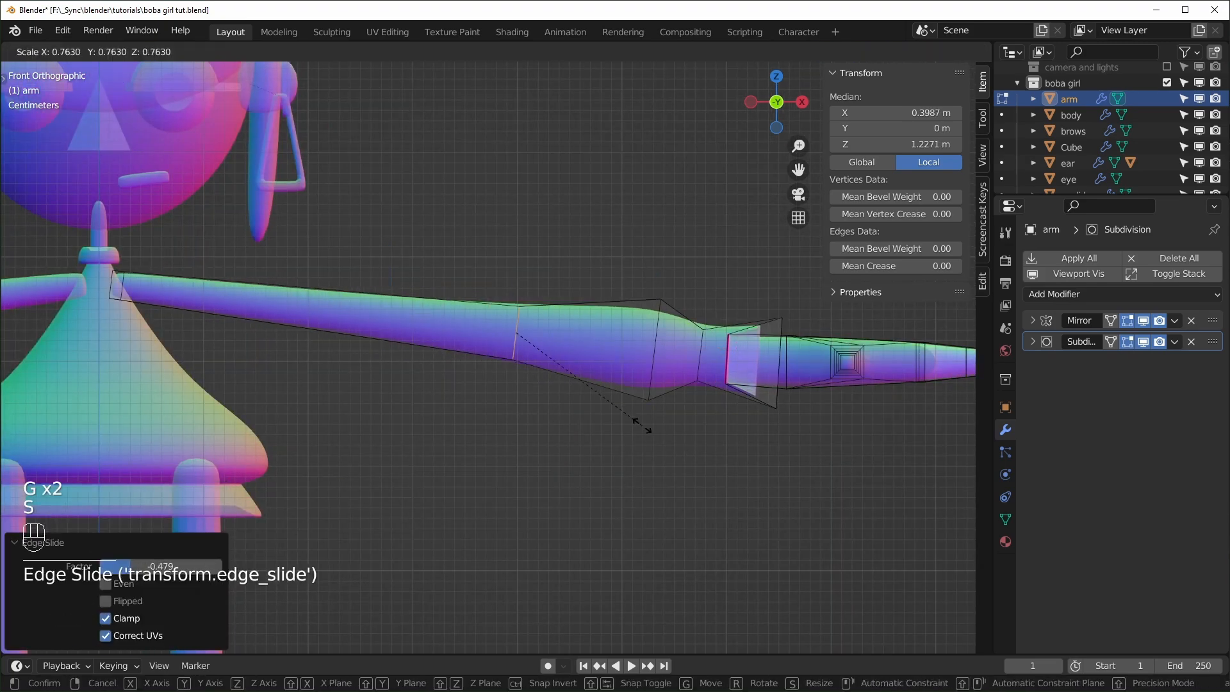
left_click(653, 431)
- Raise the mean crease of the edge loop where the sleeve meets the cuff and leave edit mode
scroll(640, 384, "up", 3)
left_click(500, 366, "alt")
left_click_drag(871, 266, 961, 265)
middle_click_drag(659, 355, 644, 363)
key("alt+z")
key("Tab")
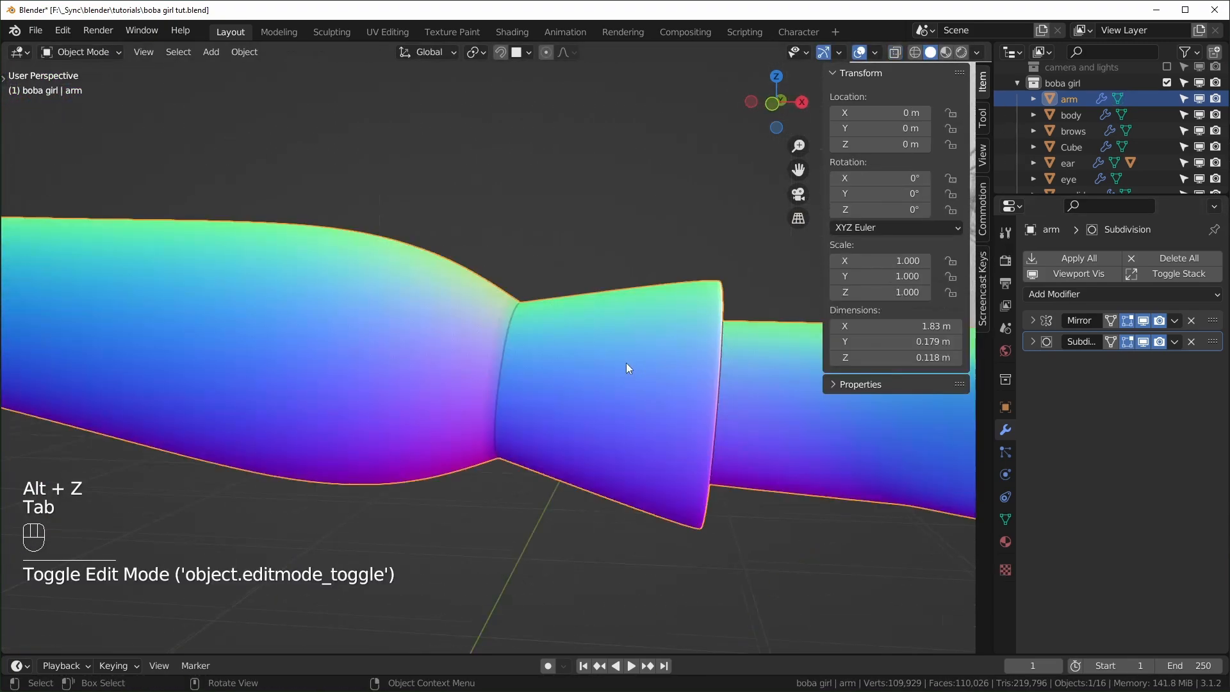
- Refine the sleeve puff from the front by rescaling its edge loop and sliding it with a factor of -0.097
key("Tab")
key("KP_3")
key("KP_1")
scroll(615, 401, "up", 5)
left_click(439, 311, "alt")
key("g")
key("g")
key("s")
key("g")
key("g")
- Add a loop cut to the thin upper part of the arm and bevel it
scroll(647, 365, "down", 4)
scroll(647, 364, "down", 2)
scroll(704, 358, "up", 3)
key("ctrl+r")
left_click(464, 339)
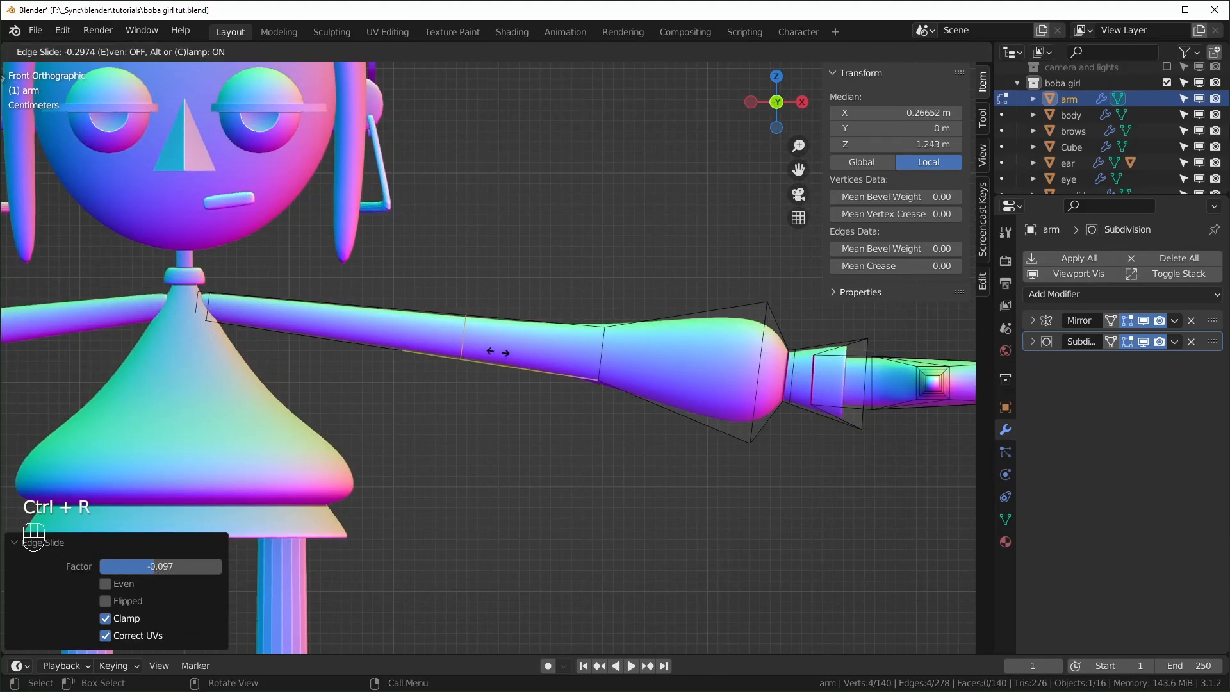
left_click(492, 354)
scroll(506, 361, "up", 1)
key("ctrl+b")
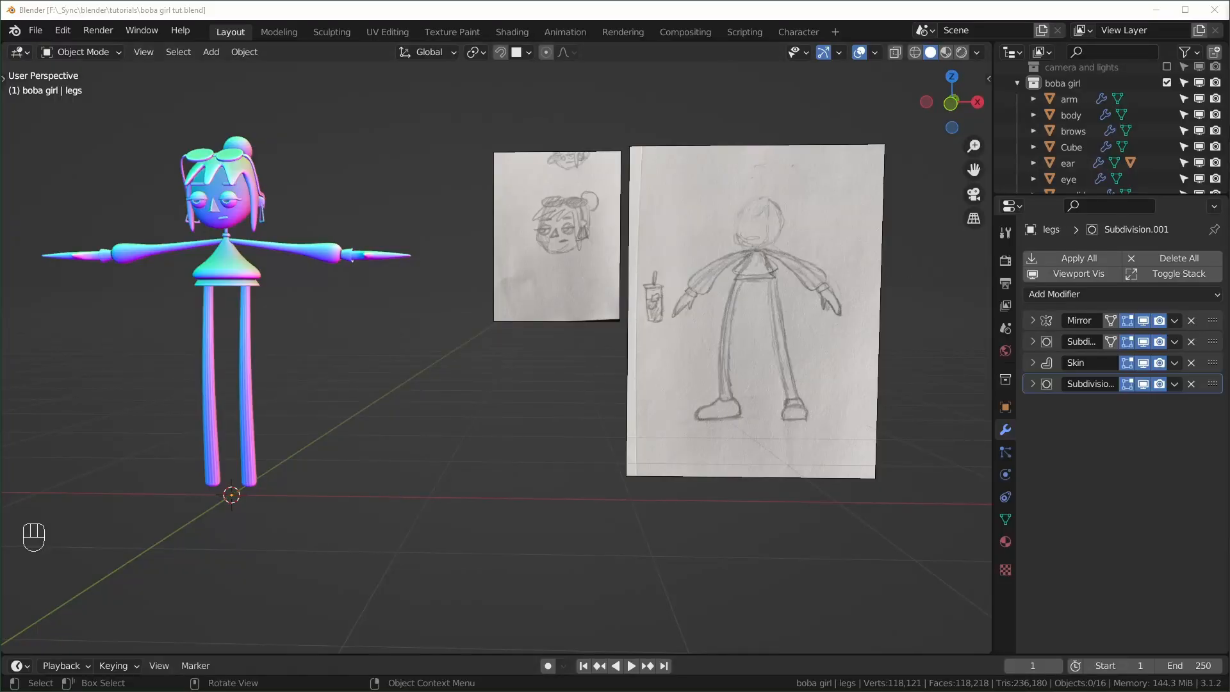
- Bring up the Pinterest sneaker reference photo and add a cube mesh as the base for the shoes
left_click_drag(1229, 109, 876, 66)
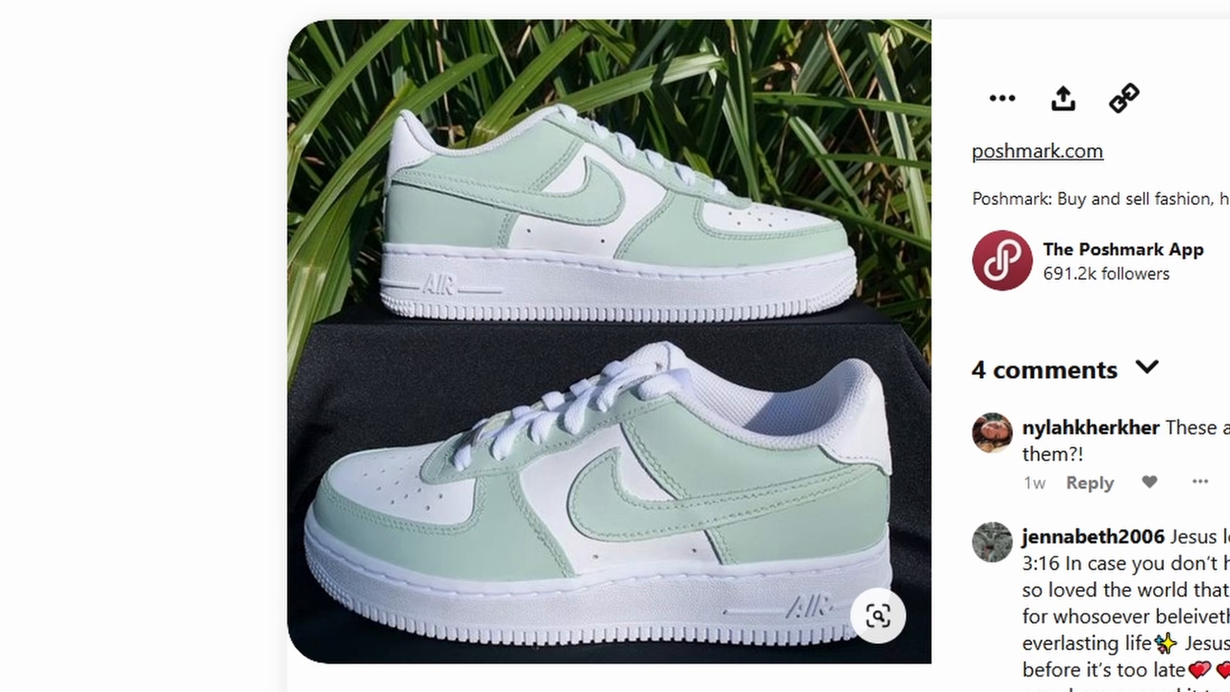
mouse_move(583, 374)
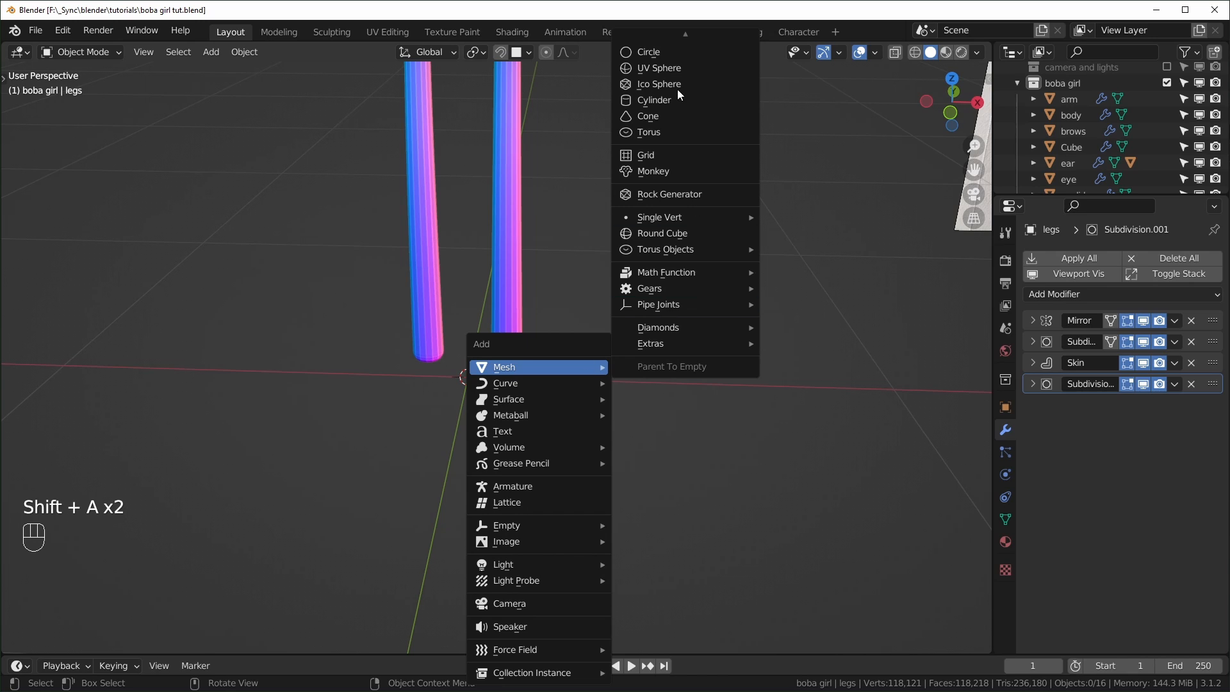
scroll(679, 95, "up", 2)
left_click(655, 57)
- Add a Mirror modifier to the cube with the head as its mirror object
left_click(1123, 258)
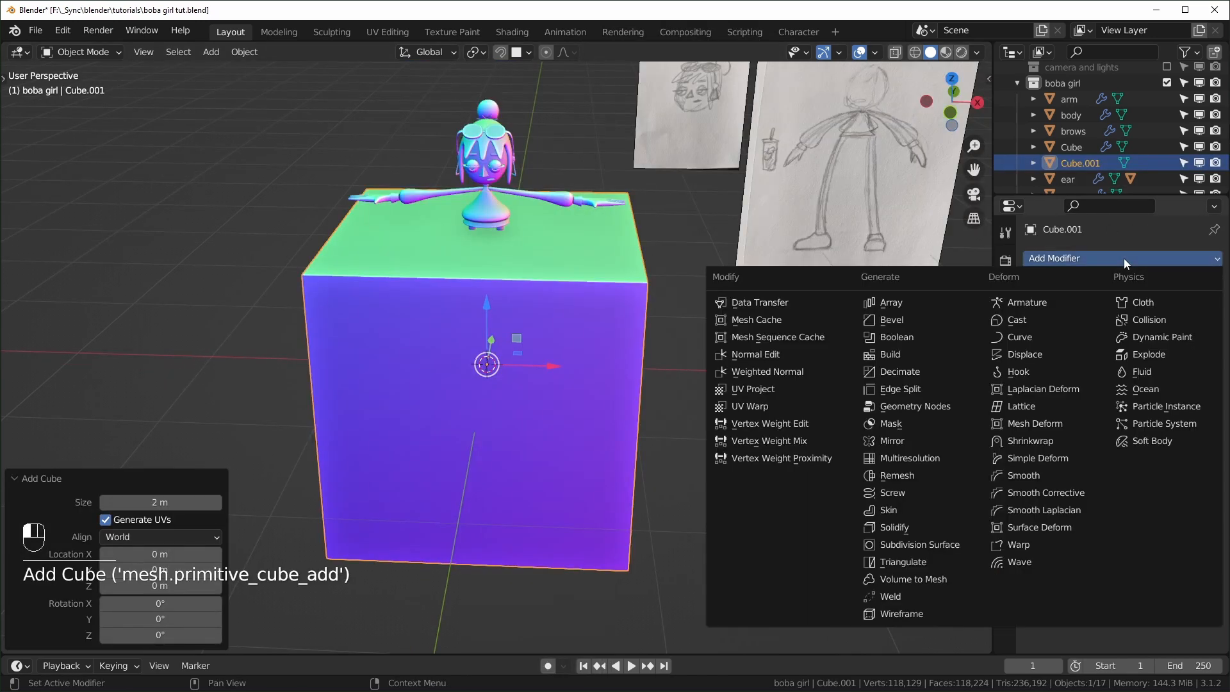
left_click(890, 443)
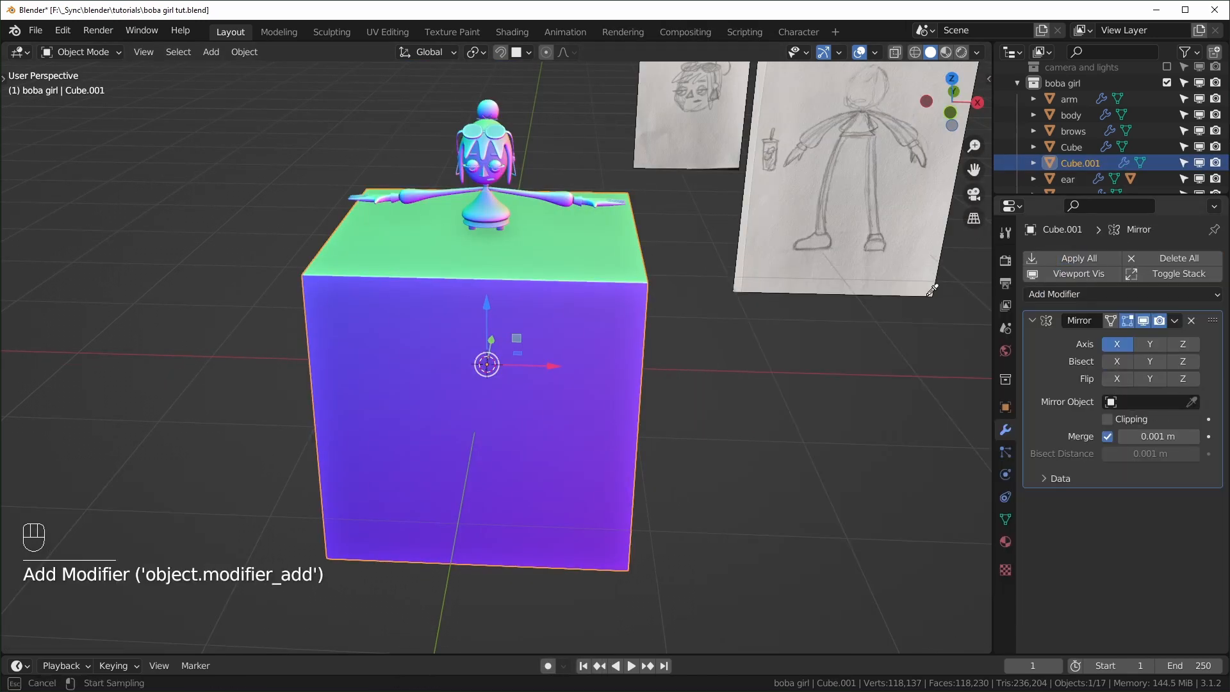
left_click(503, 148)
- Scale the shoe cube by 0.675 from the front and apply its scale
key("KP_1")
key("s")
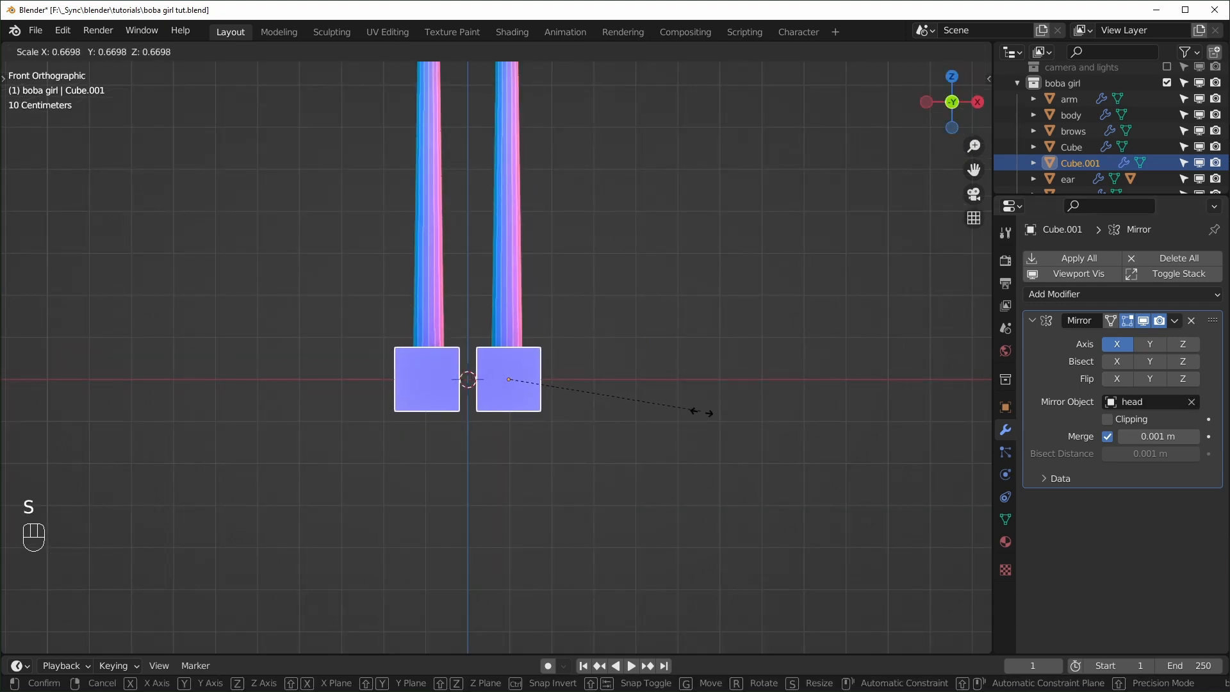
left_click(699, 410)
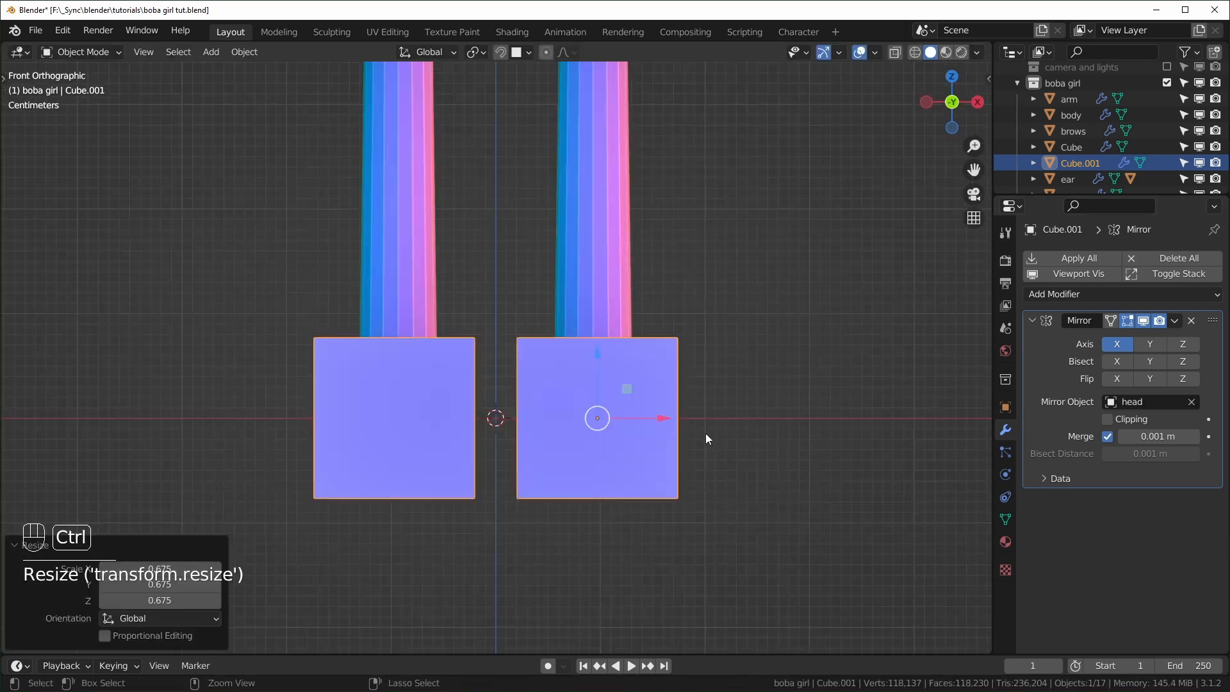
key("ctrl+a")
left_click(698, 431)
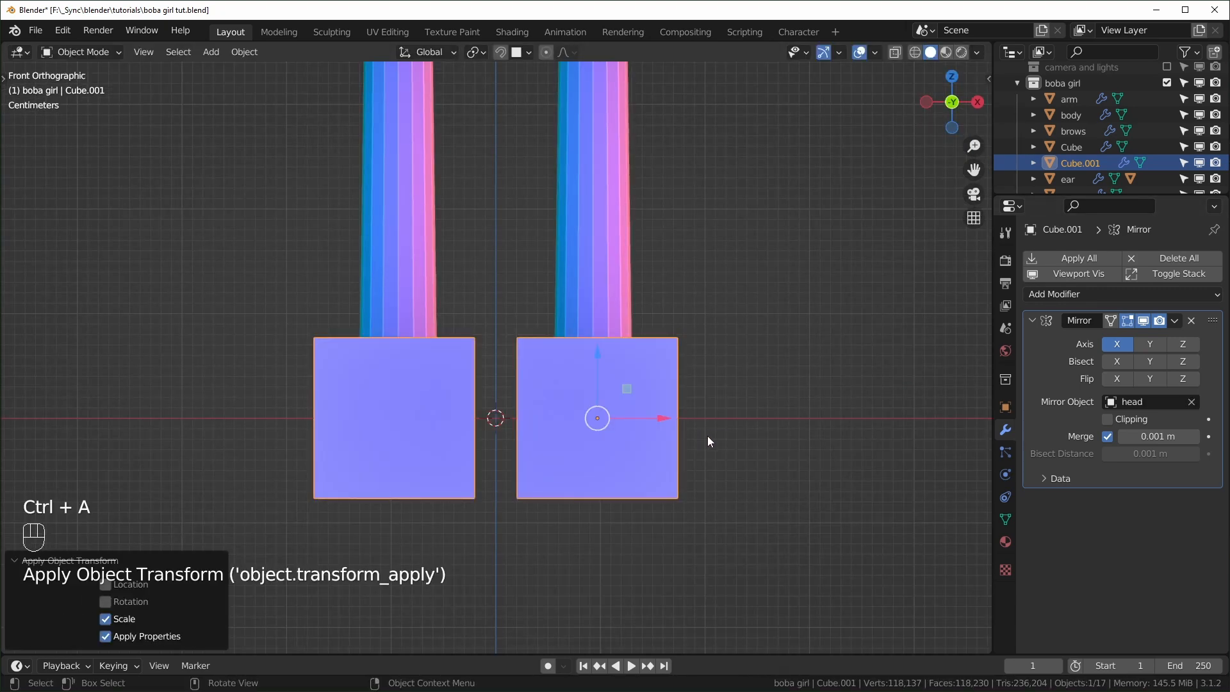
- Edit the shoe cube's mesh and set snapping to Increment with Absolute Grid Snap
key("Tab")
left_click(581, 52)
left_click(530, 100)
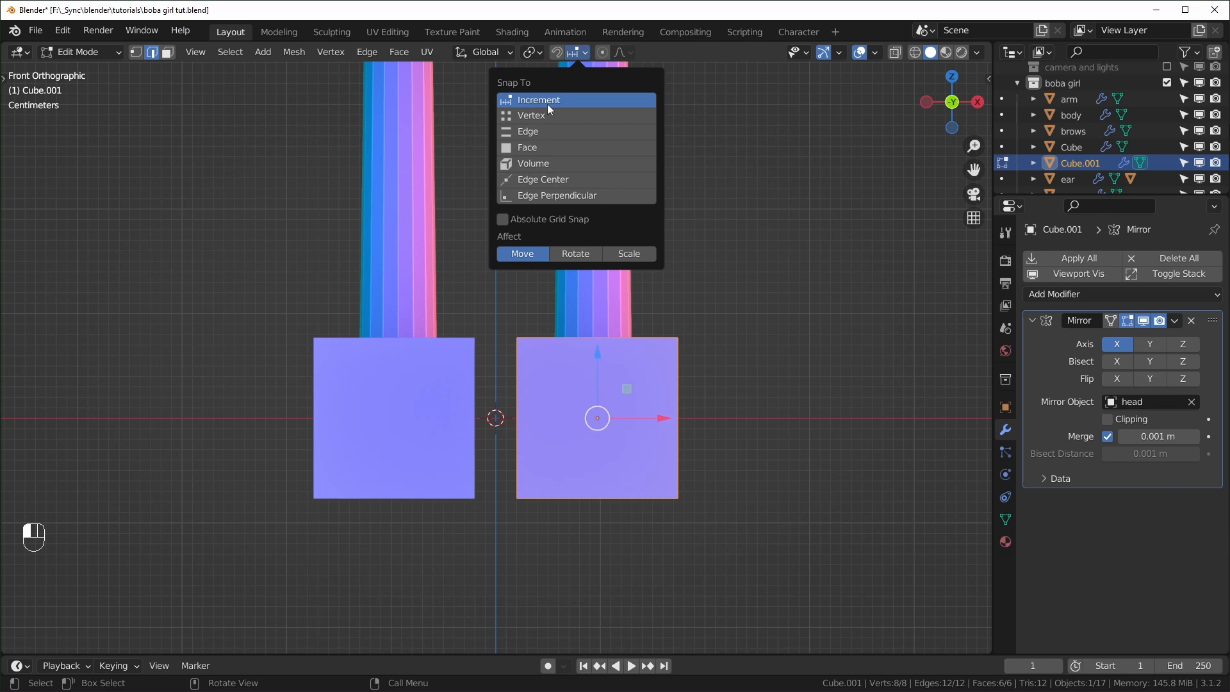
left_click(503, 219)
- Select the shoe cube's bottom vertices and move them up about 0.077 m to the ground line
key("alt+z")
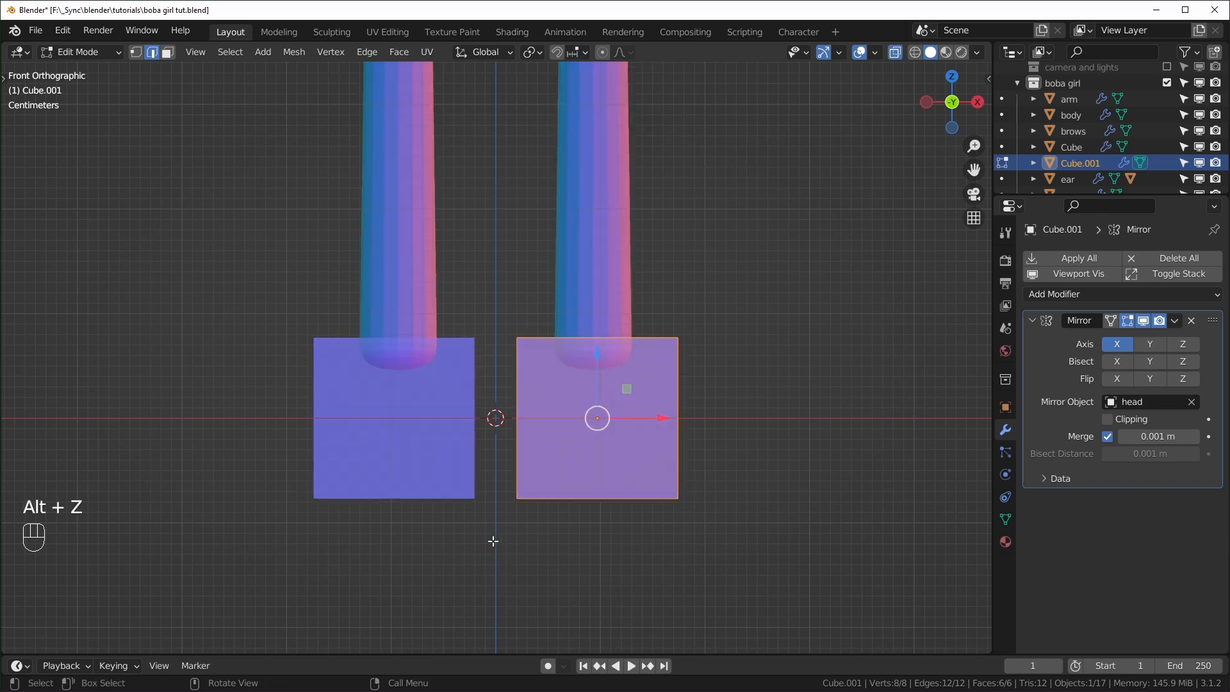
key("1")
left_click_drag(494, 541, 719, 462)
left_click_drag(600, 436, 490, 409)
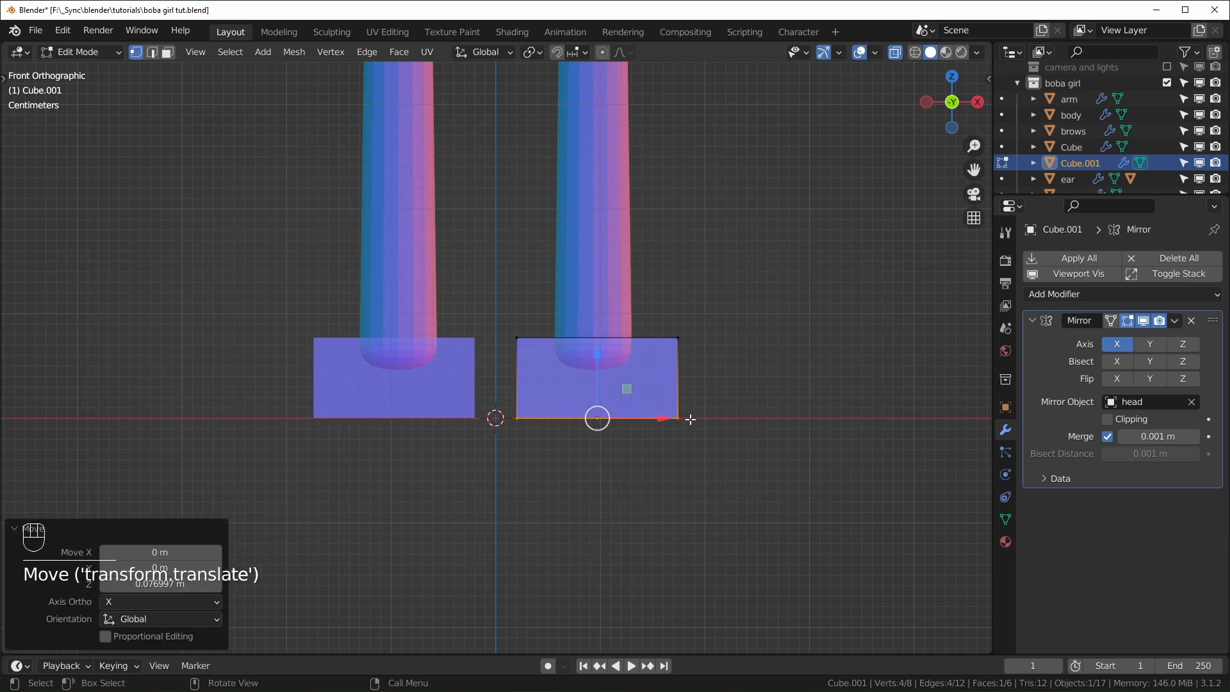
- From the side, extrude the shoe's end face and add a central loop cut with its top lowered as an ankle dip
key("KP_3")
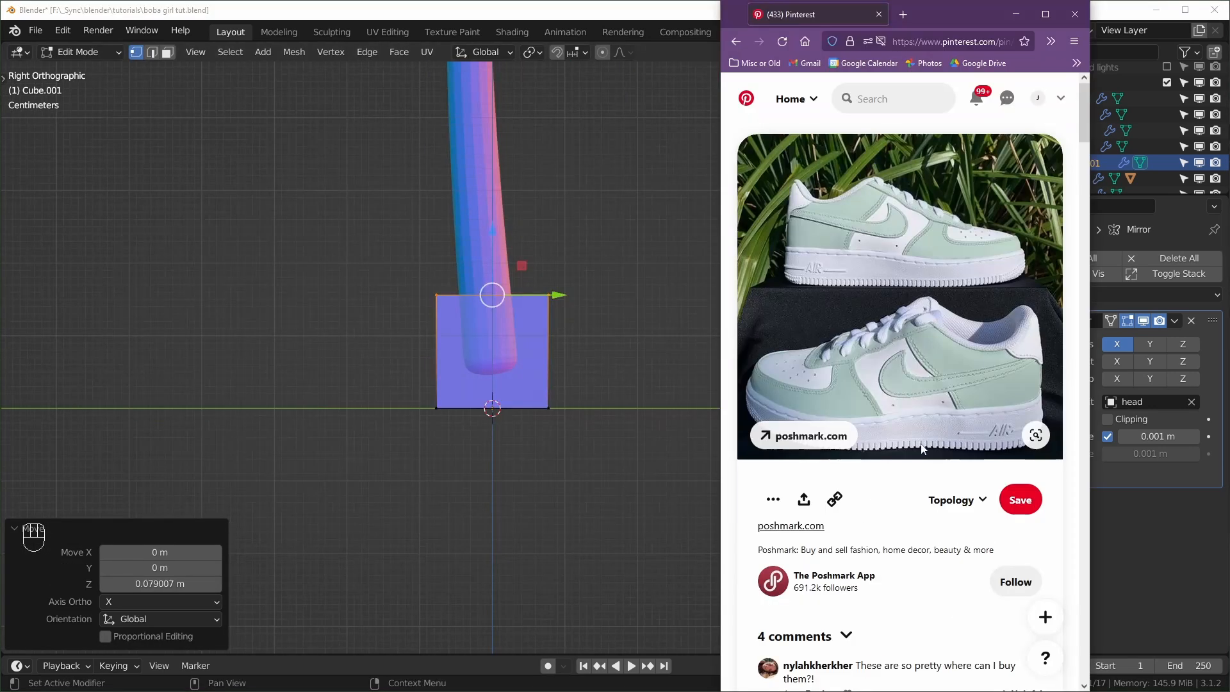
left_click_drag(584, 189, 618, 516)
key("e")
key("ctrl+r")
left_click_drag(488, 182, 488, 224)
middle_click_drag(474, 385, 625, 373, "shift")
- Select the shoe's front face and extrude it forward about 0.17 m as the toe
left_click_drag(434, 162, 689, 274)
scroll(619, 365, "down", 3)
key("e")
left_click(521, 444)
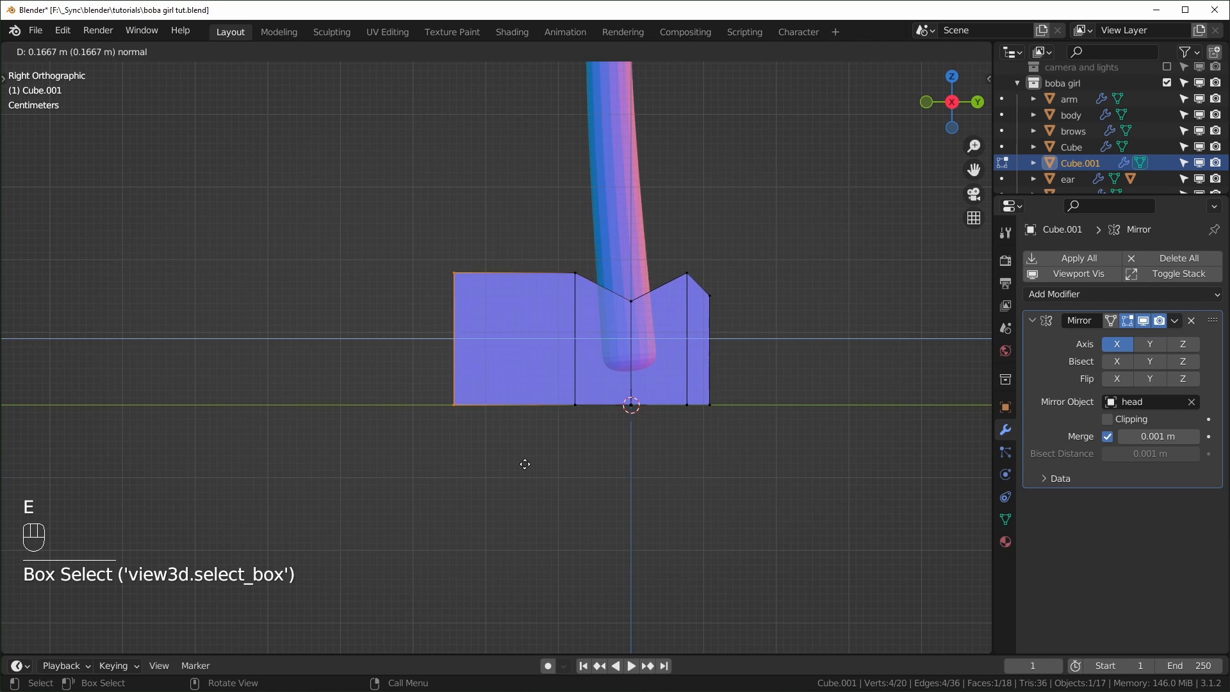
- Extrude the shoe's toe farther forward, slope its upper vertices down, and raise the whole top profile about 0.017 m
key("e")
left_click(416, 384)
scroll(410, 345, "up", 2)
left_click_drag(368, 388, 354, 392)
left_click_drag(410, 294, 442, 442)
left_click_drag(480, 368, 507, 368)
left_click_drag(256, 307, 314, 442)
left_click_drag(349, 387, 386, 387)
left_click_drag(296, 187, 819, 384)
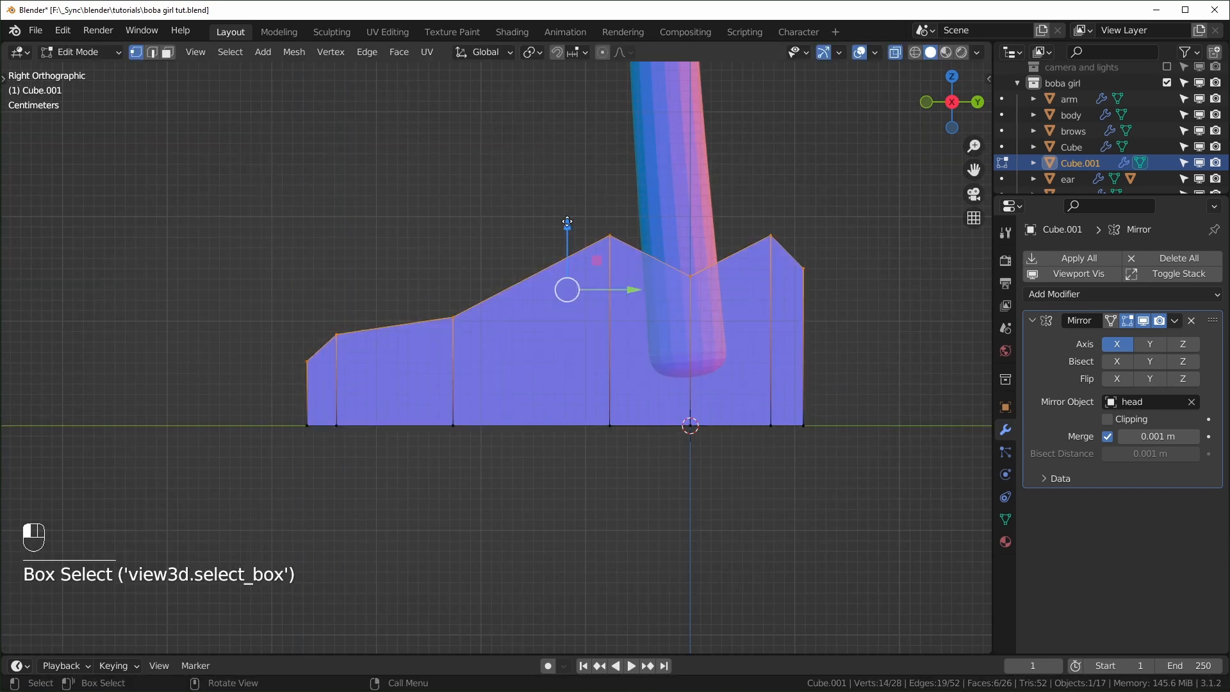
left_click_drag(566, 225, 569, 207)
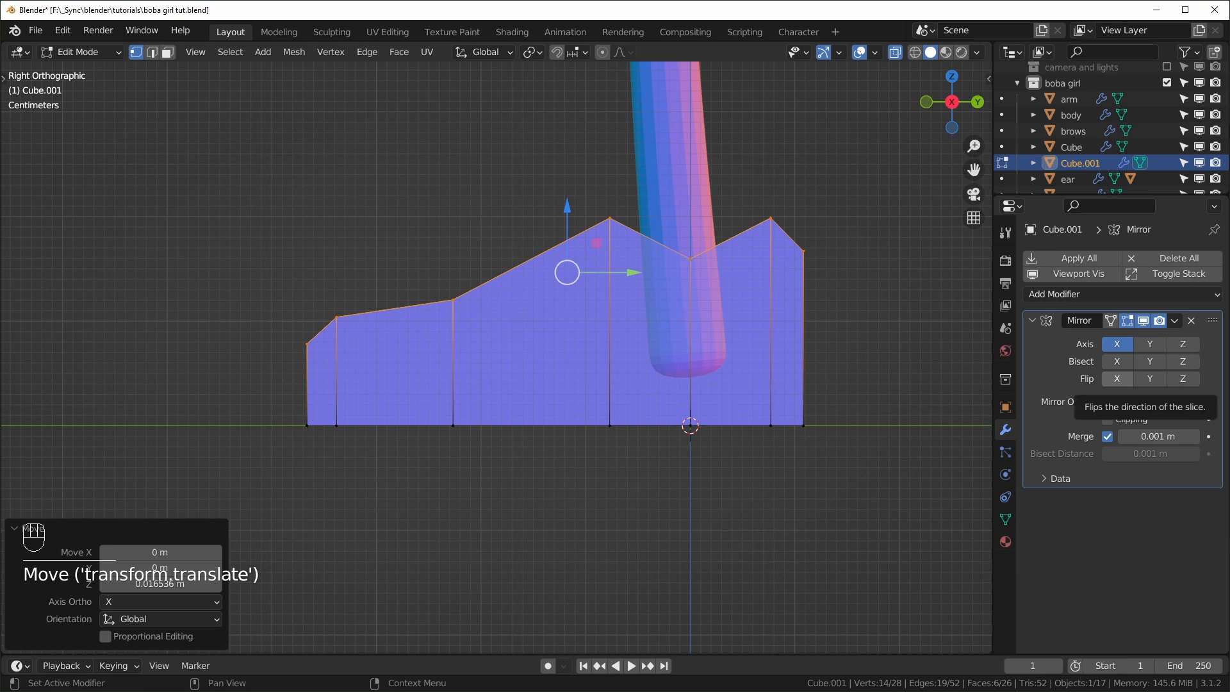
- Add a lengthwise loop cut around the lower shoe flattened with Z scale 0, and raise the top vertices about 0.031 m
key("ctrl+r")
left_click(820, 379)
left_click(823, 395)
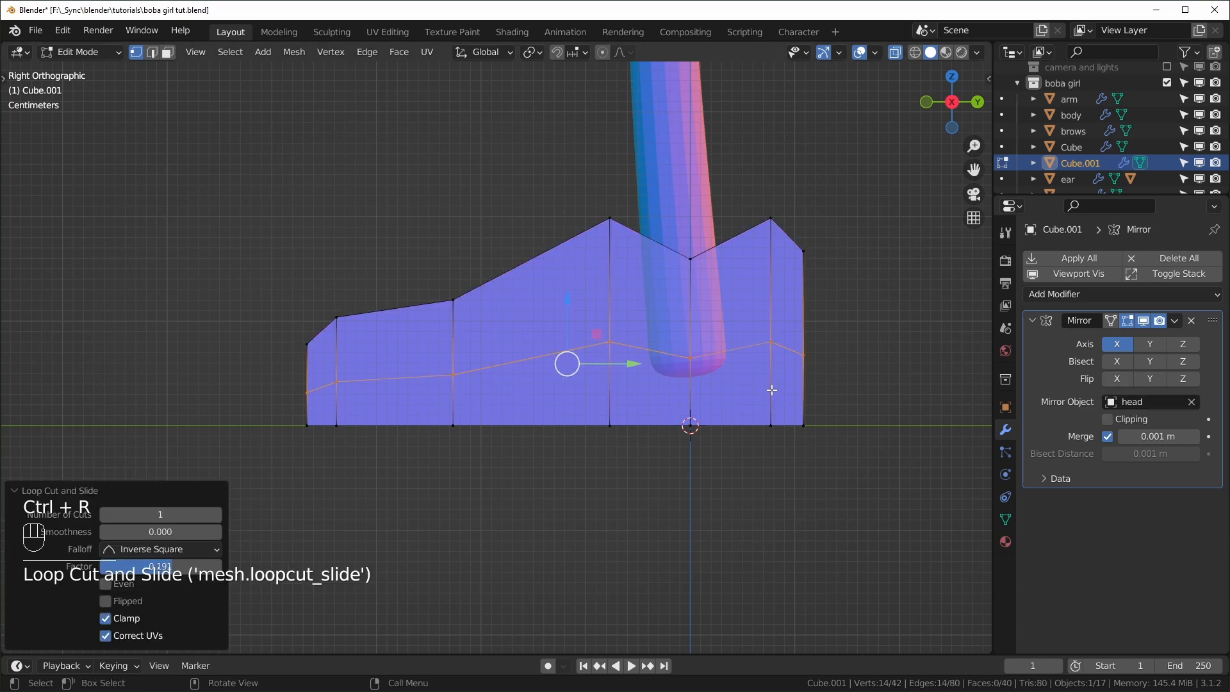
key("s")
key("z")
key("KP_0")
key("KP_Enter")
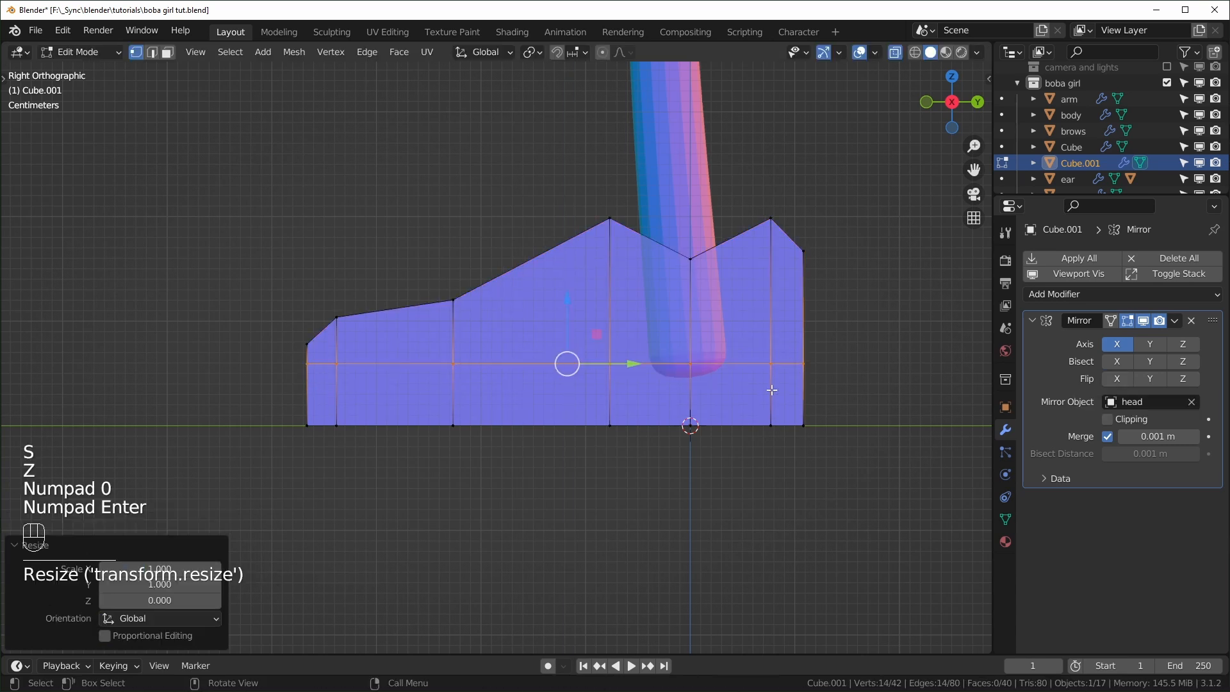
left_click_drag(567, 303, 575, 321)
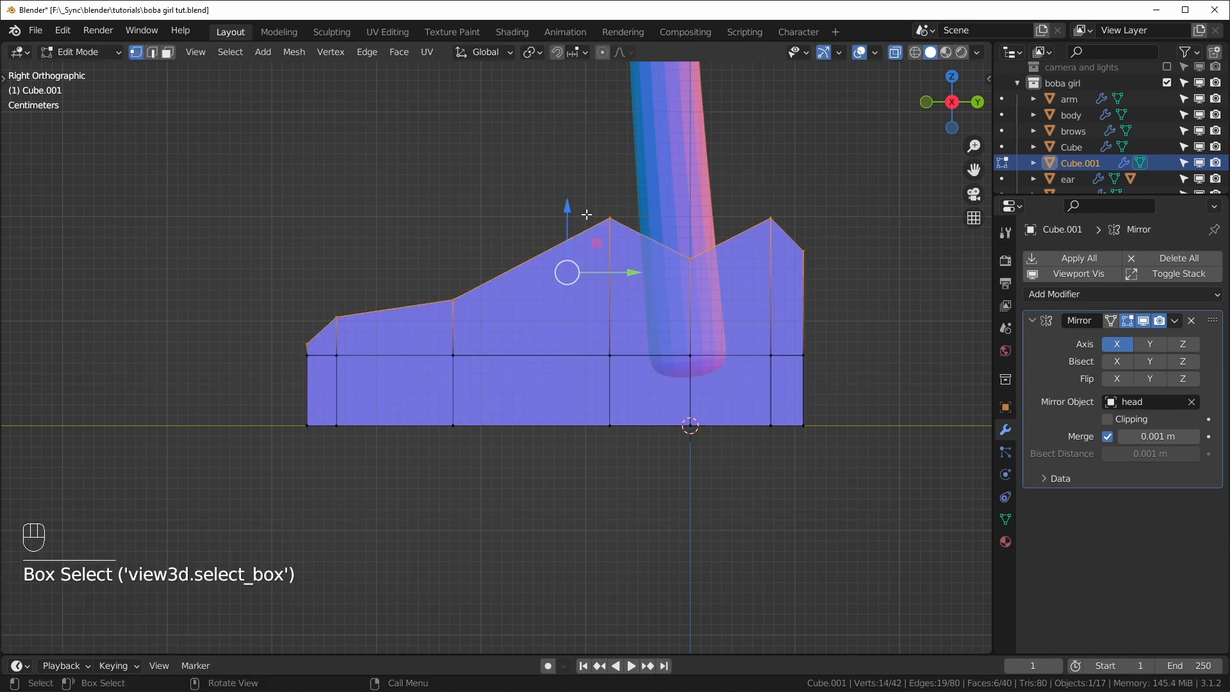
left_click_drag(566, 271, 568, 241)
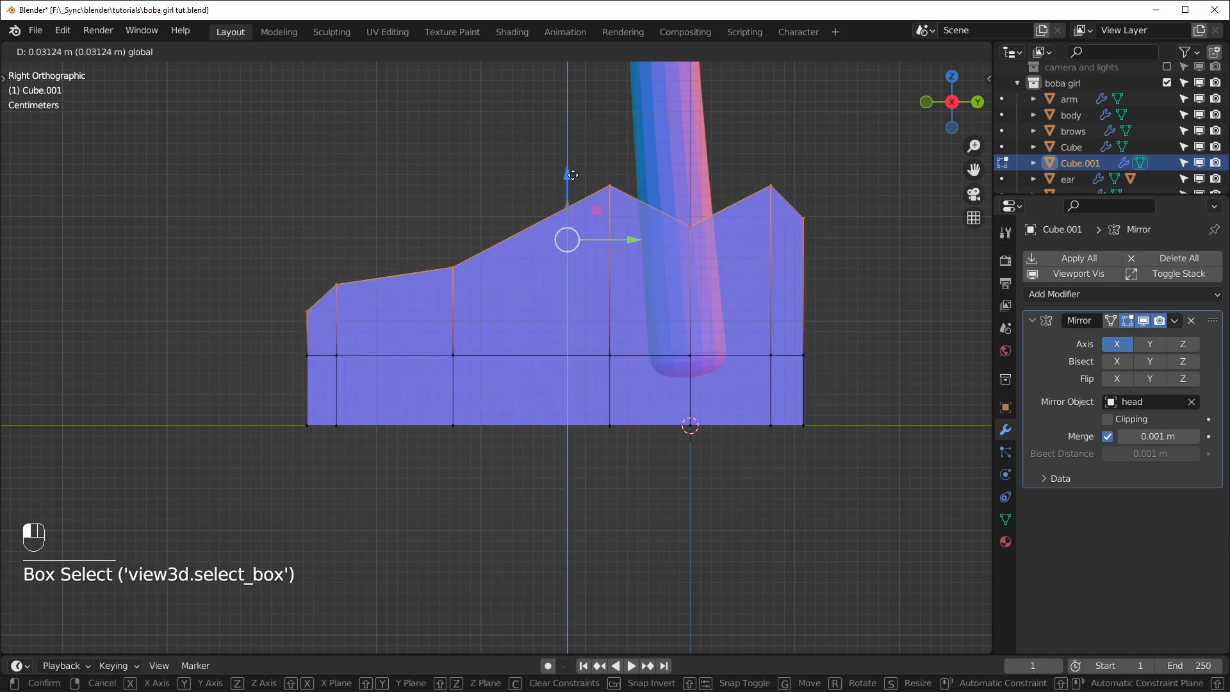
- Add a crosswise loop cut through the instep slope and narrow it along X
key("ctrl+r")
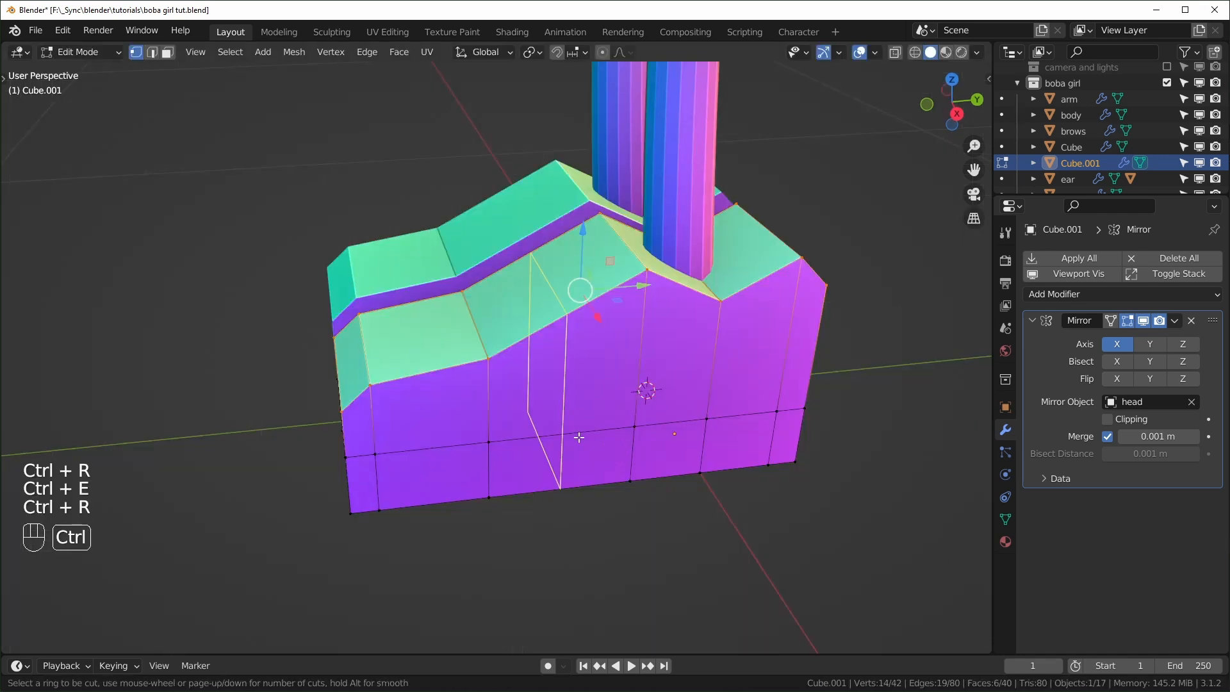
left_click(574, 431)
left_click(575, 431)
middle_click_drag(574, 431, 710, 490)
key("s")
key("x")
left_click(681, 492)
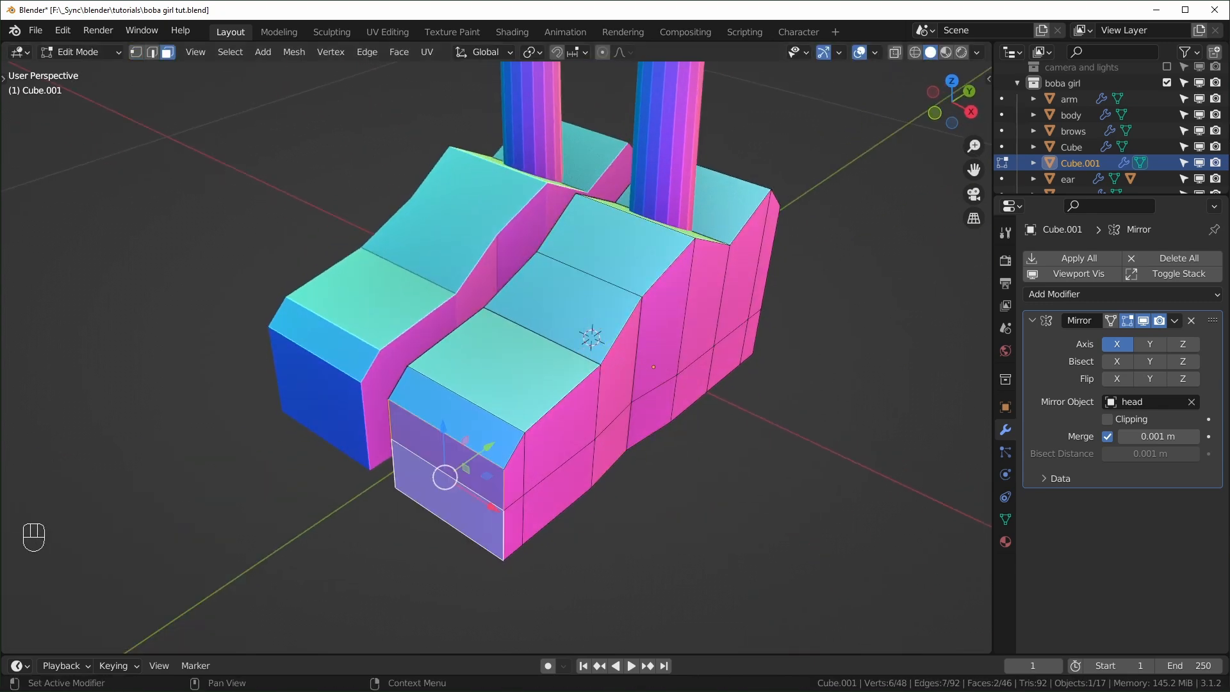
- Consult the sneaker reference photo in the browser, and scale the toe's front faces along X to about 0.71
left_click_drag(1226, 80, 1079, 19)
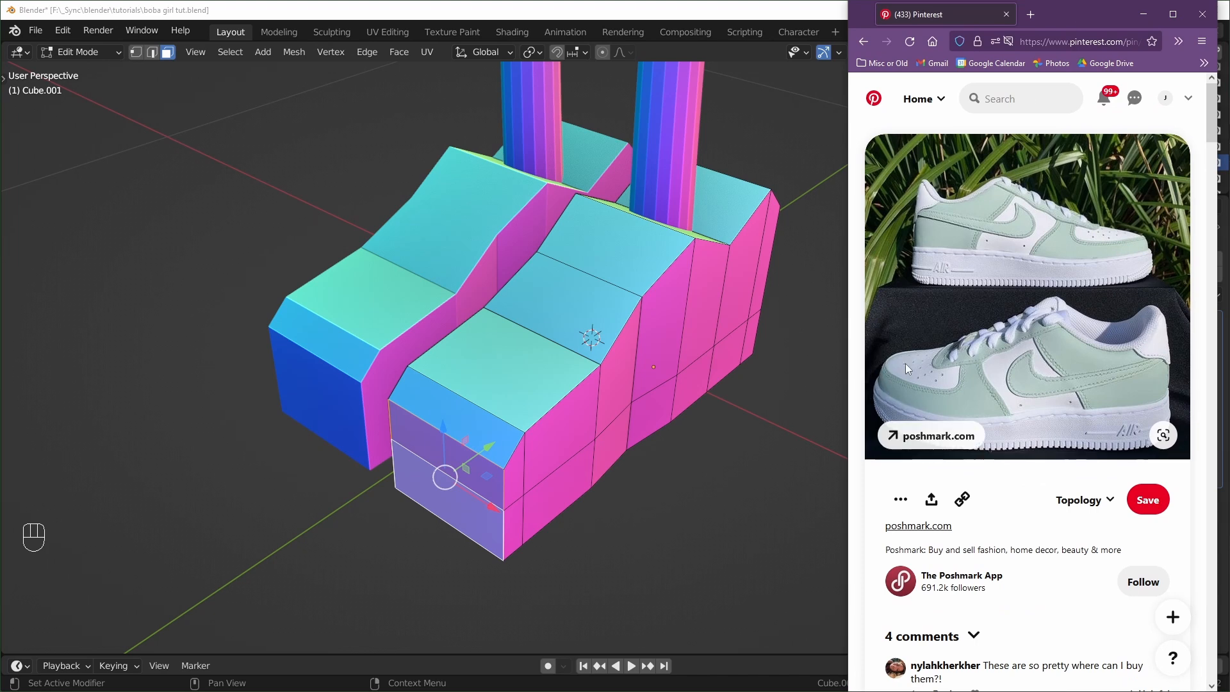
key("alt+Tab")
key("s")
key("x")
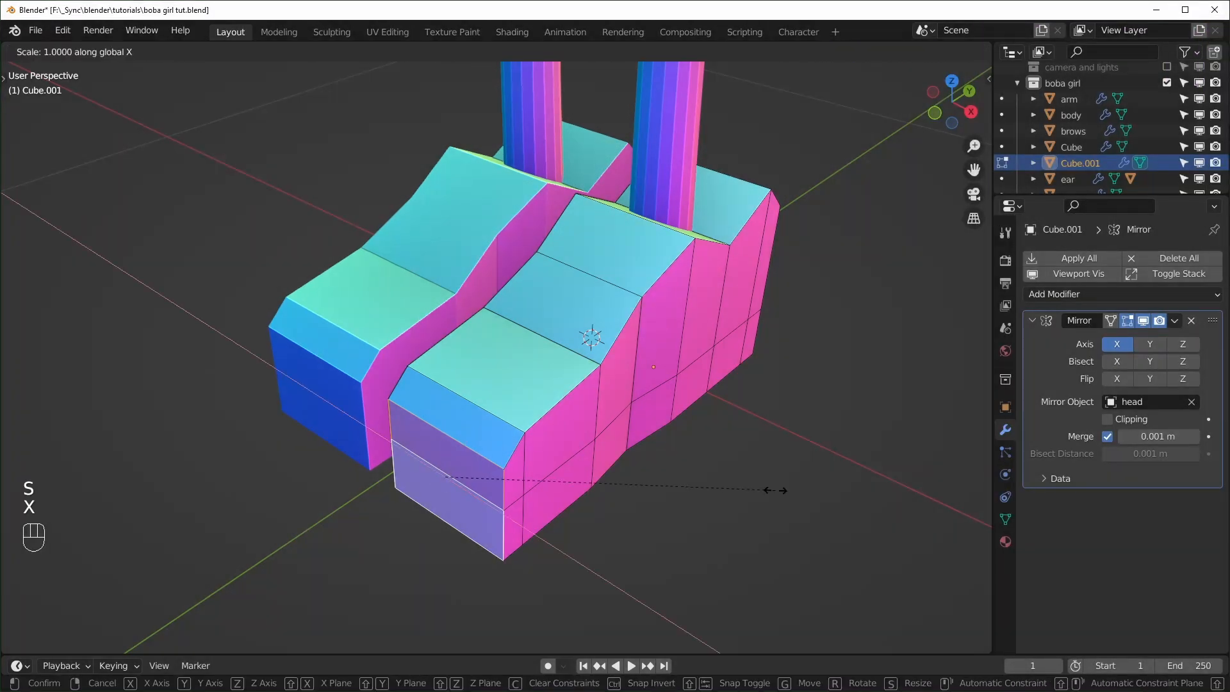
left_click(703, 488)
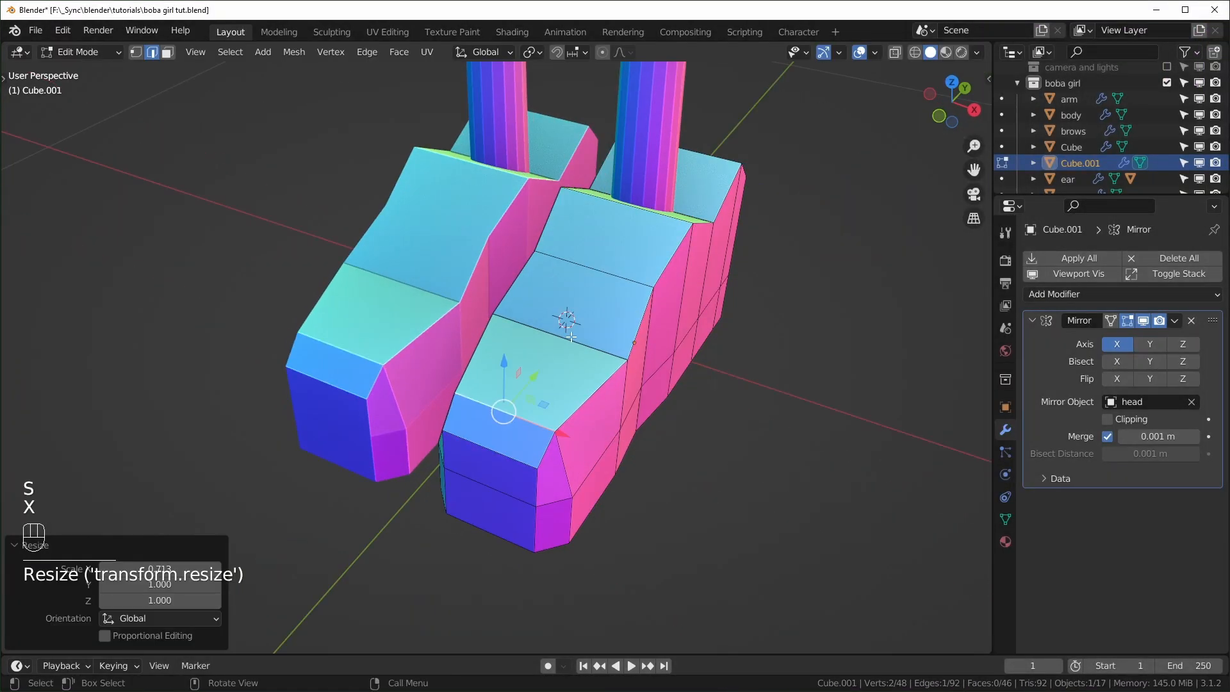
- Adjust the width of two crosswise edges on the shoe's toe and instep by scaling each along X
left_click(563, 336)
key("s")
key("x")
left_click(700, 459)
left_click(486, 438)
key("s")
key("x")
left_click(646, 489)
middle_click_drag(647, 488, 798, 509)
- Add a Subdivision Surface modifier with 3 levels to the shoe
key("Tab")
middle_click_drag(765, 448, 725, 443)
key("ctrl+2")
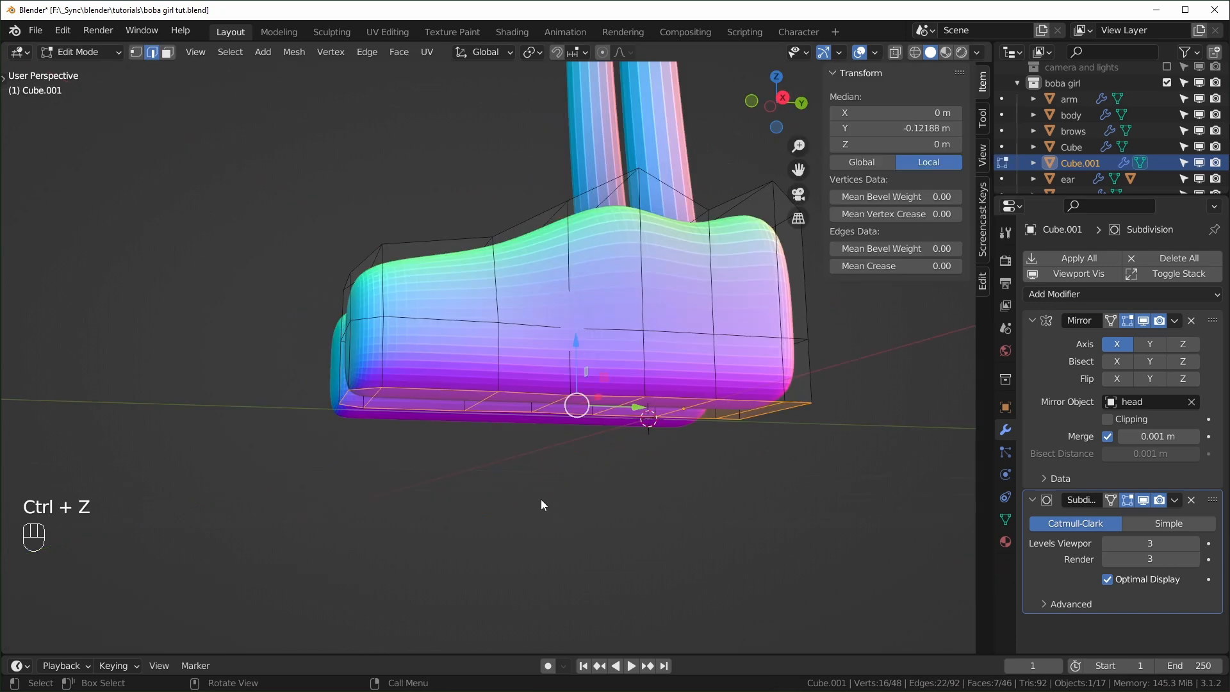
- Select the edge loops around the shoe's sole and raise their mean crease
left_click(521, 495)
left_click(455, 382, "alt")
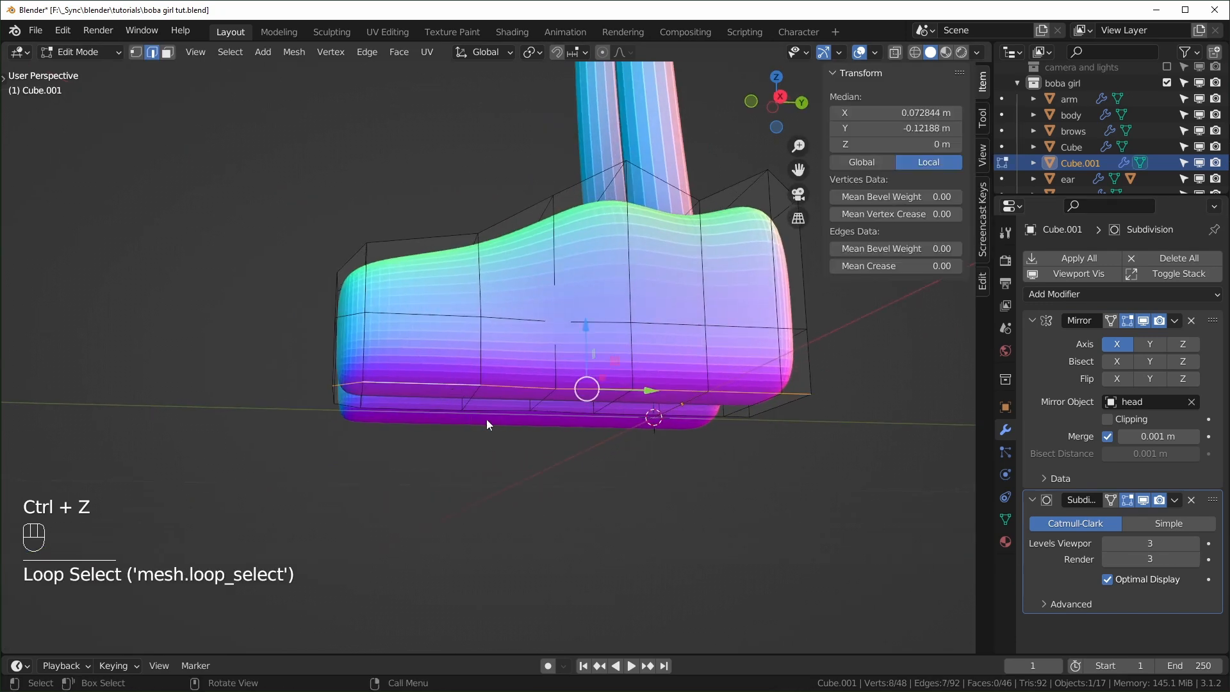
middle_click_drag(479, 417, 418, 414)
left_click(402, 407, "alt+shift")
middle_click_drag(686, 448, 863, 356)
left_click(782, 403, "alt+shift")
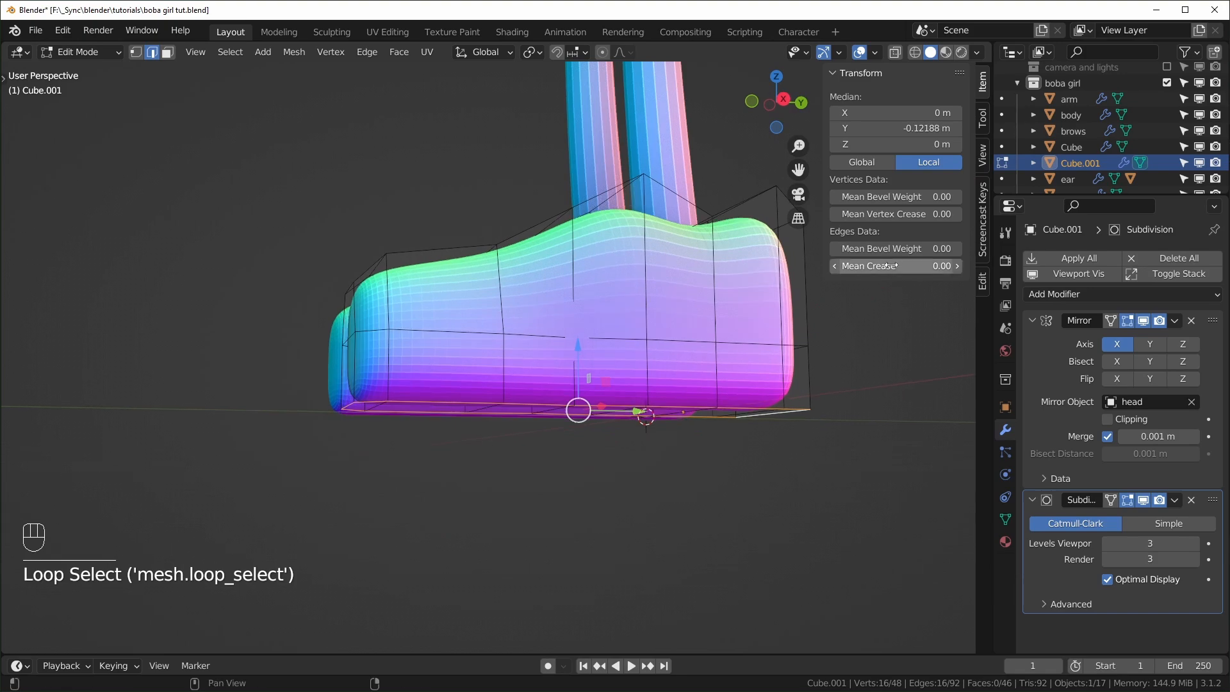
left_click_drag(890, 265, 942, 265)
key("KP_1")
left_click(651, 545)
middle_click_drag(587, 511, 601, 331)
left_click(758, 437)
key("s")
key("x")
key("Escape")
- Slide the edge loop behind the toe tip farther back, and scale a single shoe face along X
left_click(354, 401, "alt")
middle_click_drag(576, 385, 777, 471)
key("g")
key("g")
left_click(358, 410)
key("3")
left_click(487, 384)
key("s")
key("x")
left_click(484, 367)
- Scale the heel's rear top edge to about 0.774
key("2")
left_click(736, 480)
key("s")
left_click(678, 493)
middle_click_drag(679, 493, 575, 443)
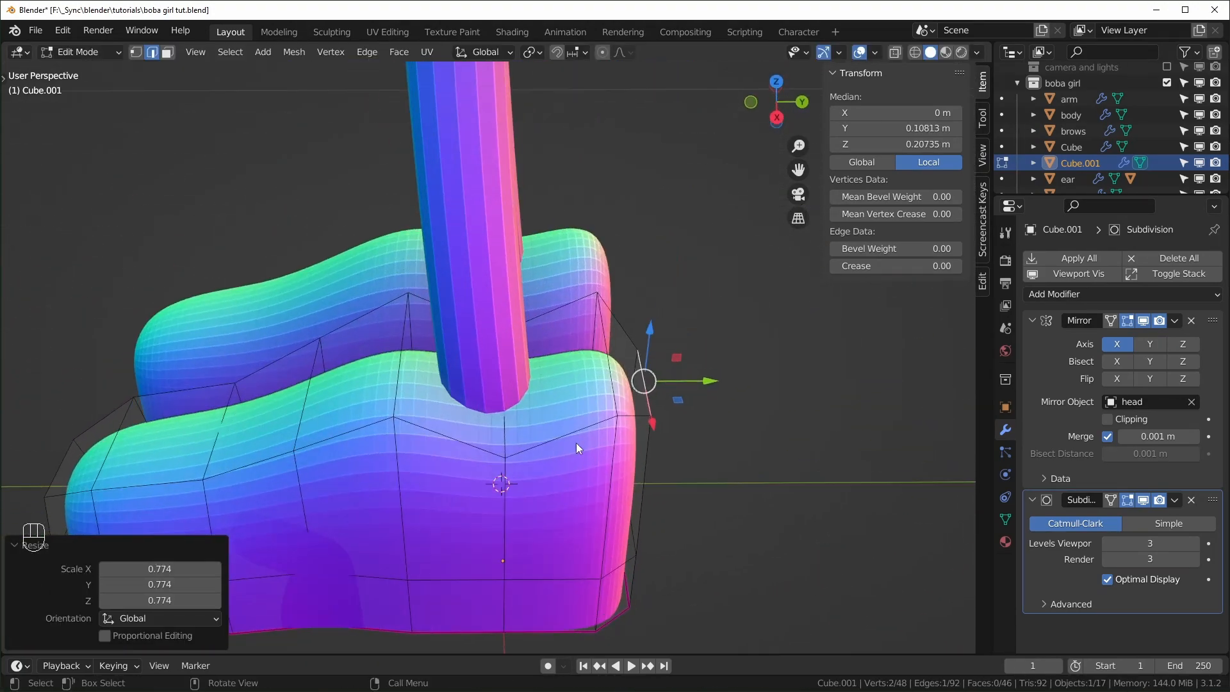
- Delete the two top faces around the leg to open the shoe at the ankle
key("3")
left_click(529, 401)
left_click(490, 400, "shift")
key("x")
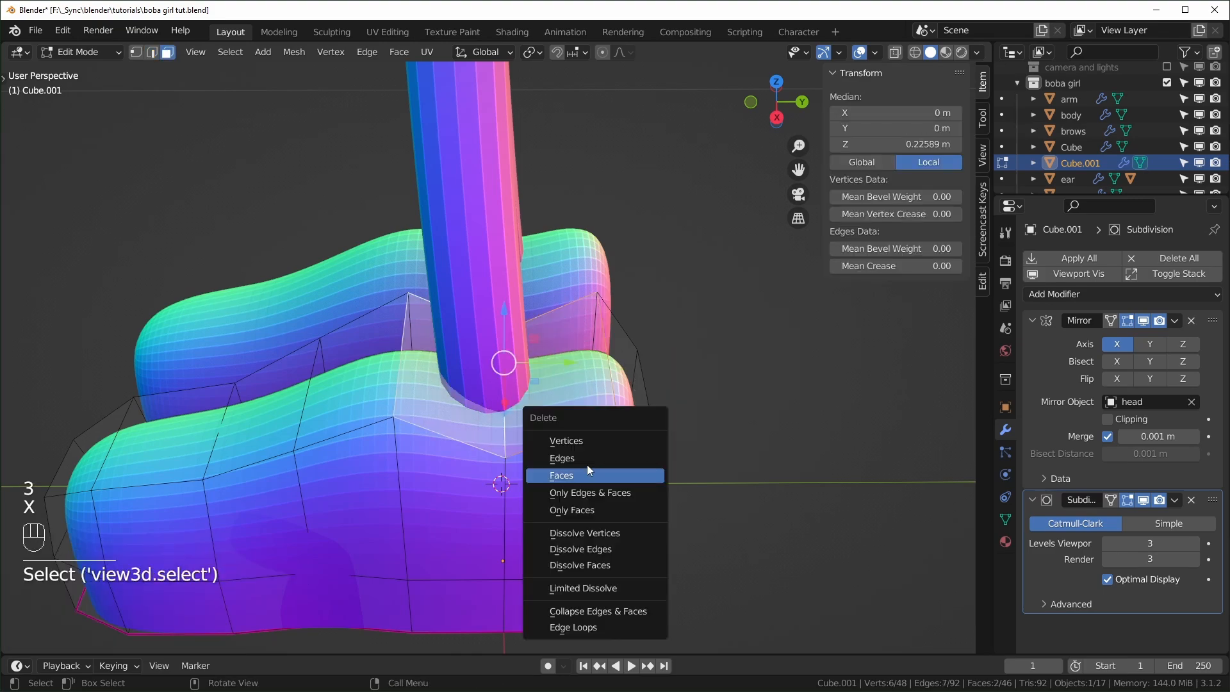
left_click(589, 470)
middle_click_drag(589, 471, 604, 390)
- Add a lengthwise loop cut around the upper half of the shoe and scale it along X
key("ctrl+r")
left_click(657, 416)
left_click(660, 419)
key("s")
key("x")
left_click(668, 414)
left_click(681, 425)
middle_click_drag(668, 415, 480, 449)
- Select the whole shoe mesh and reset its mean crease
key("KP_3")
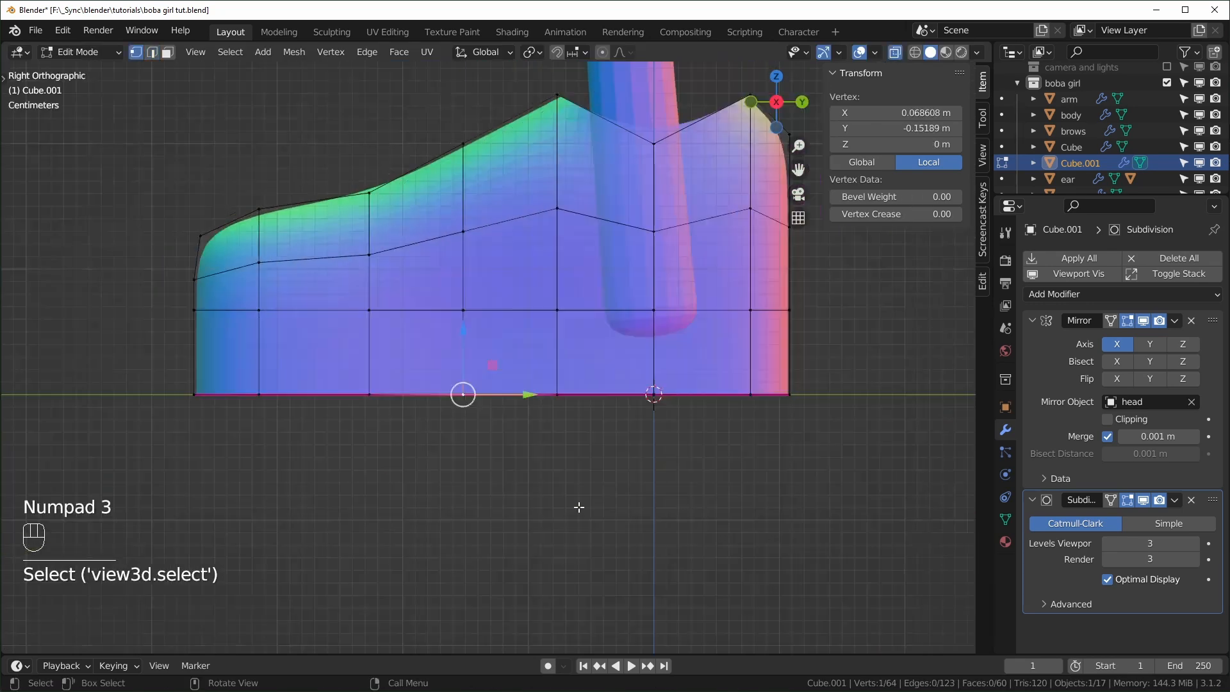
key("a")
key("BackSpace")
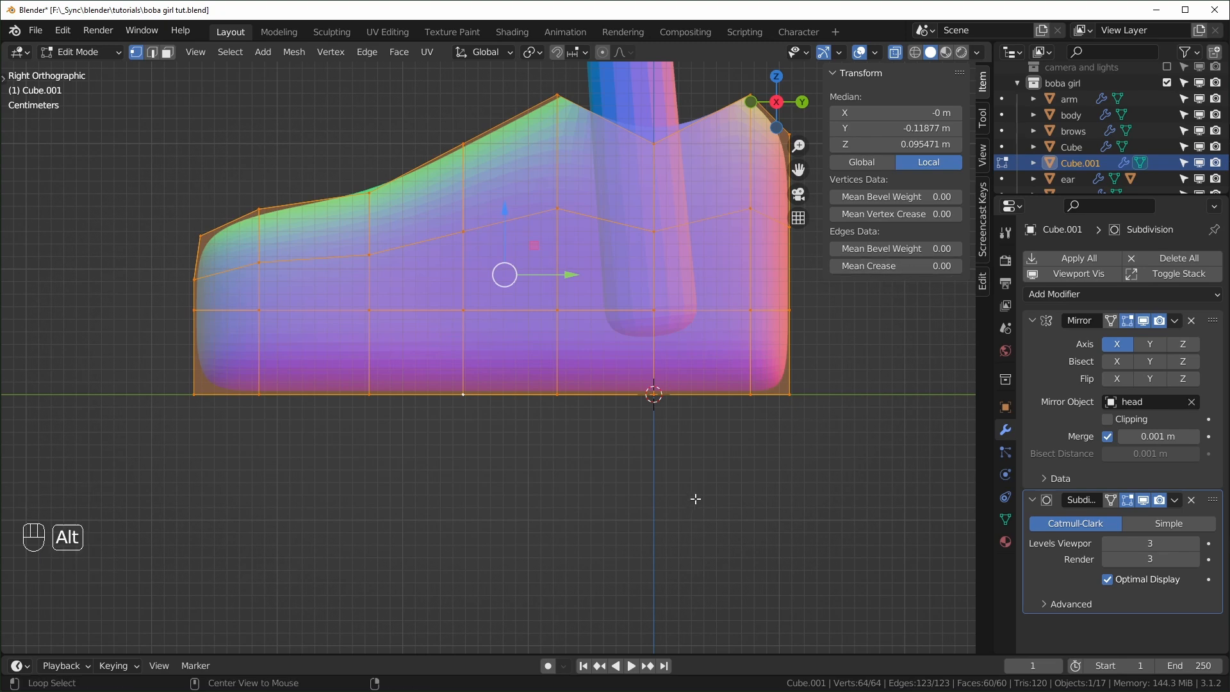
key("alt+z")
middle_click_drag(632, 462, 692, 357)
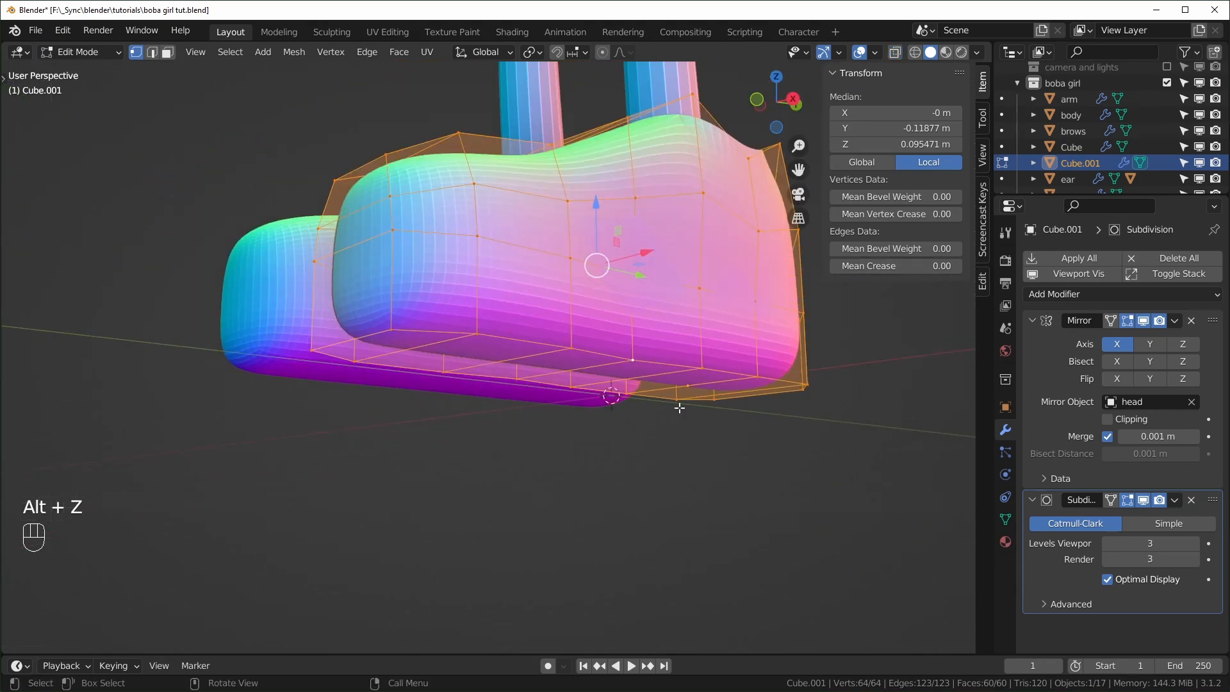
- Add a loop cut around the shoe just below the existing horizontal loop above the sole
key("KP_3")
key("ctrl+r")
left_click(768, 394)
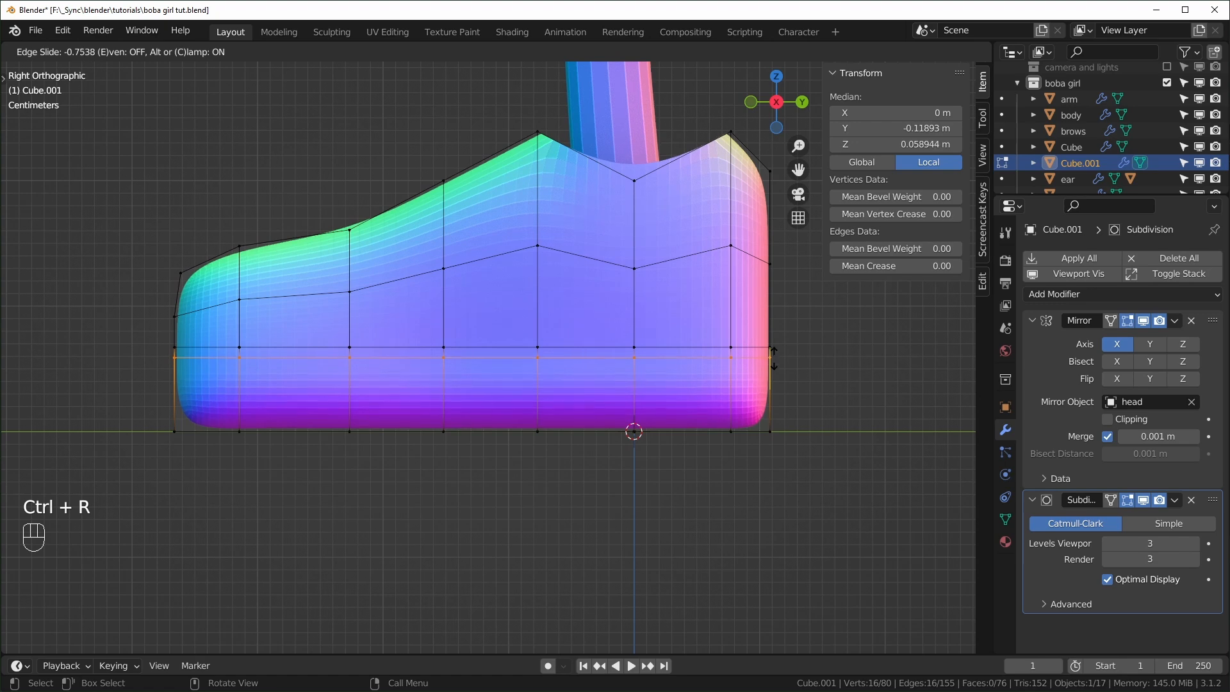
left_click(772, 357)
- Shrink the loop above the sole slightly along X and to 0.99 along Y to form a ridge
left_click(688, 347, "alt")
middle_click_drag(688, 346, 748, 417)
key("s")
key("x")
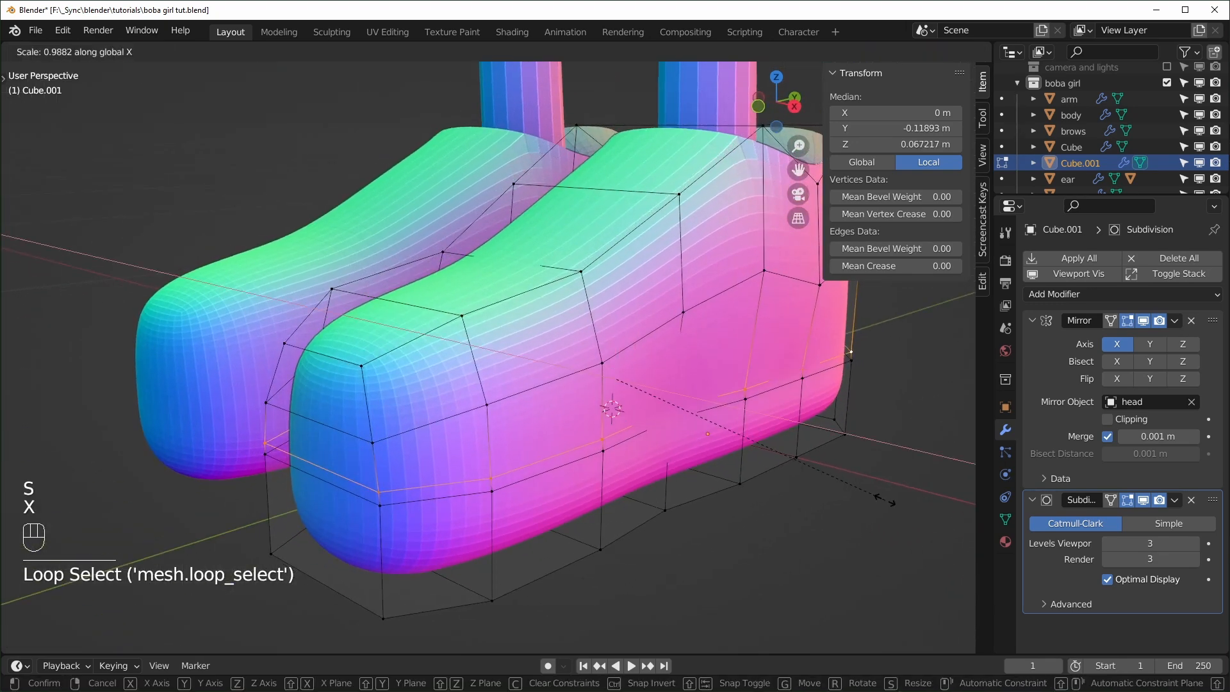
left_click(874, 497)
middle_click_drag(874, 497, 813, 502)
key("s")
key("y")
left_click(815, 501)
middle_click_drag(814, 501, 732, 484)
key("KP_3")
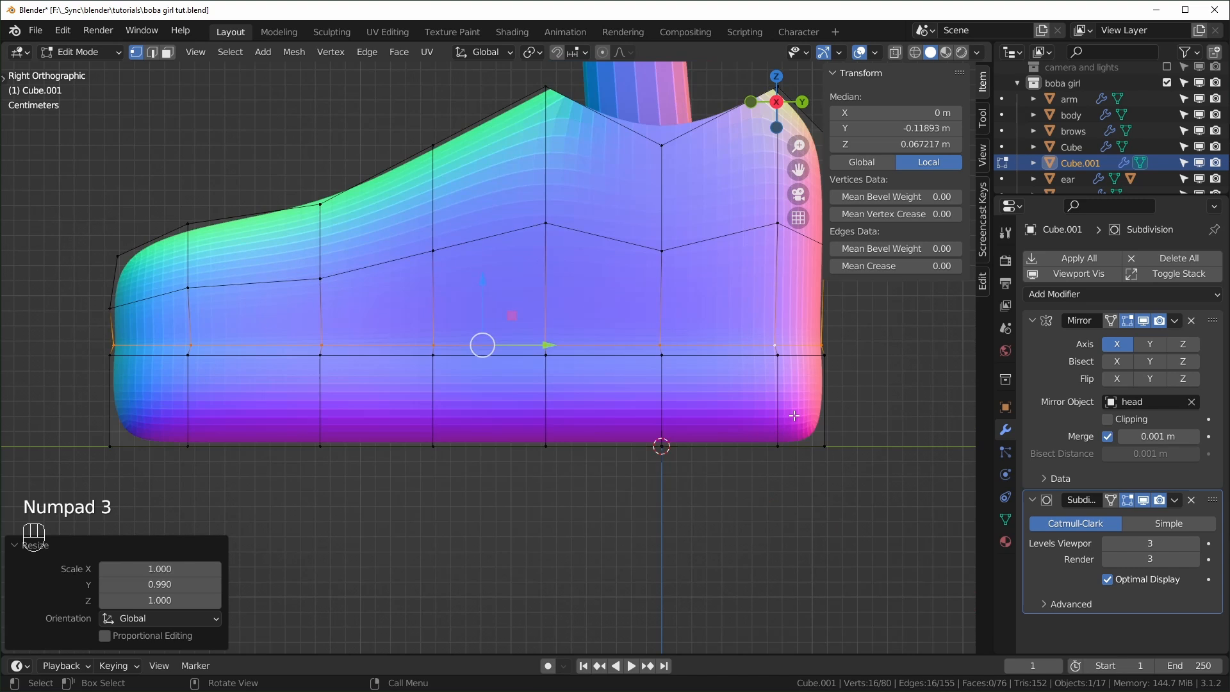
- Add a loop cut near the bottom of the sole and scale it to about 1.013
key("ctrl+r")
left_click(813, 436)
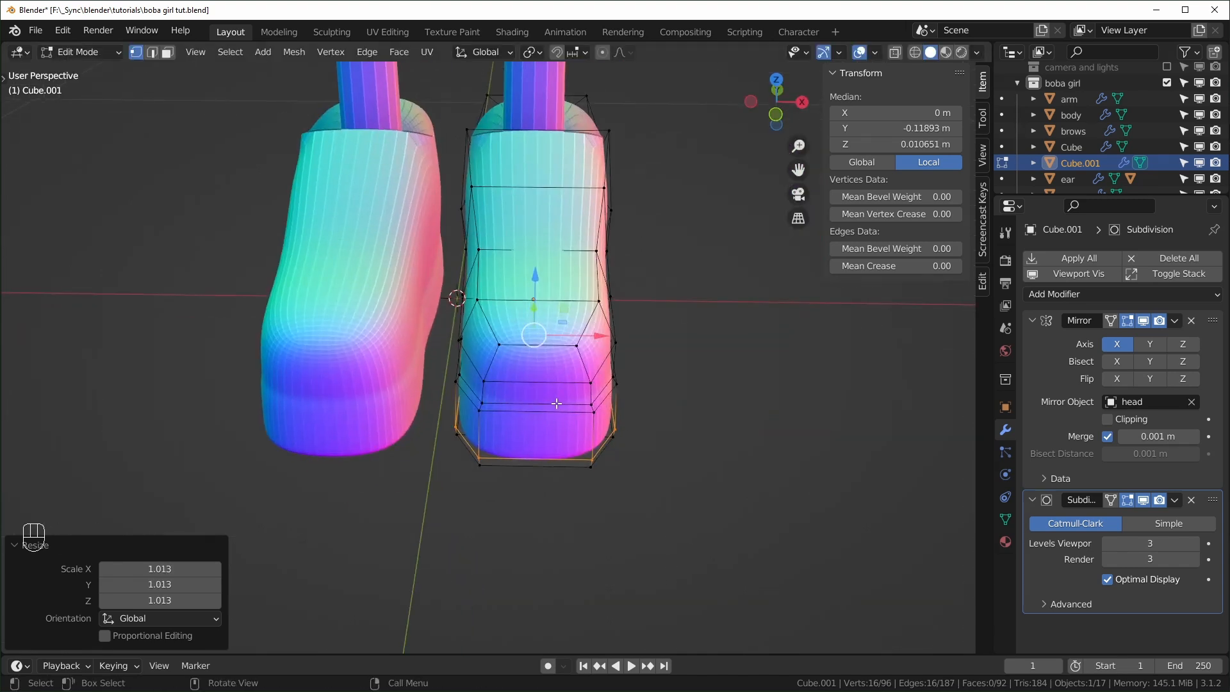
- Add a centred lengthwise loop cut over the shoe and adjust its vertices at the toe
key("ctrl+r")
left_click(550, 394)
right_click(551, 393)
middle_click_drag(550, 393, 526, 503)
left_click_drag(505, 541, 529, 379)
middle_click_drag(528, 379, 547, 470)
left_click_drag(515, 452, 512, 462)
middle_click_drag(515, 463, 545, 438)
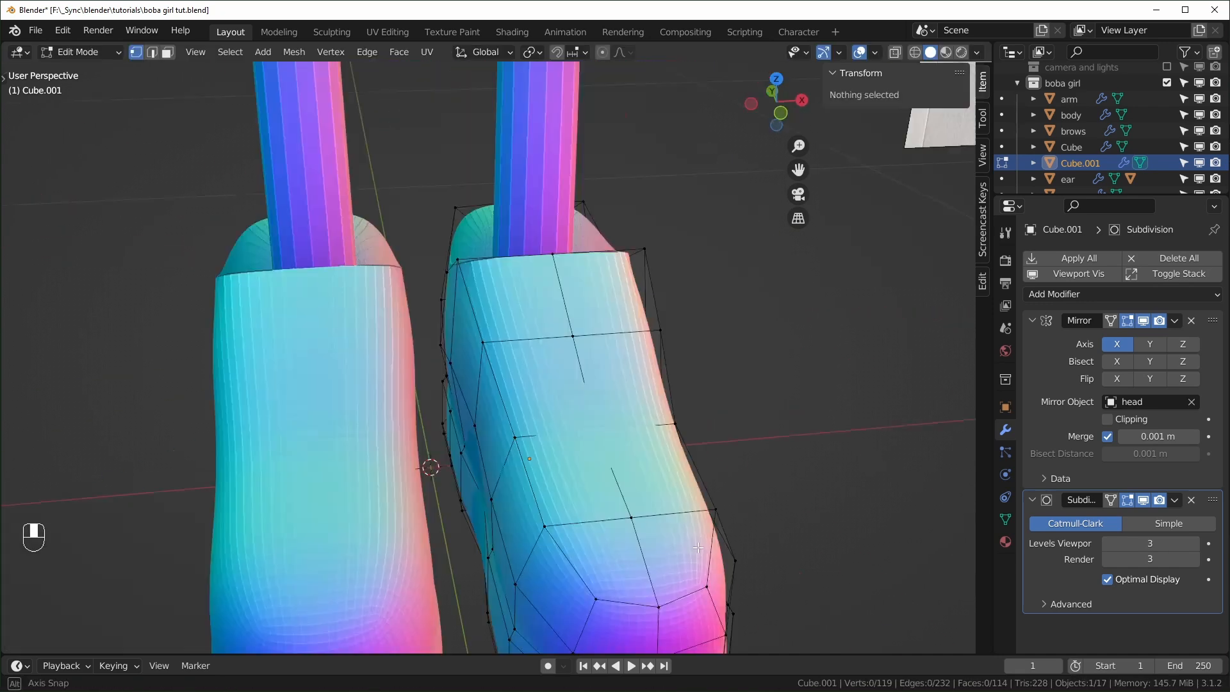
- Select the edges outlining the tongue on the instep and split the tongue from the shoe
middle_click_drag(697, 547, 682, 544)
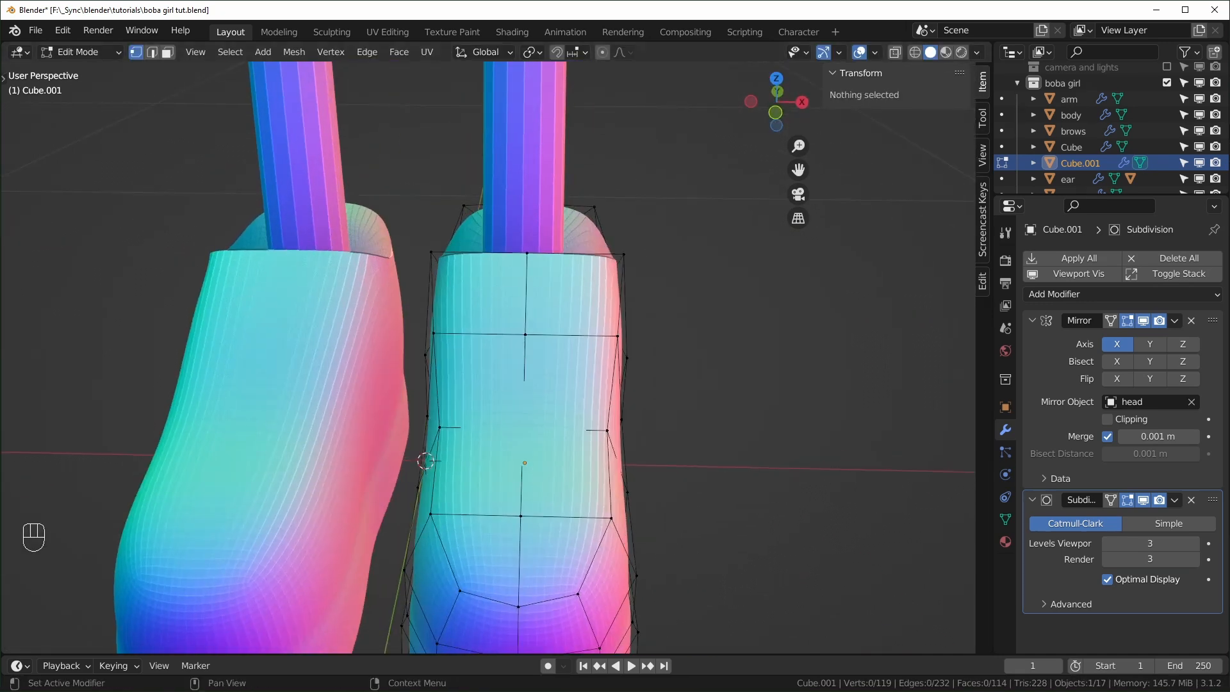
mouse_move(492, 449)
middle_mouse_down()
mouse_move(552, 442)
mouse_move(496, 435)
mouse_move(489, 452)
middle_mouse_up()
key("2")
left_click(492, 452)
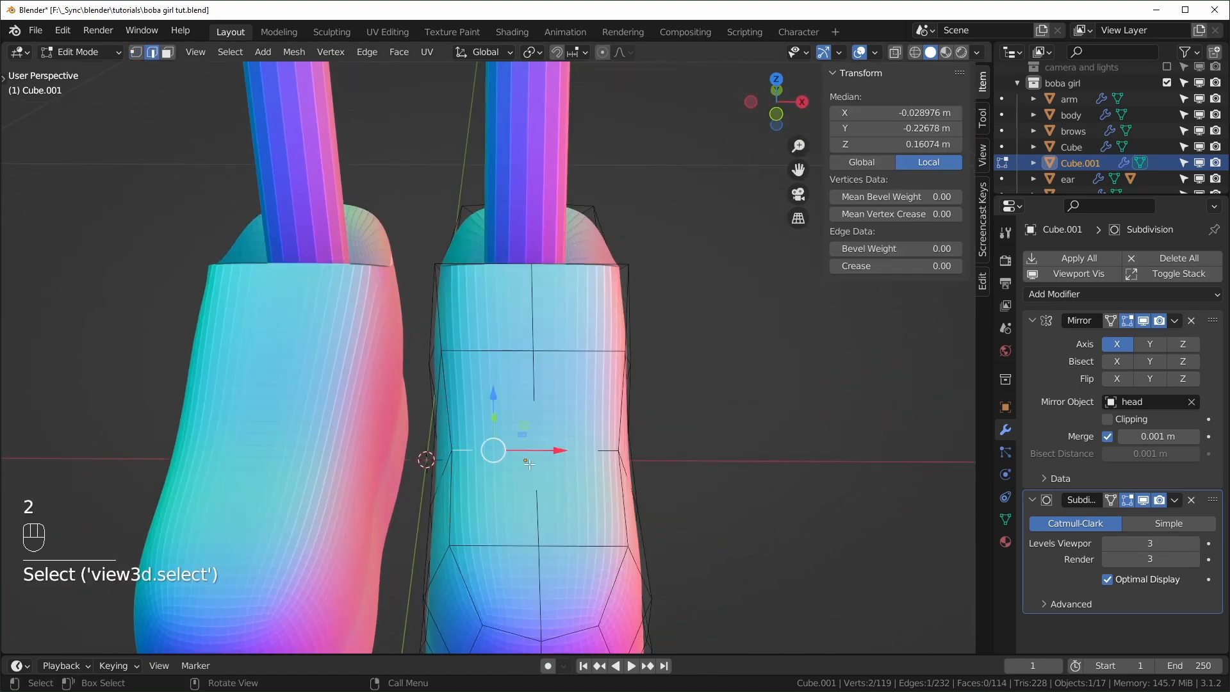
left_click(589, 457, "shift")
middle_click_drag(590, 457, 603, 403)
left_click(468, 374, "shift")
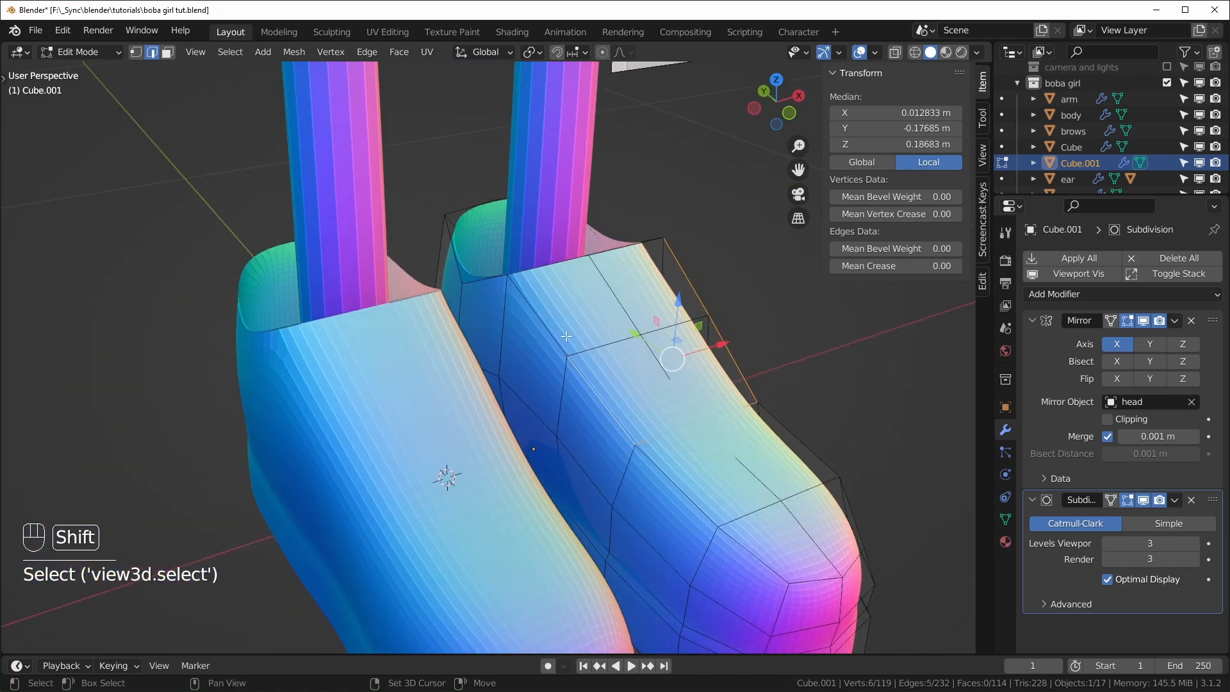
middle_click_drag(563, 346, 657, 420)
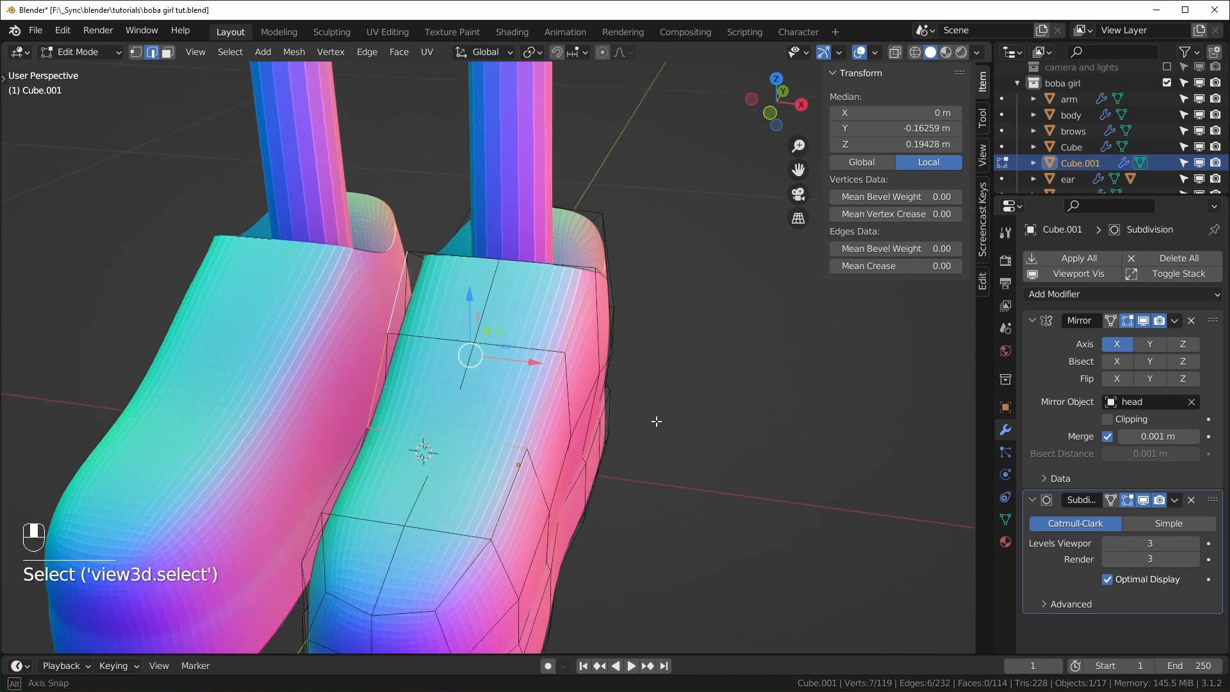
right_click(503, 364)
left_click(459, 429)
left_click(767, 433)
mouse_move(767, 433)
middle_mouse_down()
mouse_move(785, 415)
mouse_move(751, 443)
middle_mouse_up()
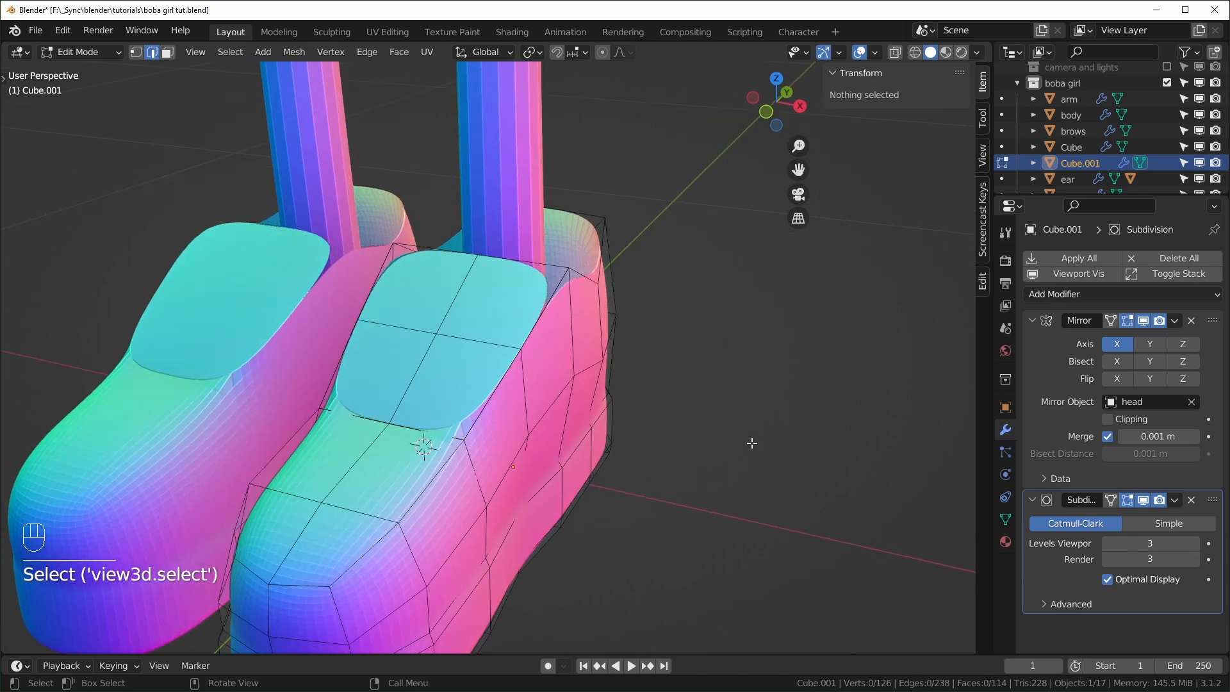
- Add a Solidify modifier of 0.029 m thickness above the Subdivision modifier, and lift the tongue faces off the shoe
left_click(480, 296, "shift")
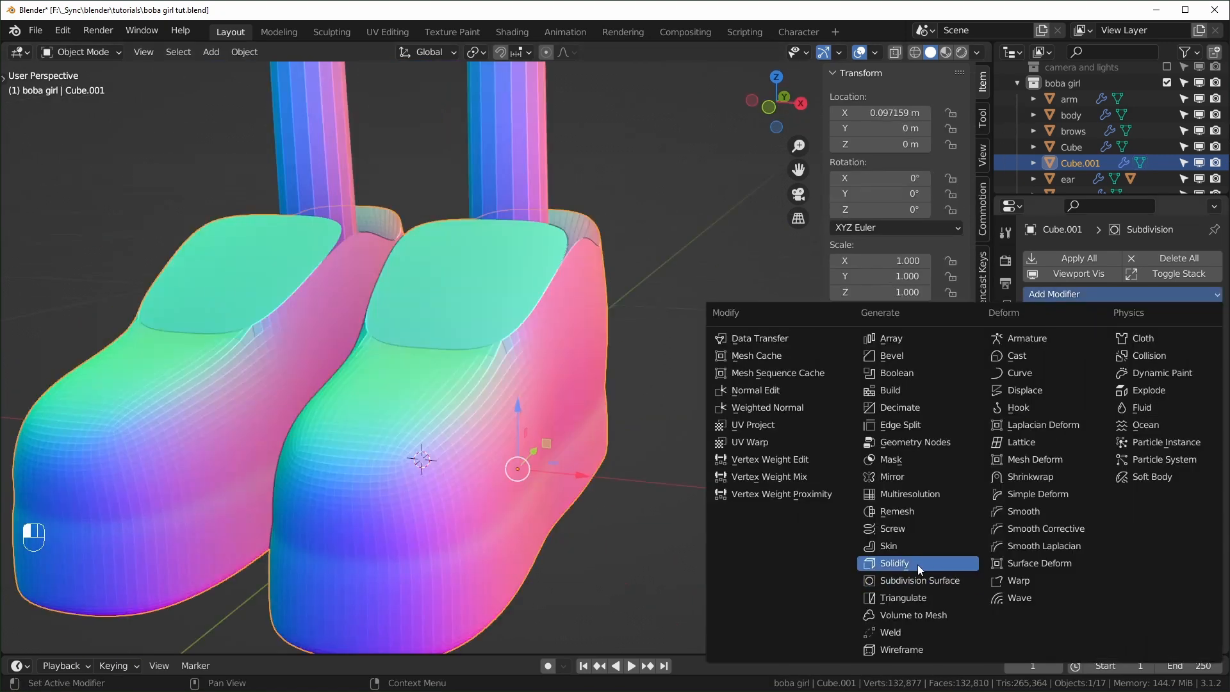
left_click(918, 564)
left_click_drag(1218, 625, 1213, 503)
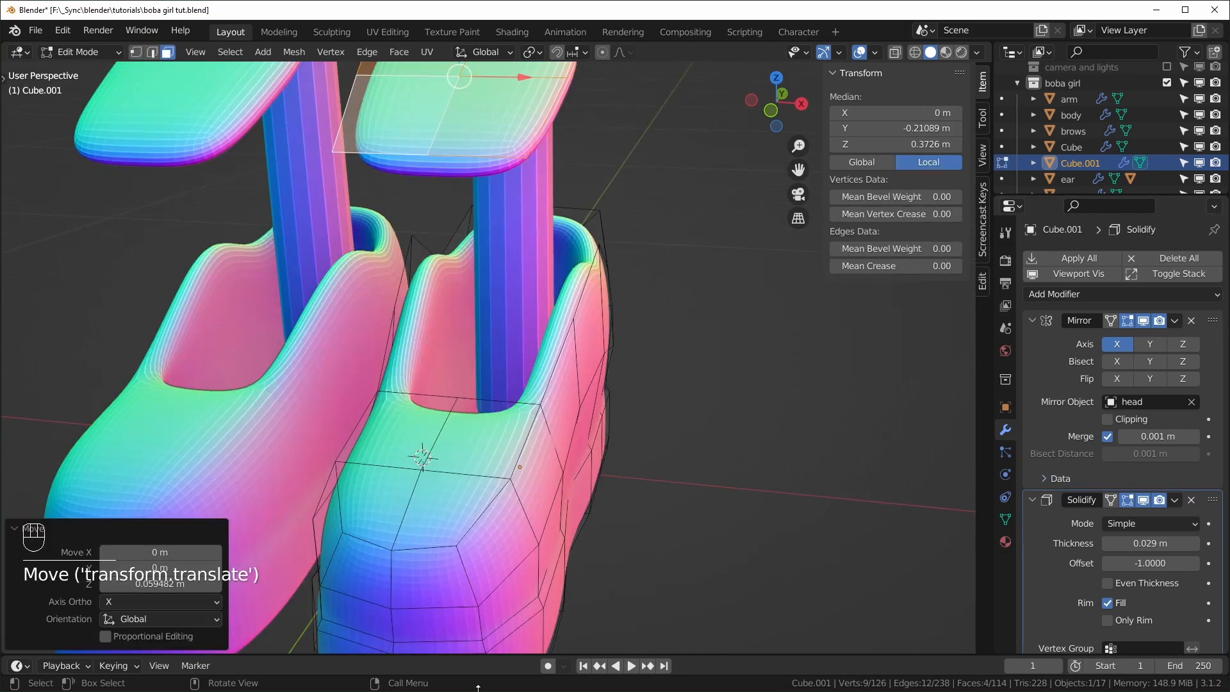
scroll(587, 442, "up", 2)
middle_click_drag(514, 454, 523, 457)
scroll(558, 465, "down", 1)
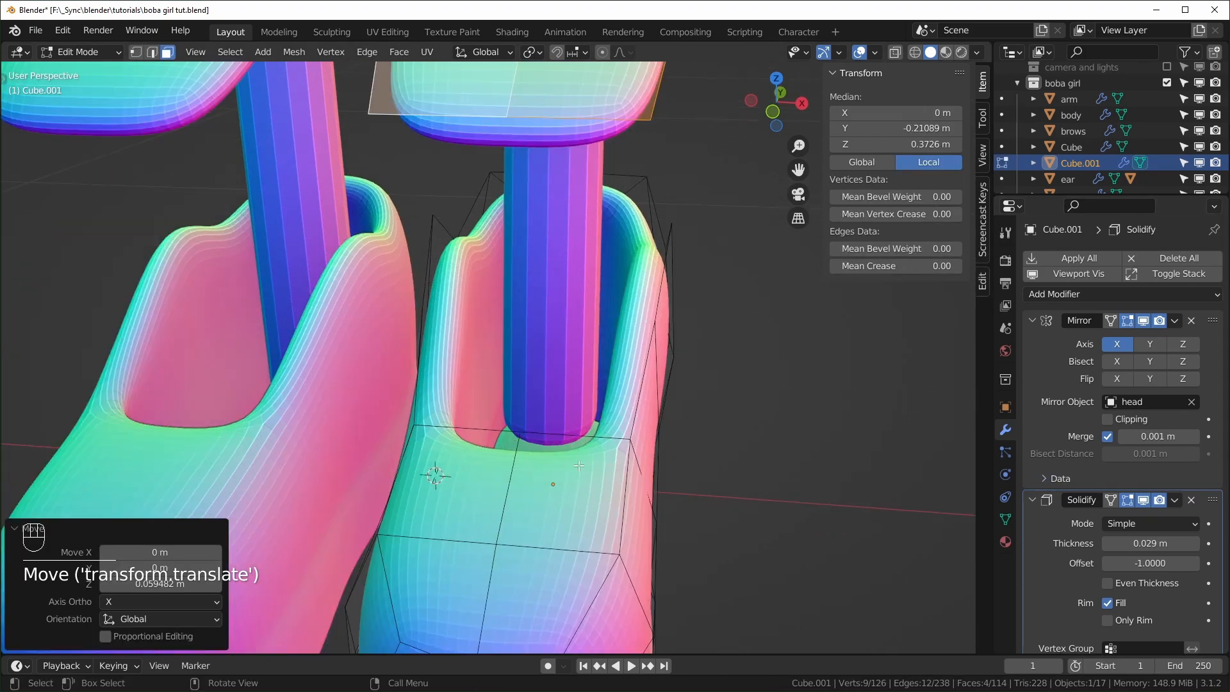
- Slide the two corner vertices at the front of the shoe opening along their edges
middle_click_drag(661, 443, 563, 485)
key("1")
left_click(478, 486)
left_click(688, 483, "shift")
middle_click_drag(679, 487, 500, 526)
key("g")
key("g")
left_click(480, 537)
- Shape the instep in front of the opening by raising its vertices slightly and scaling them along X
left_click(459, 365)
middle_click_drag(554, 360, 641, 349)
left_click_drag(521, 256, 522, 247)
middle_click_drag(551, 288, 615, 282)
key("s")
key("x")
left_click(566, 320)
left_click_drag(566, 266, 565, 260)
middle_click_drag(565, 259, 615, 256)
left_click(856, 315, "shift")
left_click_drag(756, 256, 757, 250)
- Raise the two outer vertices on top of the toe cap slightly, and save the file
left_click(689, 358)
left_click(821, 361, "shift")
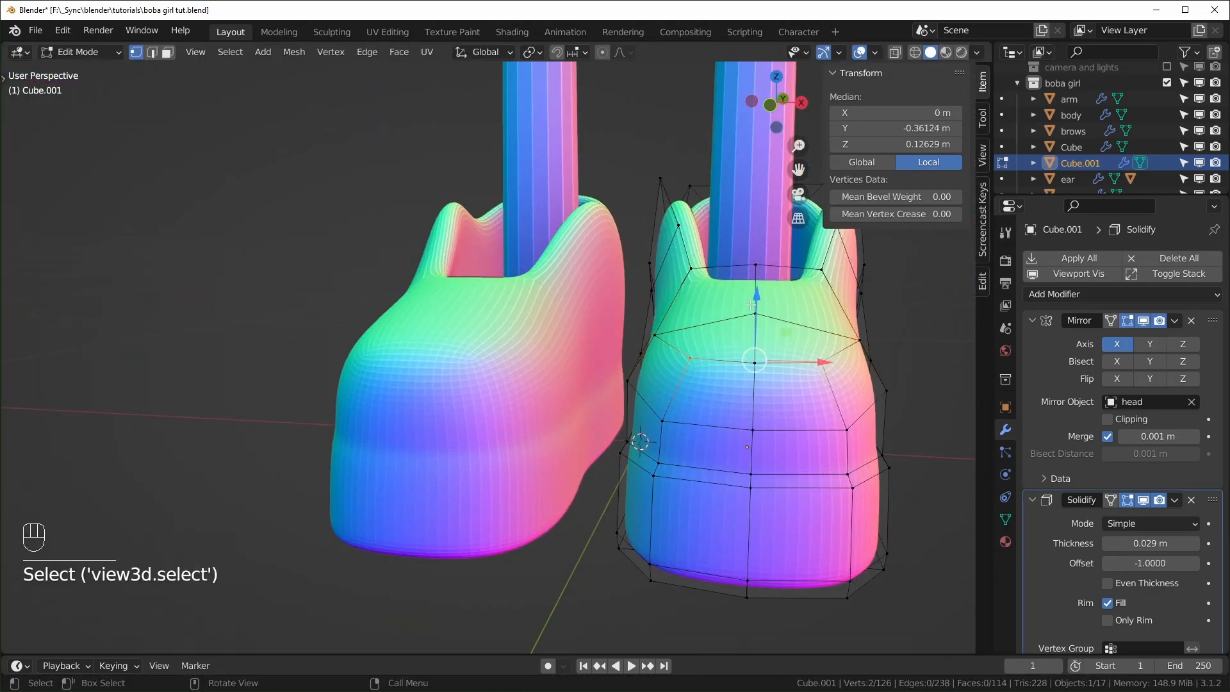
left_click_drag(756, 304, 755, 296)
middle_click_drag(736, 296, 647, 320)
key("ctrl+s")
middle_click_drag(647, 218, 589, 192)
left_click(588, 189)
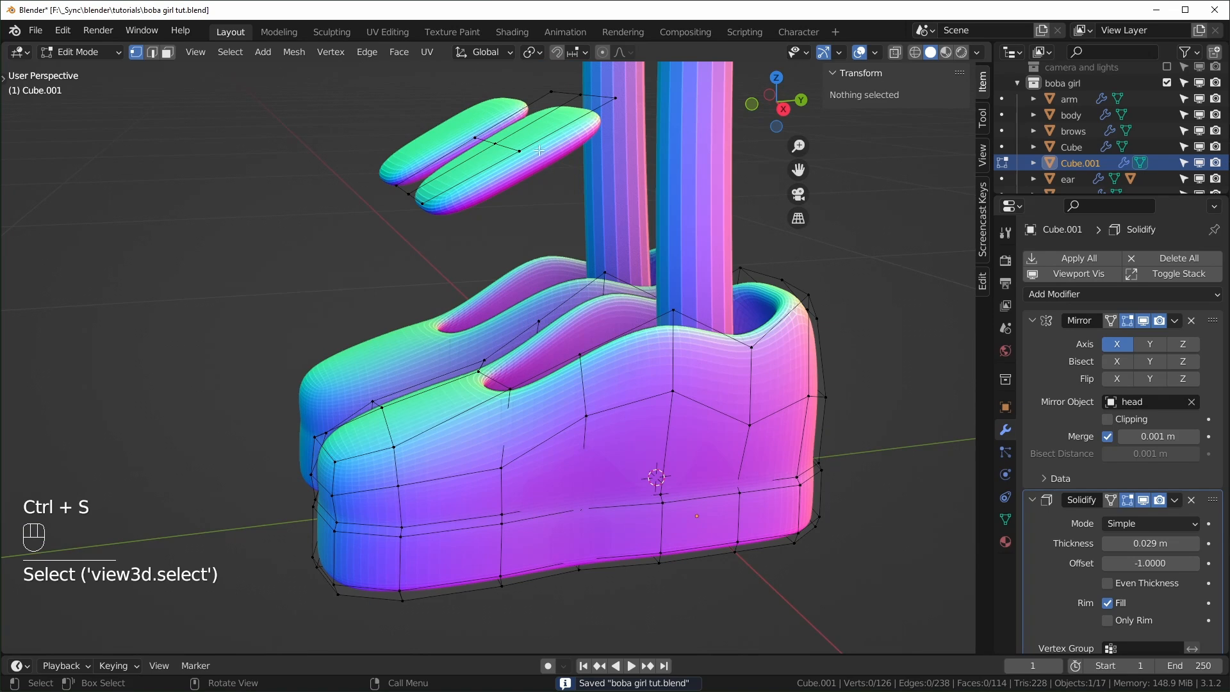
- Move the linked tongue faces down into the shoe's front opening and scale them along X to fit it
key("l")
middle_click_drag(522, 152, 601, 224)
key("KP_3")
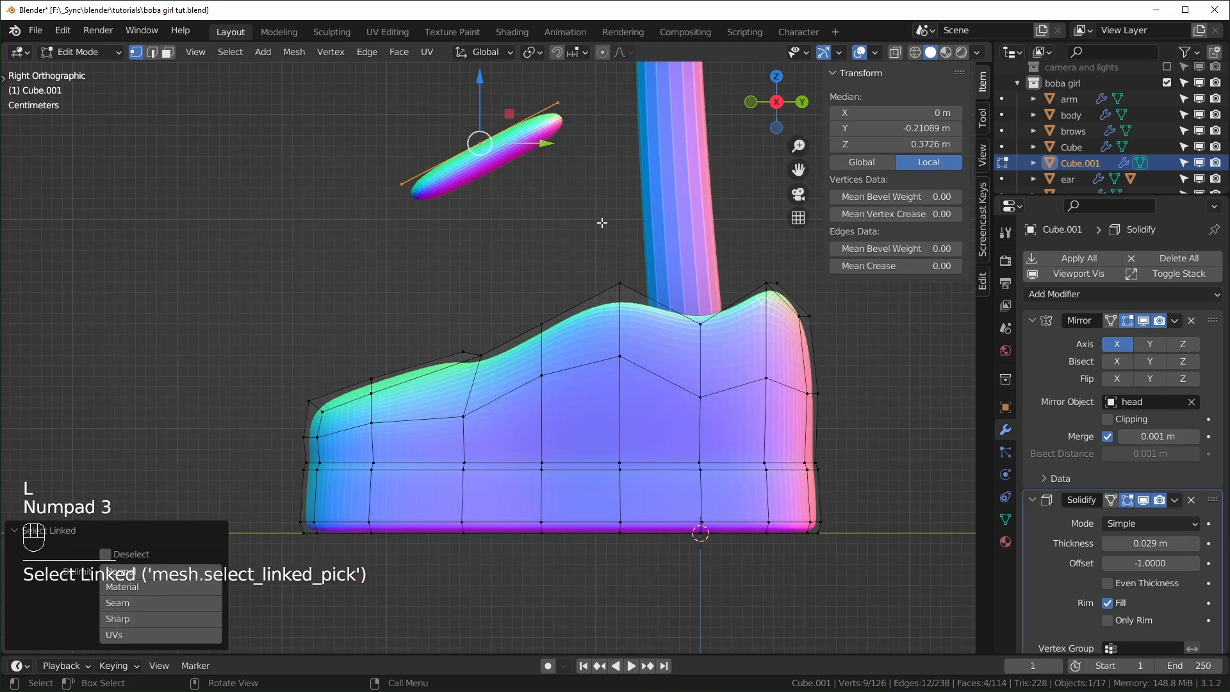
left_click_drag(507, 118, 556, 303)
middle_click_drag(555, 304, 548, 363)
key("s")
key("x")
left_click(654, 357)
scroll(653, 359, "up", 4)
- Adjust the tongue's curve by moving the edges at its ankle end upward
left_click_drag(560, 301, 561, 333)
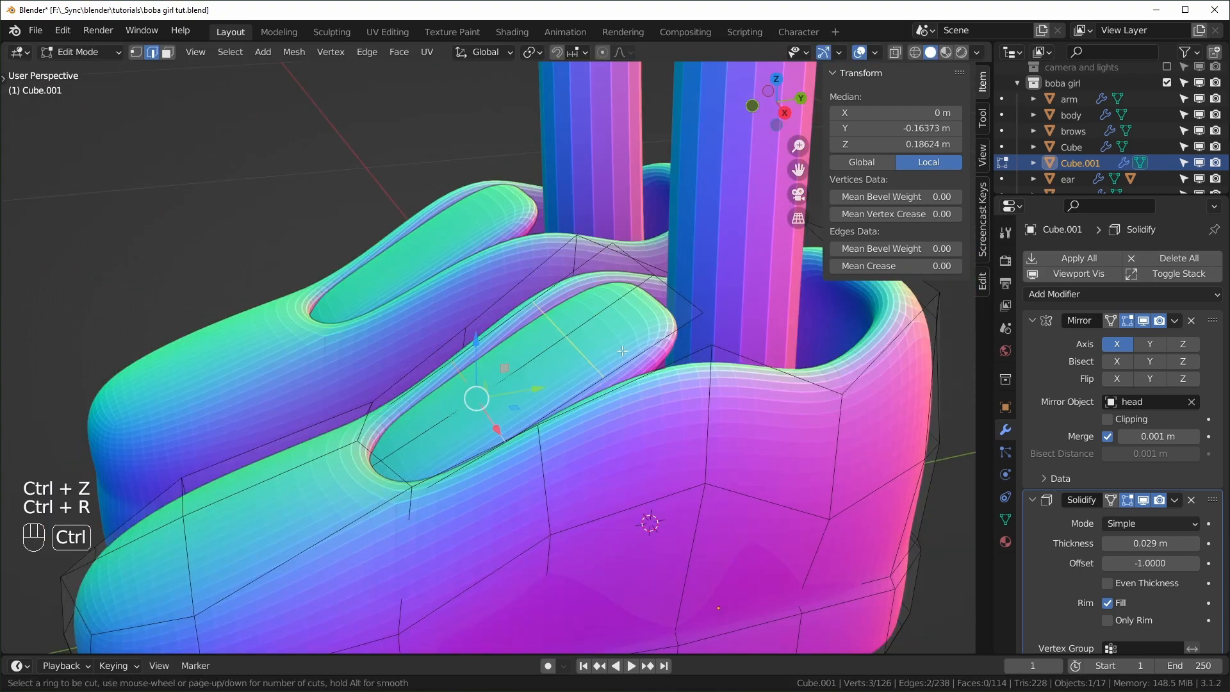
left_click(622, 351)
left_click(660, 337)
middle_click_drag(660, 338, 701, 310)
left_click(671, 296, "shift")
left_click(668, 301, "shift")
left_click_drag(672, 254, 642, 227)
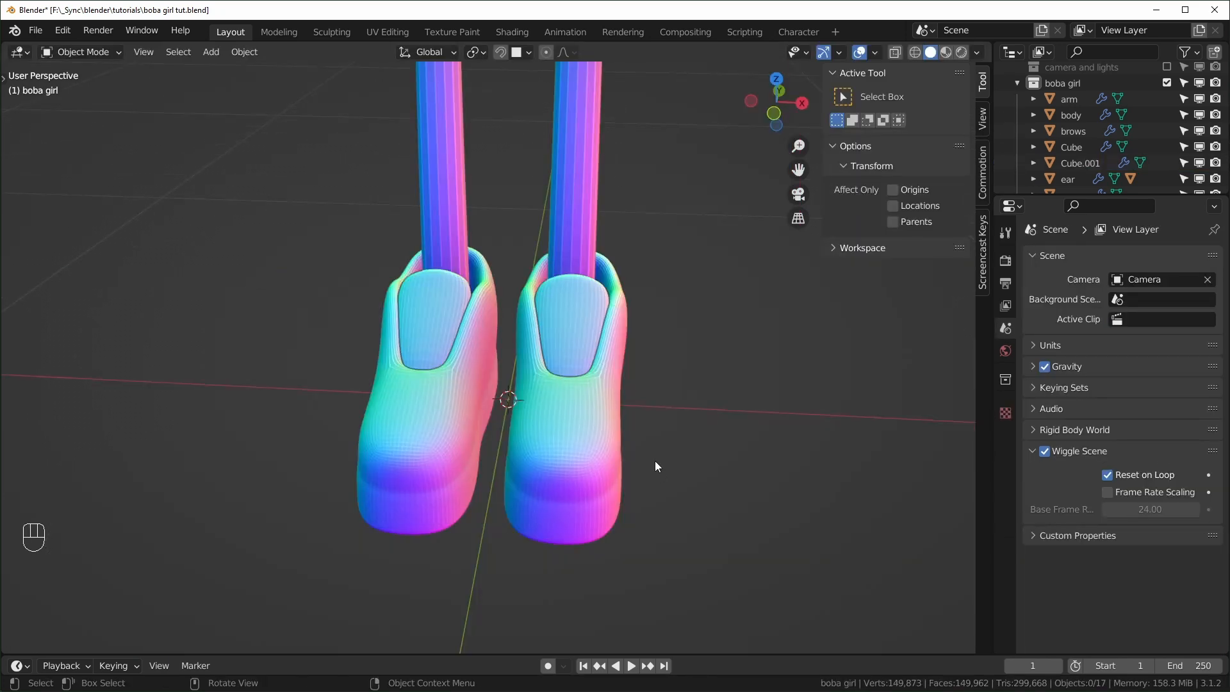
- Duplicate the tongue faces in place and separate the copy into its own object
middle_click_drag(655, 461, 556, 462)
scroll(634, 464, "up", 2)
middle_click_drag(638, 464, 564, 482, "shift")
middle_click_drag(564, 483, 589, 458)
left_click(590, 458)
key("Tab")
middle_click_drag(703, 459, 739, 470)
left_click(730, 482)
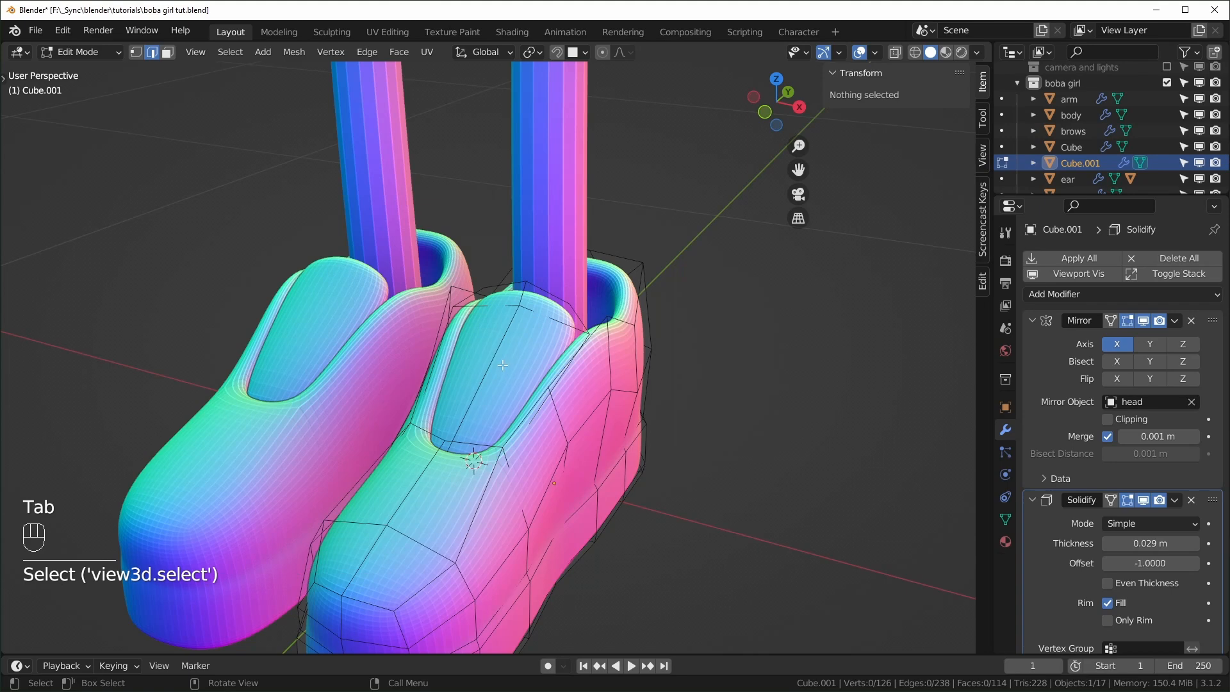
key("l")
key("shift+d")
right_click(617, 413)
key("p")
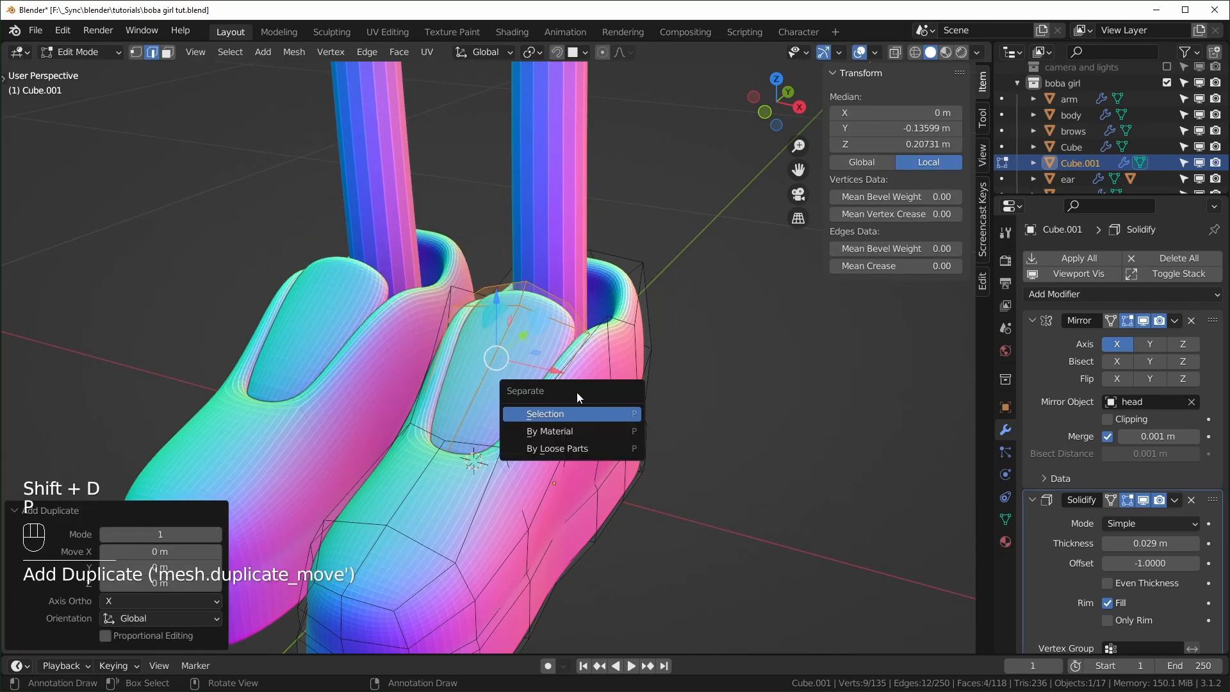
left_click(550, 413)
- Select the separated tongue copy and rename the object laces
key("Tab")
left_click(524, 420)
middle_click_drag(542, 451, 547, 449)
double_click(1090, 179)
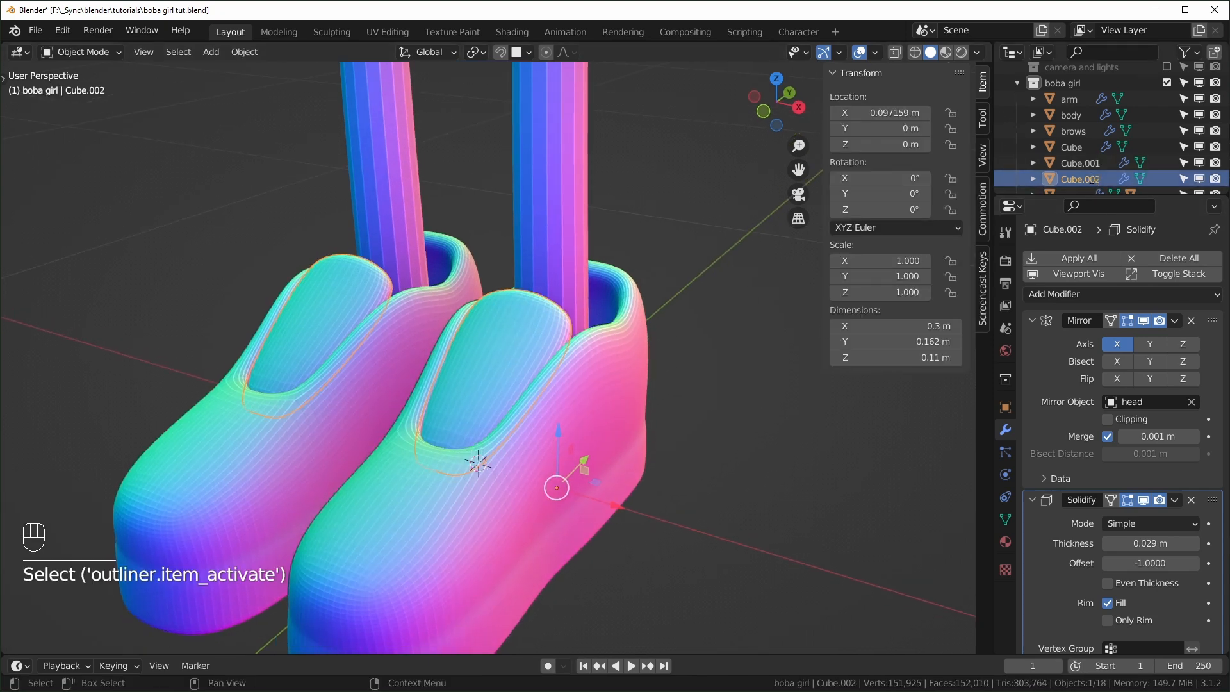
type("laces")
key("Return")
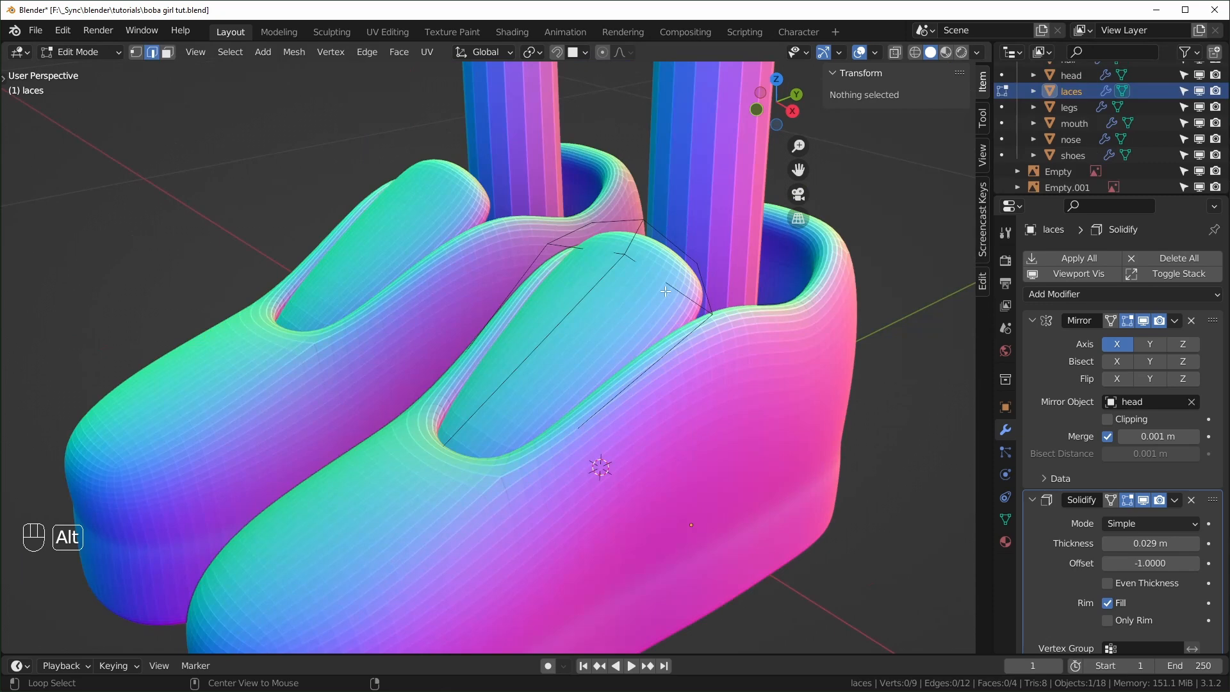
- Dissolve the crosswise middle edge loop of the laces mesh and set its Solidify offset to 1.0
left_click(666, 290, "alt")
key("ctrl+x")
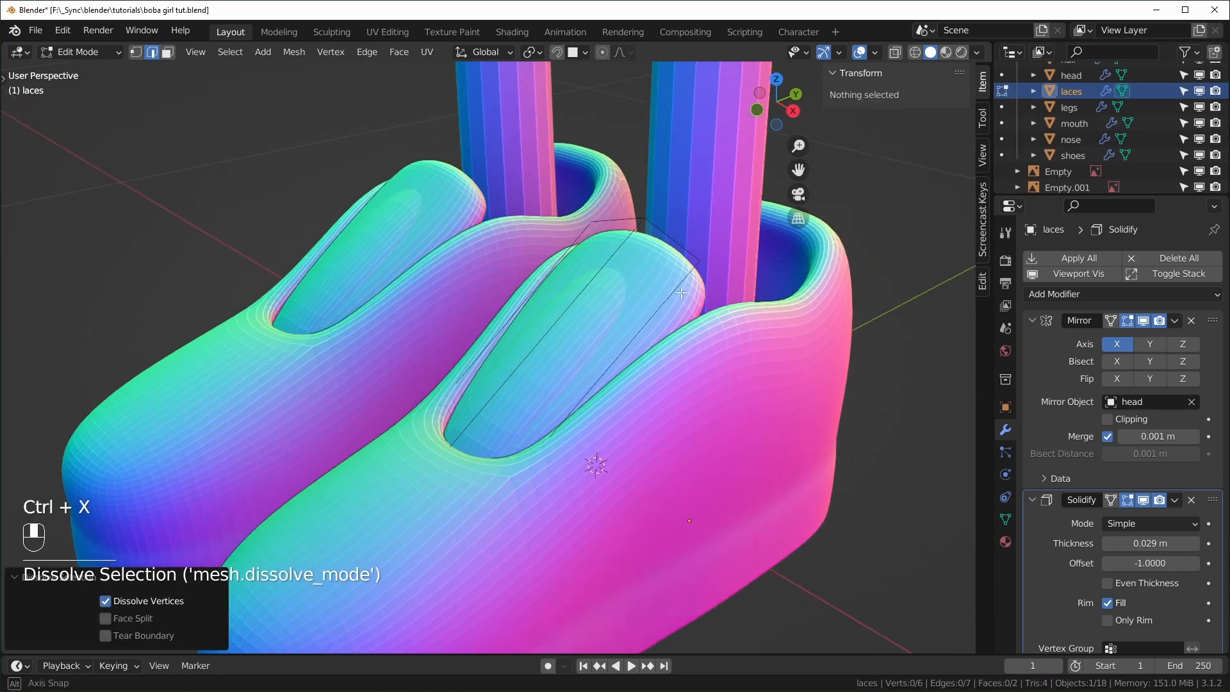
middle_click_drag(666, 290, 706, 252)
middle_click_drag(939, 337, 962, 340)
left_click_drag(1150, 563, 1196, 563)
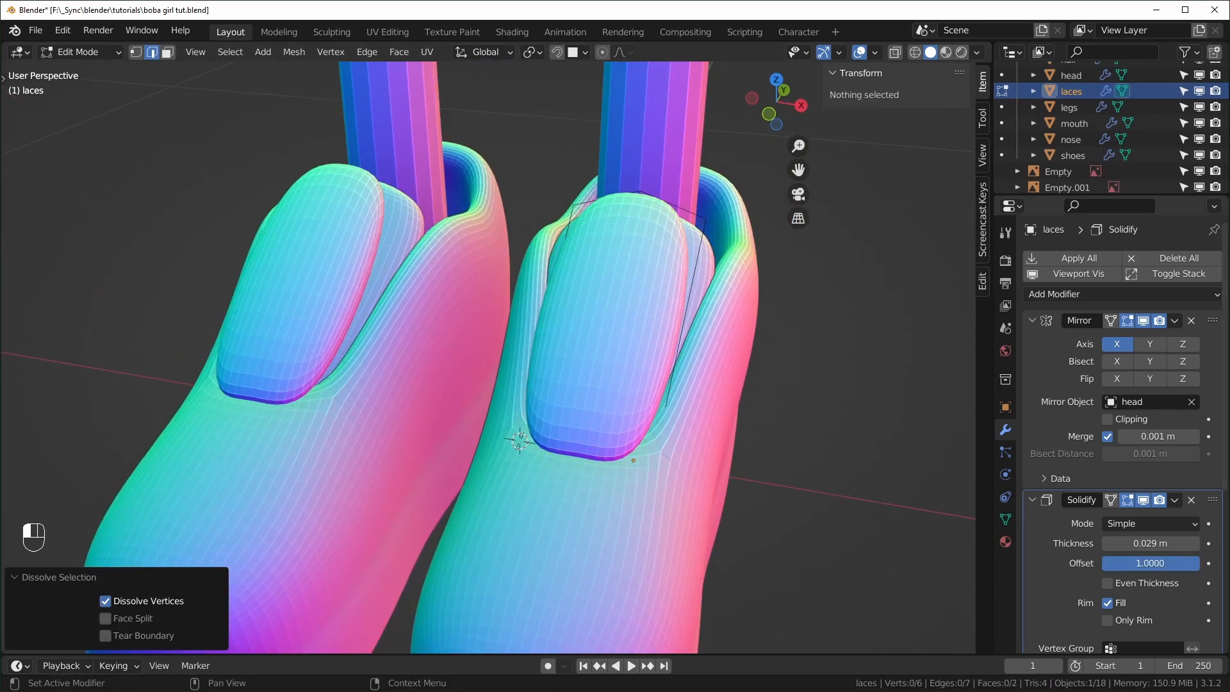
- Hide the laces' Solidify effect in edit mode and show it again
middle_click_drag(671, 533, 593, 467)
middle_click_drag(653, 538, 898, 452)
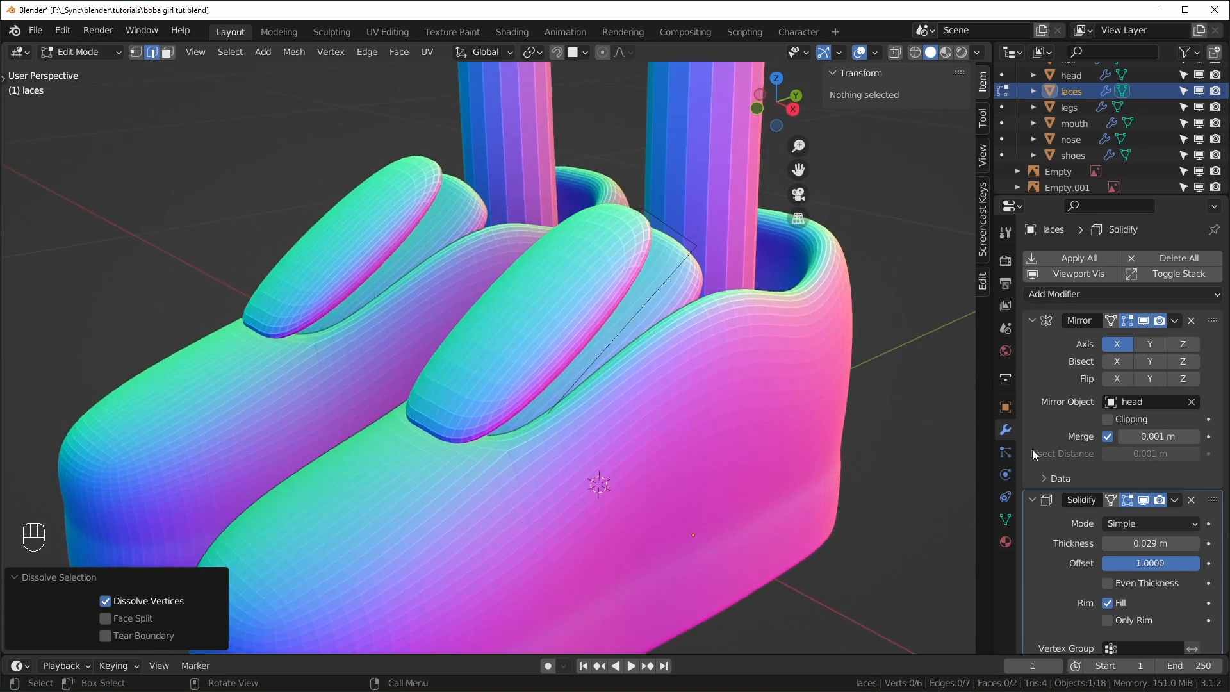
left_click(1131, 500)
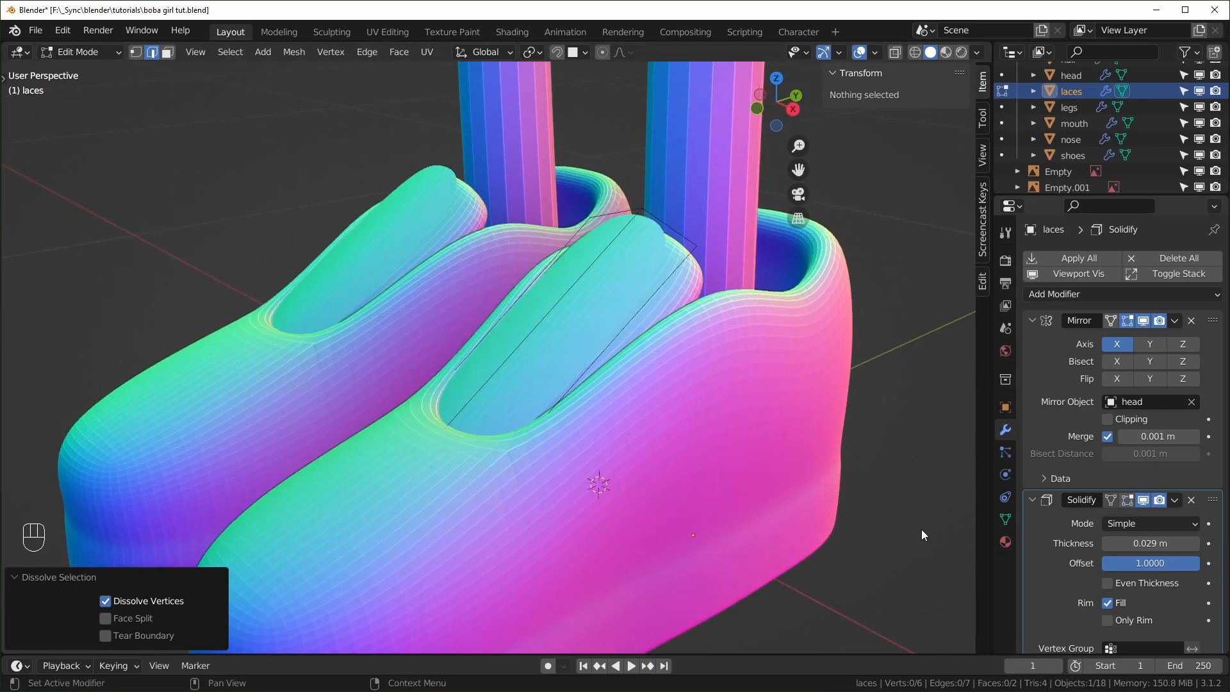
left_click(1131, 501)
middle_click_drag(801, 506, 535, 495)
left_click(585, 53)
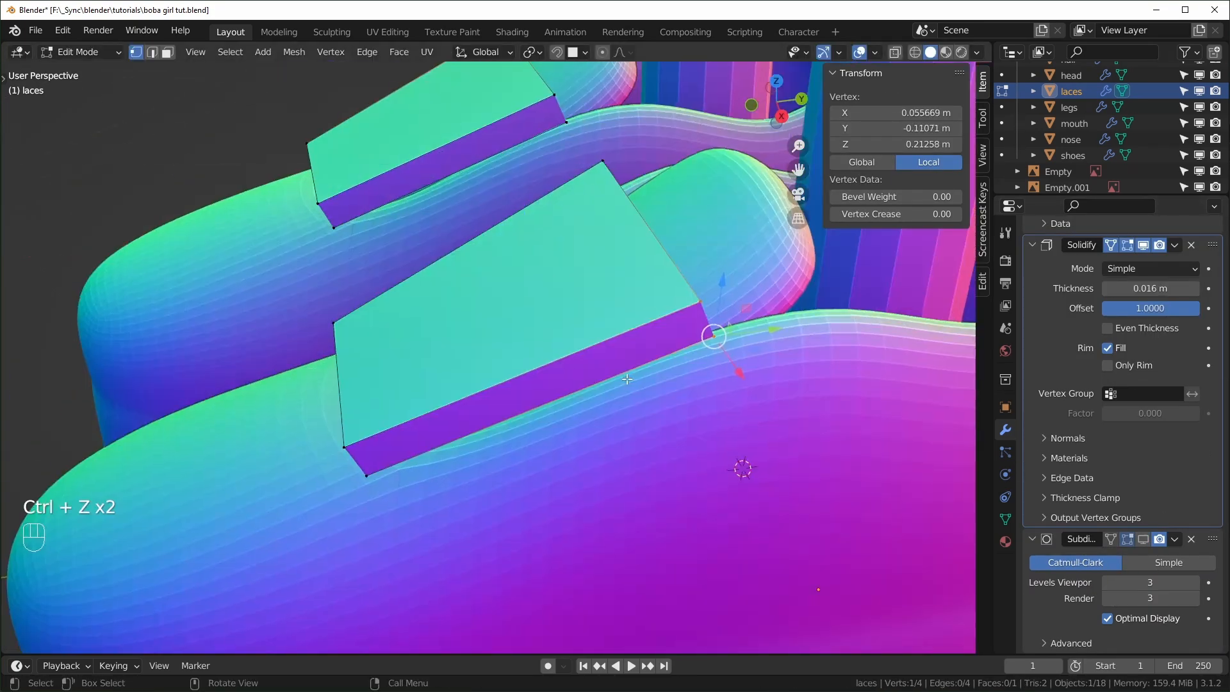
- Divide the laces plate crosswise with seven evenly spaced, centred loop cuts
left_click(153, 54)
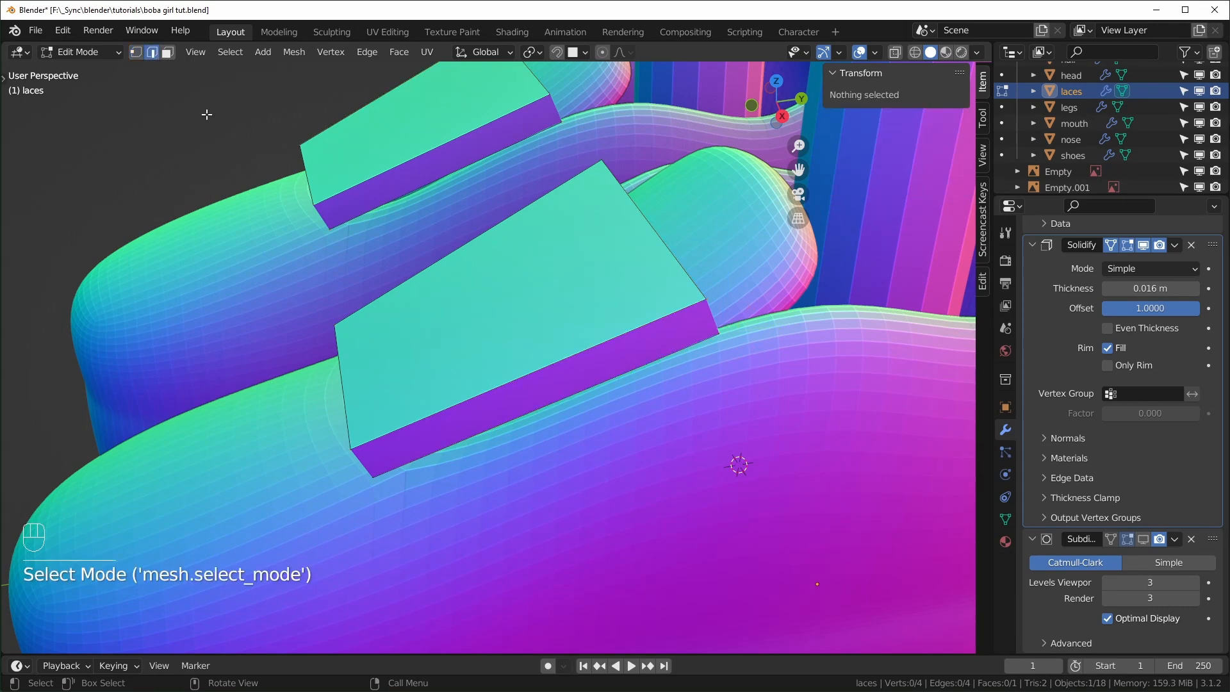
middle_click_drag(589, 402, 605, 384)
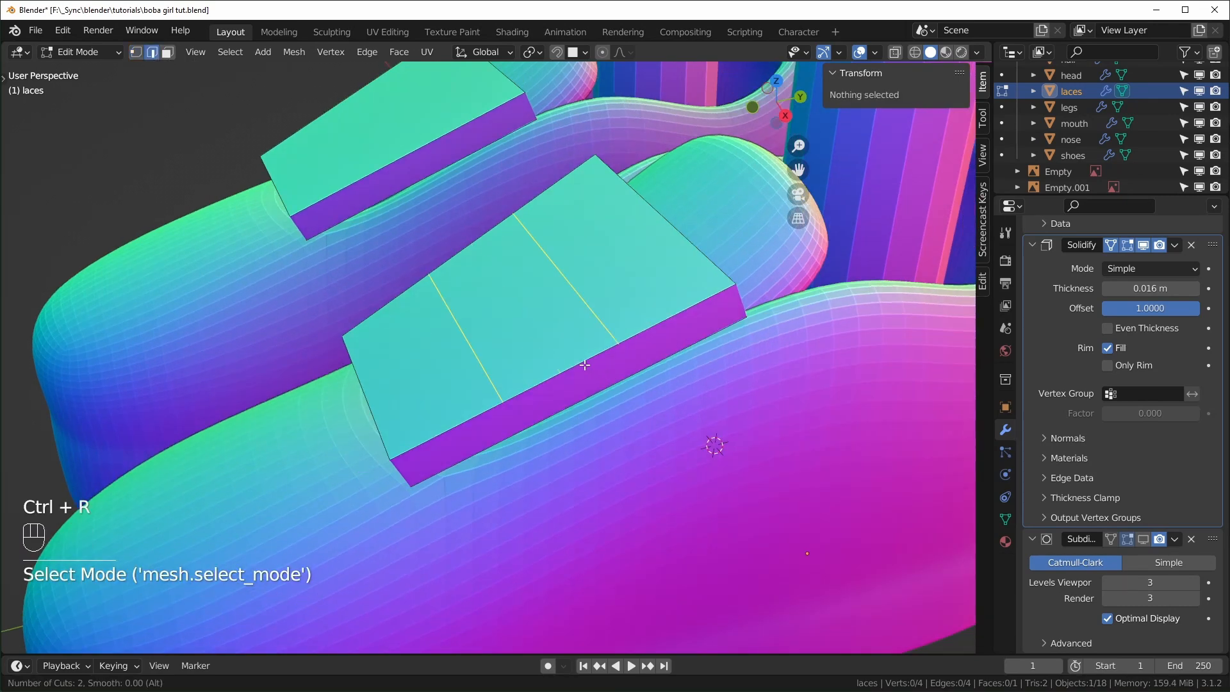
scroll(584, 364, "up", 2)
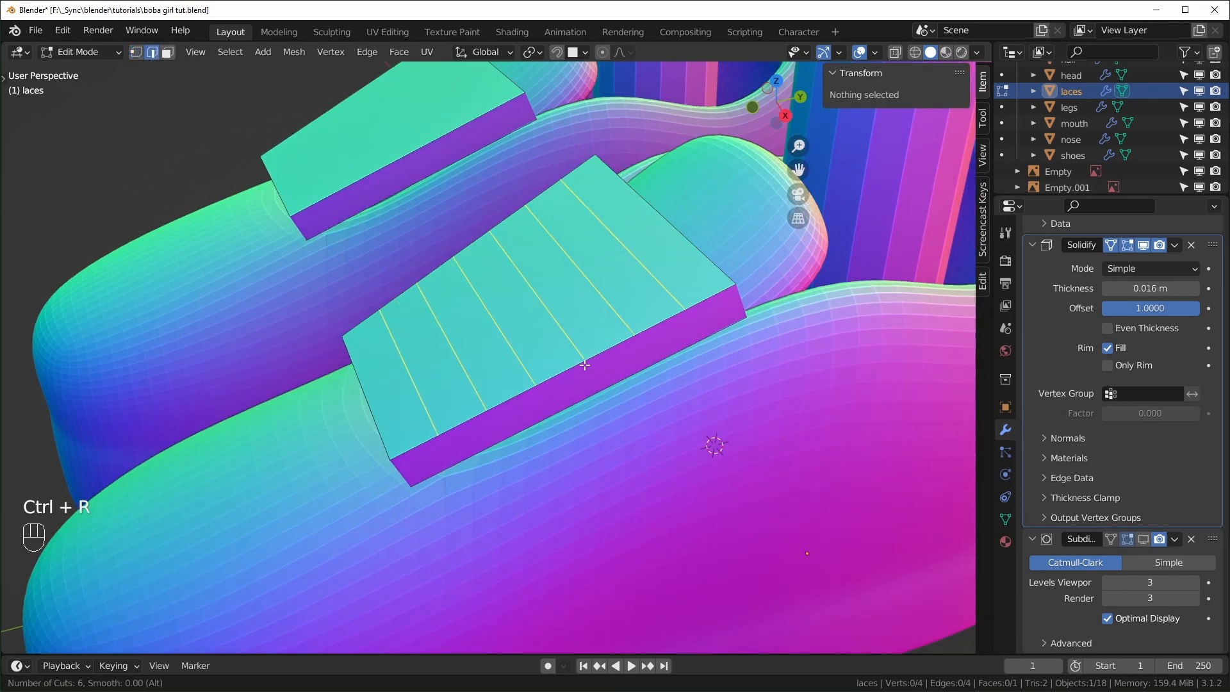
scroll(585, 364, "up", 1)
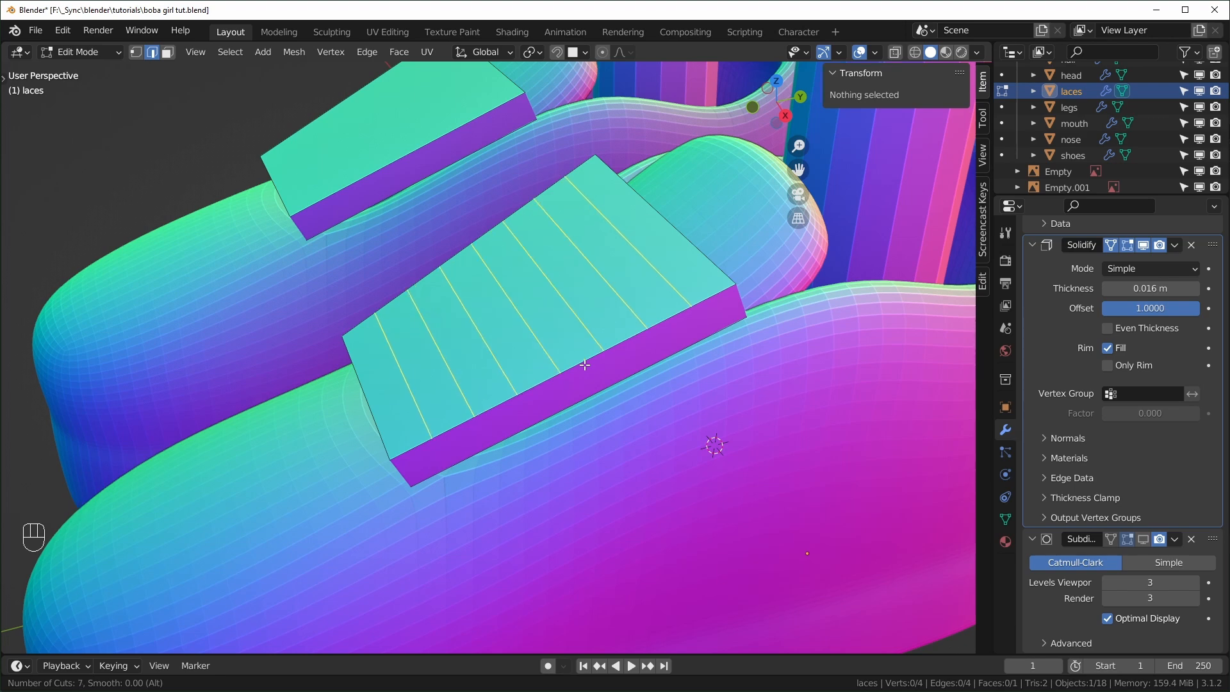
left_click(585, 364)
right_click(585, 364)
middle_click_drag(606, 408, 637, 411)
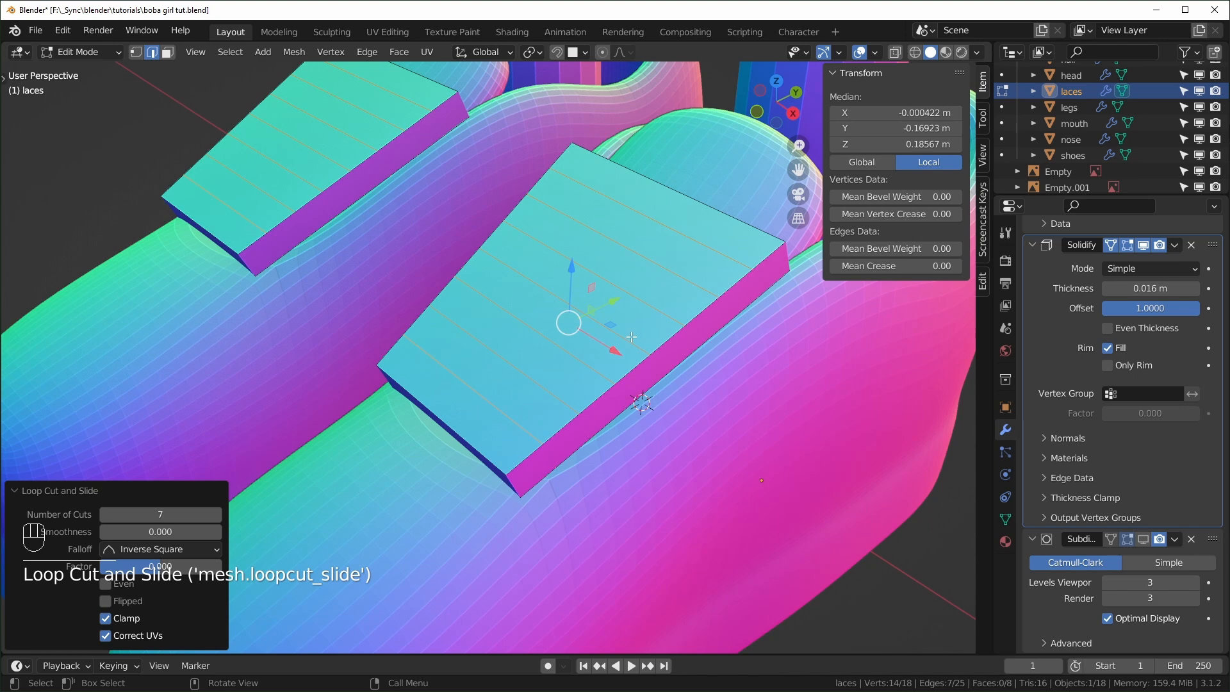
- Split the laces into separate strips with Edge Split, and show the Subdivision modifier in the viewport
right_click(631, 336)
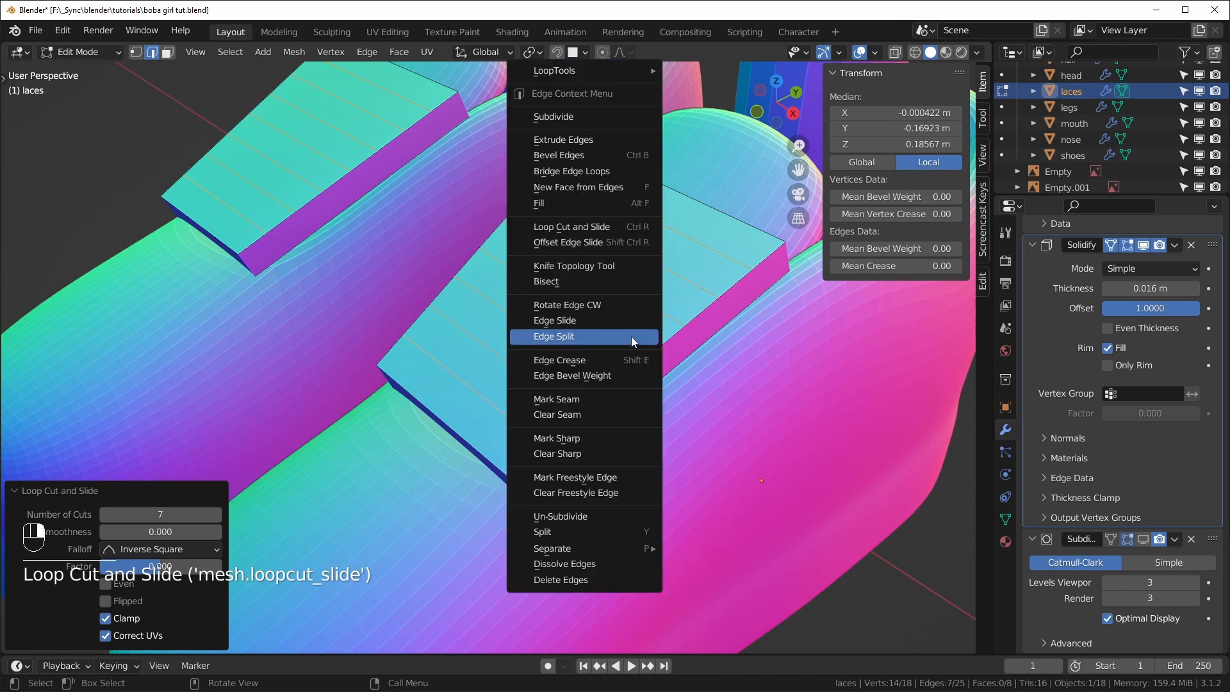
left_click(590, 338)
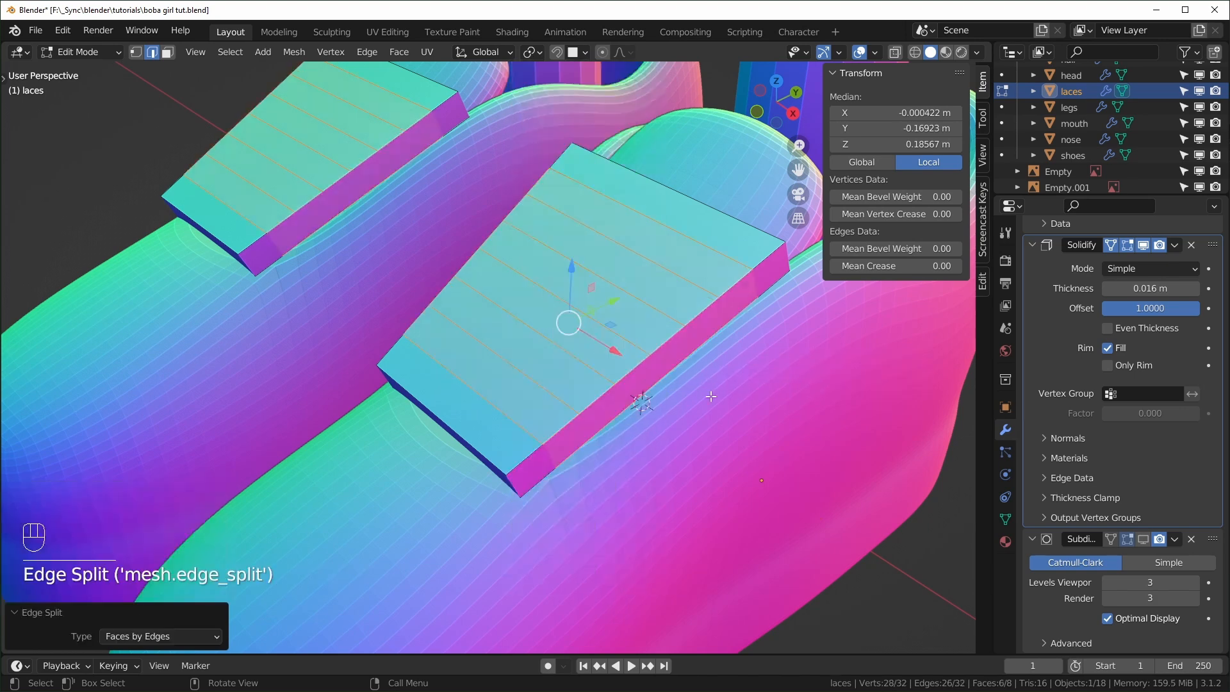
key("Tab")
left_click(1144, 539)
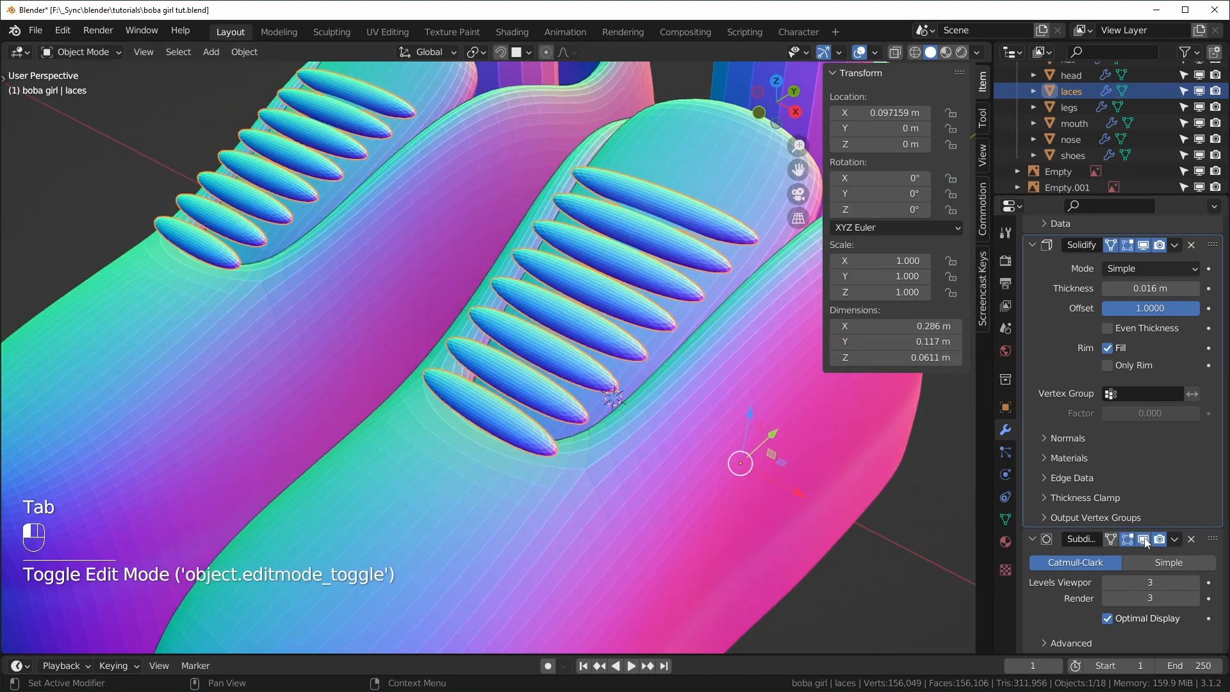
middle_click_drag(756, 498, 955, 429)
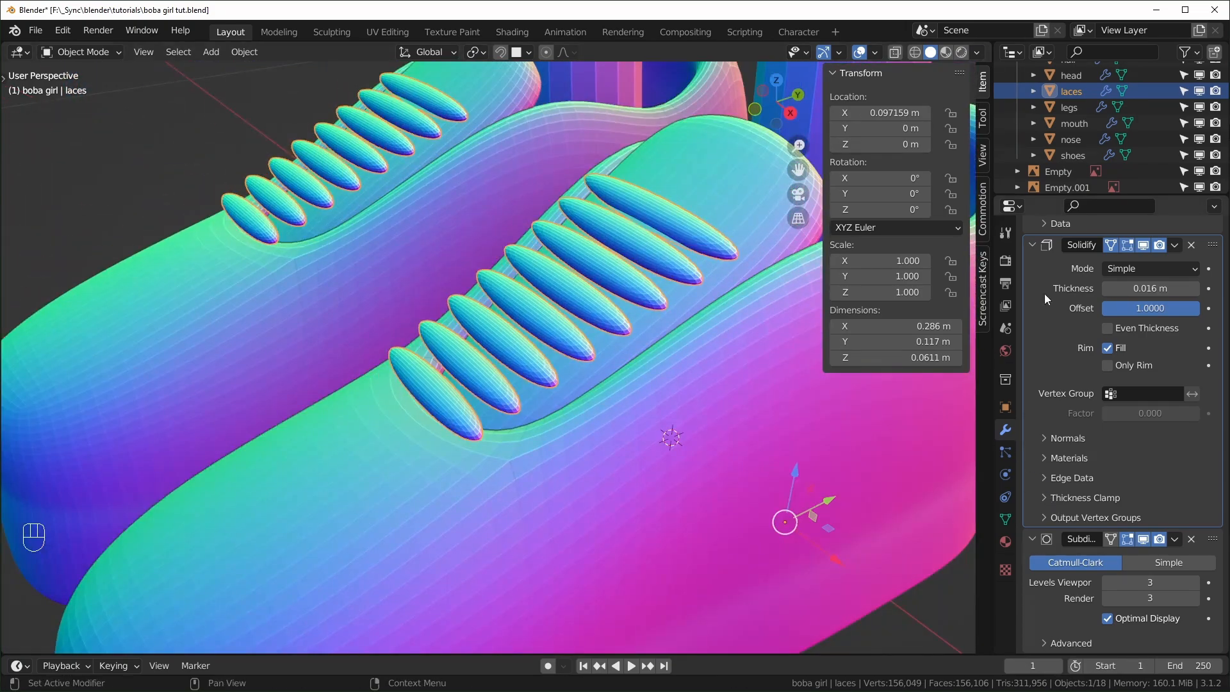
- Add a Bevel modifier to the laces directly after Solidify and fine-tune its amount
left_click(1032, 245)
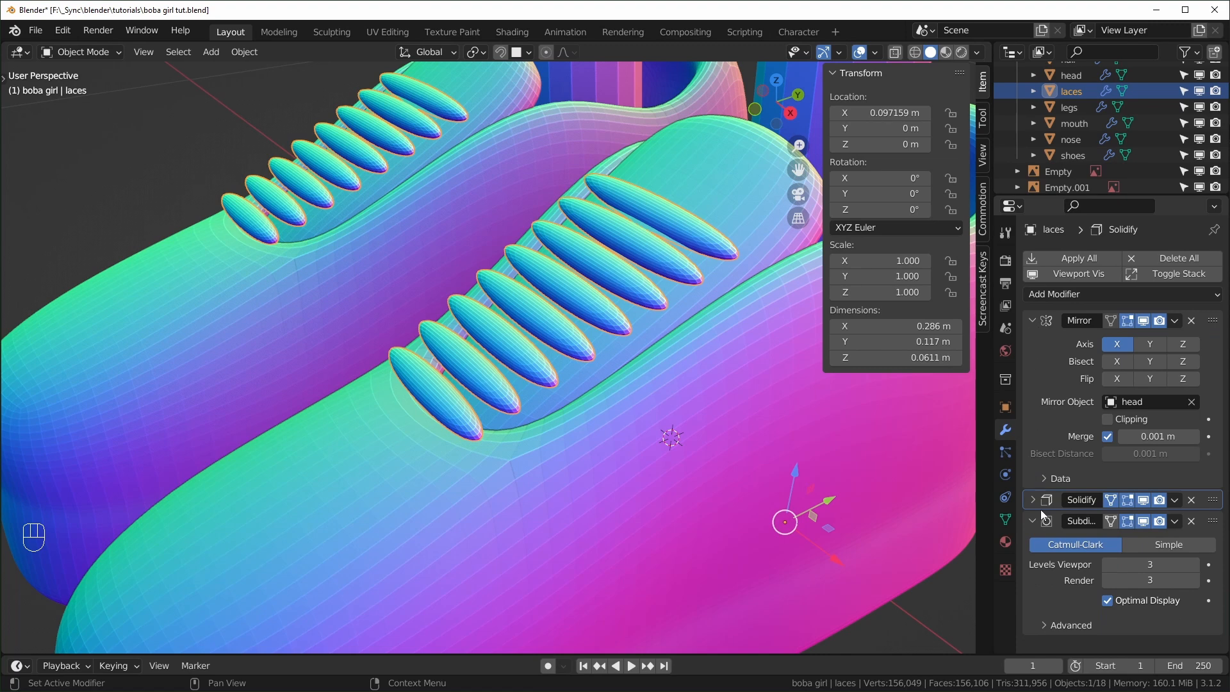
left_click(1094, 296)
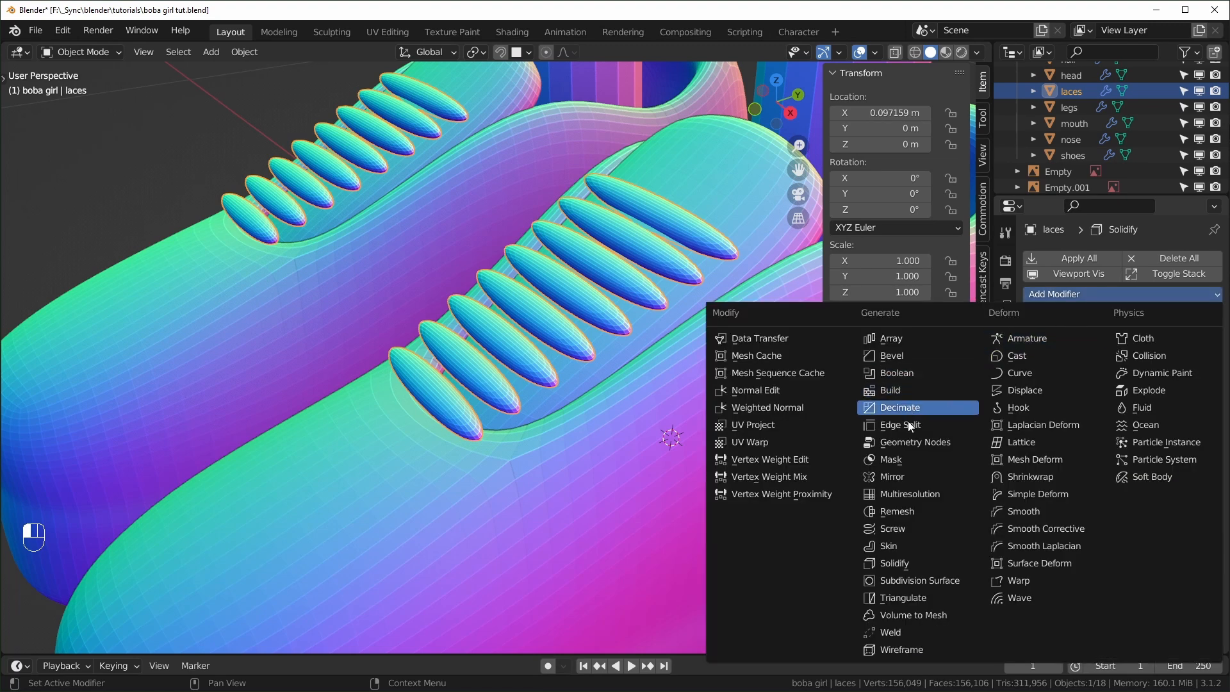
left_click(891, 355)
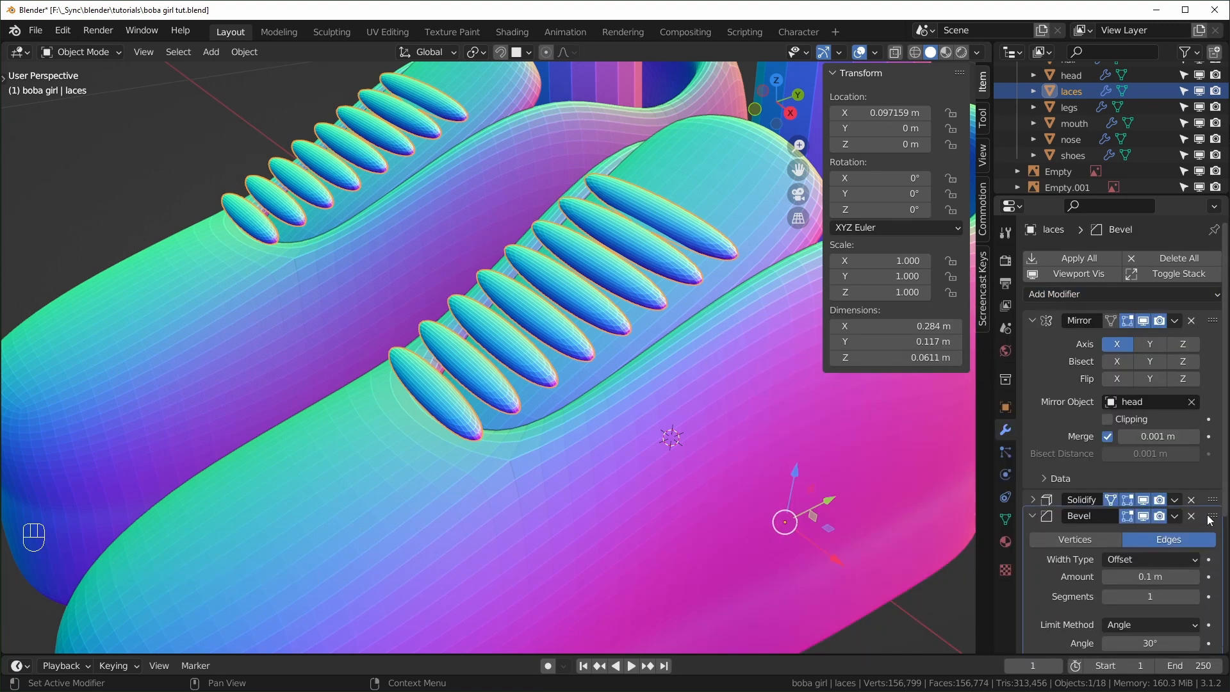
left_click_drag(1205, 515, 1204, 512)
left_click(1032, 320)
left_click_drag(1150, 424, 1180, 406, "shift")
- Set the laces' Solidify thickness to 0.013 m, and undo the last three edits in the mesh
left_click(1032, 341)
middle_click_drag(477, 367, 566, 376)
key("Tab")
key("ctrl+z")
key("ctrl+z")
key("ctrl+z")
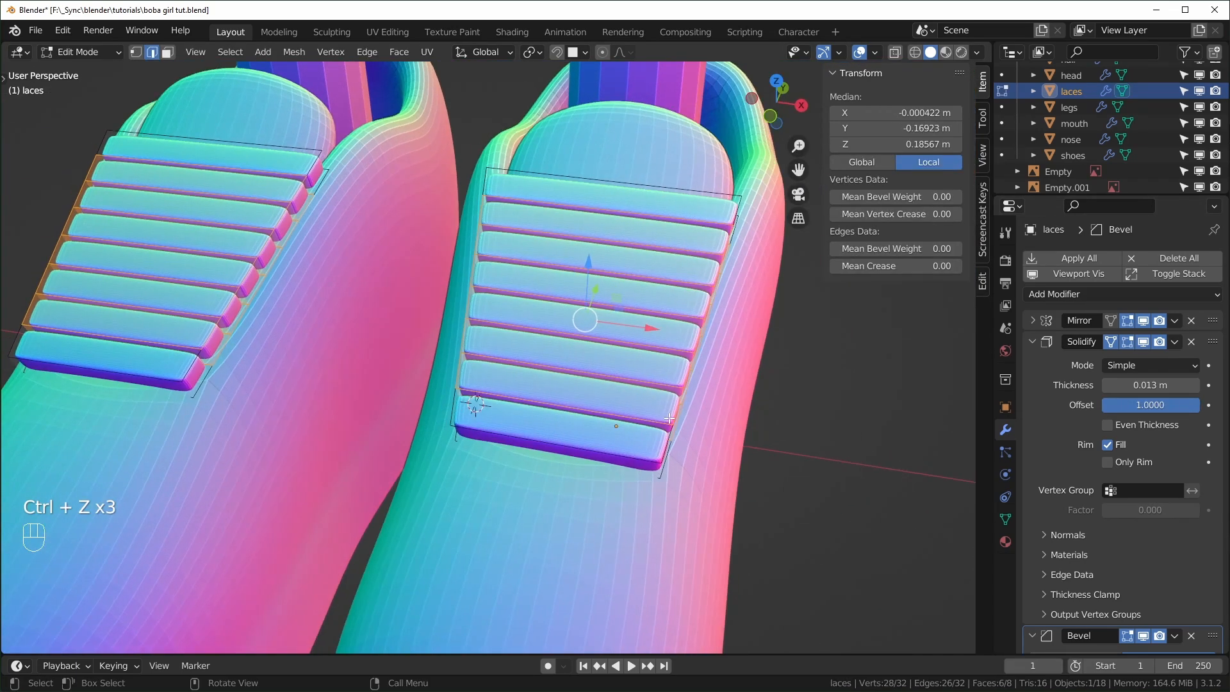
- Rejoin the lace strips by merging all vertices by distance, and add one centred lengthwise loop cut
key("a")
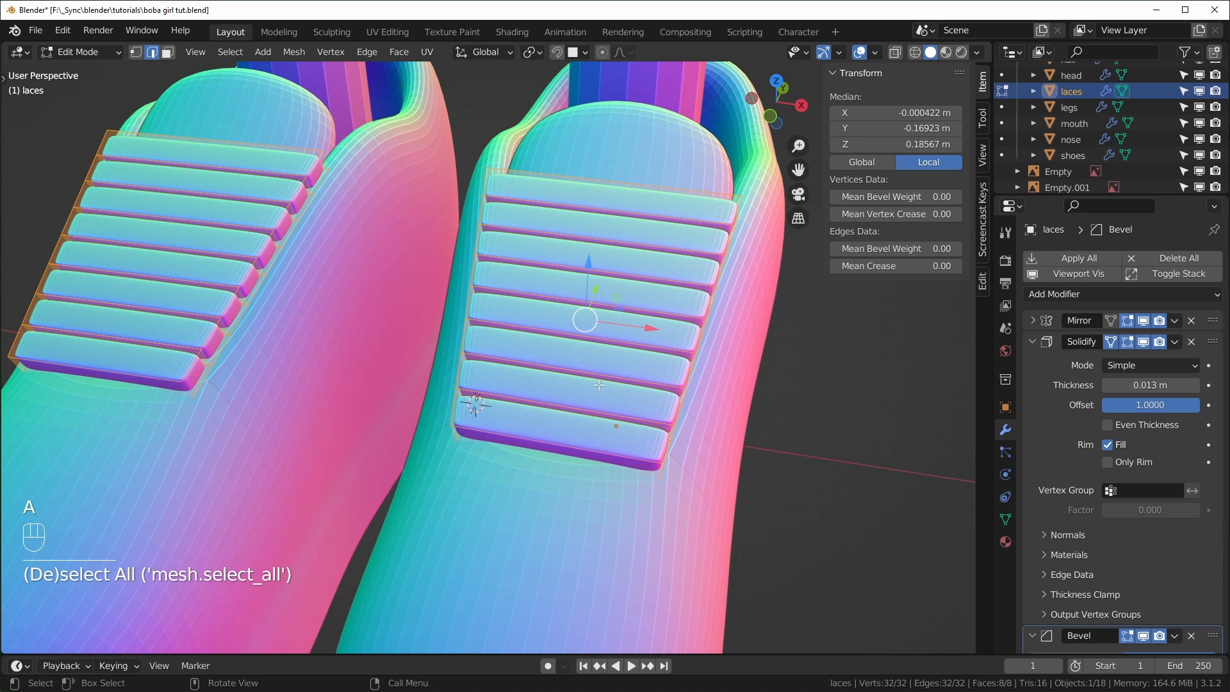
key("m")
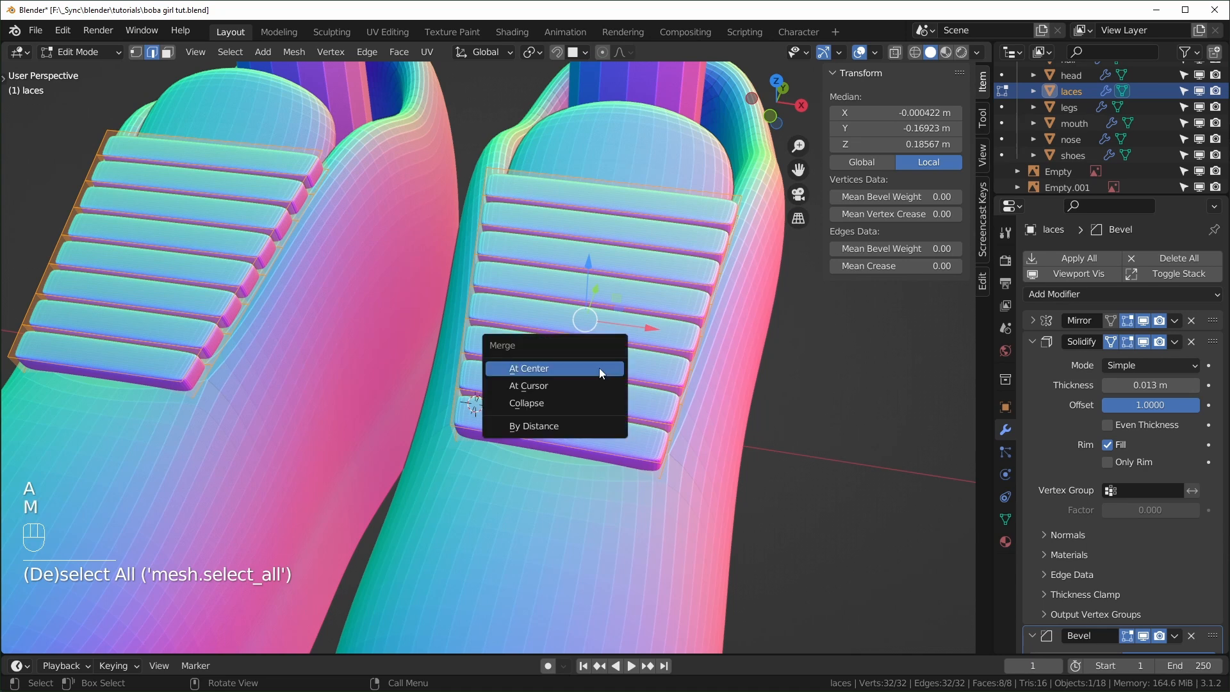
left_click(561, 424)
key("ctrl+r")
left_click(563, 434)
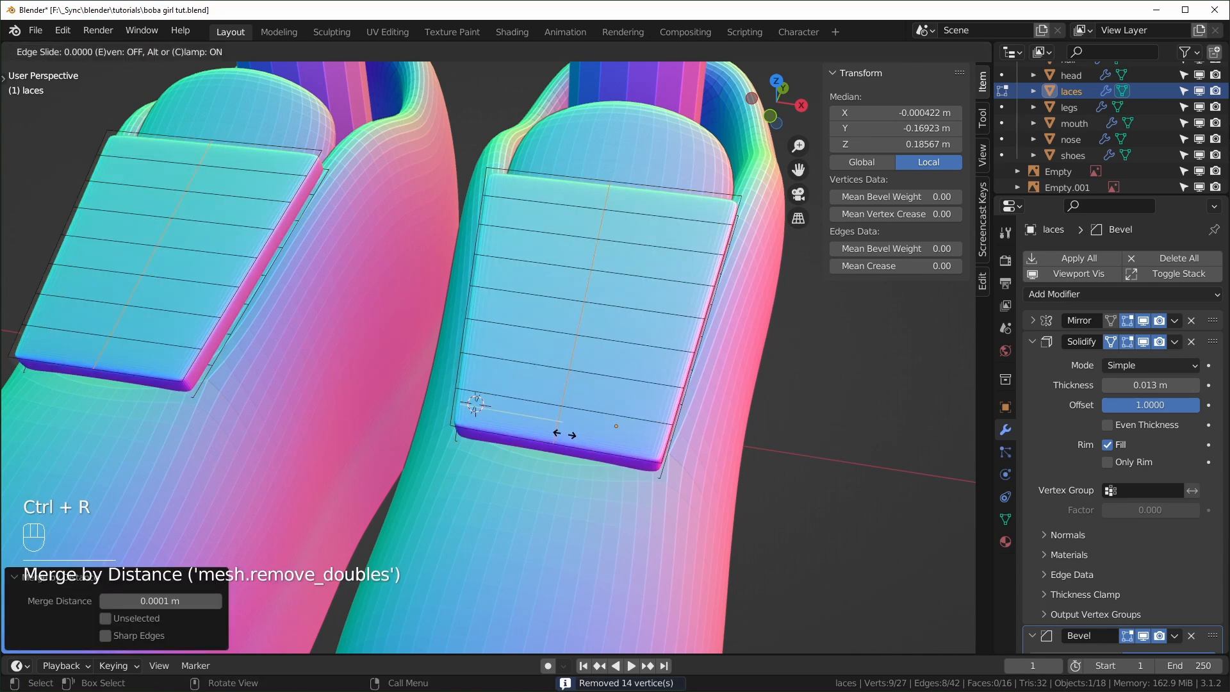
left_click(563, 434)
- Raise the laces' lengthwise centre loop about 0.007 m along Z and set the Solidify offset to -0.2168
middle_click_drag(564, 434, 603, 196)
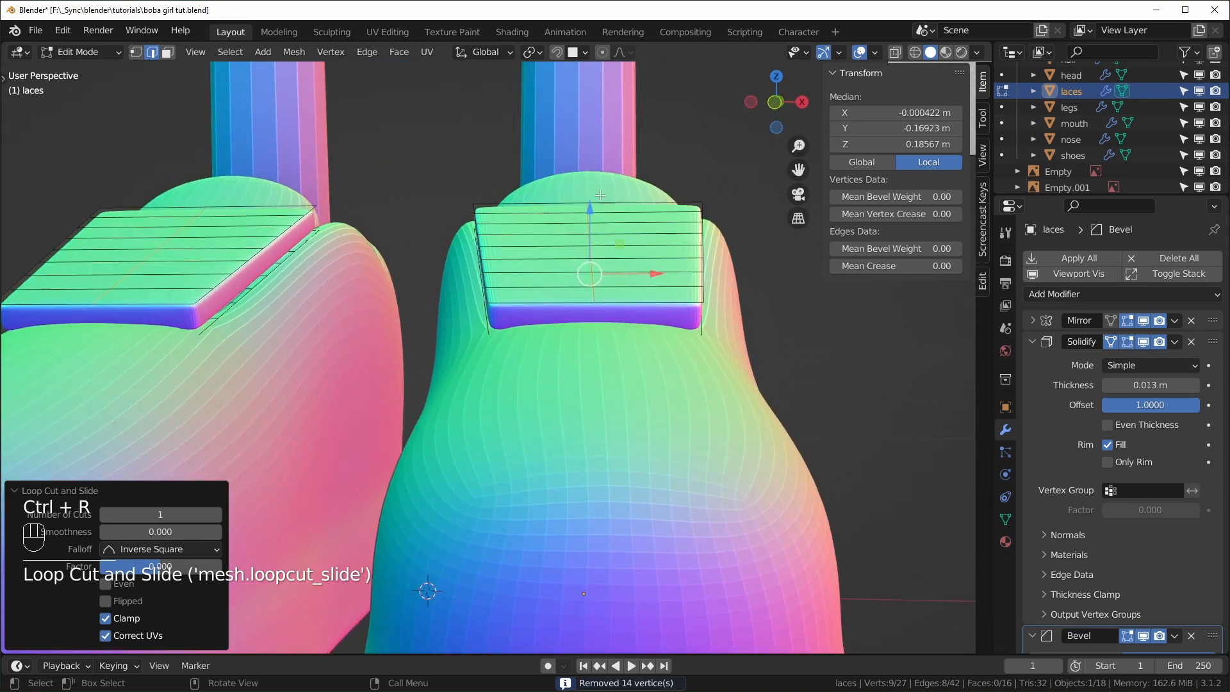
left_click_drag(589, 208, 590, 193, "shift")
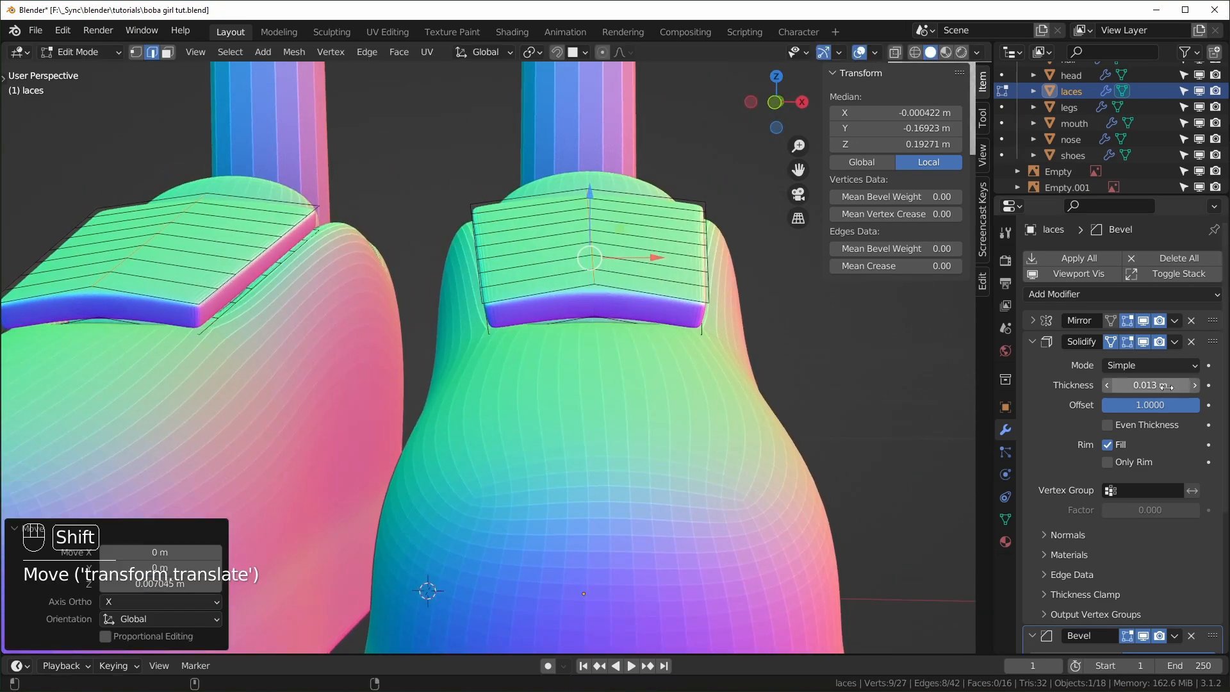
middle_click_drag(589, 192, 570, 218)
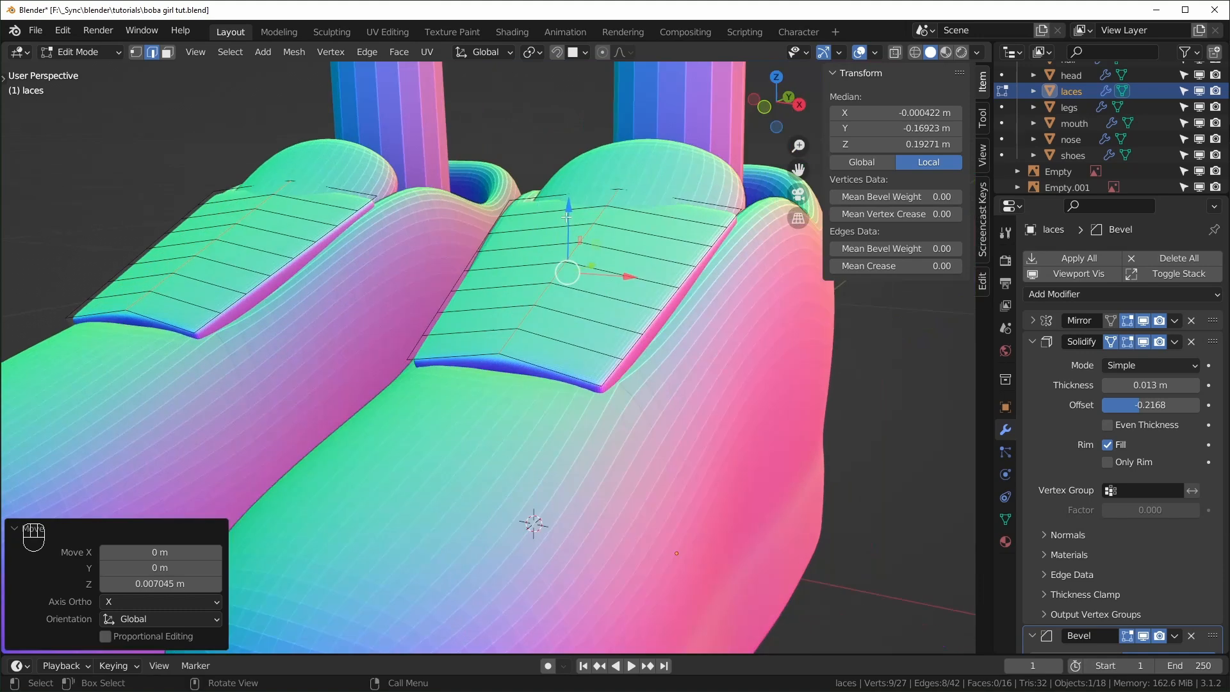
left_click_drag(570, 218, 572, 213)
- Enable proportional editing and raise the centre vertex at the ankle end of the laces
middle_click_drag(572, 212, 615, 192)
key("1")
left_click(630, 192)
key("o")
left_click_drag(629, 148, 627, 117)
- Lower loops in the middle and toward the toe end of the laces with proportional editing to follow the shoe's curve
left_click(605, 283, "alt")
right_click(557, 231)
left_click_drag(556, 224, 544, 263)
left_click(589, 309, "alt")
scroll(541, 262, "up", 3)
scroll(544, 265, "down", 2)
left_click(454, 359, "alt")
left_click_drag(465, 320, 466, 326)
- Shift the centre vertex at the laces' ankle end slightly along Y and Z with proportional editing
middle_click_drag(466, 325, 397, 288)
left_click(605, 234)
left_click_drag(608, 176, 609, 169)
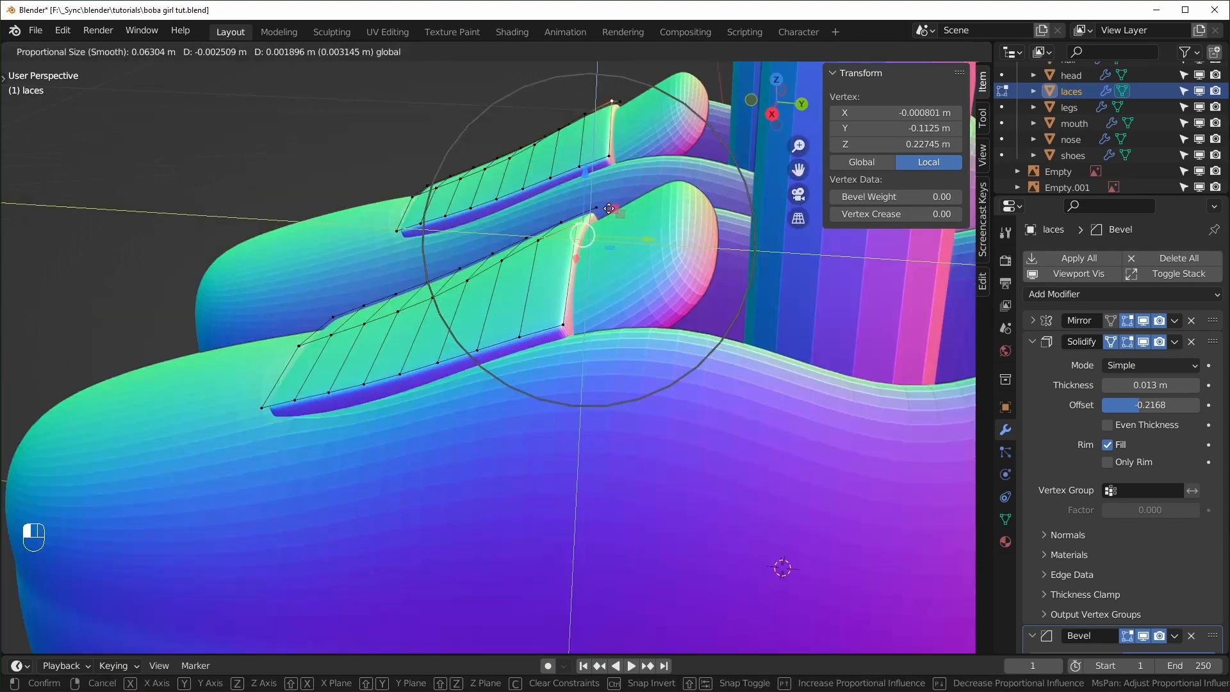
middle_click_drag(608, 192, 678, 271)
- Select the crosswise edges of the laces, separate the strips with Edge Split, and return to object mode
key("2")
left_click(678, 270, "alt+shift")
left_click(493, 430, "alt+shift")
right_click(491, 430)
left_click(461, 427)
scroll(486, 416, "down", 5)
key("Tab")
middle_click_drag(564, 397, 759, 353)
left_click(758, 348)
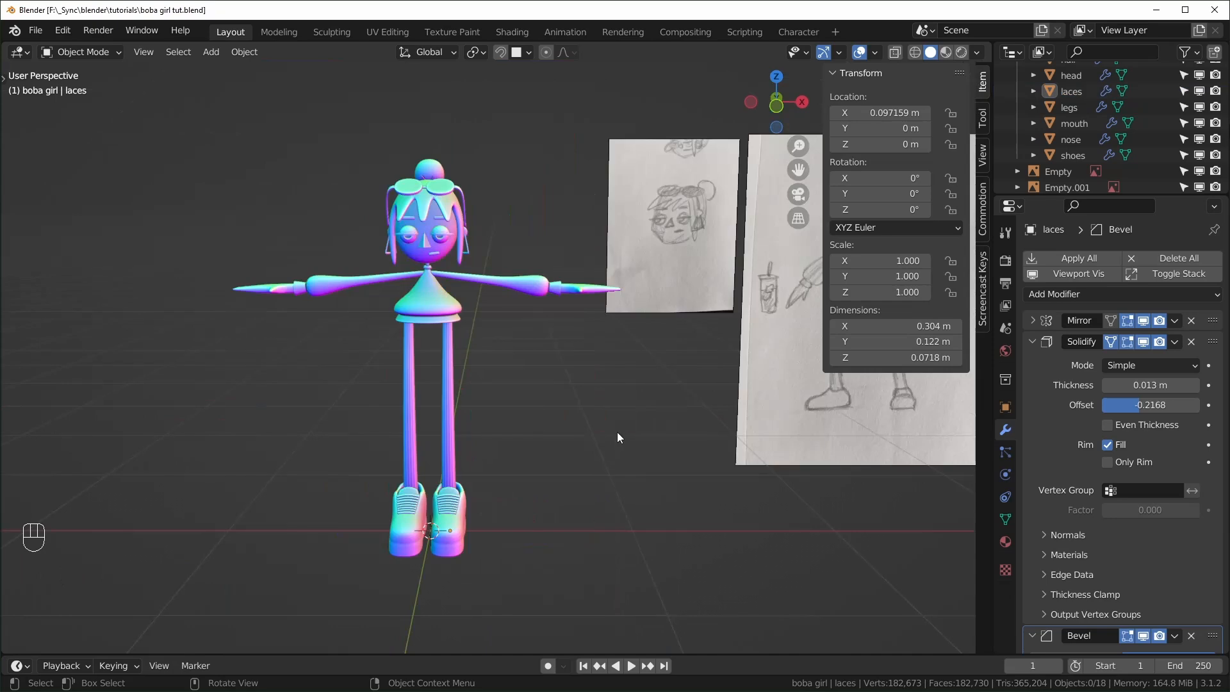
- Switch to the browser to examine the boba tea reference images on Pinterest
middle_click_drag(628, 439, 476, 444, "shift")
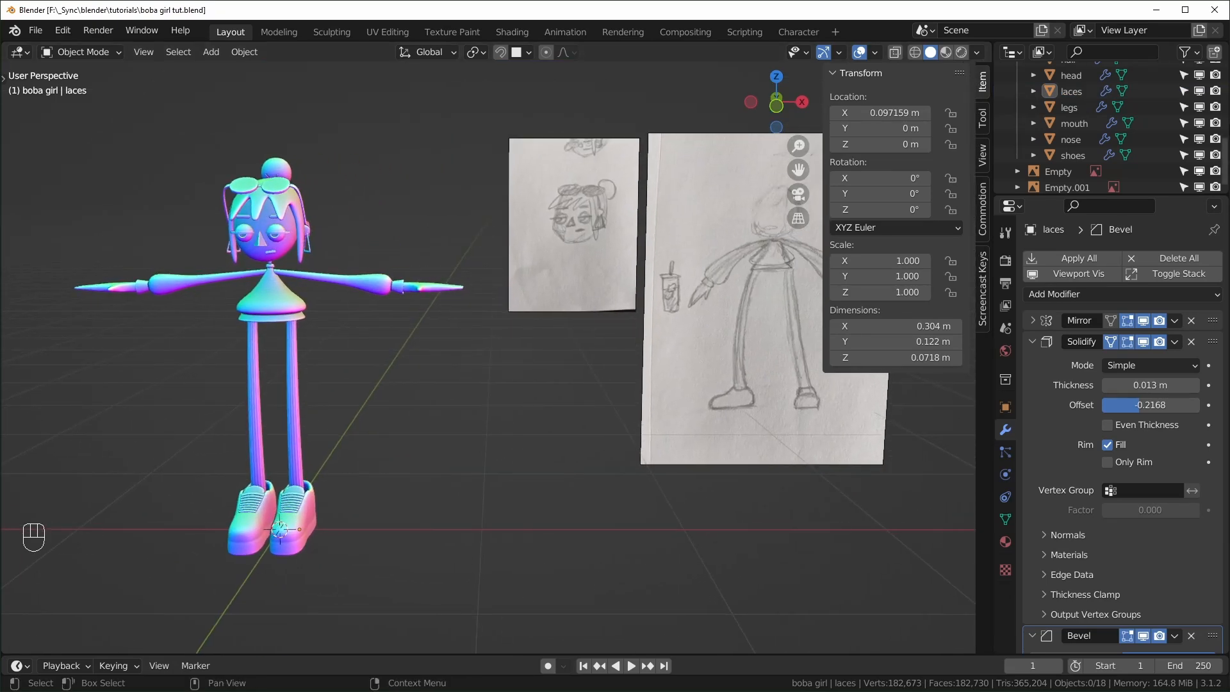
key("alt+Tab")
left_click_drag(916, 120, 825, 72)
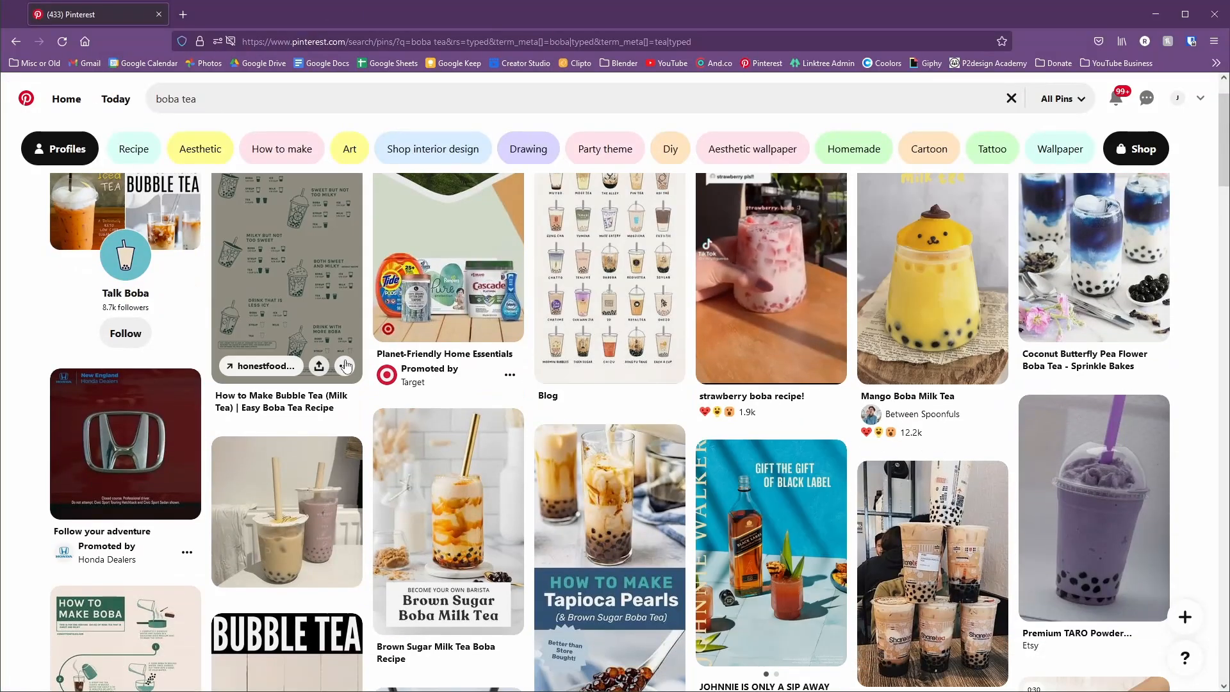
- Examine the boba tea pins on Pinterest for cup, lid and straw references
scroll(576, 368, "up", 1)
scroll(448, 448, "down", 2)
scroll(1088, 448, "down", 4)
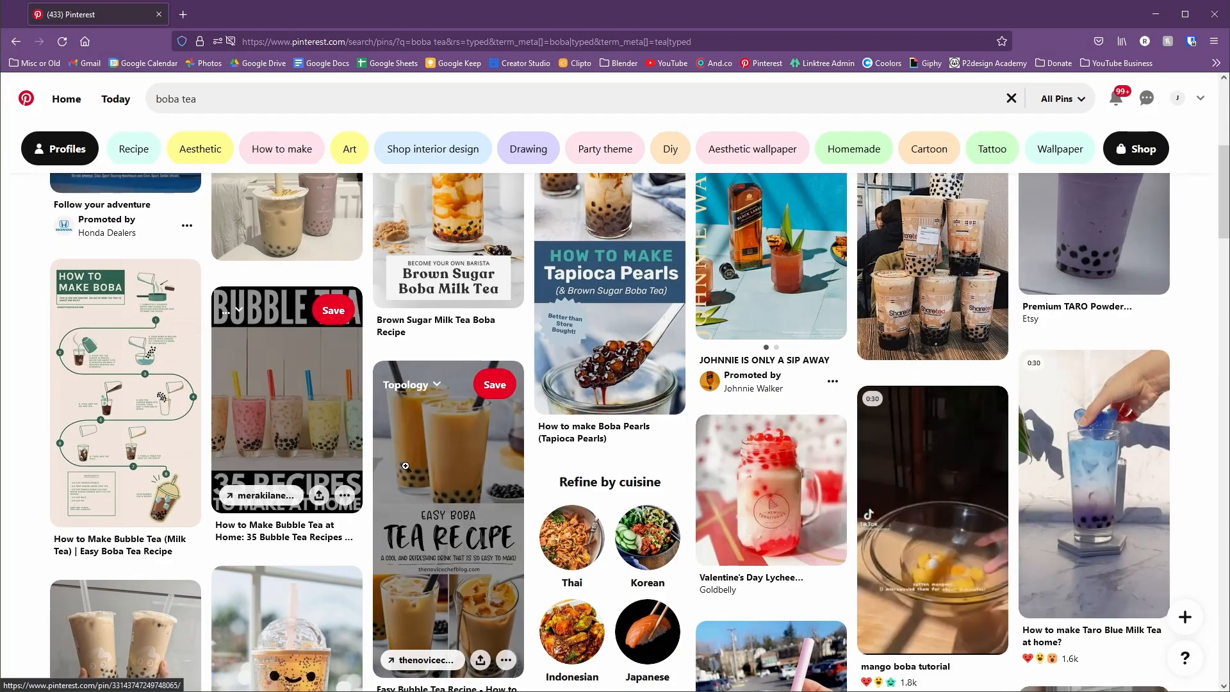
scroll(288, 384, "down", 3)
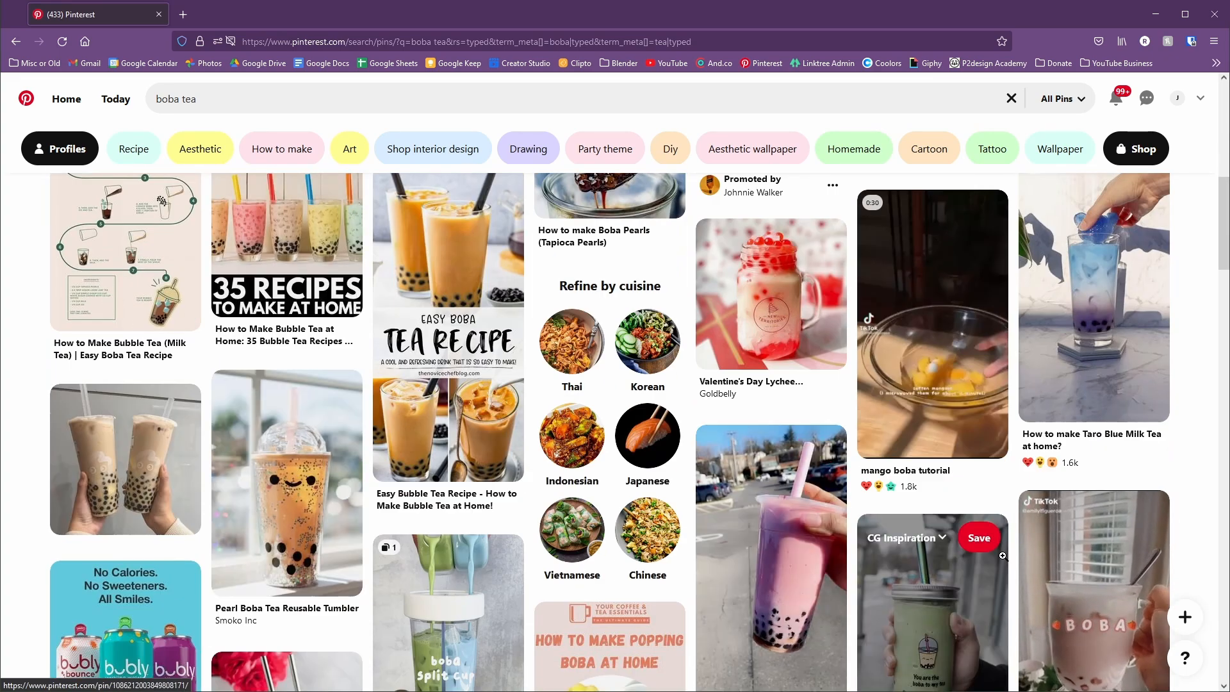
scroll(1002, 554, "down", 7)
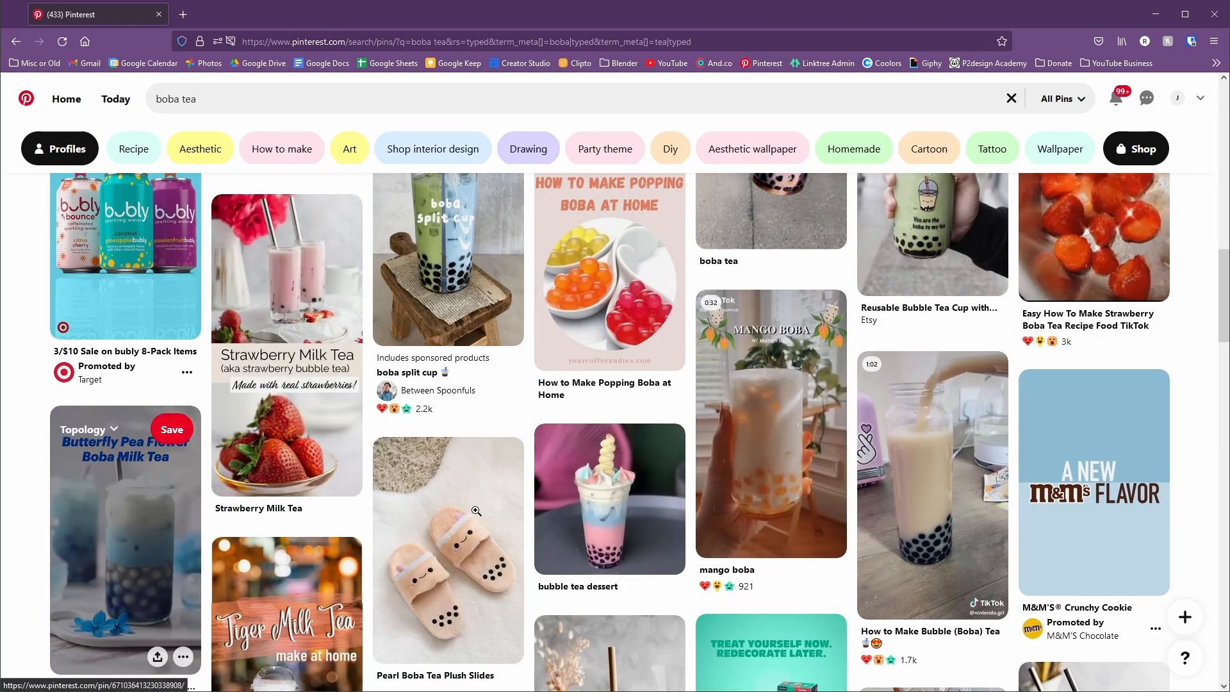
scroll(769, 384, "down", 4)
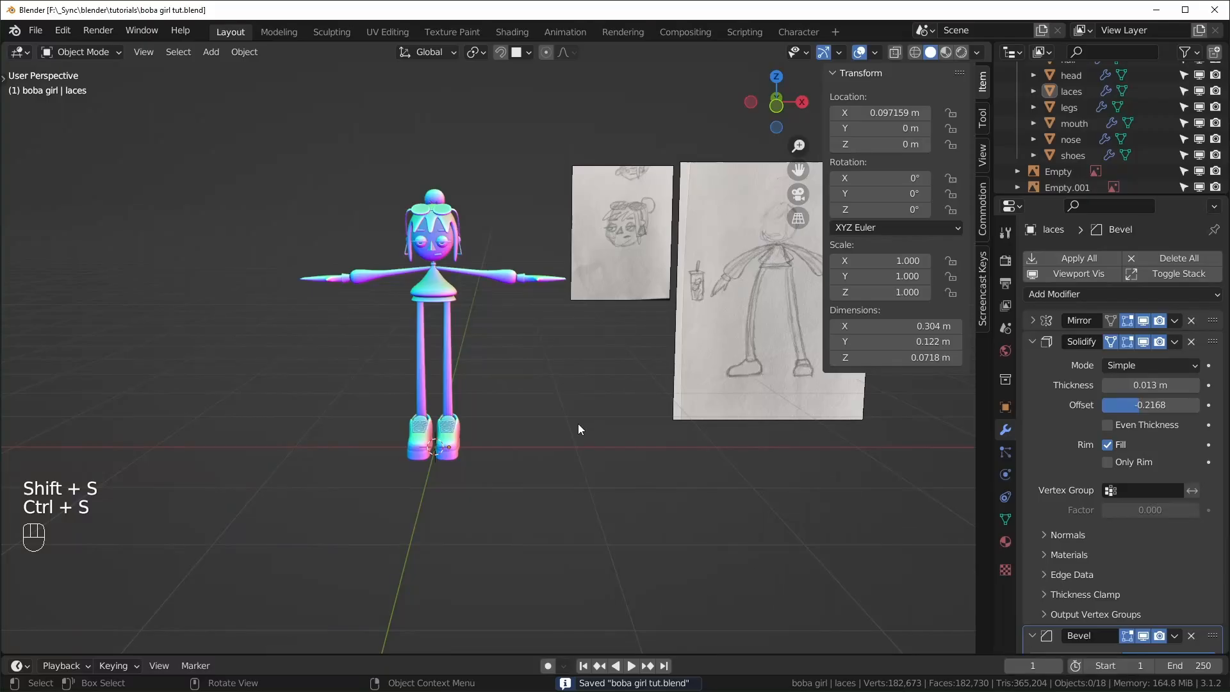
- Add a cube with a Subdivision Surface modifier as the starting shape for the boba cup
key("shift+a")
mouse_move(566, 362)
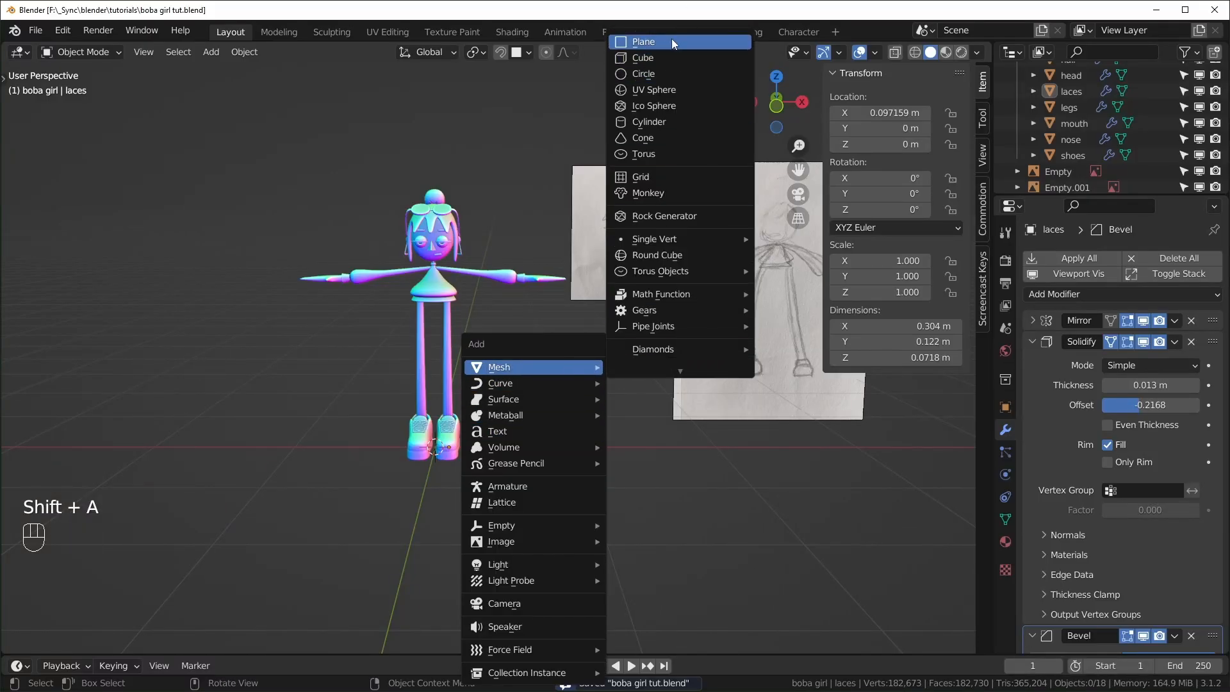
left_click(666, 57)
key("ctrl+2")
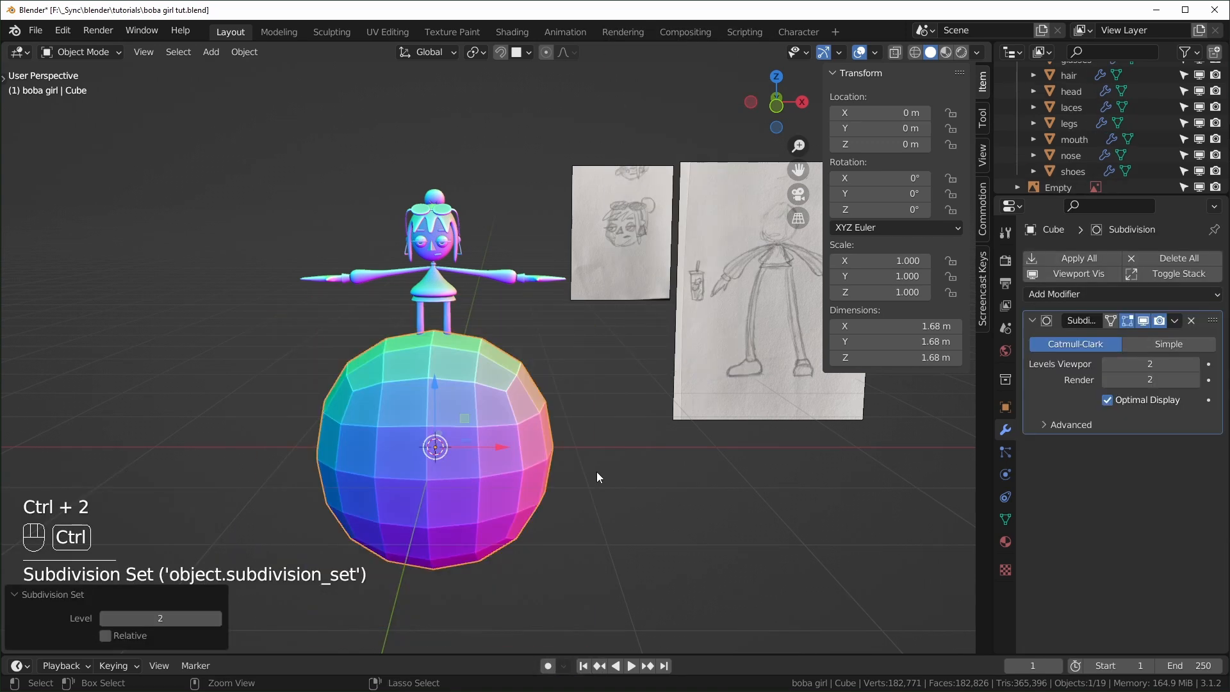
- Scale the cube mesh down to roughly cup size in edit mode and turn off proportional editing
key("KP_Decimal")
key("Tab")
key("s")
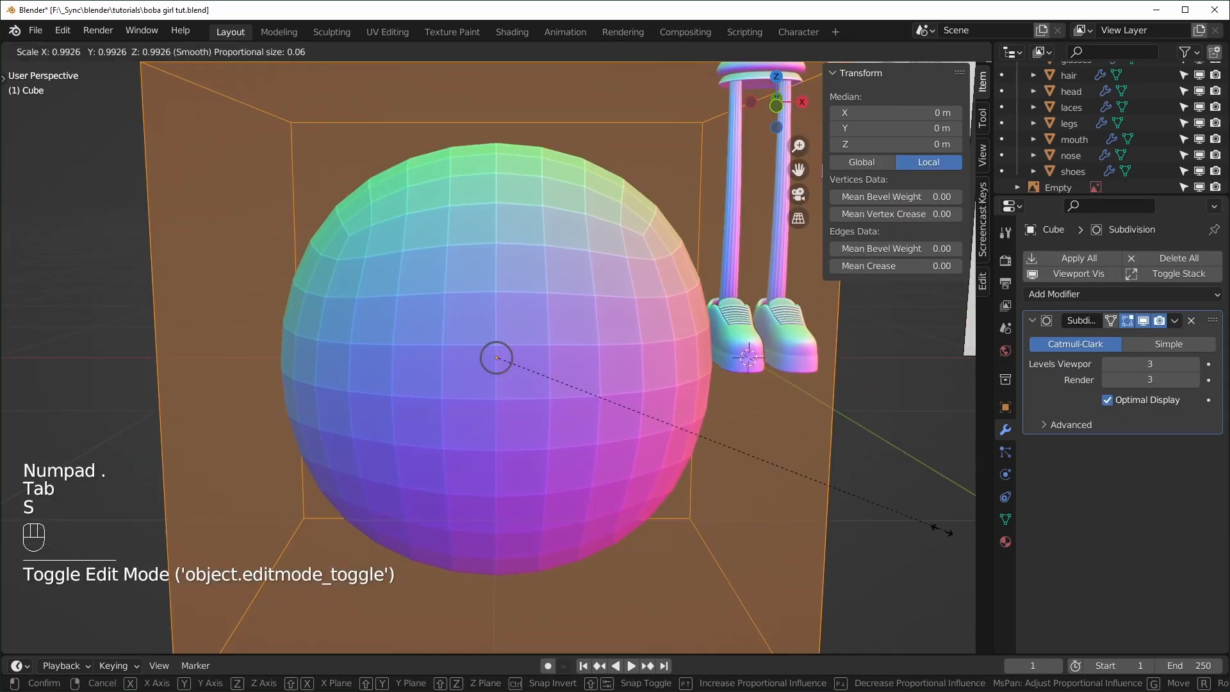
left_click(568, 393)
key("o")
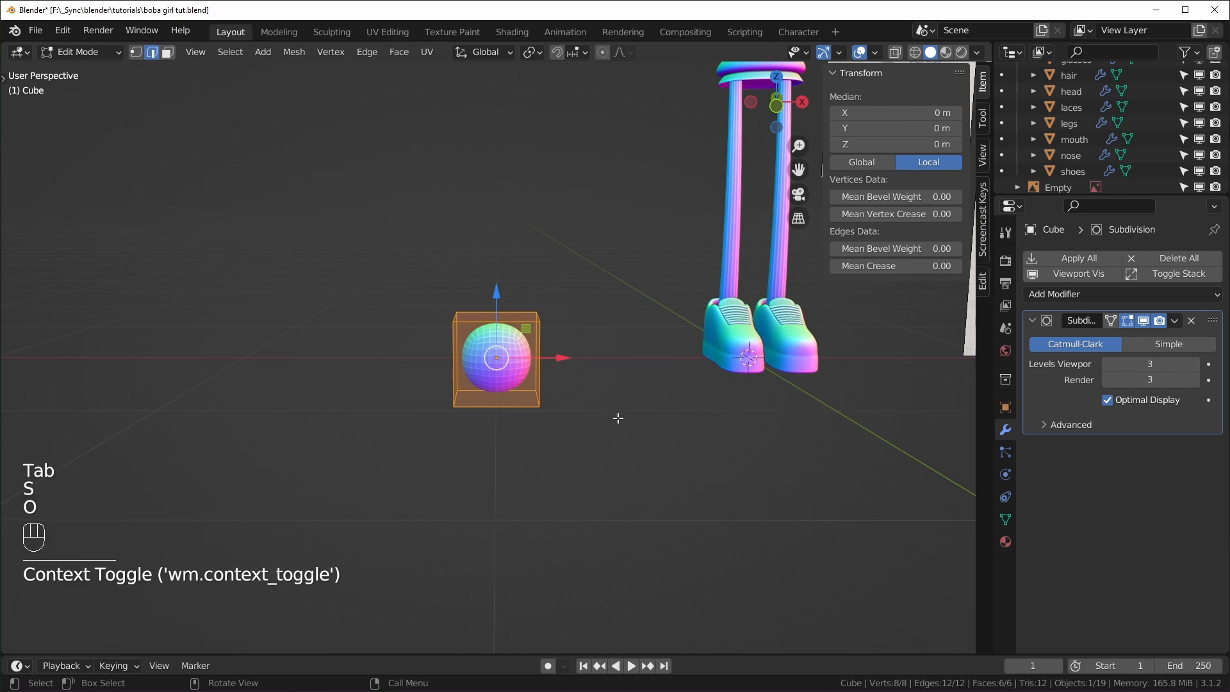
- Raise the cube's bottom to the origin level and stretch its top upward in front view to form the cup's height
key("KP_1")
left_click(587, 55)
left_click_drag(298, 499, 566, 431)
left_click_drag(428, 404, 478, 468, "ctrl")
left_click_drag(351, 333, 577, 486)
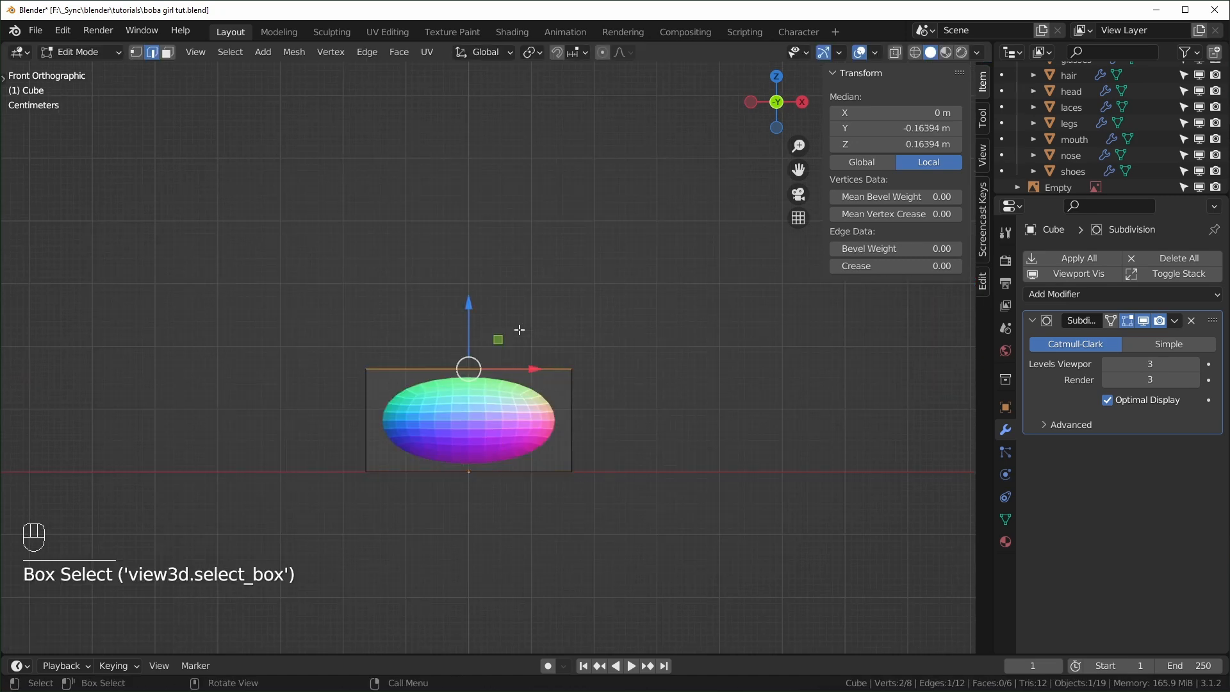
key("alt+z")
key("ctrl+z")
key("ctrl+z")
- Set the mean crease of the cube's top and bottom faces to 1.00
middle_click_drag(486, 333, 576, 269)
key("3")
left_click(442, 196, "shift")
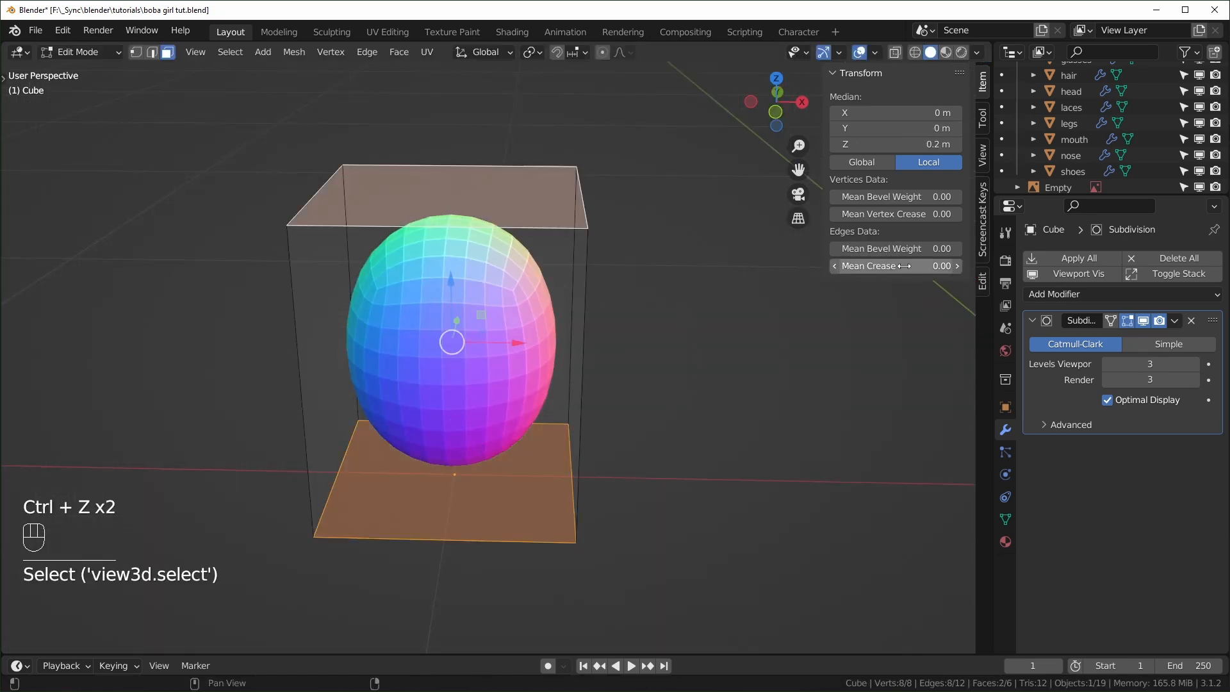
left_click_drag(903, 266, 948, 266)
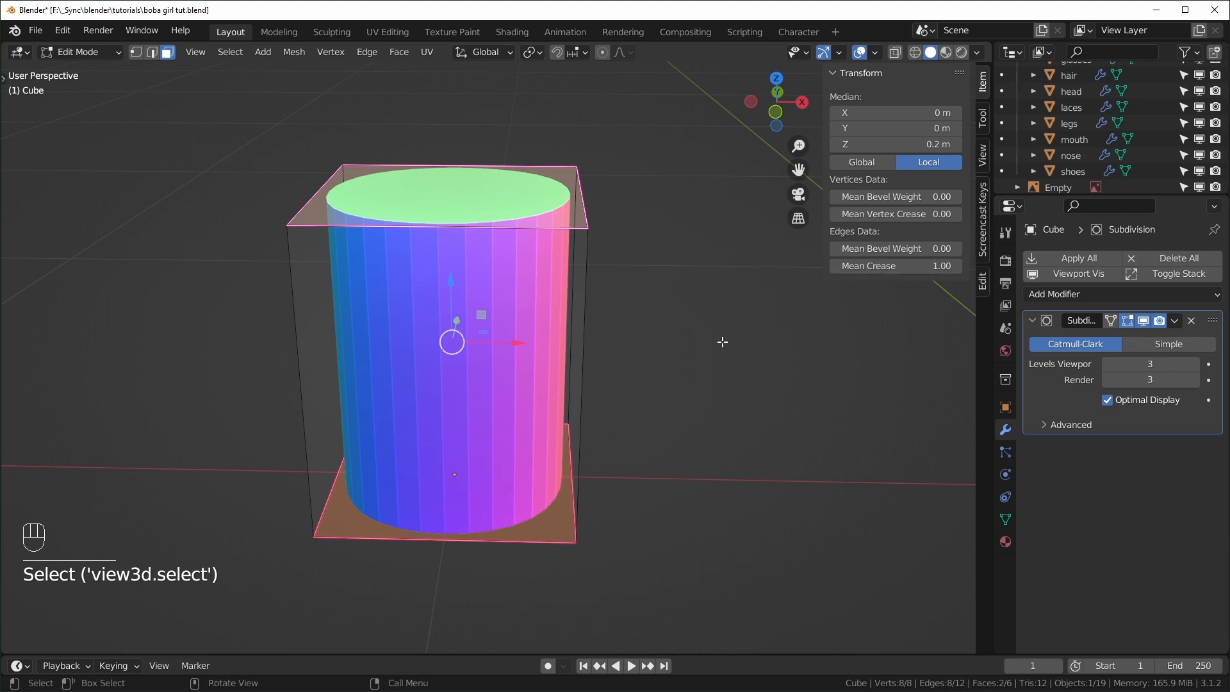
- Scale down the cup's bottom vertices in front view to taper the sides
key("KP_1")
key("1")
left_click_drag(302, 516, 615, 467)
key("alt+z")
key("s")
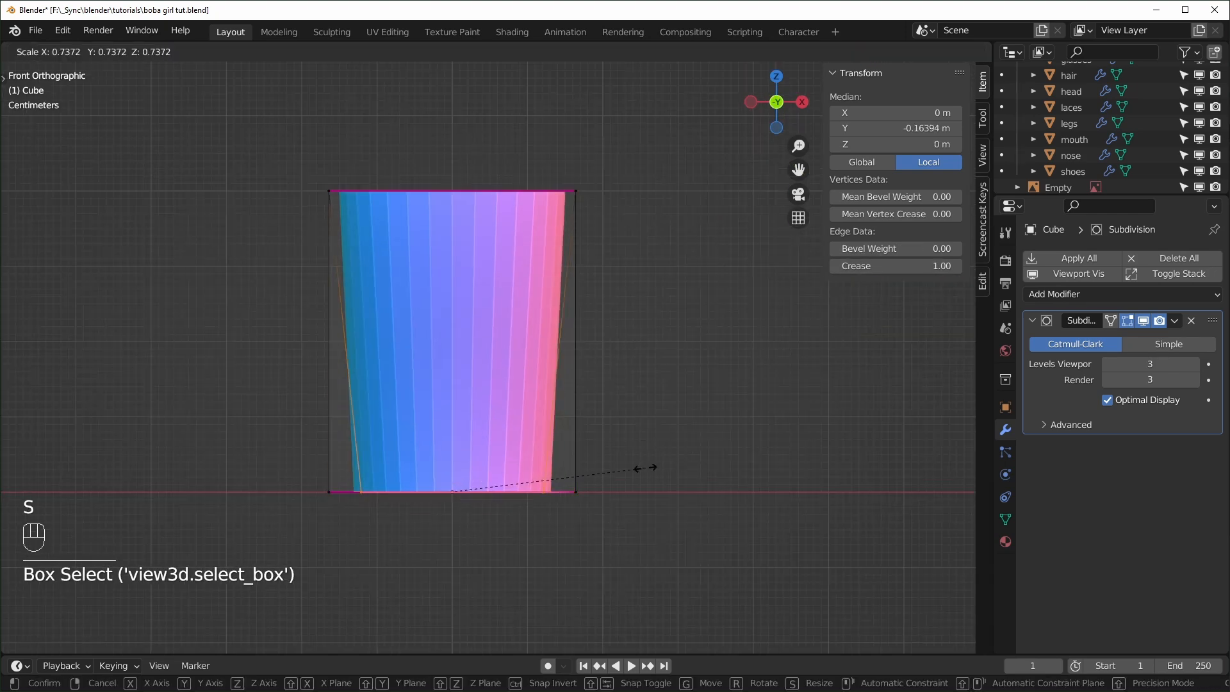
left_click(621, 487)
- Move the cup's top vertices to a height of 0.35 m and rescale the ends for a slimmer taper
scroll(486, 333, "down", 4)
scroll(486, 320, "up", 4)
scroll(488, 337, "down", 4)
scroll(488, 338, "up", 4)
left_click_drag(476, 221, 476, 192)
scroll(476, 192, "up", 2)
key("s")
key("s")
left_click(538, 462)
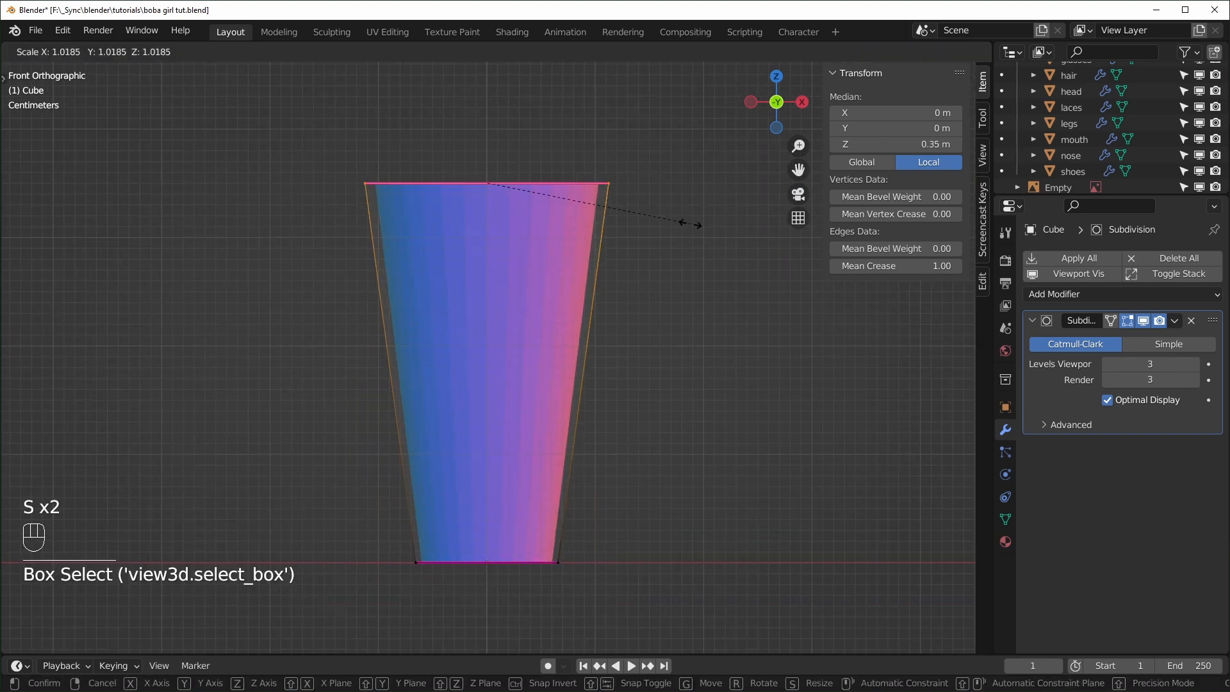
- Set the mean crease of the whole cup mesh to 0.00
scroll(538, 462, "down", 1)
middle_click_drag(538, 462, 762, 336)
key("alt+z")
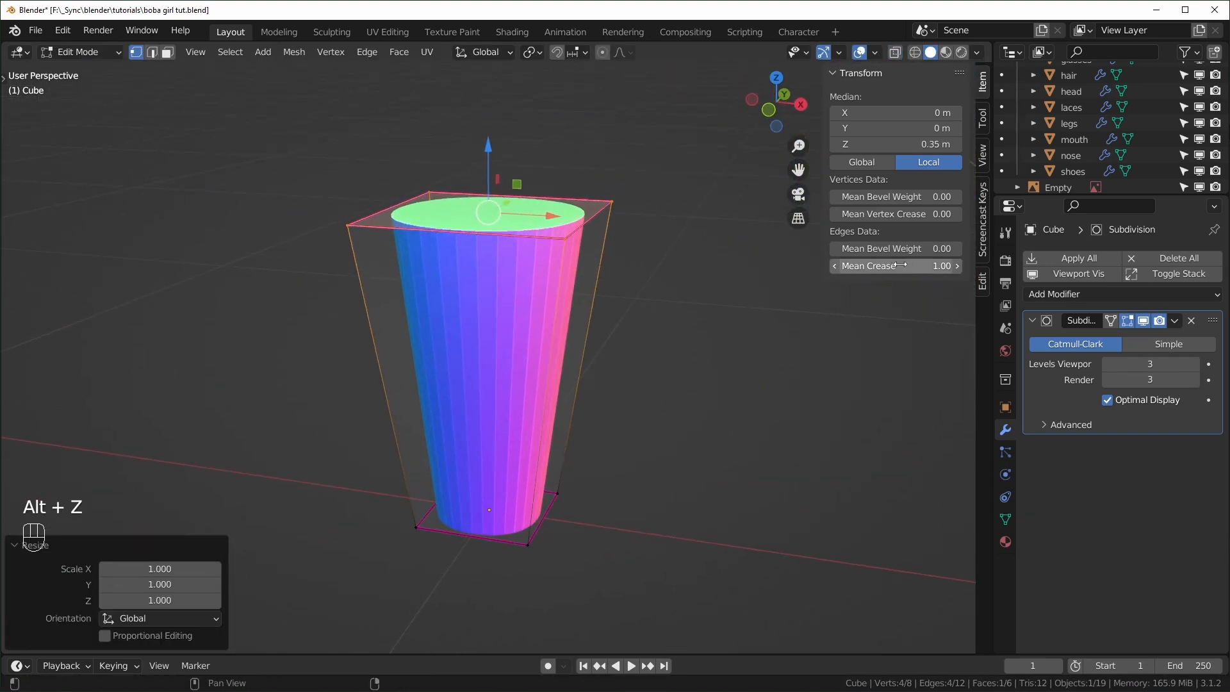
left_click_drag(899, 266, 864, 265)
key("a")
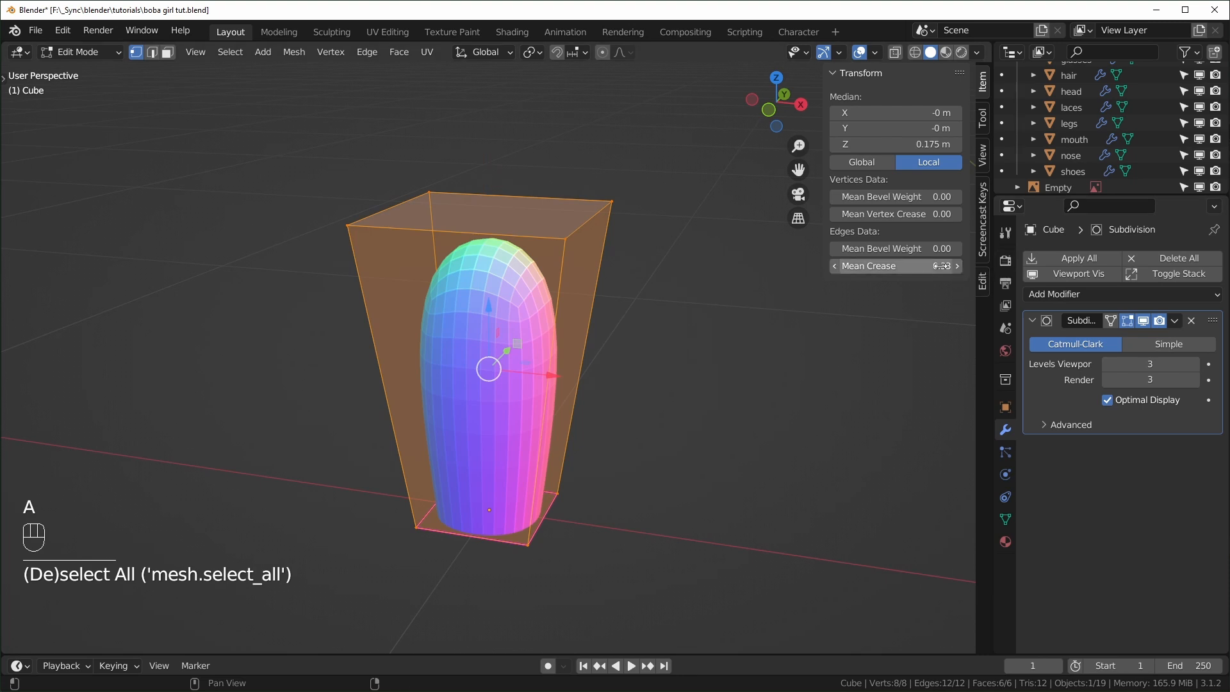
- Inset the cup's bottom face by about 0.0057 m to tighten the base edge
middle_click_drag(737, 359, 396, 582)
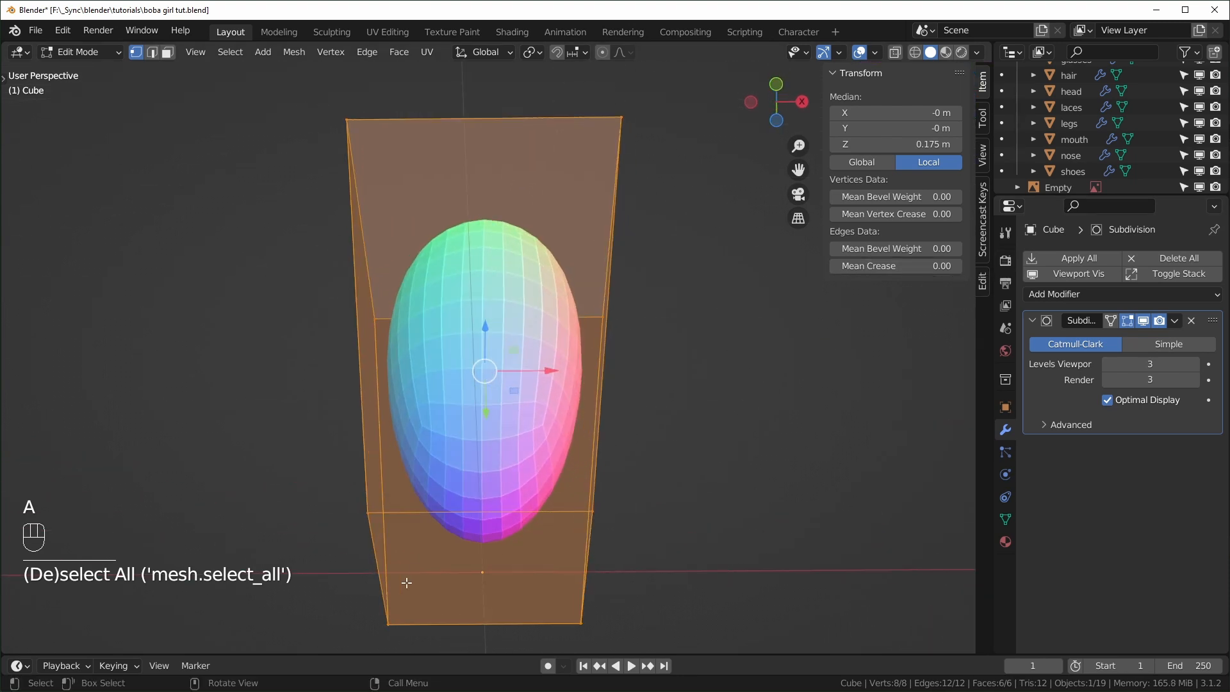
left_click(651, 549)
left_click(506, 571)
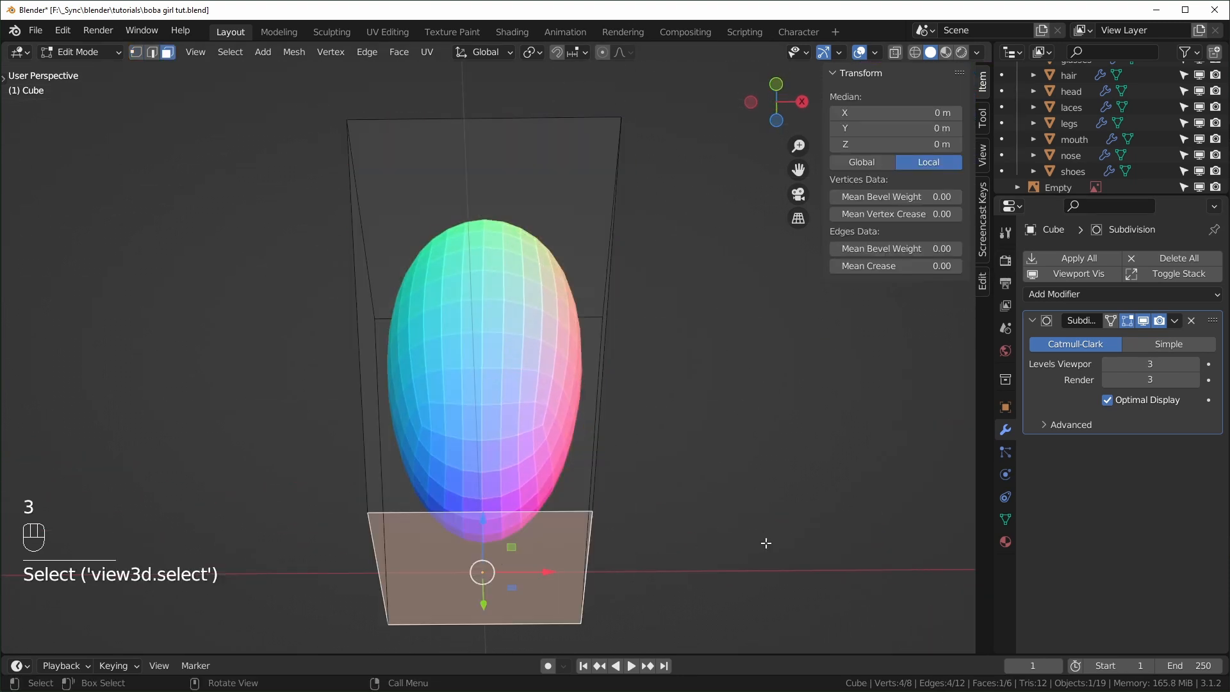
key("i")
left_click(775, 548)
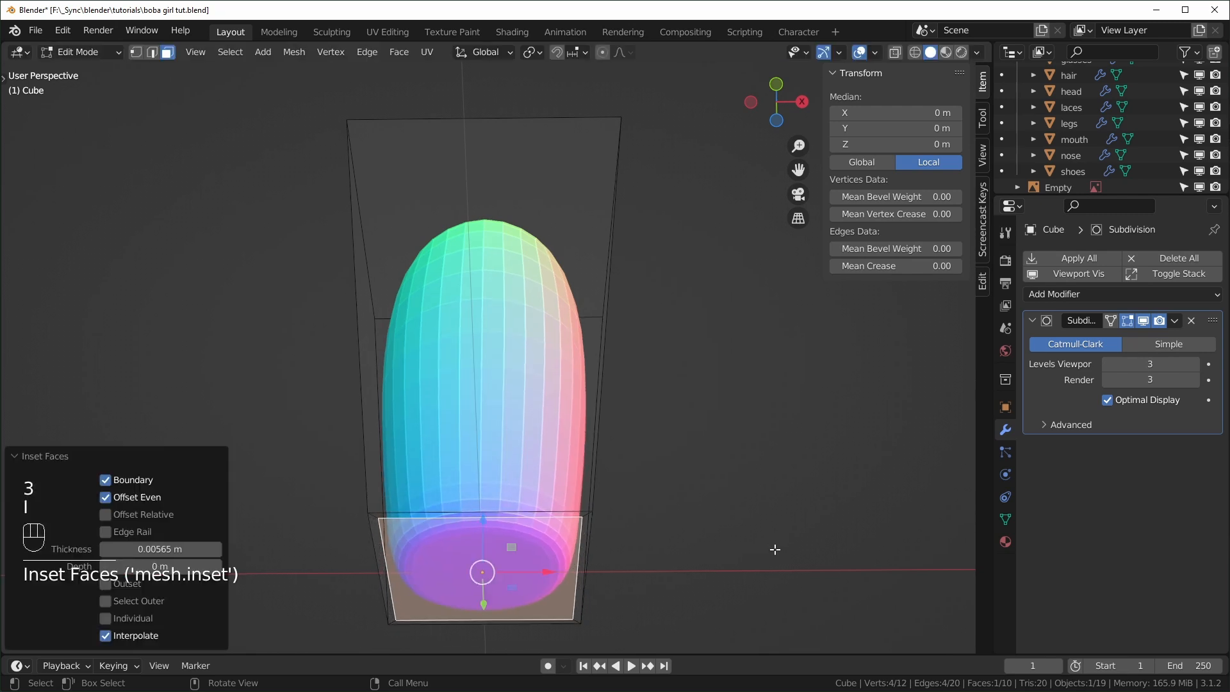
- Inset the bottom face again and extrude it about 0.0024 m into the cup to form a recessed base
middle_click_drag(774, 548, 753, 458)
key("i")
left_click(711, 494)
key("e")
left_click(686, 513)
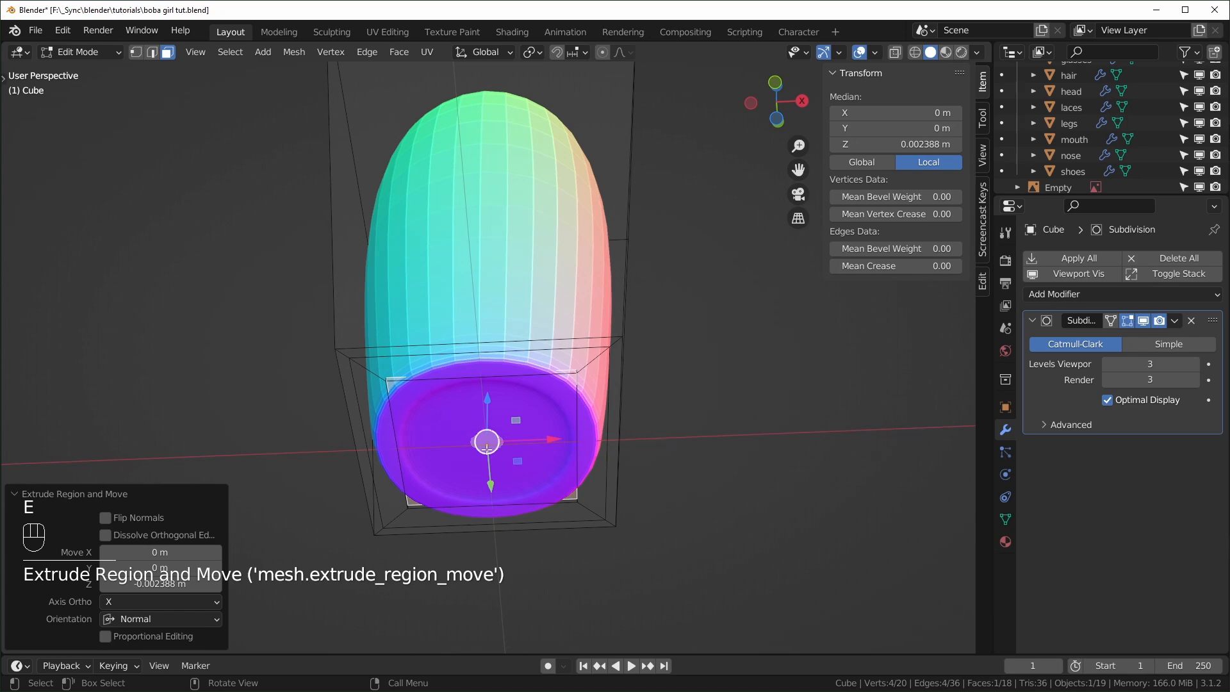
- Extrude the cup's top face slightly upward to form the band of the lid
middle_click_drag(532, 427, 564, 522)
key("KP_1")
middle_click_drag(592, 404, 580, 451)
left_click(517, 267)
key("e")
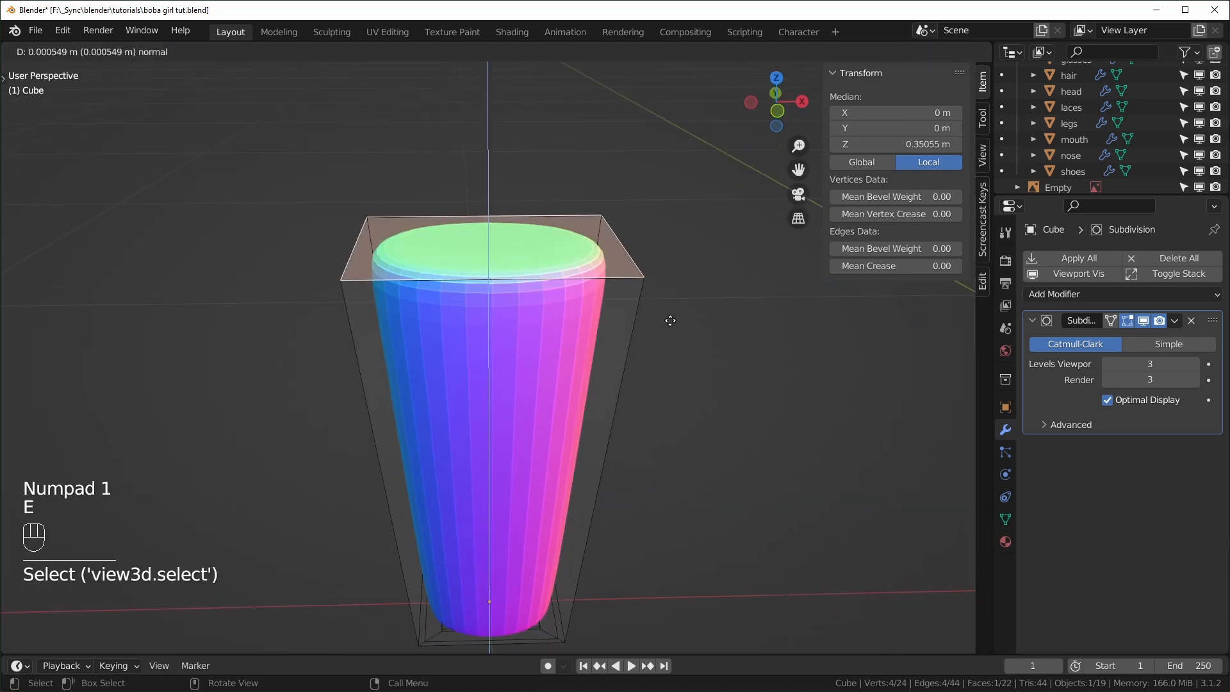
left_click(672, 312)
- Extrude the lid band's side faces outward along their normals to form a protruding rim
key("alt+e")
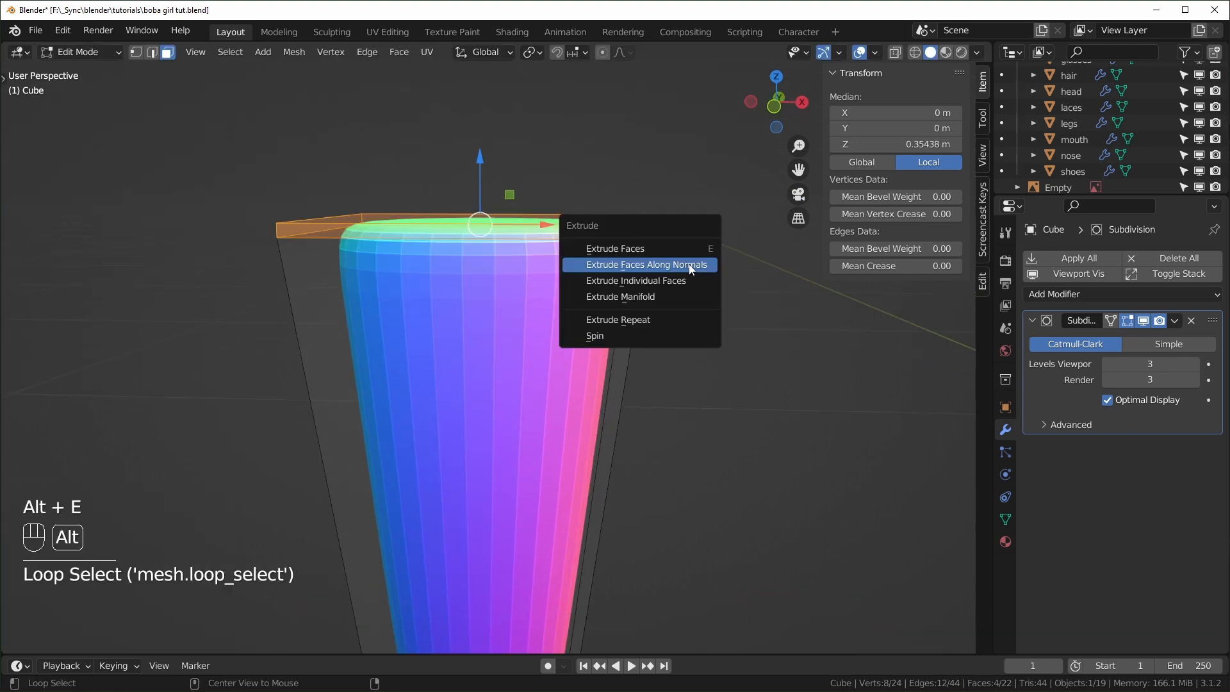
left_click(647, 264)
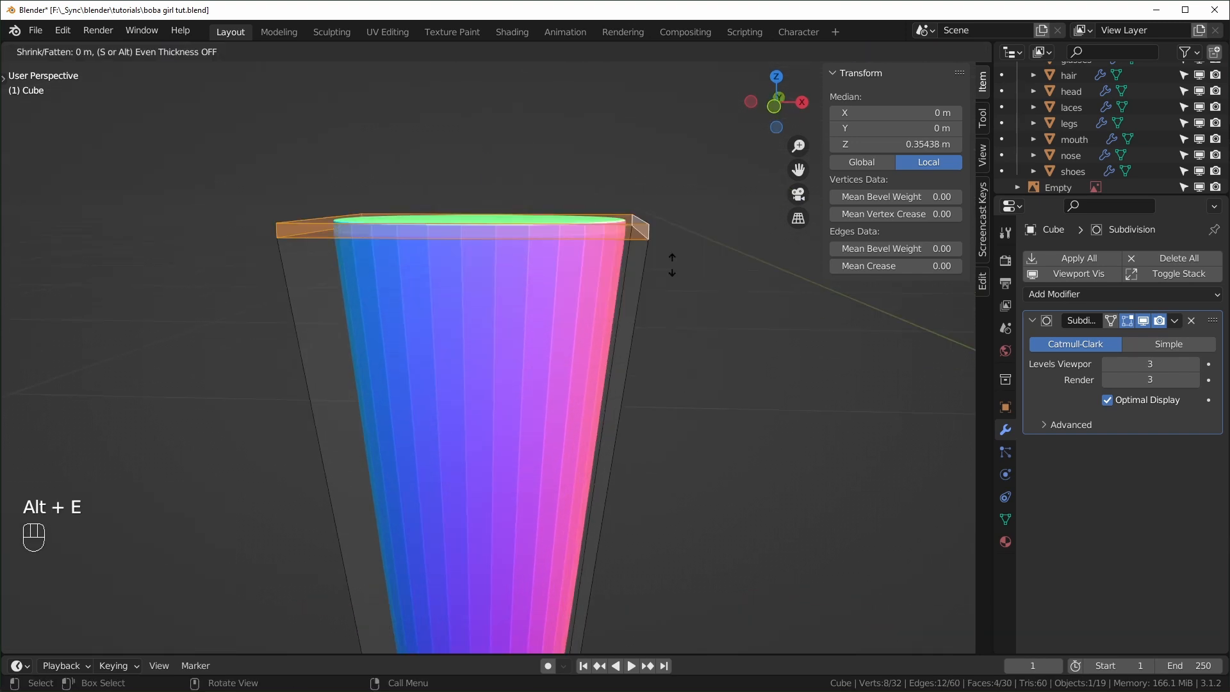
left_click(642, 182)
- Crease the edge loop of the lid rim and raise the lid's top face by about 0.0025 m
key("2")
left_click(635, 168, "alt")
middle_click_drag(635, 168, 768, 181)
left_click_drag(920, 260, 961, 260)
middle_click_drag(491, 338, 496, 362)
- Inset the lid's top face by about 0.029 m and extrude it about 0.0021 m downward to form a recess
key("i")
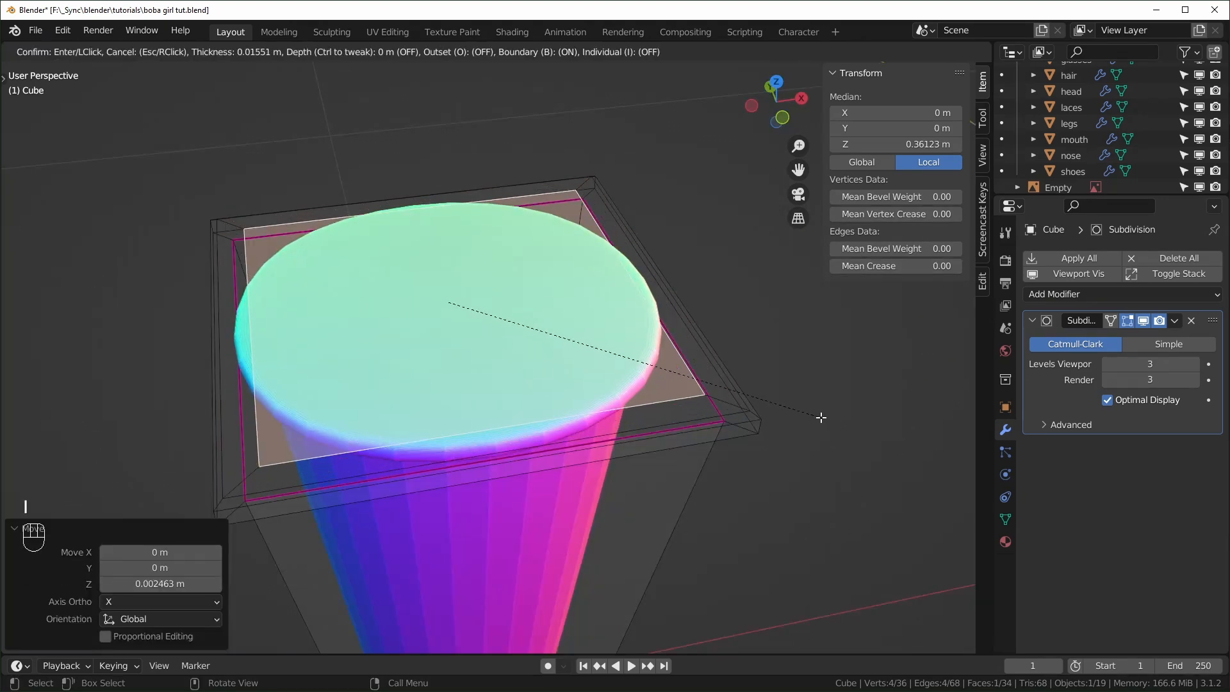
left_click(796, 418)
key("e")
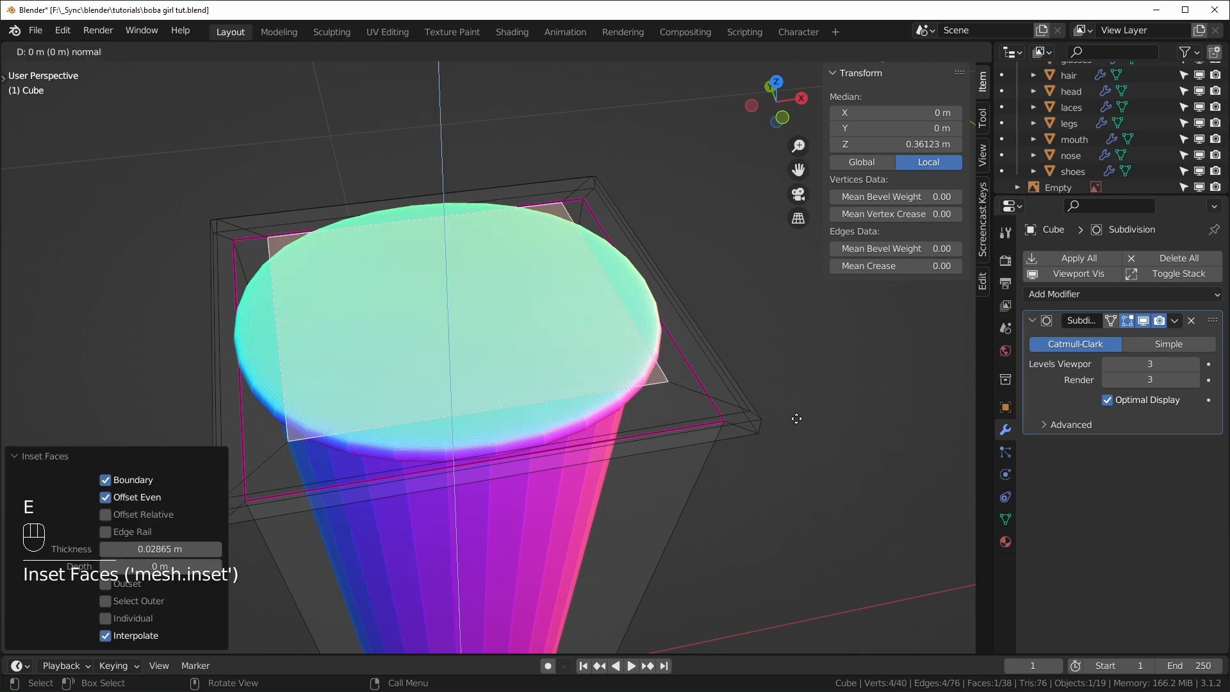
left_click(796, 421)
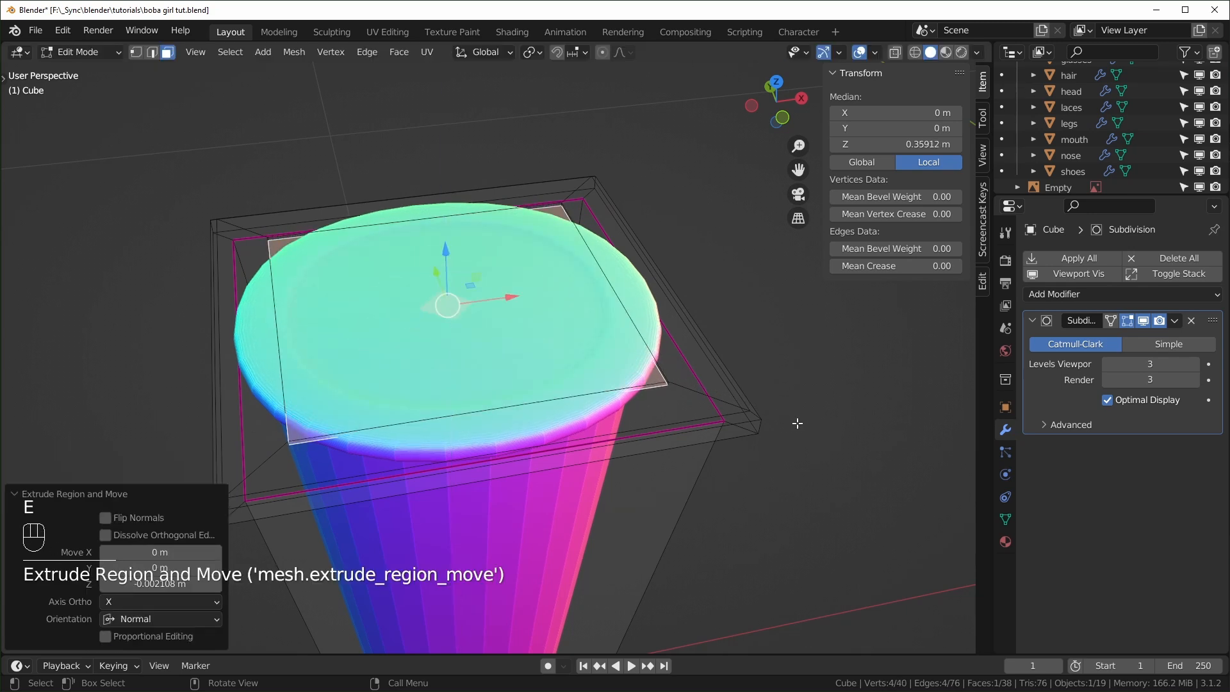
- Inset the recessed lid face twice, by about 0.025 m and 0.047 m, leaving a small central face
key("i")
left_click(785, 406)
key("i")
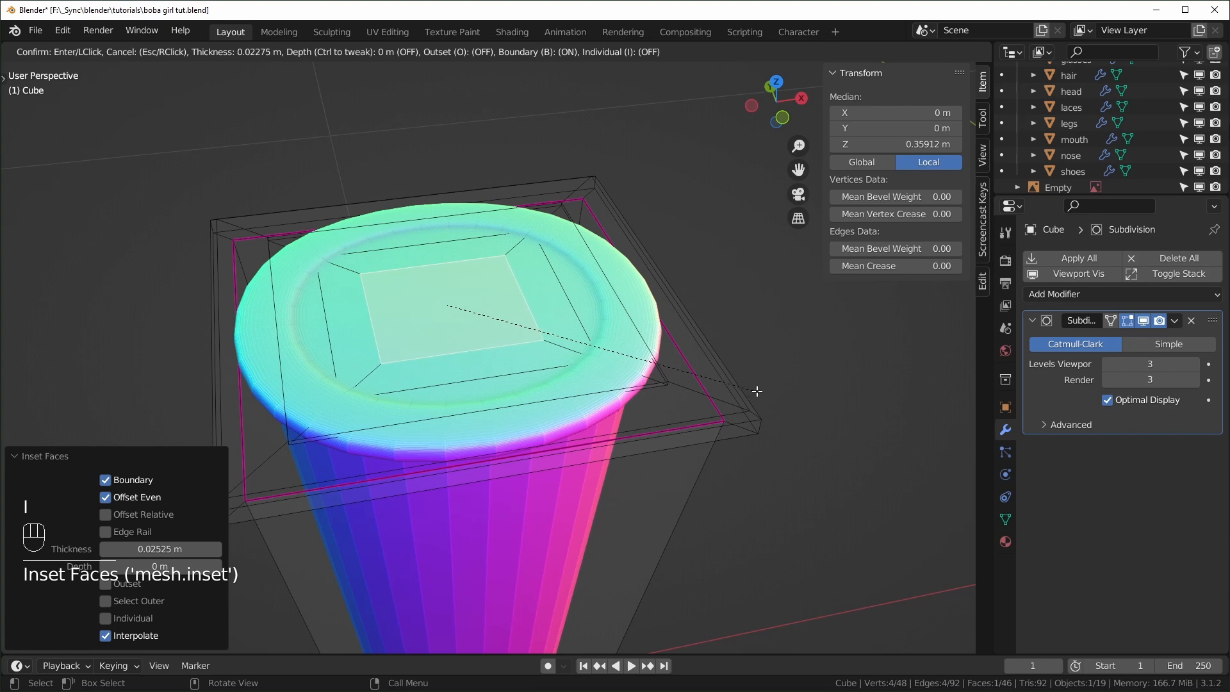
left_click(716, 372)
- Move the small central lid face about -0.033 m along Y to position the straw hole
middle_click_drag(669, 376, 574, 353)
scroll(519, 327, "up", 1)
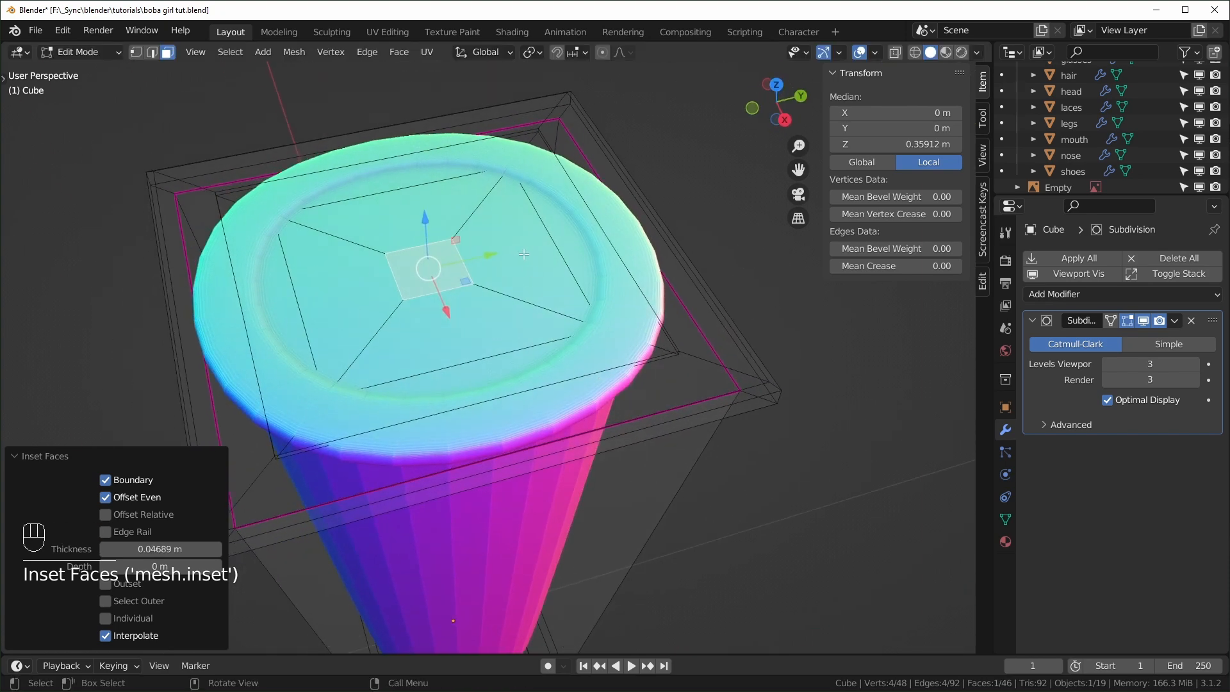
key("g")
key("y")
left_click(626, 412)
- Inset the small lid face by about 0.002 m and delete the inner face to open the straw hole
scroll(626, 411, "up", 2)
key("i")
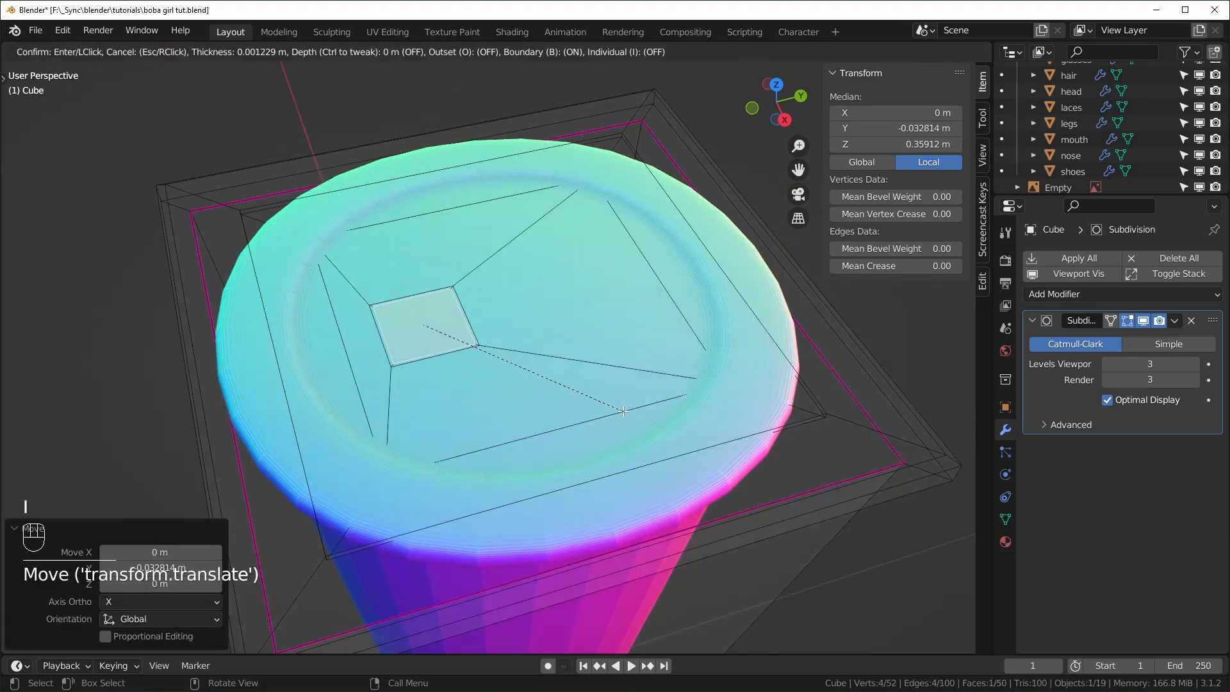
left_click(622, 407)
key("x")
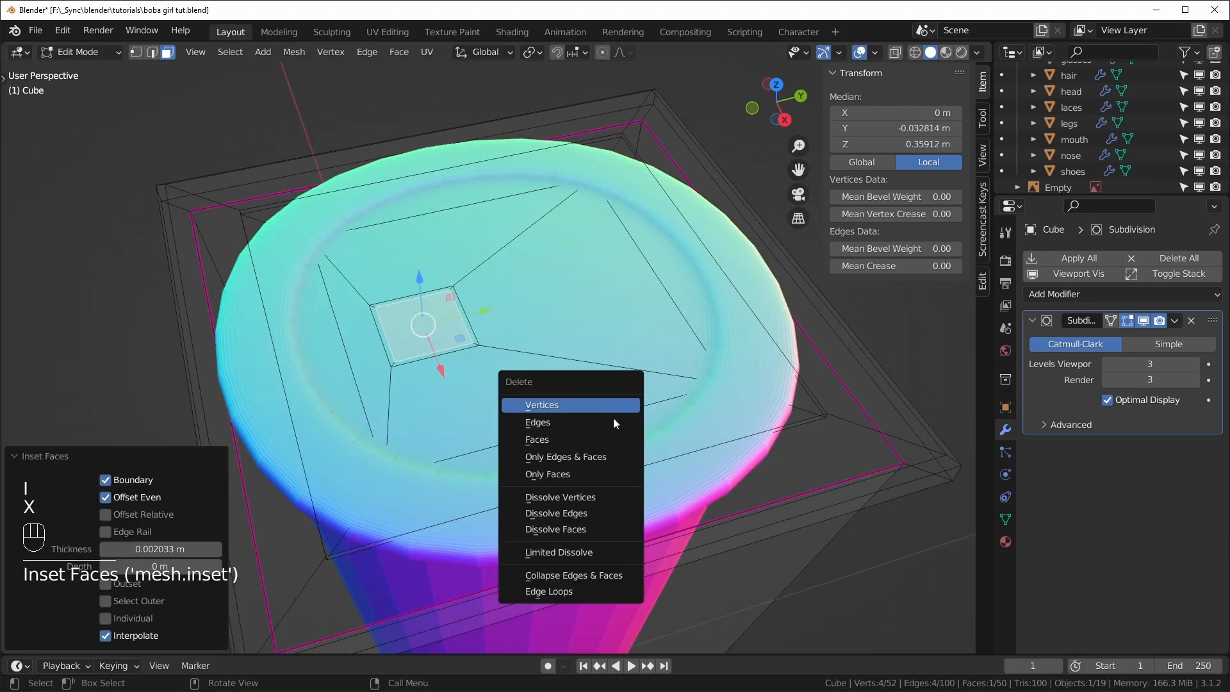
left_click(609, 435)
- Return to object mode and add a Solidify modifier to the cup with a thickness of 0.003 m
middle_click_drag(609, 435, 723, 392)
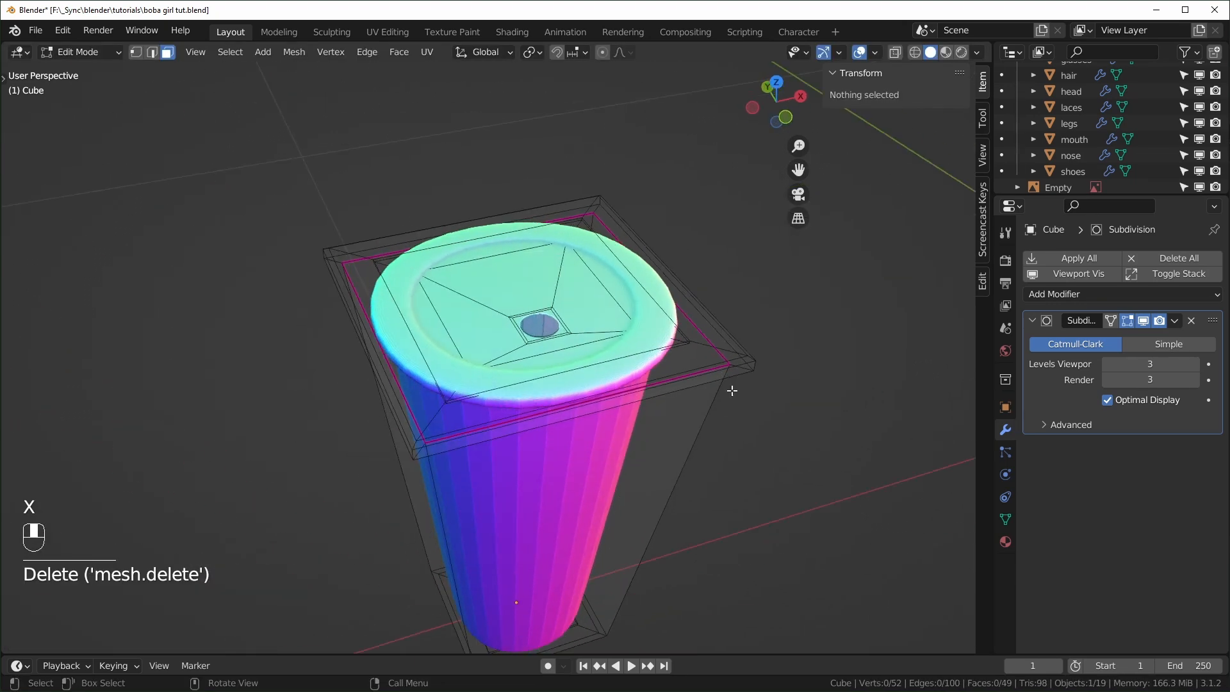
key("Tab")
left_click(1101, 294)
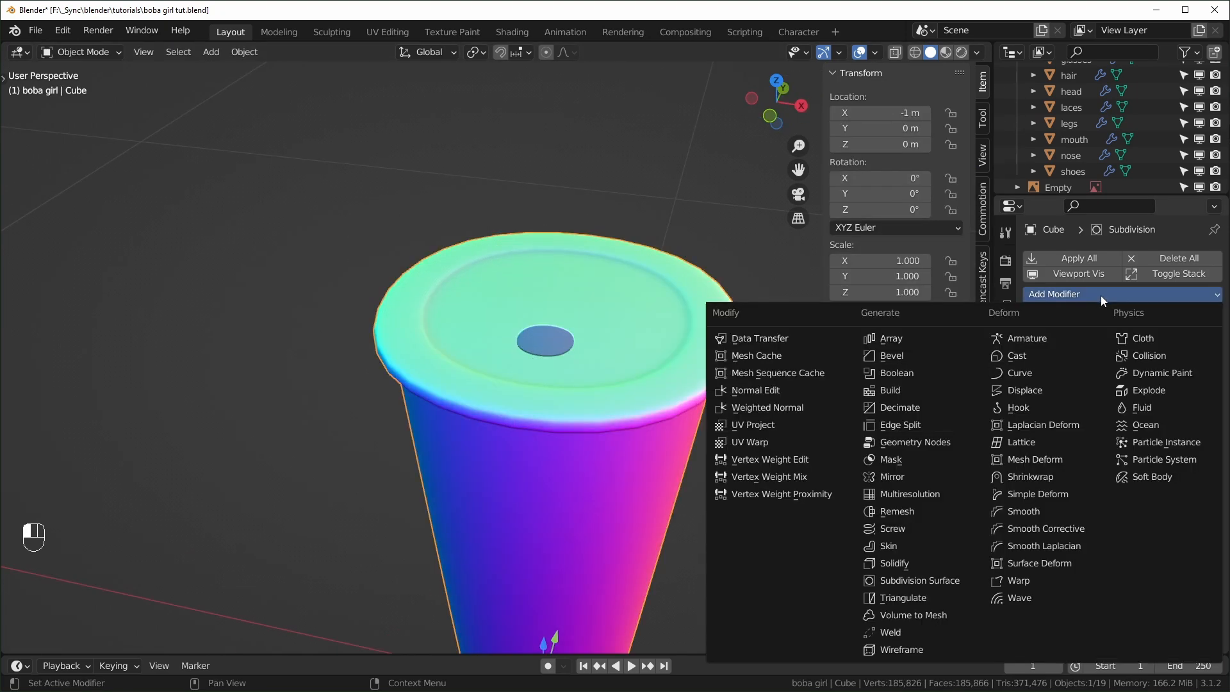
left_click(909, 564)
scroll(740, 456, "up", 5)
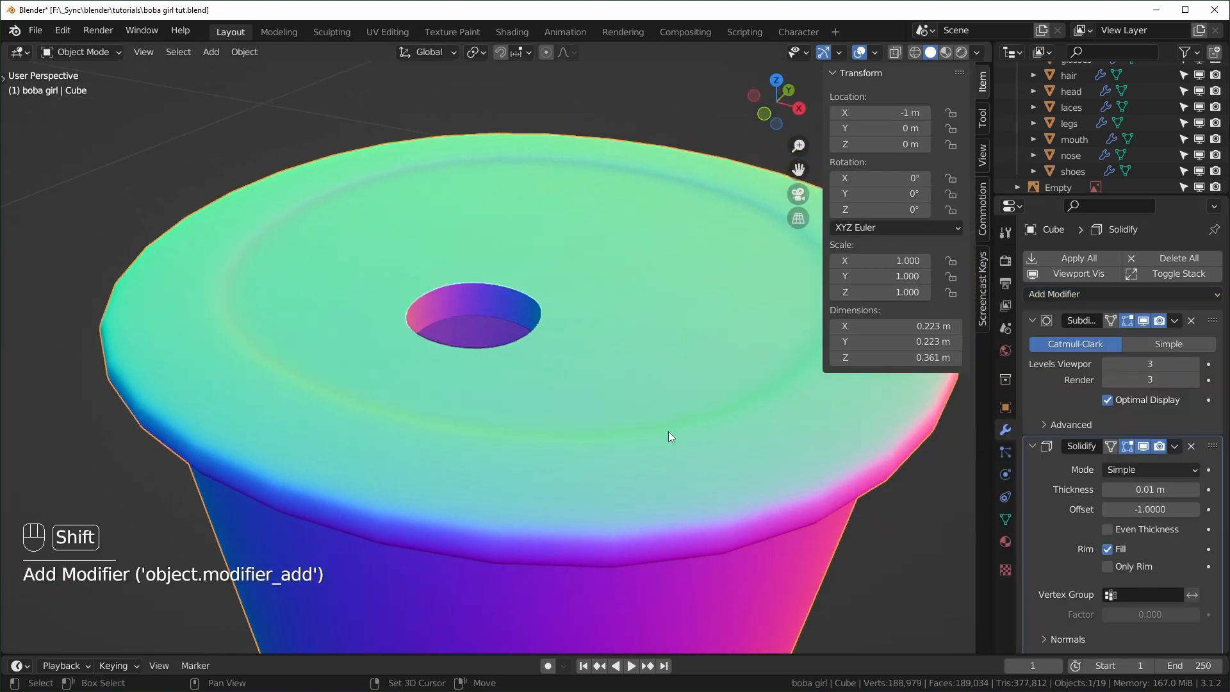
left_click_drag(1180, 491, 1146, 491, "shift")
- Select the straw hole's edge loop in edit mode and duplicate it in place
scroll(564, 392, "down", 1)
mouse_move(564, 392)
middle_mouse_down()
mouse_move(517, 405)
mouse_move(560, 371)
middle_mouse_up()
left_click(520, 406)
key("Tab")
scroll(506, 368, "up", 3)
left_click(504, 354, "alt")
key("2")
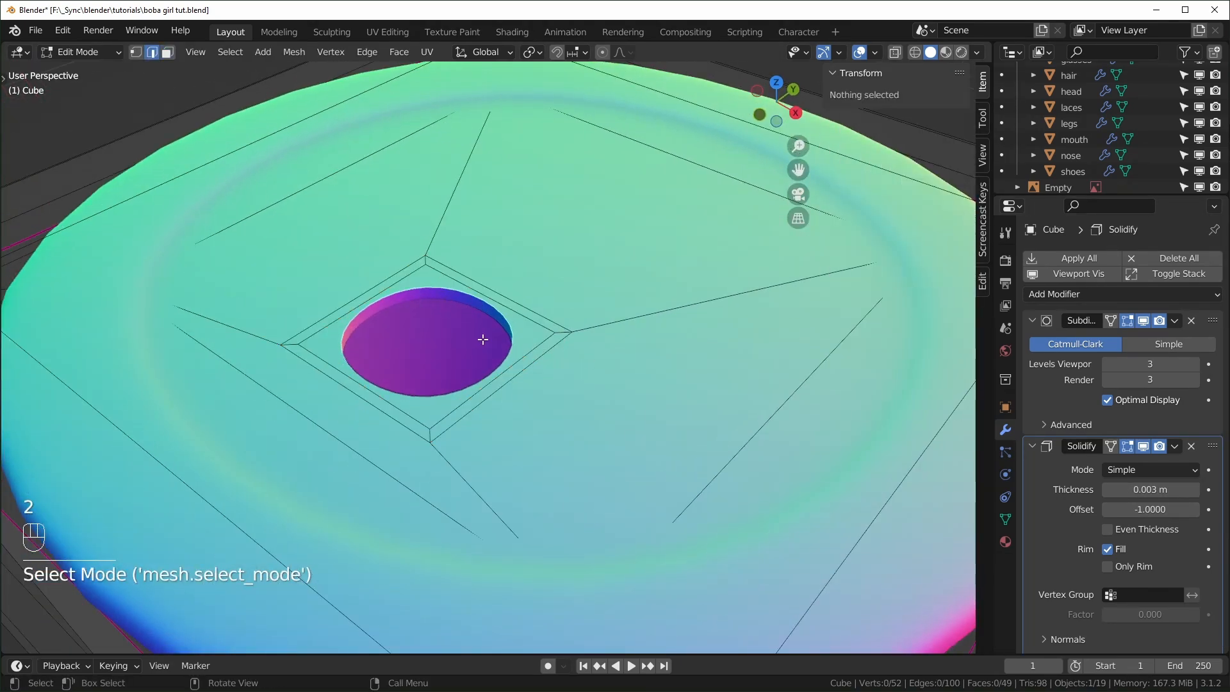
left_click(483, 343, "alt")
middle_click_drag(483, 343, 489, 397)
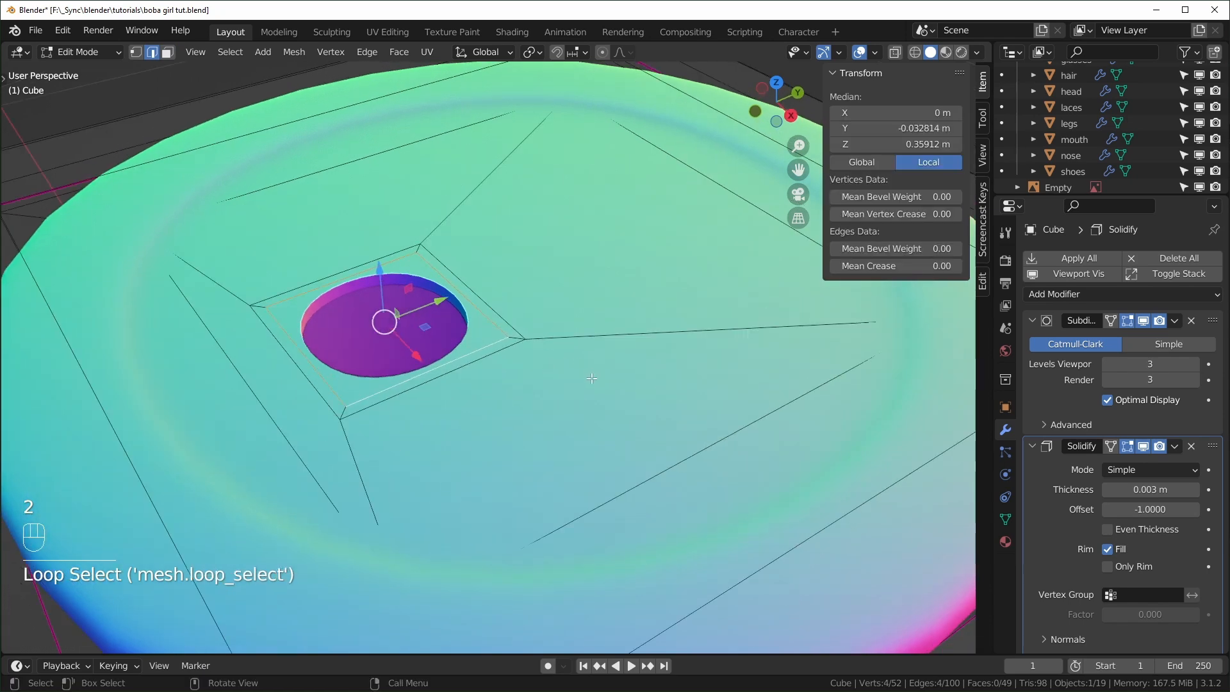
key("shift+d")
right_click(606, 327)
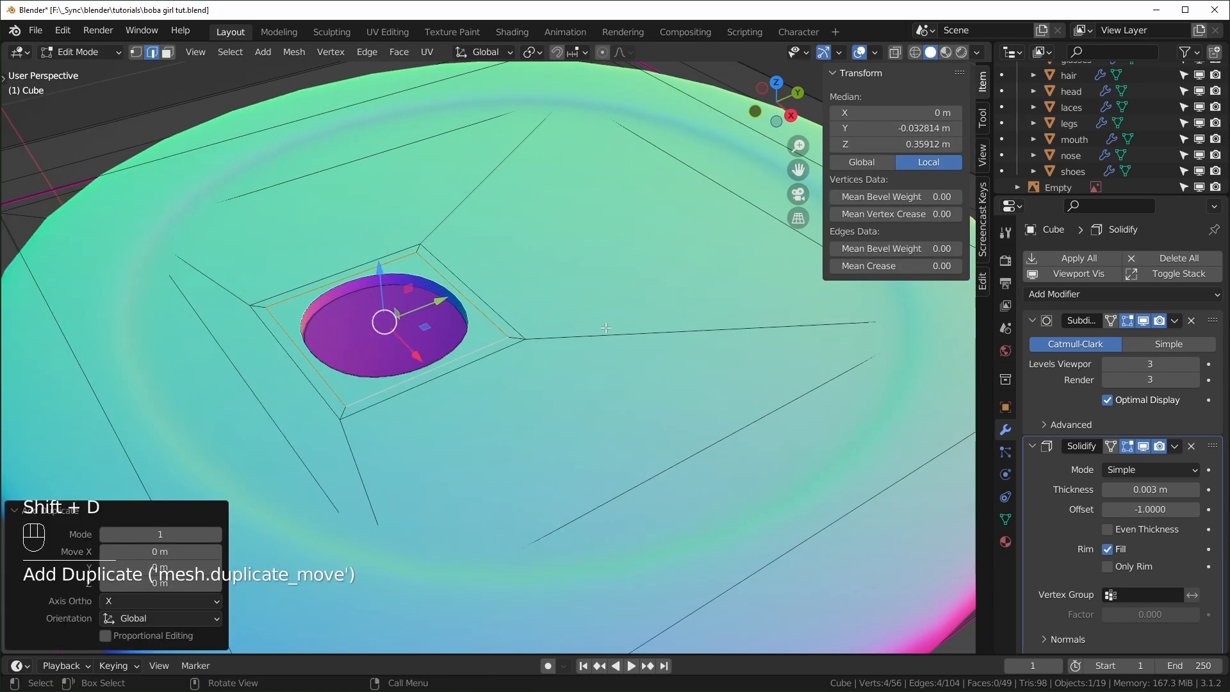
- Separate the duplicated hole loop into its own object named straw and select its edges in edit mode
key("p")
left_click(590, 327)
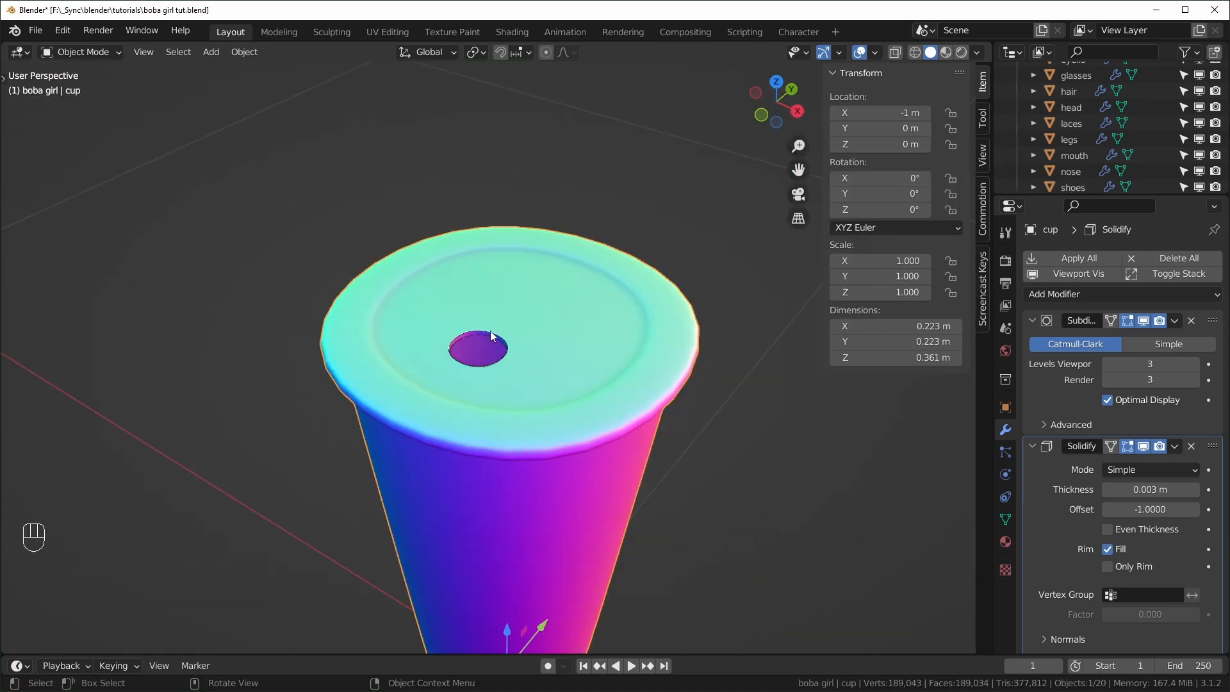
left_click(487, 333)
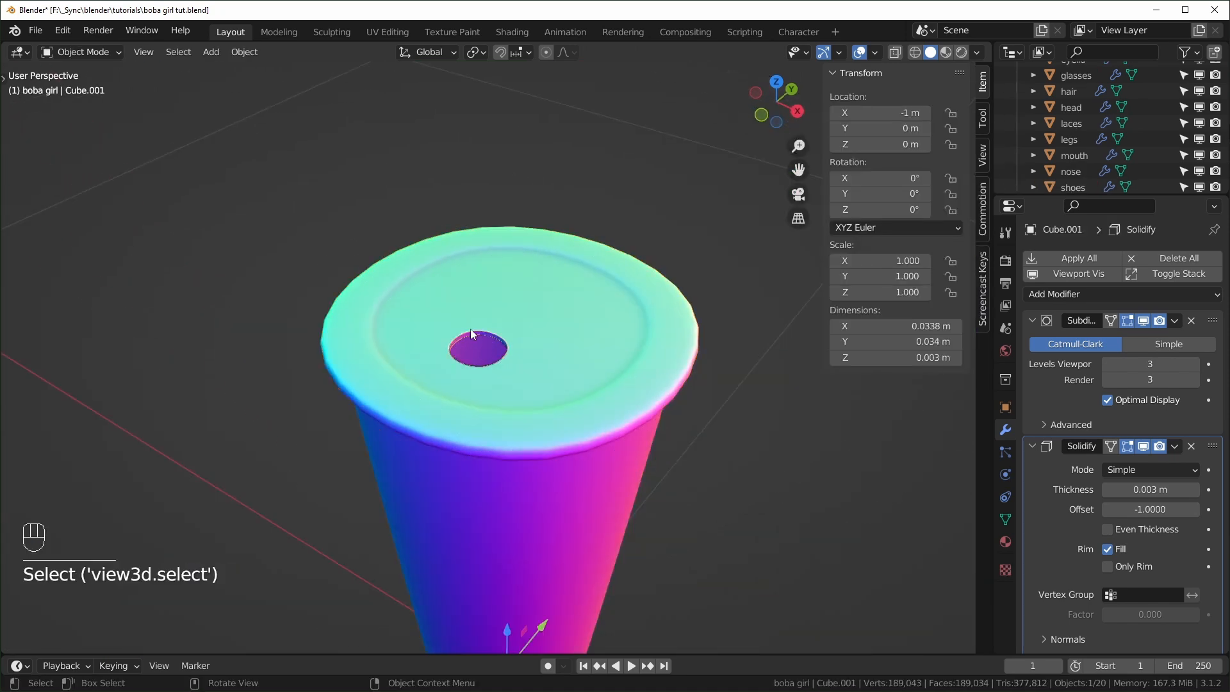
scroll(570, 413, "down", 4)
scroll(570, 412, "up", 4)
left_click_drag(411, 252, 661, 479)
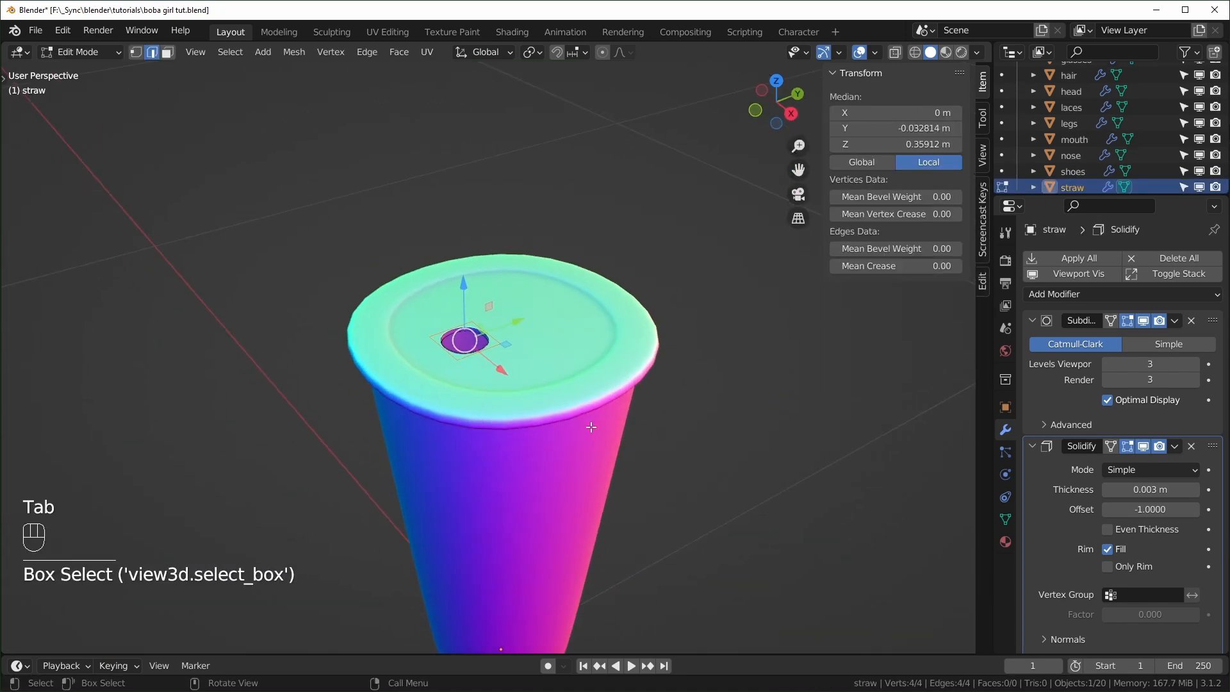
- Extrude the straw's loop about 0.179 m upward along Z and set its Solidify offset to 1
key("e")
key("z")
left_click(513, 195)
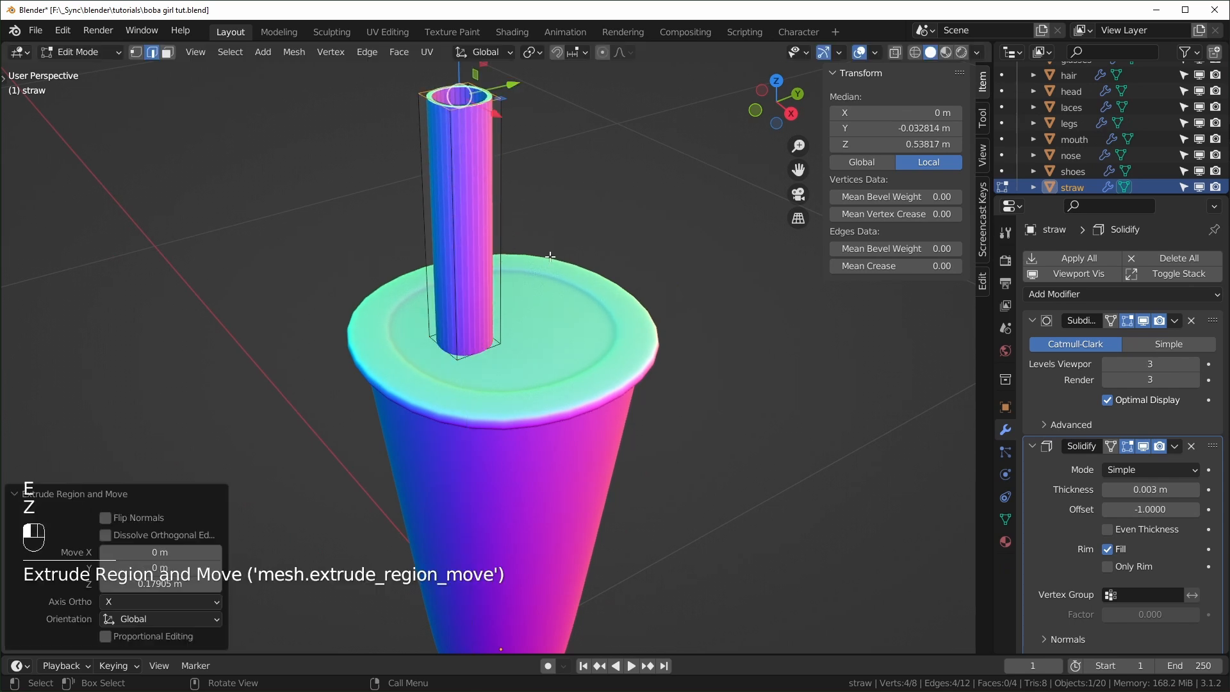
middle_click_drag(513, 194, 809, 365)
key("minus")
scroll(671, 441, "up", 1)
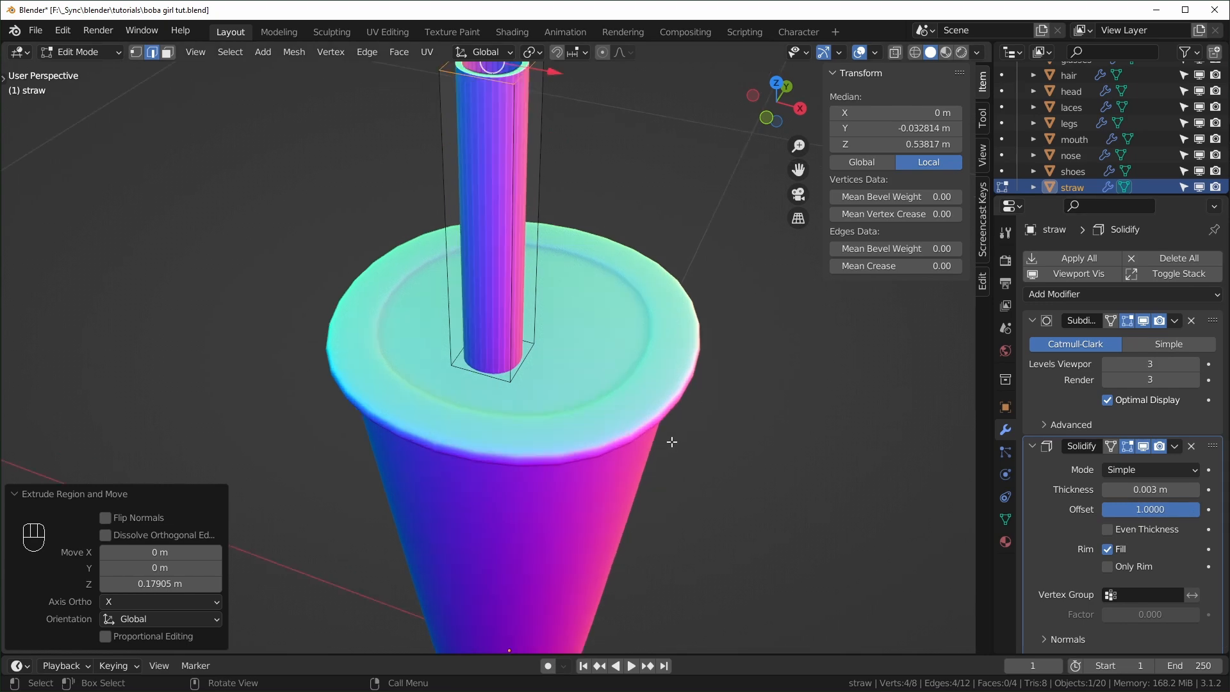
- Lower the straw's bottom edge loop along Z into the cup, to a height of about 0.084 m
key("KP_1")
key("g")
key("z")
left_click(542, 540)
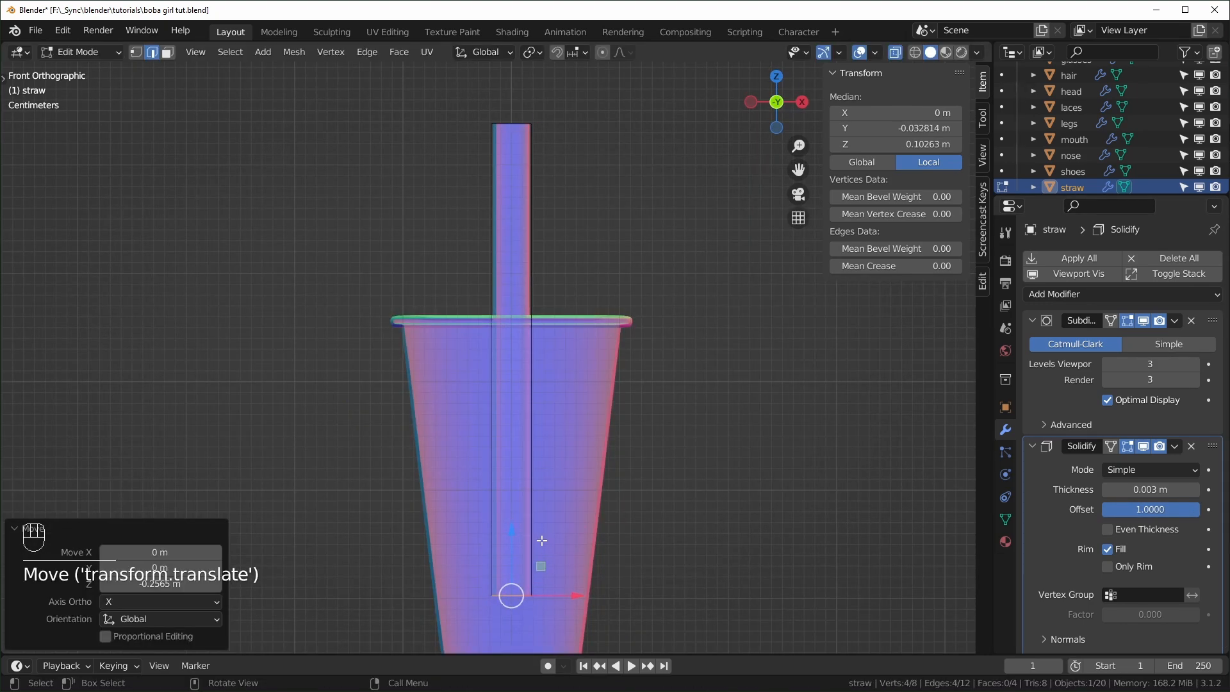
middle_click_drag(541, 540, 543, 463, "shift")
scroll(544, 464, "down", 1)
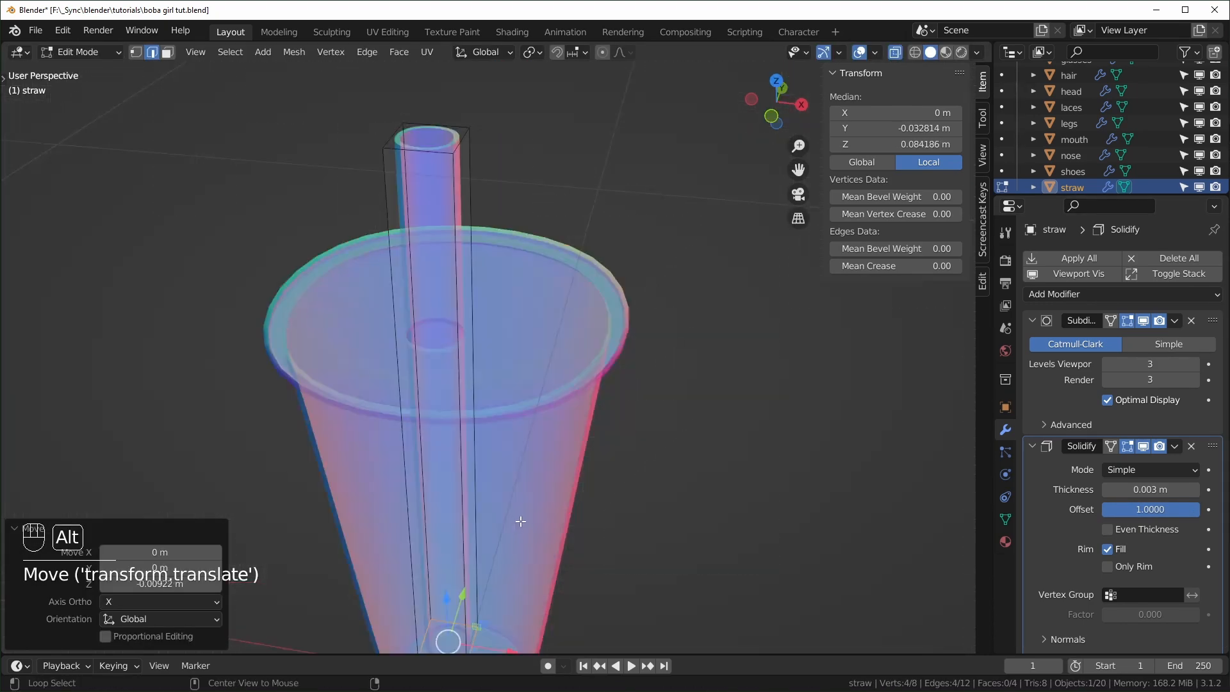
- Scale the whole straw narrower in X and Y to about 0.028 m wide, keeping its height, and return to object mode
key("alt+z")
middle_click_drag(519, 521, 557, 540)
scroll(558, 540, "up", 2)
middle_click_drag(537, 401, 550, 426, "shift")
key("a")
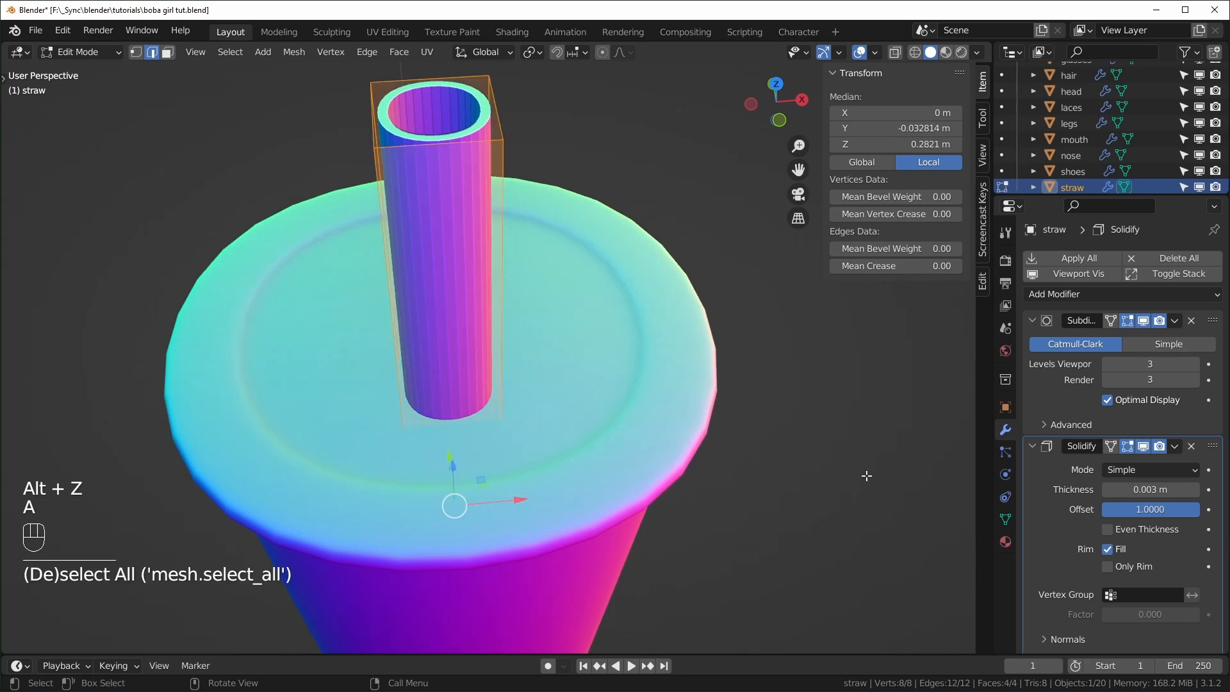
key("s")
key("shift+z")
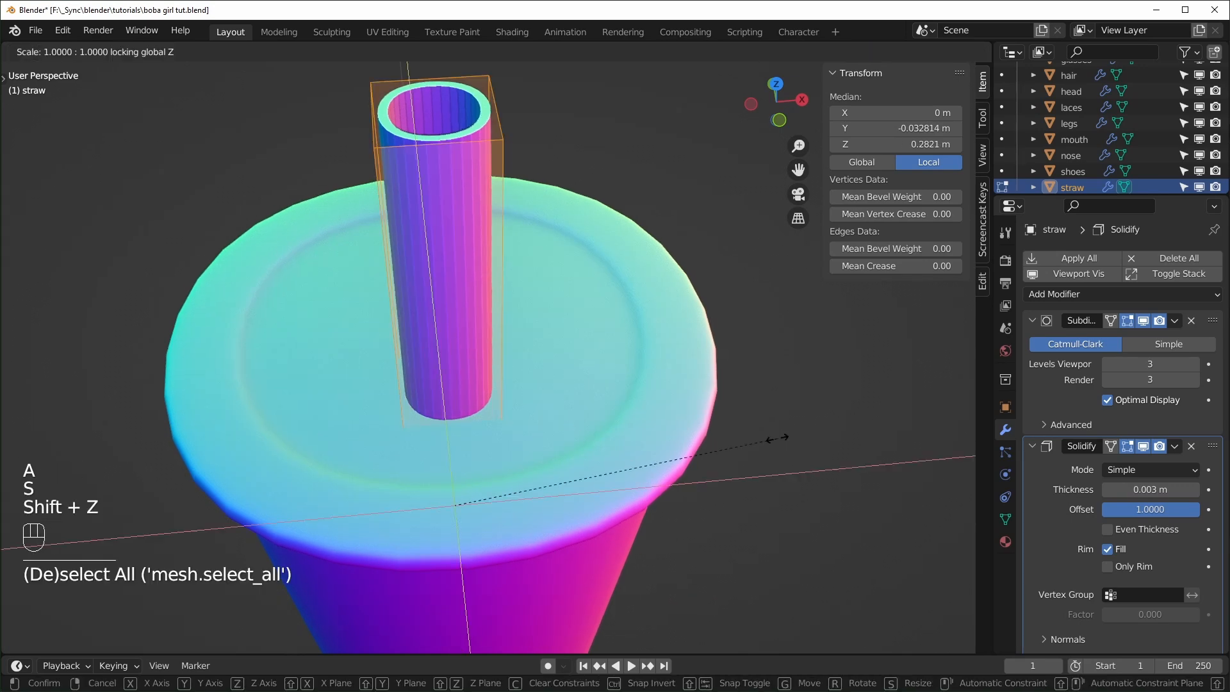
left_click(717, 439)
middle_click_drag(442, 384, 469, 389)
key("Tab")
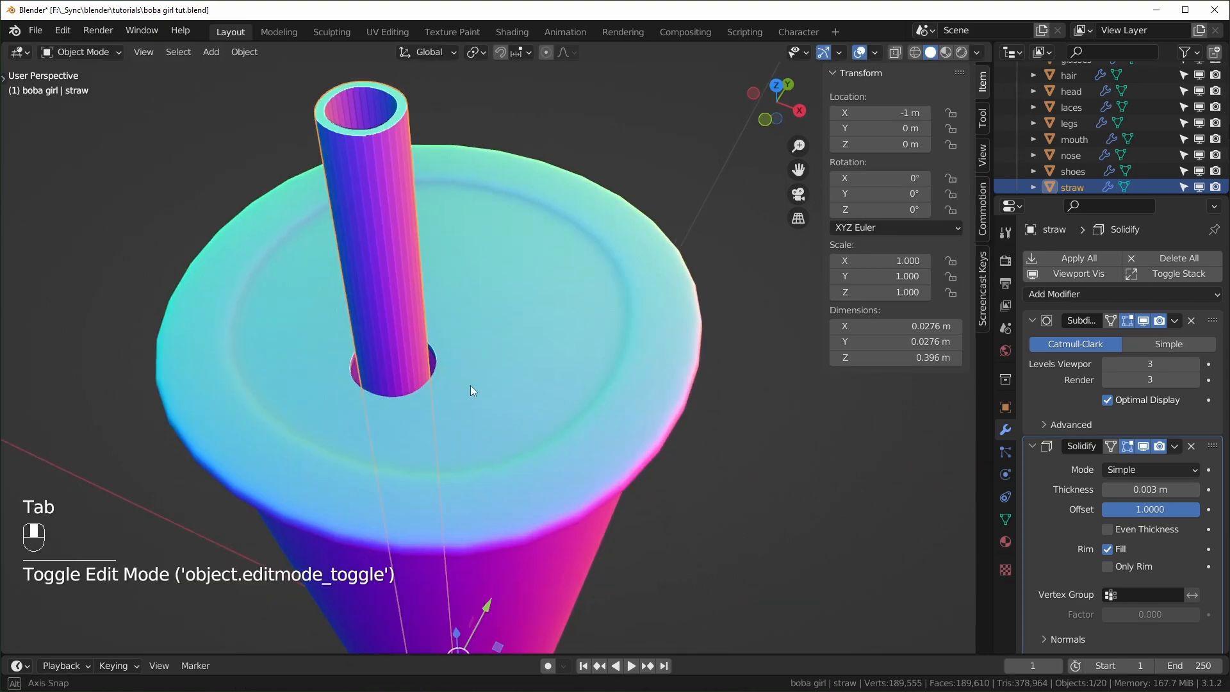
- Select the straw hole's edge loop on the cup lid and snap the 3D cursor to it
left_click(563, 309)
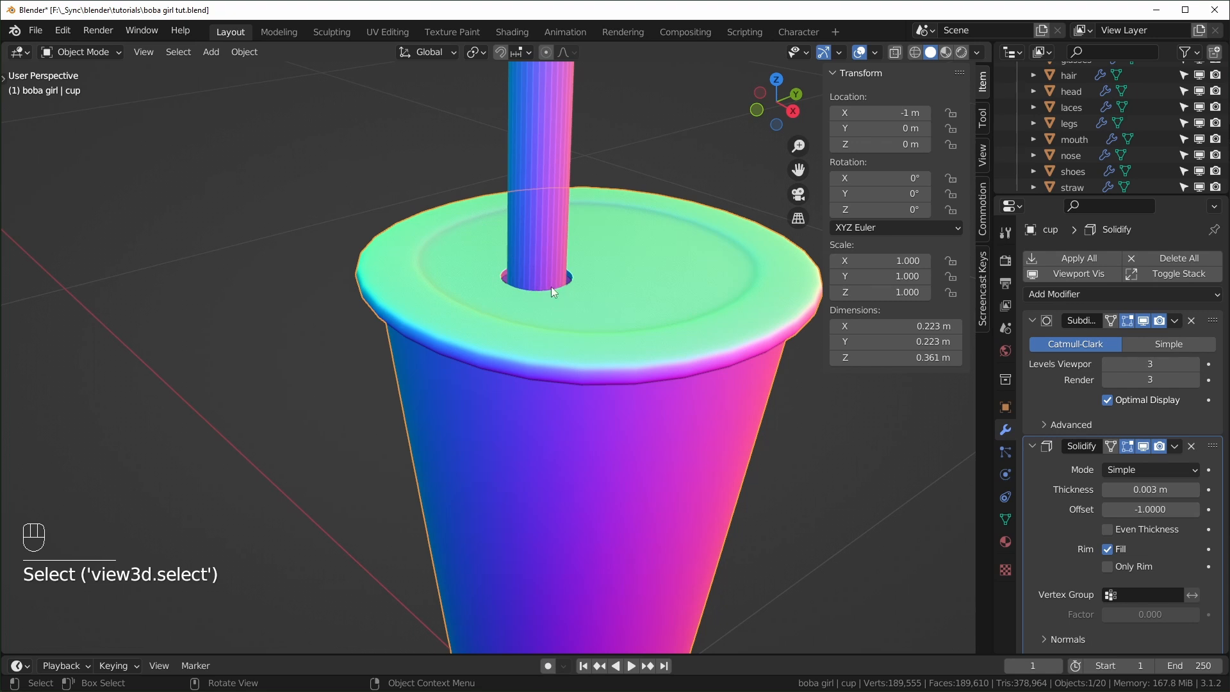
left_click(537, 255)
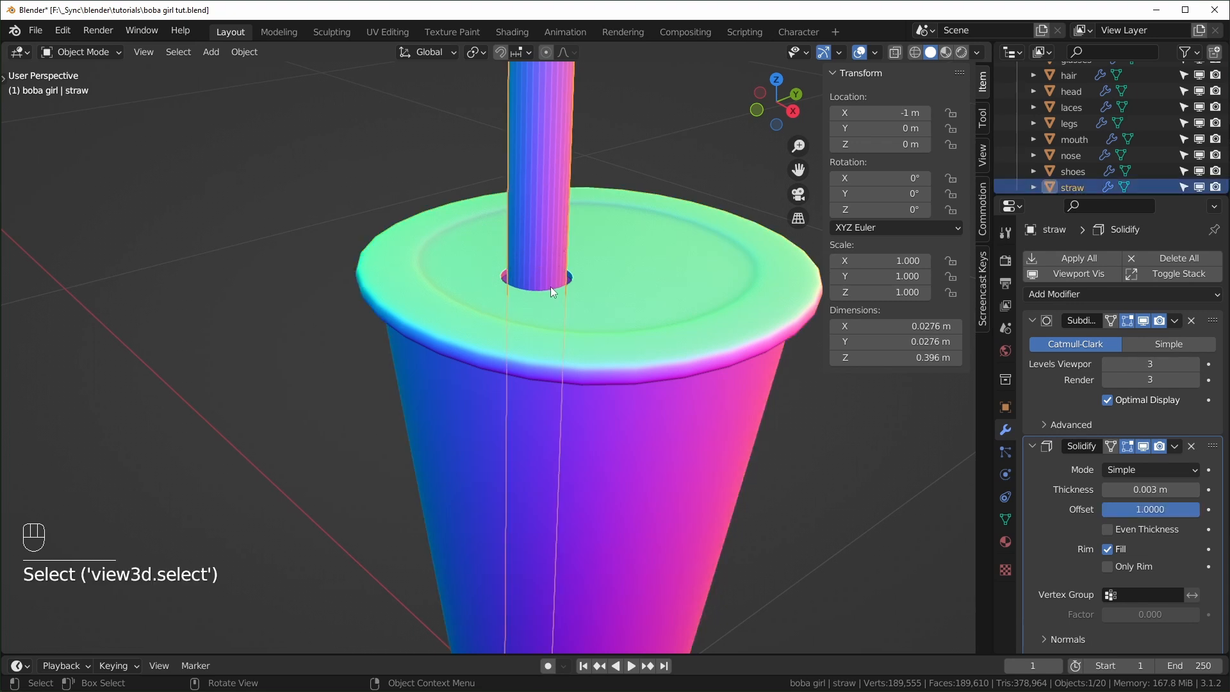
middle_click_drag(565, 337, 549, 394, "shift")
middle_click_drag(595, 302, 593, 387)
scroll(630, 360, "up", 2)
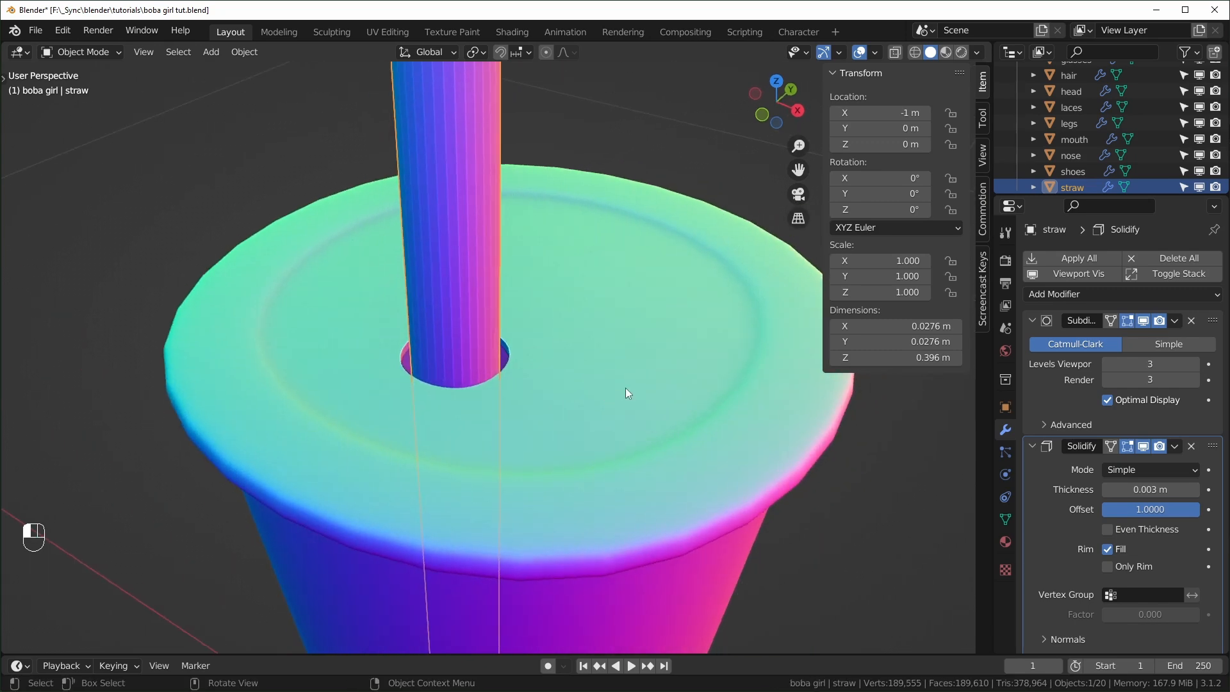
left_click(625, 387)
key("Tab")
left_click(509, 373, "alt")
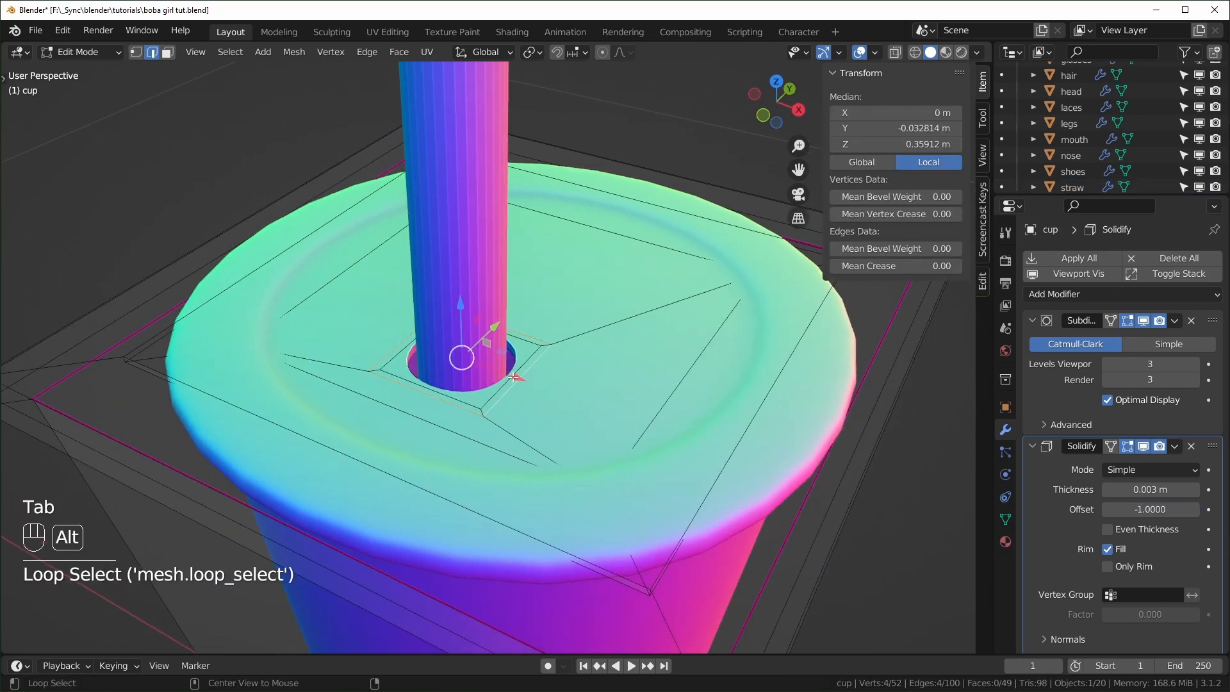
key("shift+s")
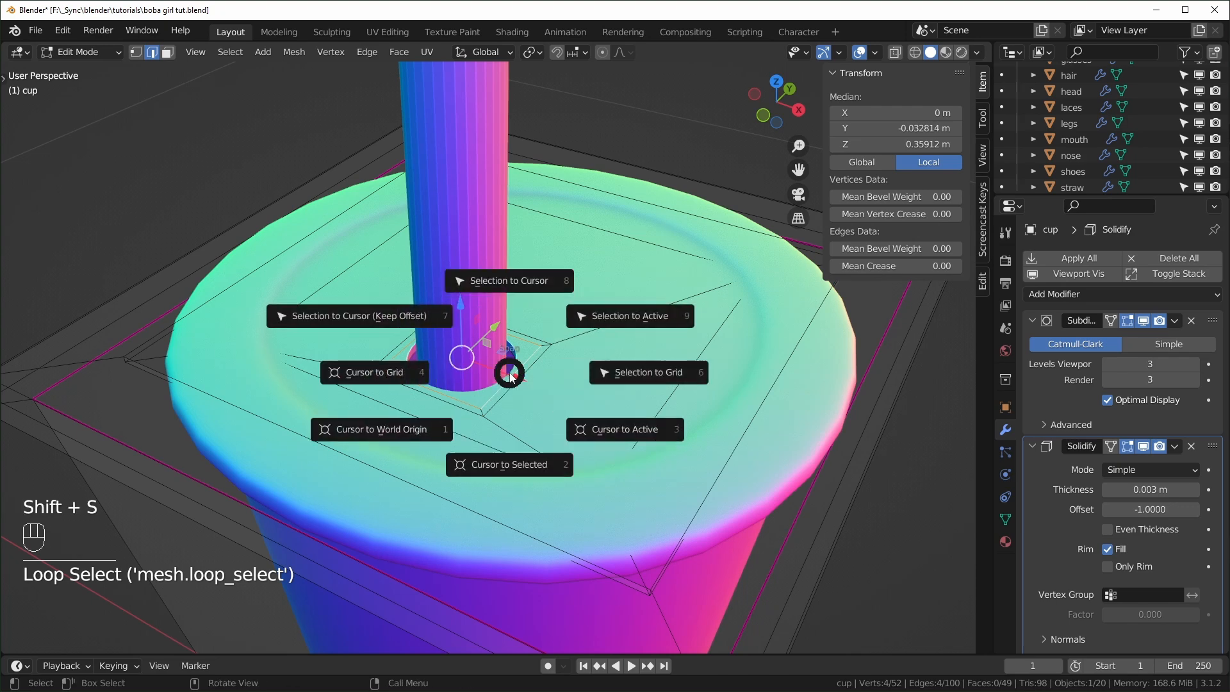
left_click(482, 461)
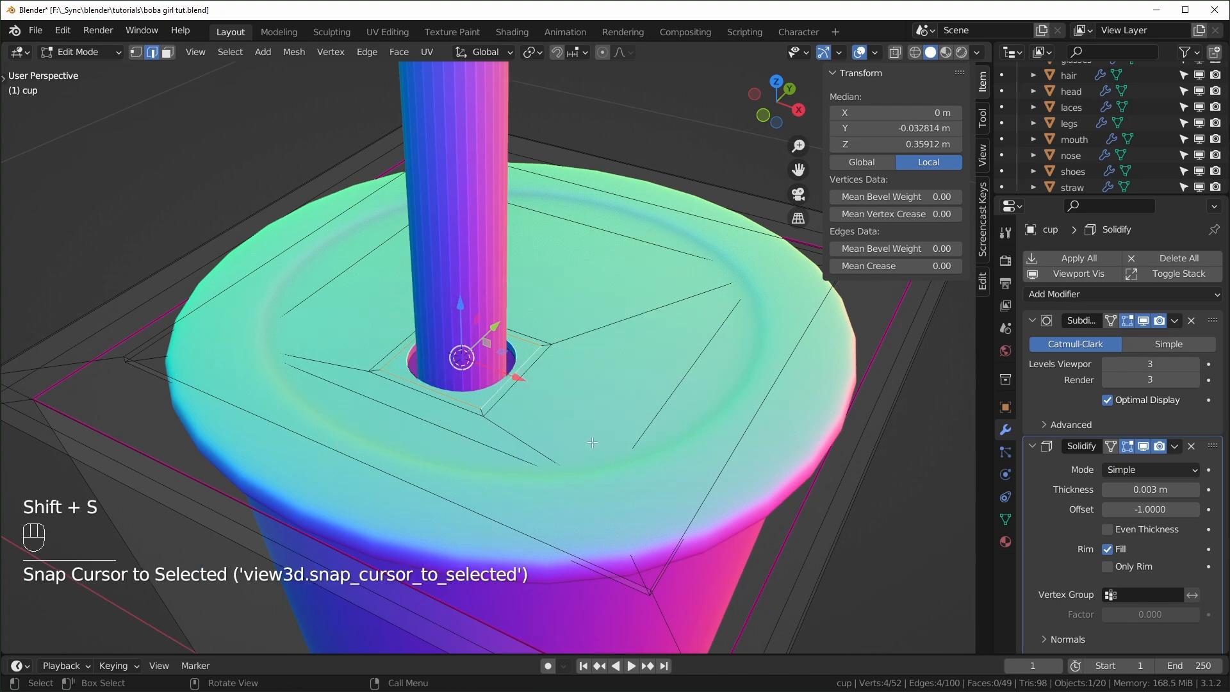
- Set the straw's origin to the 3D cursor and return the cursor to the world origin
key("Tab")
left_click(455, 147)
right_click(451, 125)
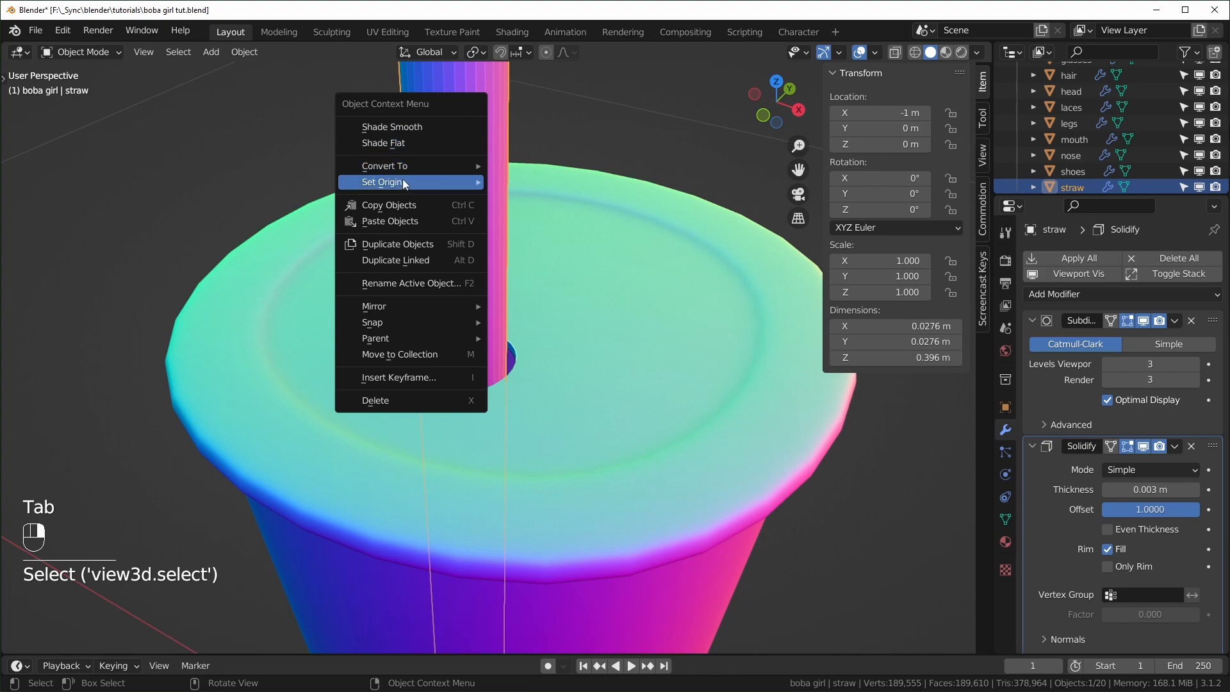
mouse_move(421, 178)
left_click(575, 214)
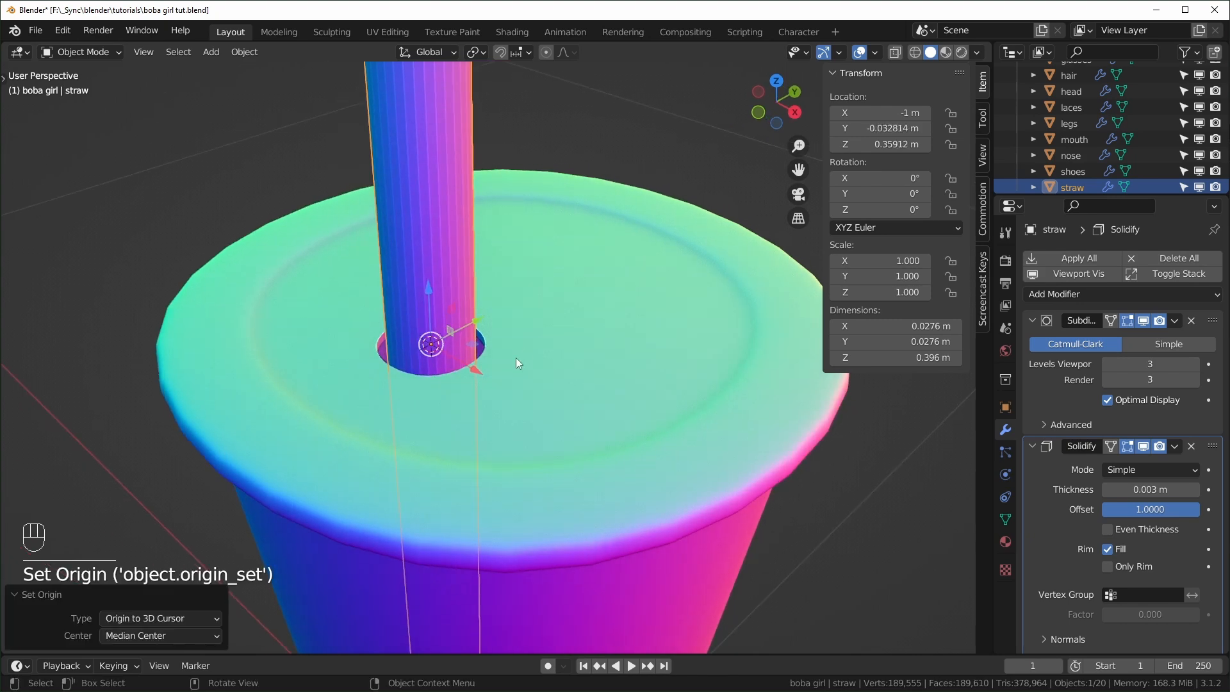
key("shift+s")
left_click(475, 407)
scroll(497, 396, "down", 5)
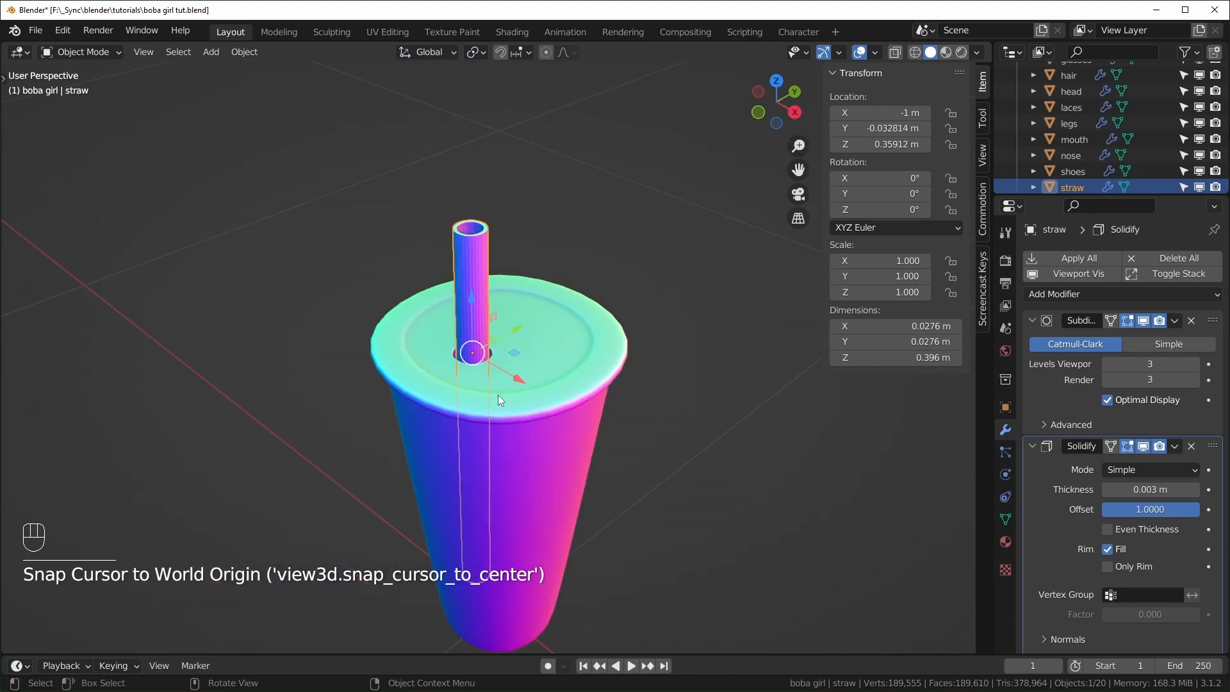
- Tilt the straw about 14.1° around its local X axis
key("KP_3")
scroll(482, 357, "up", 2)
middle_click_drag(482, 357, 499, 414)
key("r")
key("x")
key("x")
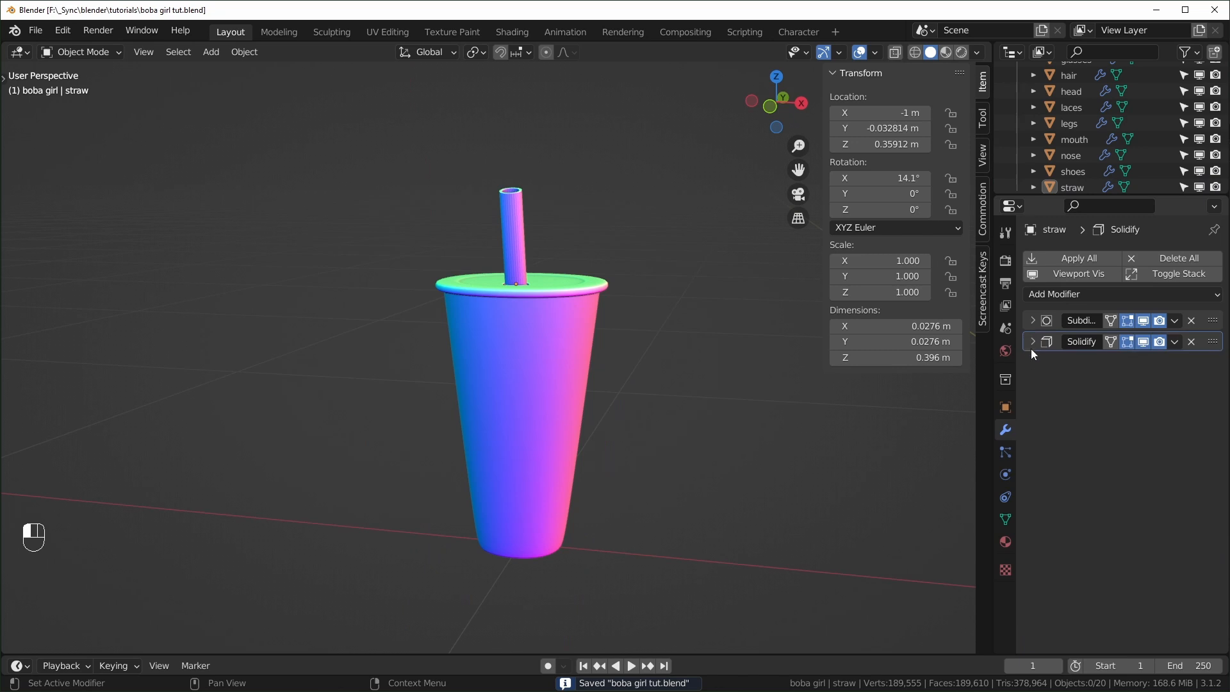
- Duplicate the cup in place and rename the copy as tea
scroll(686, 428, "up", 1)
middle_click_drag(689, 424, 648, 388, "shift")
left_click(597, 349)
key("shift+d")
right_click(690, 358)
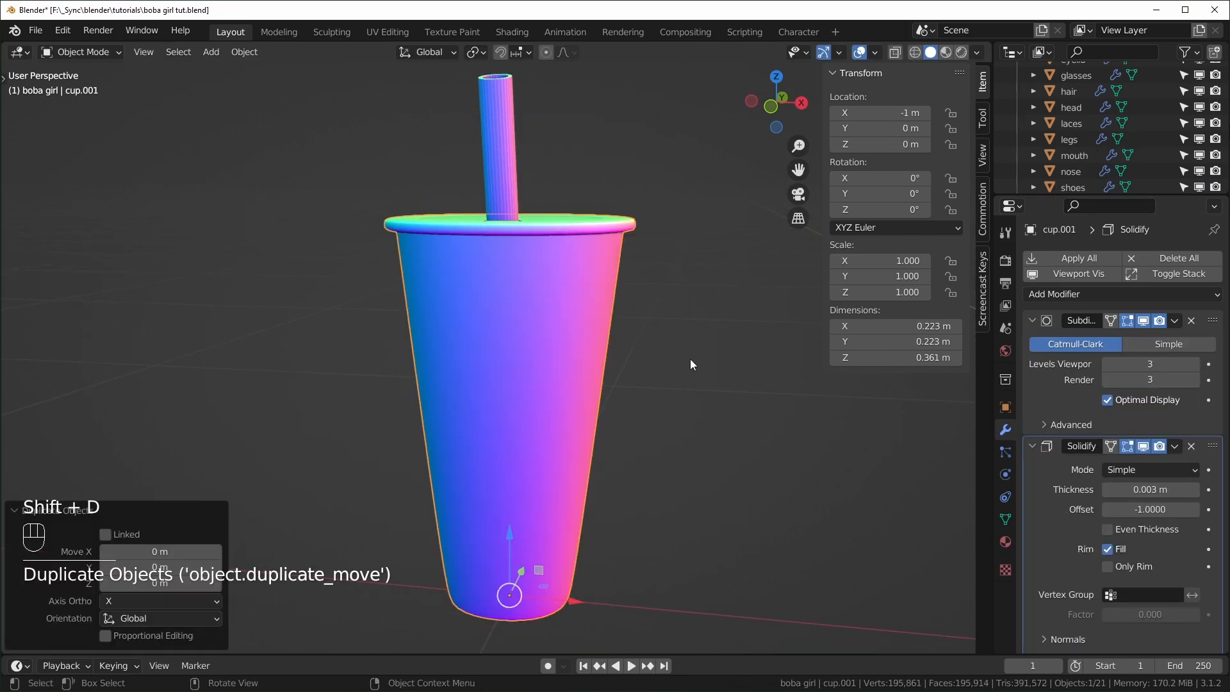
key("F2")
key("BackSpace")
type("tea")
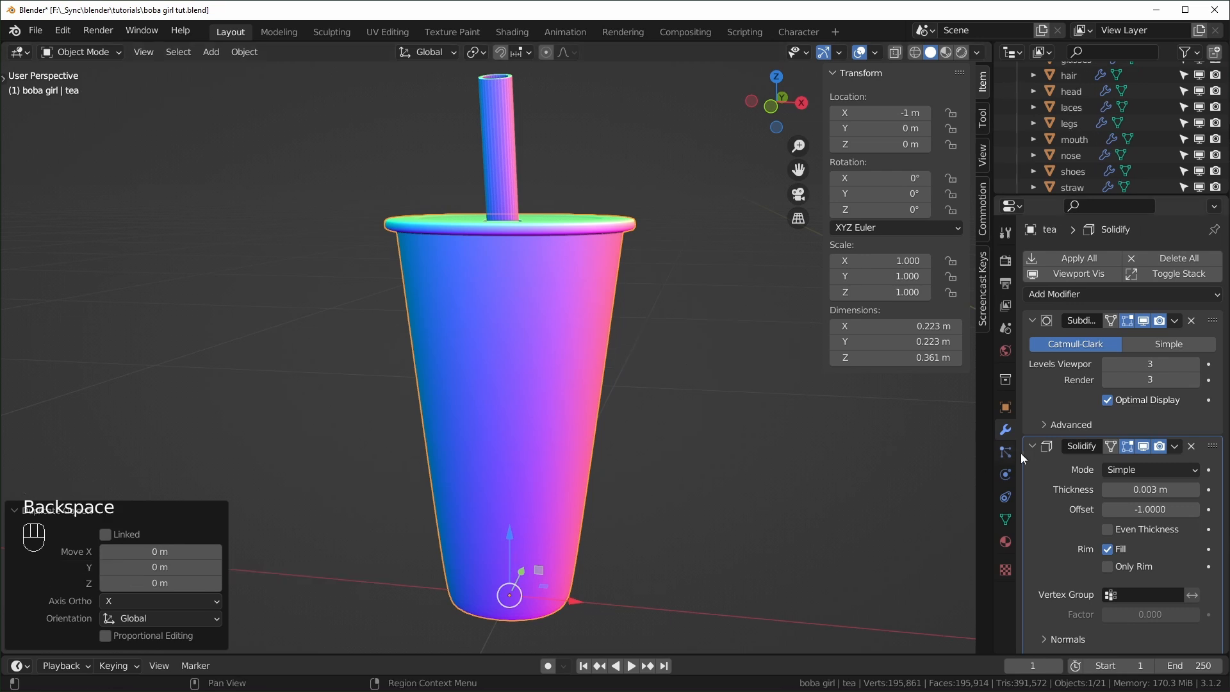
- Apply the Subdivision and Solidify modifiers on the tea object
left_click(1038, 322)
left_click(1043, 342)
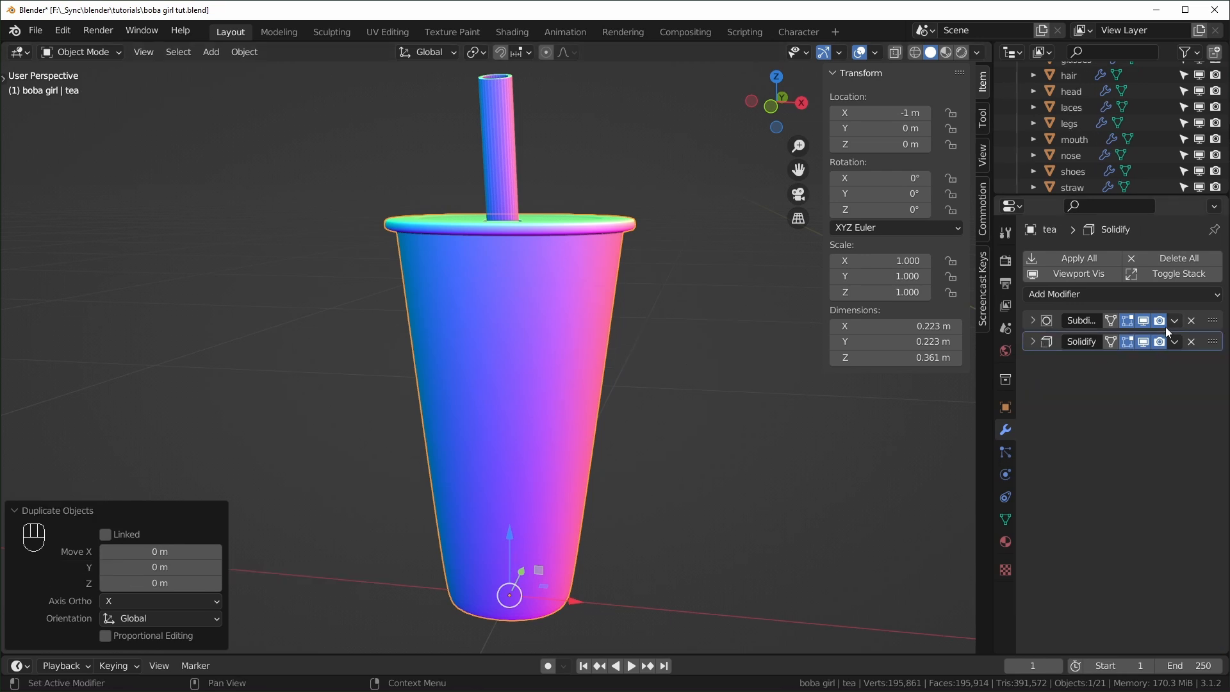
left_click(1031, 320)
left_click(1032, 320)
left_click(1032, 341)
left_click(1033, 321, "ctrl")
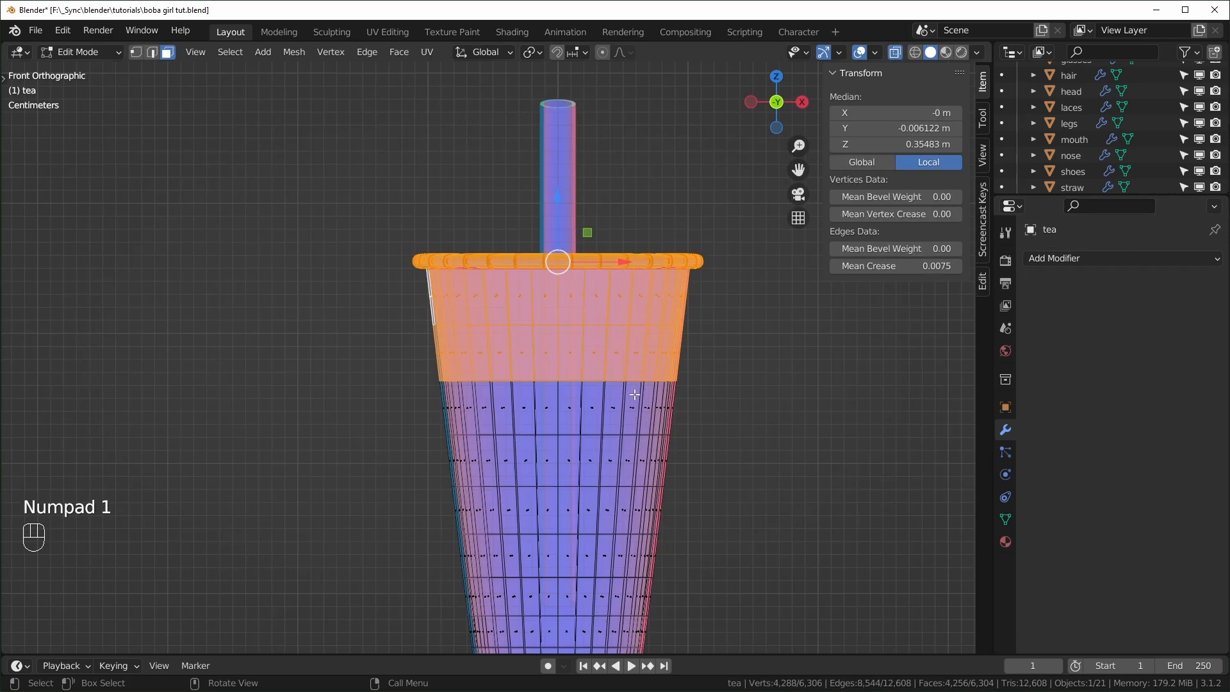
- Delete the upper faces of the tea mesh, including the lid and rim, down to the liquid level
middle_click_drag(557, 422, 486, 279, "shift")
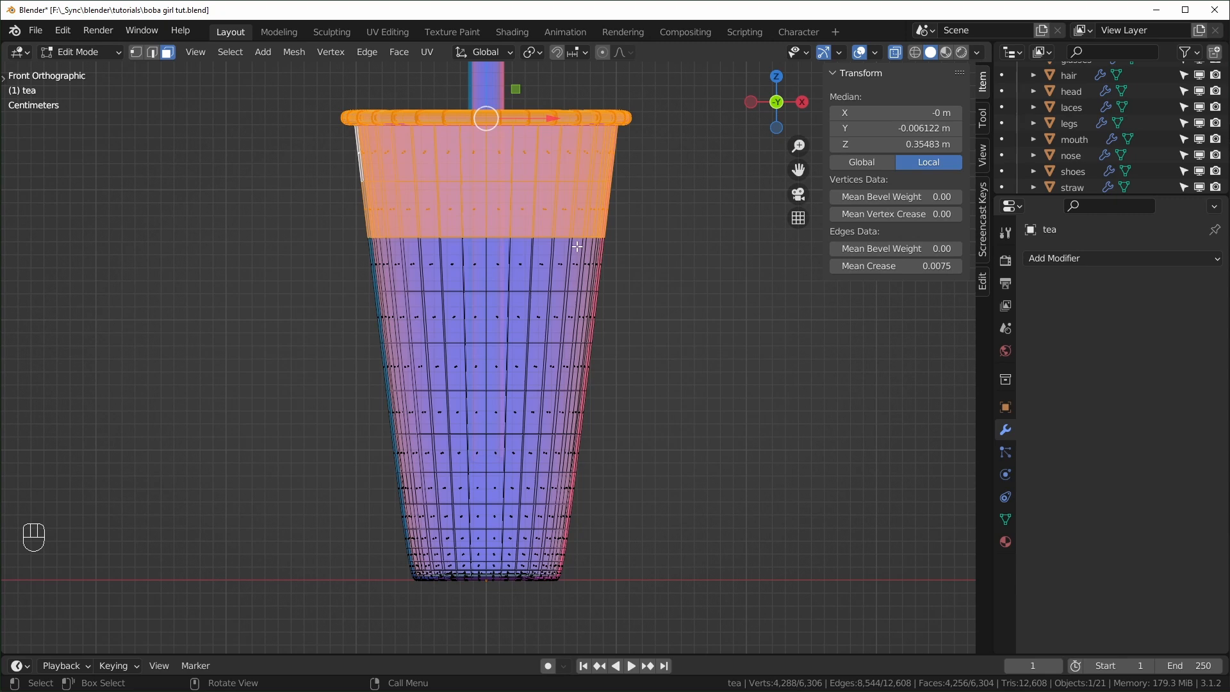
key("x")
middle_click_drag(577, 246, 635, 296)
left_click(551, 261)
key("alt+z")
key("alt+z")
key("alt+z")
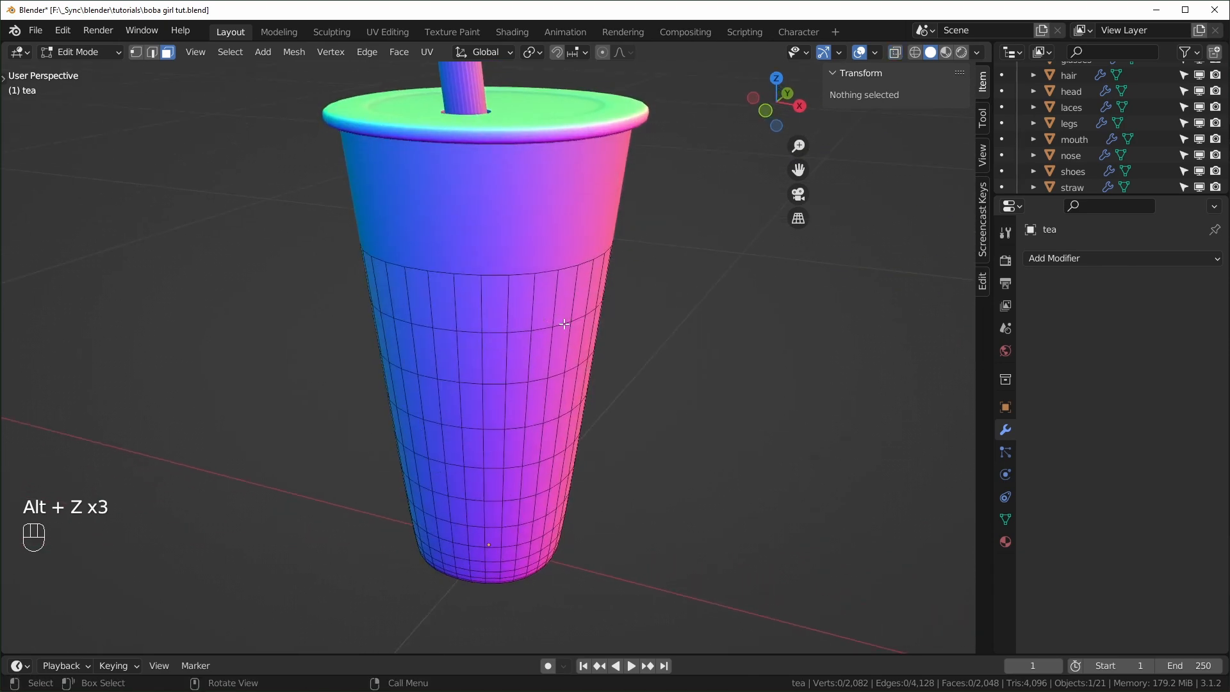
- Select the linked outer shell of the tea mesh and delete its faces, keeping only the inner shell
key("l")
key("alt+z")
middle_click_drag(612, 357, 510, 367)
key("x")
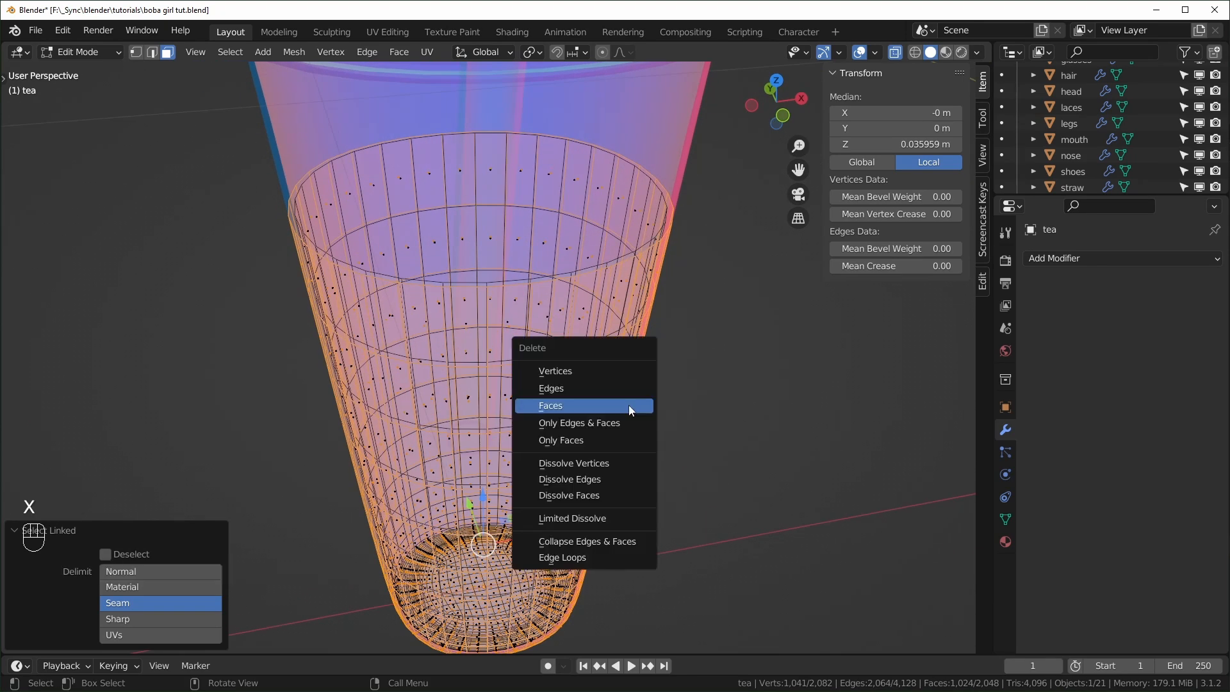
left_click(605, 411)
- Close the tea's open upper edge loop with Grid Fill
key("2")
left_click(554, 269, "alt")
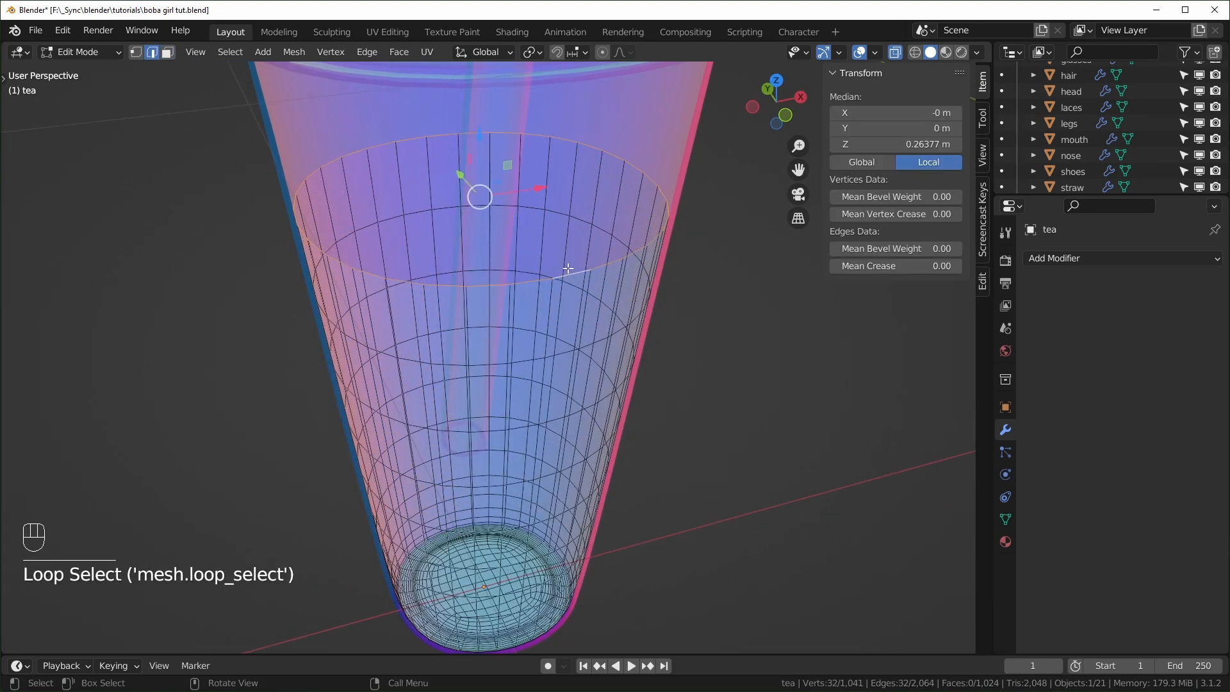
key("ctrl+f")
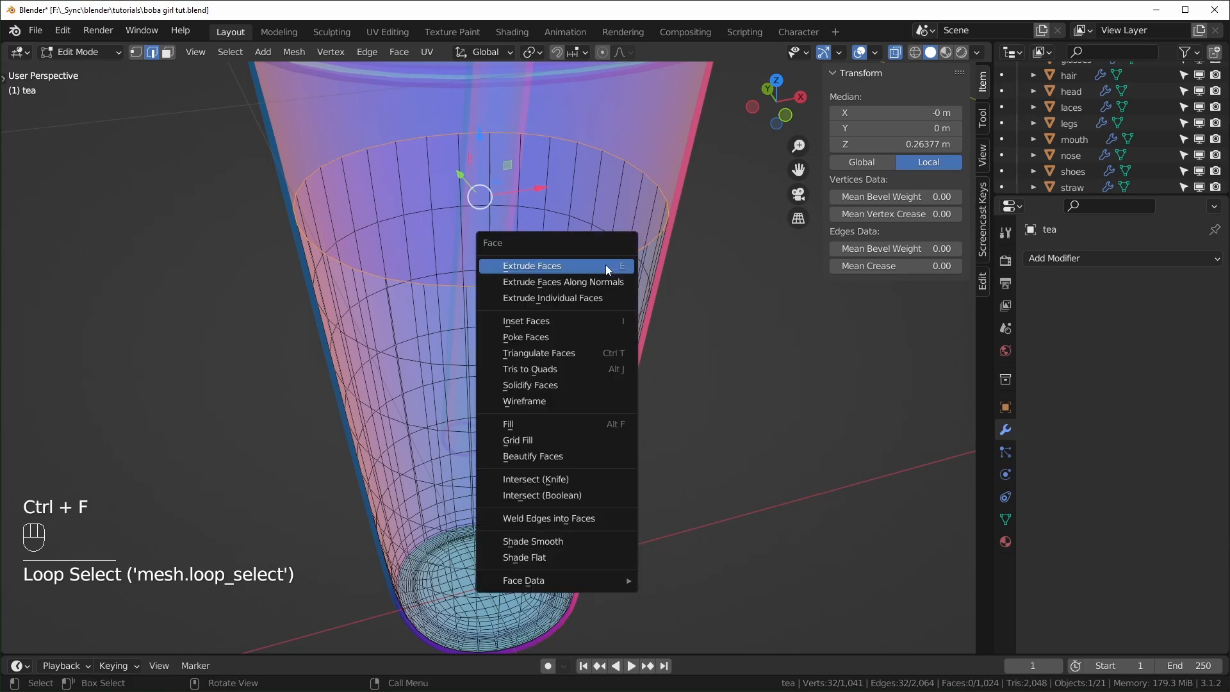
left_click(544, 440)
scroll(615, 386, "down", 5)
scroll(615, 387, "up", 2)
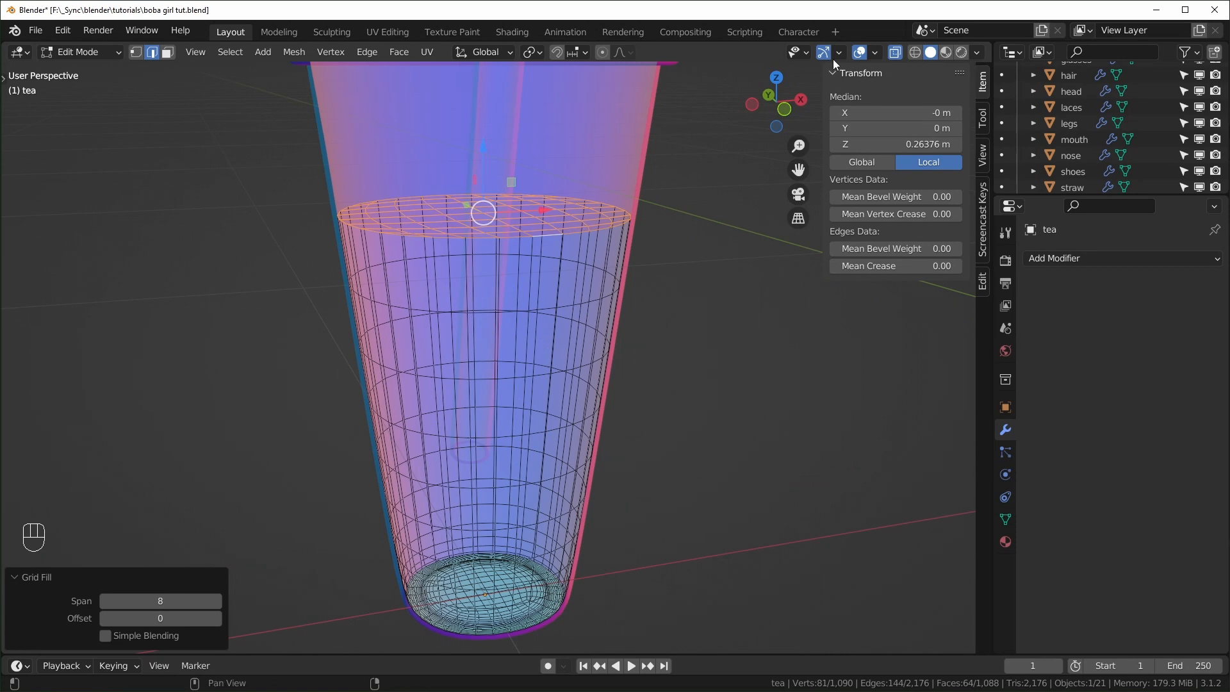
- Turn on the face orientation overlay and move the cup aside along negative X to expose the tea
left_click(876, 53)
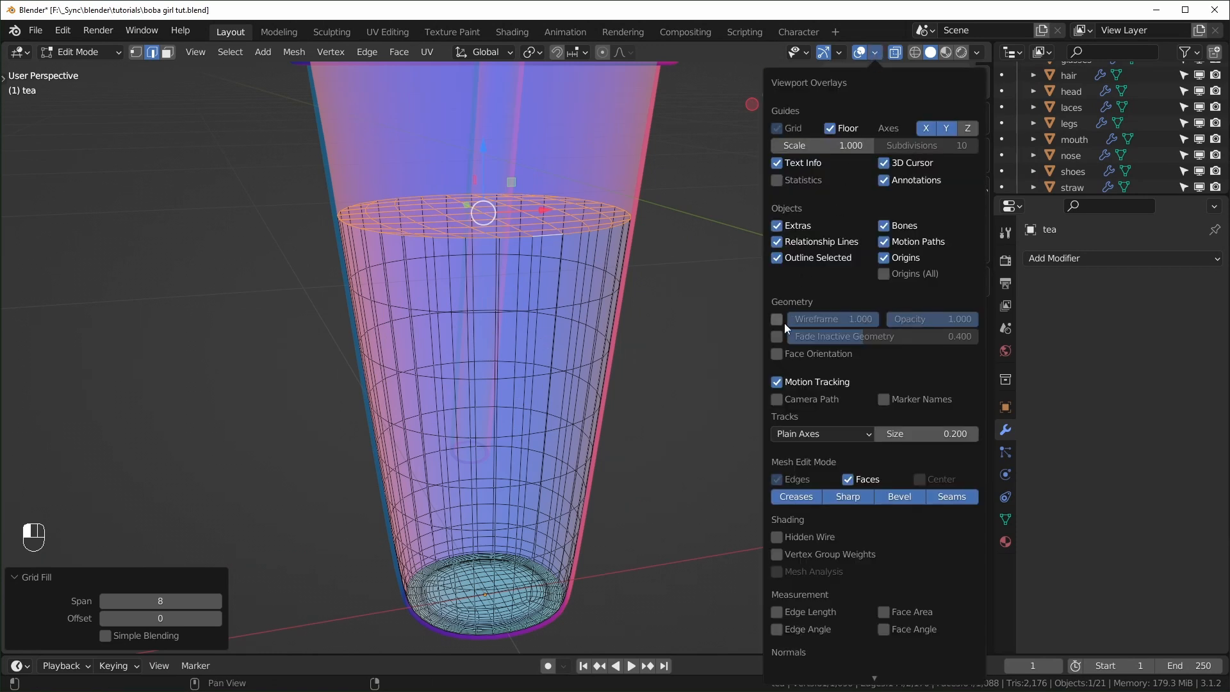
key("ctrl+z")
key("ctrl+z")
key("ctrl+z")
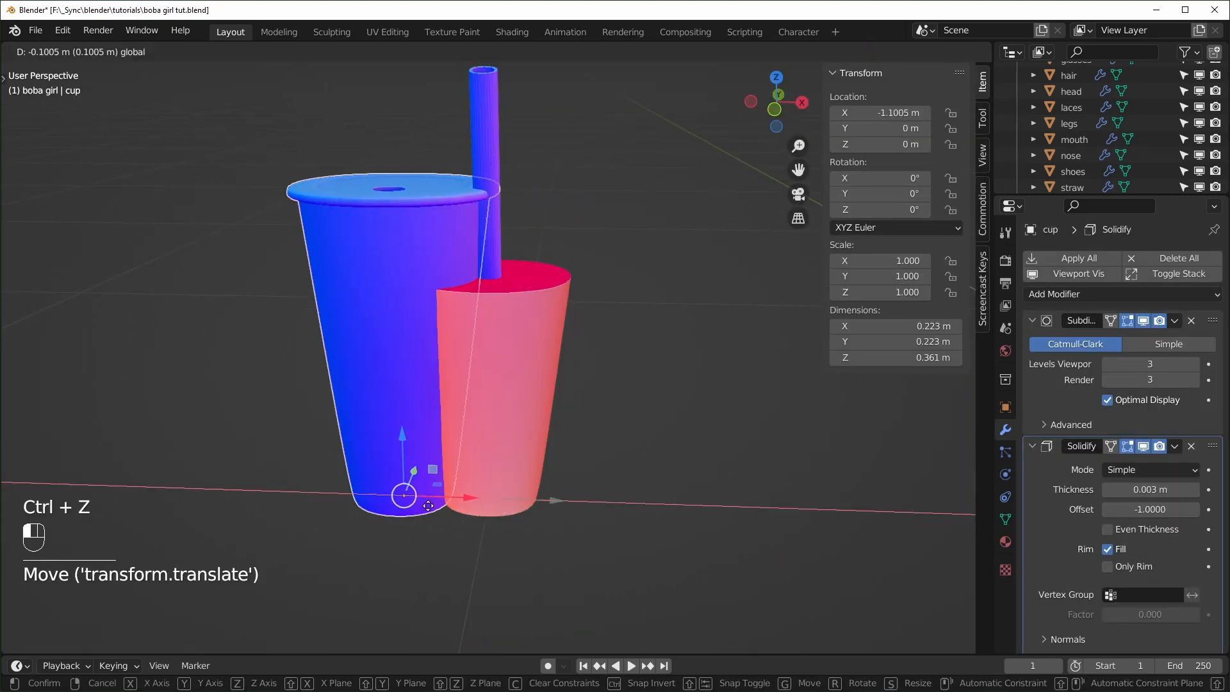
- Select the whole tea mesh and flip its normals so they face outward
left_click(525, 369)
key("Tab")
scroll(540, 357, "up", 2)
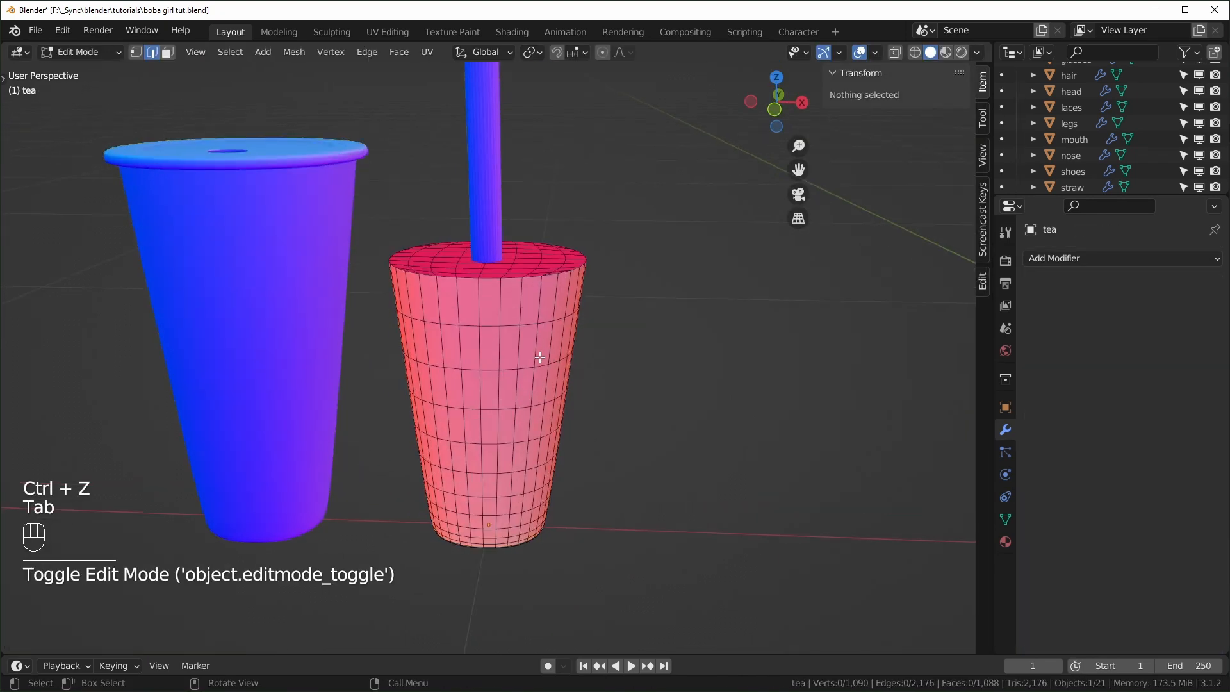
key("a")
key("F3")
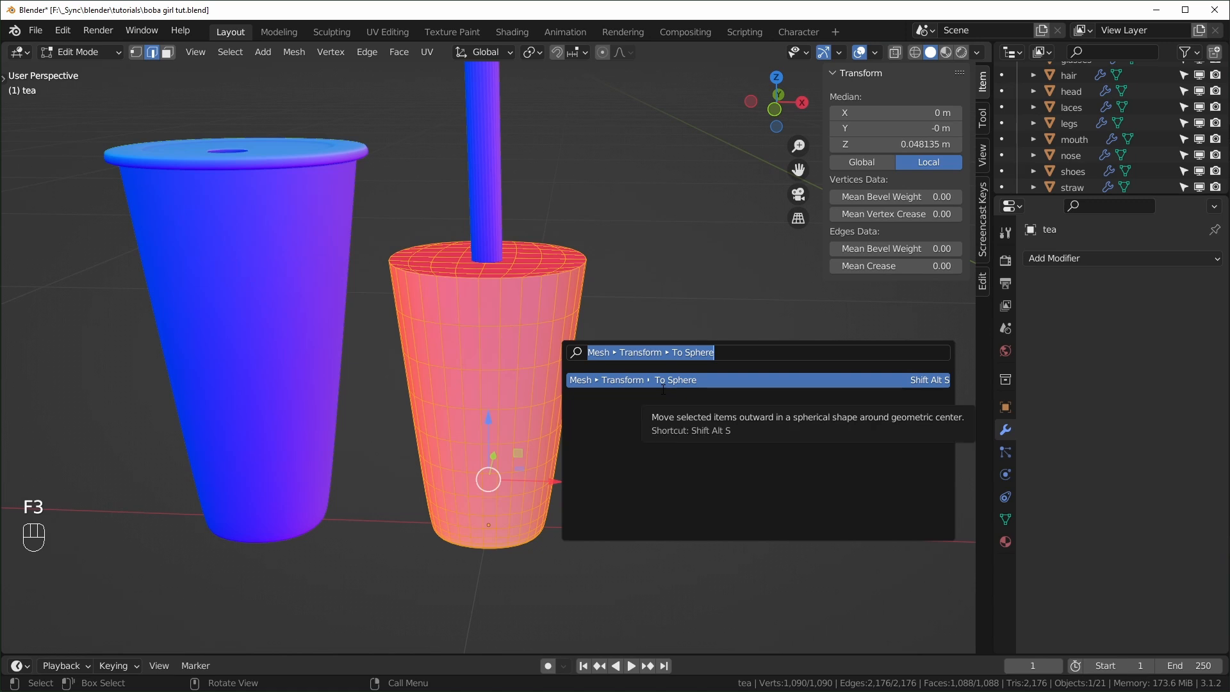
type("flip")
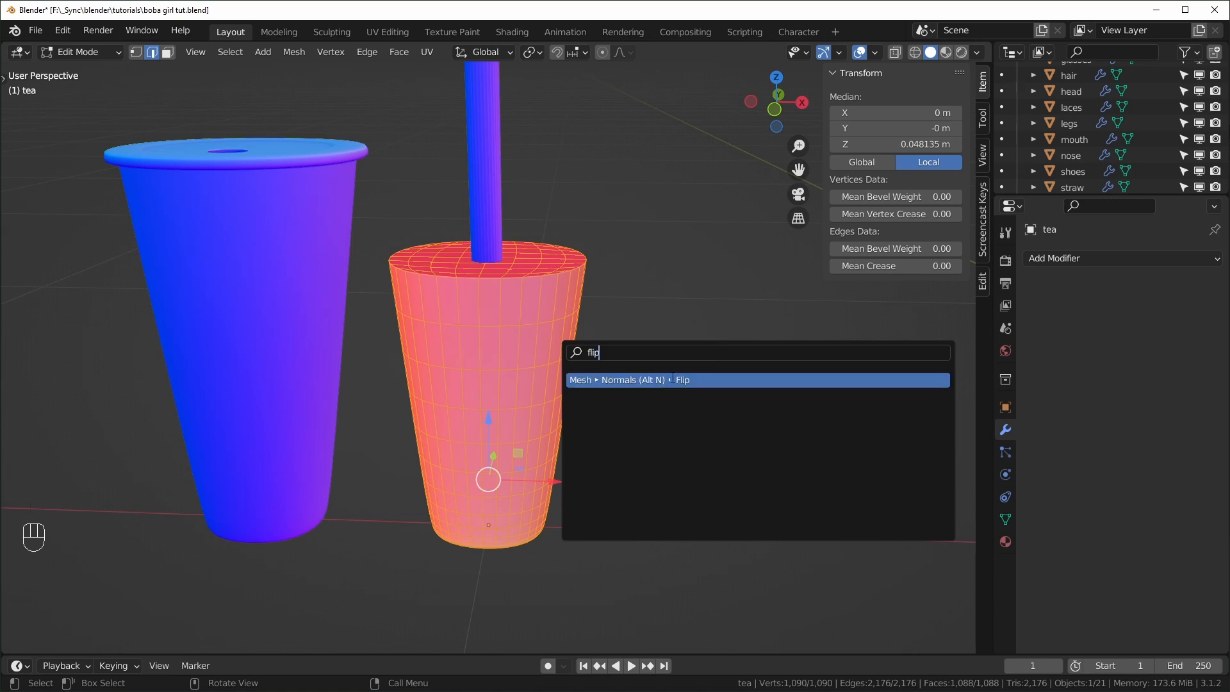
key("Return")
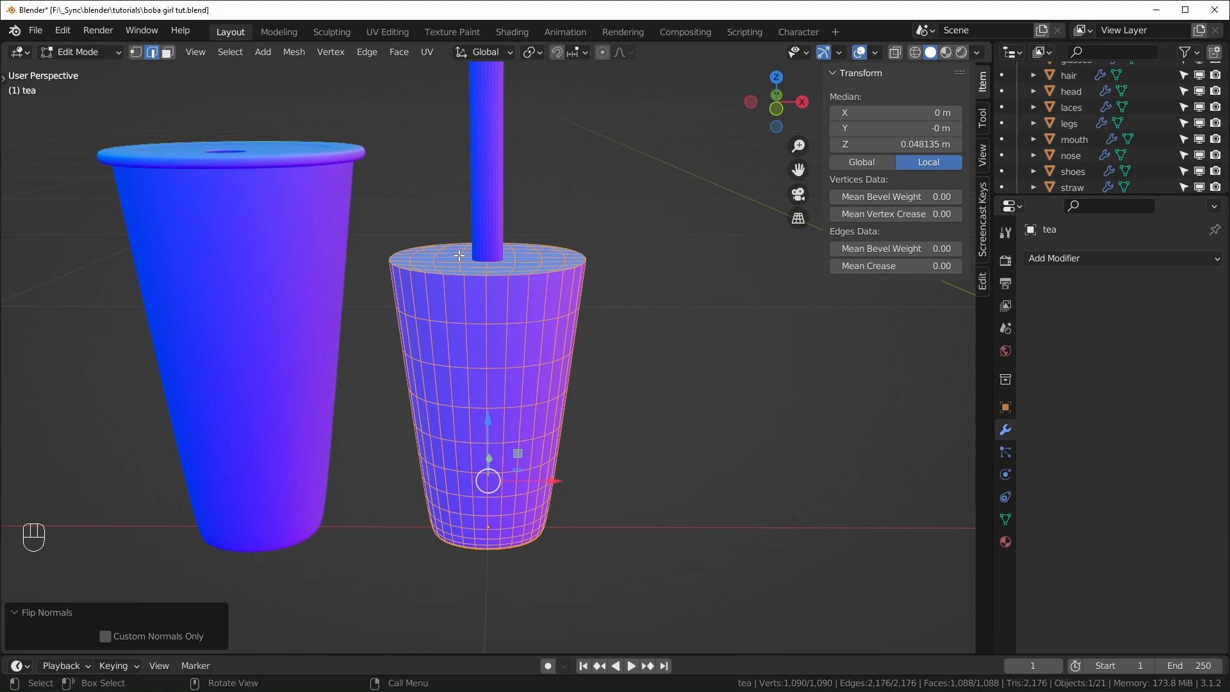
key("Tab")
- Parent the tea and the straw to the cup, using see-through display to select them
left_click(535, 486)
key("alt+z")
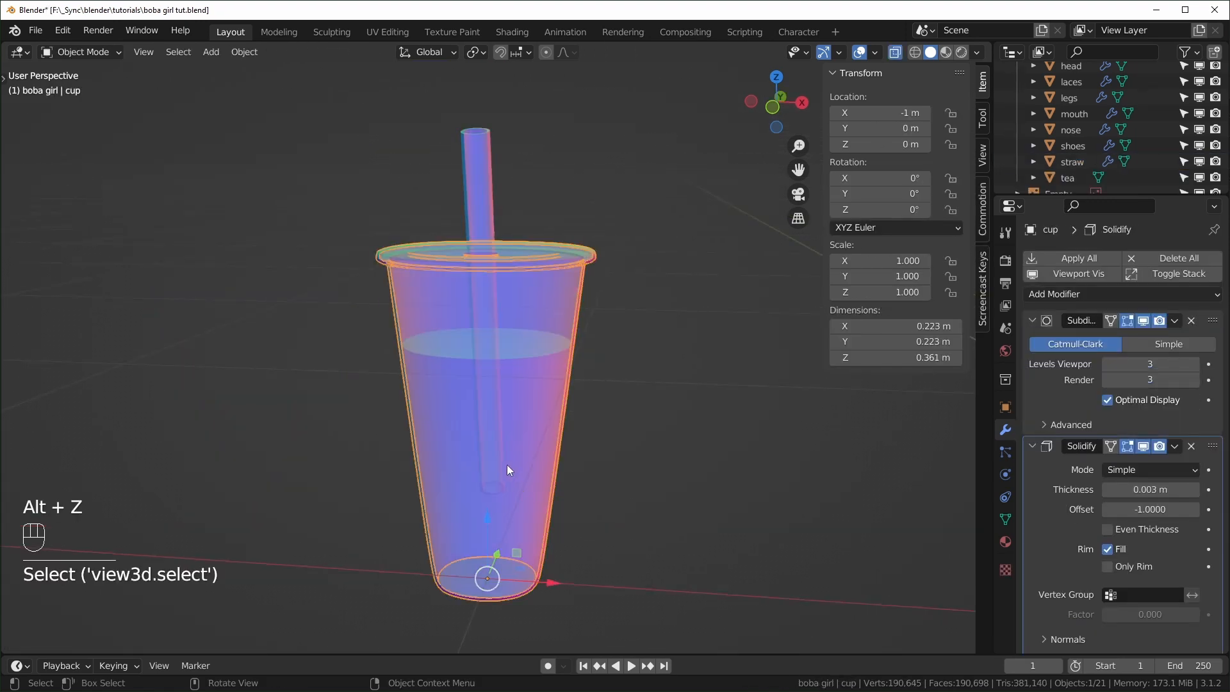
left_click(550, 359)
left_click(465, 180, "shift")
left_click(554, 260, "shift")
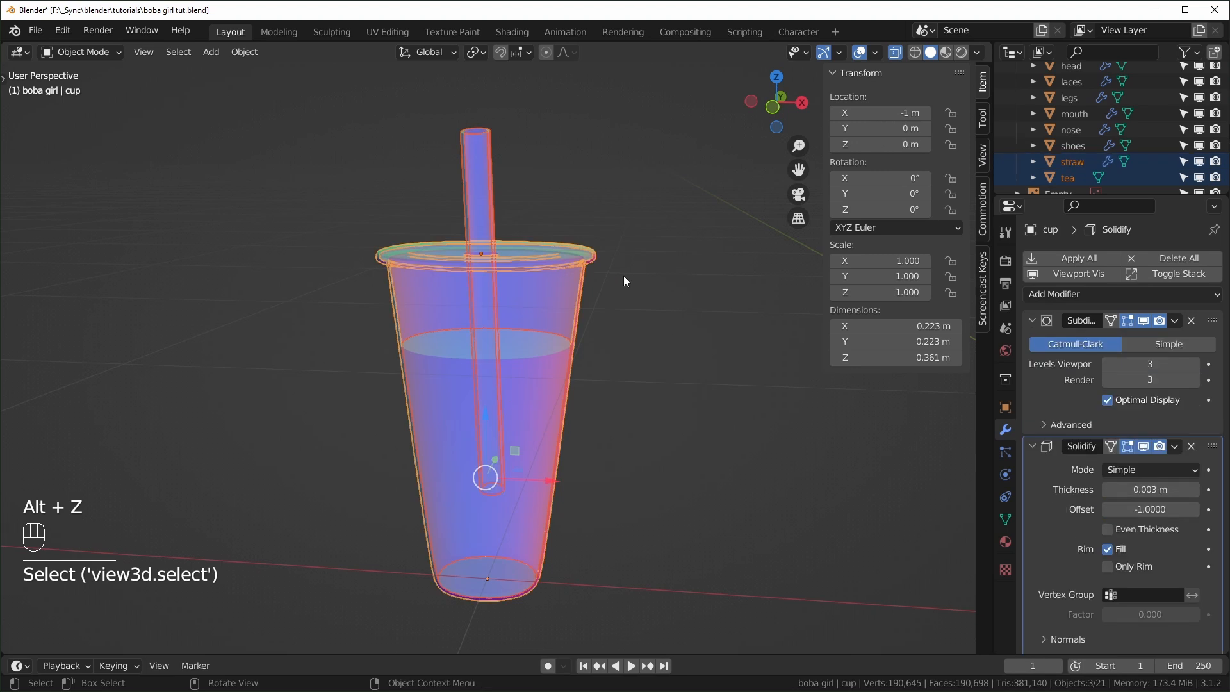
key("ctrl+p")
left_click(624, 276)
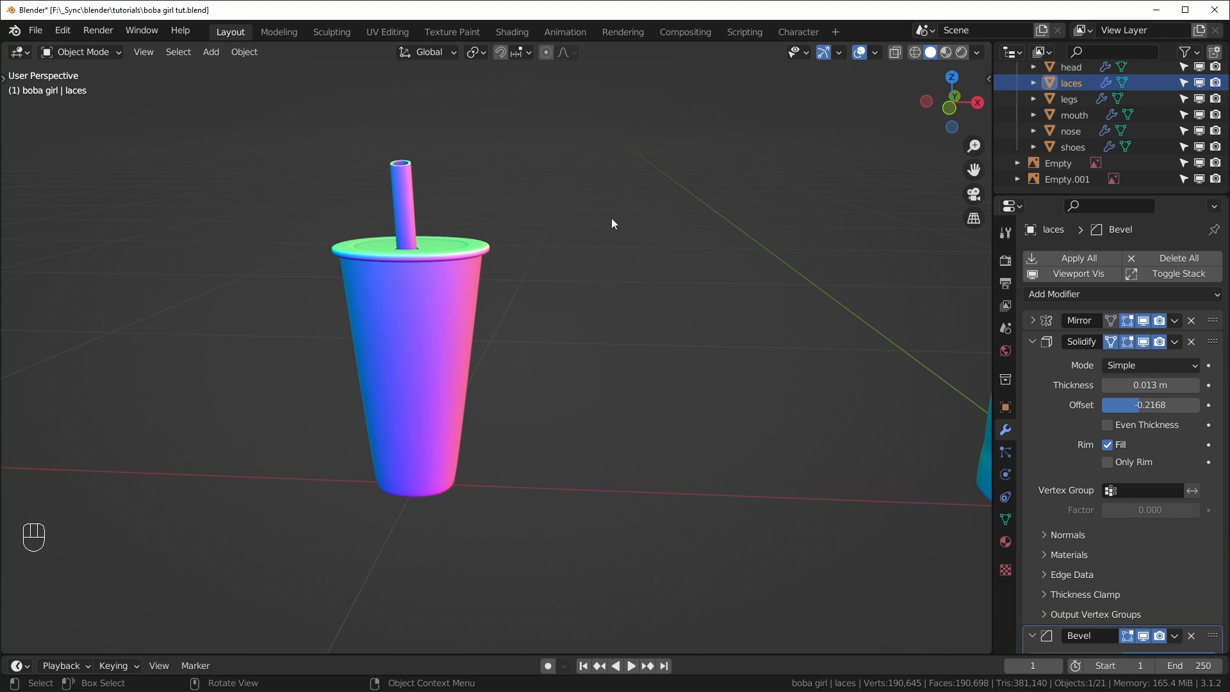
- Switch to the Shading workspace and select the cup
left_click(513, 32)
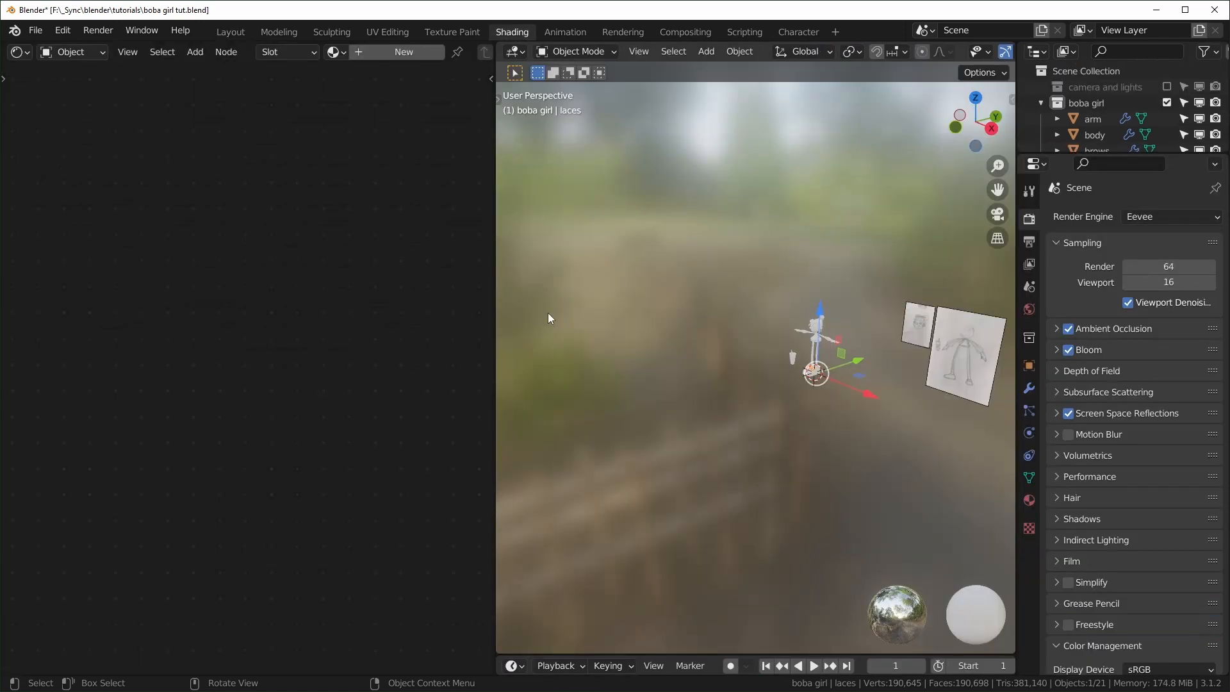
left_click(719, 401)
middle_click_drag(719, 401, 768, 392)
scroll(768, 392, "up", 3)
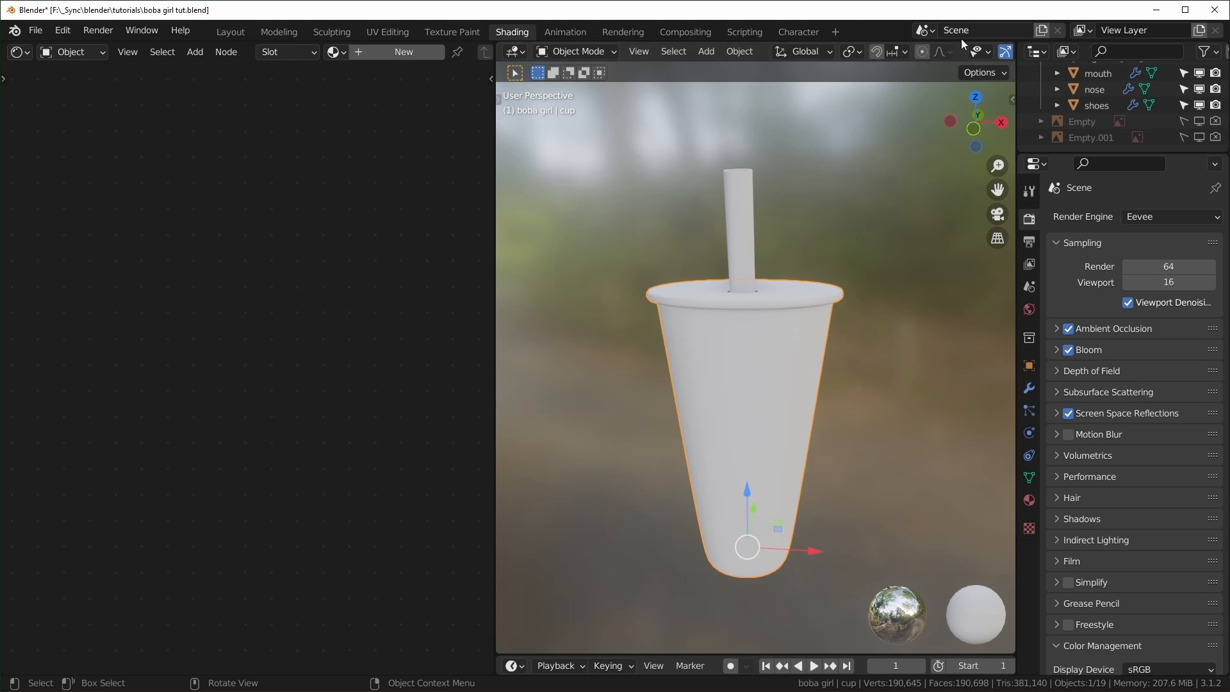
scroll(941, 52, "down", 3)
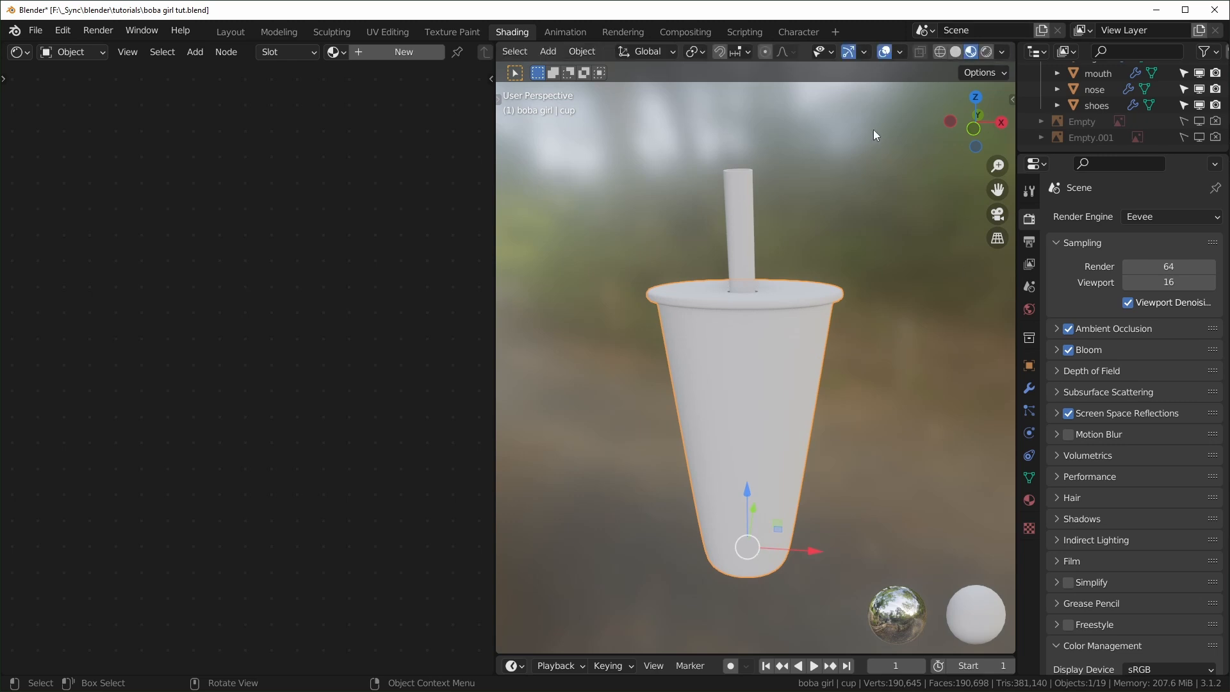
- Show the viewport in rendered shading and set the render engine to Cycles with GPU Compute as the device
left_click(986, 52)
left_click(1141, 215)
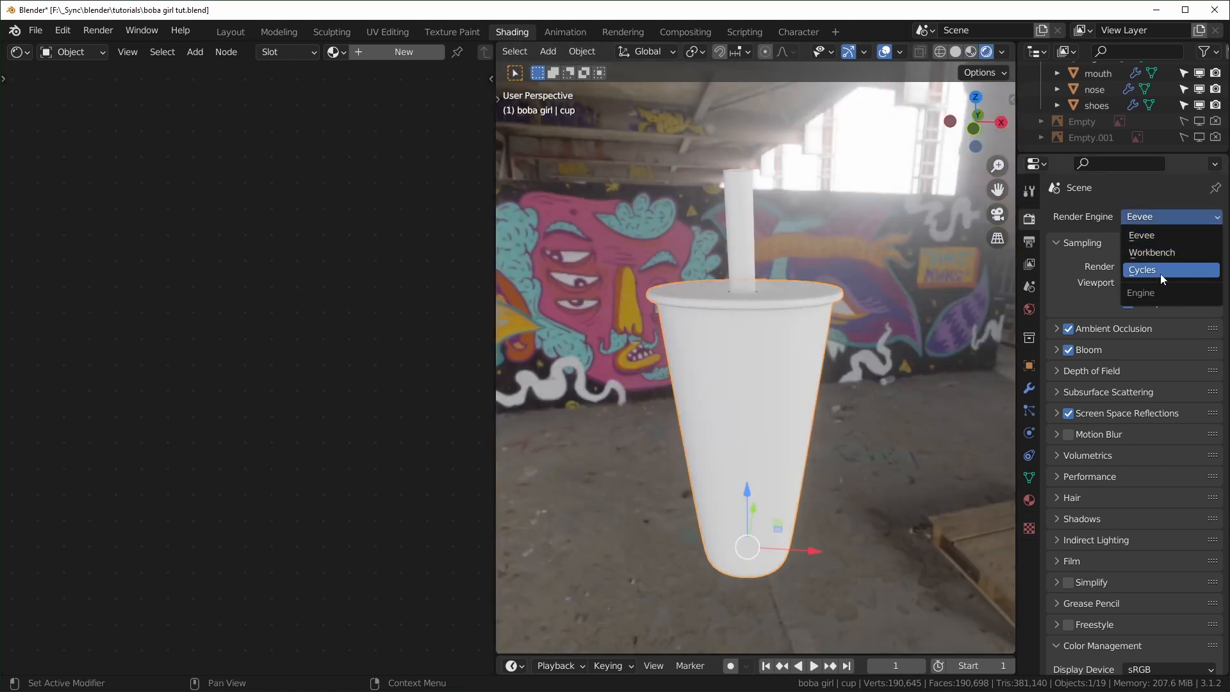
left_click(1159, 270)
left_click(1143, 256)
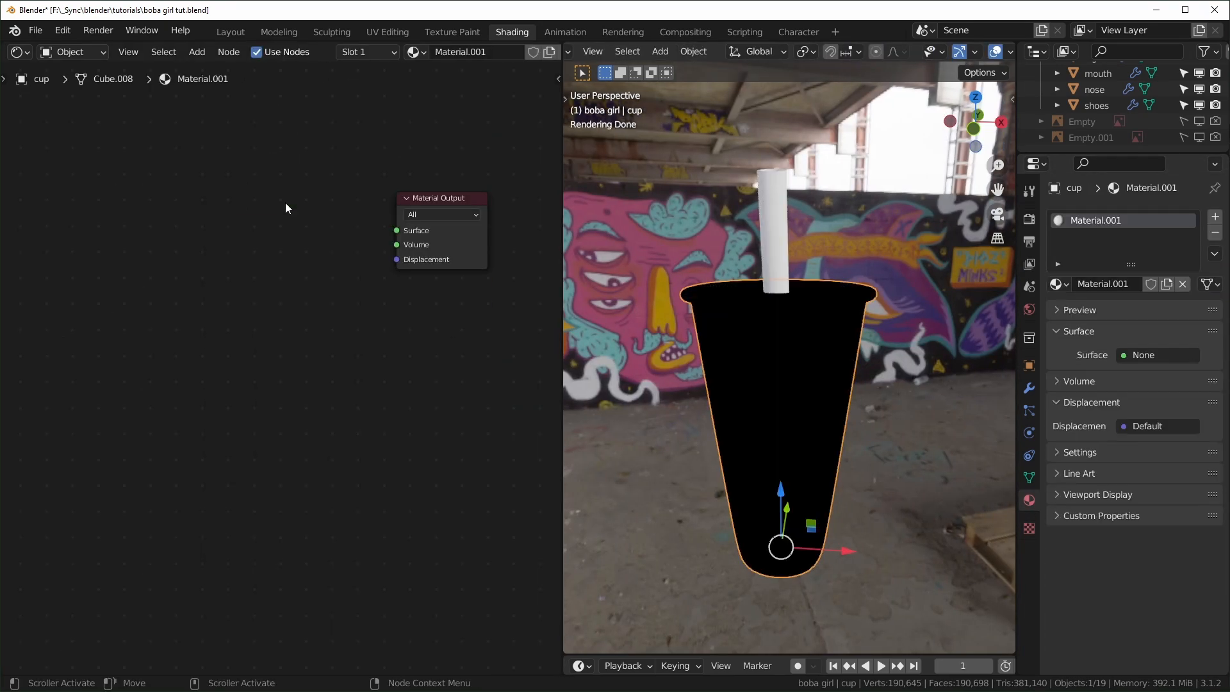
- Add a Glass BSDF node to the cup's material and connect it to the Material Output's Surface
key("shift+a")
left_click(286, 202)
type("glass")
key("Return")
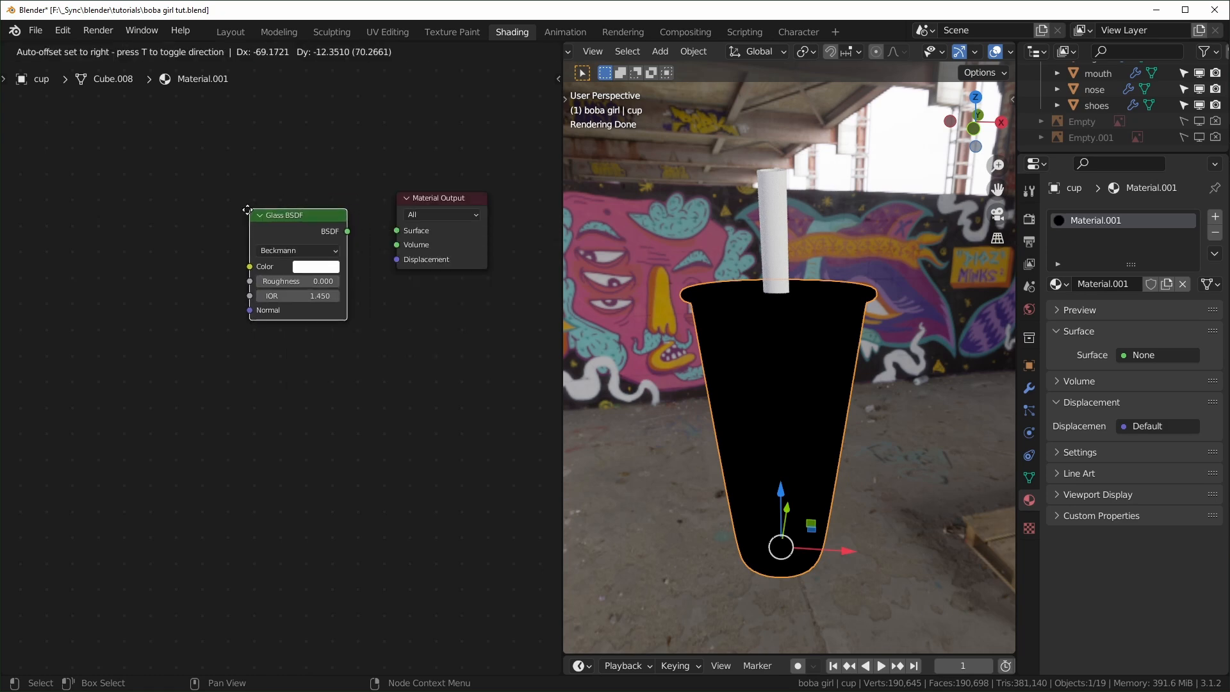
left_click(249, 210)
left_click_drag(352, 230, 393, 231)
scroll(383, 236, "up", 1)
- Try a roughness of 0.2 on the cup's Glass BSDF, set its IOR to 1.1 and return the roughness to 0
double_click(302, 305)
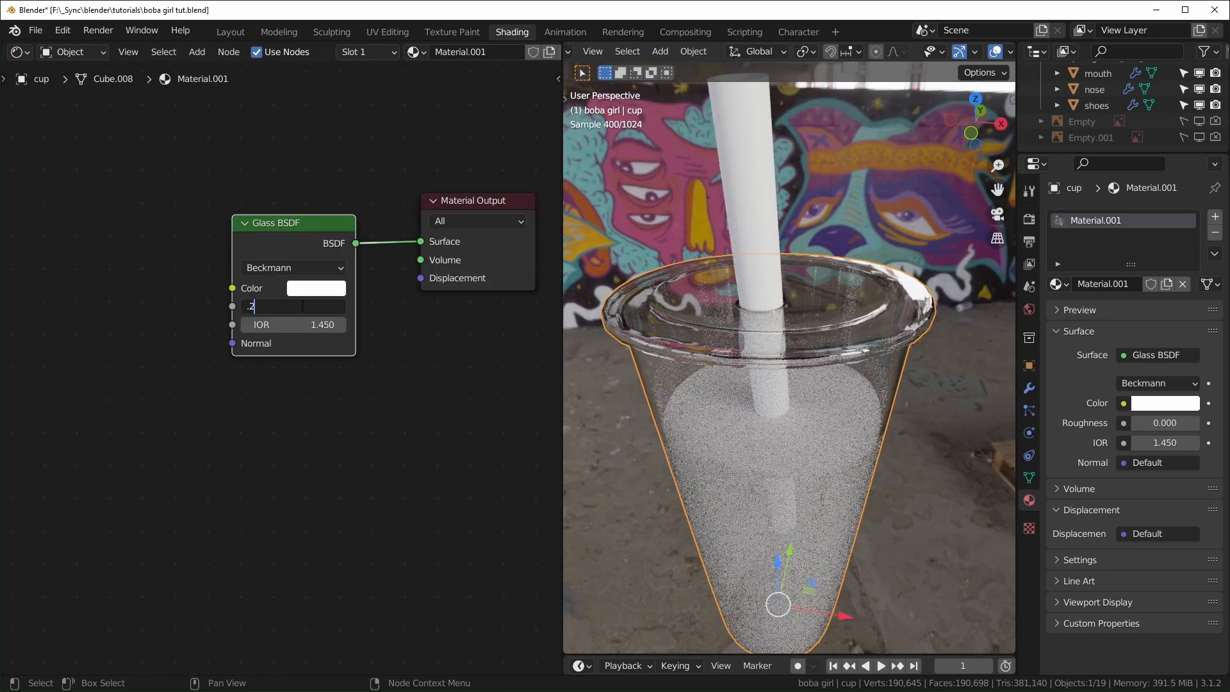
key("Return")
double_click(312, 326)
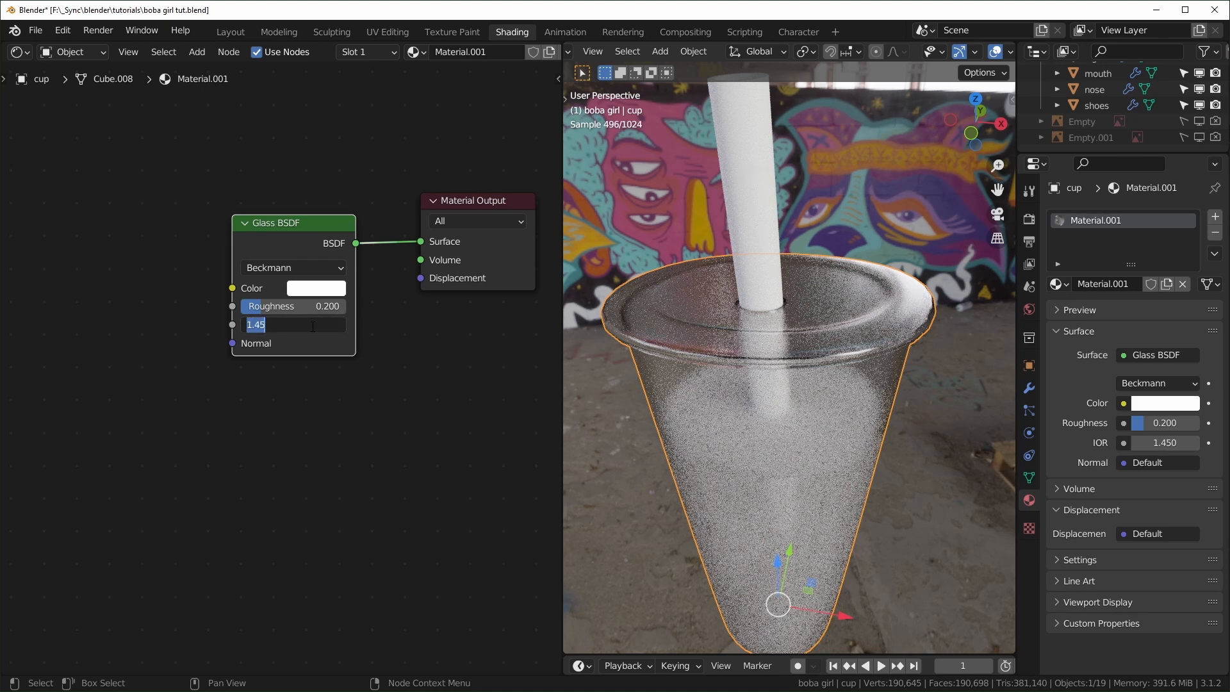
key("Return")
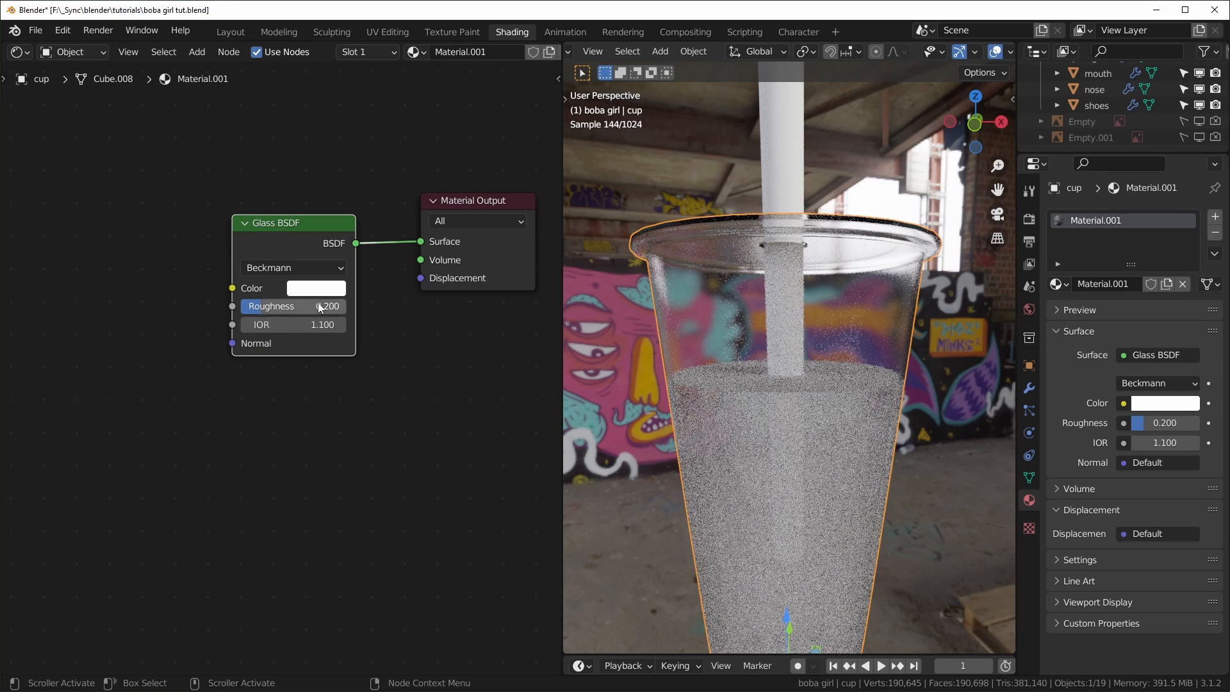
left_click_drag(318, 303, 282, 303)
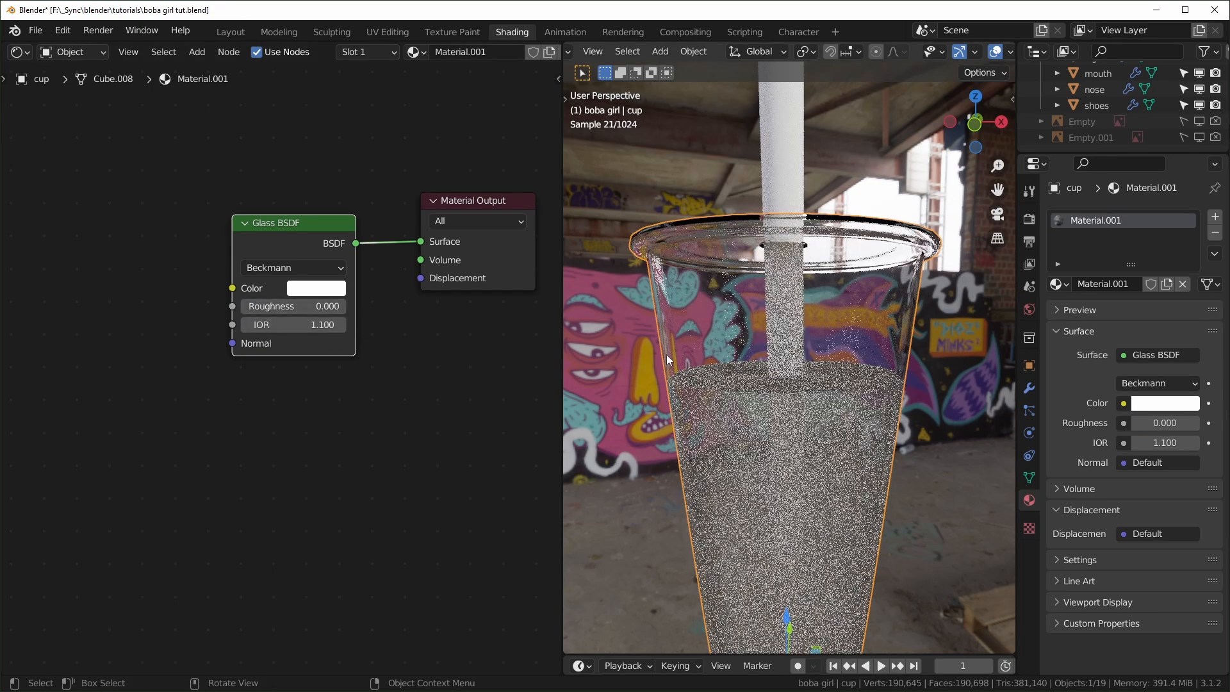
- Give the straw a new material with an orange base color
middle_click_drag(759, 370, 734, 228)
left_click(735, 229)
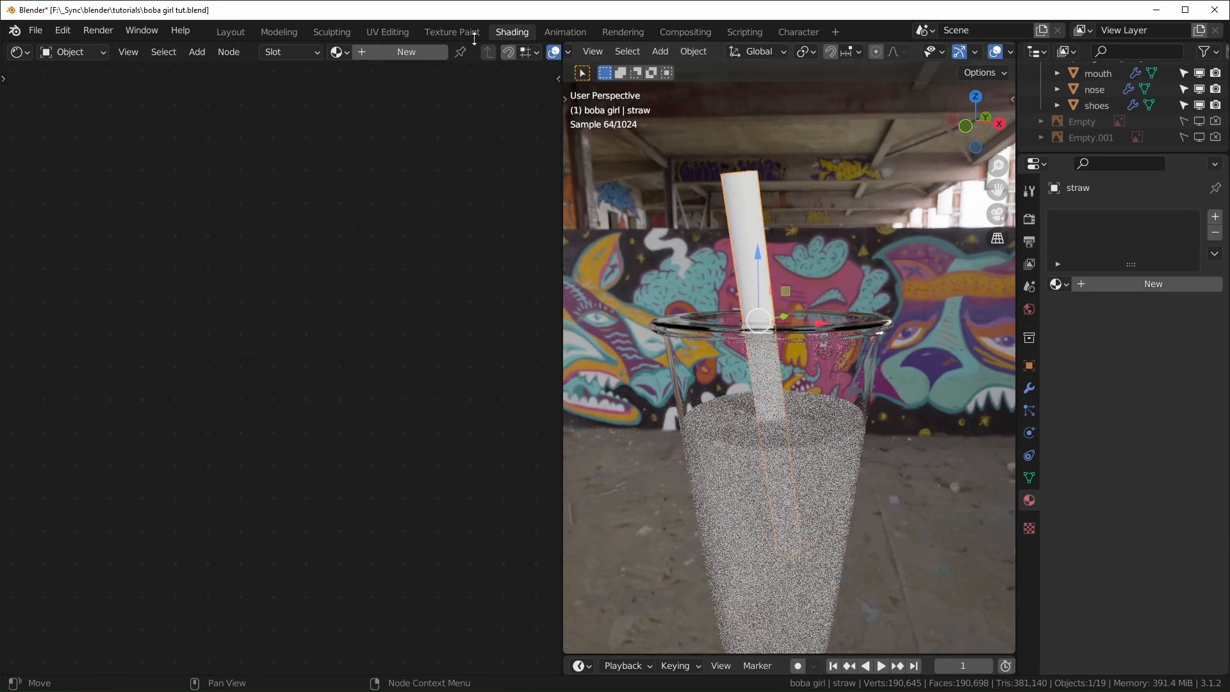
left_click(422, 52)
left_click(321, 282)
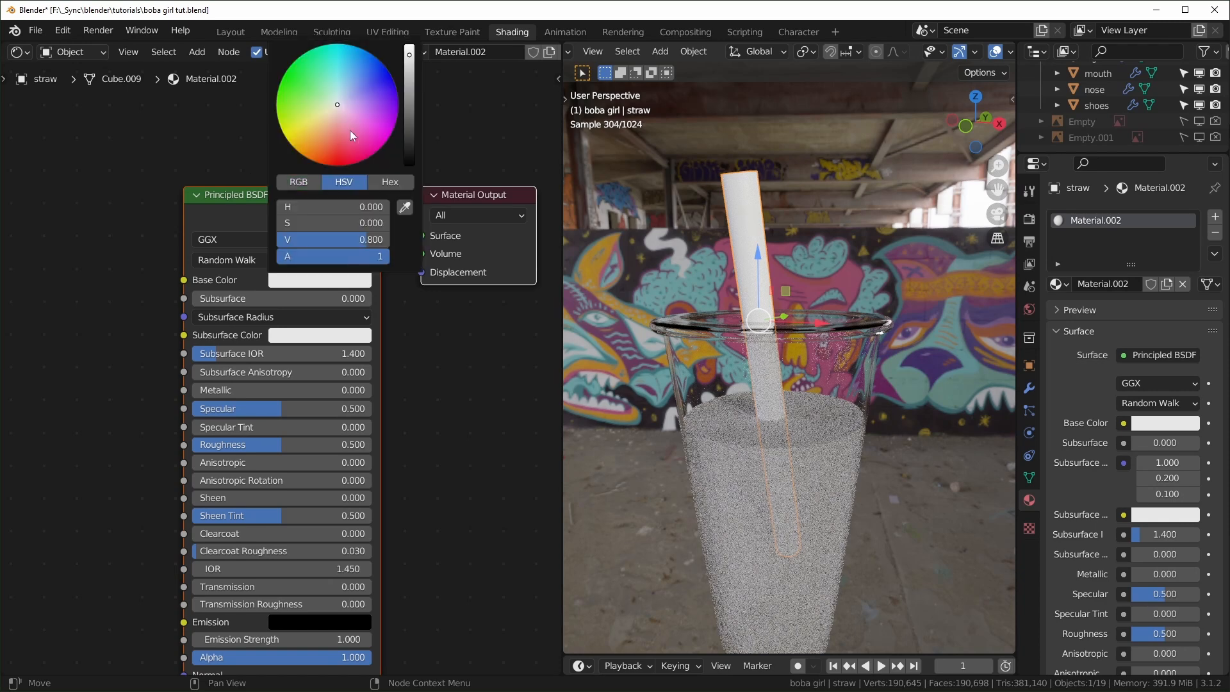
left_click(369, 80)
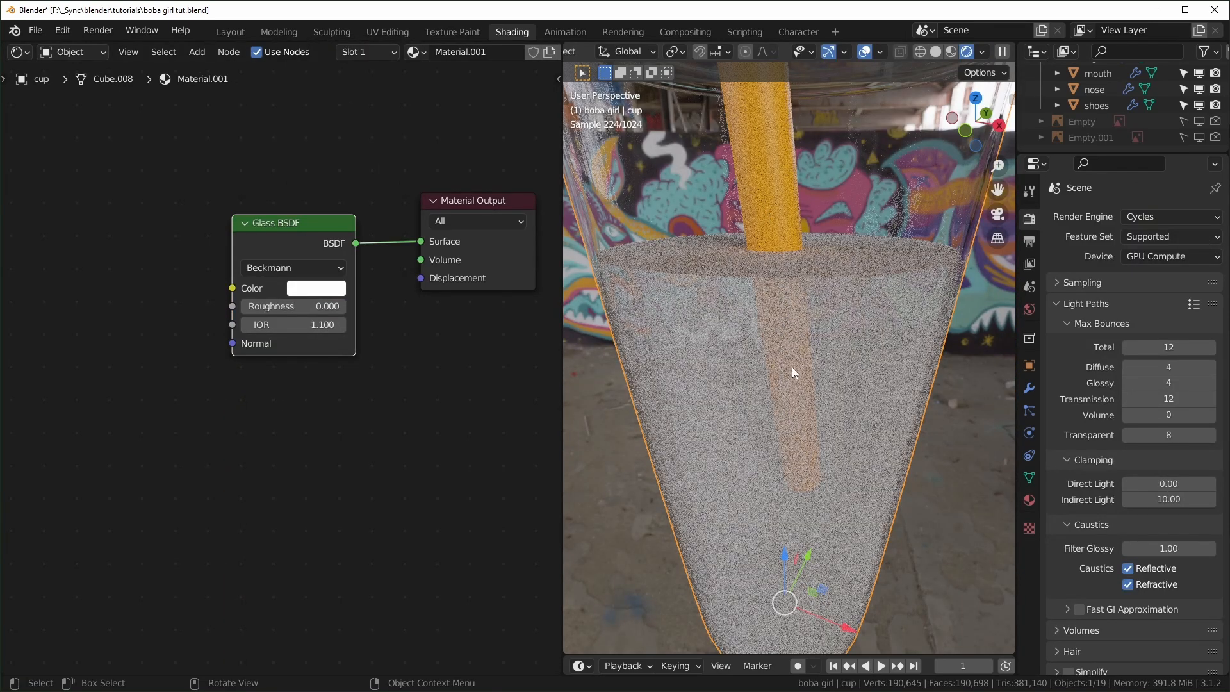
- Scale the whole tea mesh up by about 1.004 so it slightly overlaps the cup wall, and return to rendered shading
left_click(889, 291)
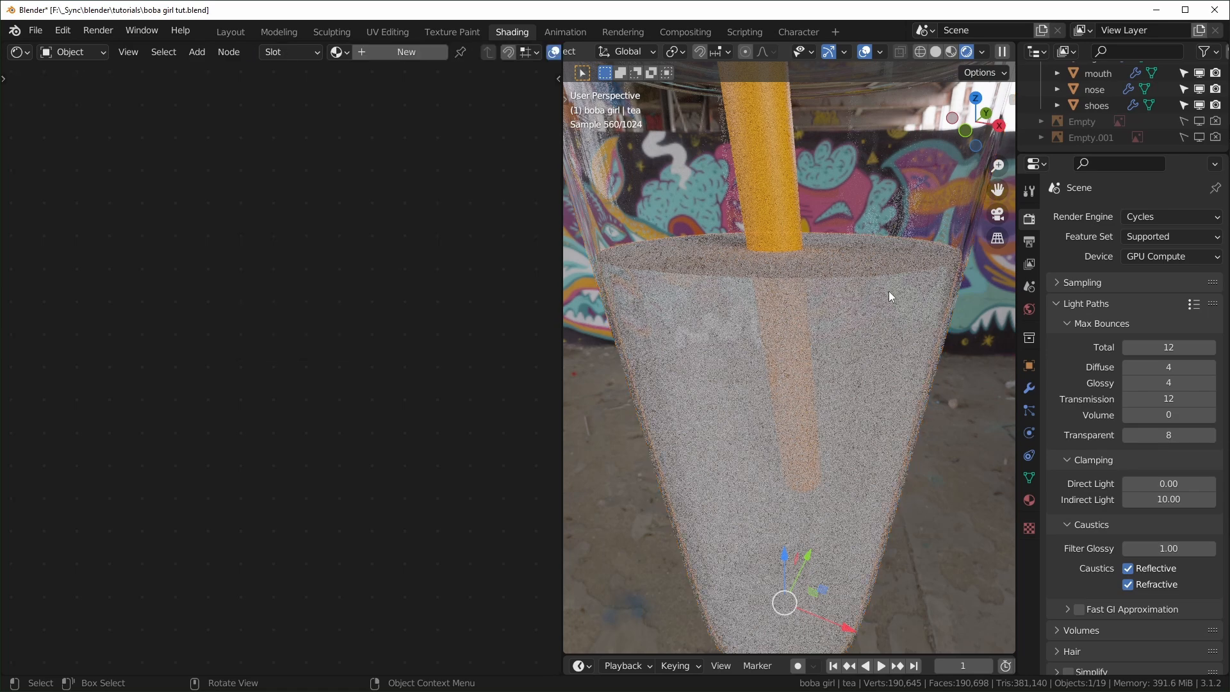
key("Tab")
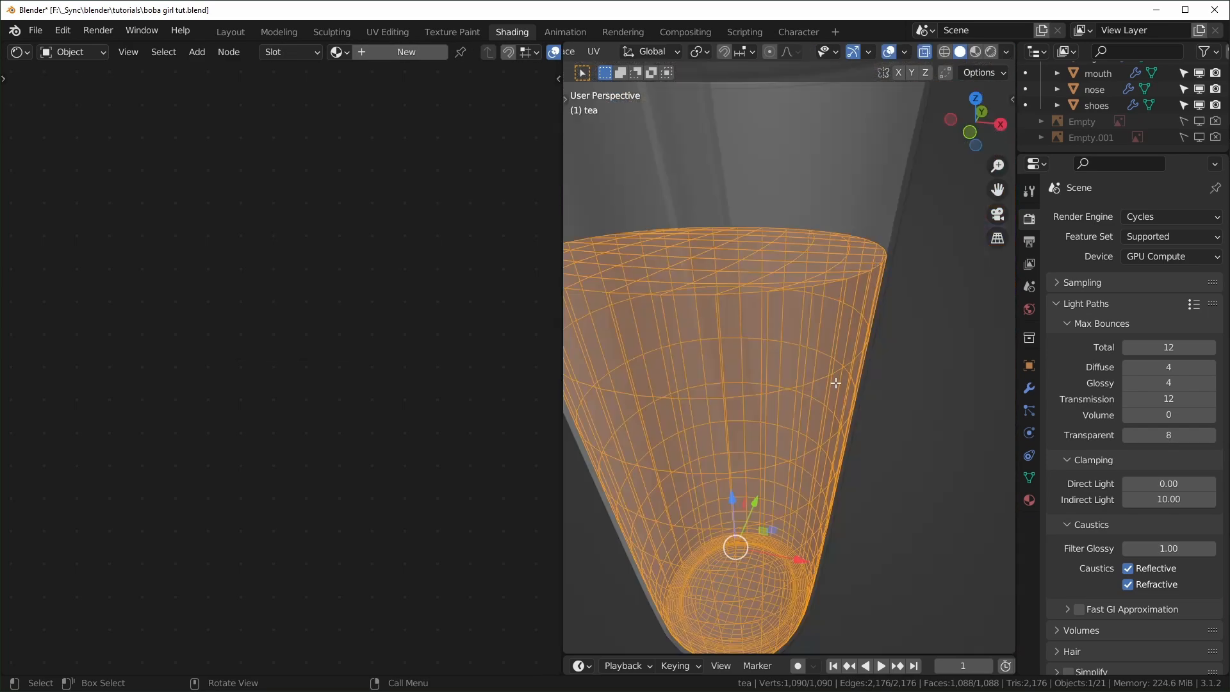
middle_click_drag(836, 383, 872, 369, "shift")
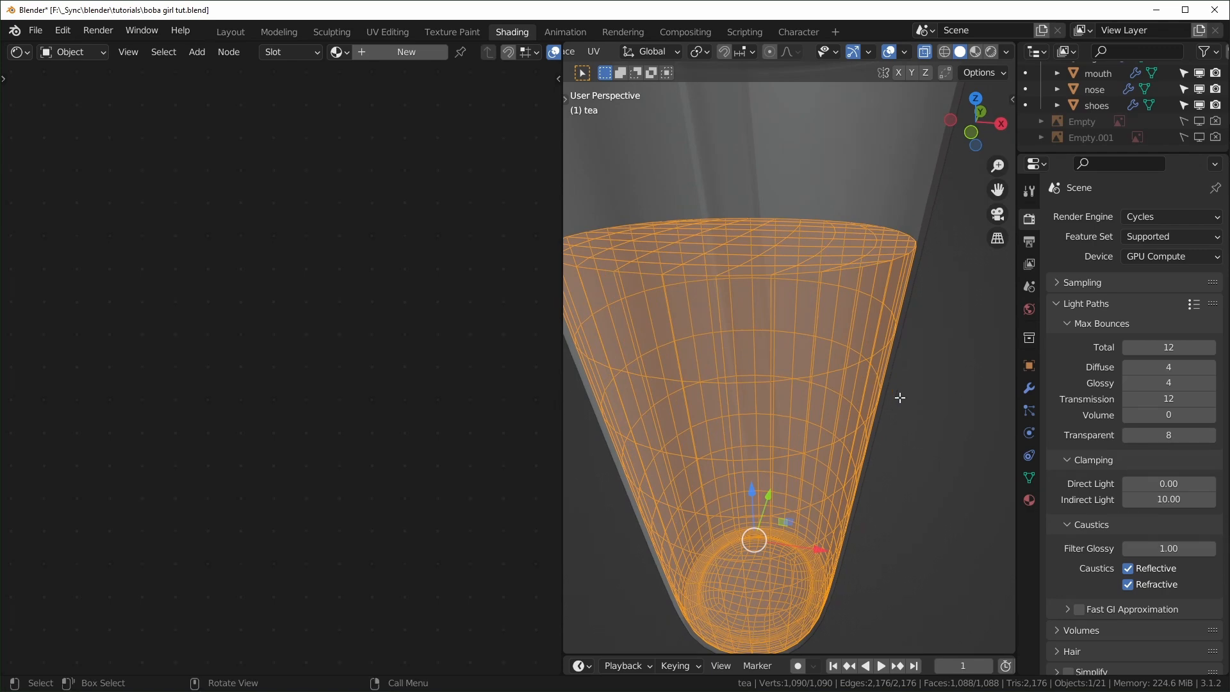
middle_click_drag(918, 410, 925, 406)
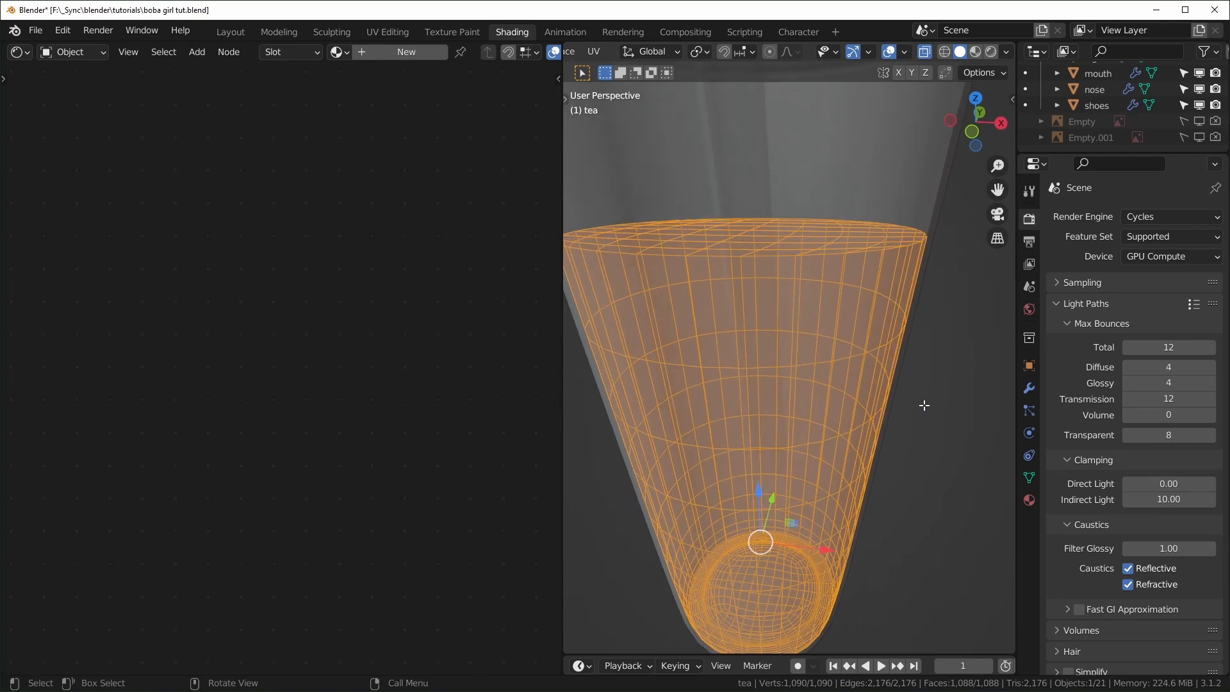
key("s")
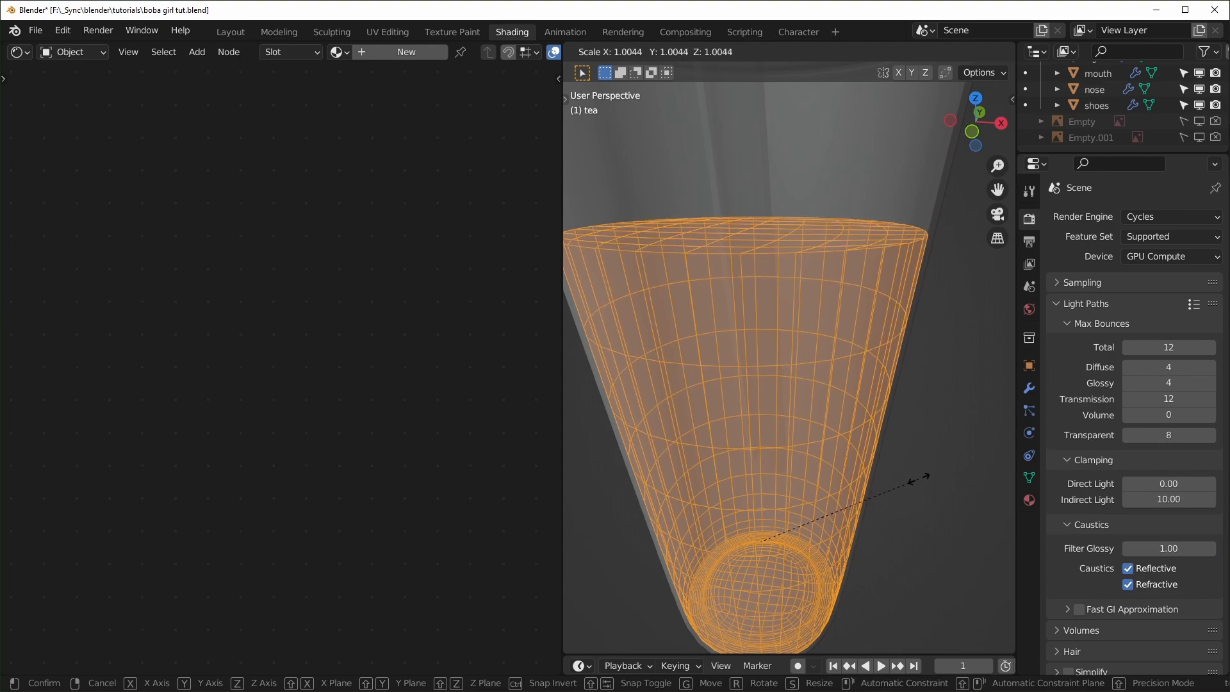
left_click(916, 477)
key("Tab")
left_click(986, 53)
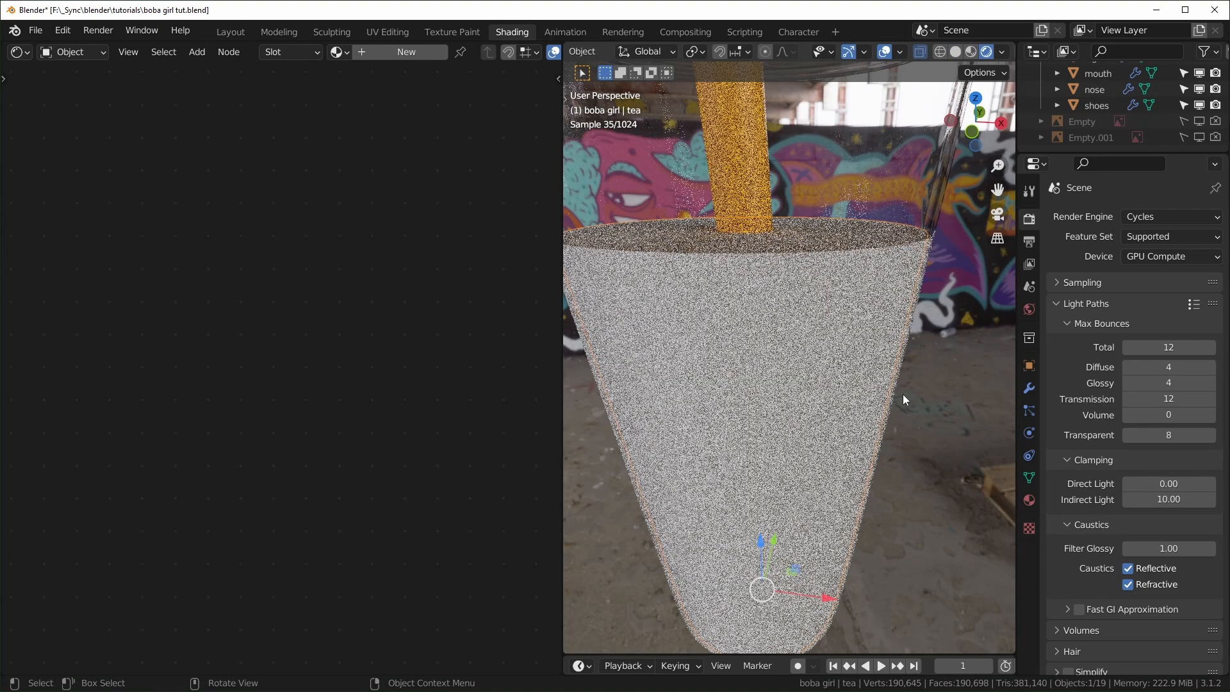
- Create a new material for the tea and name it "boba tea"
scroll(814, 355, "down", 2)
left_click(822, 272)
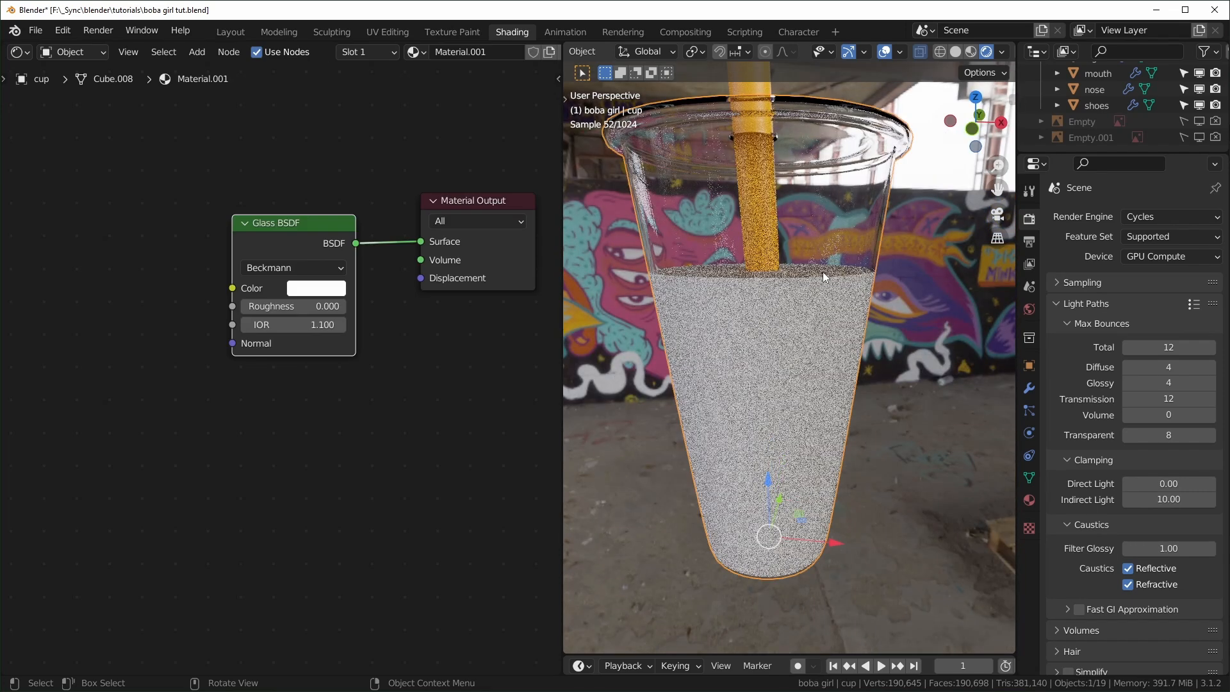
left_click(822, 271)
left_click(413, 52)
double_click(466, 52)
type("boba tead")
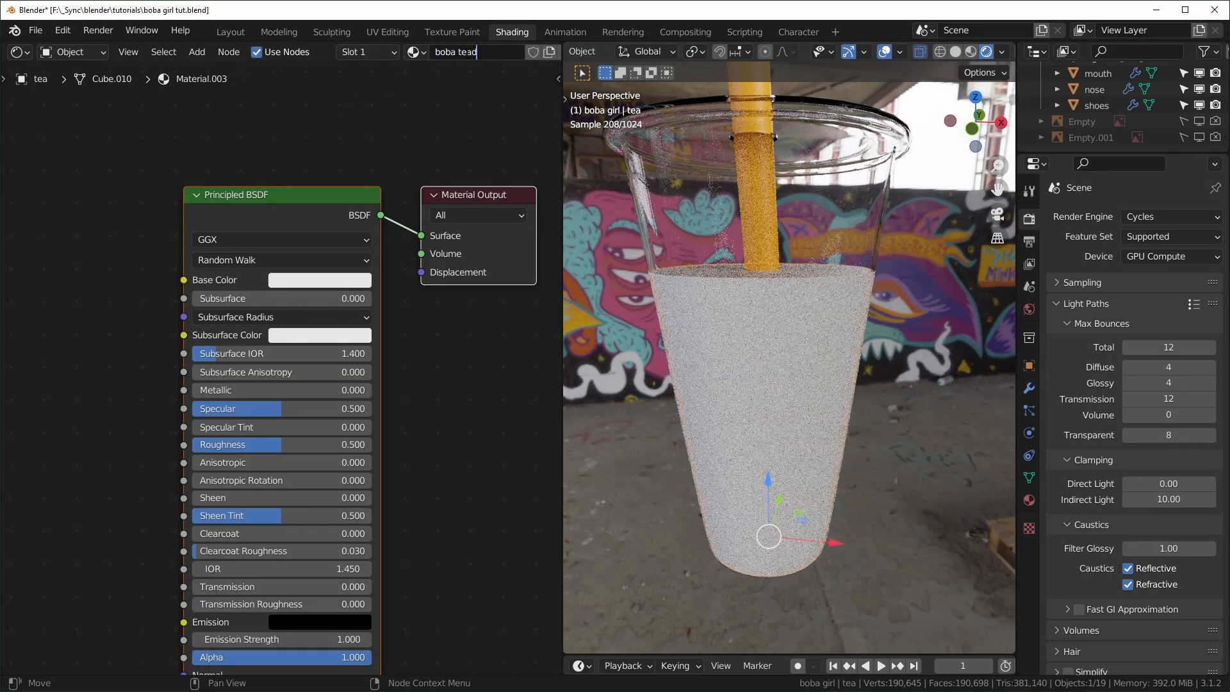
key("BackSpace")
key("Return")
- Switch the viewport to material preview and isolate the tea in local view
left_click(970, 52)
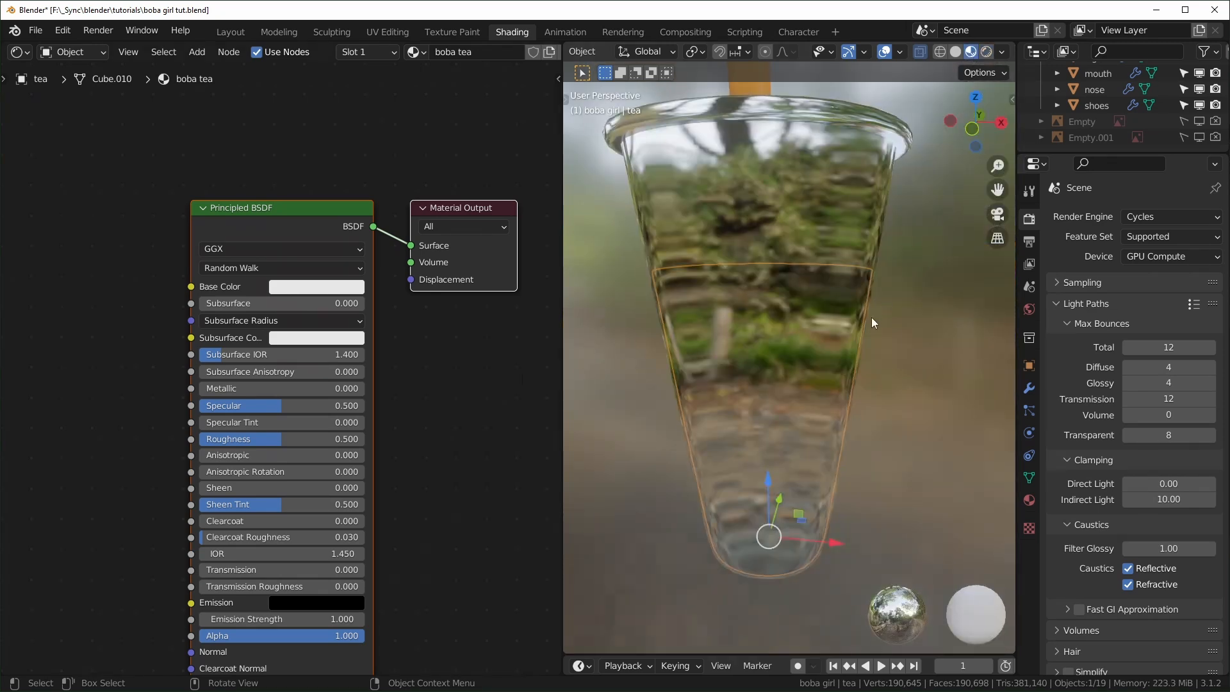
key("KP_Divide")
middle_click_drag(187, 382, 212, 361)
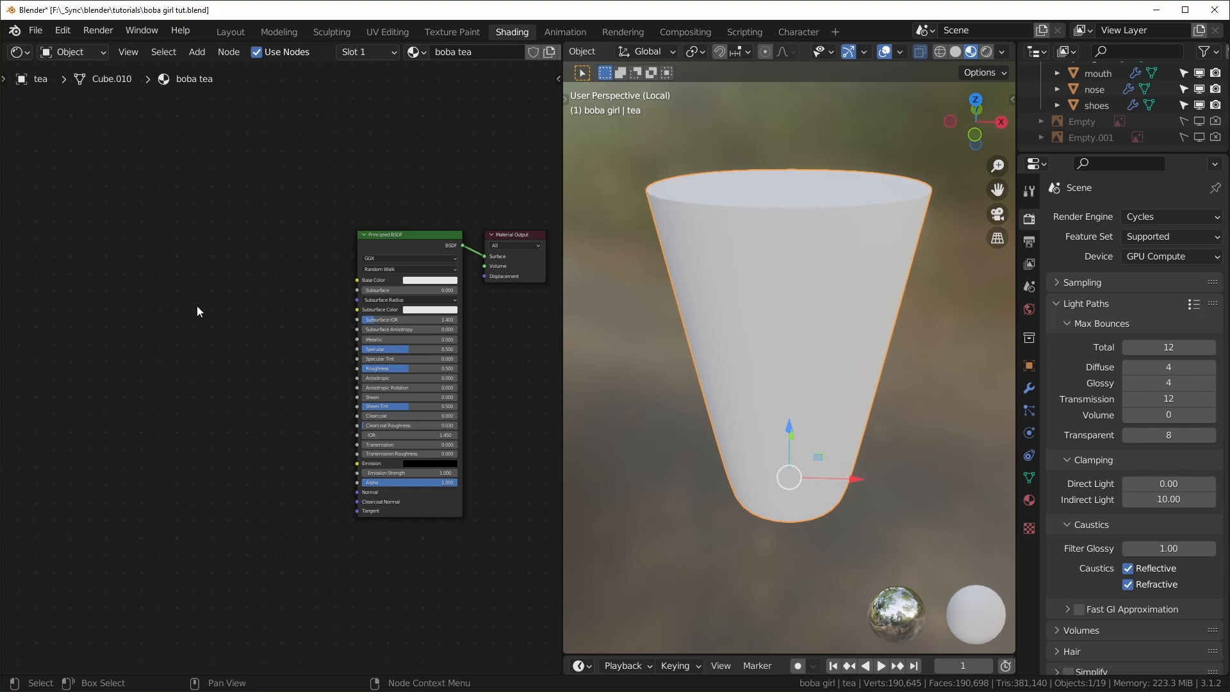
- Add a Voronoi Texture node fed directly by the Object texture coordinates, removing the Mapping node between them
key("shift+a")
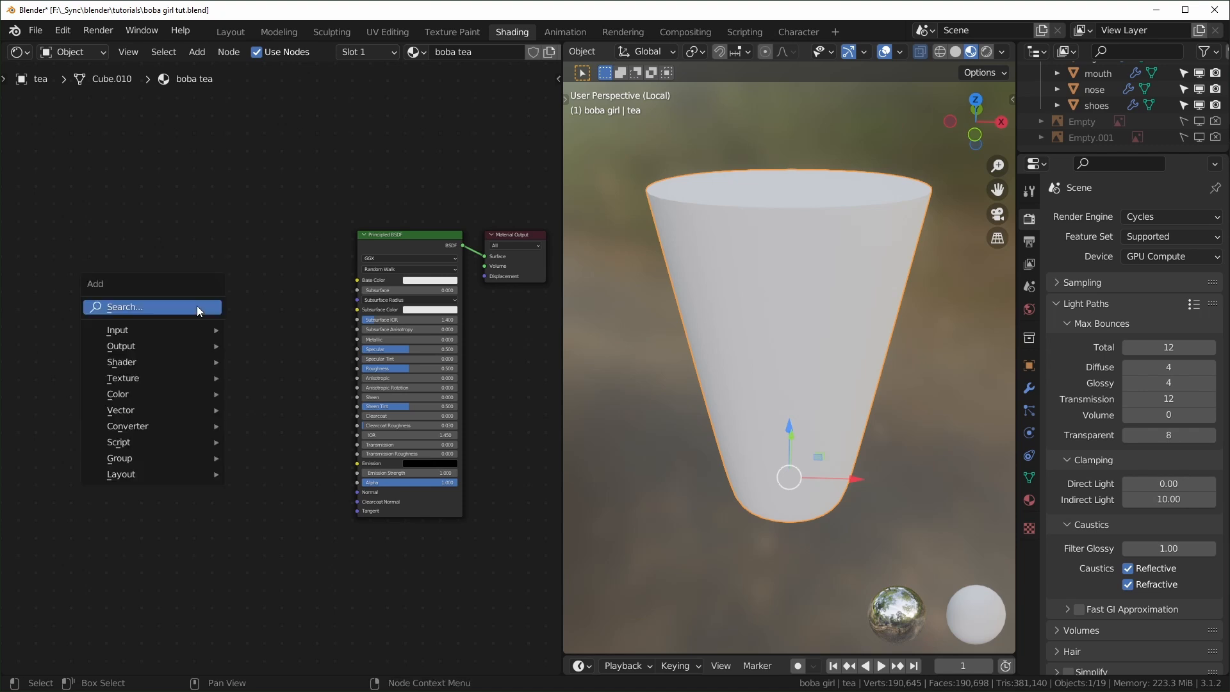
left_click(197, 305)
type("vov")
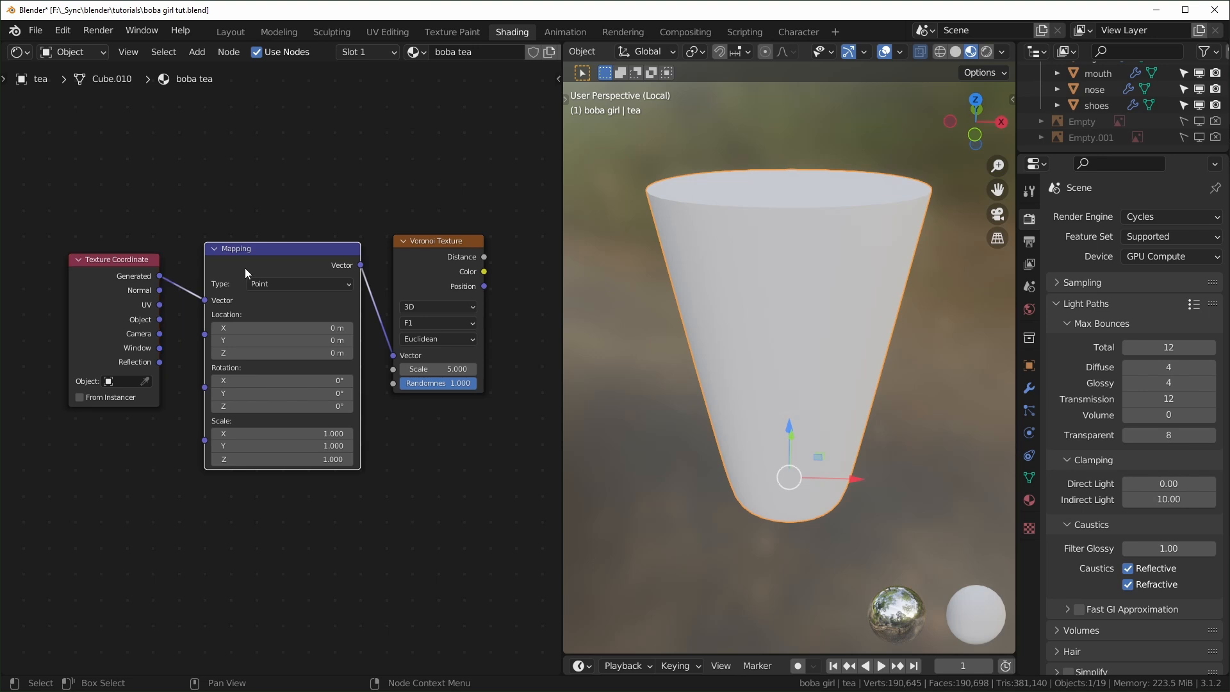
key("ctrl+x")
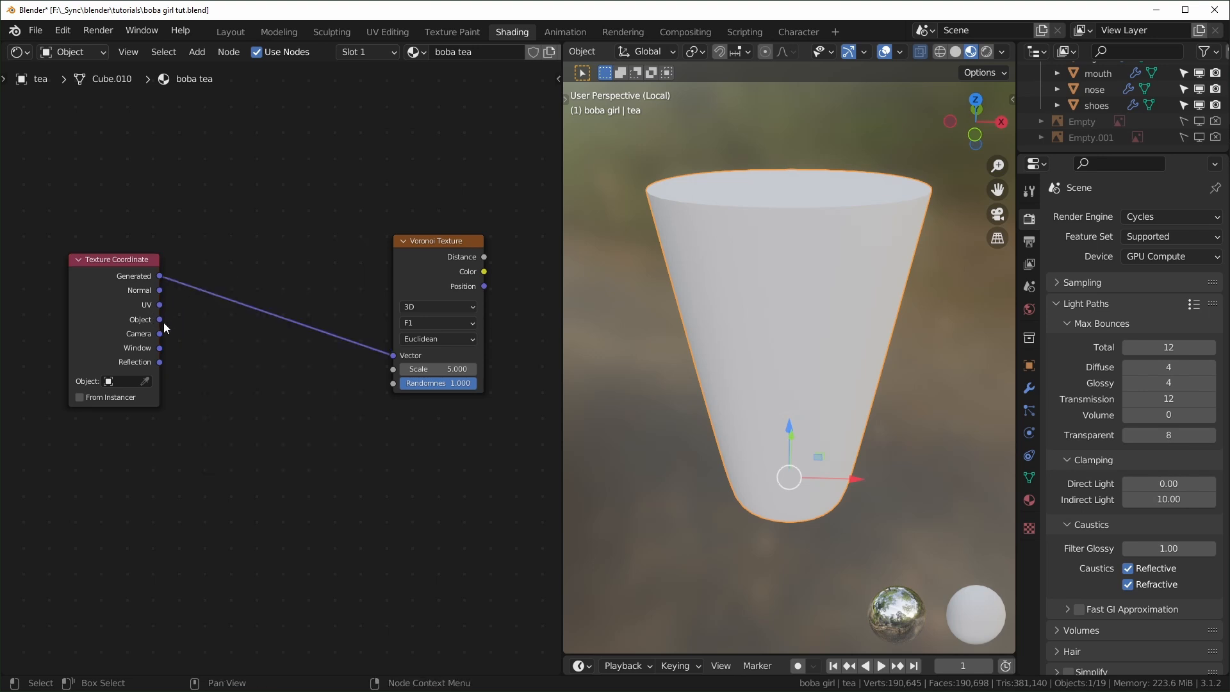
left_click_drag(408, 359, 394, 356)
- Preview the Voronoi Texture's Distance output on the tea and set the texture's scale to 46.1
middle_click_drag(410, 358, 210, 370)
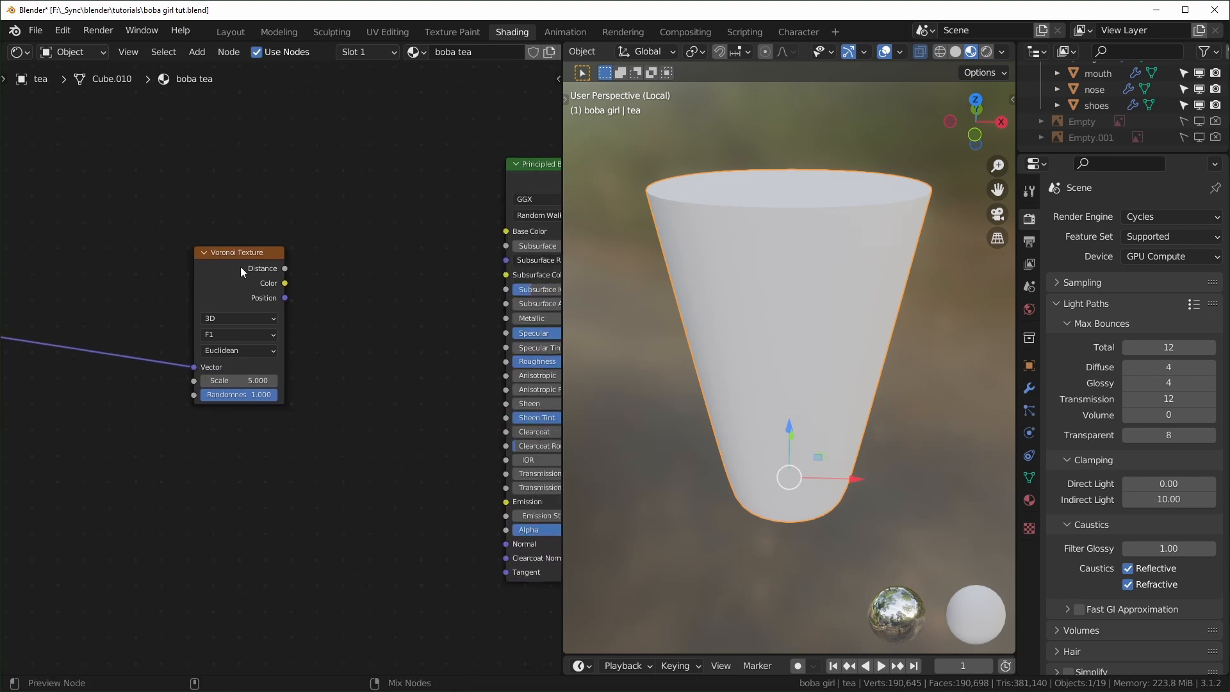
left_click_drag(267, 264, 230, 271)
left_click_drag(211, 389, 365, 389)
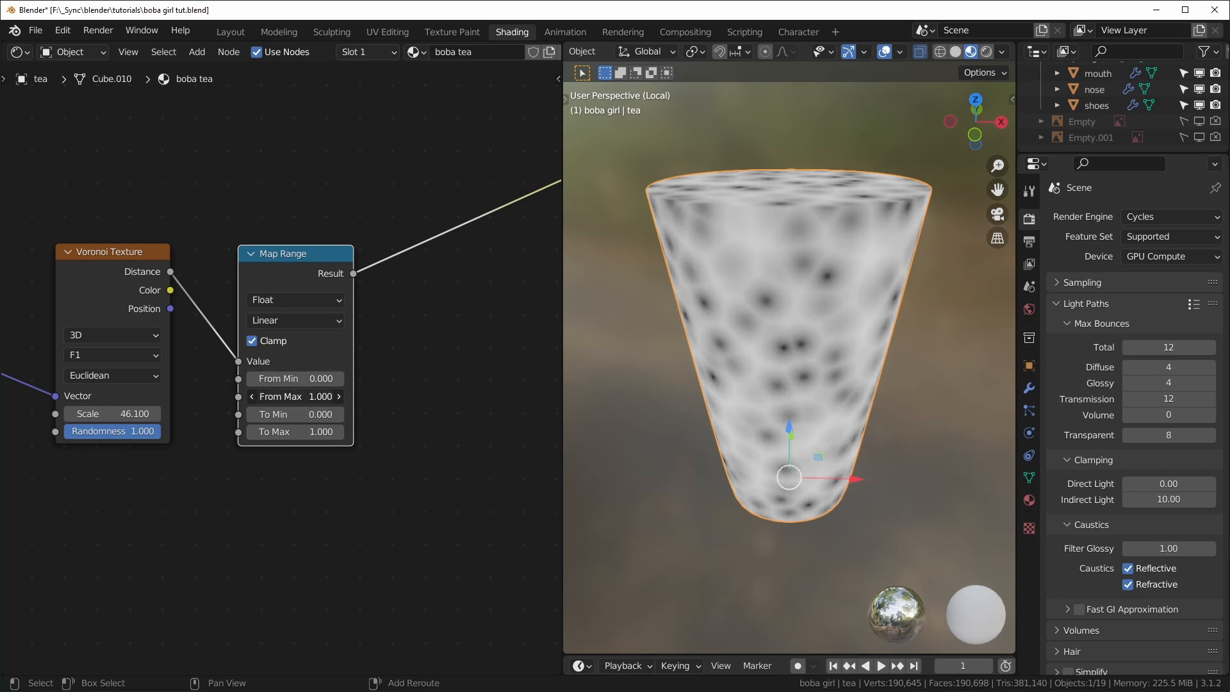
- Narrow the Map Range input to 0.340–0.560 and switch the Voronoi Texture to Smooth F1 with smoothness 0.180 and randomness 1.000
left_click_drag(296, 397, 313, 378)
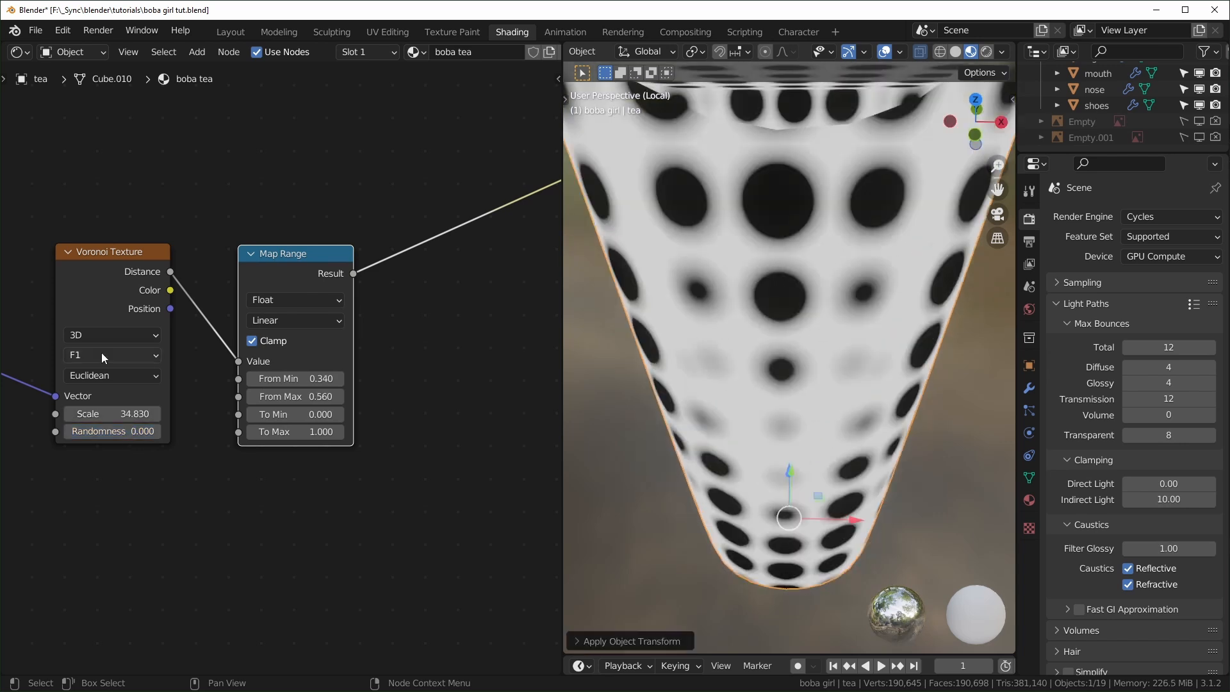
left_click(101, 354)
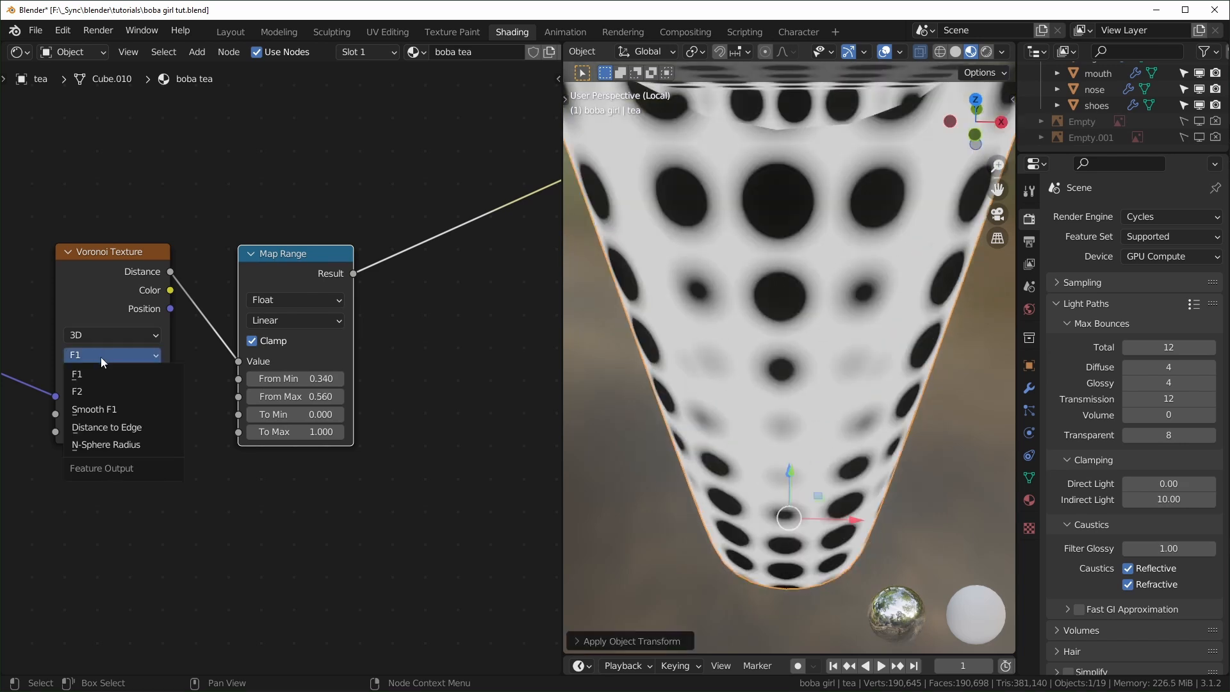
left_click(112, 410)
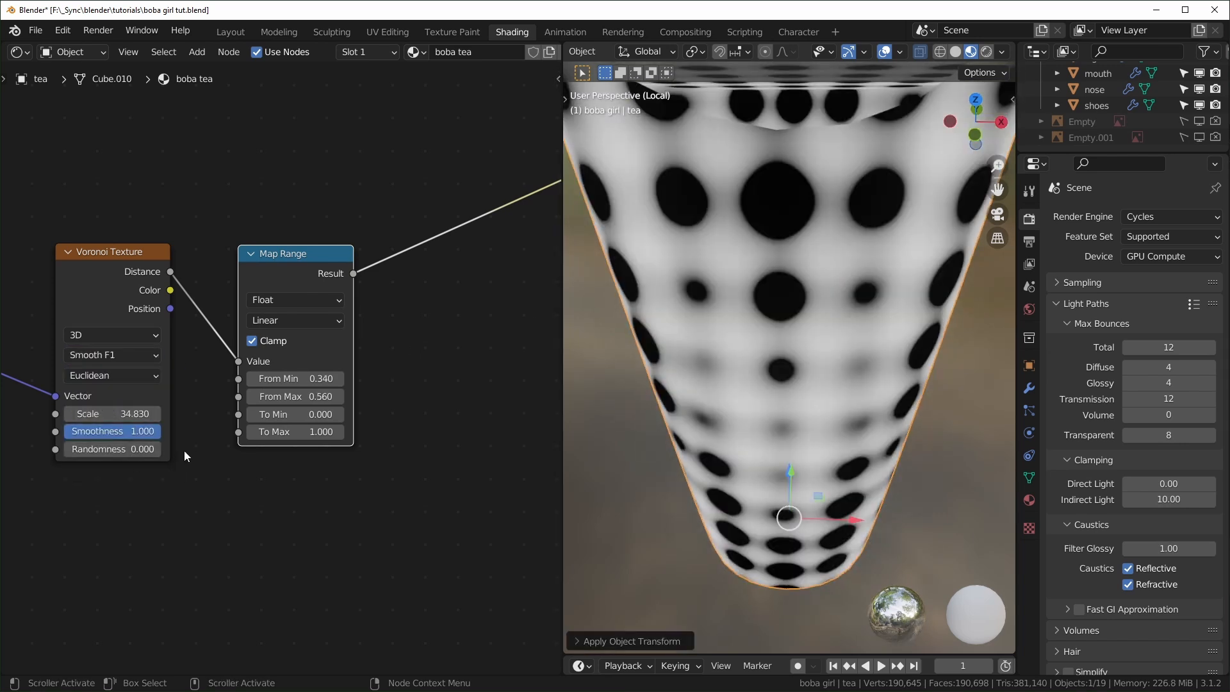
mouse_move(152, 440)
left_mouse_down()
mouse_move(70, 439)
mouse_move(160, 431)
mouse_move(71, 431)
mouse_move(160, 449)
left_mouse_up()
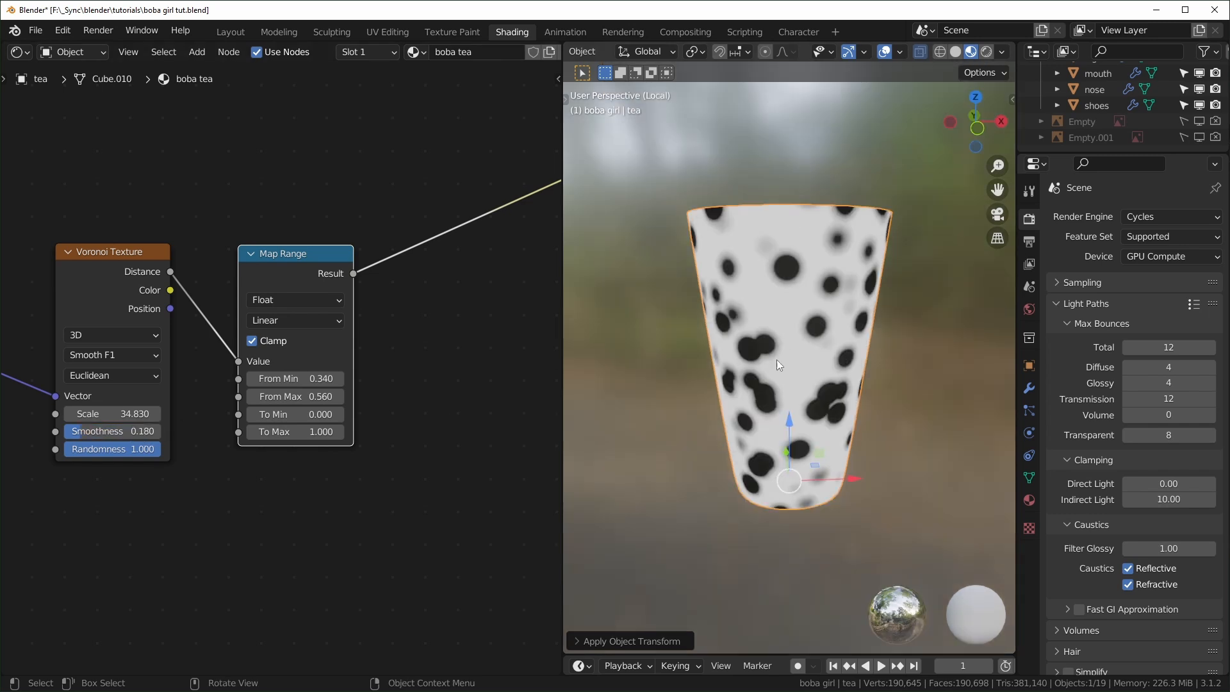
- Preview the Texture Coordinate node's Generated output on the tea and move the node farther from the Voronoi Texture
scroll(272, 508, "down", 3)
middle_click_drag(272, 503, 333, 494)
middle_click_drag(84, 367, 225, 398)
scroll(276, 378, "up", 3)
left_click(121, 282, "ctrl+shift")
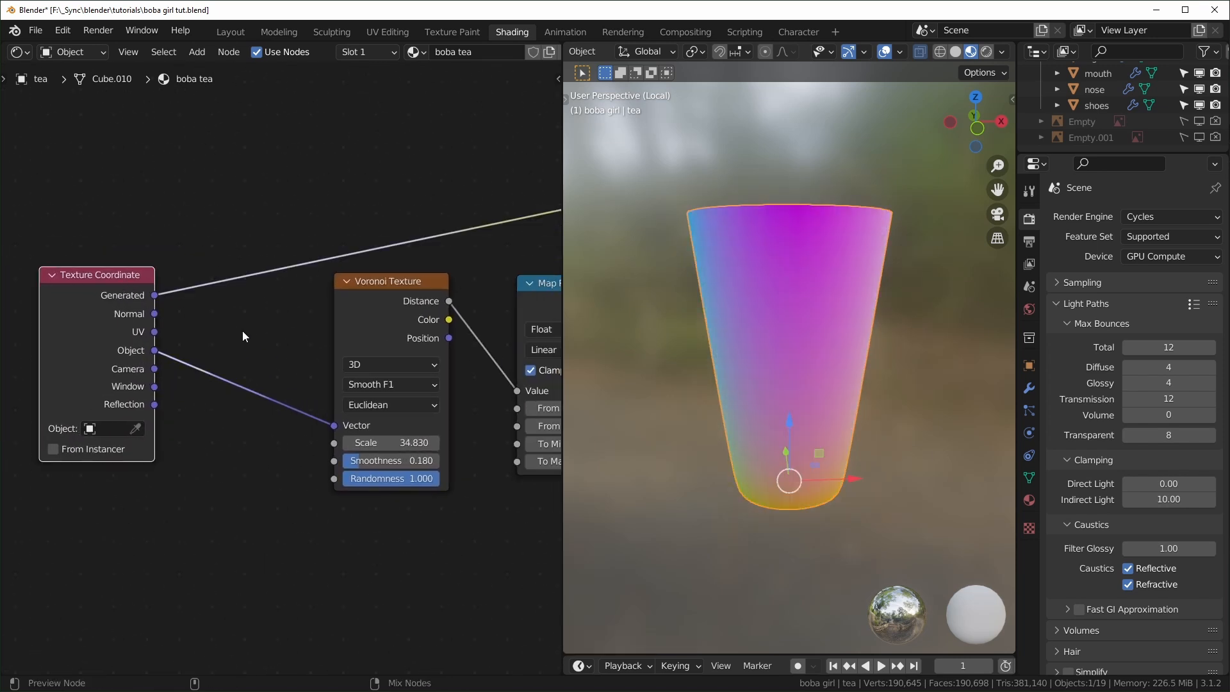
left_click_drag(114, 283, 36, 287)
scroll(187, 332, "down", 1)
middle_click_drag(187, 332, 223, 352)
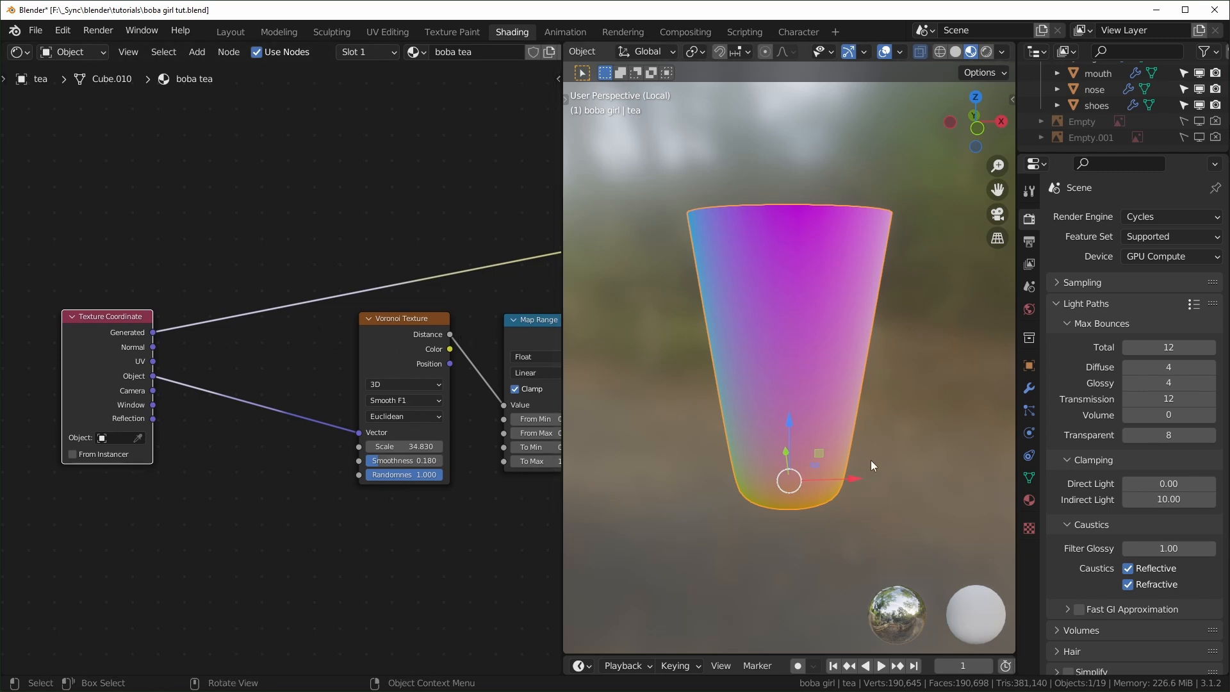
- Add a Separate XYZ node fed by the Generated coordinates, preview its Z output on the tea, and space out the nodes
key("shift+a")
type("sep")
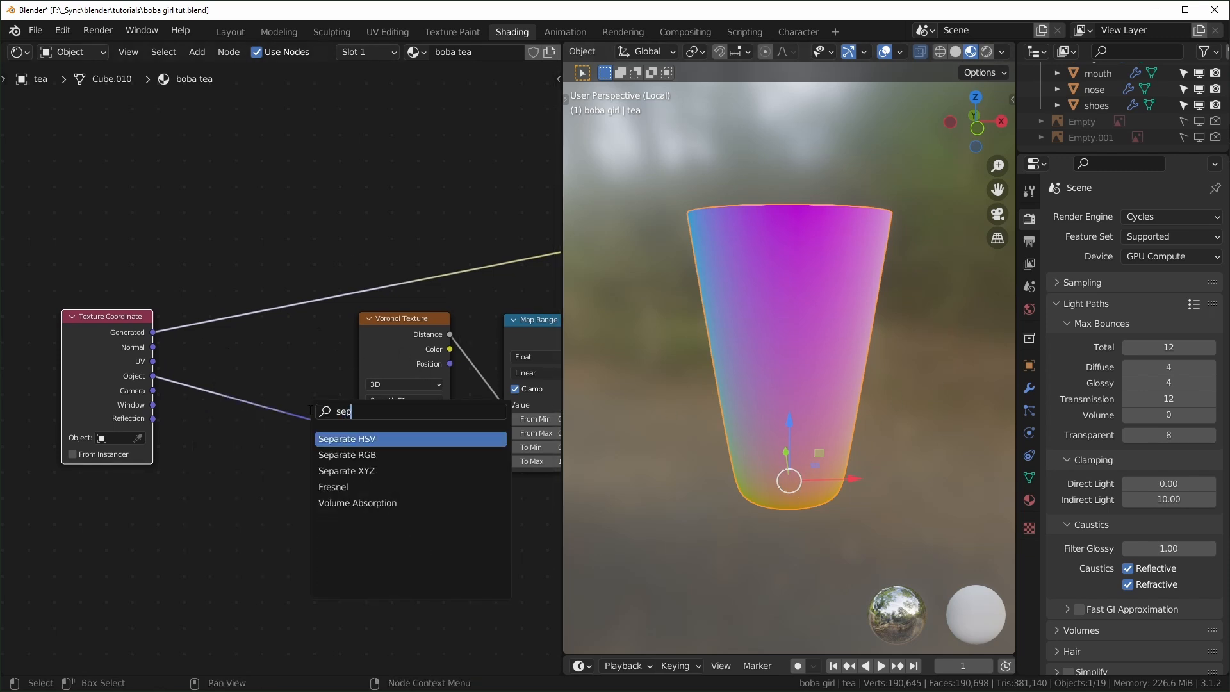
left_click(349, 471)
left_click(279, 255)
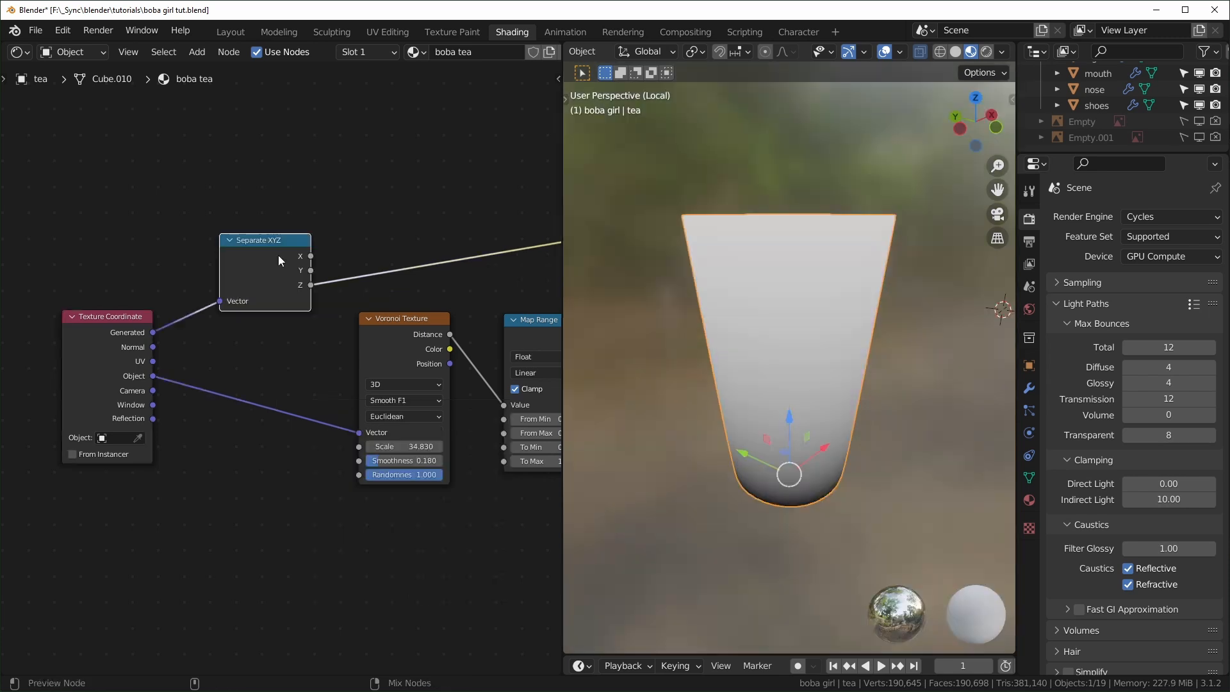
middle_click_drag(666, 367, 670, 370)
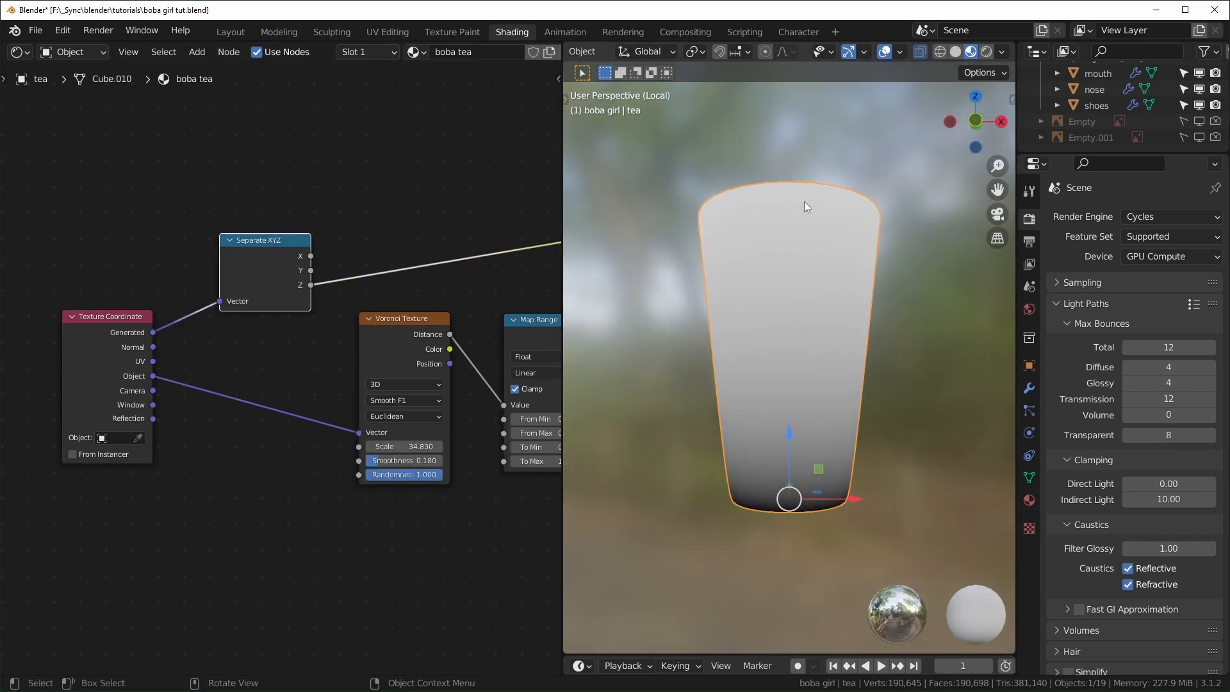
left_click_drag(78, 315, 1, 322)
left_click_drag(272, 267, 161, 251)
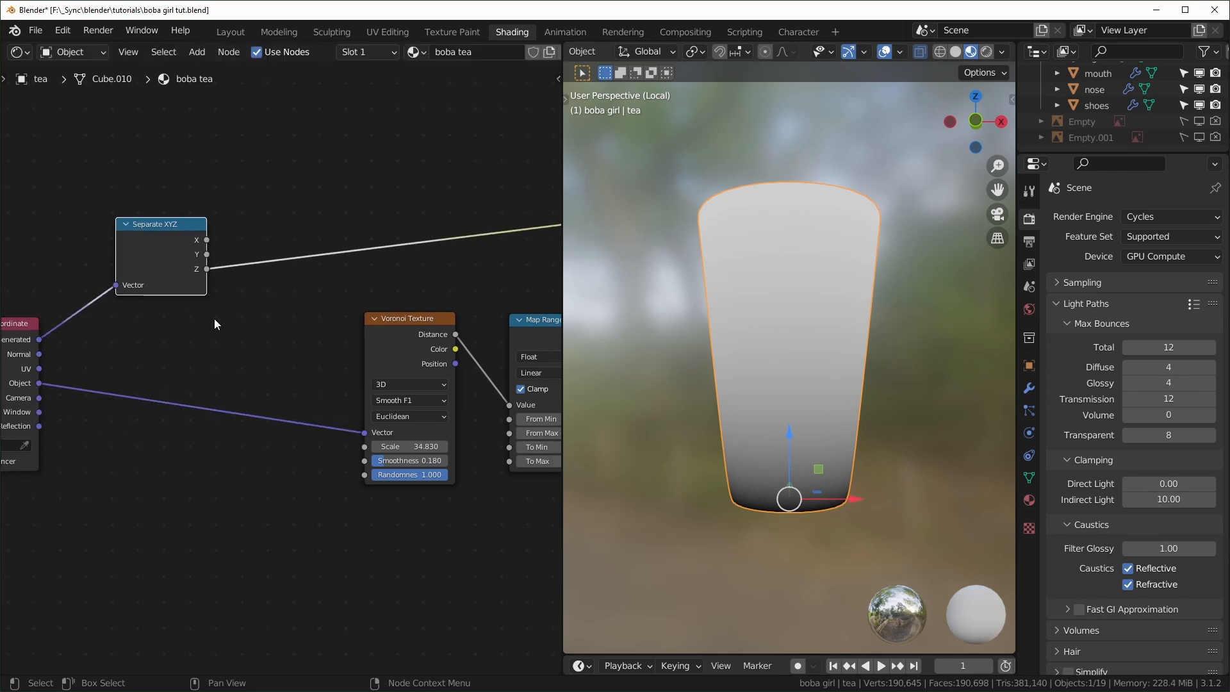
- Preview the Map Range result on the tea and widen the gap between the Voronoi Texture and Map Range nodes
middle_click_drag(294, 412, 125, 403)
left_click(371, 321, "ctrl+shift")
middle_click_drag(404, 369, 478, 379)
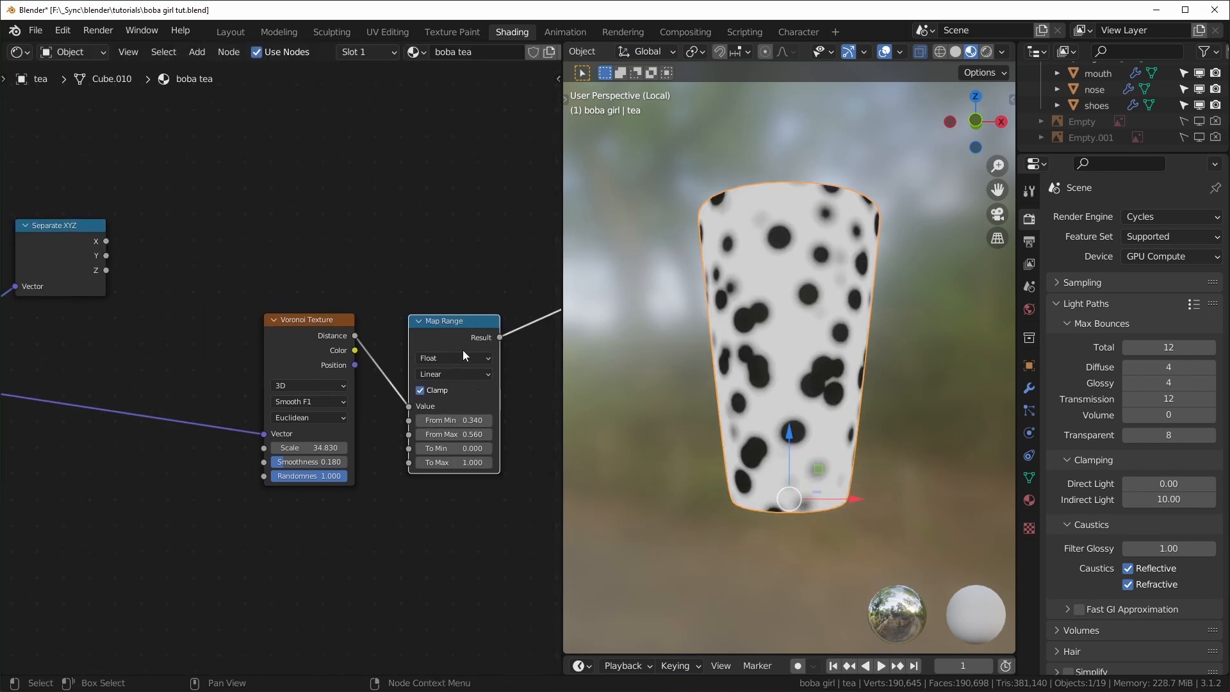
left_click_drag(447, 342, 487, 342)
left_click_drag(324, 336, 226, 365)
- Replace the Map Range node with a Value Compressor node group on the Voronoi Texture's Distance output
middle_click_drag(487, 329, 459, 302)
scroll(459, 303, "up", 1)
left_click(459, 302)
key("ctrl+x")
key("shift+a")
left_click(459, 302)
type("compre")
key("Return")
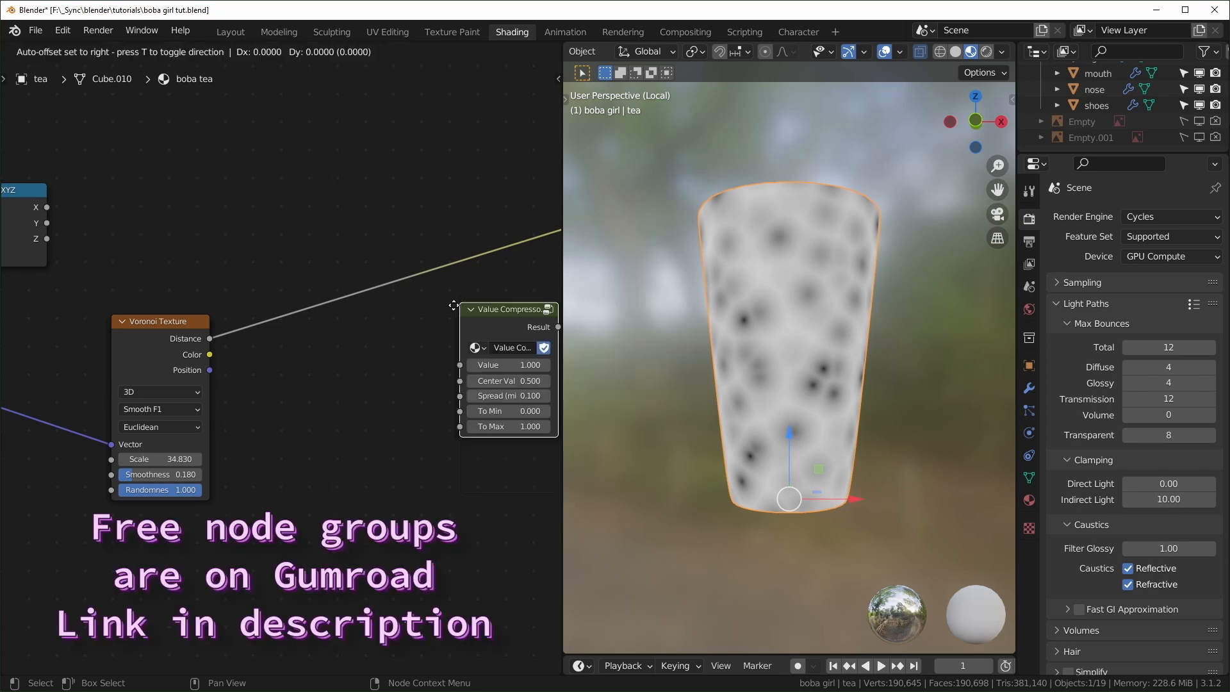
left_click(422, 305)
- Examine the nodes inside the Value Compressor group and return to the tea material's main node tree
key("Tab")
middle_click_drag(320, 360, 420, 390)
key("Tab")
scroll(353, 393, "up", 4)
scroll(267, 420, "up", 3)
left_click_drag(397, 389, 355, 389)
key("ctrl+z")
- Feed Separate XYZ's Z output into the Value Compressor's Center Value and preview the compressor's result on the tea
scroll(401, 347, "down", 3)
mouse_move(256, 345)
middle_mouse_down()
mouse_move(401, 348)
mouse_move(151, 290)
mouse_move(186, 295)
middle_mouse_up()
left_click(283, 253, "ctrl+shift")
left_click(283, 252, "ctrl+shift")
left_click(284, 252, "ctrl+shift")
scroll(324, 325, "up", 1)
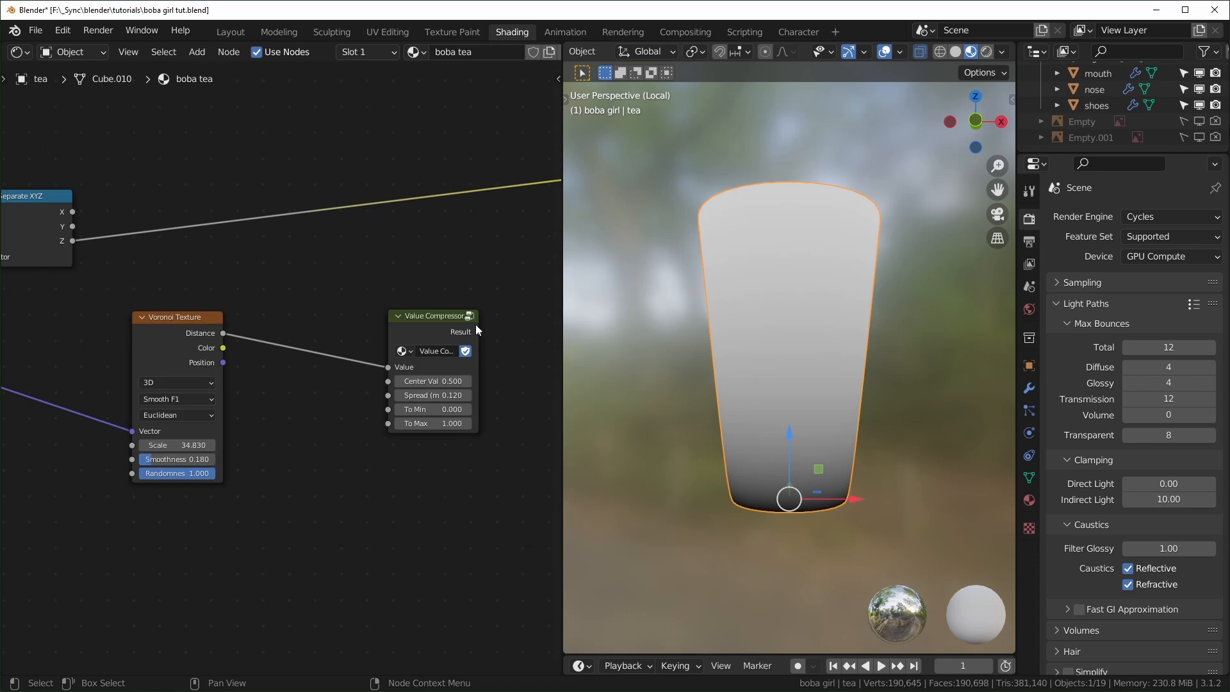
left_click(442, 318, "ctrl+shift")
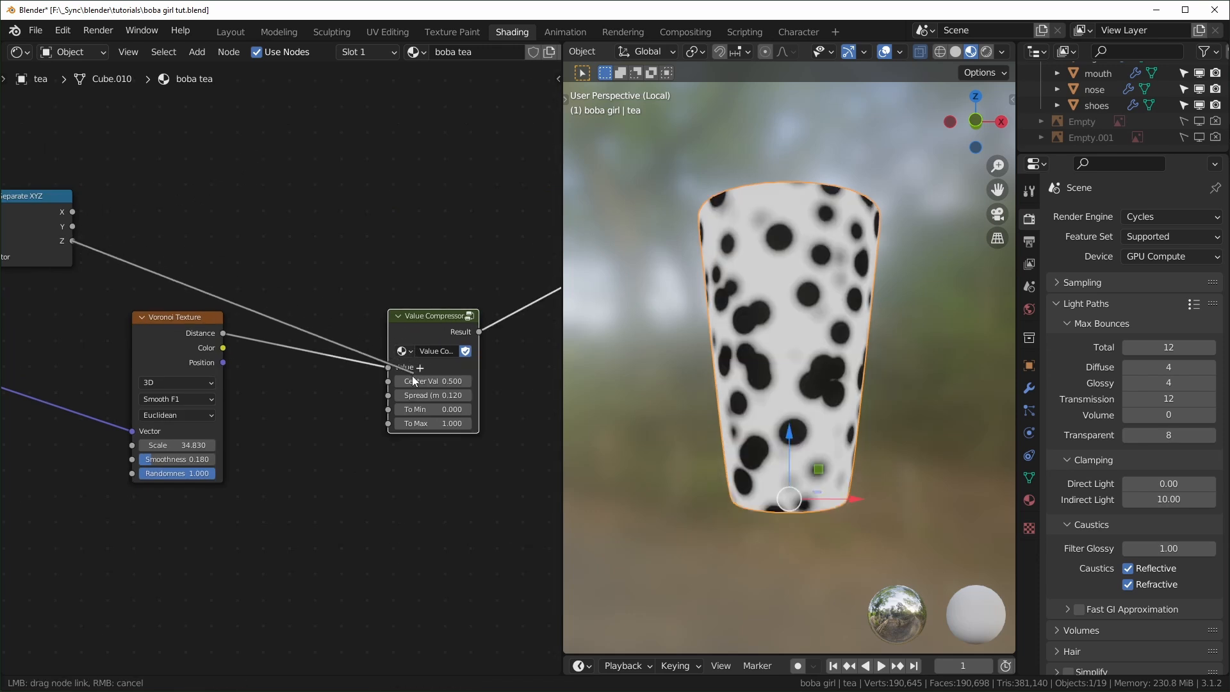
left_click_drag(413, 373, 410, 381)
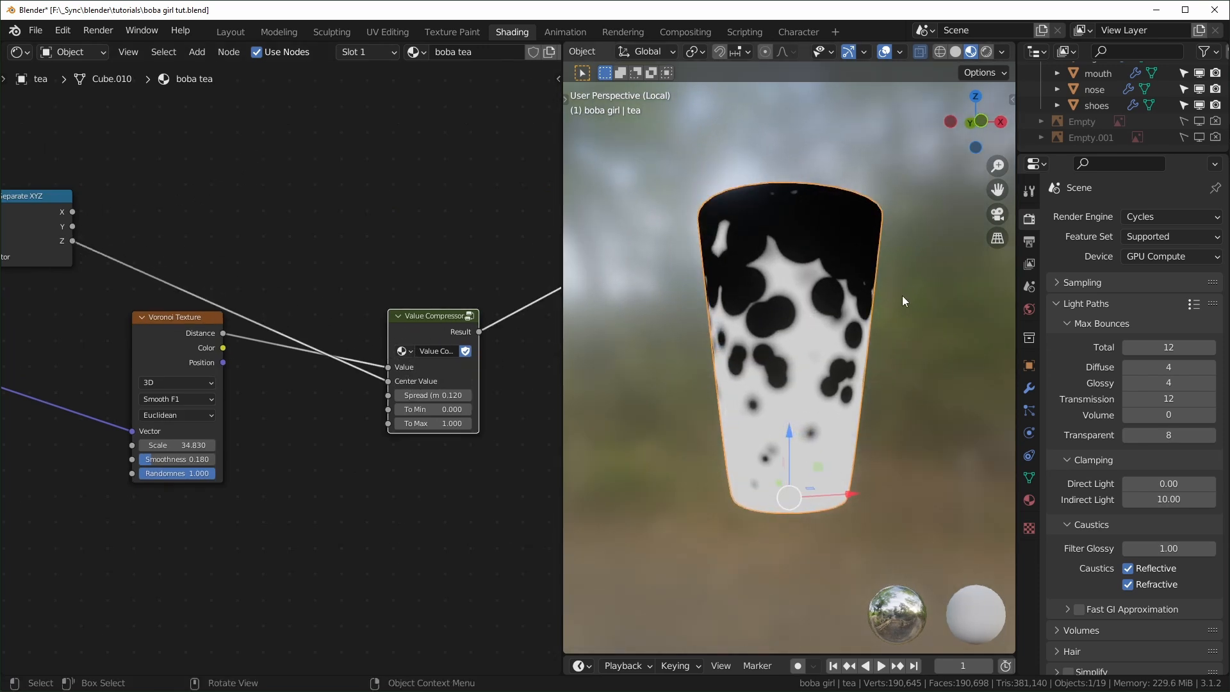
left_click_drag(200, 332, 191, 362)
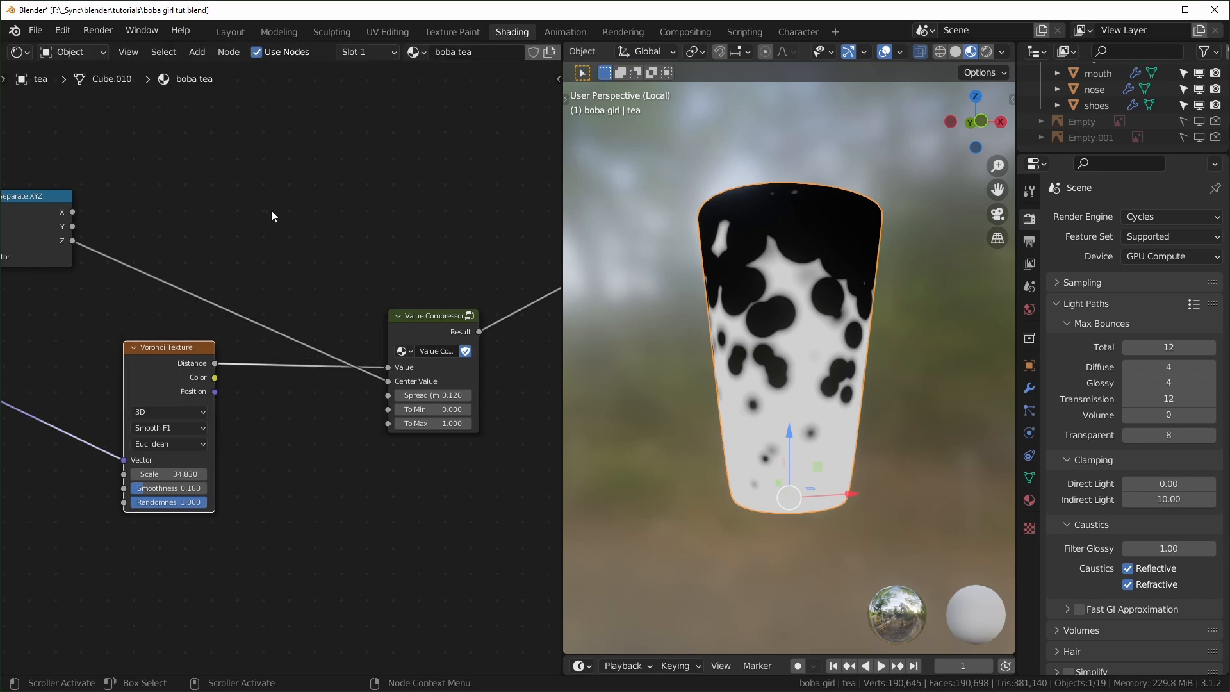
- Insert a Map Range node between the Z output and Center Value, with To Min 1.000 and To Max 0.000
key("shift+a")
left_click(310, 269)
type("map")
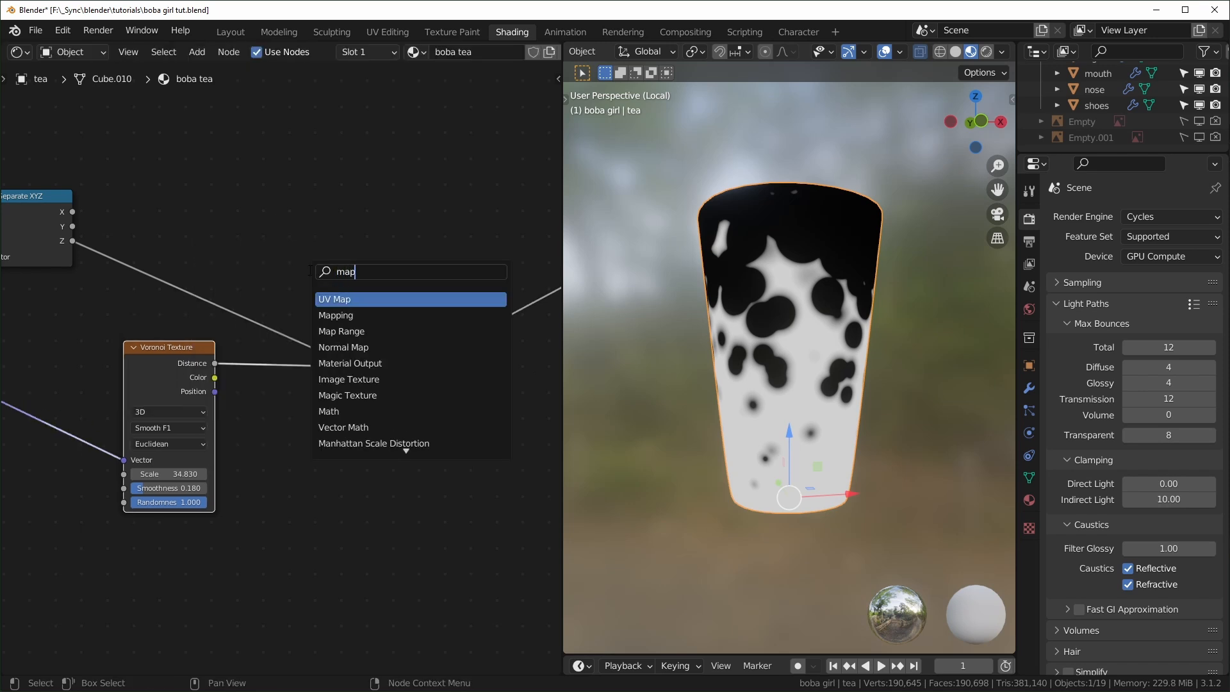
left_click(341, 331)
left_click(247, 211)
scroll(256, 346, "up", 1)
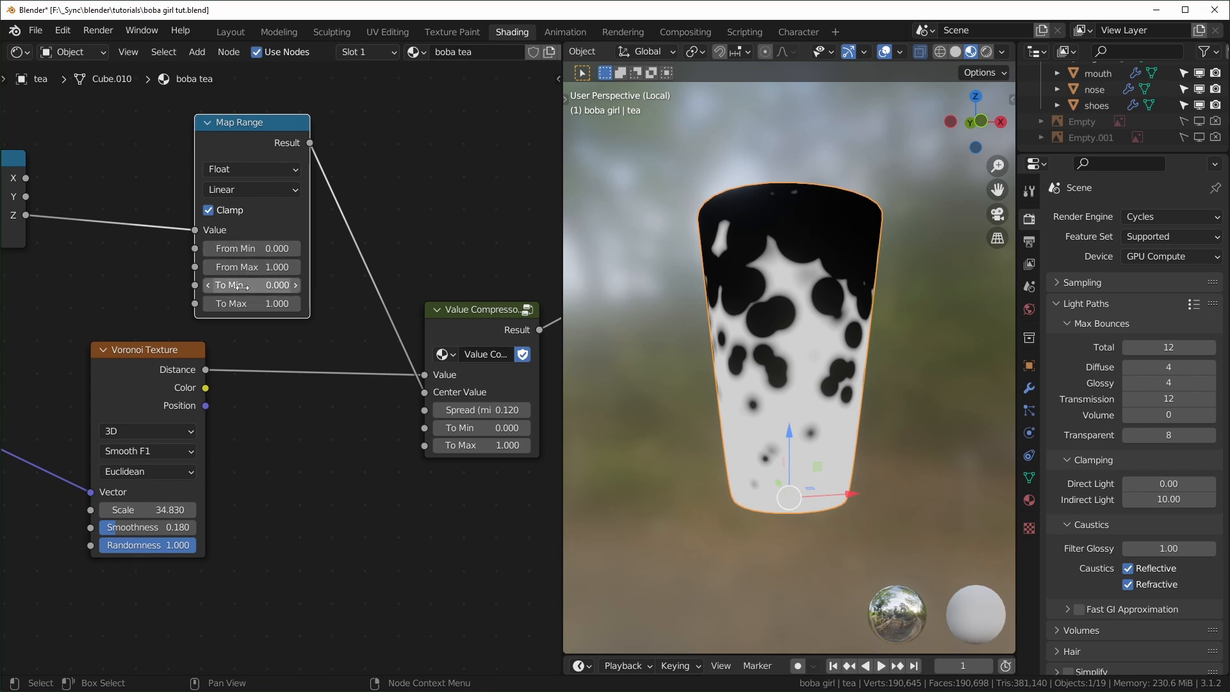
key("Return")
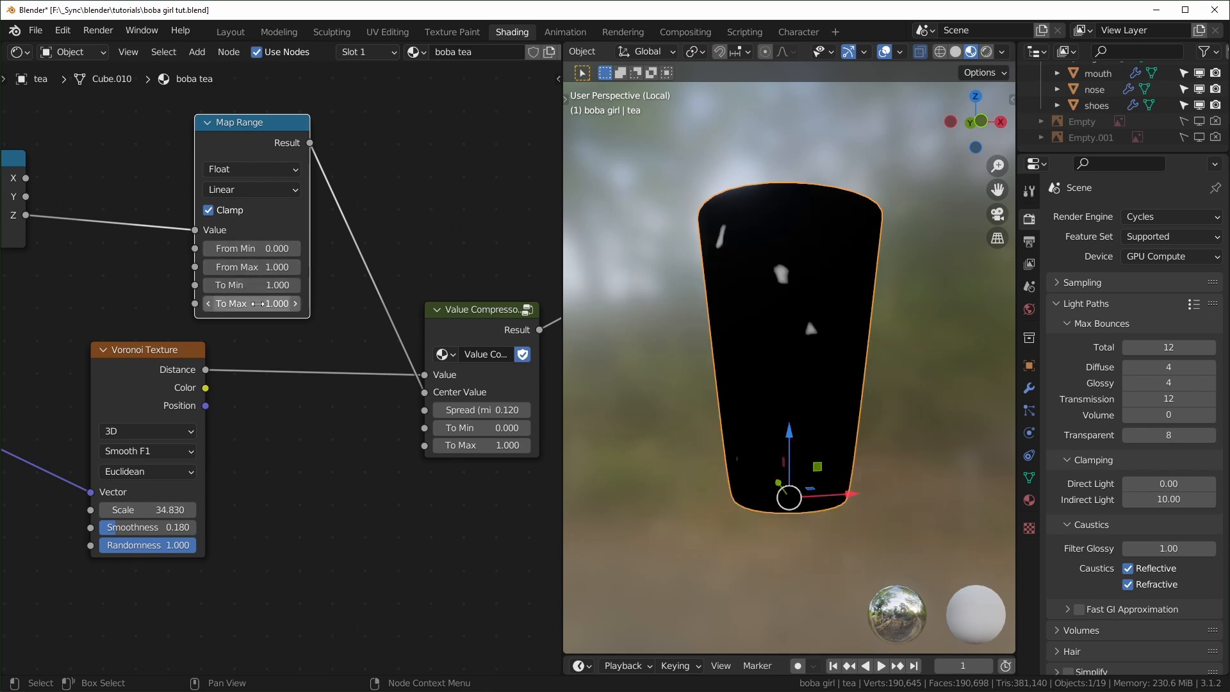
type("0")
key("Return")
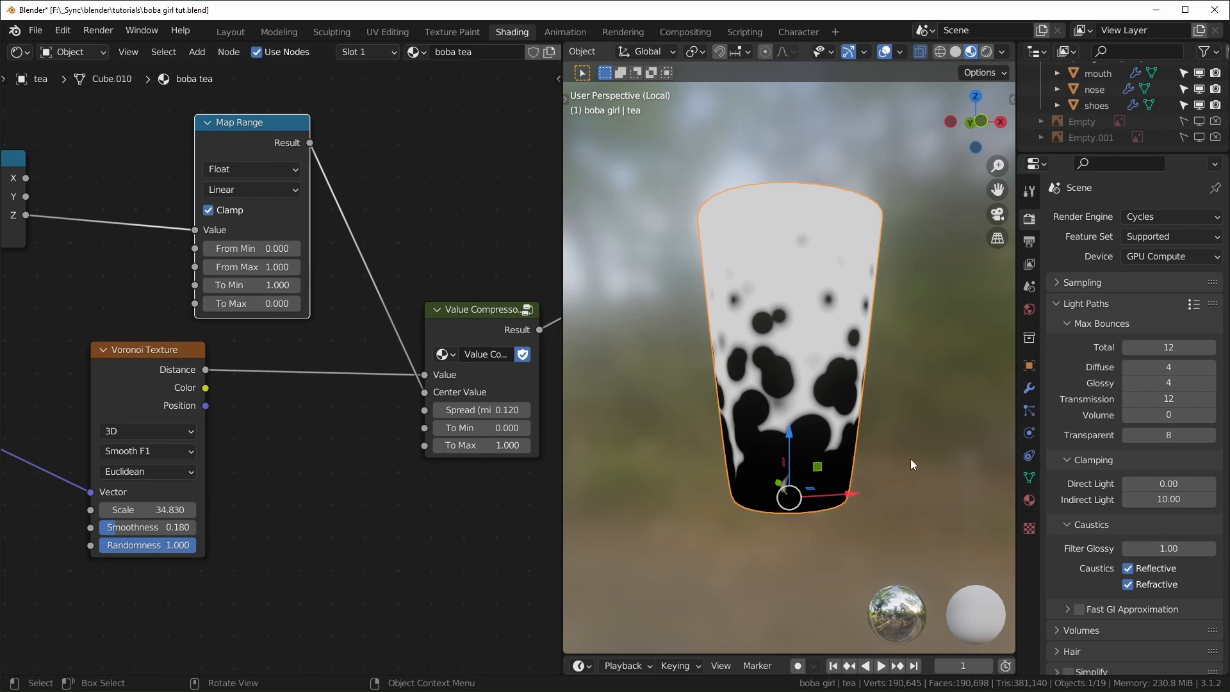
- Lower the Map Range's To Min to 0.690 to thin out the dark spots near the cup's base
middle_click_drag(908, 460, 774, 448)
scroll(282, 365, "up", 1)
scroll(617, 391, "up", 3)
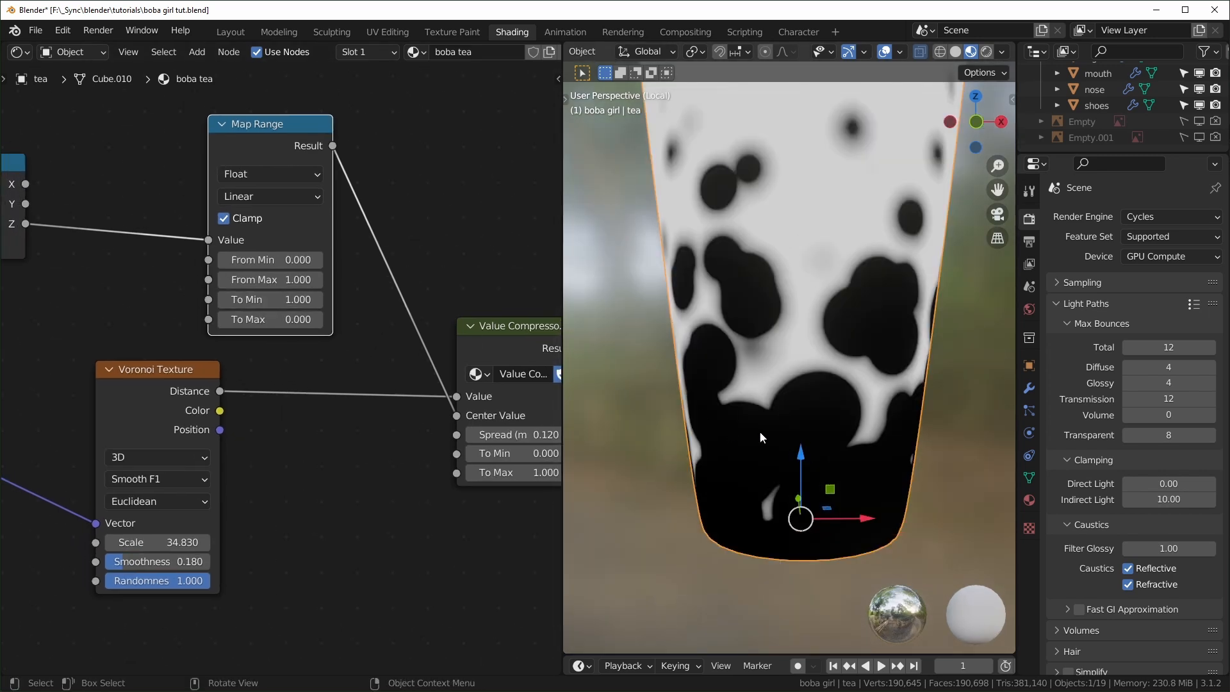
mouse_move(270, 300)
left_mouse_down()
mouse_move(229, 300)
mouse_move(248, 299)
left_mouse_up()
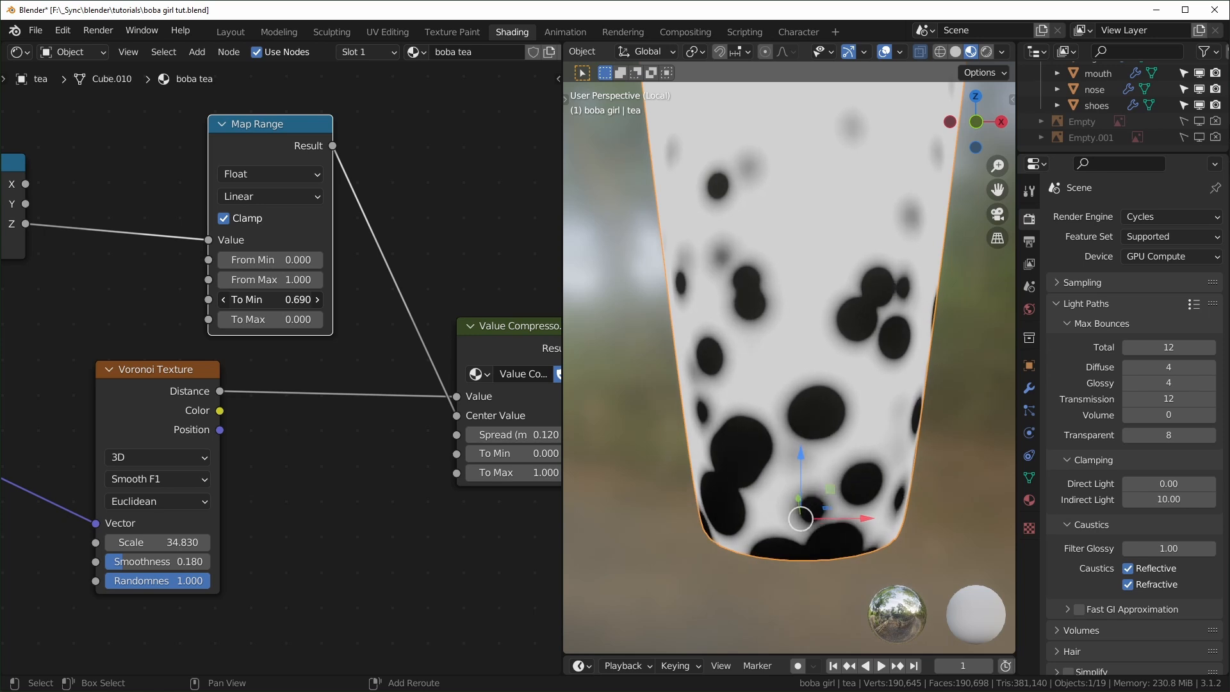
scroll(785, 294, "down", 2)
middle_click_drag(785, 294, 773, 301)
scroll(423, 286, "down", 3)
mouse_move(316, 168)
left_mouse_down()
mouse_move(343, 133)
mouse_move(325, 152)
left_mouse_up()
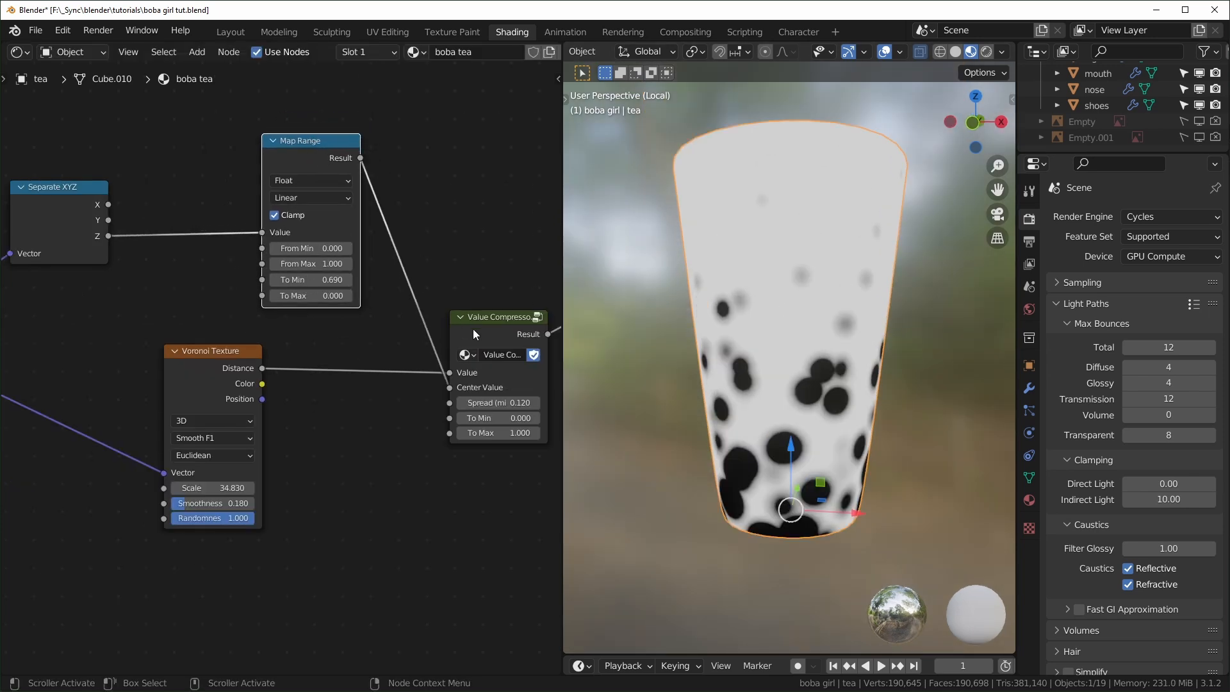
- Delete the Map Range node and put a duplicate of the Value Compressor between the Z output and Center Value
key("ctrl+x")
left_click(494, 316)
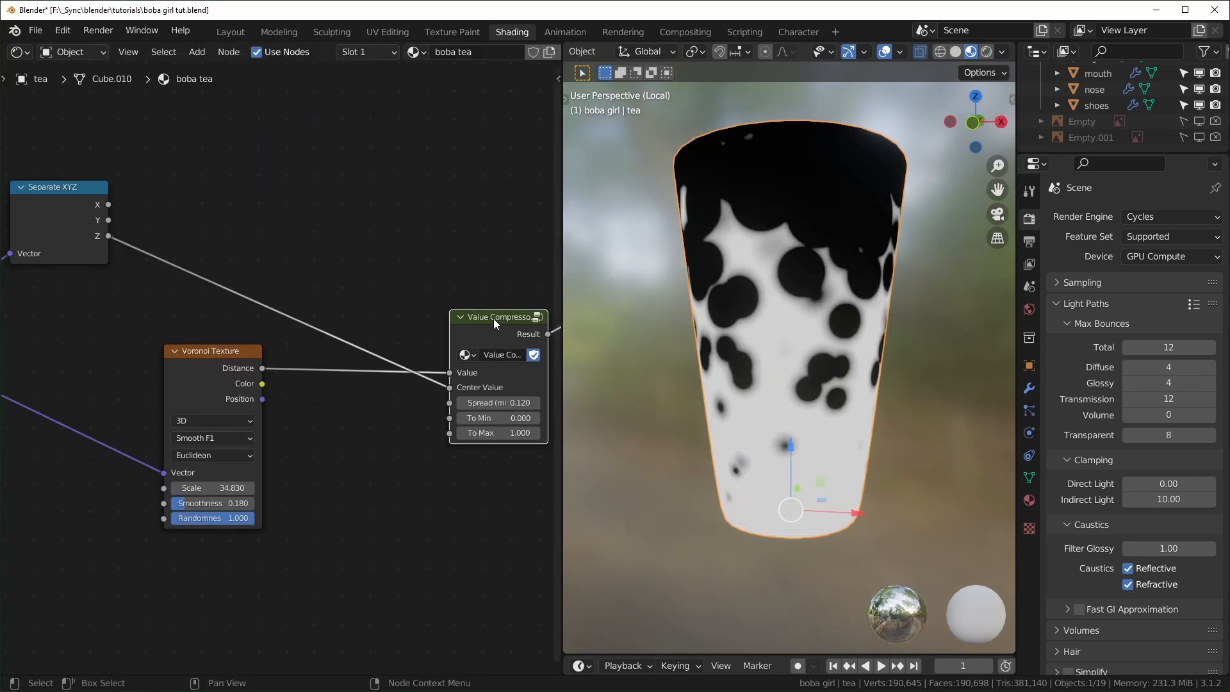
key("shift+d")
left_click(298, 170)
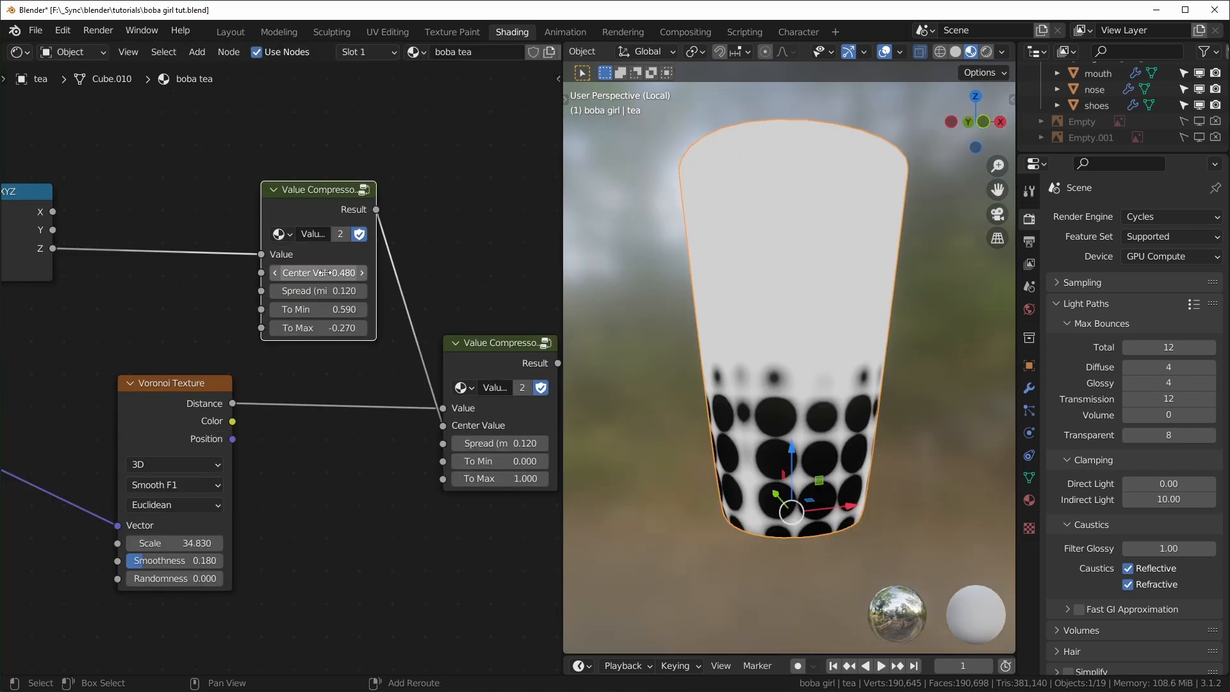
- Tune the first compressor to center 0.490, spread 0.140, range 0.560 to -0.270; second spread 0.090; Voronoi scale 44.890, randomness 0.667
left_click_drag(318, 272, 330, 273)
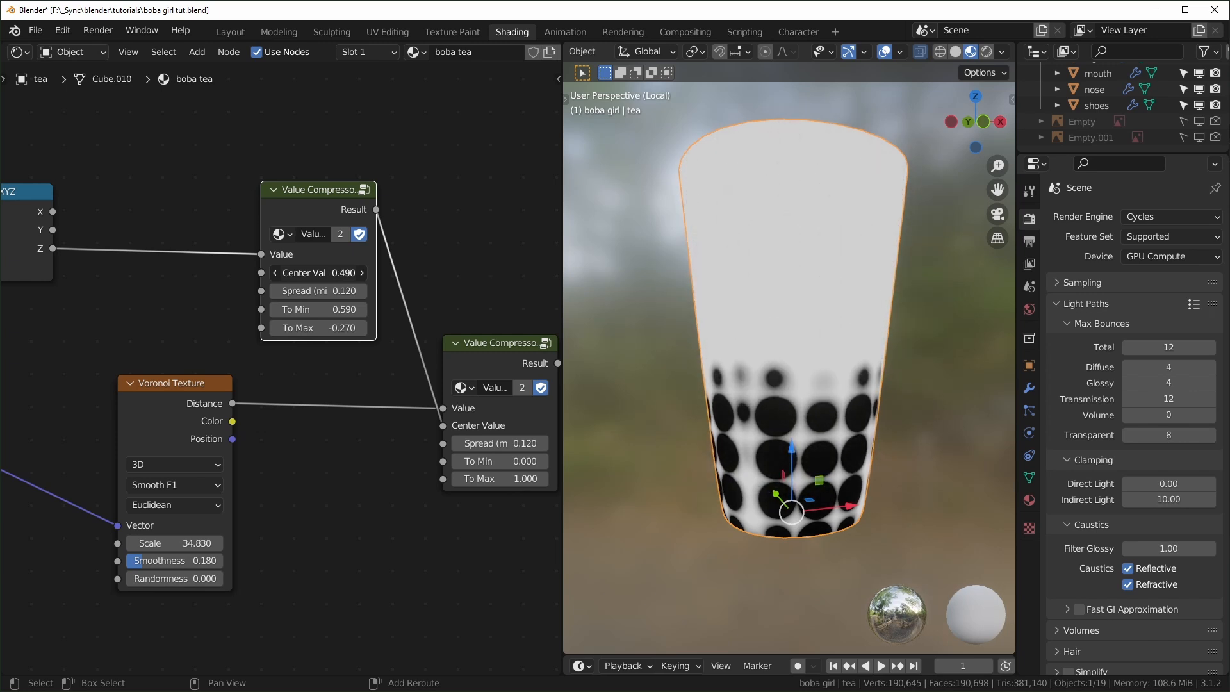
scroll(291, 436, "down", 1)
left_click_drag(202, 537, 263, 538)
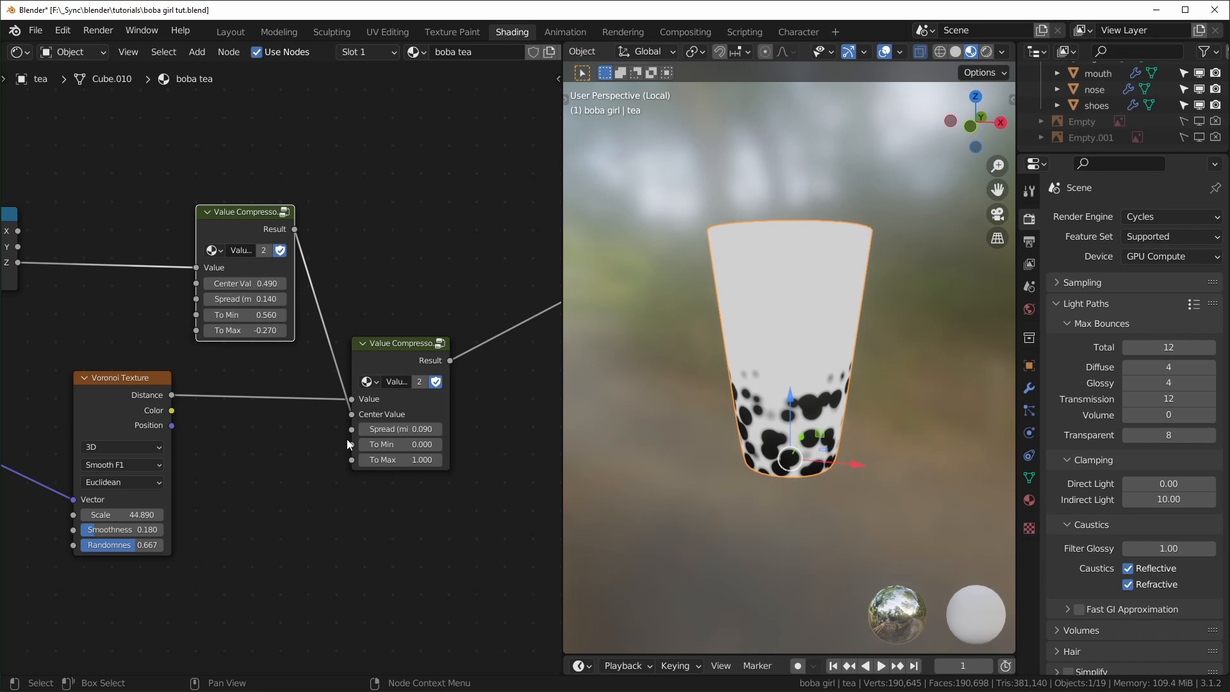
- Insert a MixRGB node before the Principled BSDF, with the second Value Compressor driving its Fac and its Color feeding Base Color
middle_click_drag(347, 439, 334, 427)
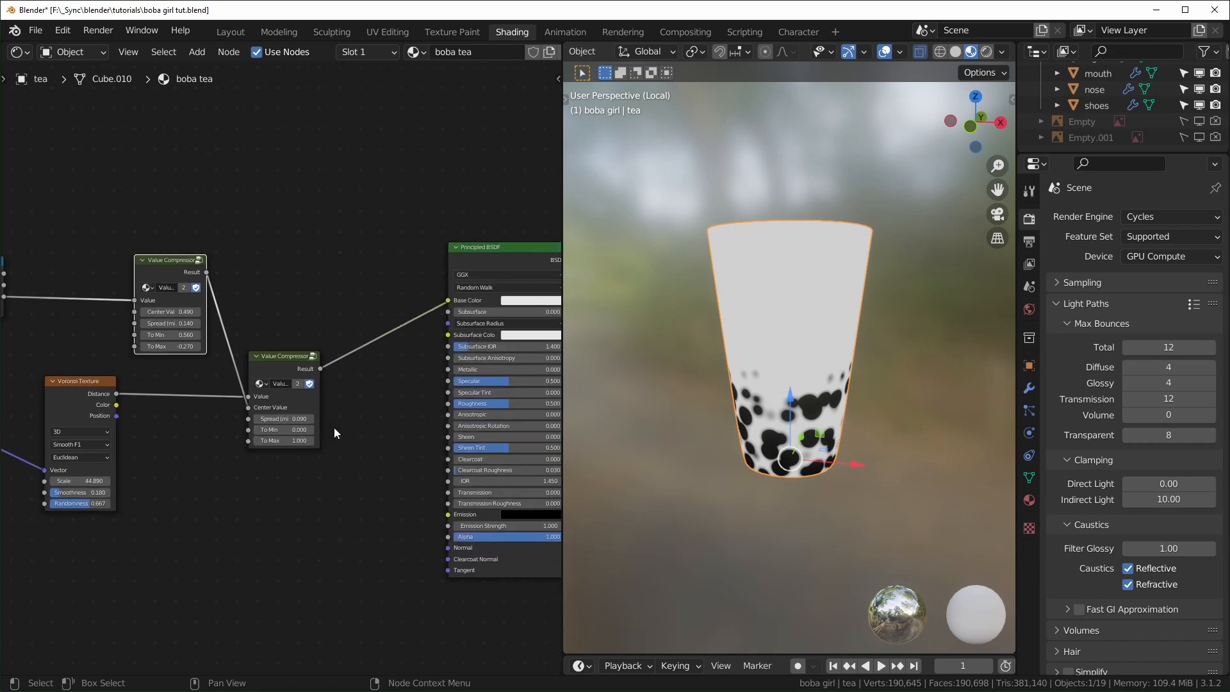
scroll(333, 428, "right", 5, "ctrl")
left_click_drag(405, 275, 187, 359)
middle_click_drag(187, 360, 345, 320)
key("shift+a")
left_click(348, 324)
type("mix")
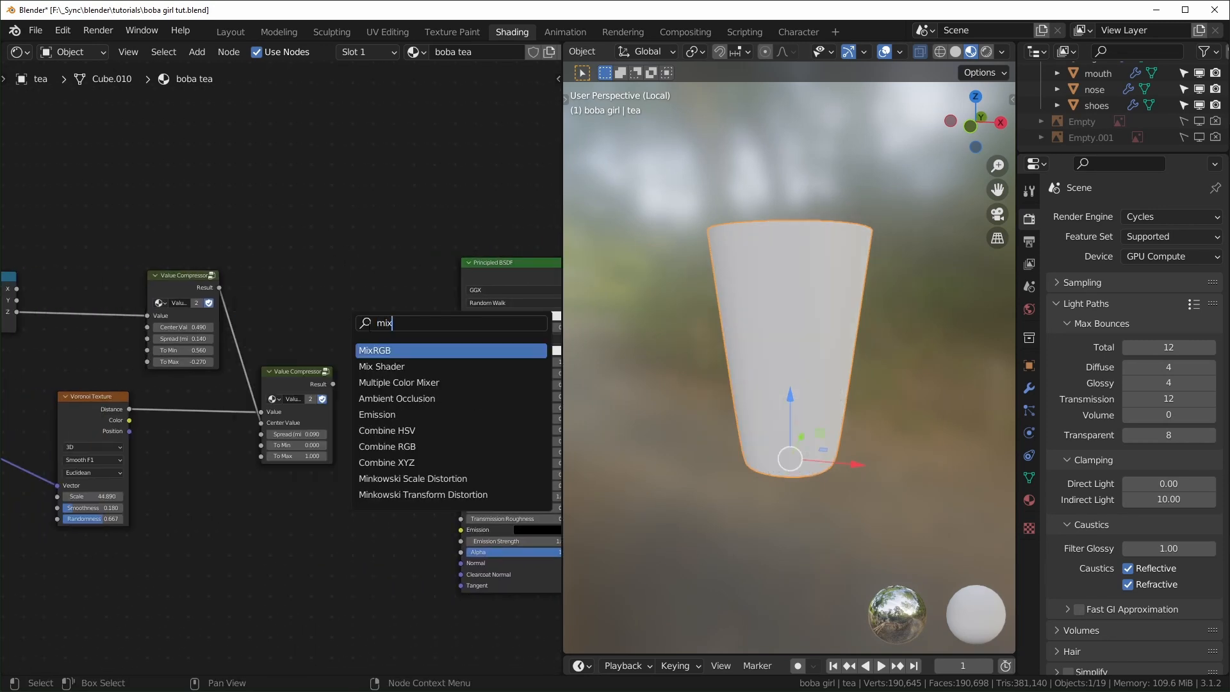
left_click(393, 350)
left_click(392, 282)
scroll(336, 389, "up", 1)
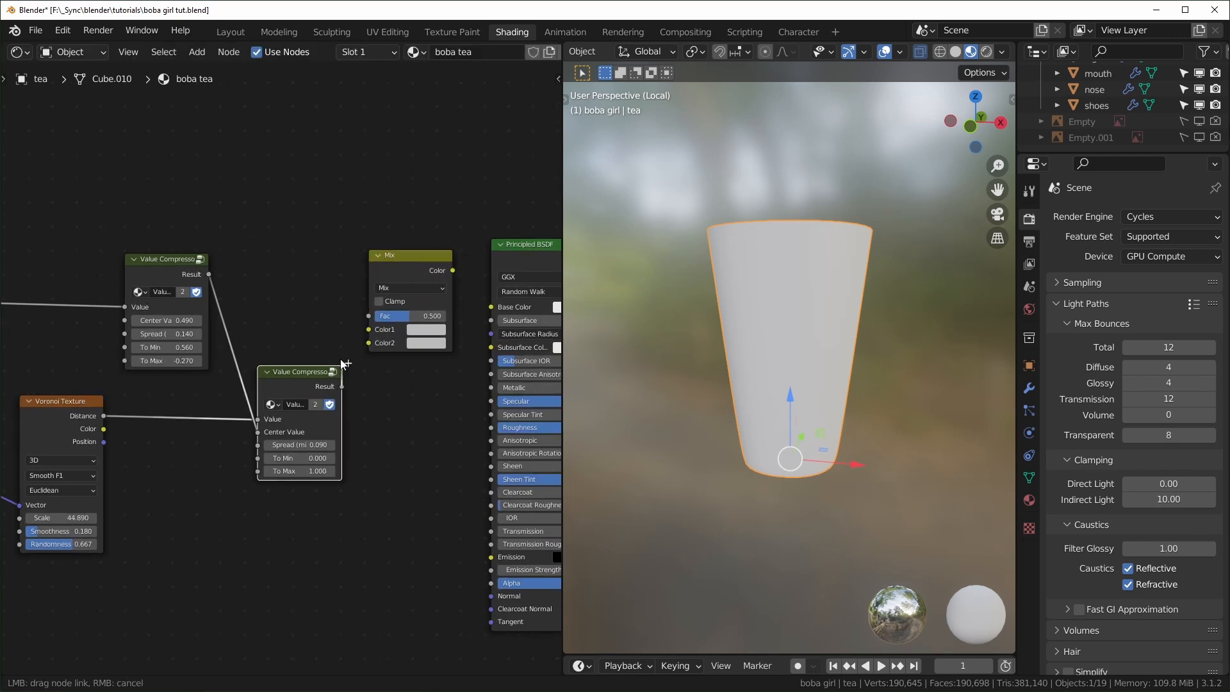
left_click_drag(452, 270, 491, 307)
- Set the Mix node's Color1 to near-black brown (H 0.063, S 1.000, V 0.011) and Color2 to pale milk-tea beige
scroll(358, 358, "up", 2)
left_click(426, 329)
left_click_drag(433, 147, 433, 236)
left_click(309, 372)
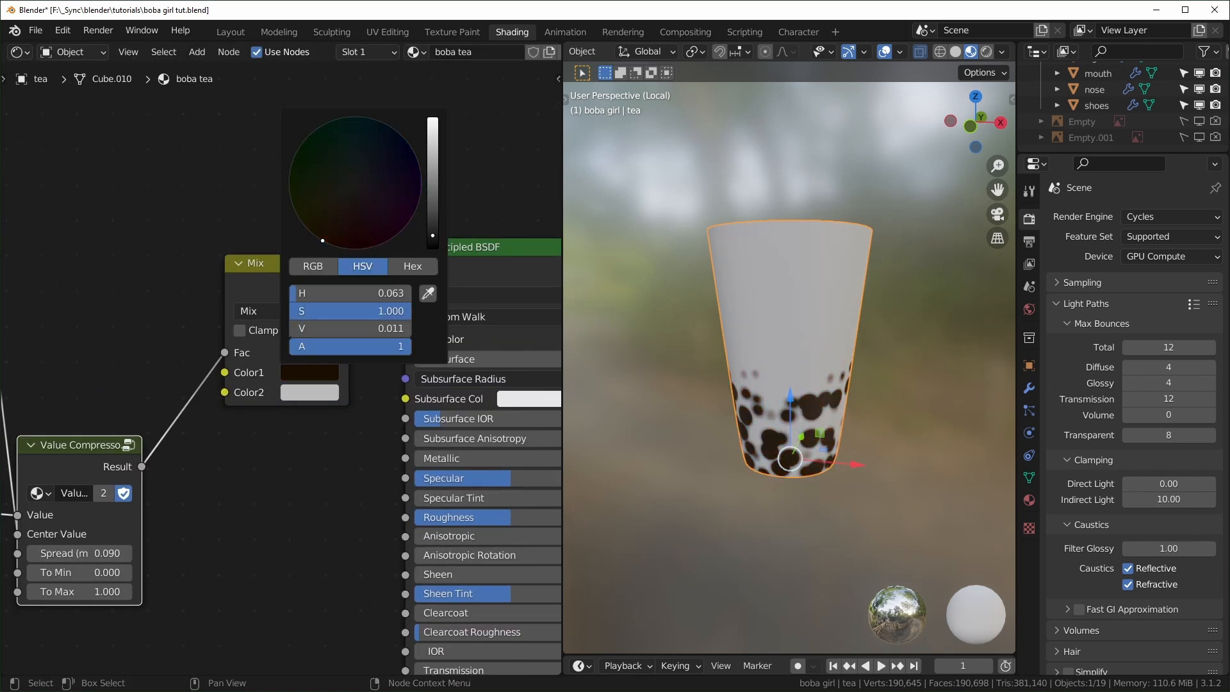
left_click(310, 392)
left_click_drag(432, 192, 432, 148)
scroll(754, 423, "up", 3)
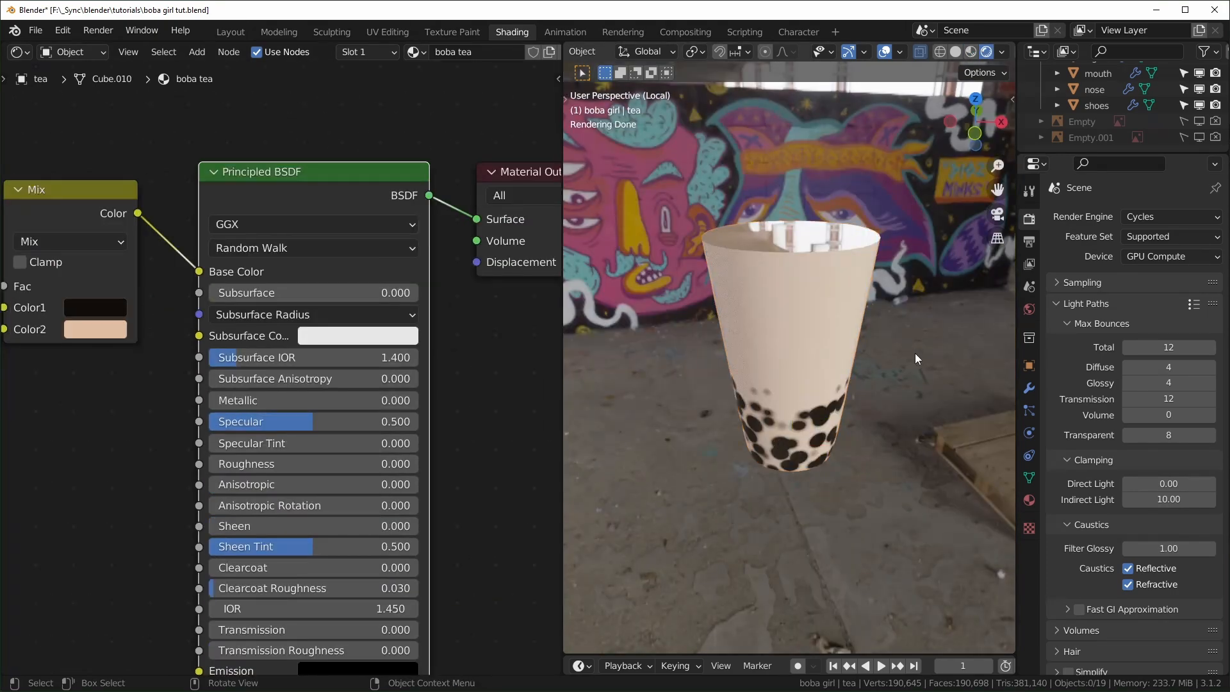
middle_click_drag(930, 333, 857, 358)
left_click(826, 371)
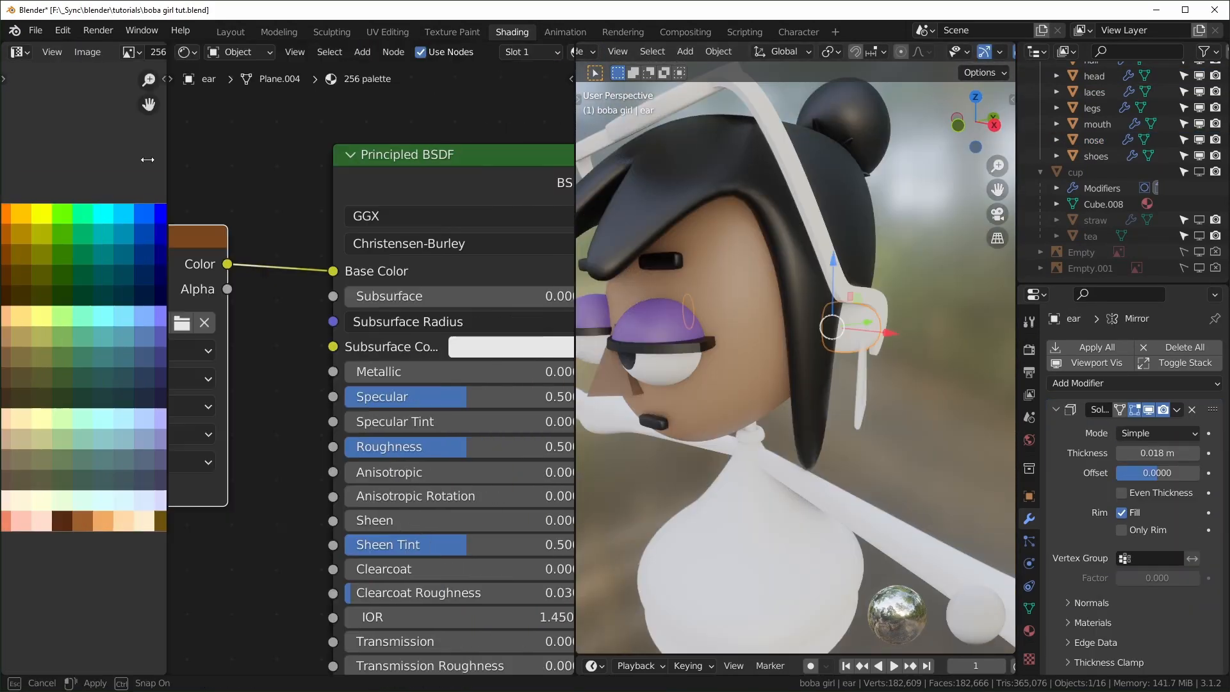
- Apply the skin material to the ear, the selected arm faces and the neck faces of the body
left_click(460, 52)
type("s")
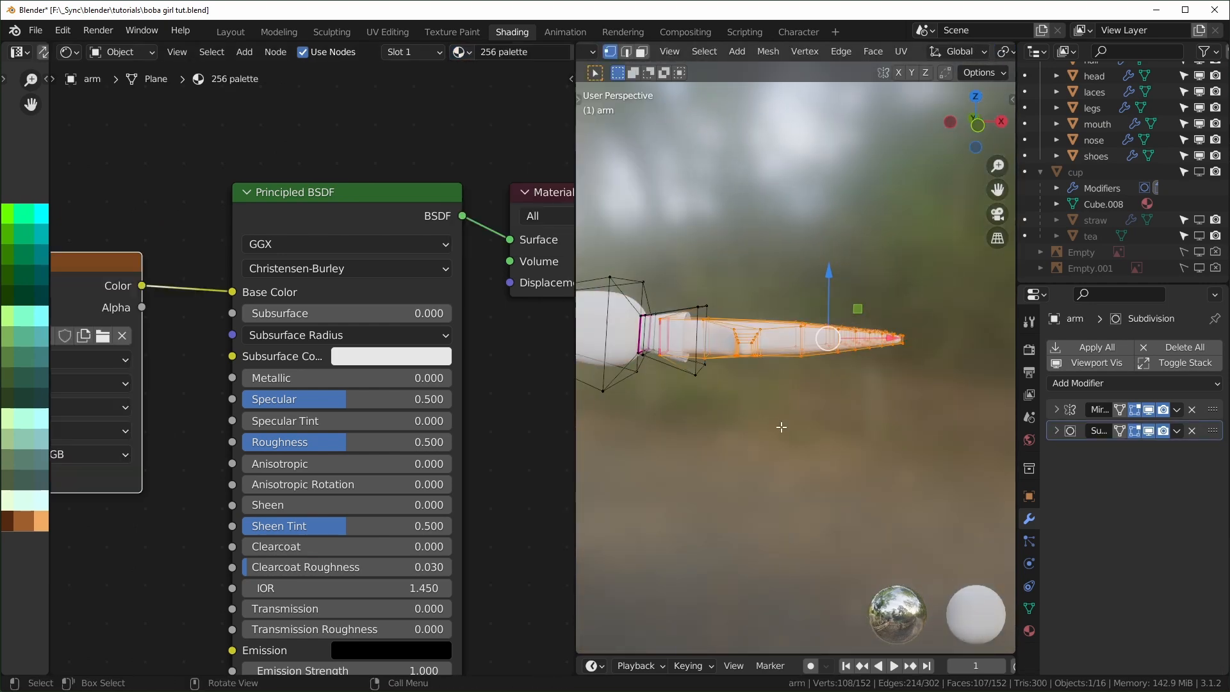
left_click(1133, 440)
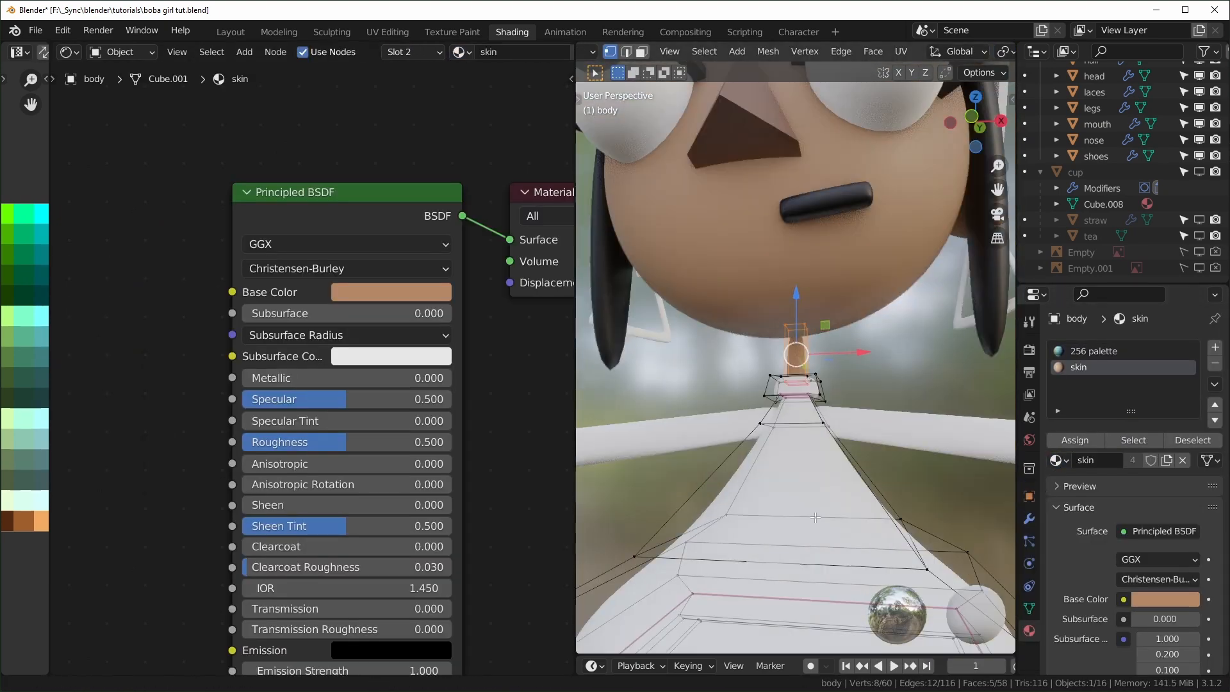
- Remove the 256 palette material from the body's first slot and create a new material there
left_click(1089, 351)
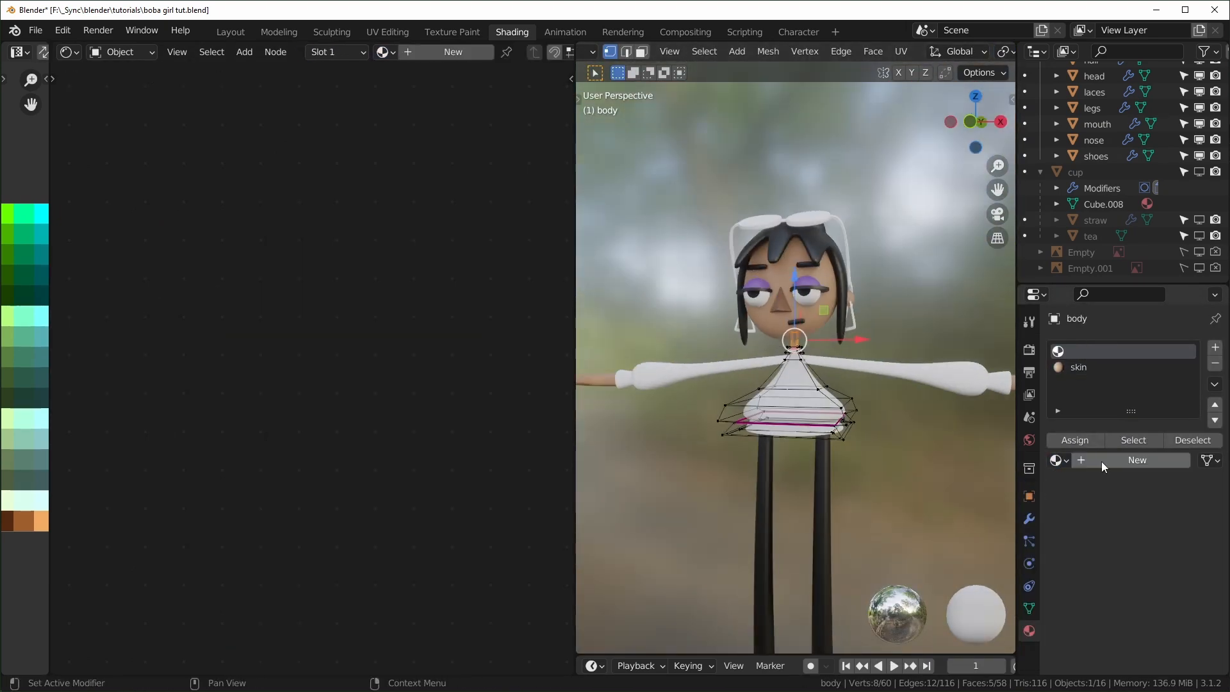
left_click(1089, 460)
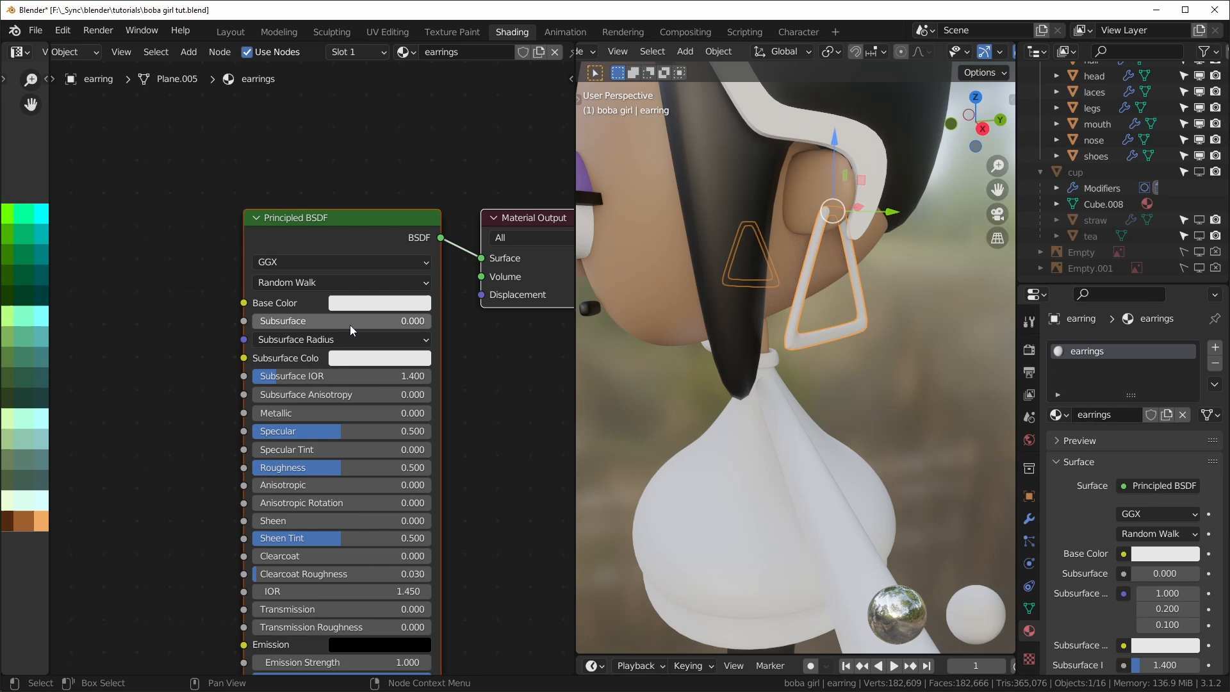
- Give the earrings material a saturated orange base color and Metallic 1.000, and shade the earrings smooth
left_click(379, 302)
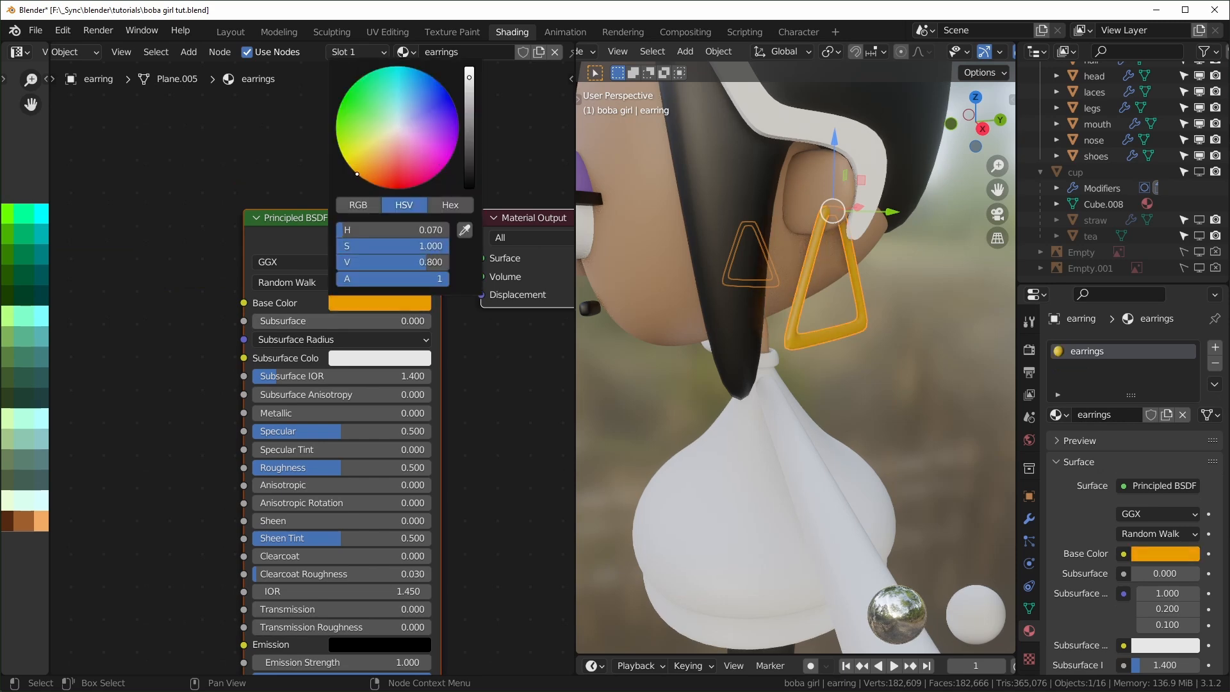
left_click_drag(357, 173, 369, 183)
left_click_drag(288, 413, 470, 413)
middle_click_drag(909, 380, 863, 375)
scroll(729, 340, "up", 2)
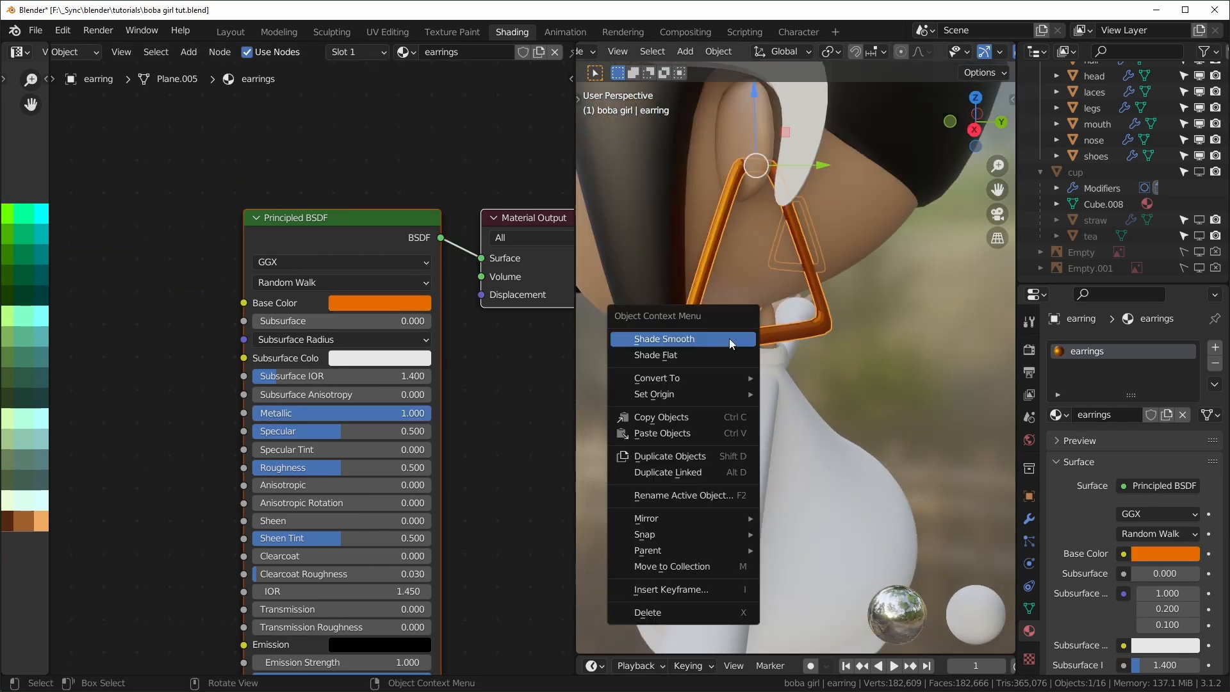
middle_click_drag(729, 339, 880, 360)
scroll(828, 401, "down", 9)
- Replace the palette material on the glasses with a new material named glasses and give it a vivid purple base color
left_click(791, 235)
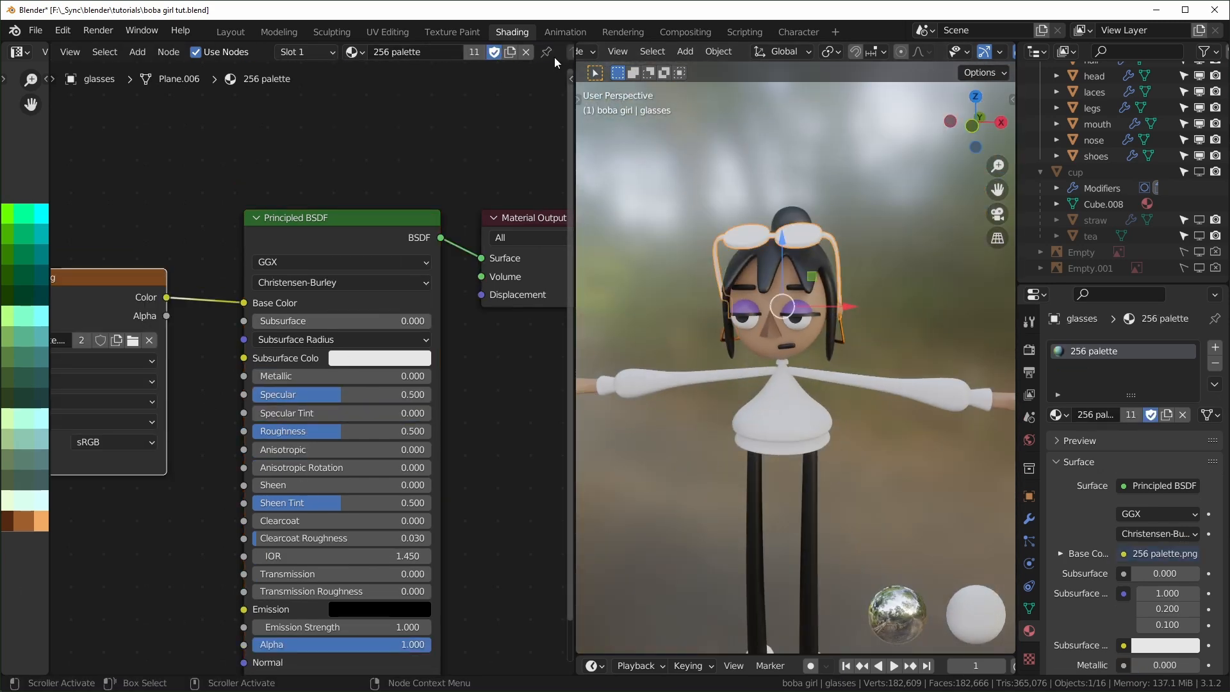
middle_click_drag(555, 59, 423, 55)
left_click(430, 54)
left_click(430, 54)
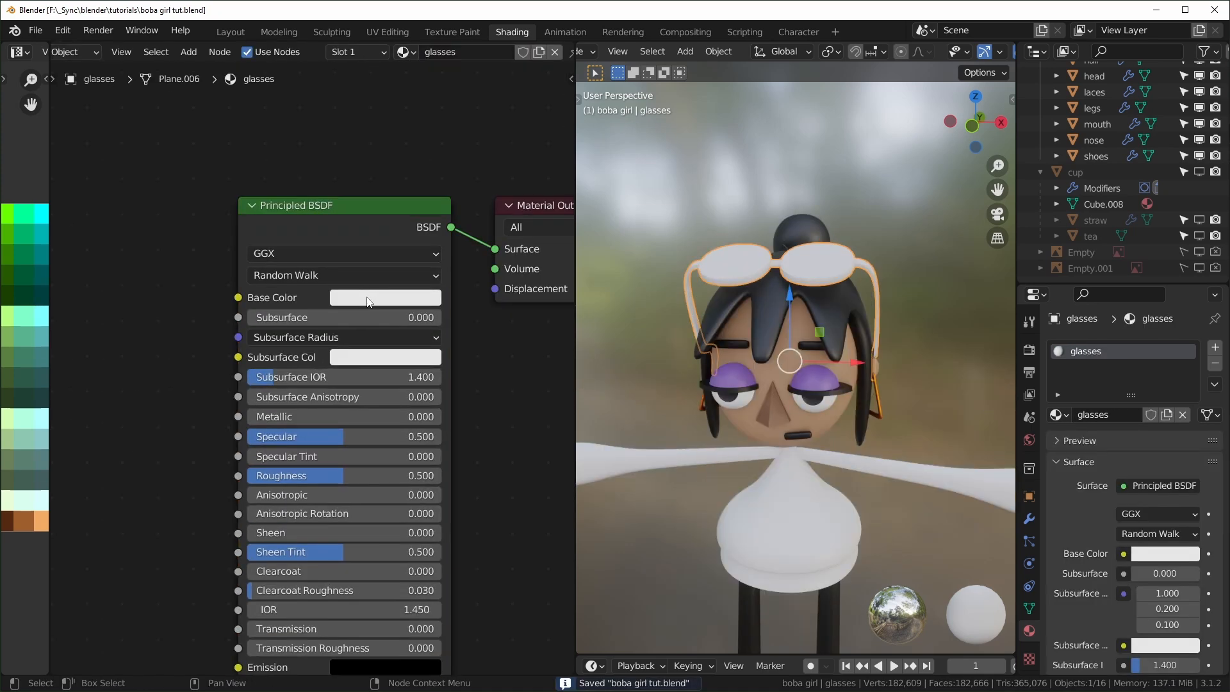
left_click(369, 297)
left_click_drag(467, 107, 470, 110)
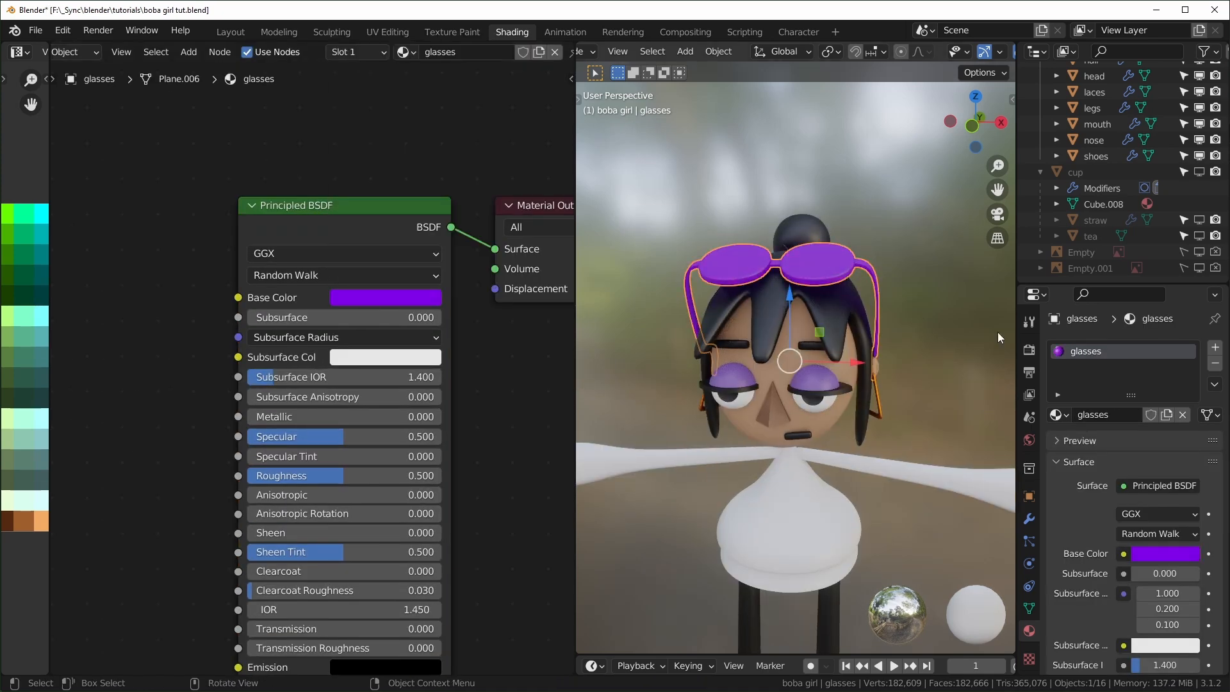
- Set the glasses material's Roughness to 0.000 and Metallic to 0.716, and open its base color for editing
middle_click_drag(742, 281, 721, 327)
scroll(720, 327, "up", 2)
left_click_drag(329, 475, 232, 475)
mouse_move(275, 417)
left_mouse_down()
mouse_move(398, 416)
mouse_move(352, 416)
left_mouse_up()
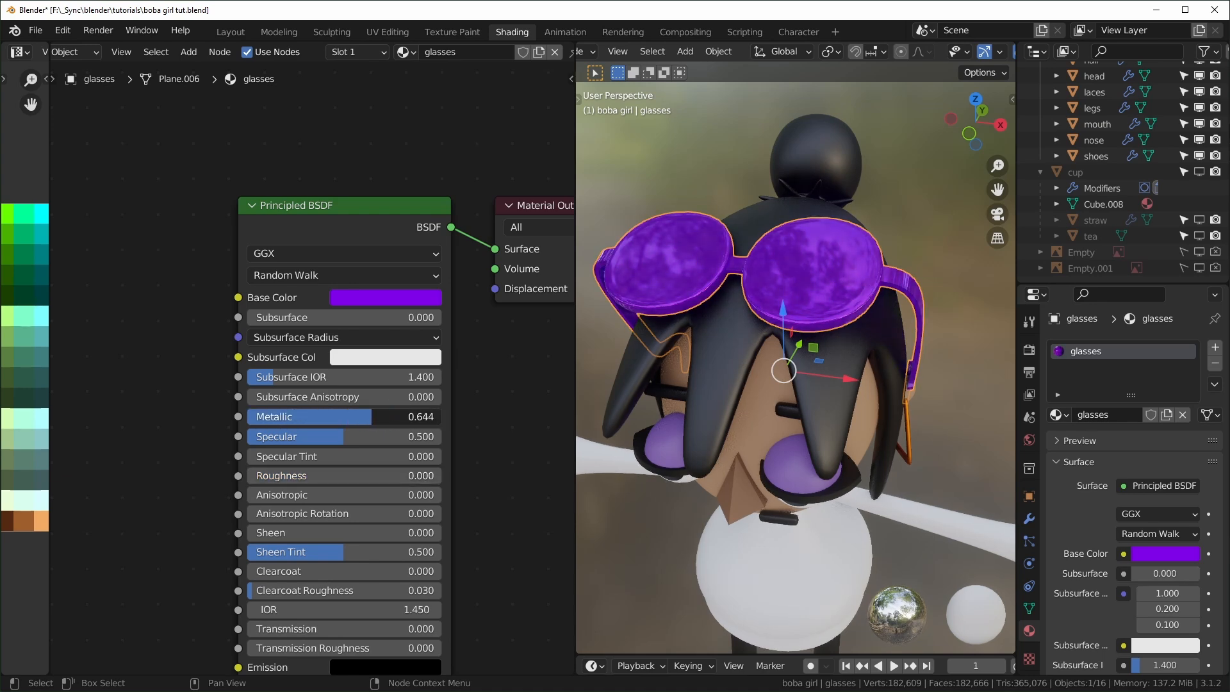
middle_click_drag(737, 333, 851, 385)
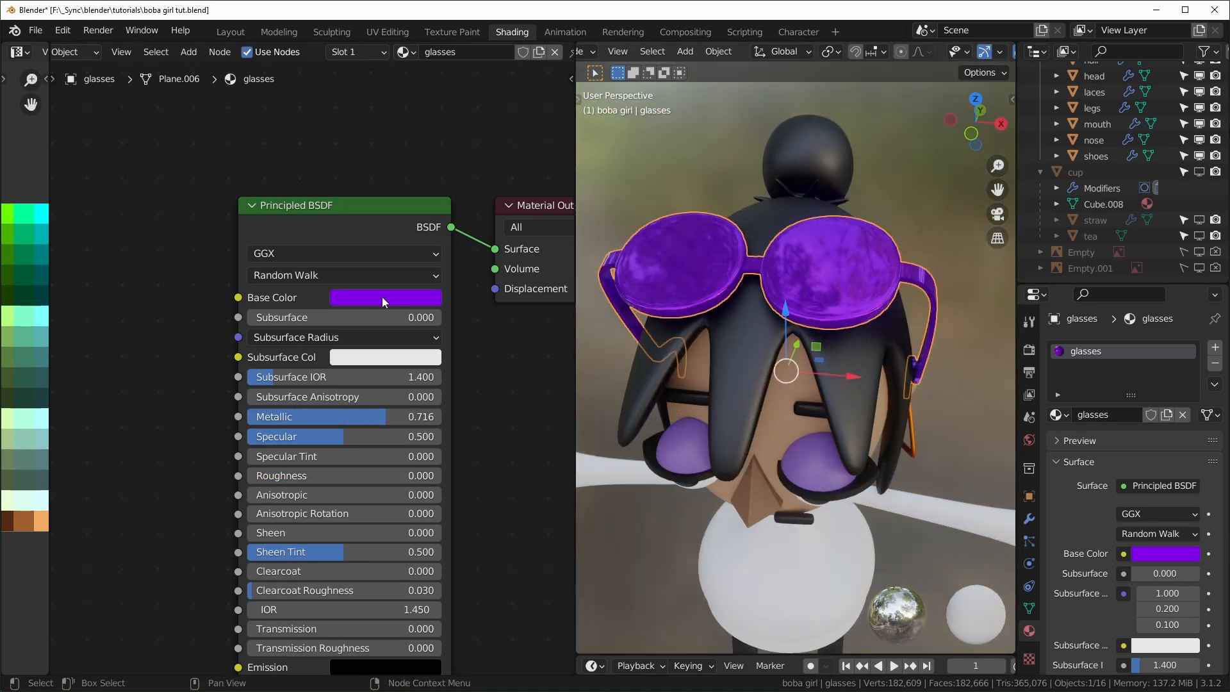
left_click(383, 297)
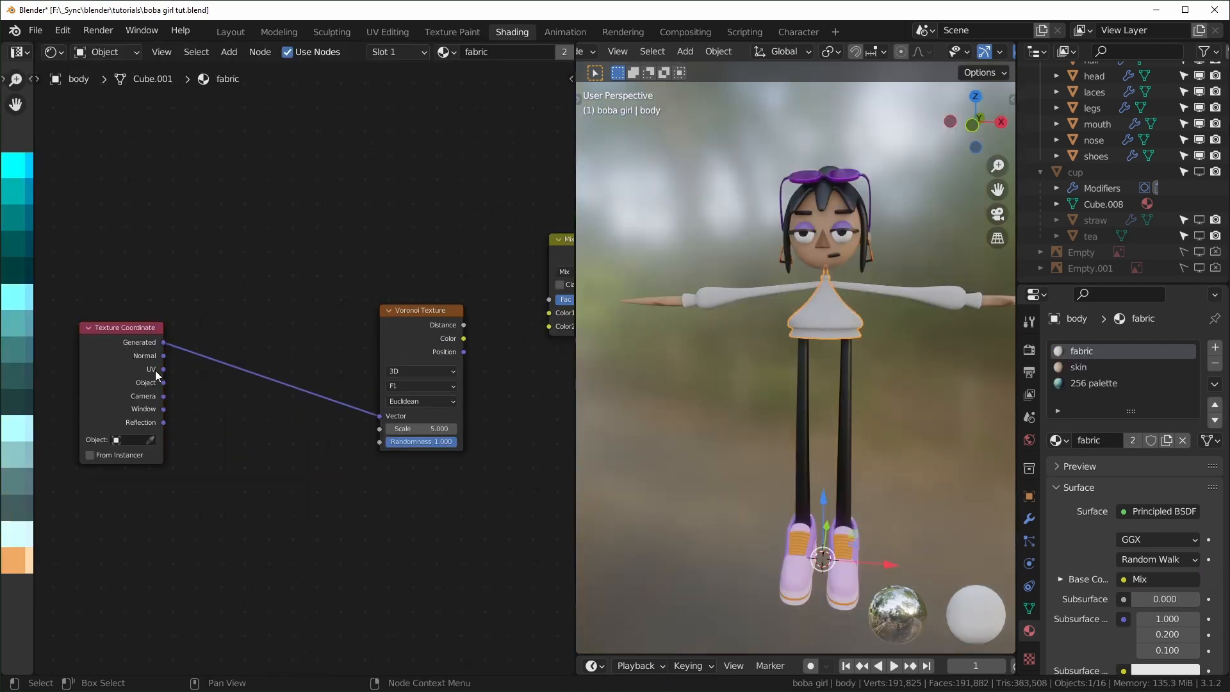
- Insert a Value Compressor between the fabric's Voronoi Texture and the Mix Fac, and set the Mix node's Color2 to bright purple
key("shift+a")
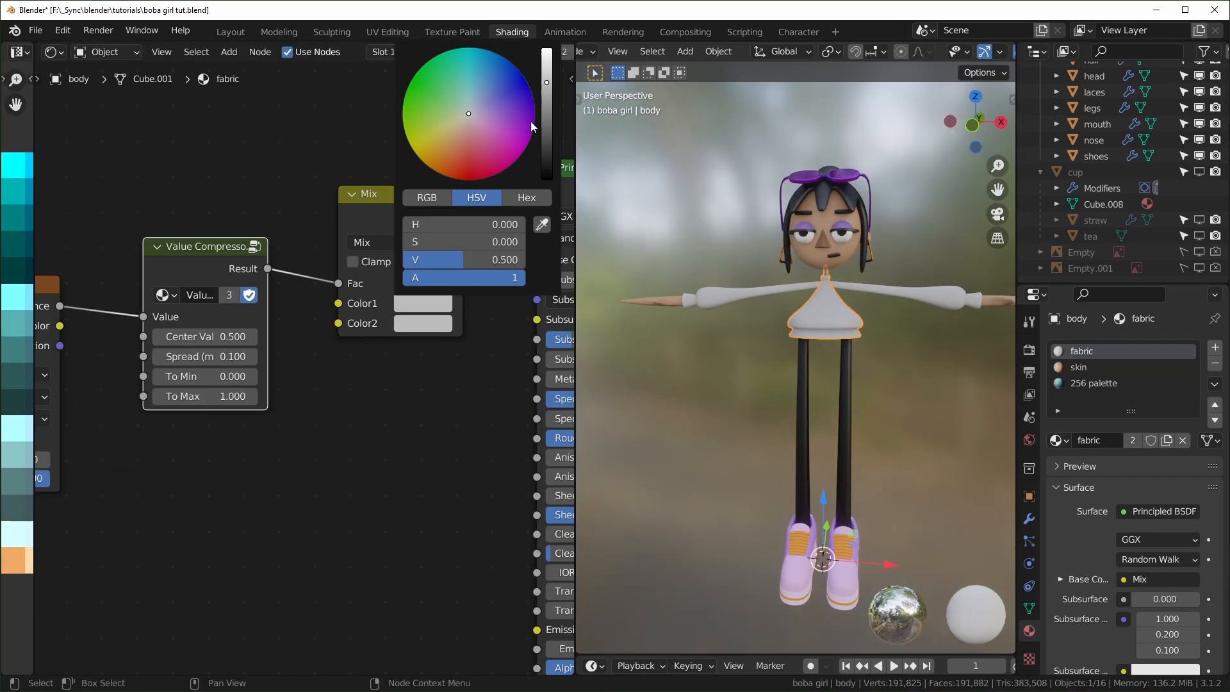
left_click_drag(530, 121, 545, 74)
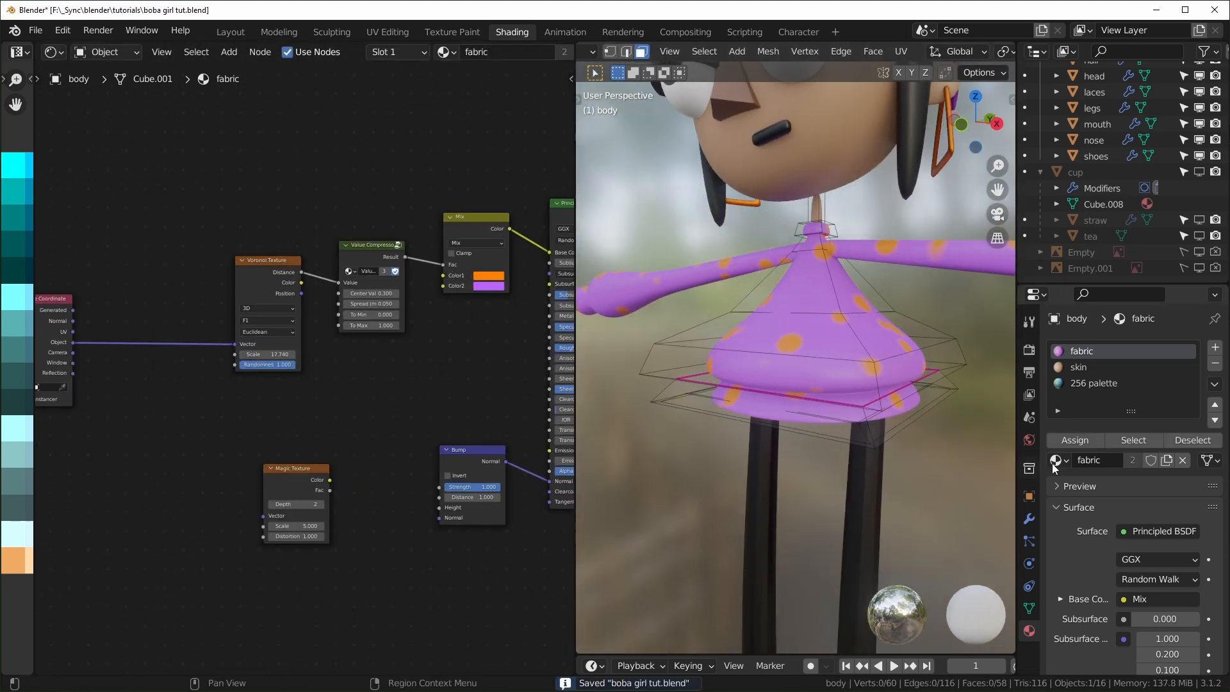
- Unwrap the body's shirt faces and connect the Texture Coordinate's UV output to the Voronoi Texture's Vector
mouse_move(794, 385)
middle_mouse_down()
mouse_move(807, 371)
mouse_move(792, 365)
middle_mouse_up()
key("2")
left_click(792, 365, "alt")
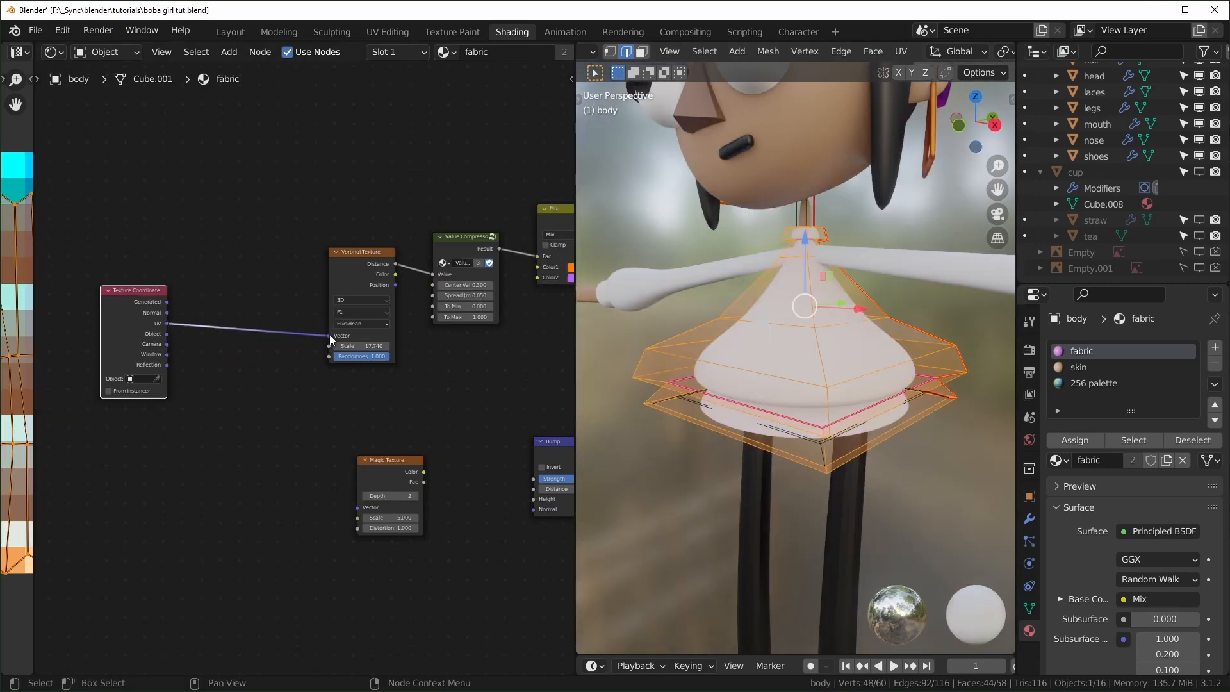
left_click_drag(143, 316, 337, 333)
left_click_drag(338, 333, 334, 330)
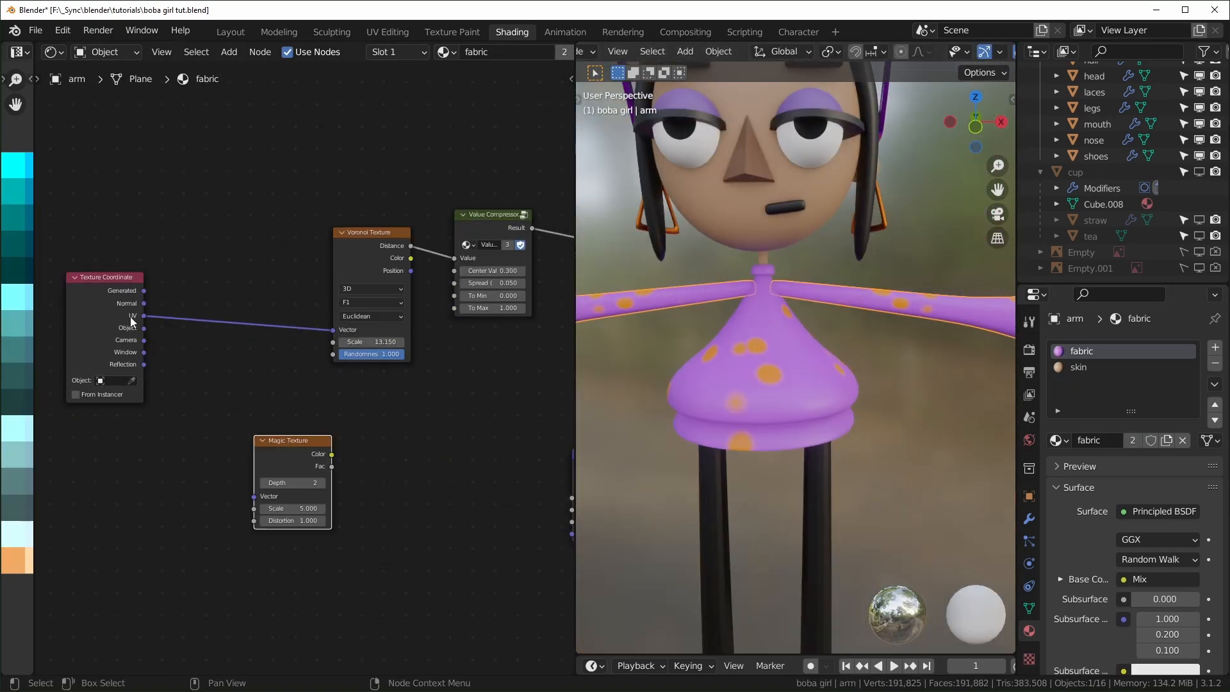
- Preview the Magic Texture node's output on the fabric material
left_click(278, 442, "ctrl+shift")
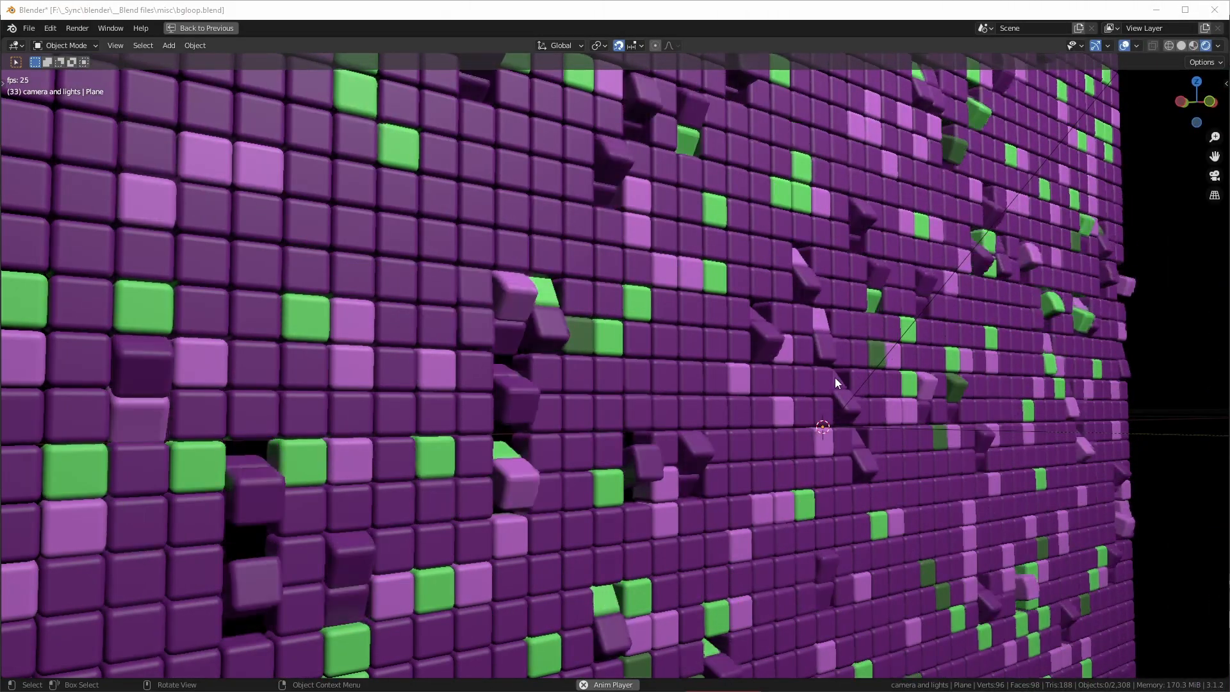
- Return the maximized viewport of bgloop.blend to the full Geometry Nodes layout
key("a")
key("ctrl+space")
middle_click_drag(575, 437, 838, 438)
left_click(967, 328)
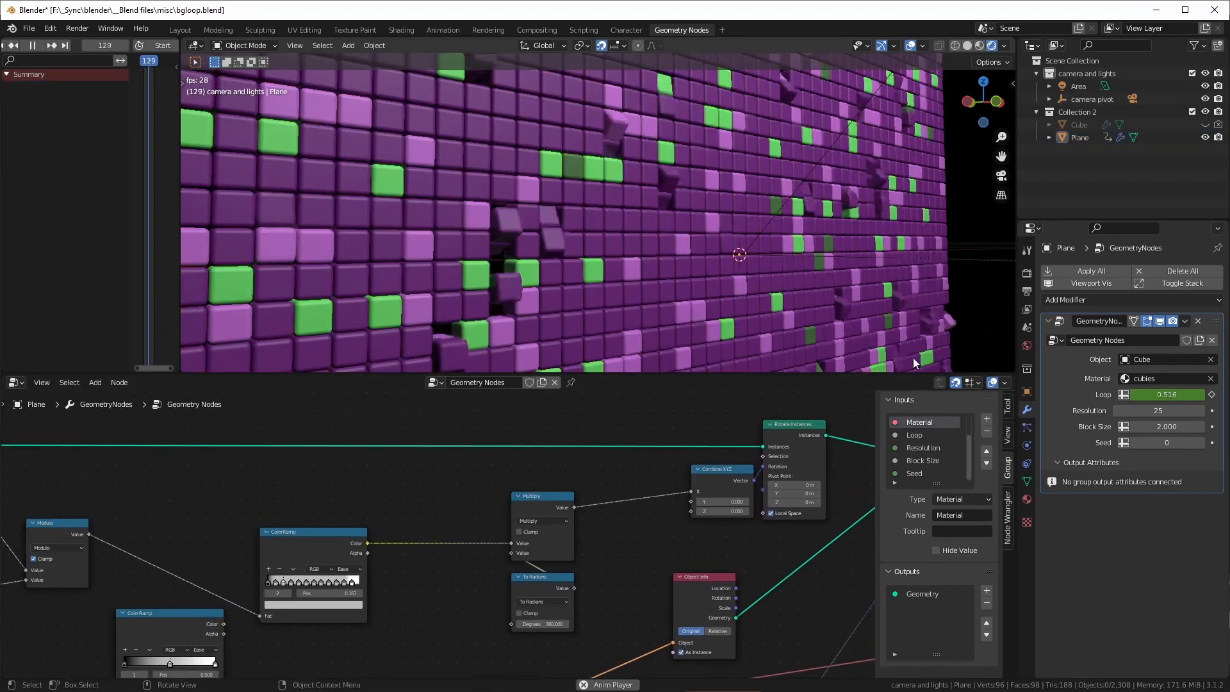